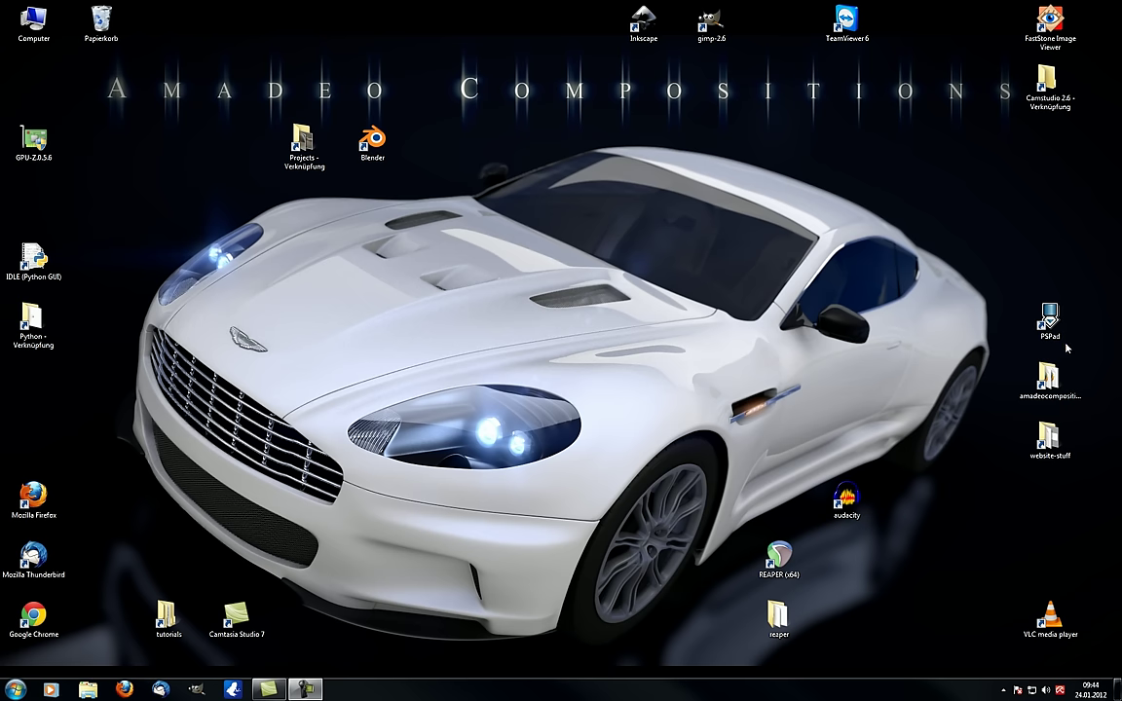
Launch Blender, dismiss the splash screen and delete the default cube
double_click(373, 144)
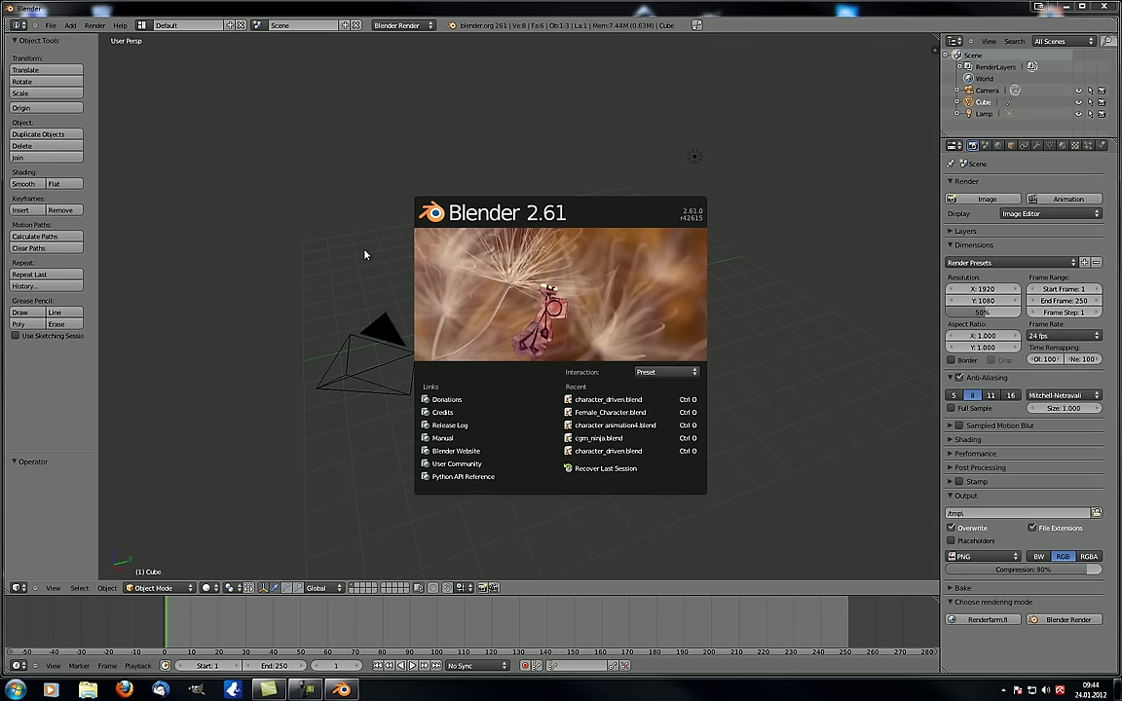
click(365, 255)
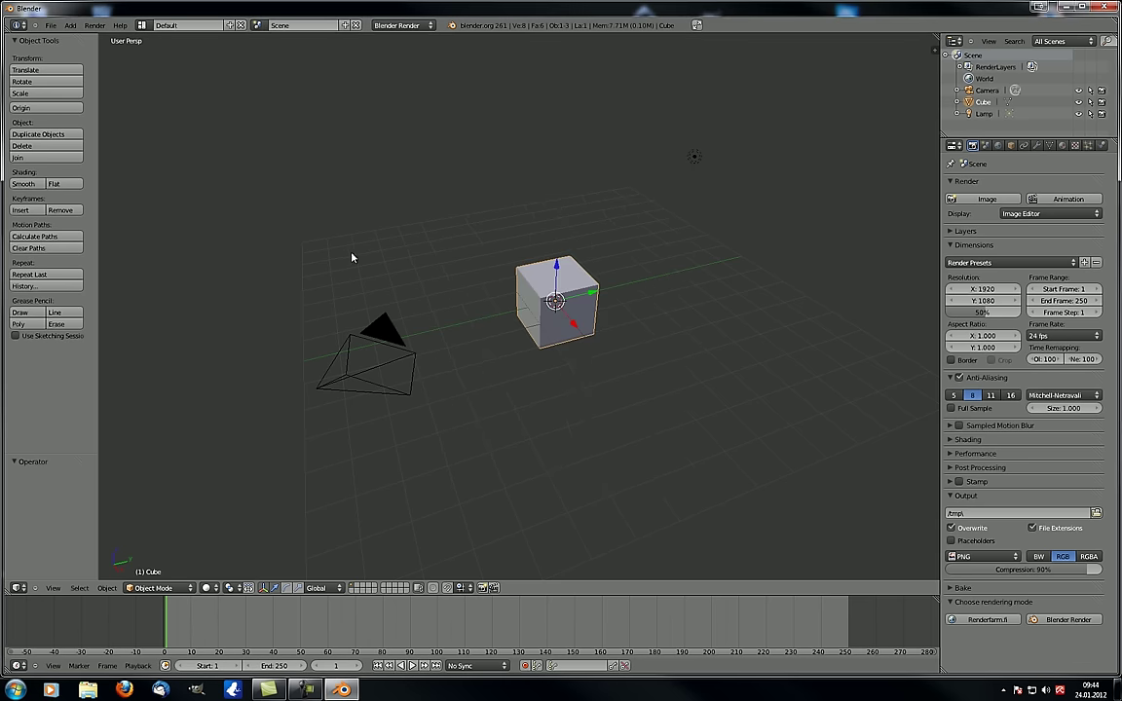
middle_drag(452, 269, 439, 251)
scroll(517, 271, up, 2)
middle_drag(519, 273, 578, 273)
scroll(578, 273, down, 2)
key(x)
click(519, 241)
Add a Monkey mesh to the scene and tilt it by rotating it in the right orthographic view
key(shift+a)
mouse_move(550, 269)
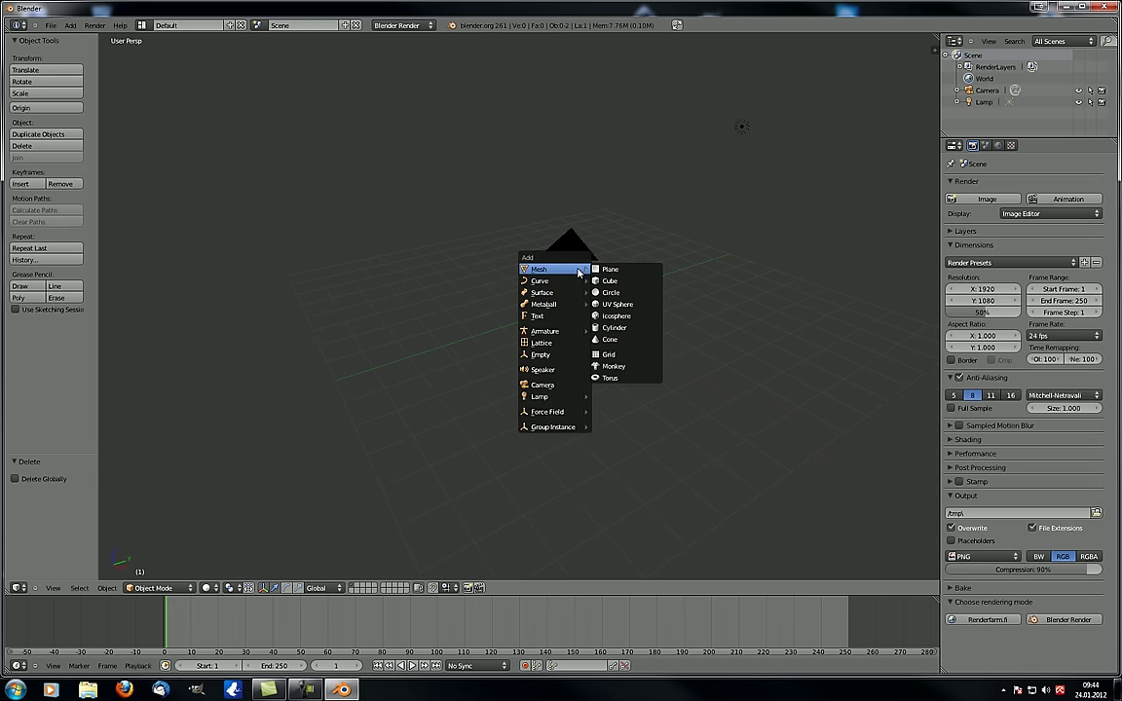
click(614, 366)
middle_drag(493, 258, 415, 156)
key(KP_3)
key(KP_5)
key(r)
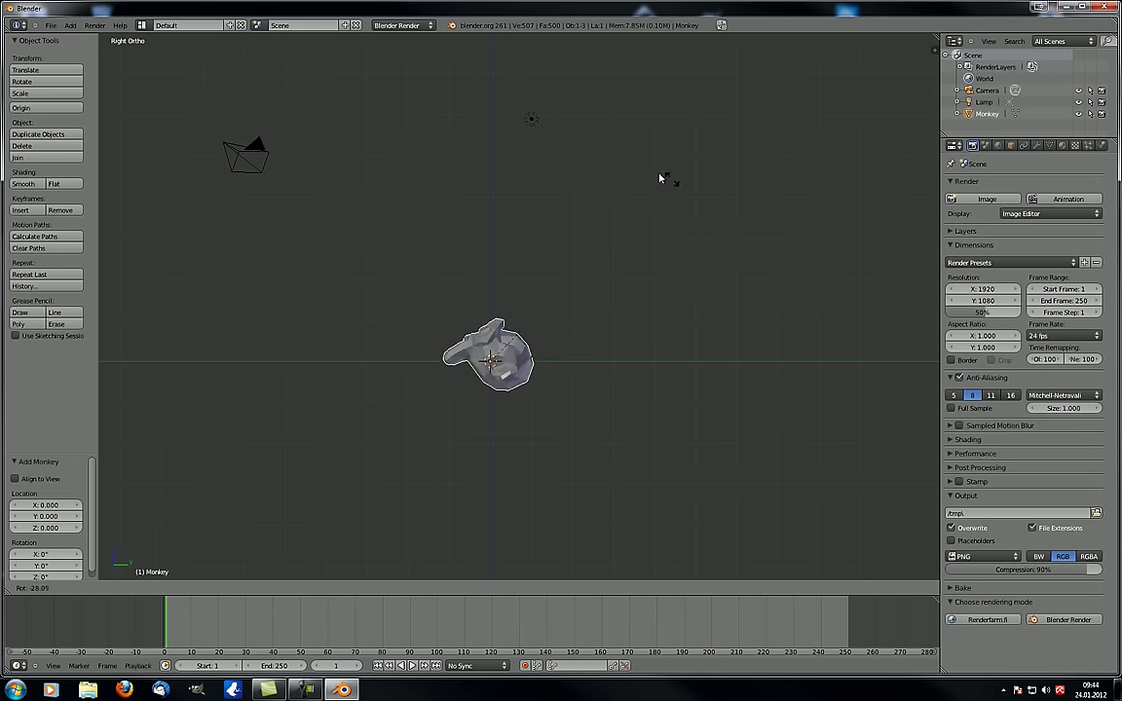
click(612, 161)
Enter Edit Mode on the monkey and frame its face from the front
key(Tab)
middle_drag(341, 361, 463, 389)
scroll(458, 391, up, 6)
scroll(463, 389, down, 2)
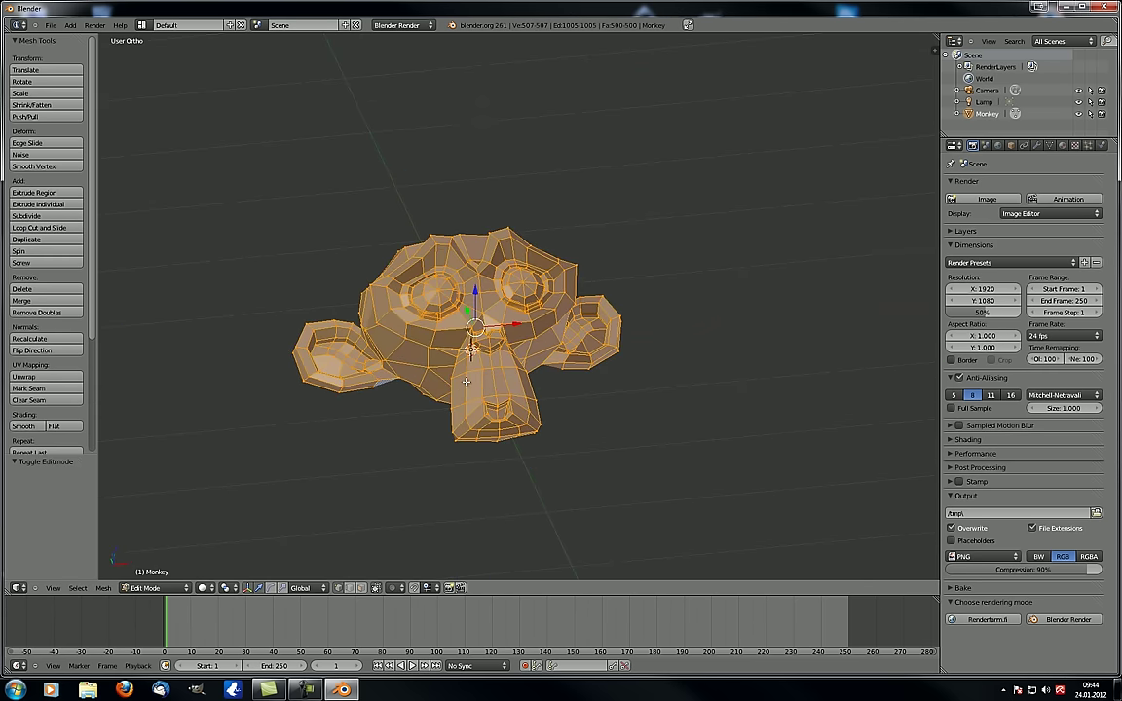
middle_drag(385, 369, 386, 415)
scroll(386, 415, up, 2)
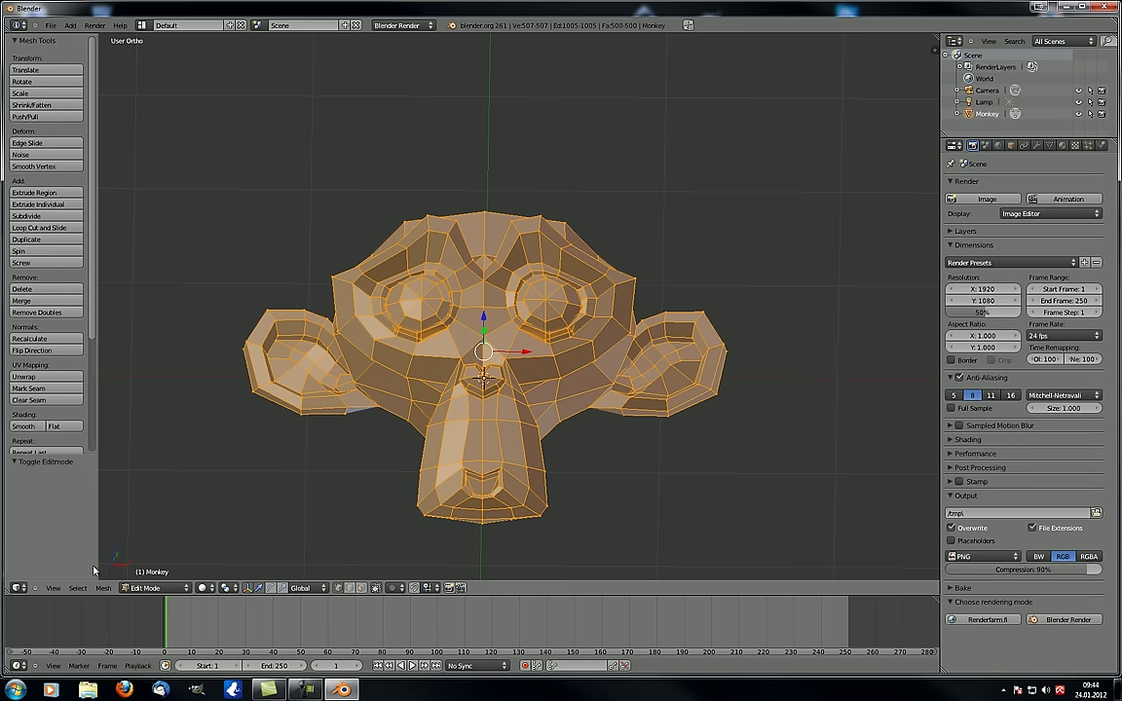
Review the available editor types, collapse the 3D view header's text menus and show the list of interaction modes
click(18, 589)
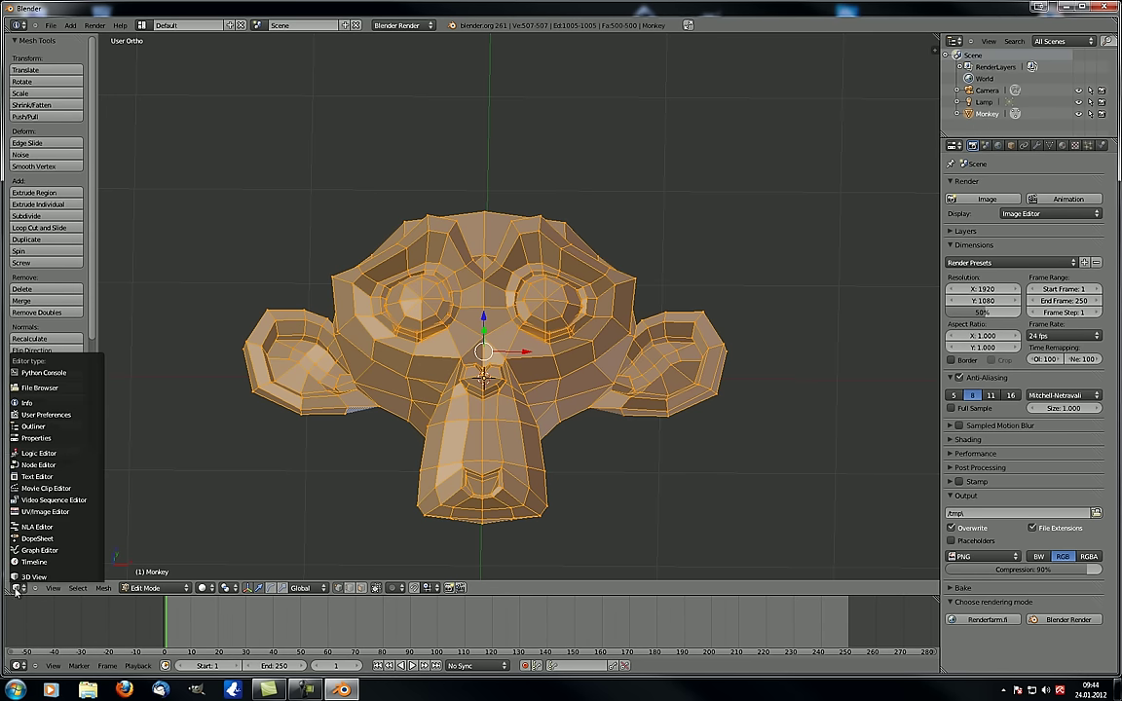
click(16, 591)
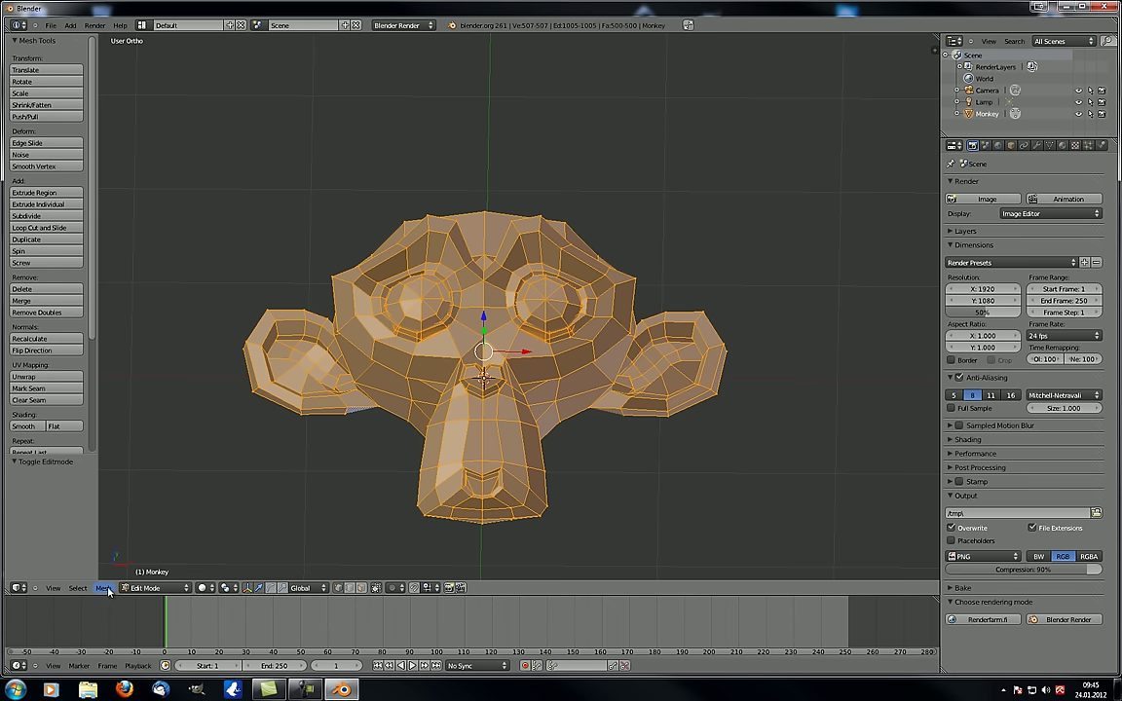
click(54, 590)
click(103, 590)
click(36, 591)
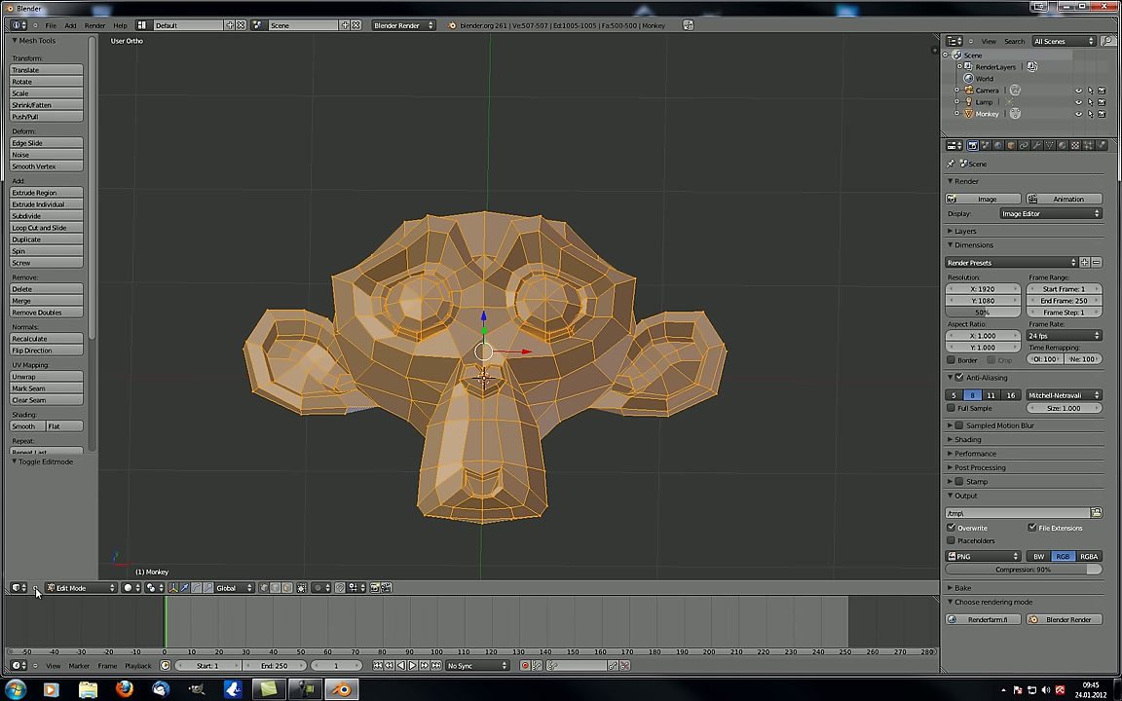
click(78, 589)
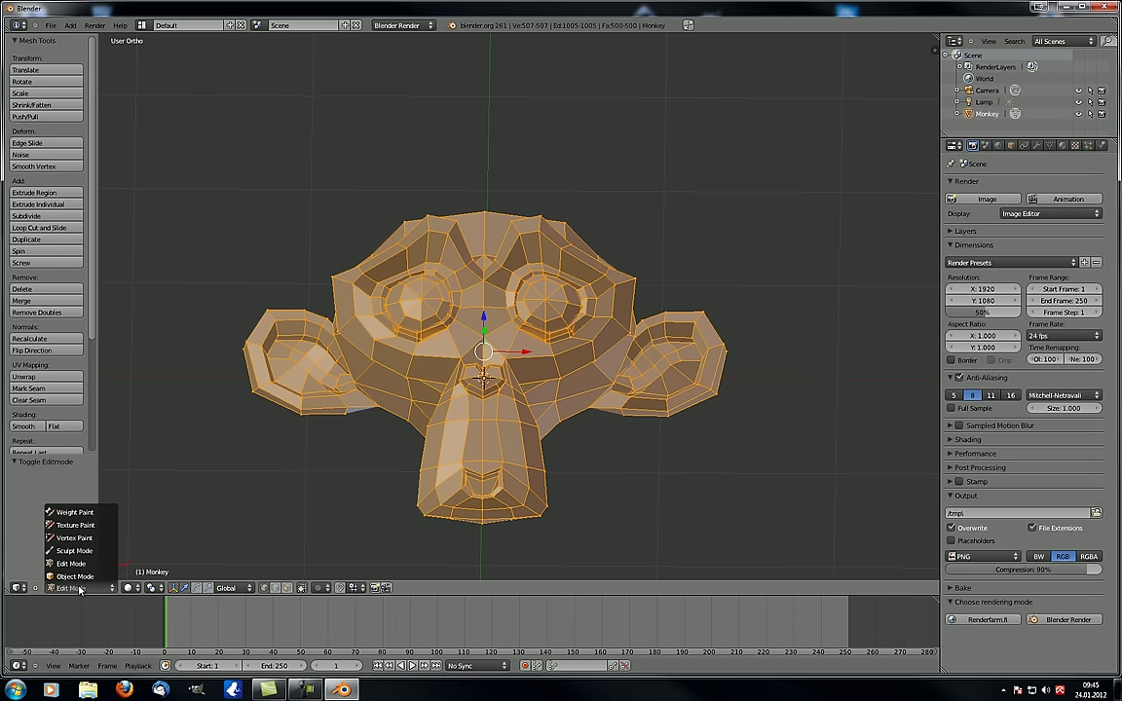
Set the viewport shading to Texture, deselect the whole mesh and select a single vertex on the monkey's forehead
click(130, 590)
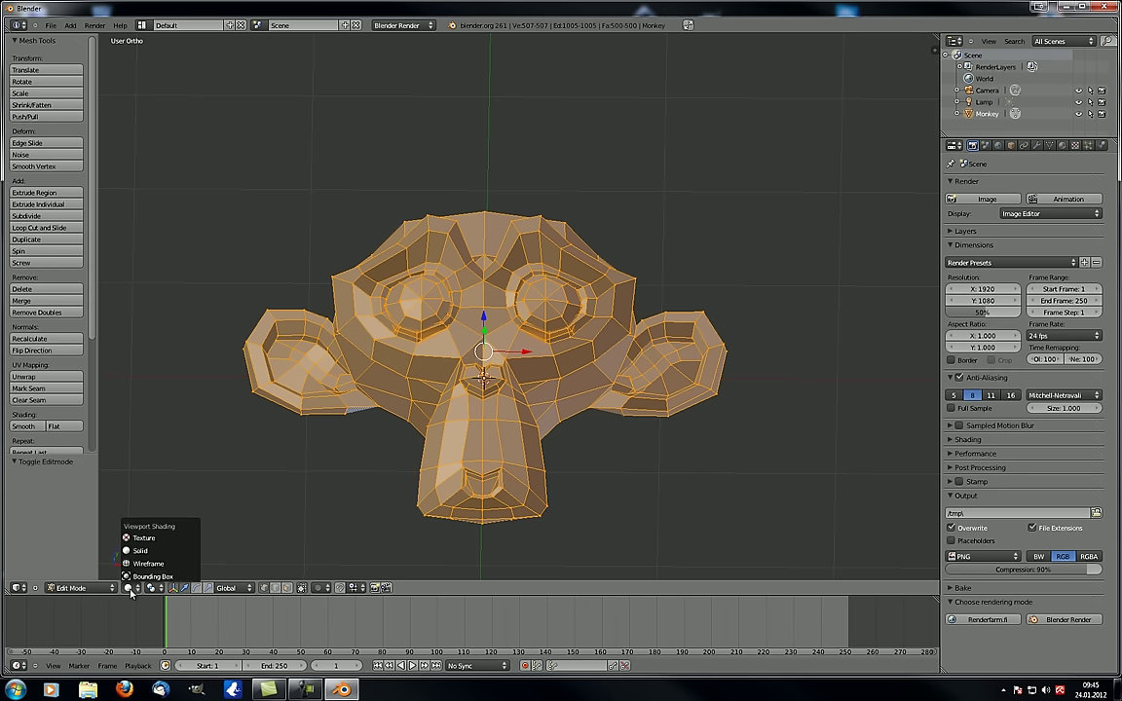
click(143, 538)
mouse_move(510, 370)
middle_down()
mouse_move(423, 383)
mouse_move(521, 454)
mouse_move(536, 424)
middle_up()
key(a)
right_drag(555, 225, 619, 165)
right_click(618, 167)
Try the Solid and Wireframe viewport shading in turn and examine the monkey's mesh up close
click(138, 592)
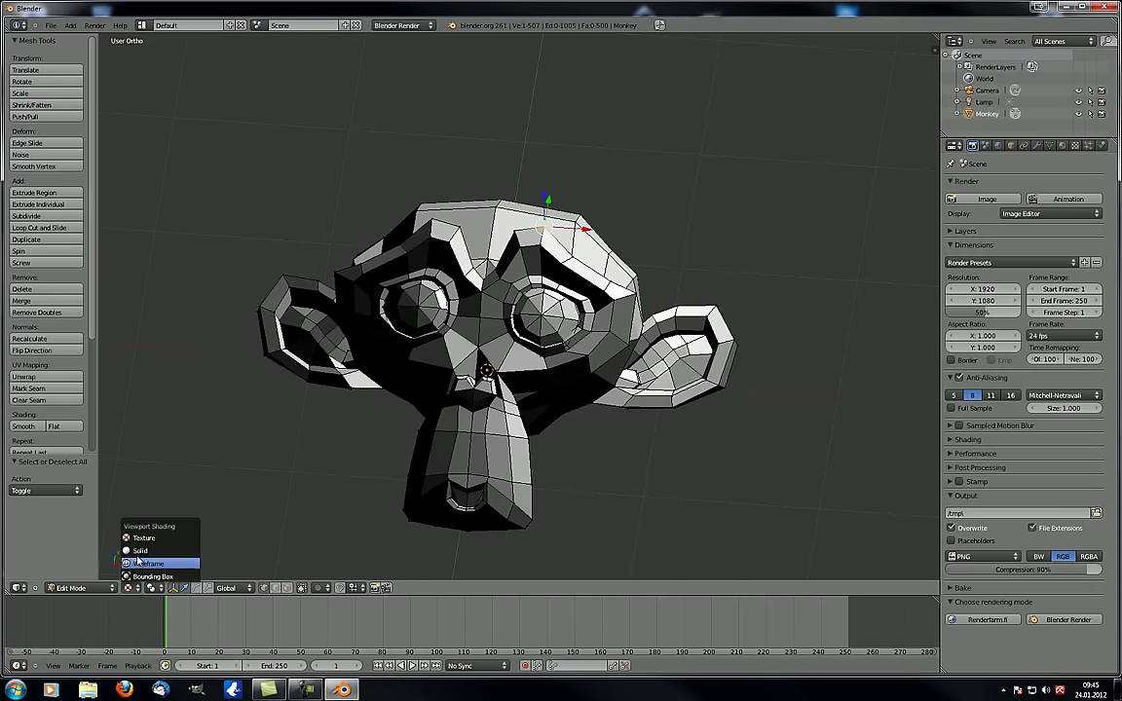
click(138, 550)
click(155, 590)
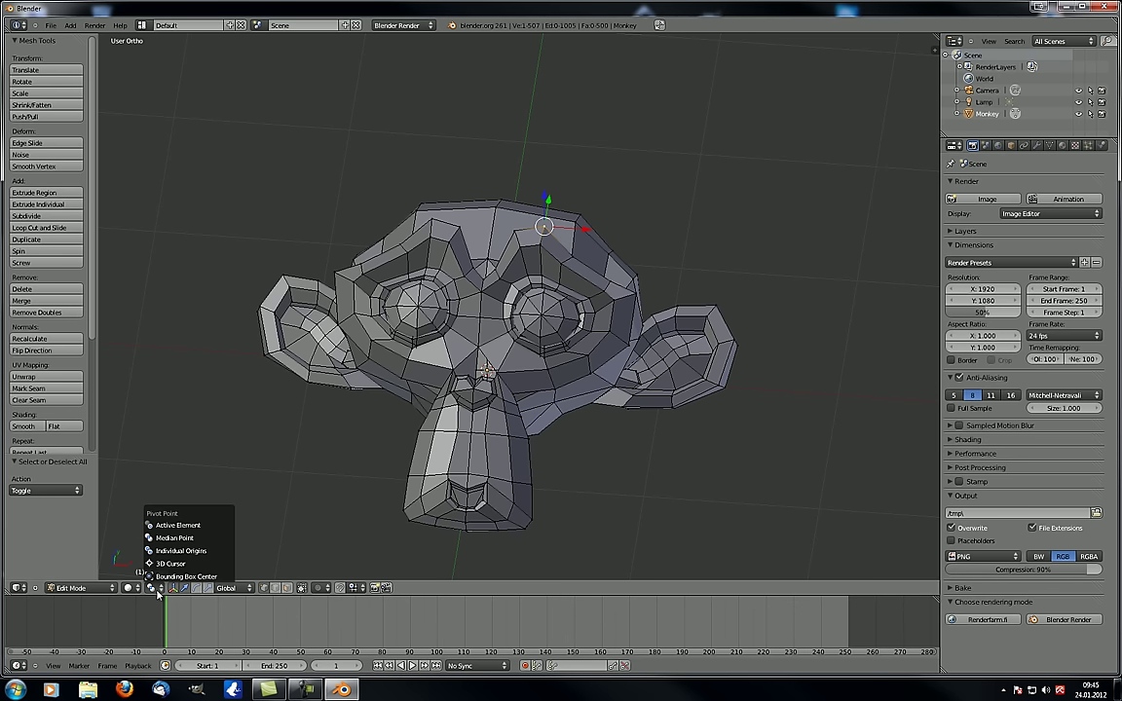
click(137, 589)
click(138, 568)
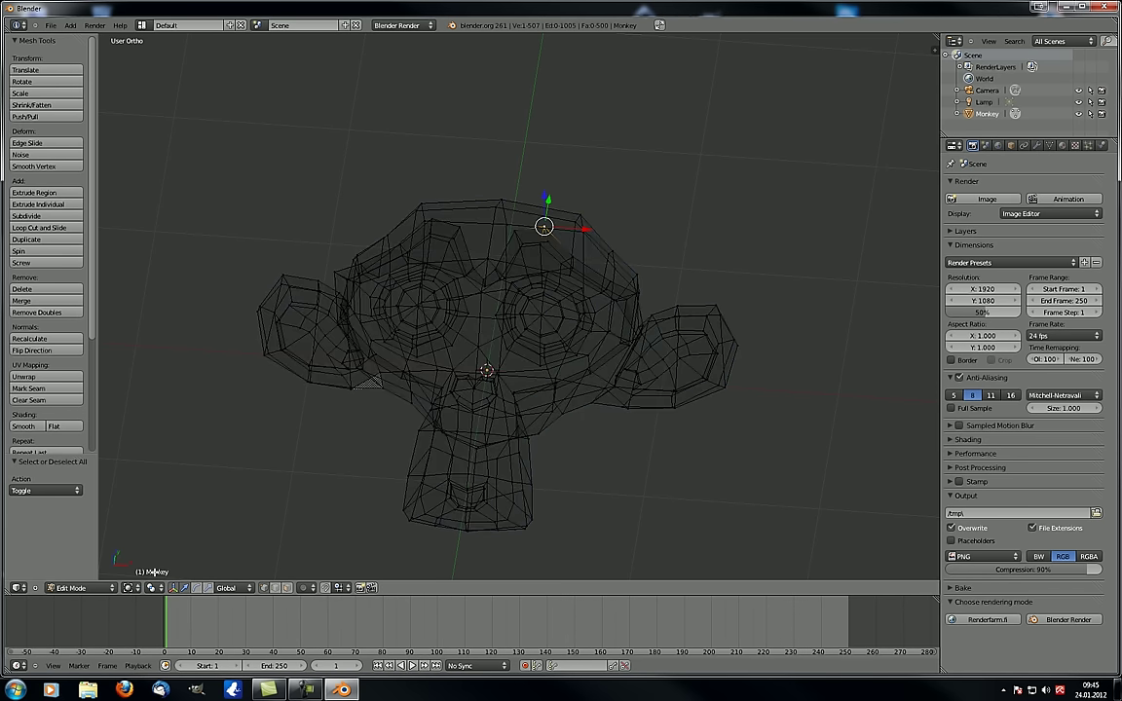
mouse_move(472, 306)
middle_down()
mouse_move(582, 331)
mouse_move(564, 381)
mouse_move(496, 301)
mouse_move(416, 331)
mouse_move(465, 333)
middle_up()
scroll(490, 301, up, 3)
scroll(564, 381, down, 2)
scroll(458, 312, up, 5)
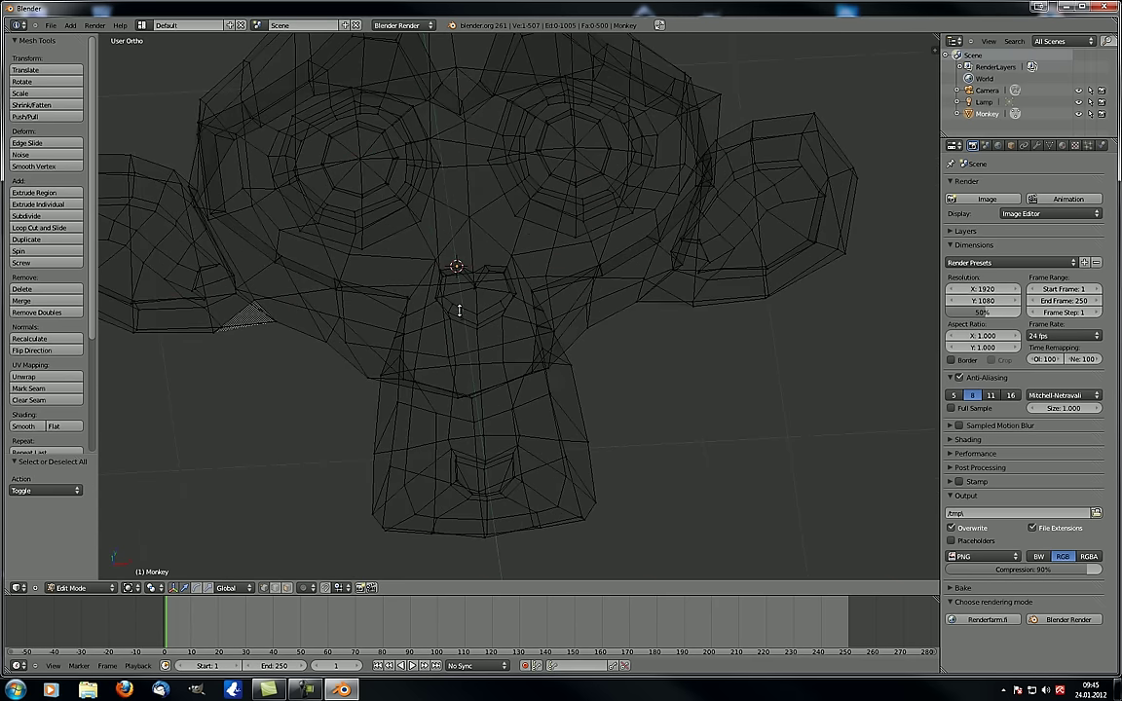
Compare Solid with Wireframe shading once more and examine the see-through mesh from another angle
click(128, 588)
click(141, 551)
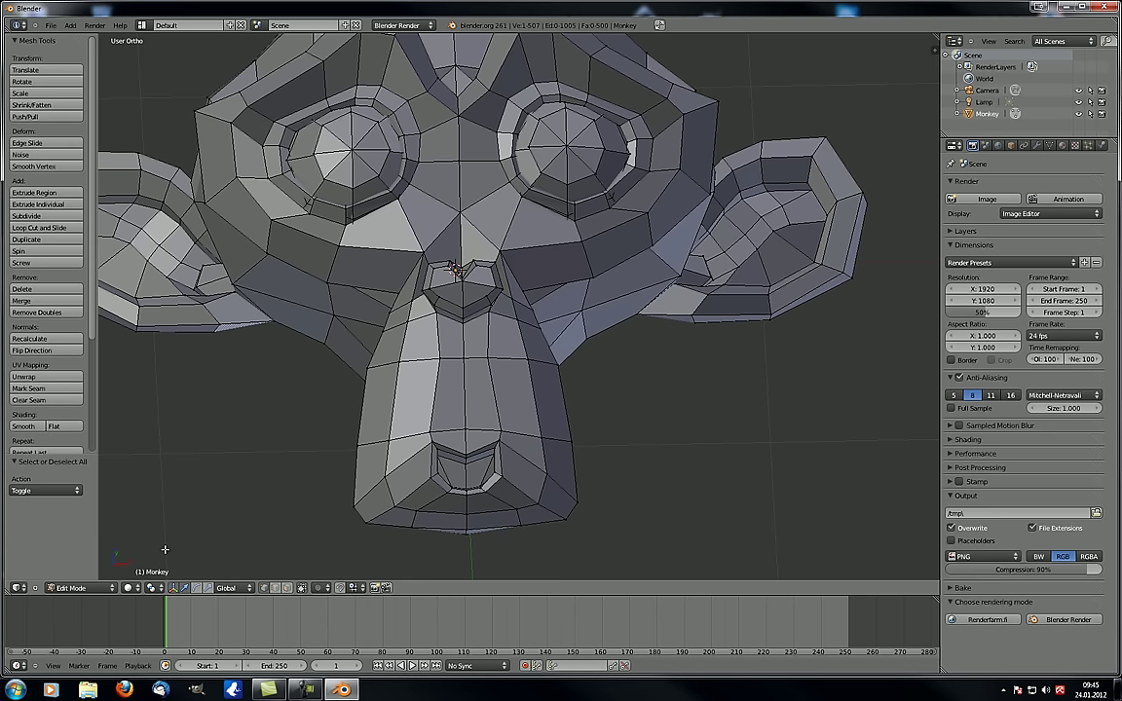
click(135, 589)
click(148, 563)
click(131, 588)
click(140, 588)
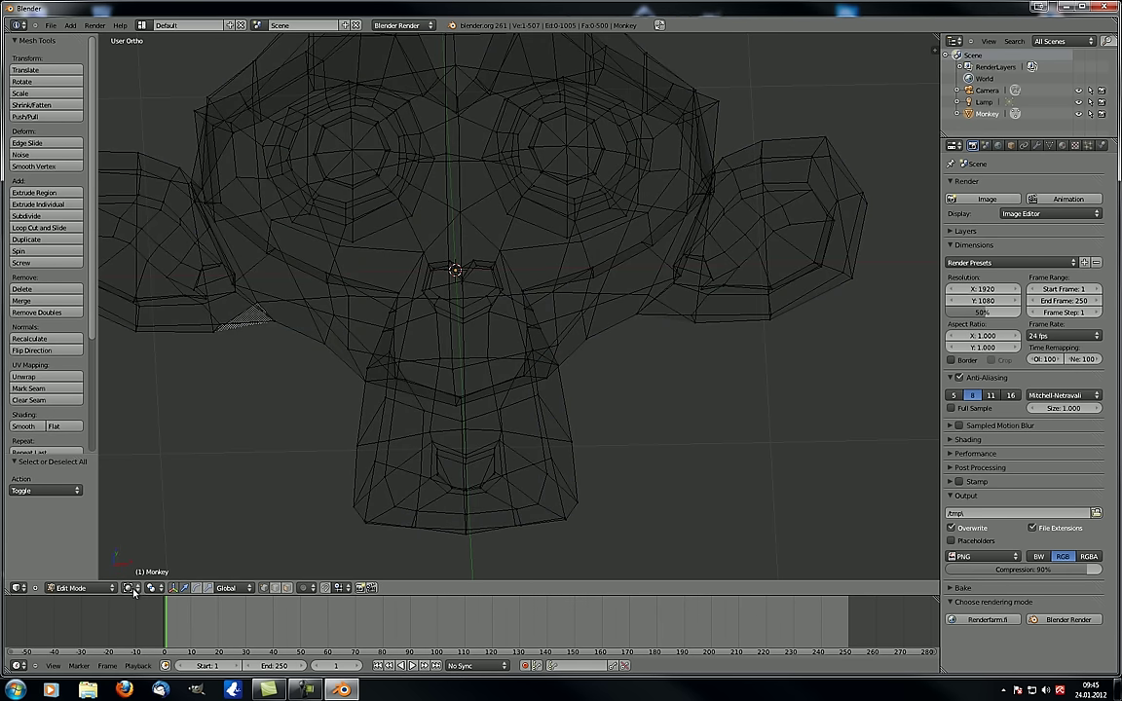
scroll(368, 156, down, 6)
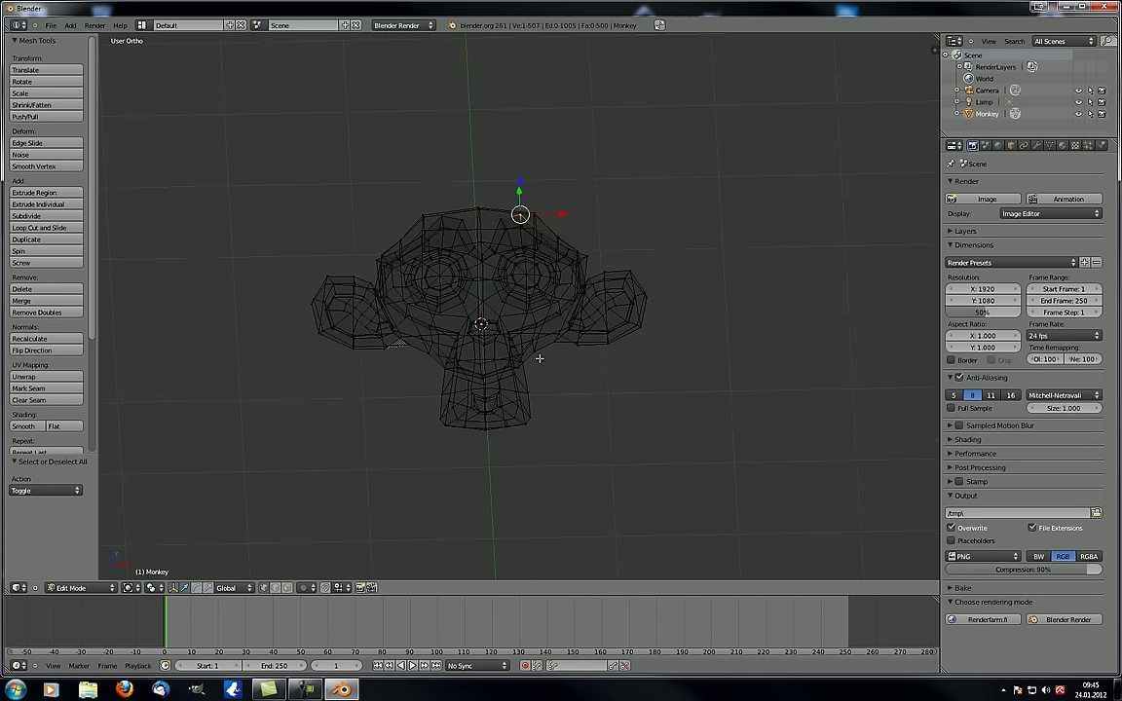
middle_drag(539, 393, 566, 380)
scroll(467, 372, up, 5)
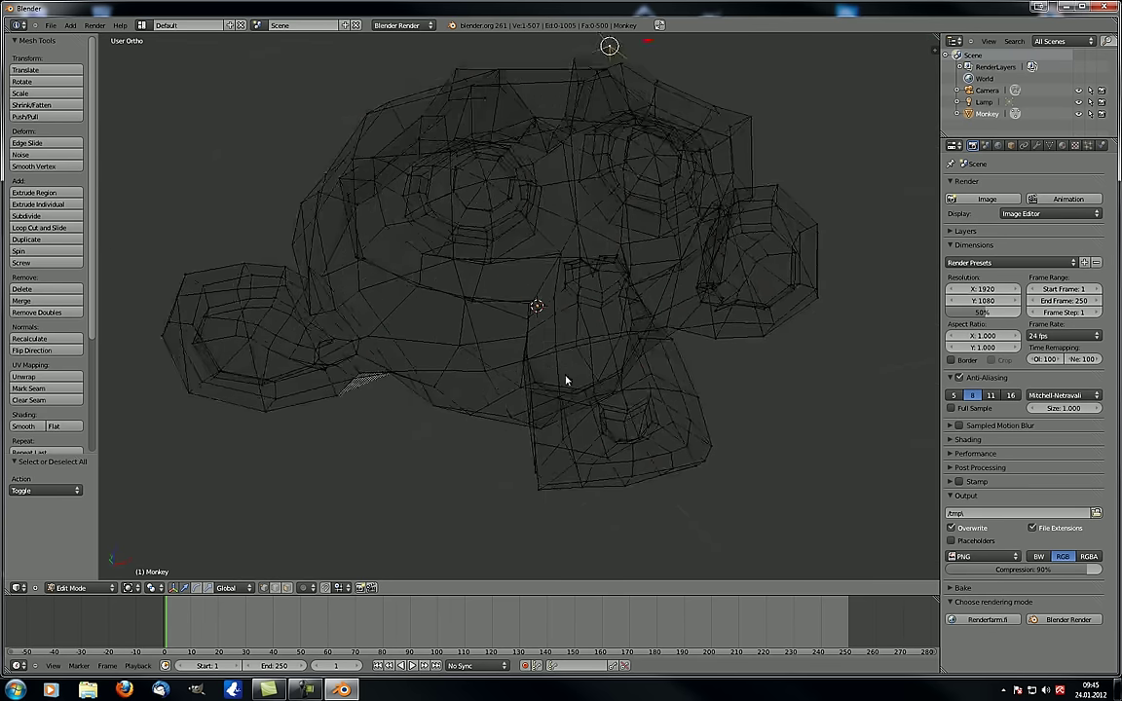
scroll(566, 381, down, 3)
Set the viewport shading to Solid and view the monkey from the side
click(128, 587)
click(147, 548)
mouse_move(158, 481)
middle_down()
mouse_move(499, 291)
mouse_move(450, 263)
middle_up()
Select a few faces on the brow above one eye and set the pivot point to Active Element
click(152, 588)
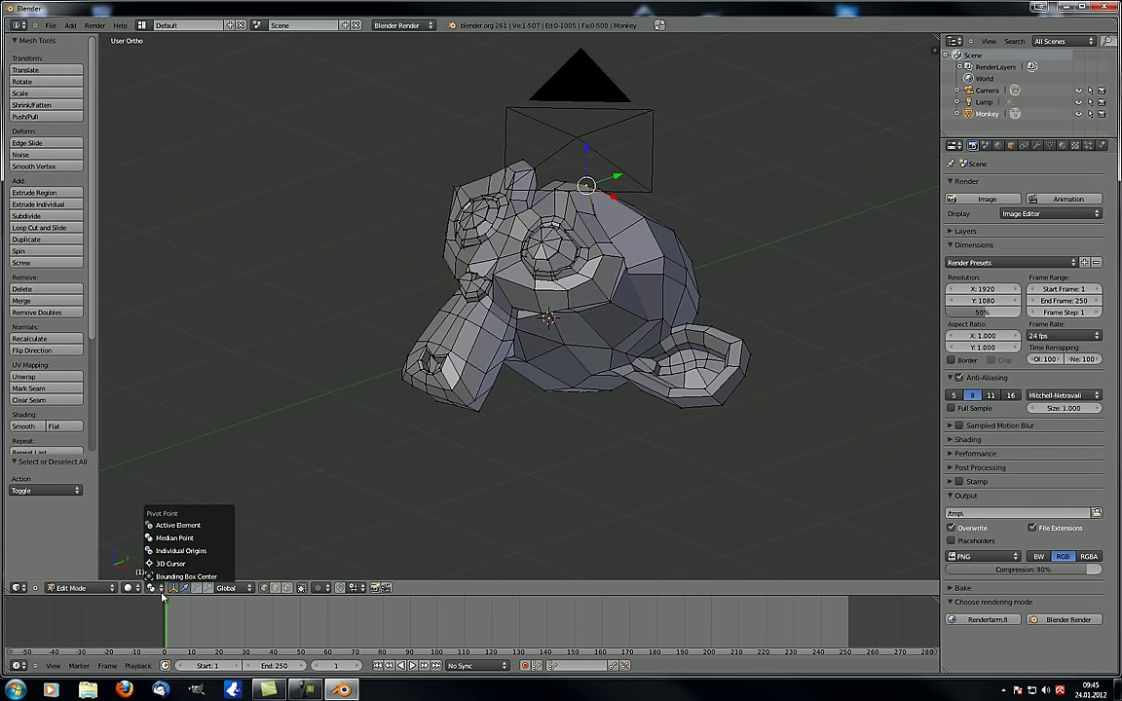
middle_drag(268, 380, 499, 404)
scroll(490, 339, up, 2)
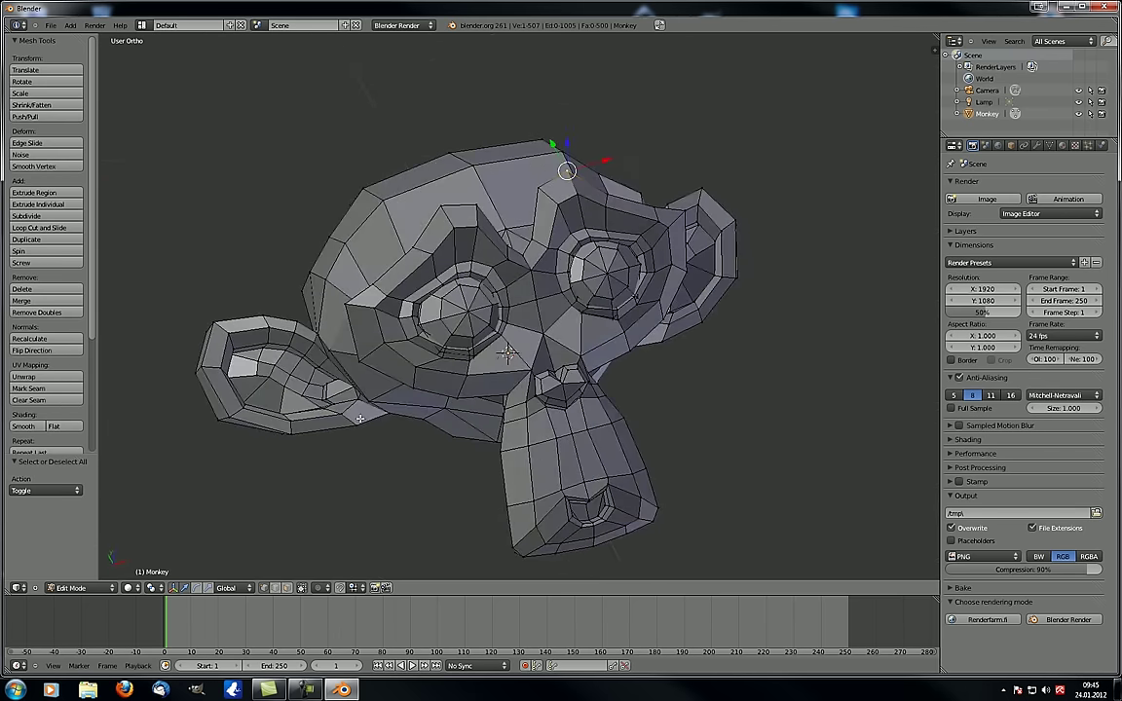
click(152, 589)
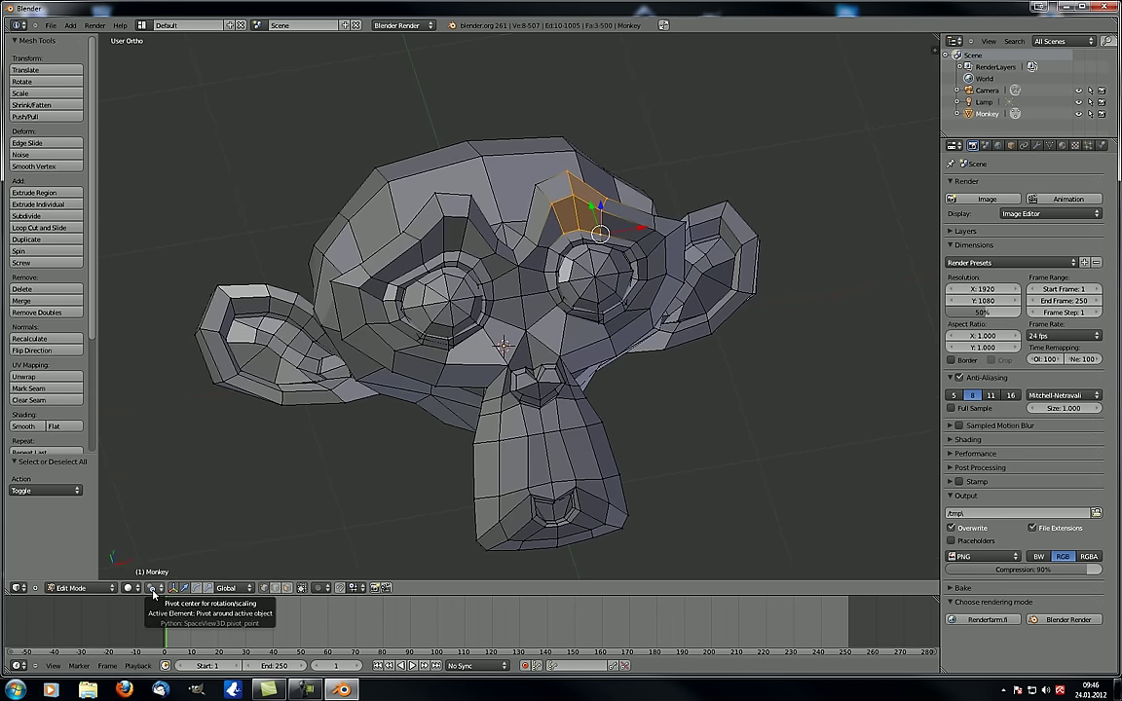
click(152, 590)
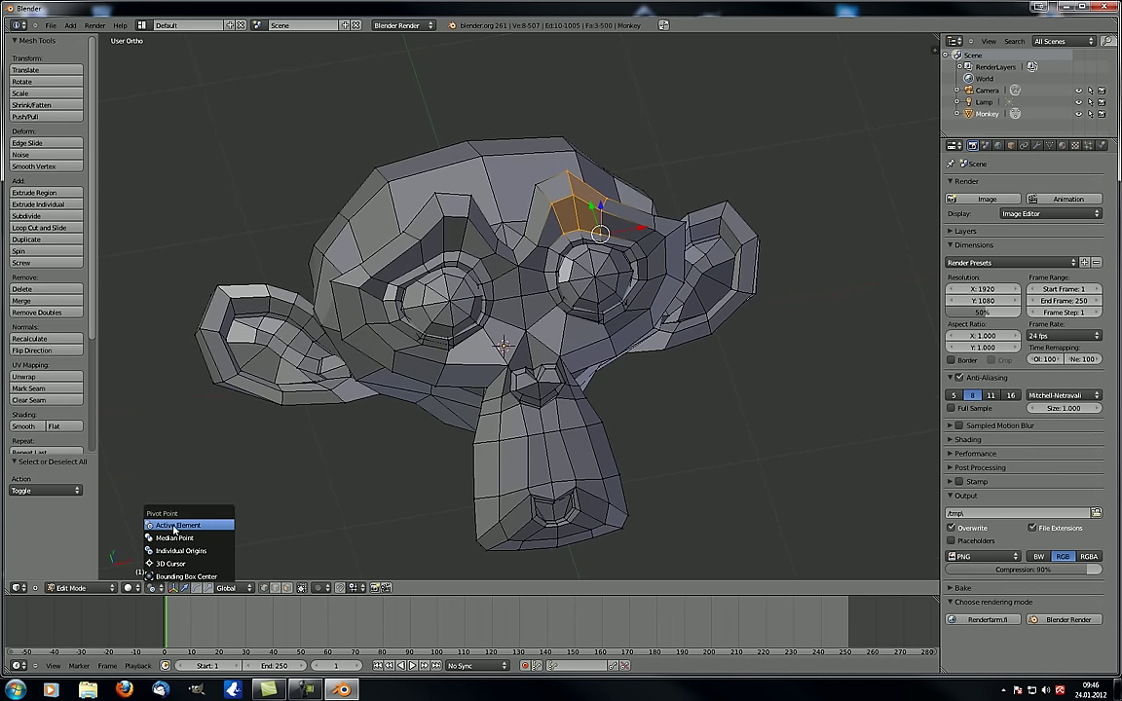
click(177, 526)
Extend the selection with further vertices along the brow ridge down to its outer end
middle_drag(432, 289, 454, 309)
shift+right_click(652, 248)
shift+right_click(659, 237)
shift+right_click(633, 258)
shift+right_click(641, 274)
shift+right_click(651, 249)
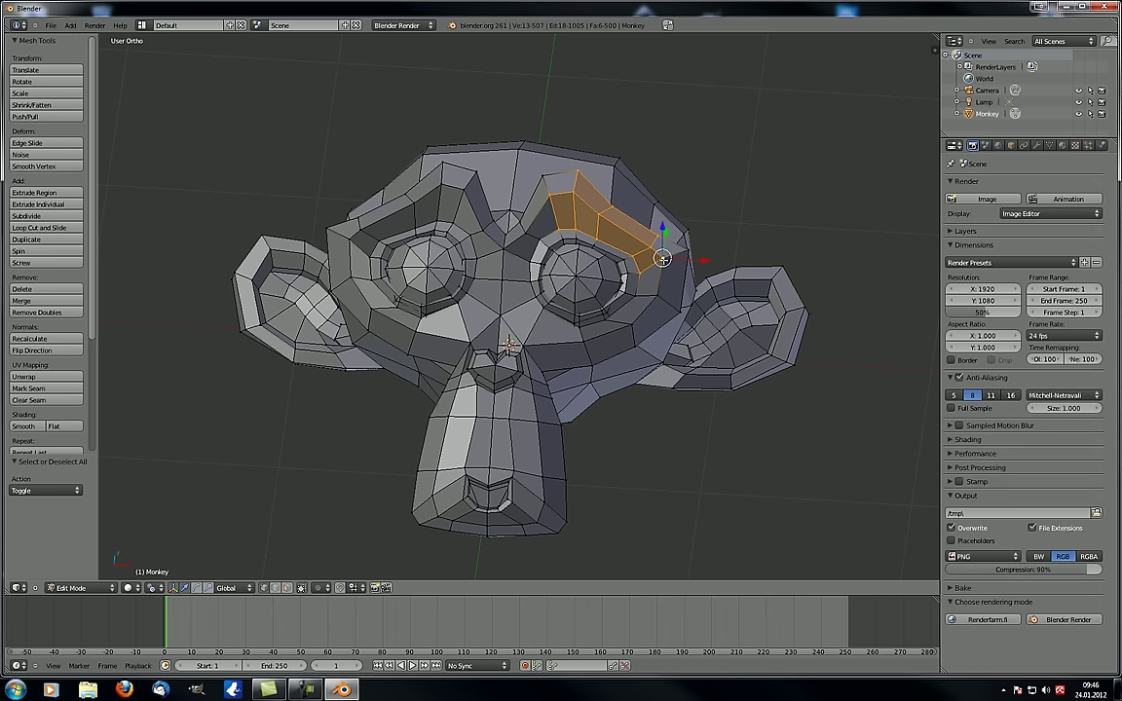
Set the pivot point to Median Point and view the selected brow faces from the side
click(152, 587)
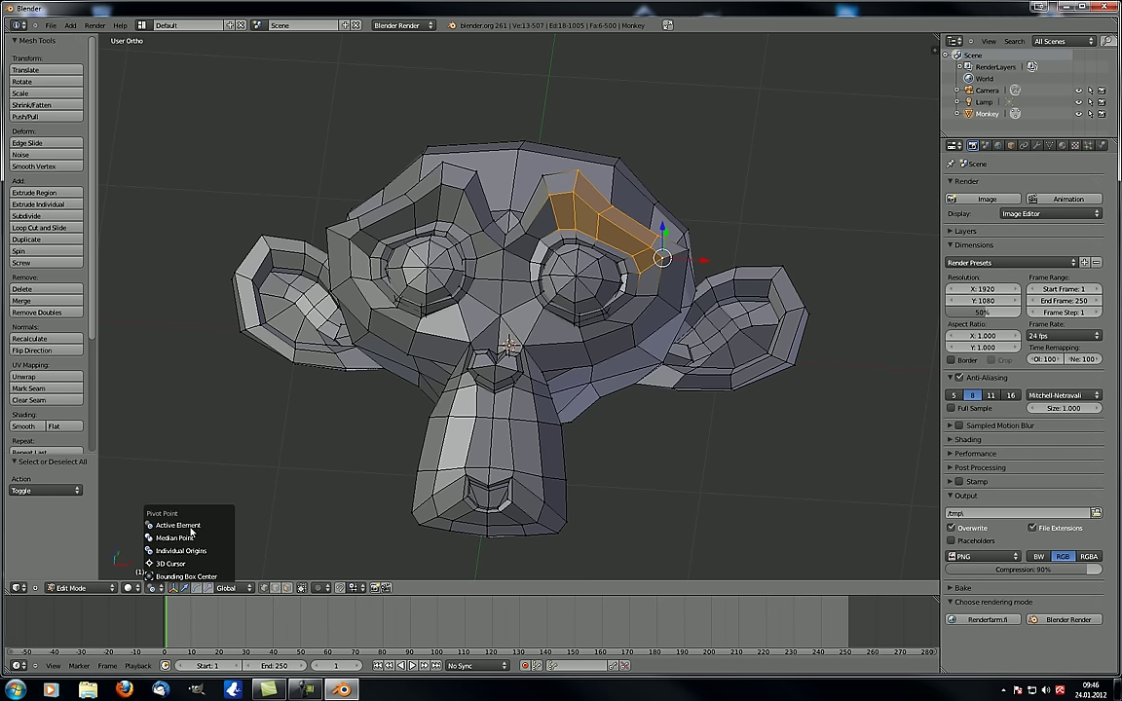
click(194, 539)
middle_drag(649, 257, 624, 234)
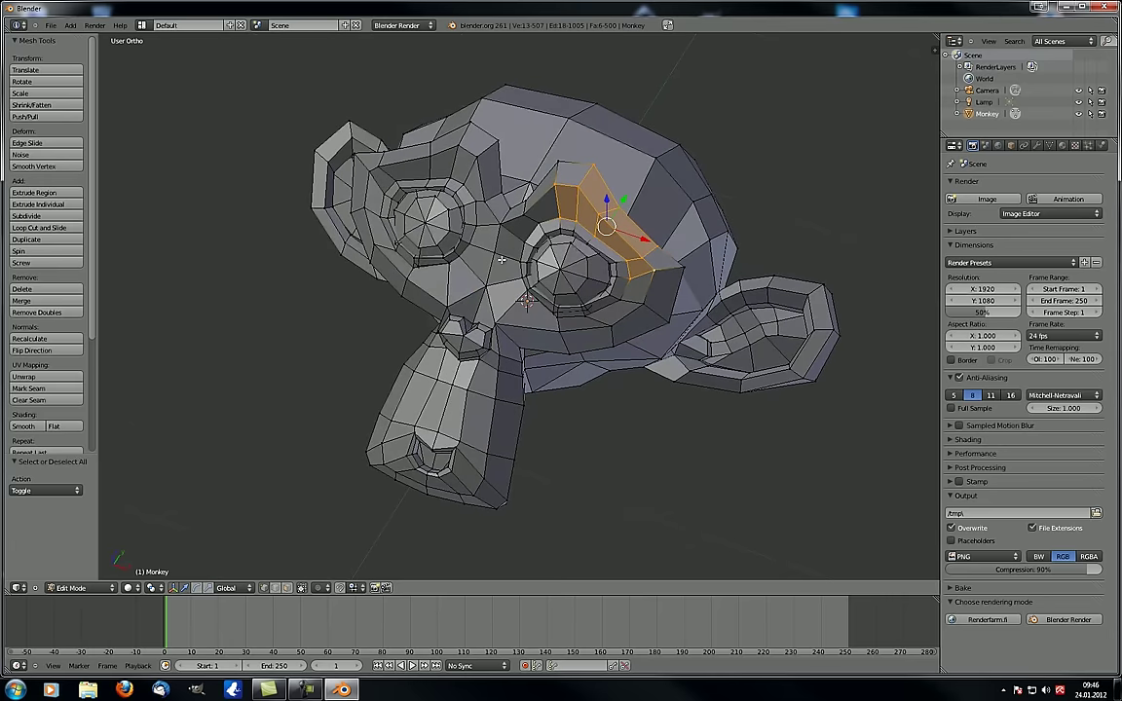
Set the pivot point to Individual Origins and try scaling the selected brow faces
click(152, 587)
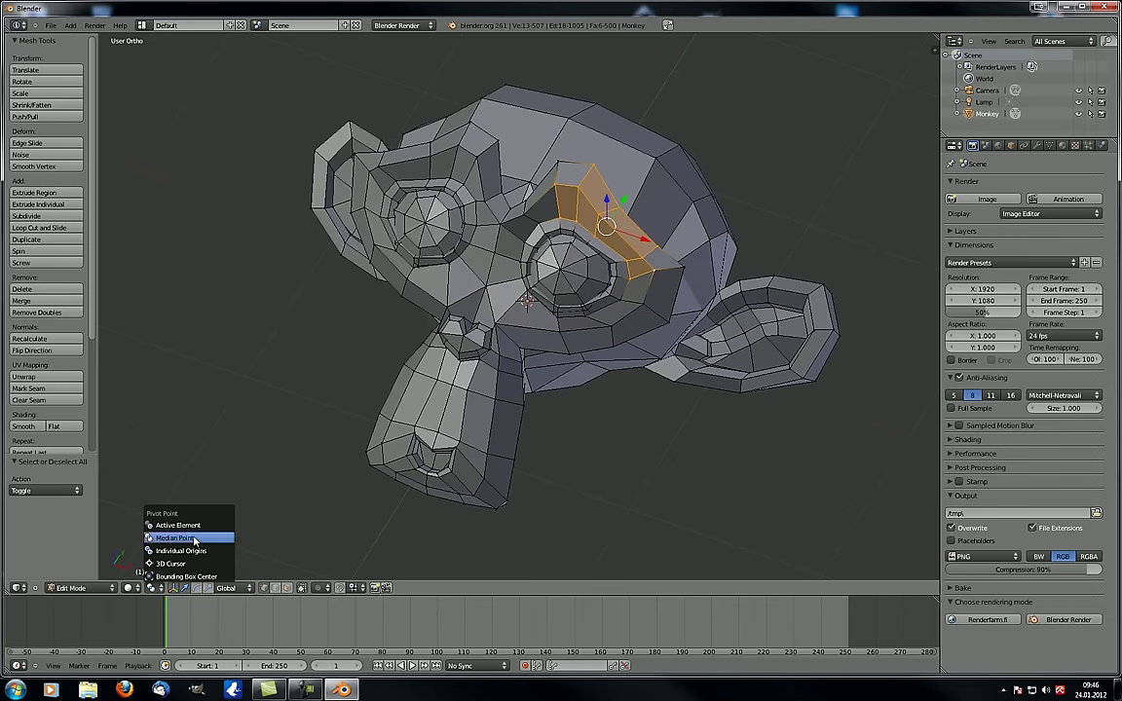
click(202, 553)
middle_drag(578, 374, 648, 385)
key(s)
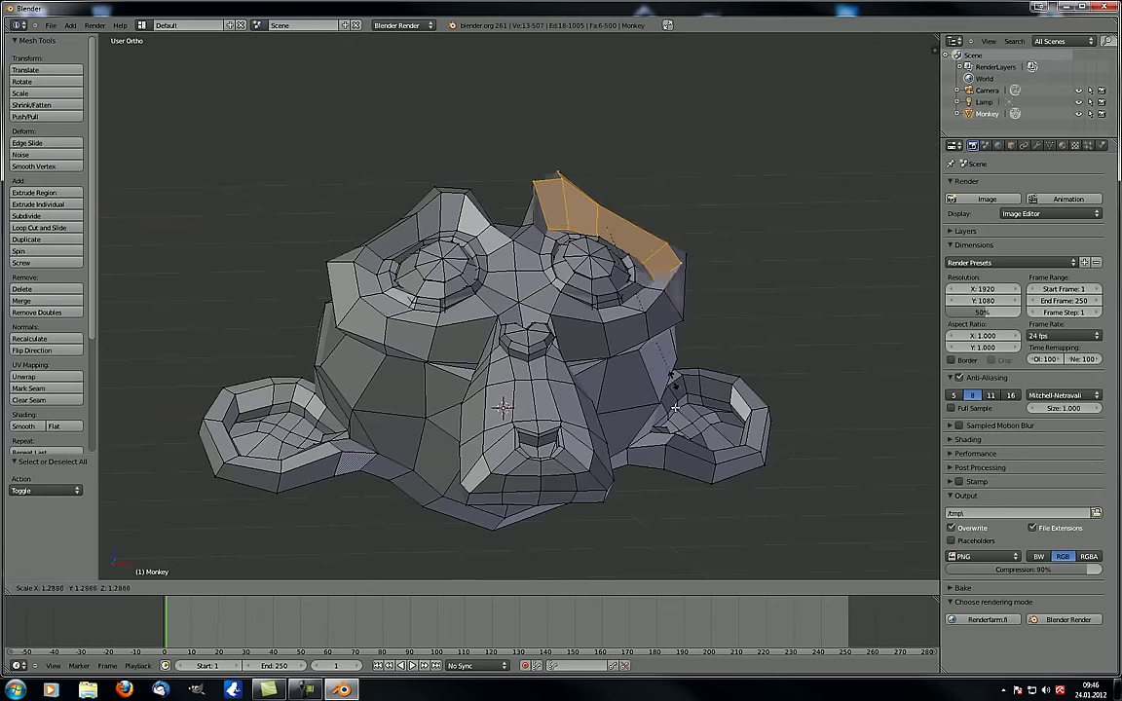
right_click(632, 311)
Return the pivot point to Median Point and view the monkey's face from the front
click(154, 588)
click(181, 540)
middle_drag(663, 283, 569, 256)
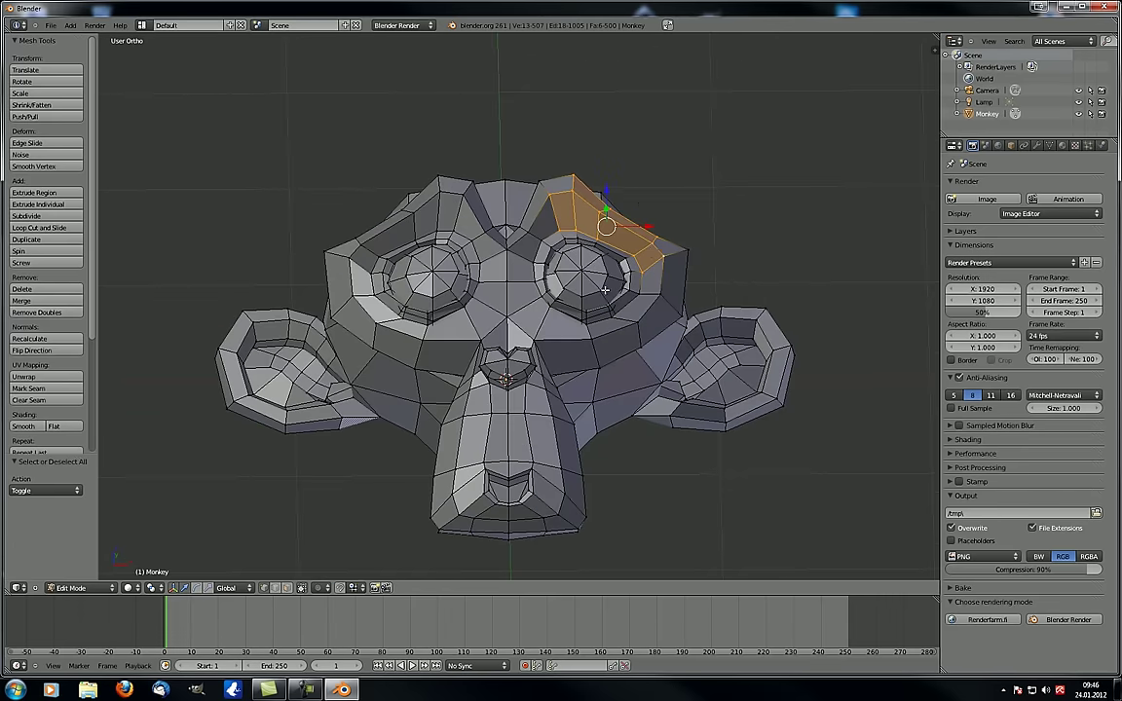
Set the pivot point to 3D Cursor and try scaling the brow faces around it
click(151, 588)
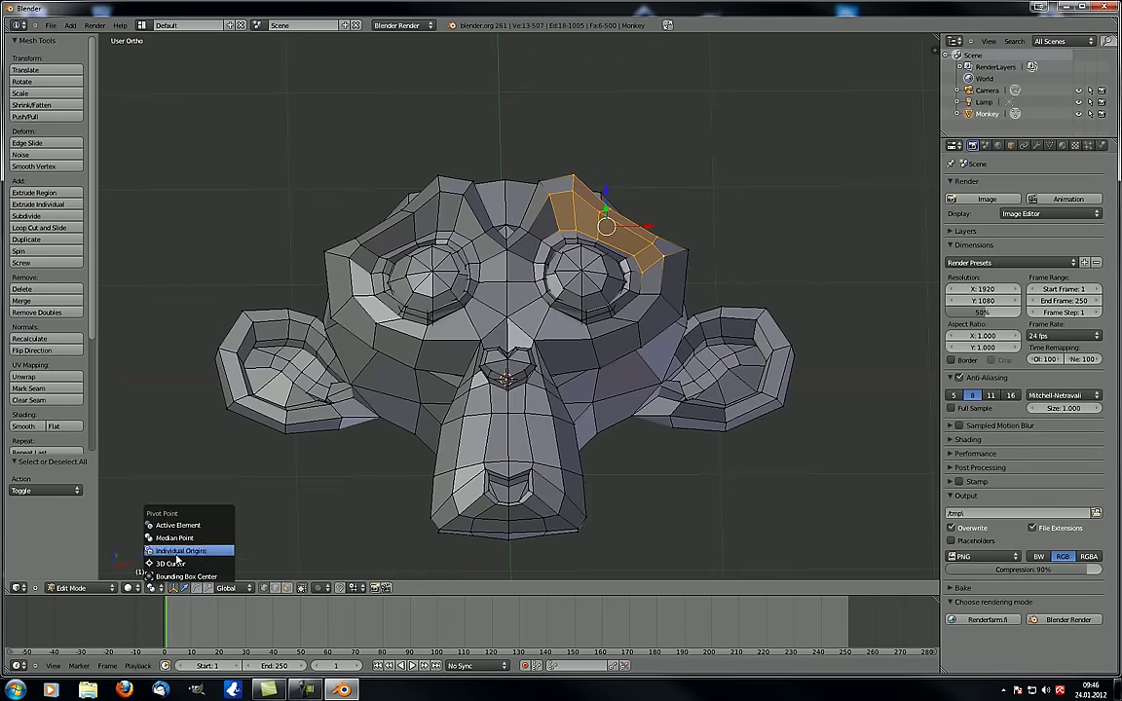
click(182, 562)
key(s)
right_click(360, 455)
Set the pivot point to Bounding Box Center and try scaling the brow faces around it
click(145, 587)
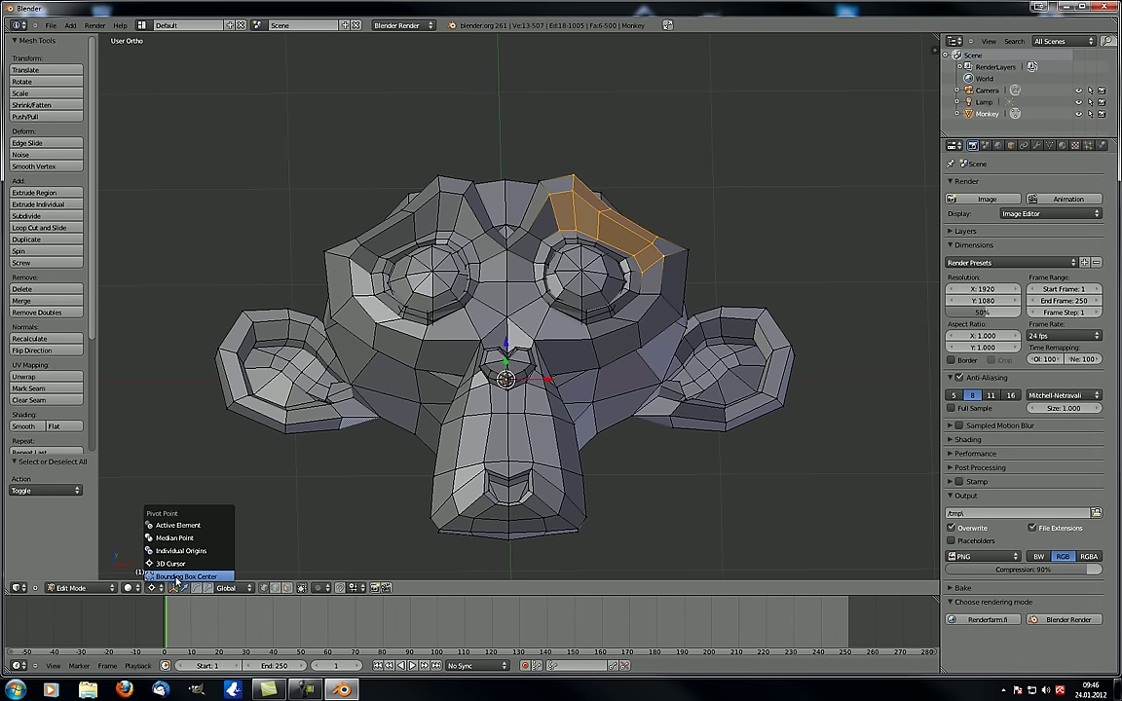
click(185, 576)
key(s)
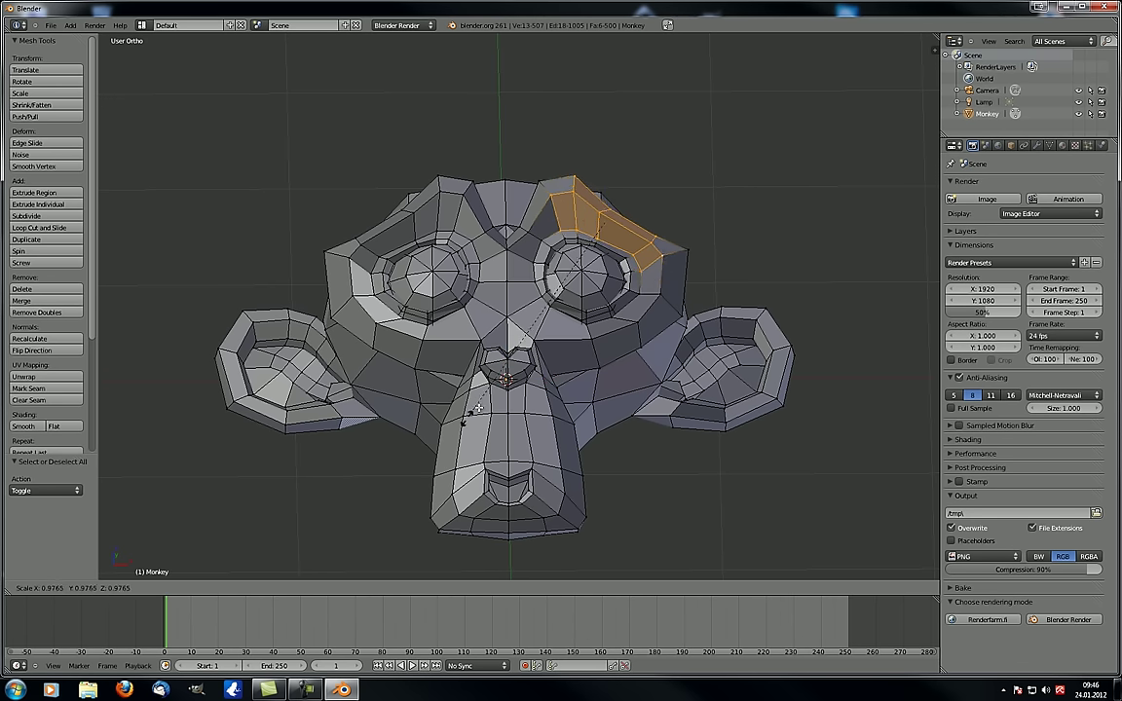
right_click(358, 411)
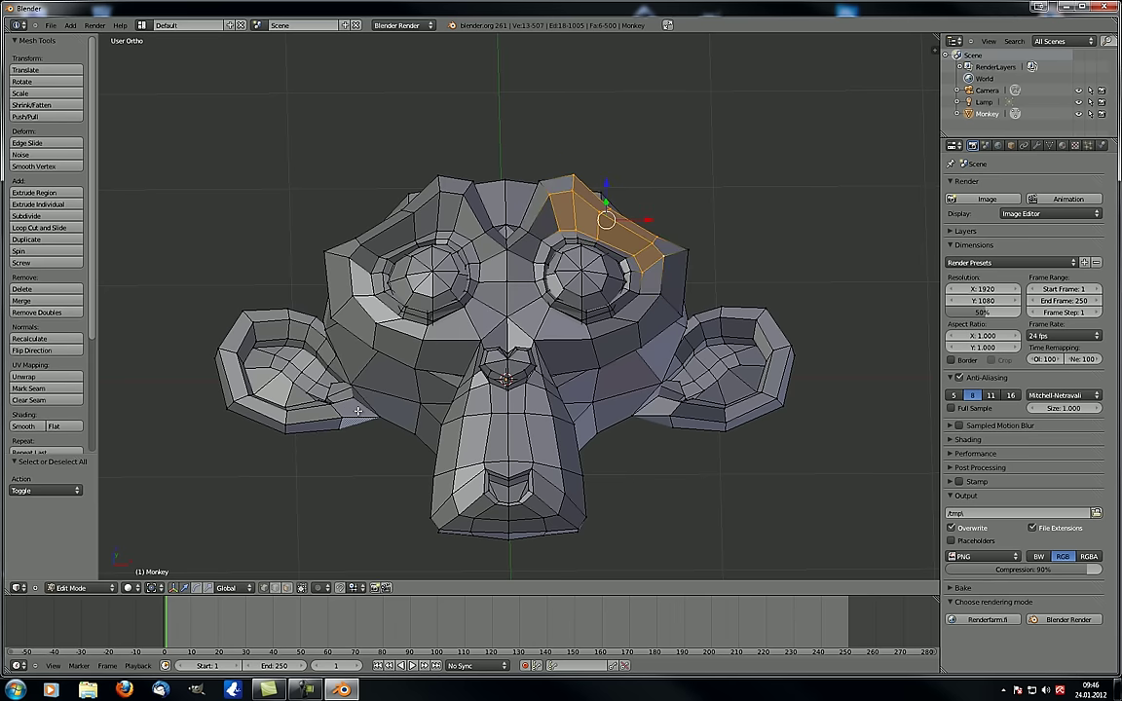
Set the pivot point back to Median Point for the selected brow faces
click(151, 587)
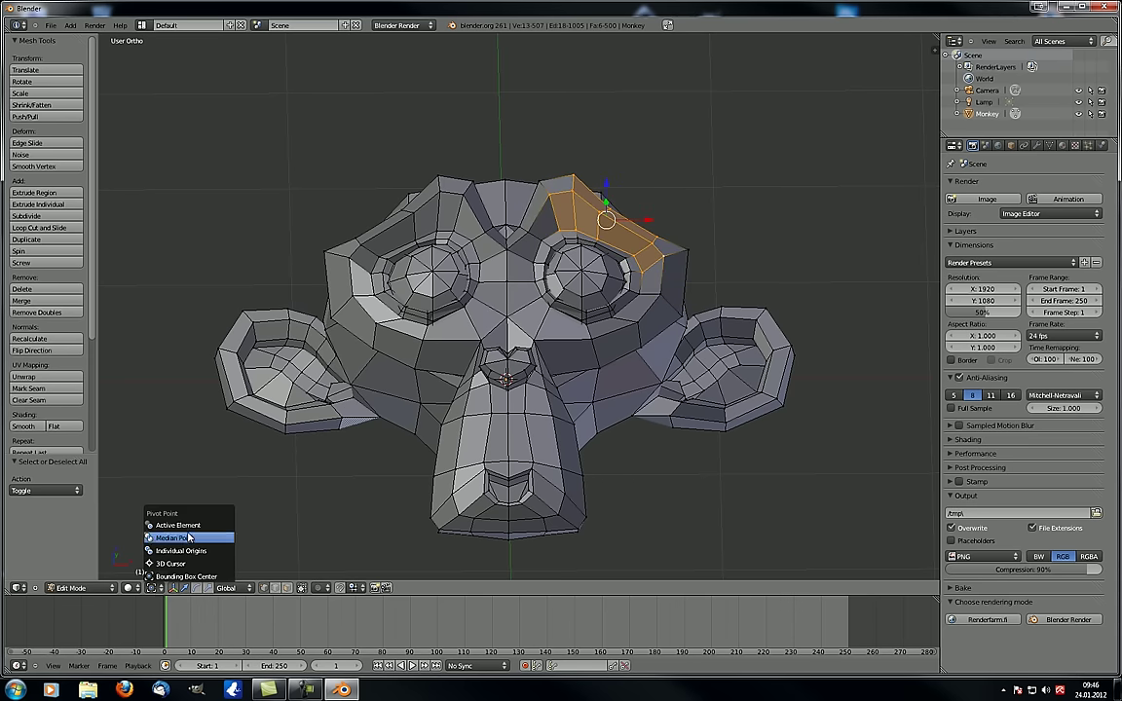
click(190, 538)
middle_drag(433, 275, 550, 160)
middle_drag(631, 205, 586, 223)
middle_drag(236, 427, 293, 434)
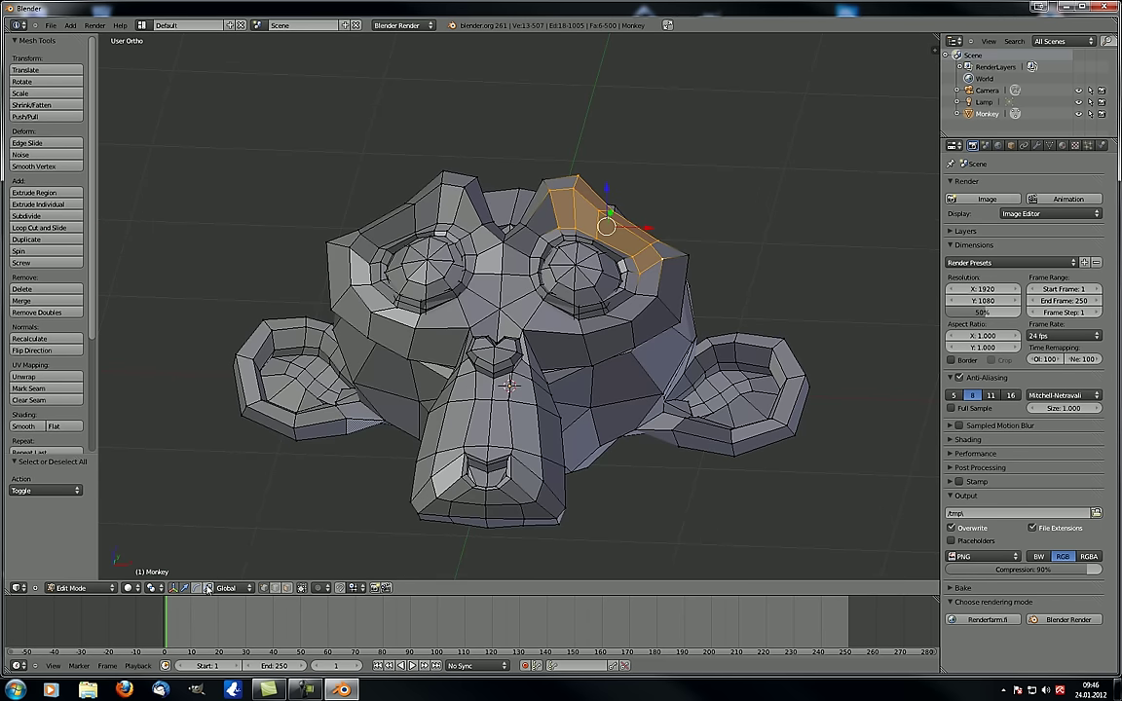
Set the transform orientation to Local and check the brow faces' axes from the side of the monkey
click(241, 589)
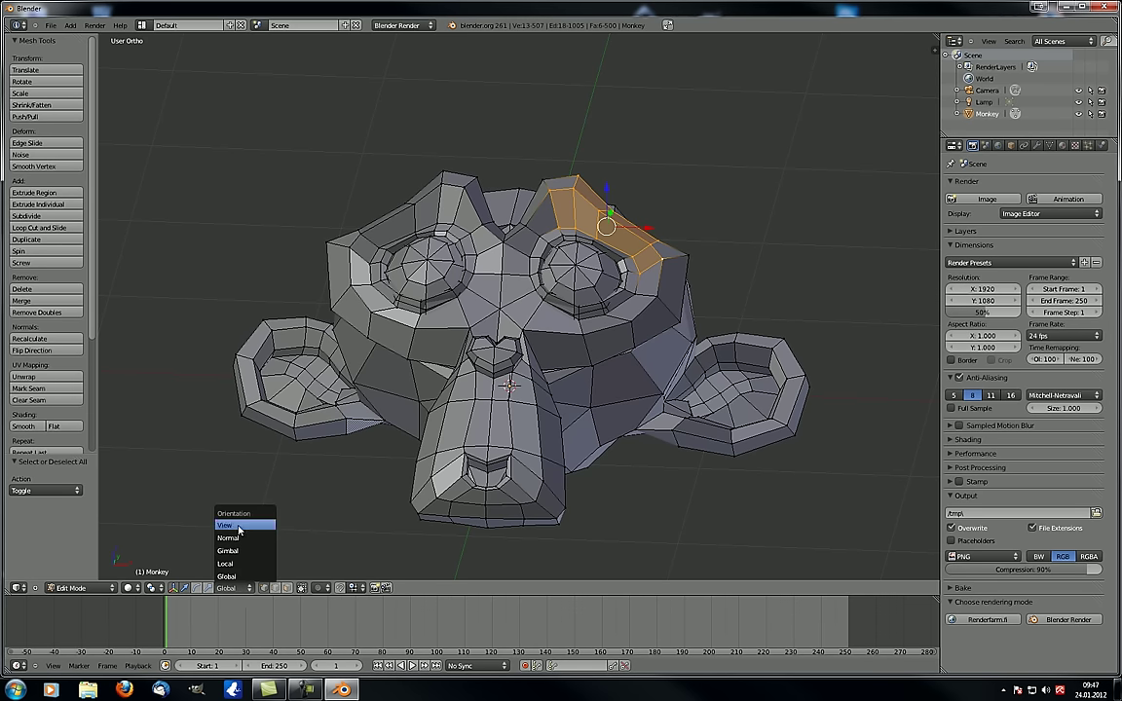
click(234, 563)
middle_drag(269, 480, 470, 393)
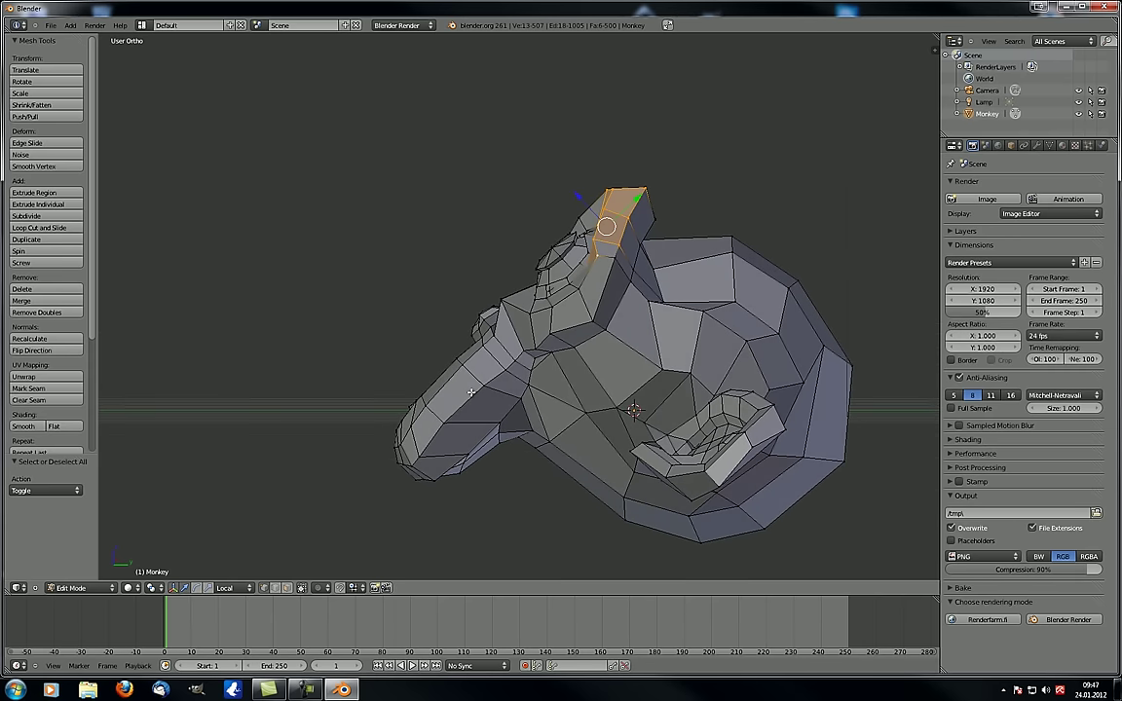
middle_drag(697, 417, 567, 441)
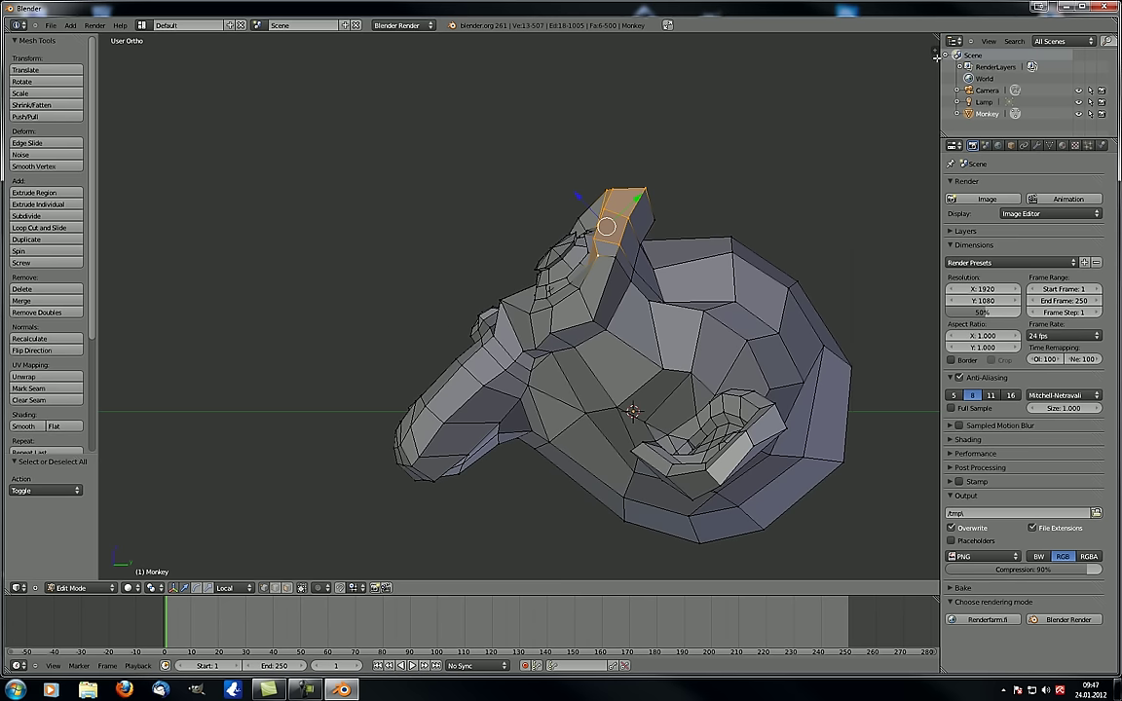
Show the 3D view's properties sidebar, look through its settings down to Transform Orientations, and hide it again
key(n)
scroll(774, 435, down, 3)
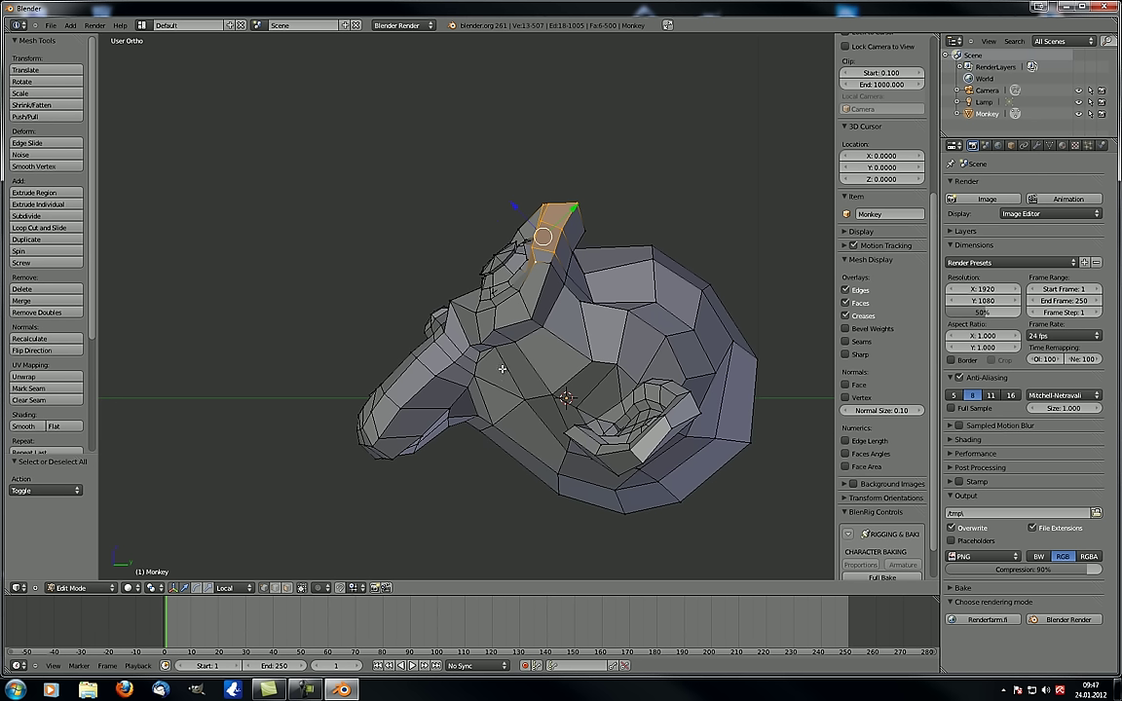
middle_drag(363, 301, 616, 261)
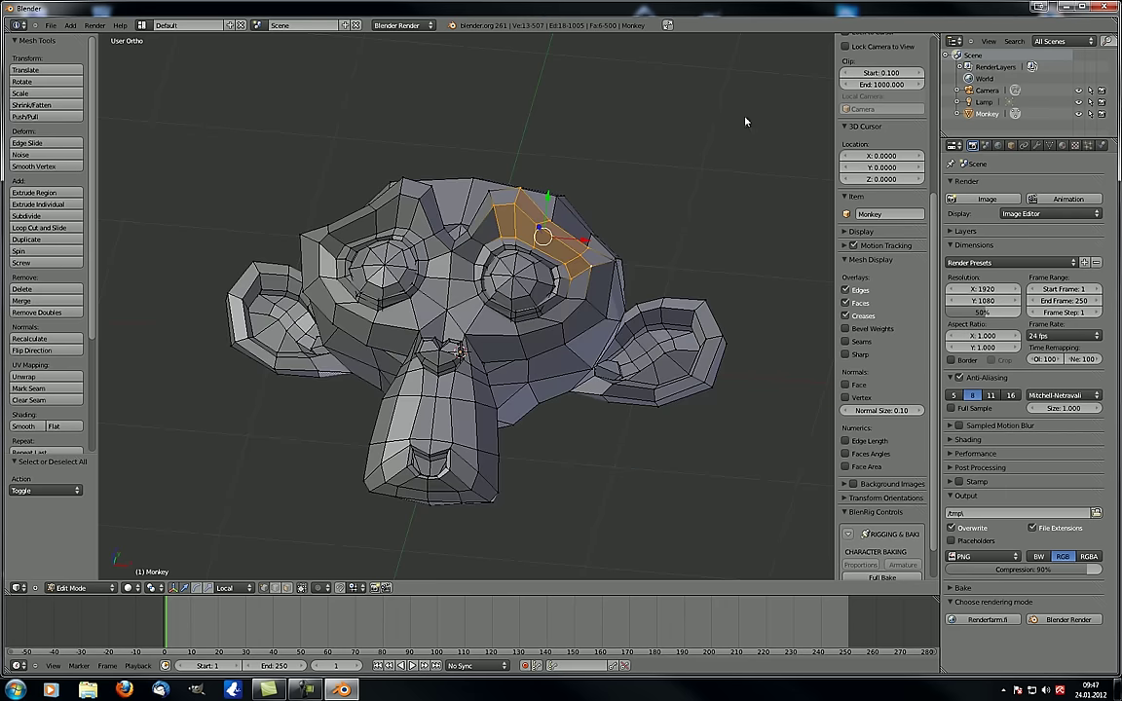
key(n)
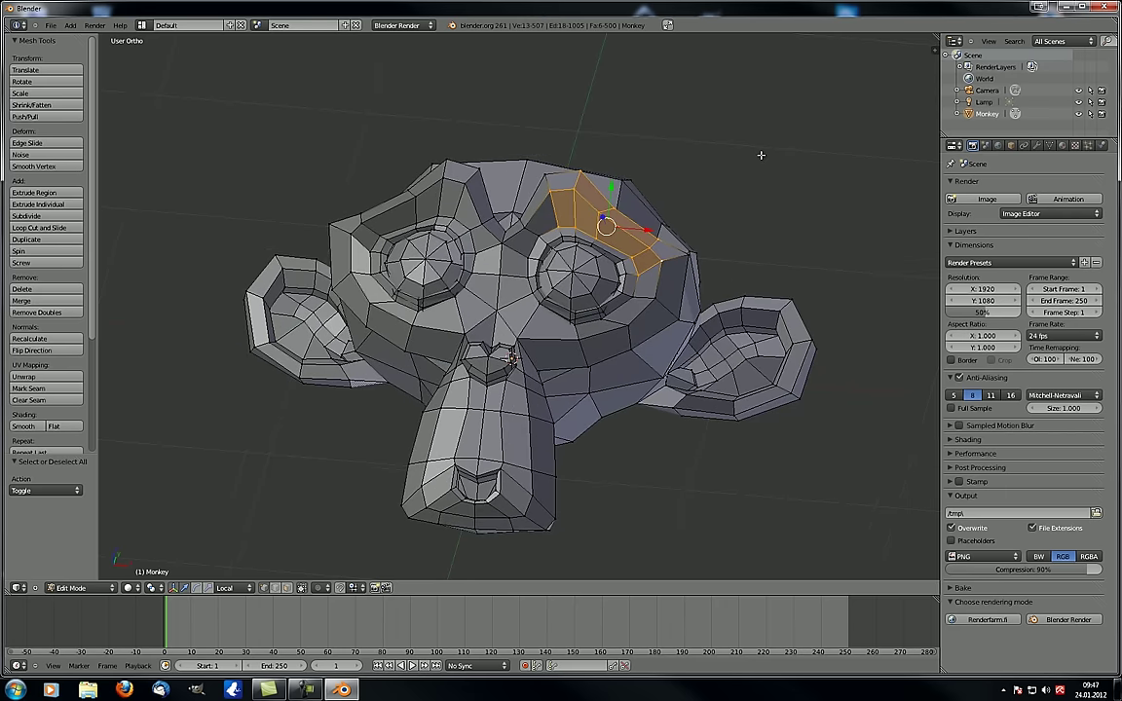
Select single vertices one after another on the back of the monkey's head
middle_drag(689, 155, 517, 237)
scroll(561, 185, up, 3)
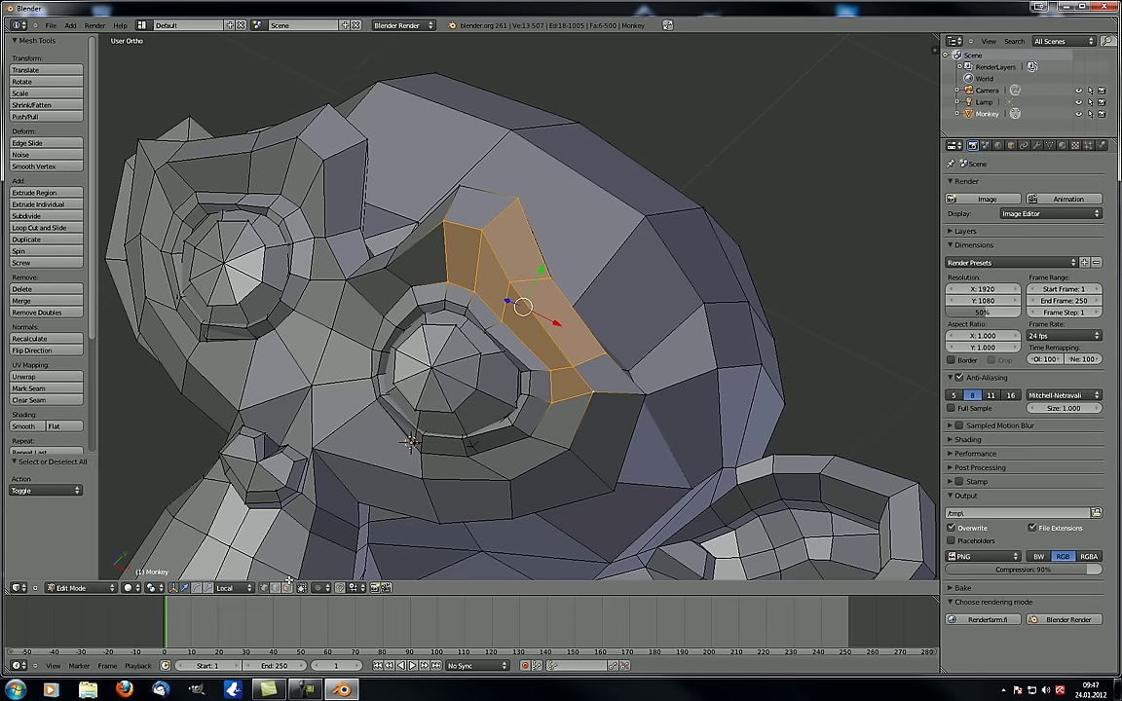
middle_drag(244, 536, 615, 408)
shift+middle_drag(594, 422, 466, 339)
scroll(476, 343, up, 2)
right_click(466, 284)
right_drag(452, 221, 435, 237)
right_click(381, 289)
right_click(381, 289)
right_click(376, 241)
right_click(534, 217)
right_click(541, 269)
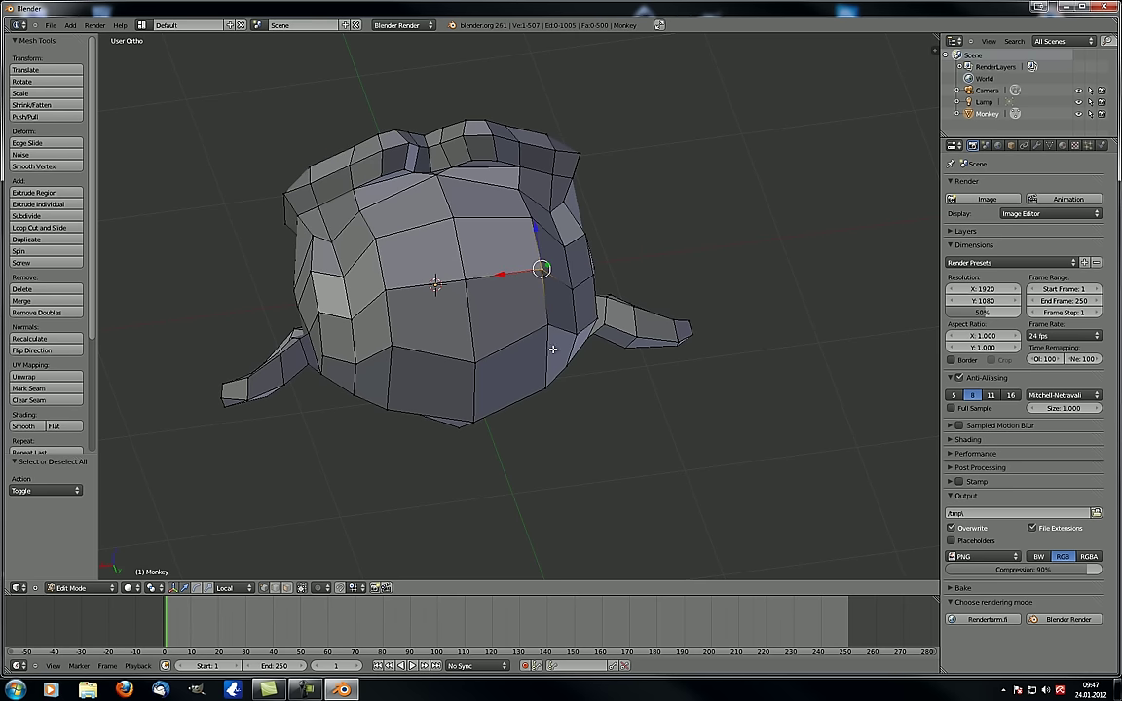
Switch to edge select mode and select individual edges on the back of the head
click(277, 591)
right_click(483, 278)
right_click(438, 289)
right_click(460, 252)
right_click(432, 224)
right_drag(497, 219, 600, 157)
right_click(575, 185)
right_drag(524, 273, 527, 376)
right_click(517, 388)
Switch to face select mode and select individual faces on the back of the head
click(286, 589)
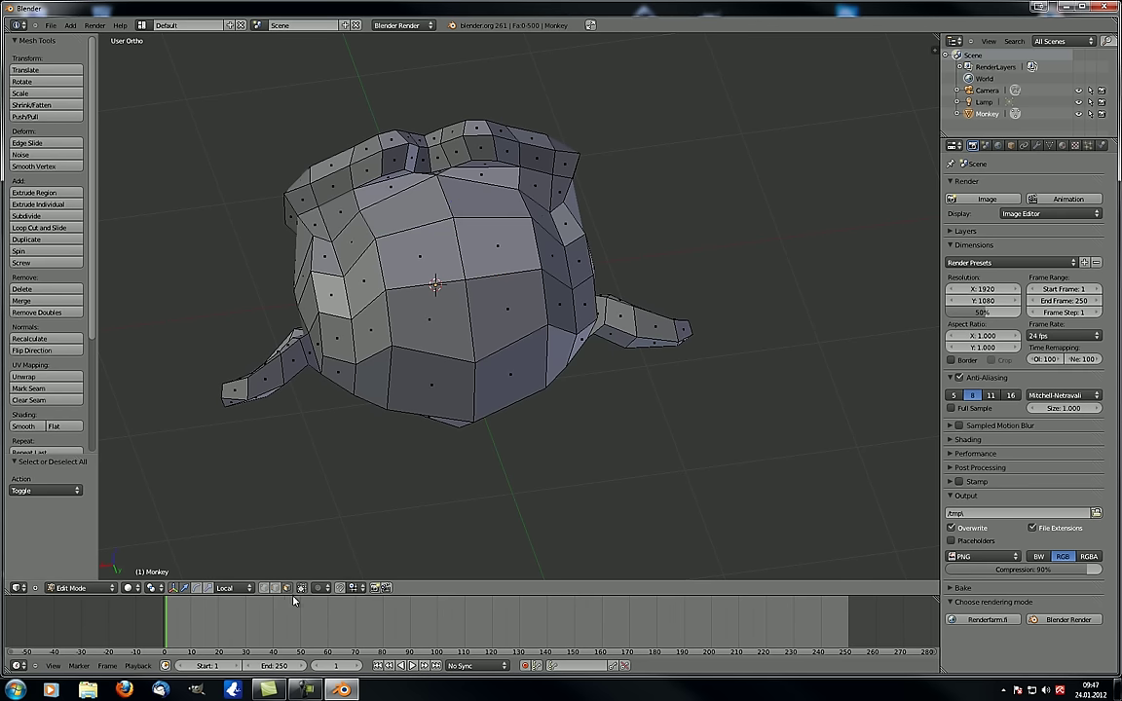
right_drag(444, 316, 443, 223)
right_click(446, 225)
right_drag(508, 308, 510, 226)
right_click(515, 230)
Return to vertex select mode and loop-select the vertical centre line on the back of the head
click(263, 589)
middle_drag(436, 407, 504, 418)
scroll(504, 418, up, 4)
scroll(419, 224, down, 5)
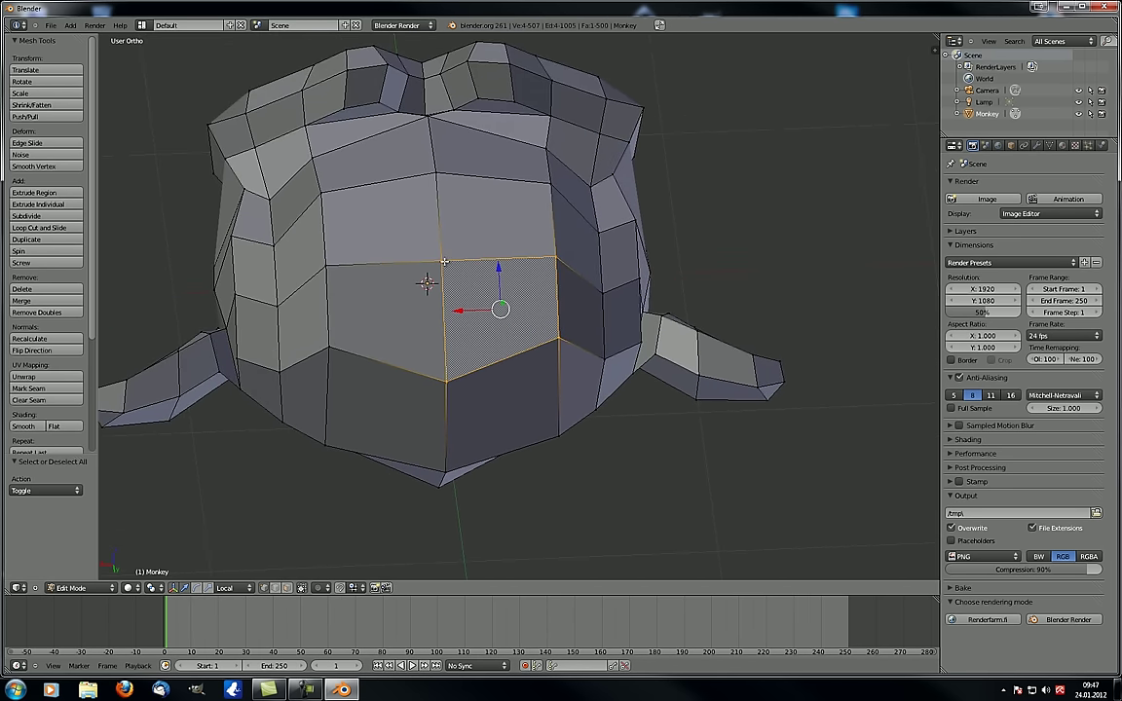
alt+right_click(443, 261)
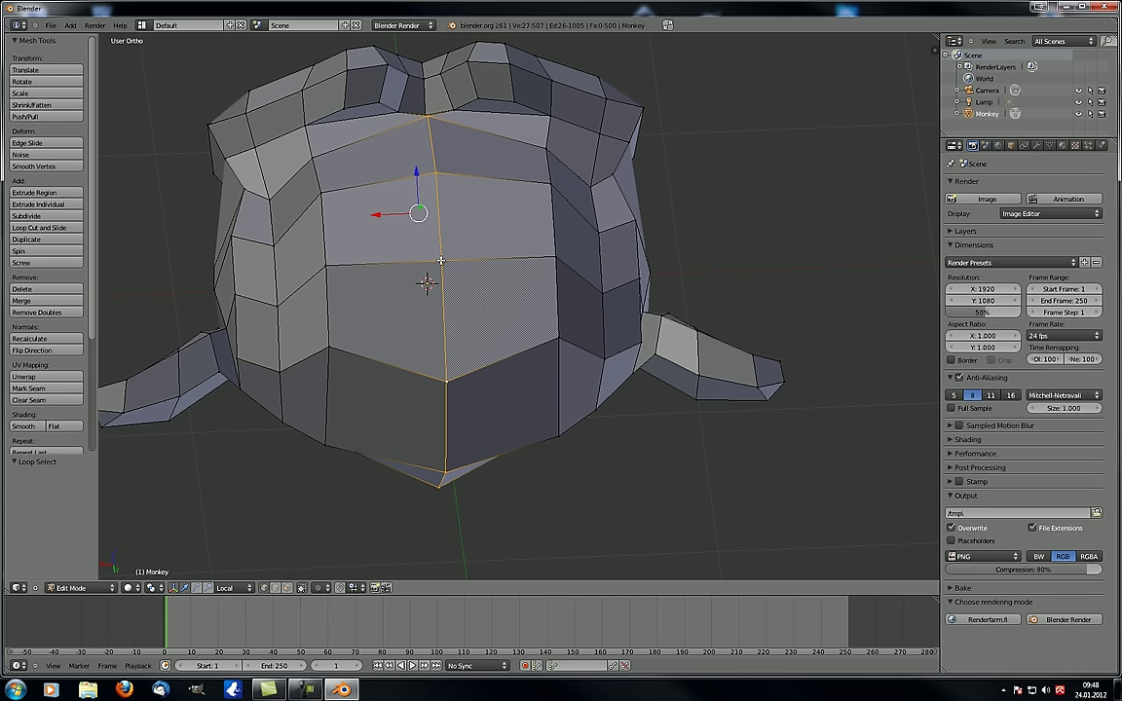
alt+right_click(441, 262)
alt+right_click(447, 261)
In edge select mode, loop-select the horizontal edge loops across the back of the head
alt+right_click(368, 183)
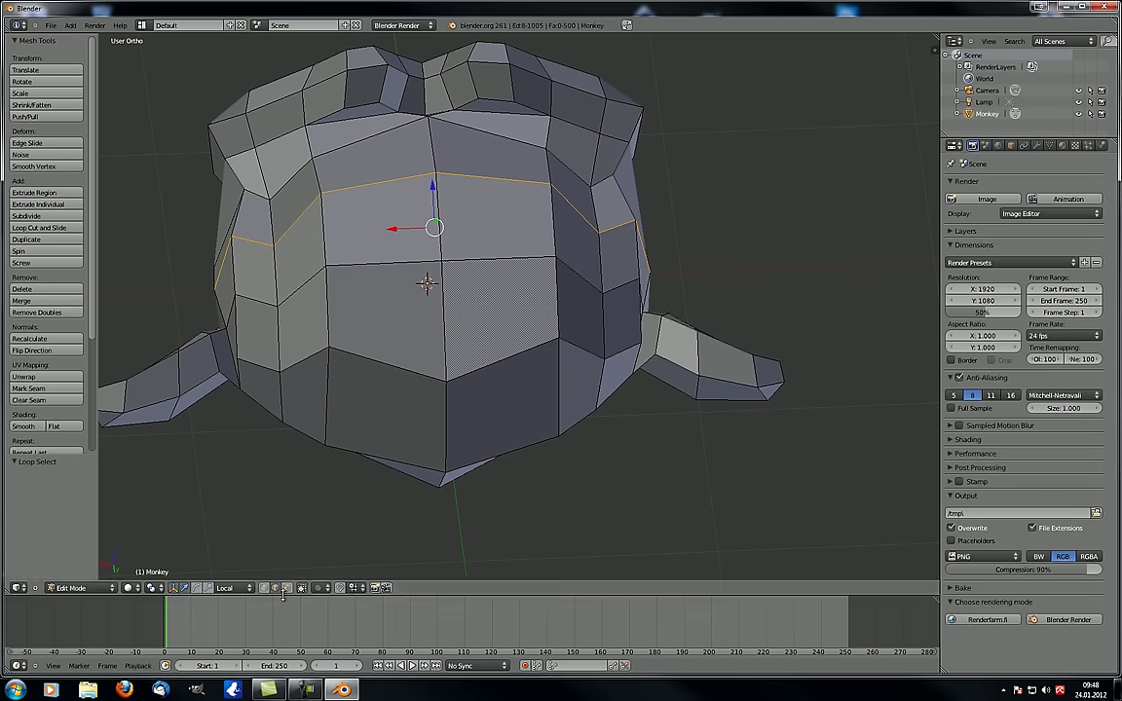
alt+right_click(401, 264)
alt+right_click(439, 221)
alt+right_click(461, 256)
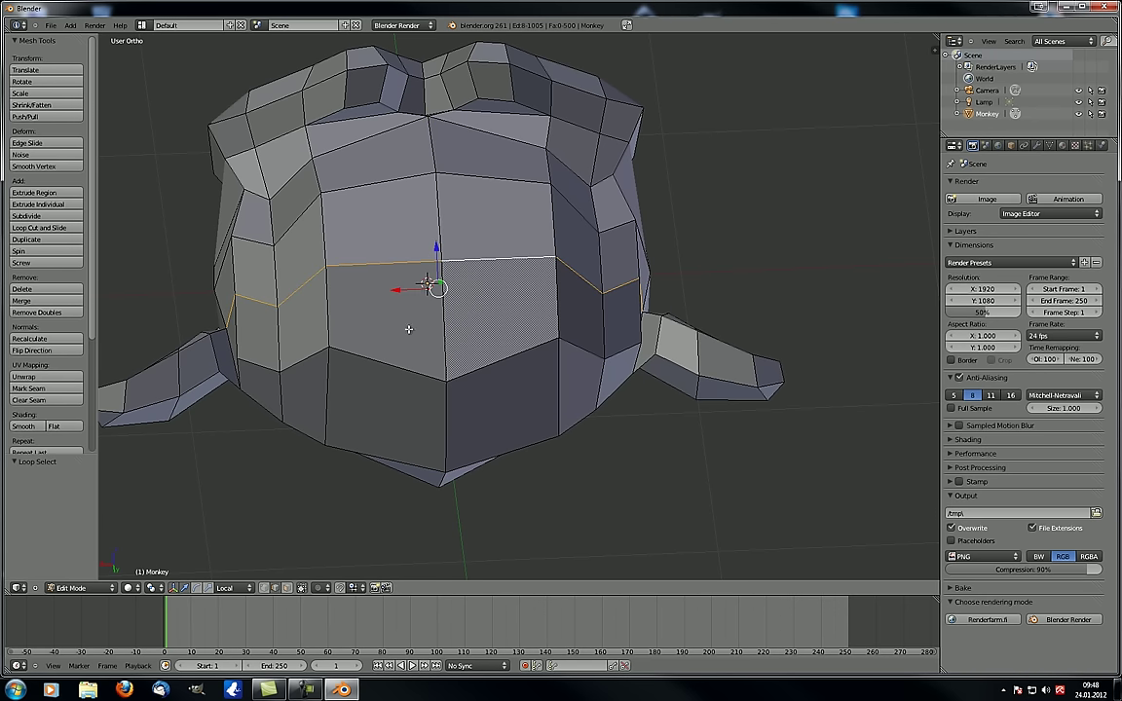
Switch to face select mode and select one of the large faces in the middle of the back of the head
click(288, 585)
middle_drag(450, 254, 461, 325)
scroll(417, 328, up, 6)
scroll(380, 348, down, 5)
middle_drag(384, 337, 392, 337)
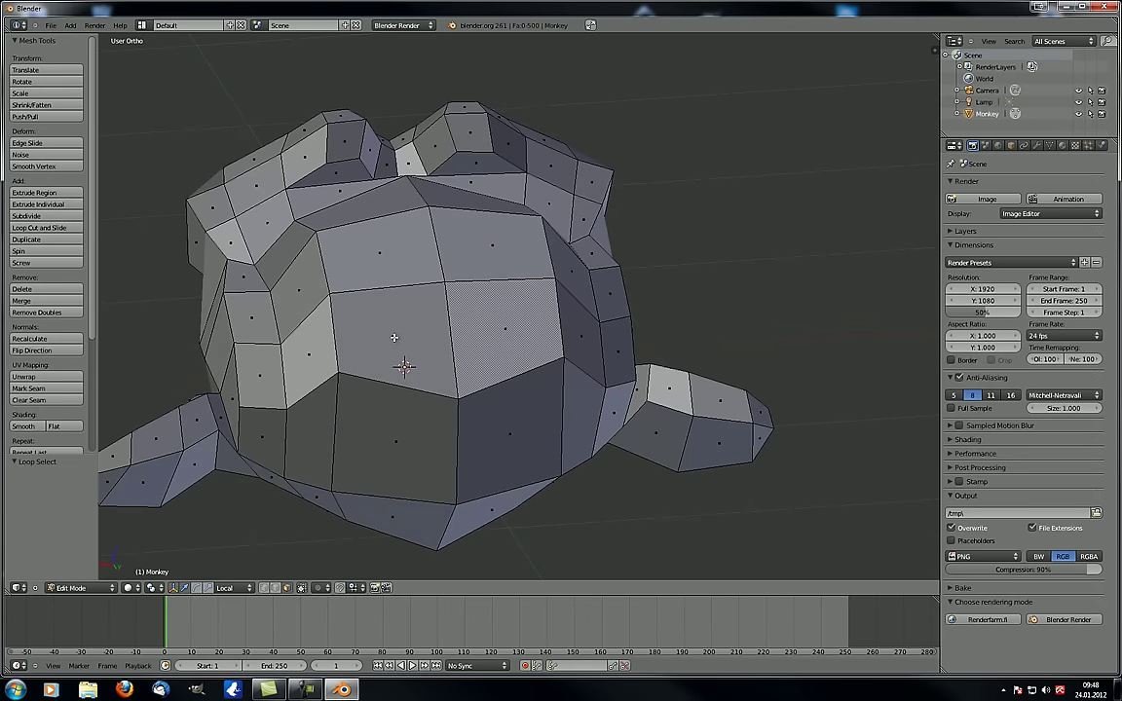
right_click(500, 326)
right_click(404, 336)
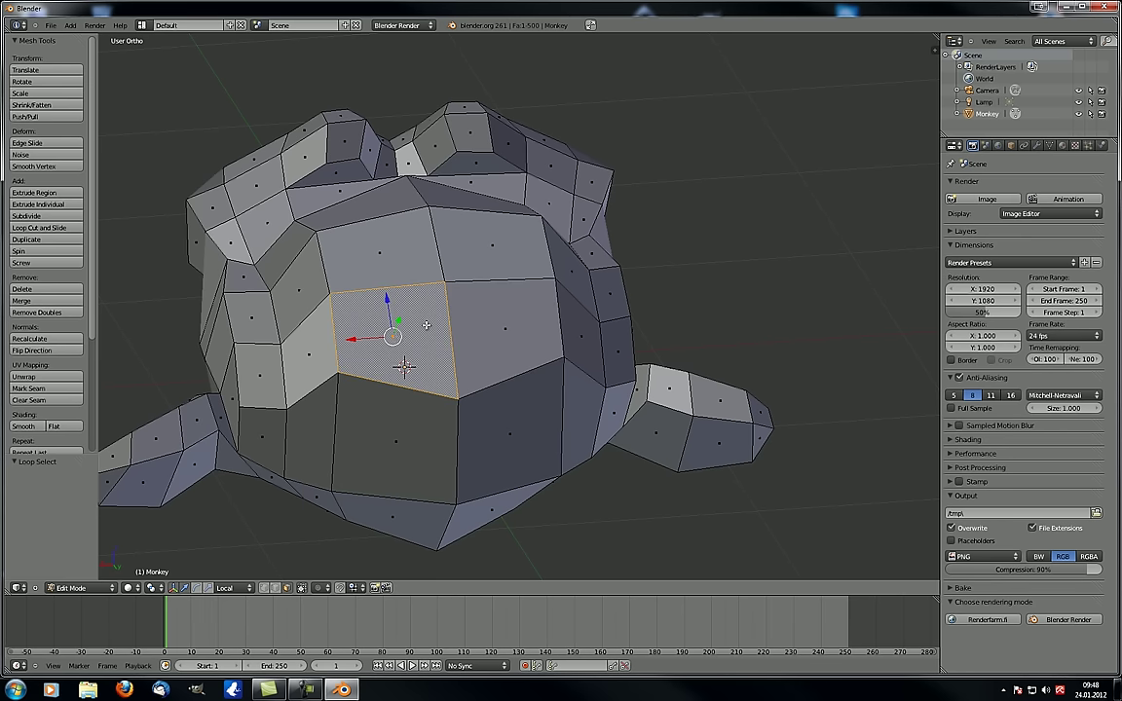
Loop-select horizontal face loops across the back of the head, ending with the vertical face loop over the brow
alt+right_click(451, 338)
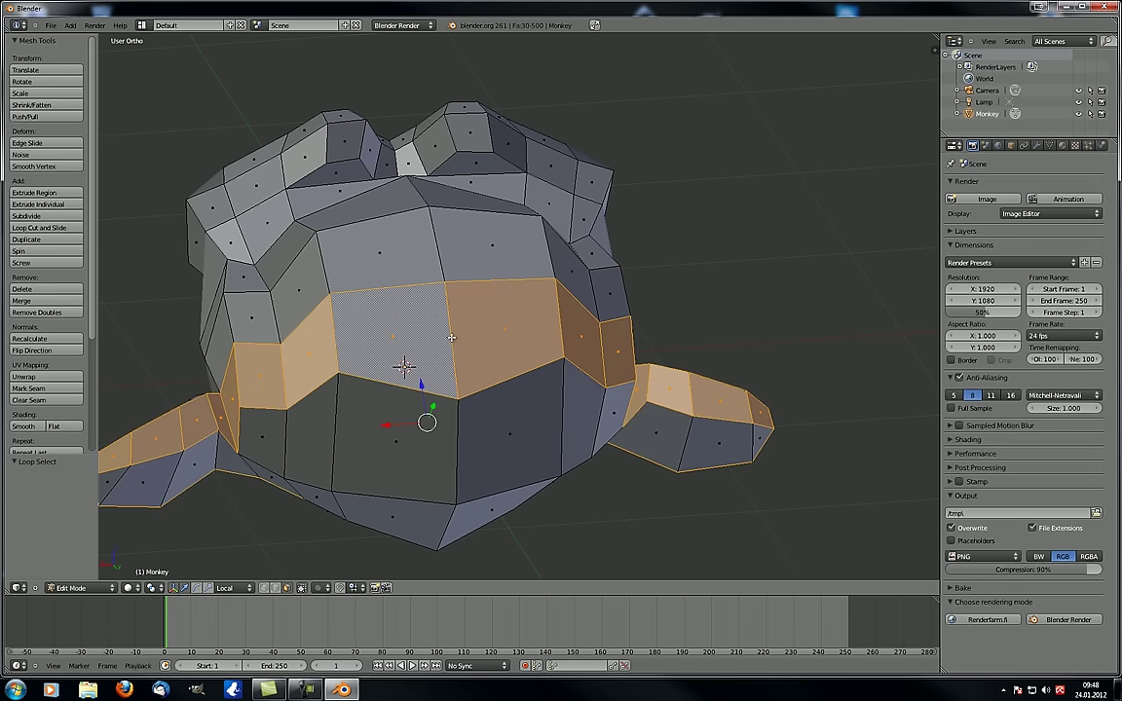
alt+right_click(424, 282)
alt+right_click(439, 254)
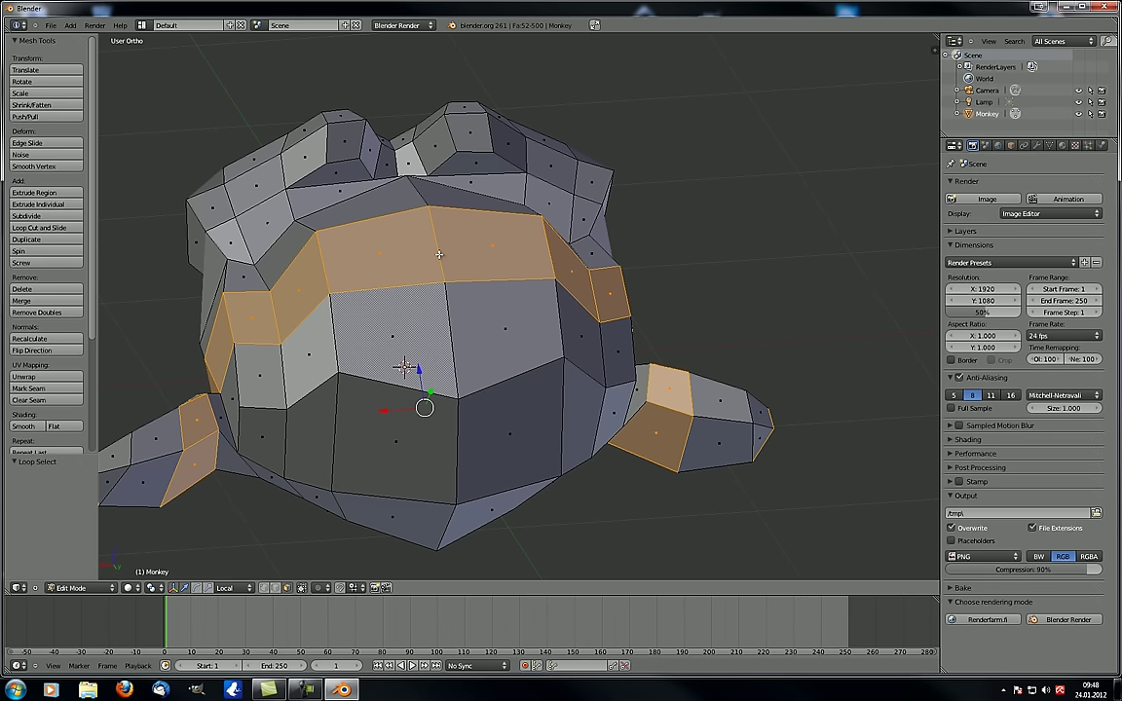
alt+right_click(404, 292)
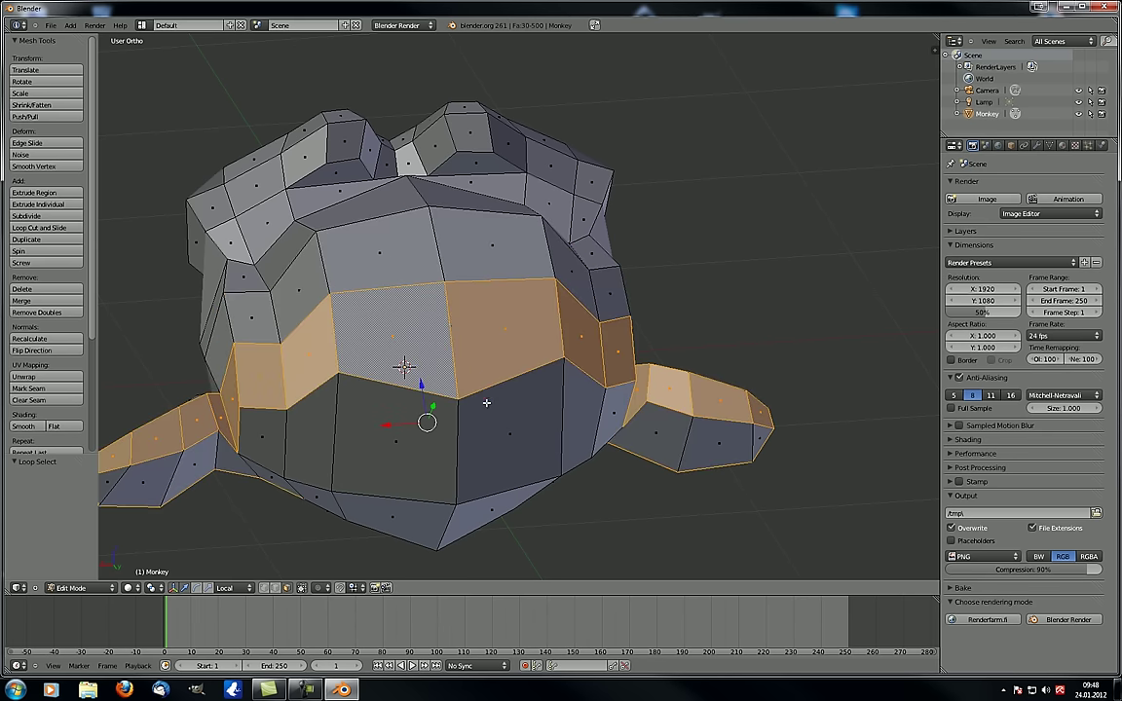
alt+right_click(459, 436)
alt+right_click(443, 292)
alt+right_click(393, 288)
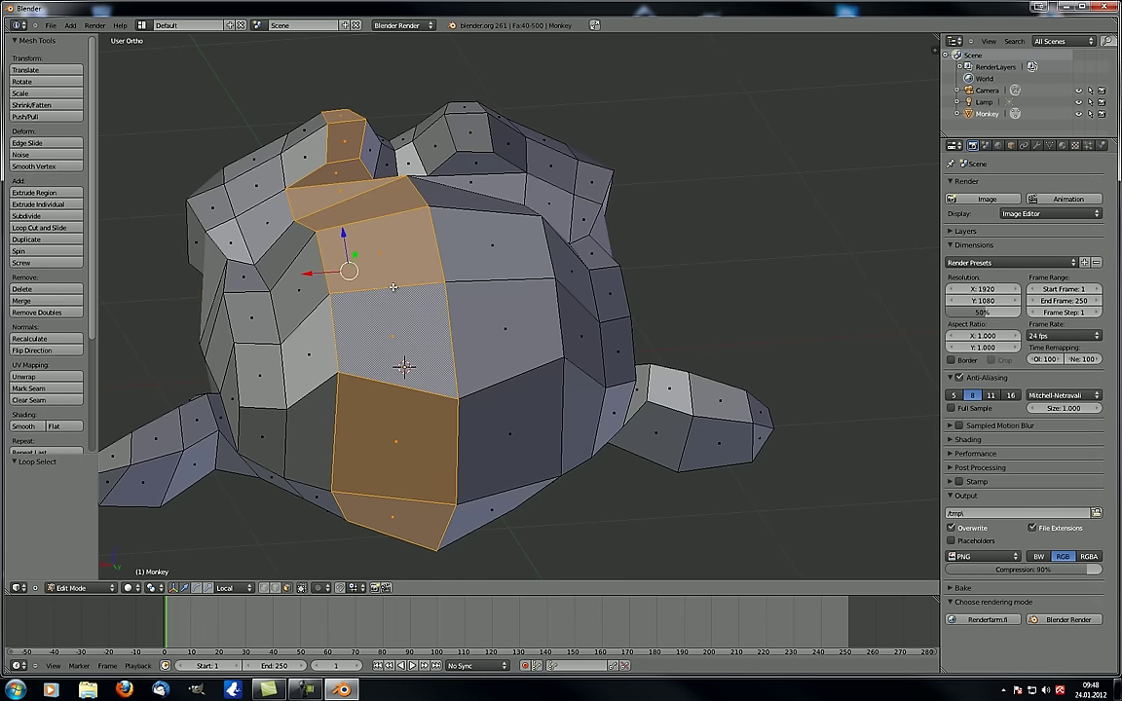
Select faces on the monkey's eyeball and clear the selection again
middle_drag(177, 260, 416, 206)
scroll(416, 205, up, 3)
scroll(359, 212, up, 9)
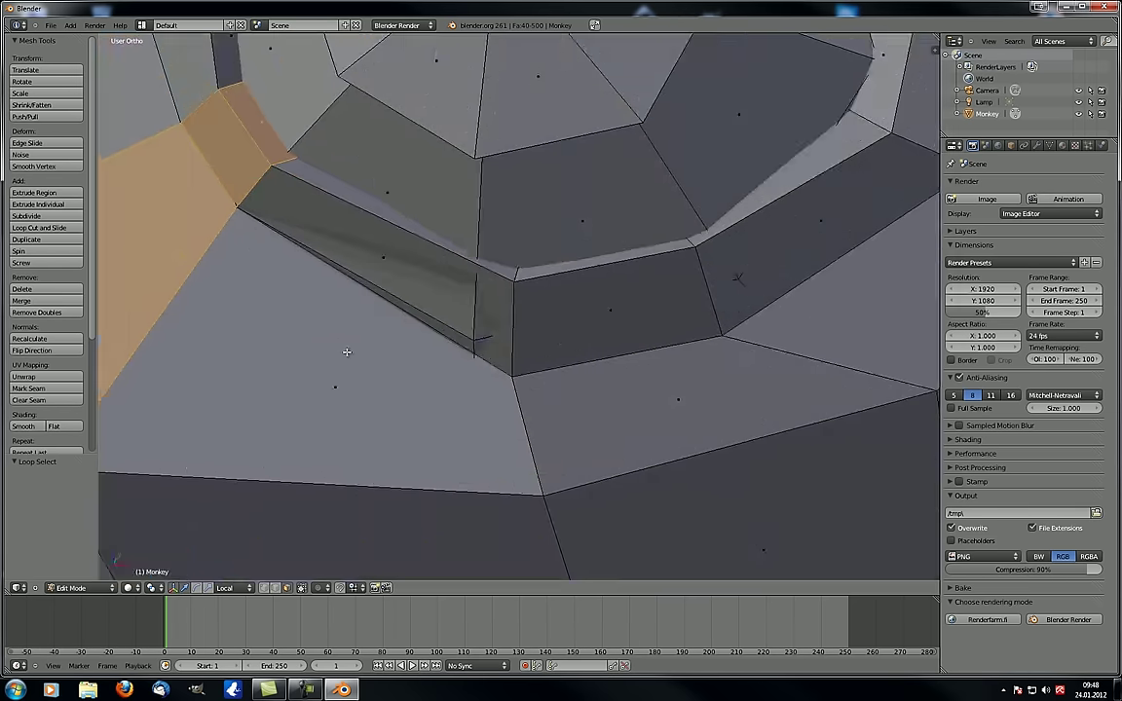
middle_drag(372, 326, 550, 364)
scroll(378, 318, down, 5)
scroll(380, 284, down, 4)
scroll(553, 365, up, 3)
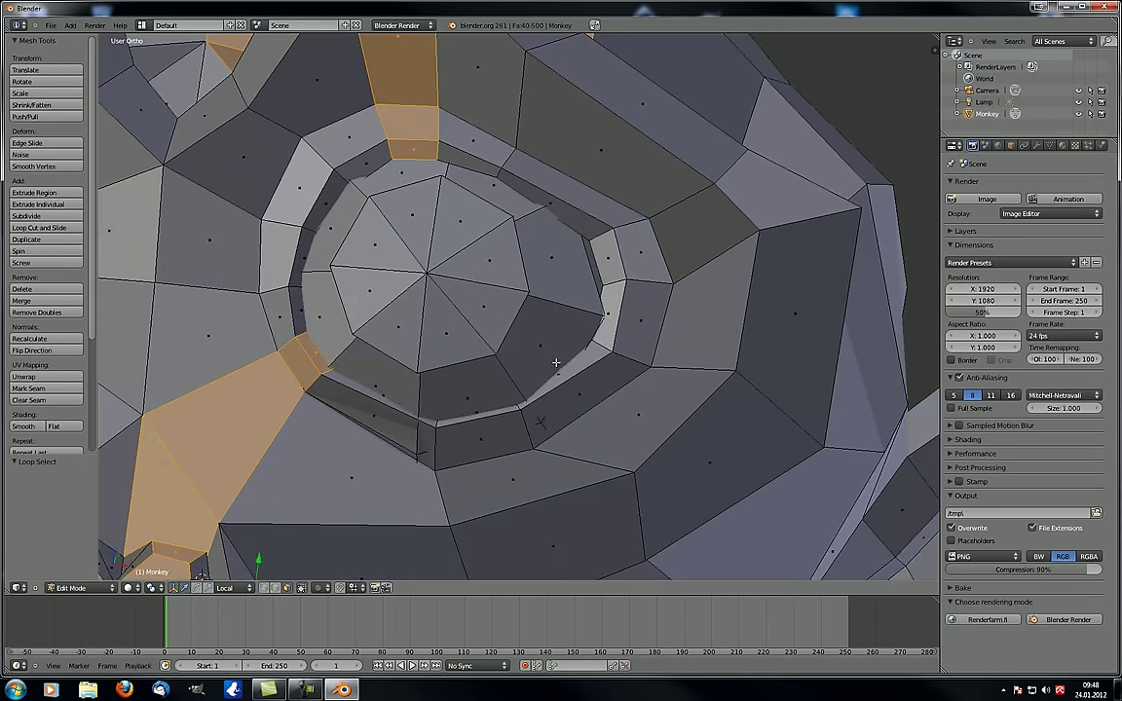
right_click(509, 323)
middle_drag(525, 349, 483, 235)
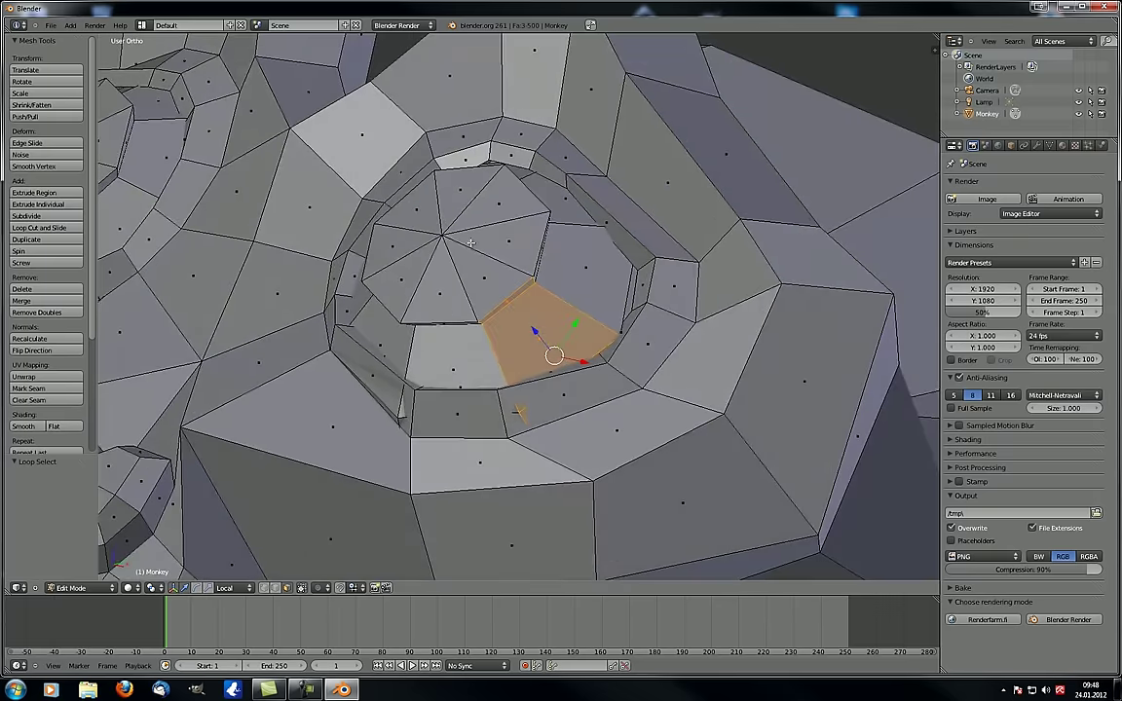
key(a)
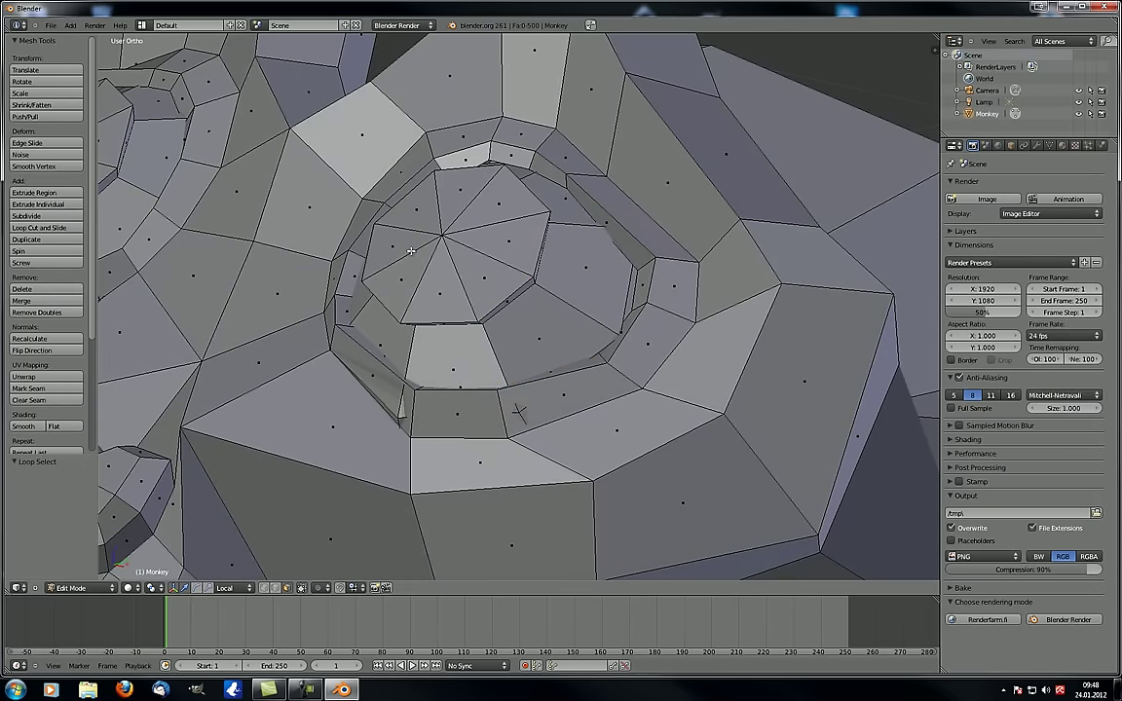
Try loop selection in edge select mode on several edges in and around the eye, and deselect everything
alt+right_click(466, 244)
alt+right_click(429, 230)
alt+right_click(419, 237)
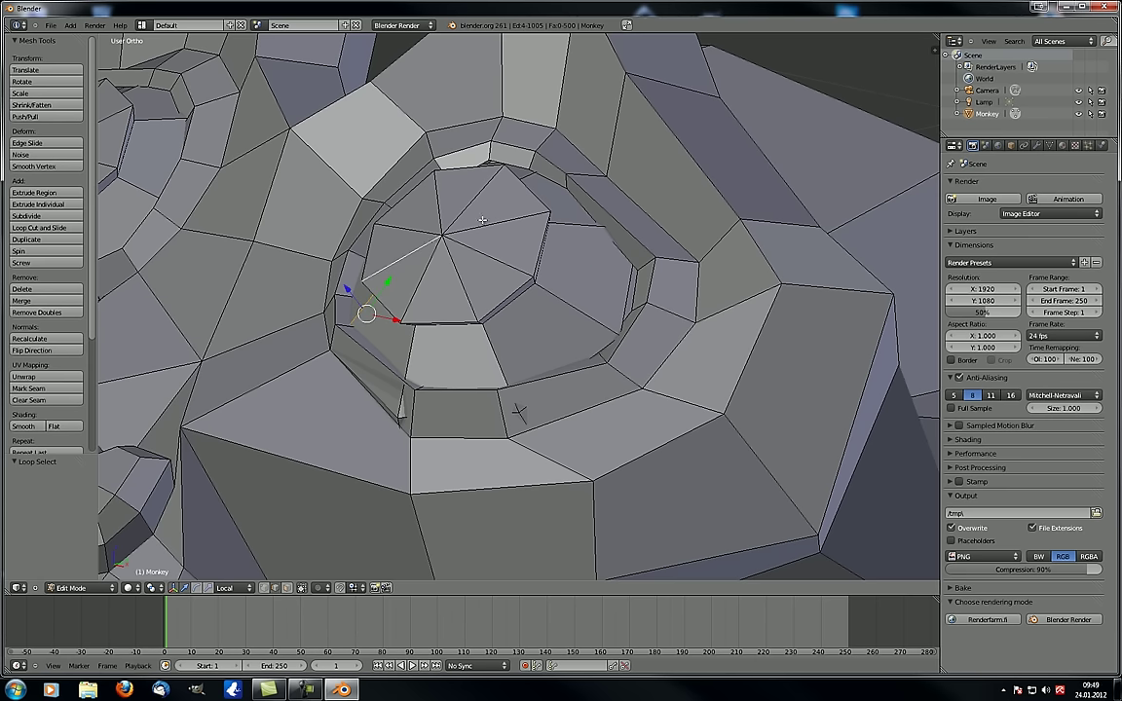
middle_drag(479, 222, 352, 437)
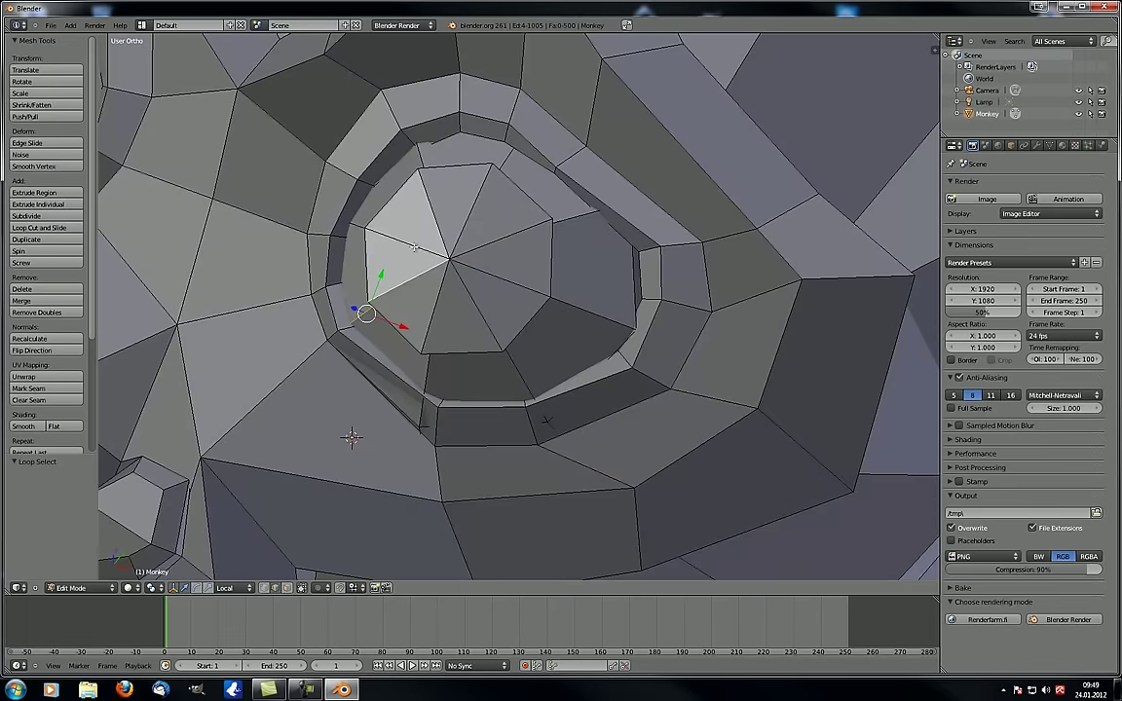
alt+right_click(489, 273)
alt+right_click(480, 312)
alt+right_click(562, 217)
alt+right_click(504, 158)
alt+right_click(417, 158)
alt+right_click(329, 207)
alt+right_click(360, 315)
scroll(441, 320, down, 9)
key(a)
Display the monkey in wireframe shading, seen from the face side
middle_drag(555, 321, 426, 383)
scroll(316, 237, up, 6)
scroll(317, 236, down, 5)
mouse_move(317, 237)
middle_down()
mouse_move(452, 257)
mouse_move(410, 311)
mouse_move(421, 278)
mouse_move(395, 296)
mouse_move(396, 280)
mouse_move(386, 296)
middle_up()
key(z)
scroll(373, 284, up, 4)
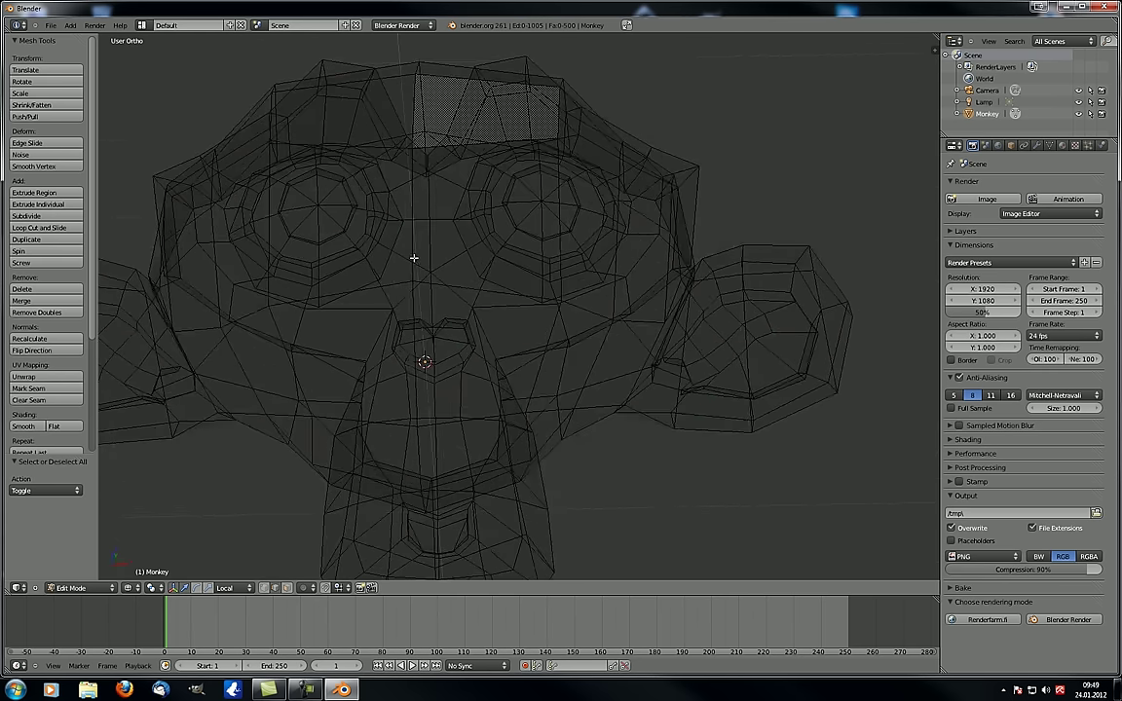
scroll(418, 361, down, 4)
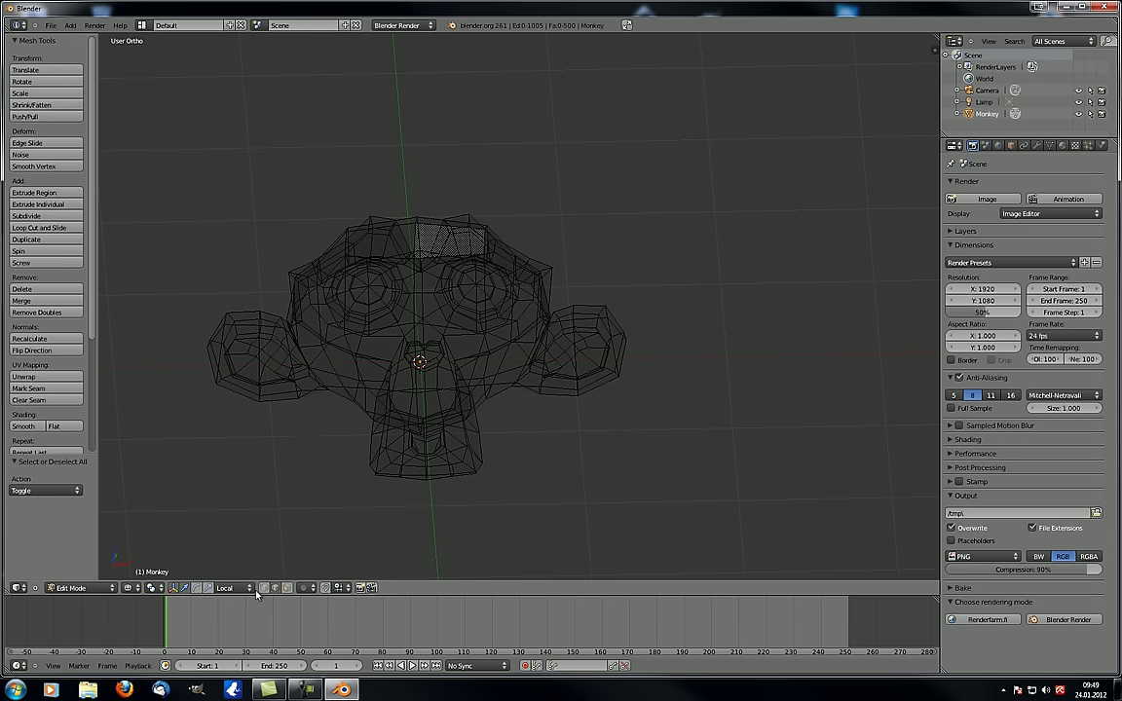
Switch to vertex select mode and view the wireframe monkey from the front and the back
middle_drag(395, 345, 394, 329)
key(KP_7)
key(KP_1)
scroll(408, 213, up, 1)
shift+middle_drag(407, 212, 425, 234)
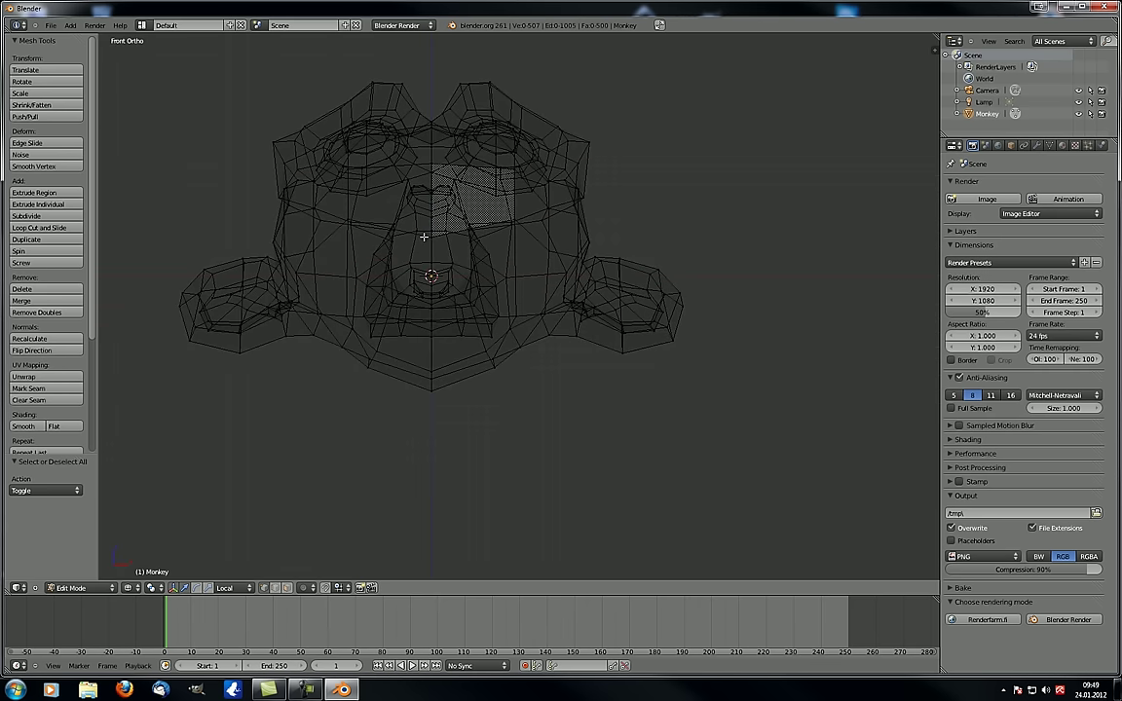
key(ctrl+KP_1)
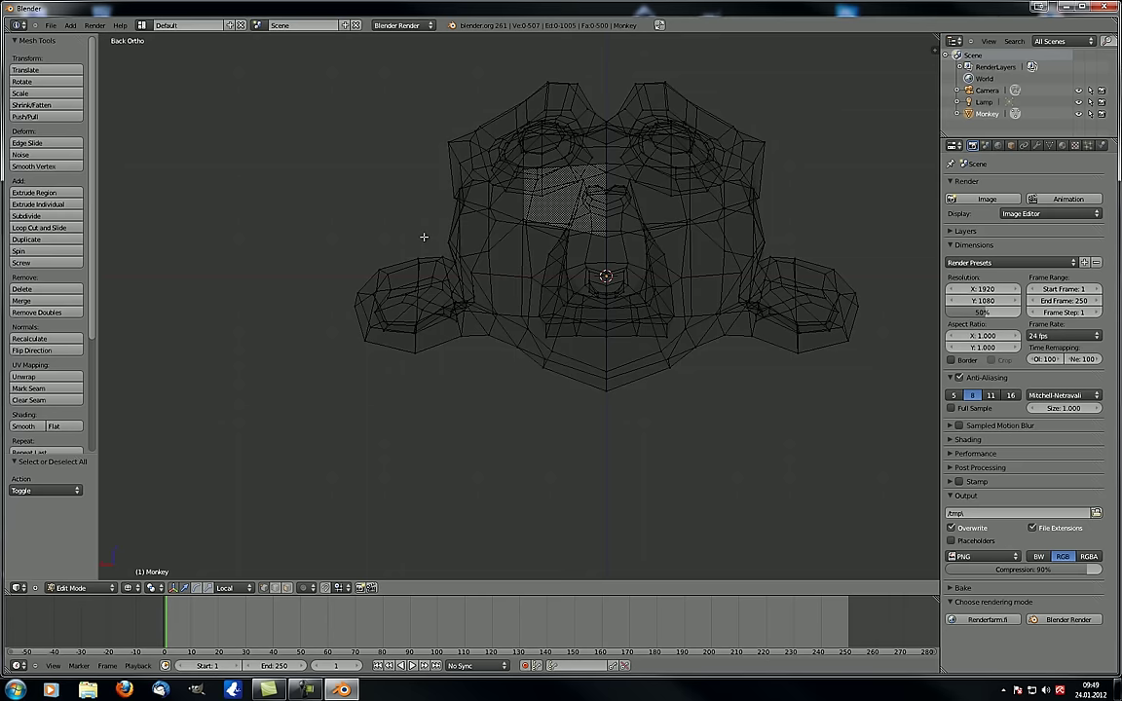
middle_drag(424, 237, 539, 264)
middle_drag(564, 221, 524, 247)
scroll(524, 246, up, 2)
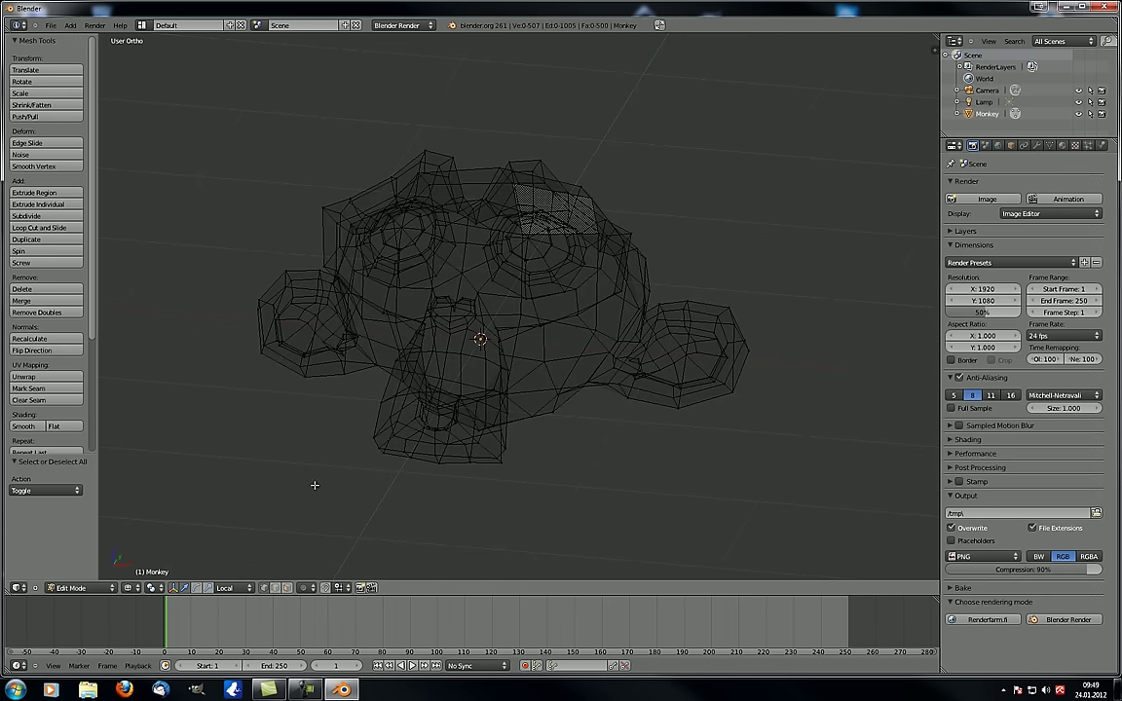
Return to solid shading and turn off limiting the selection to visible geometry
key(z)
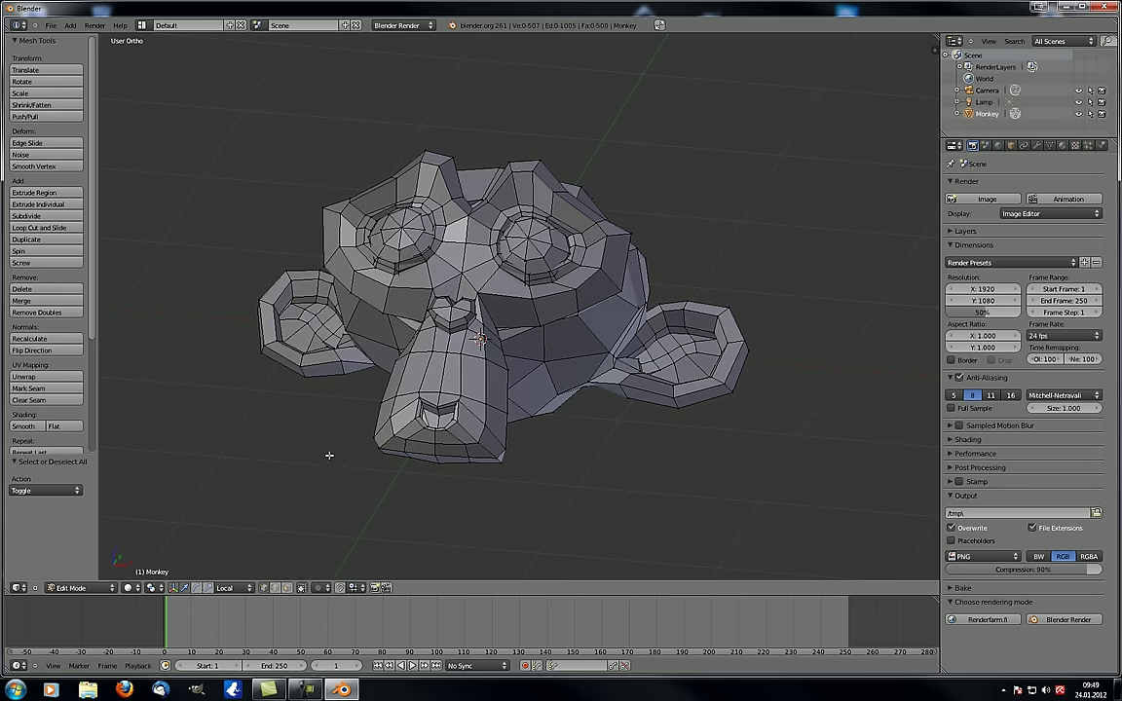
click(302, 589)
scroll(465, 362, up, 2)
middle_drag(464, 358, 312, 349)
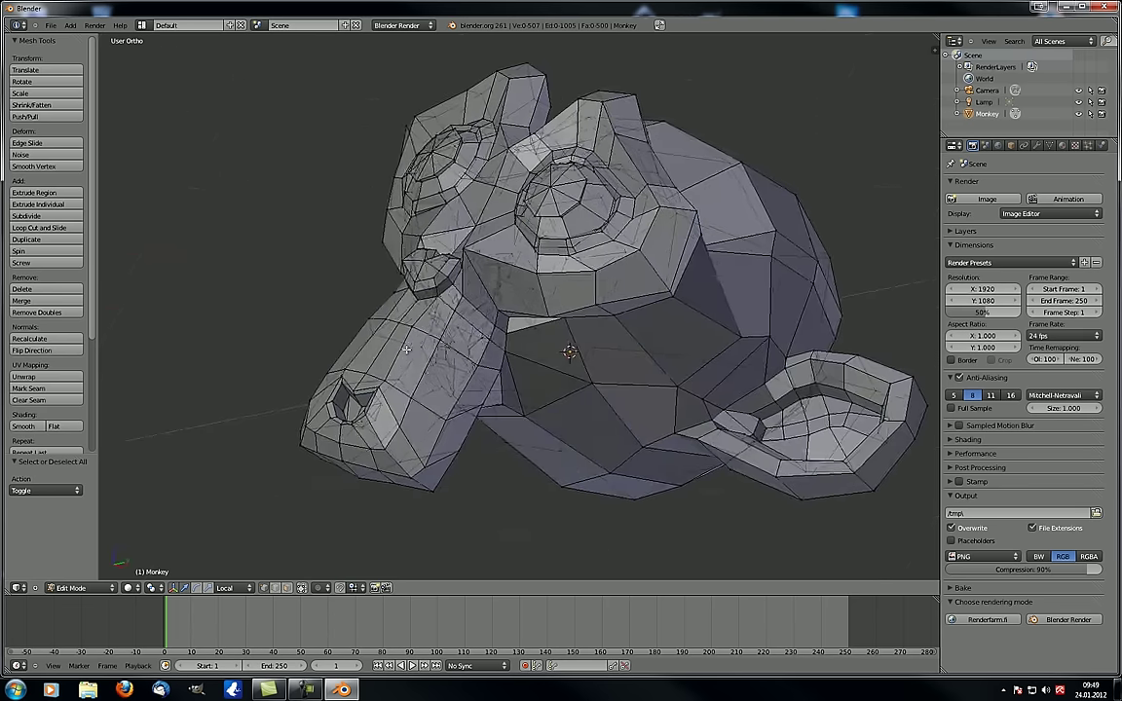
scroll(686, 344, up, 2)
scroll(684, 344, up, 1)
Select a single vertex on the see-through cheek area and deselect it again
right_click(527, 361)
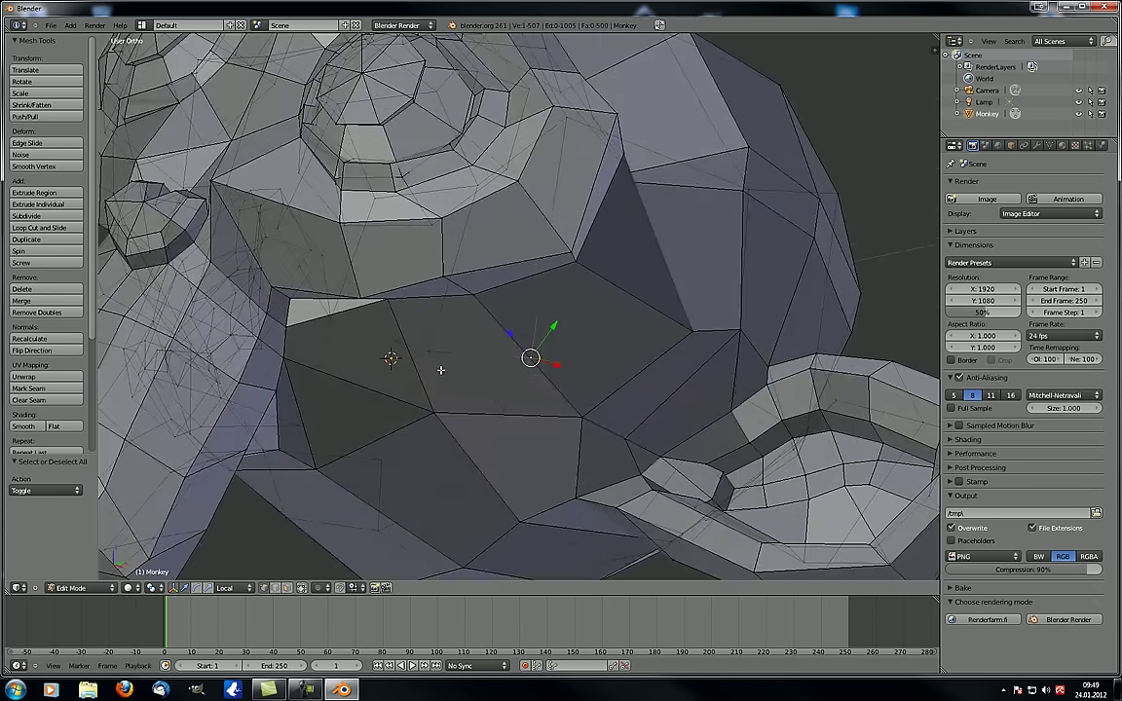
middle_drag(467, 313, 499, 323)
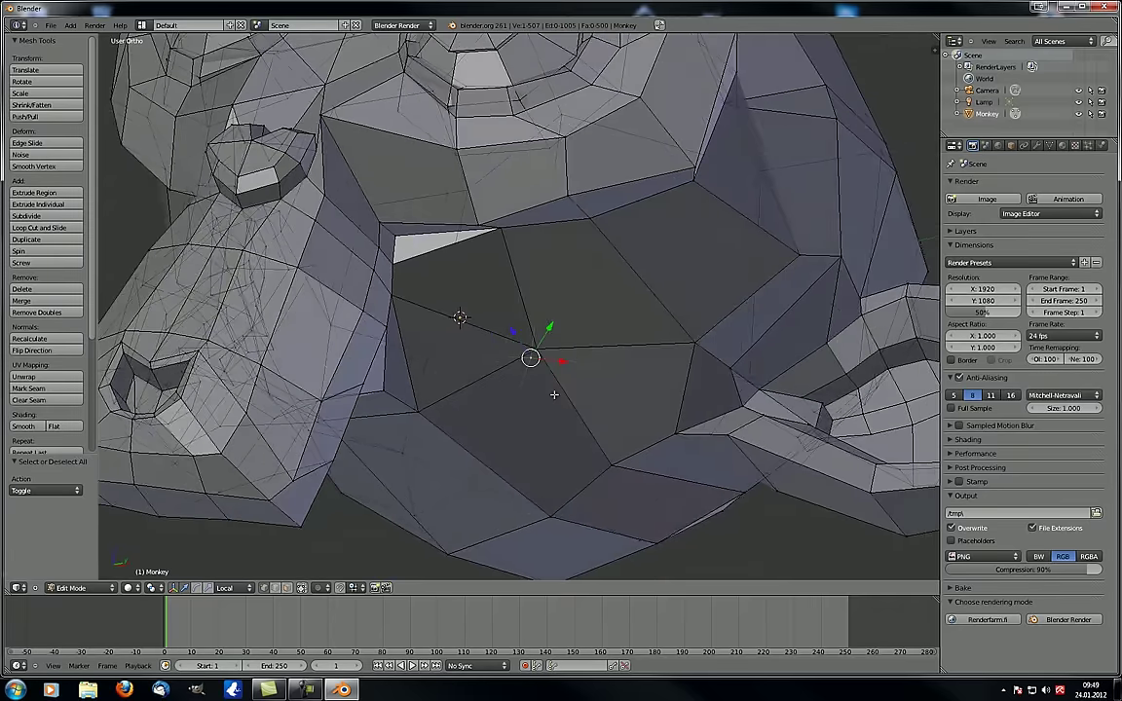
middle_drag(543, 368, 533, 360)
key(a)
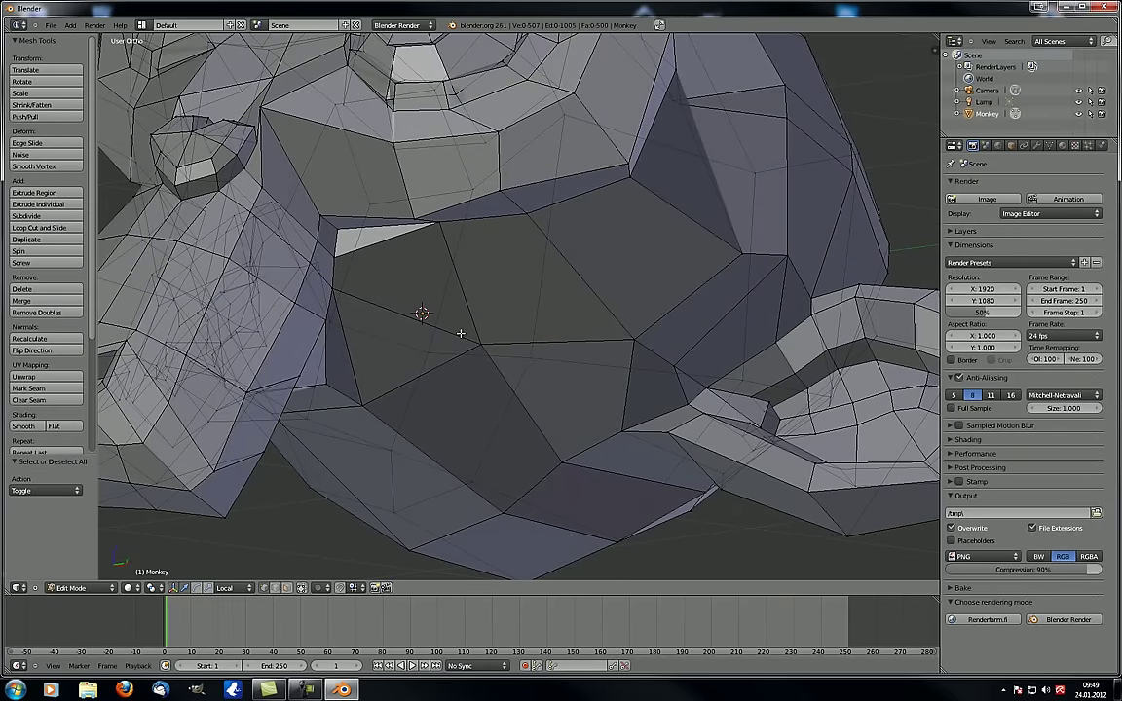
Select a single vertex through the mesh, locate it beside the nose from the face side and deselect it
right_click(529, 363)
scroll(359, 161, down, 4)
middle_drag(354, 163, 379, 218)
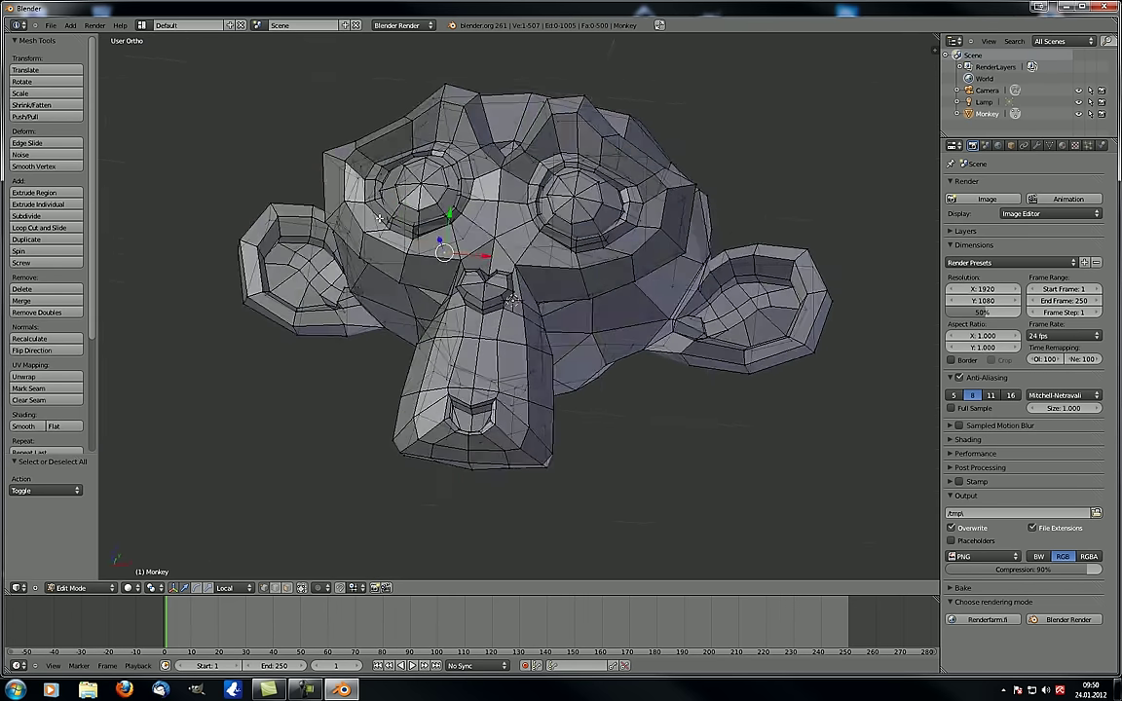
scroll(448, 293, up, 5)
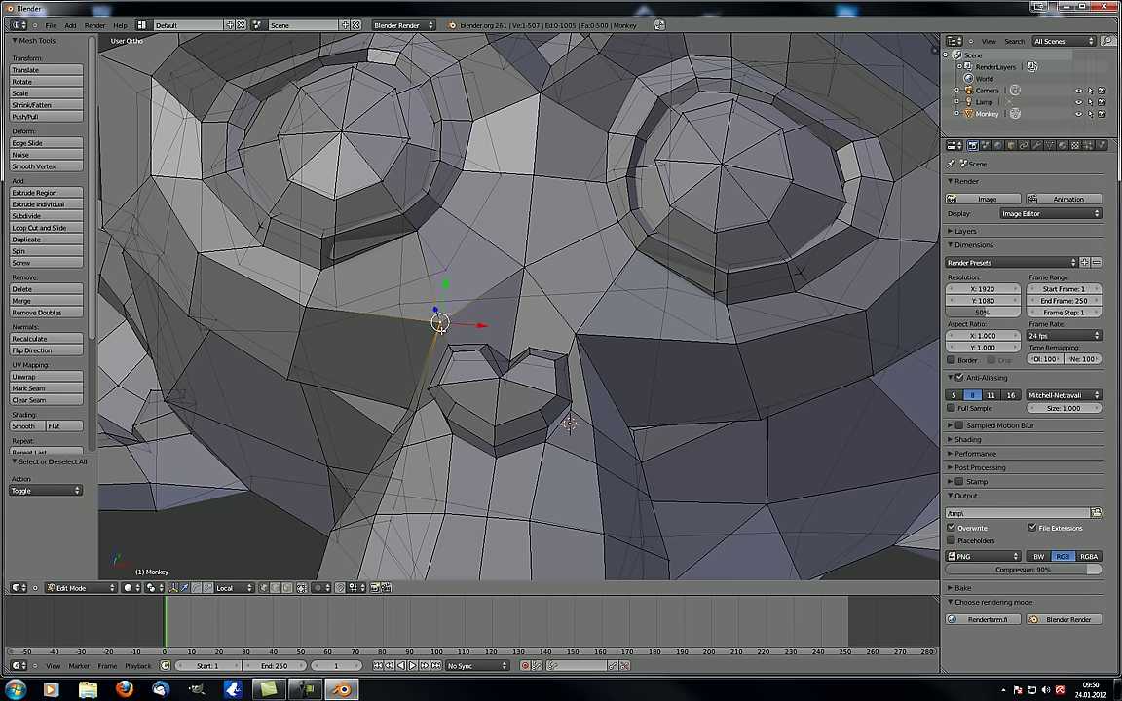
key(a)
scroll(395, 380, down, 6)
middle_drag(399, 361, 401, 325)
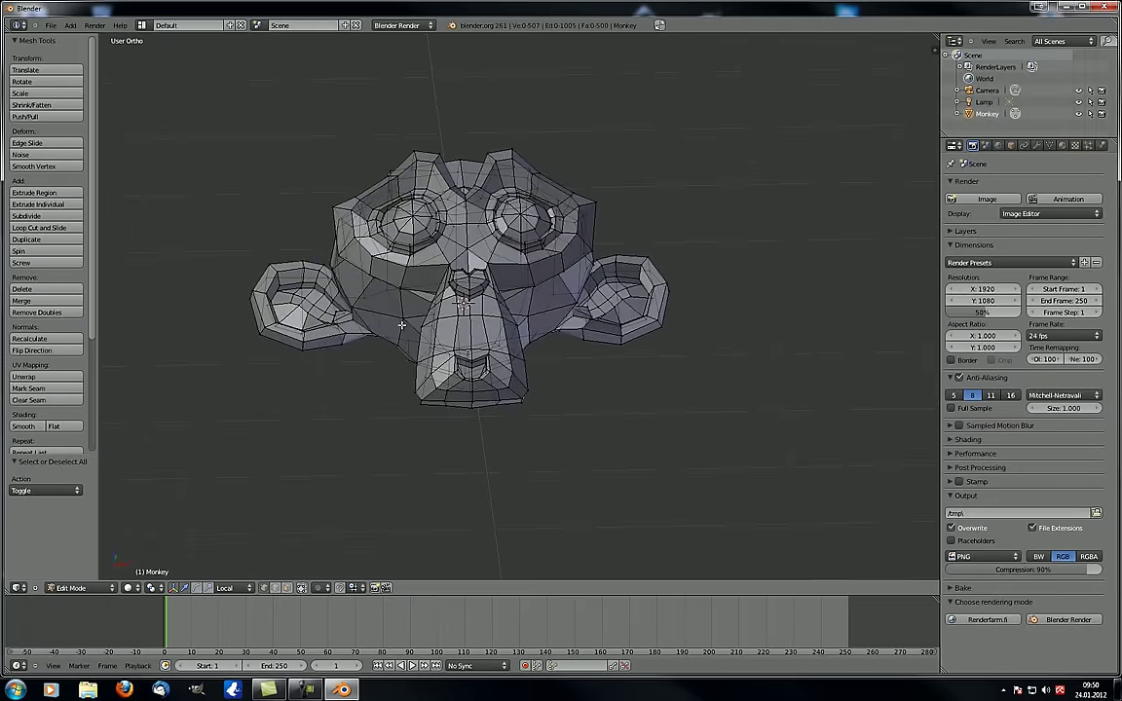
Enable proportional editing for the mesh
click(322, 588)
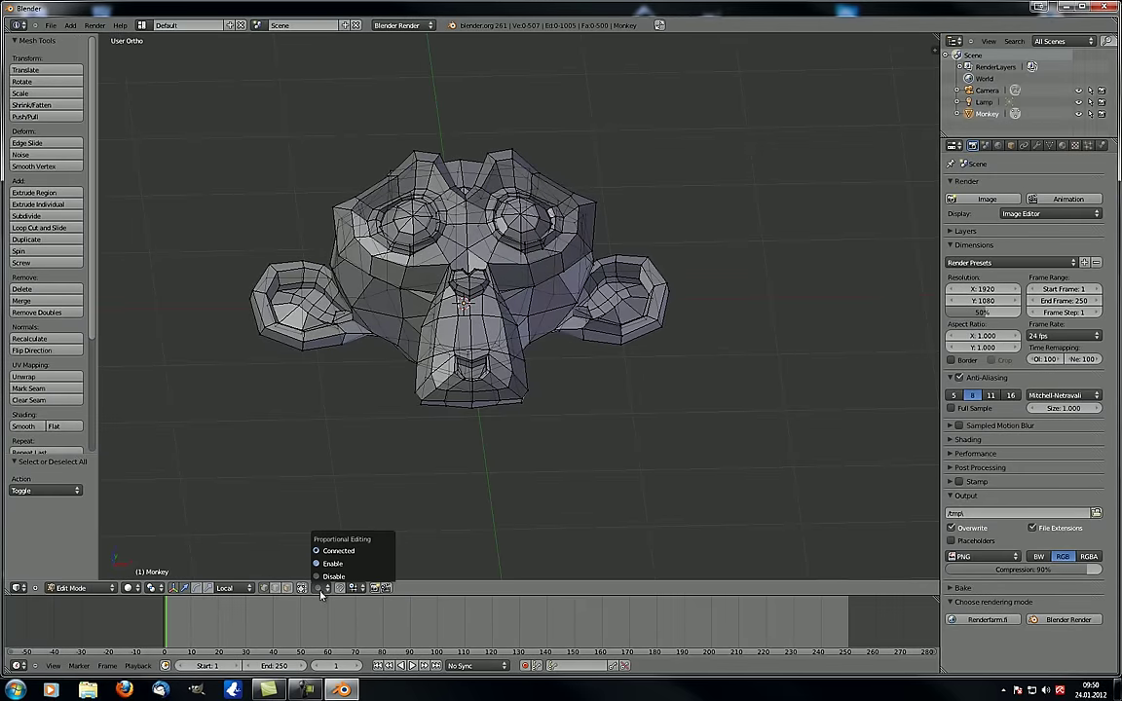
click(321, 594)
click(321, 588)
click(328, 567)
Select one vertex below an eye and scale its surroundings by about 1.769 with proportional size 1.00
middle_drag(563, 378, 535, 367)
right_click(523, 282)
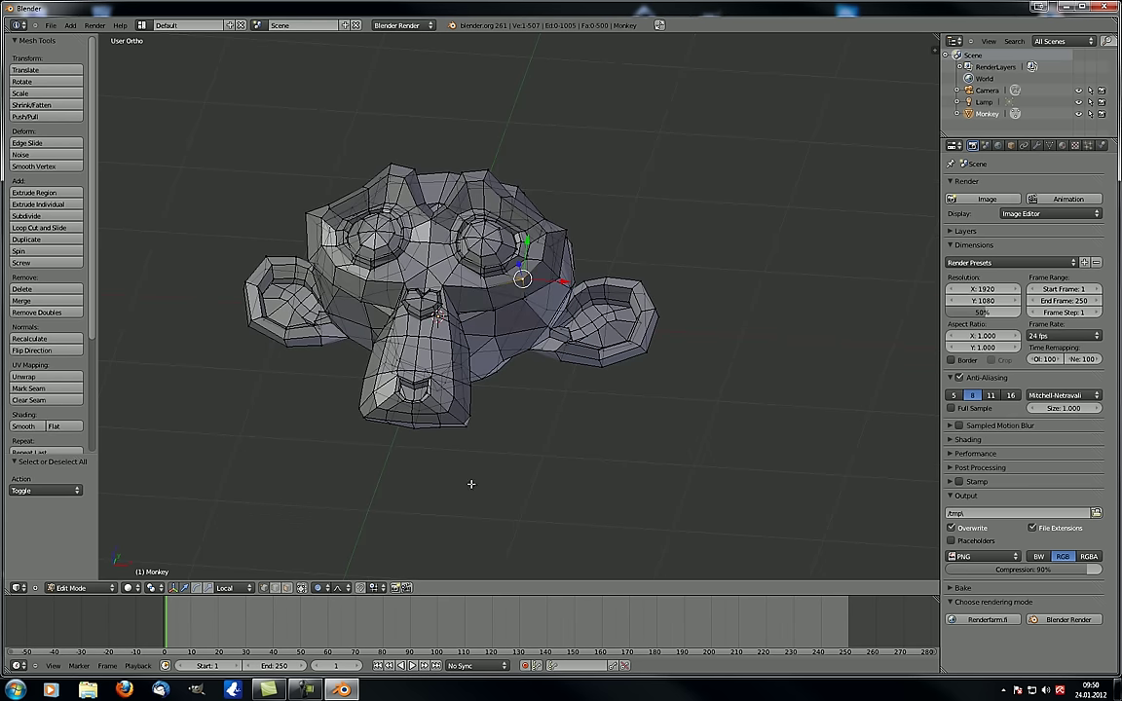
middle_drag(471, 484, 491, 478)
key(s)
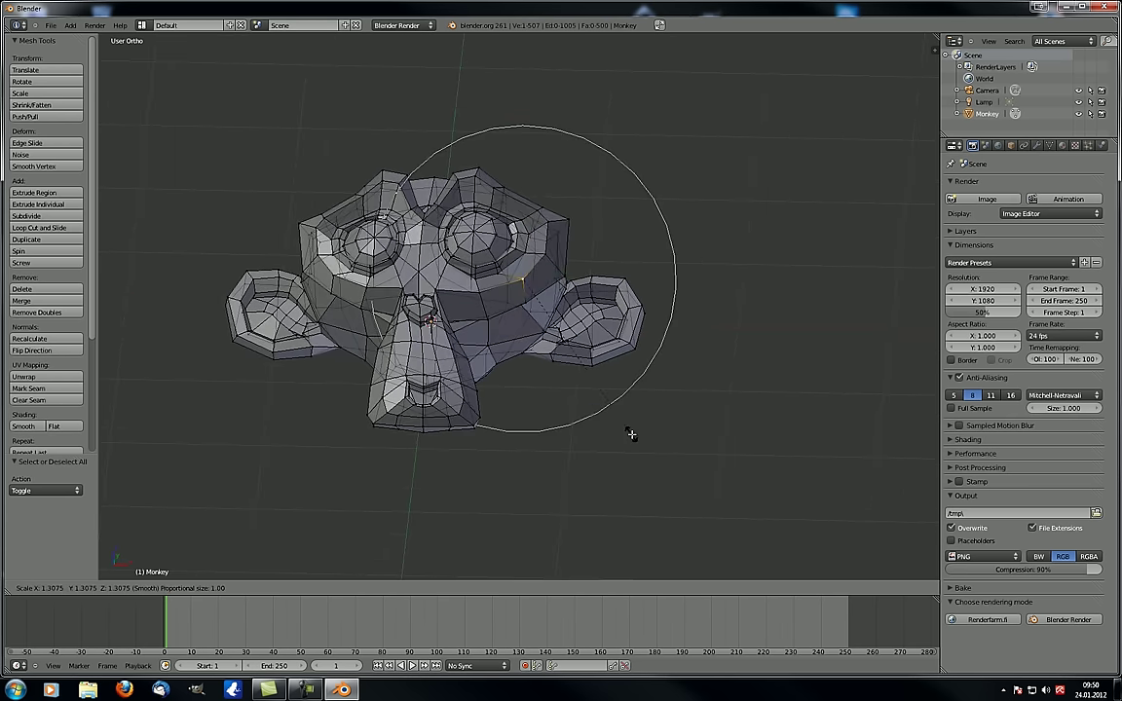
click(680, 483)
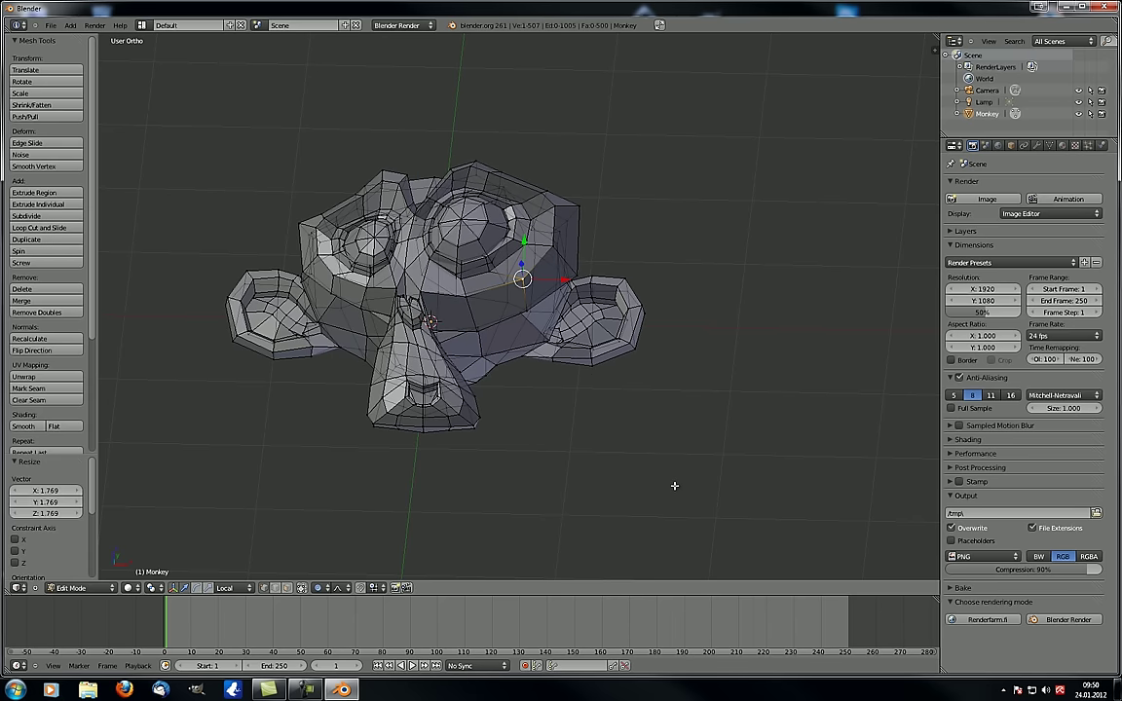
Select a vertex in the other, smaller eye and scale its surroundings to about 0.571 with proportional size 1.00
shift+middle_drag(518, 390, 591, 376)
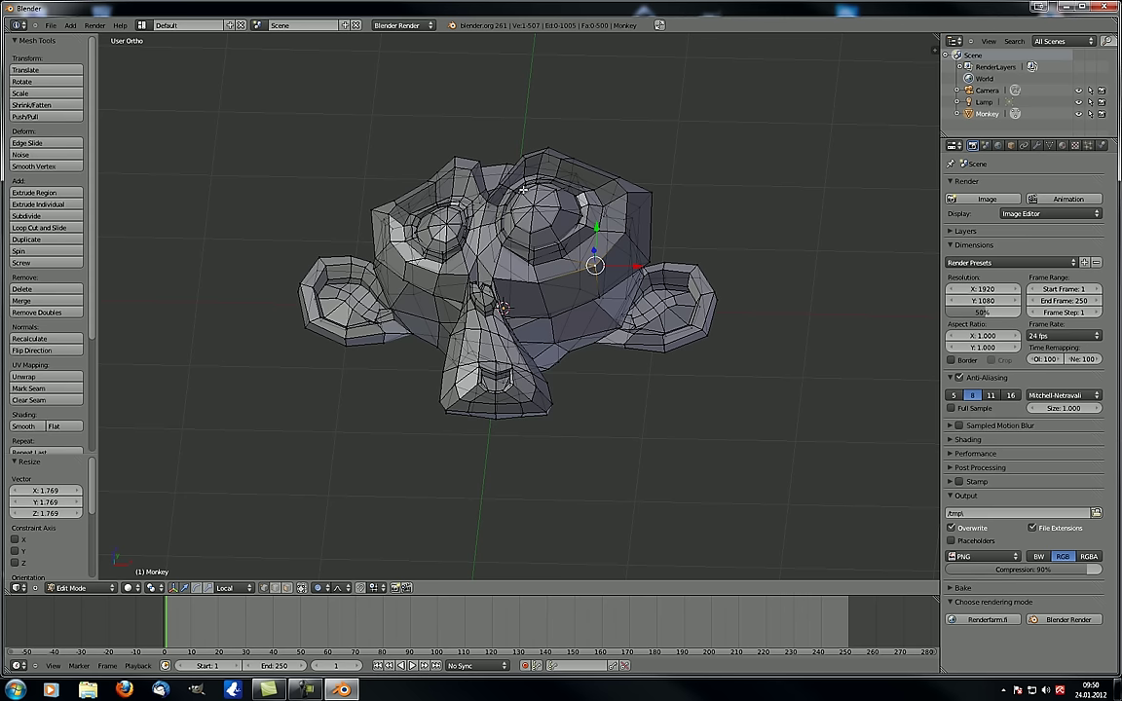
middle_drag(485, 295, 574, 252)
key(s)
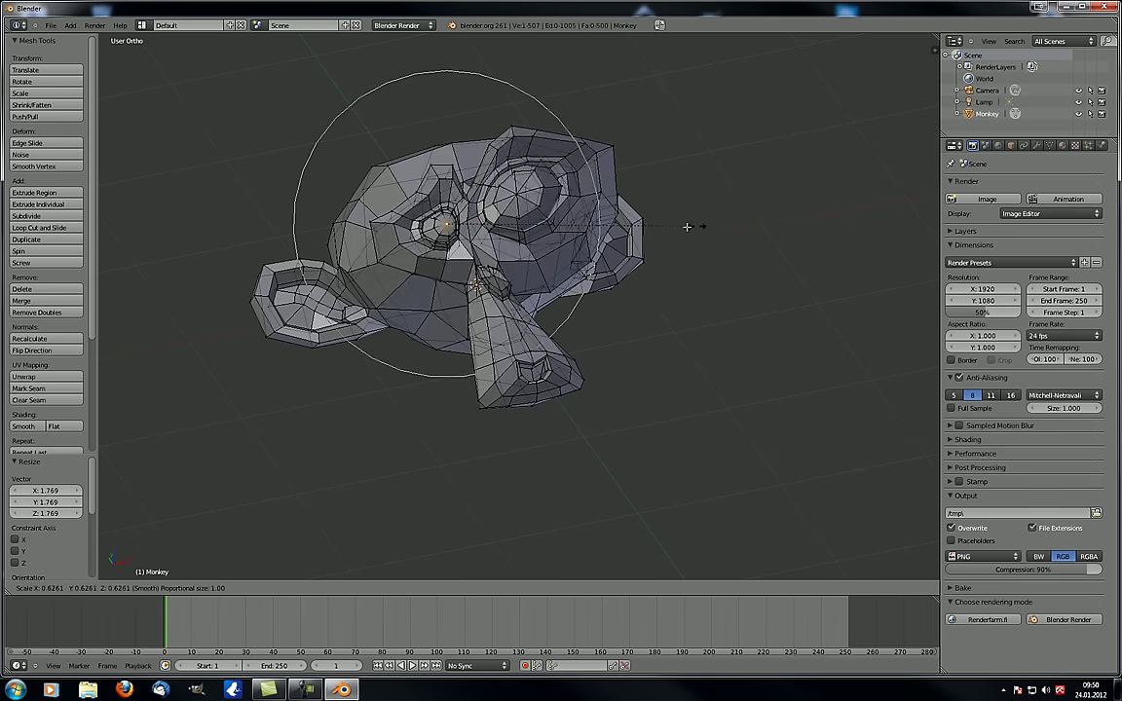
click(651, 273)
Select a vertex on the nose bridge and scale it by about 2.517 with the proportional size reduced to 0.35
middle_drag(651, 273, 422, 267)
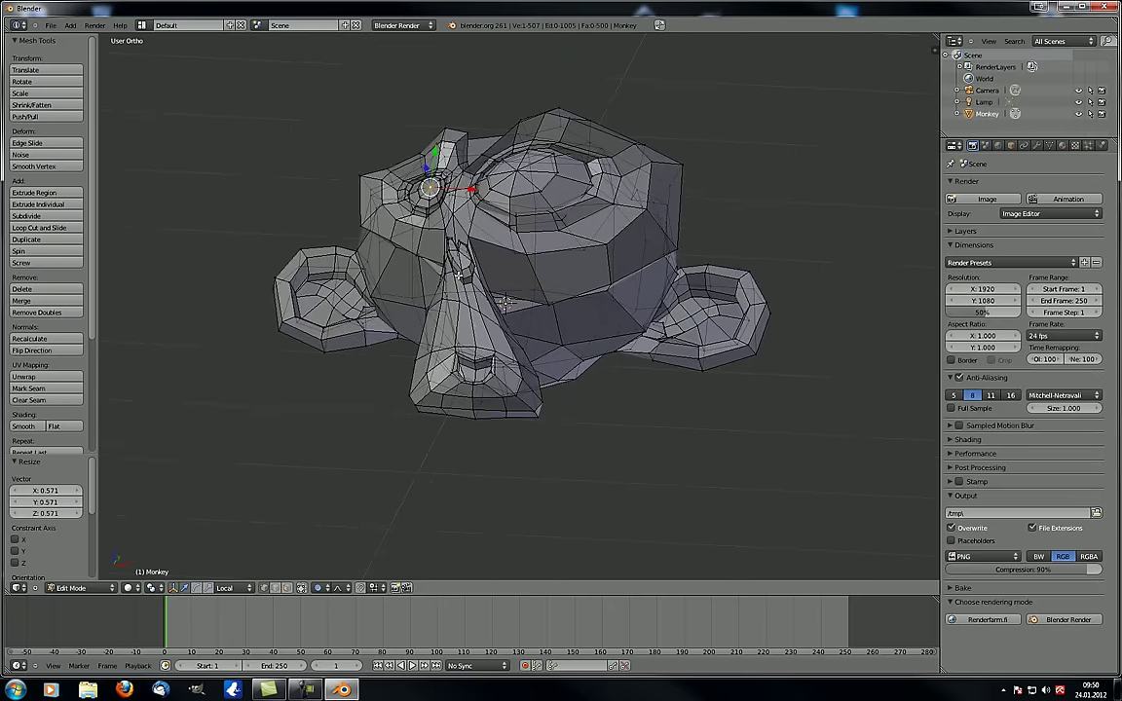
key(s)
scroll(536, 302, up, 5)
scroll(552, 313, up, 4)
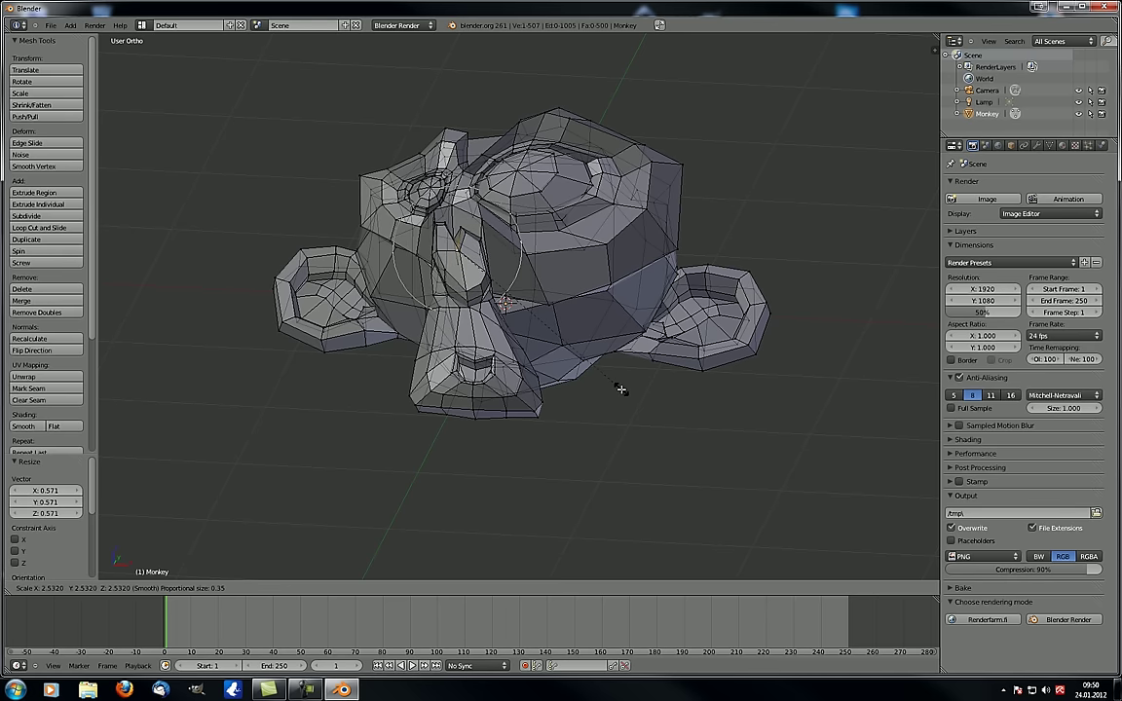
click(622, 387)
middle_drag(622, 387, 434, 410)
scroll(377, 347, down, 5)
scroll(442, 394, up, 2)
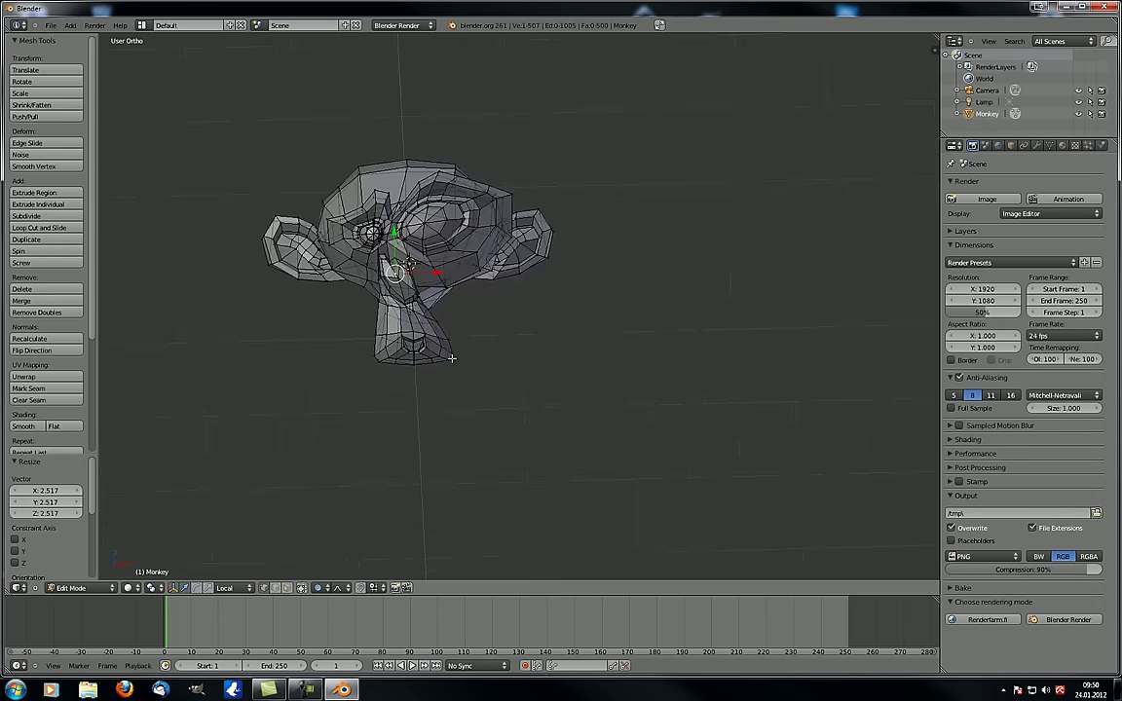
Replace the selection with several vertices on the outer rim of one ear, grown twice to cover the ear tip
click(321, 588)
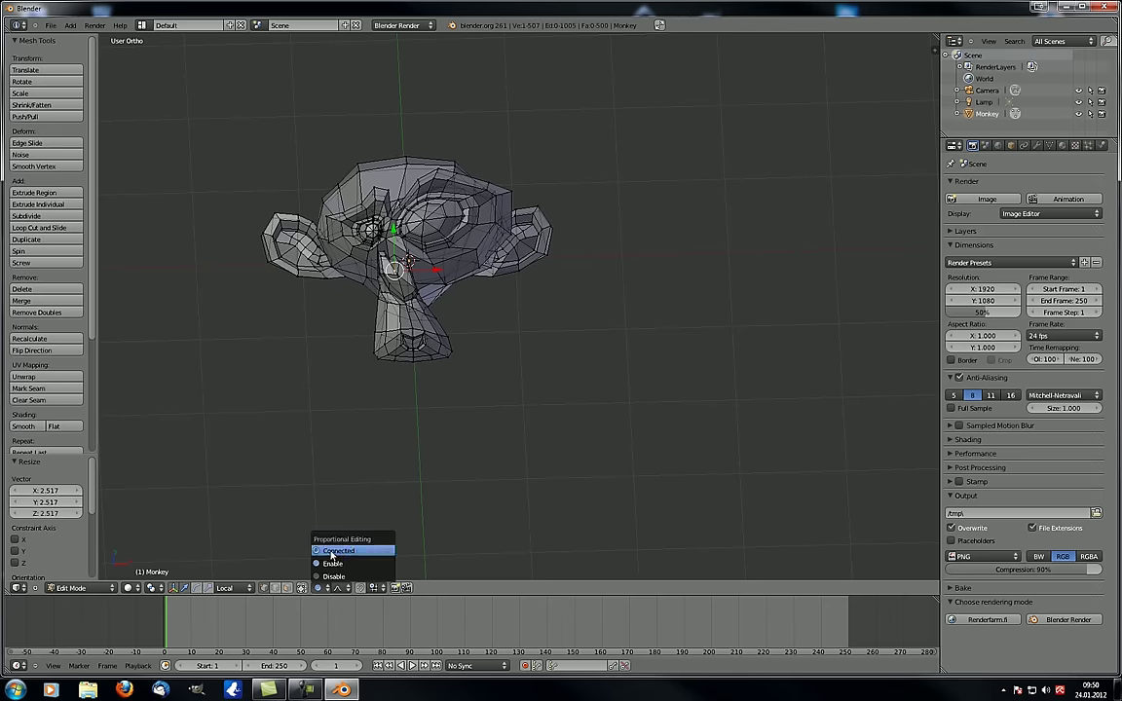
click(331, 551)
middle_drag(574, 231, 513, 451)
key(a)
shift+right_click(573, 384)
shift+right_click(586, 365)
shift+right_click(575, 377)
shift+right_click(552, 380)
key(ctrl+KP_Add)
key(ctrl+KP_Add)
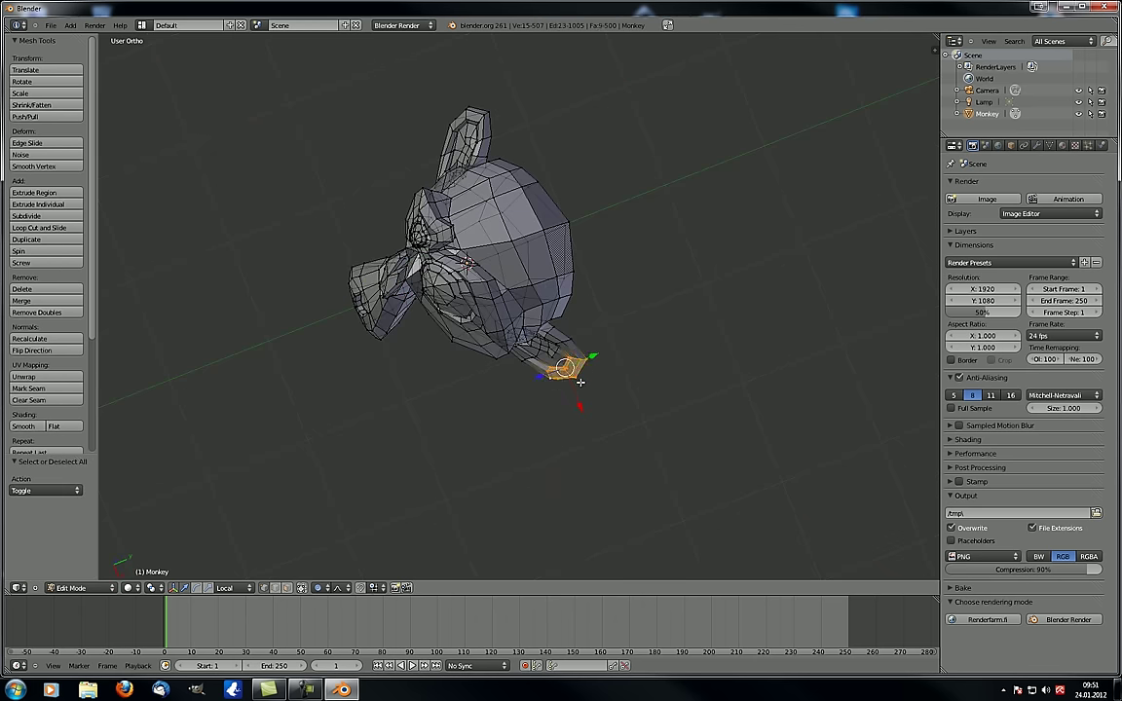
Move the ear tip forward by about 0.067, -0.727 and 0.759 with proportional size 0.35
key(KP_7)
middle_drag(477, 283, 472, 354)
key(g)
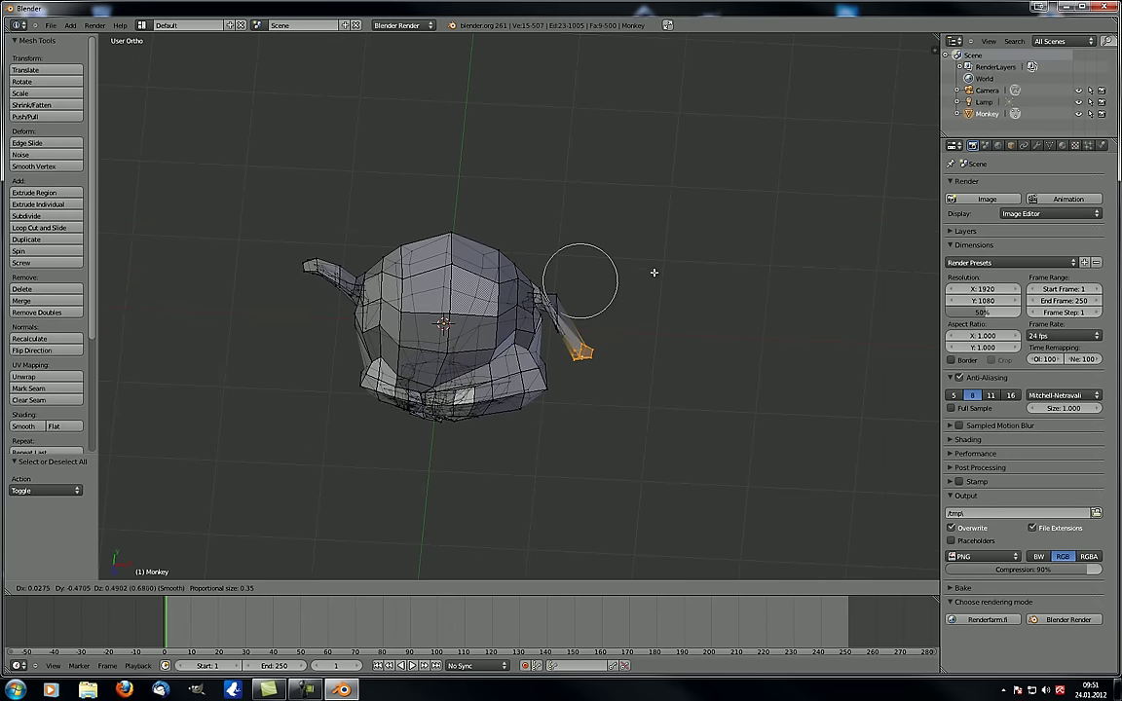
click(657, 307)
Try to scale the ear tip with the proportional size enlarged to 2.14
middle_drag(656, 307, 488, 393)
scroll(572, 268, up, 4)
middle_drag(573, 268, 545, 456)
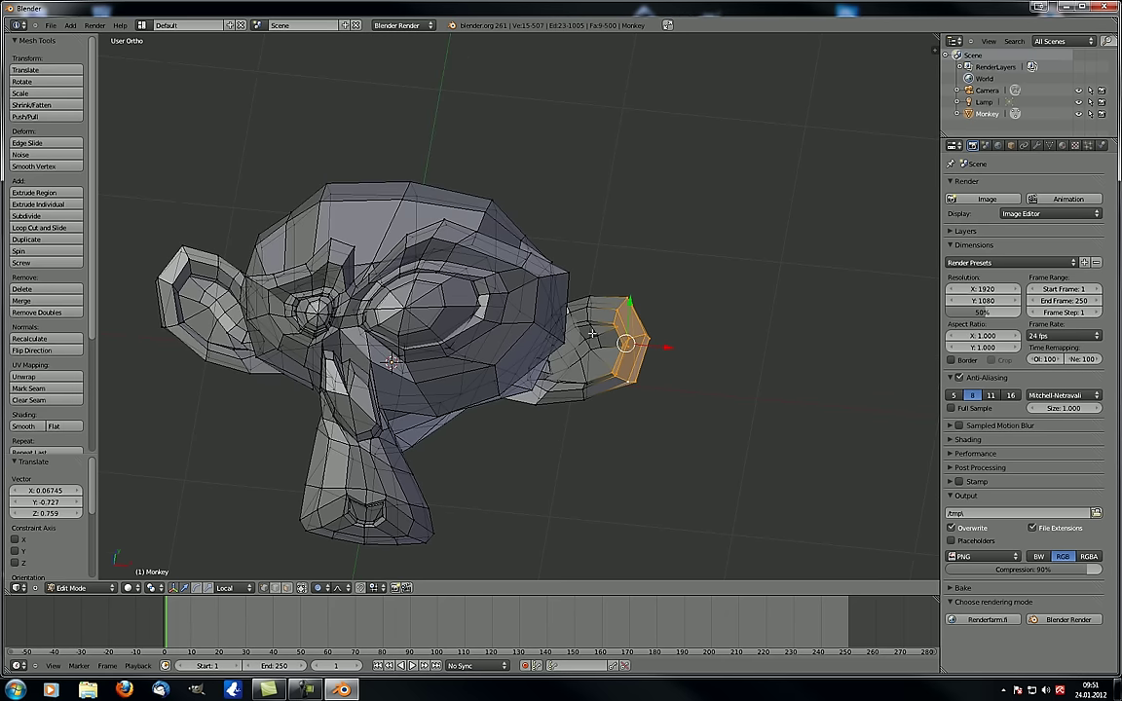
key(s)
scroll(714, 272, down, 15)
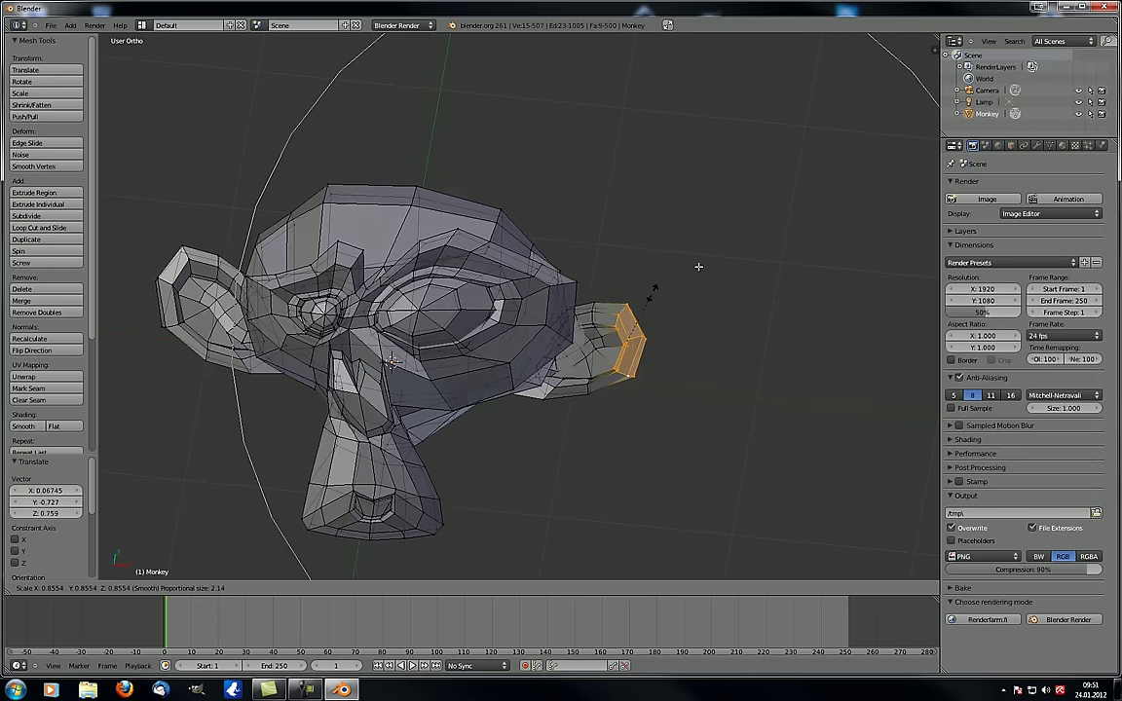
right_click(771, 282)
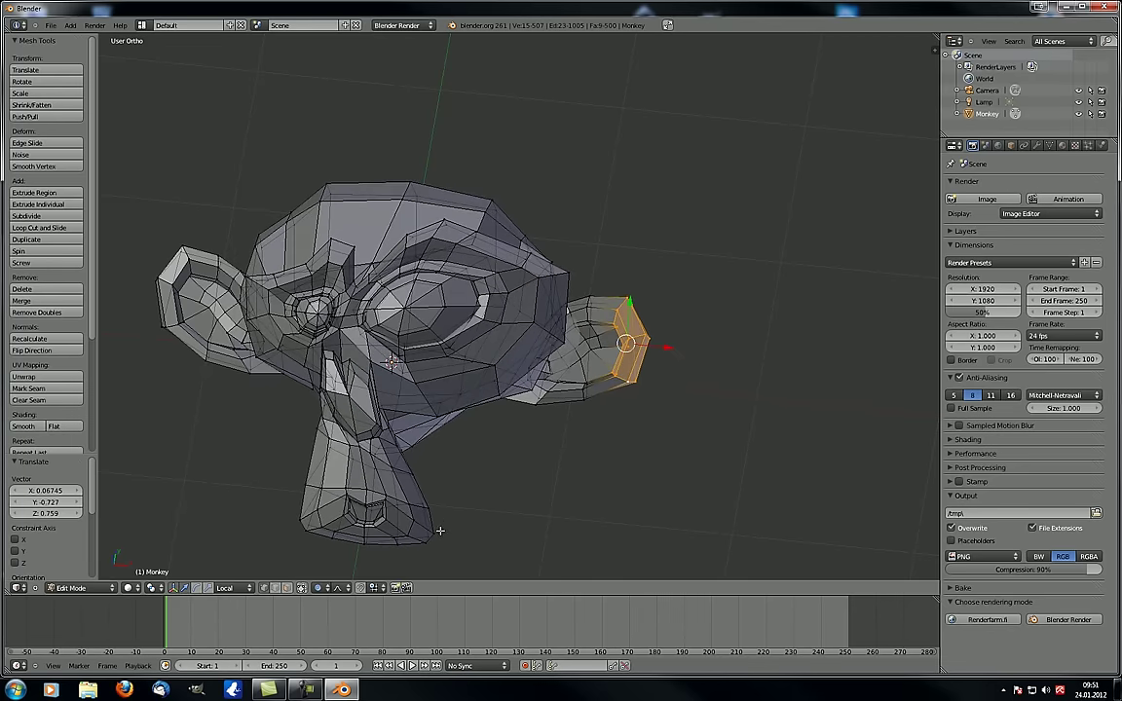
Switch proportional editing to Connected and try to enlarge the ear tip with it
click(329, 589)
click(343, 554)
key(s)
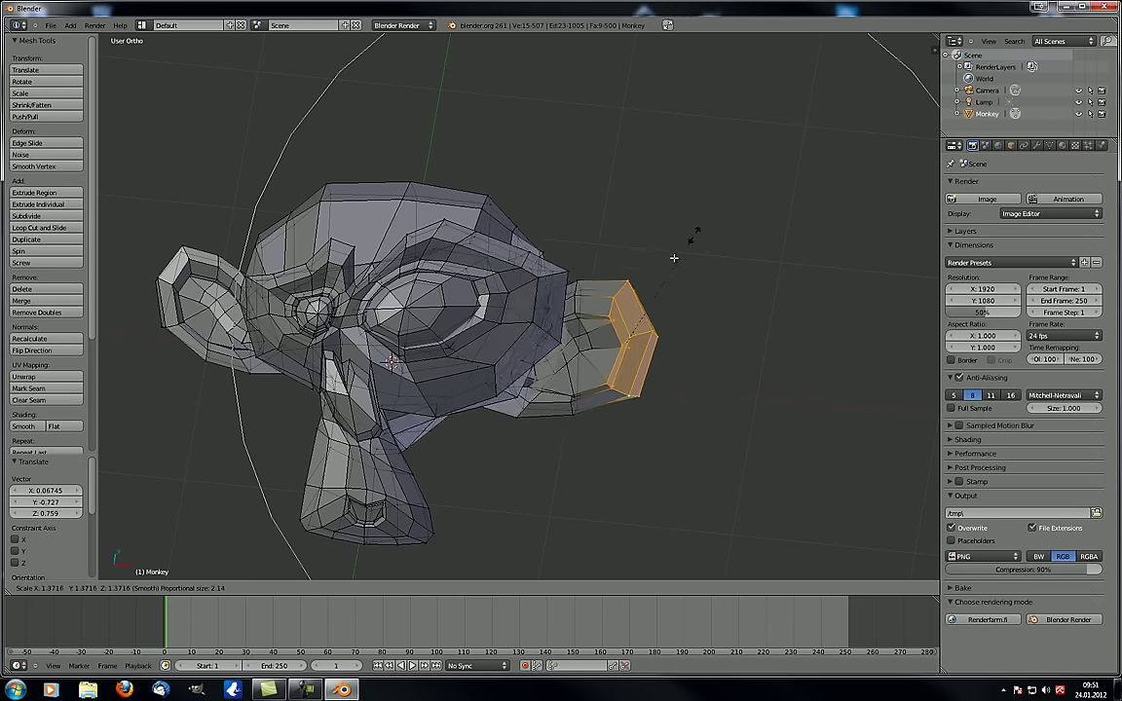
key(Escape)
Try to shrink the ear tip with connected proportional editing at size 2.14
middle_drag(648, 233, 523, 349)
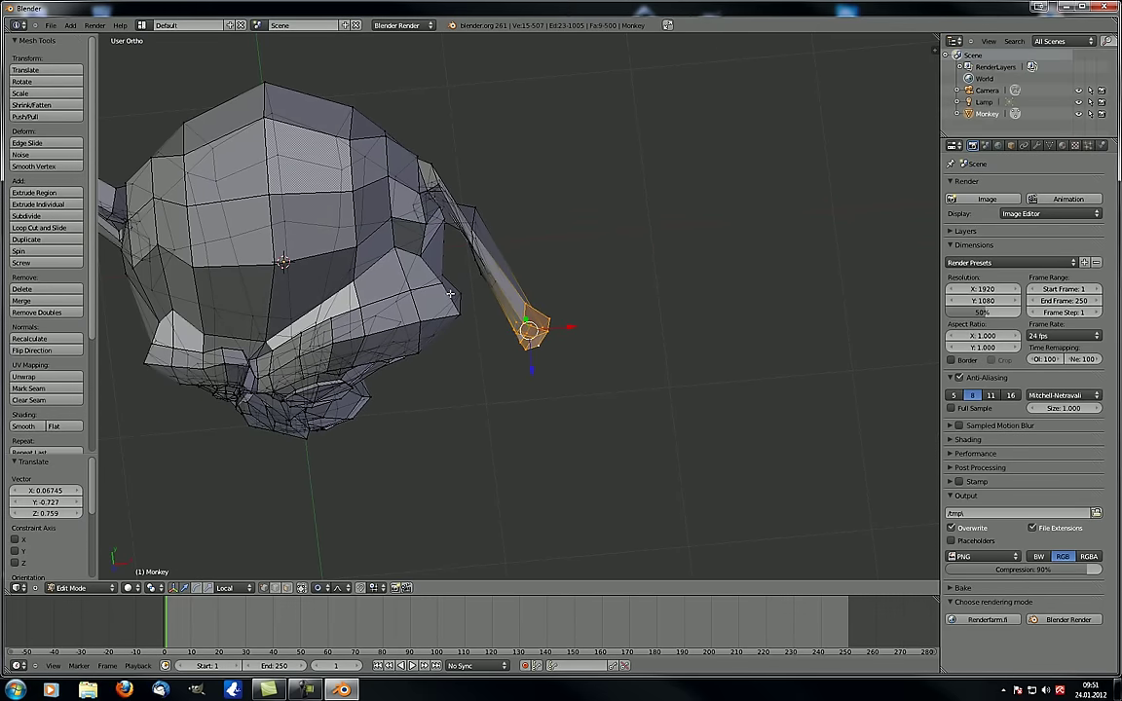
middle_drag(442, 287, 451, 333)
key(s)
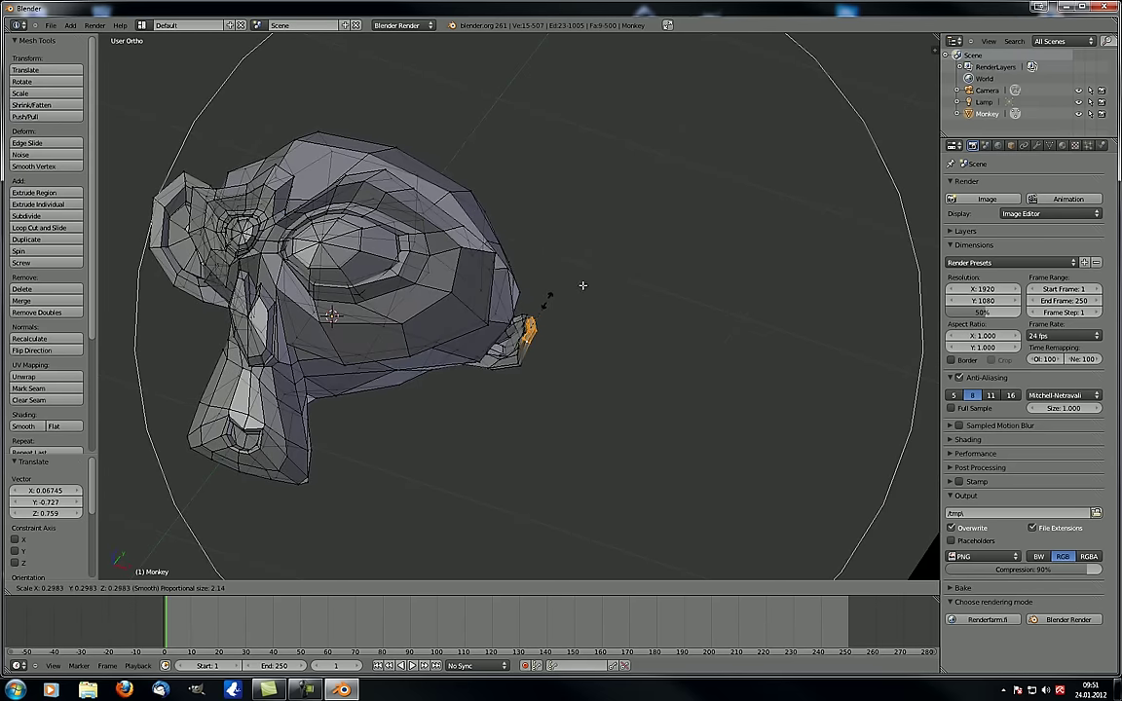
click(657, 250)
middle_drag(657, 251, 572, 333)
middle_drag(482, 366, 484, 309)
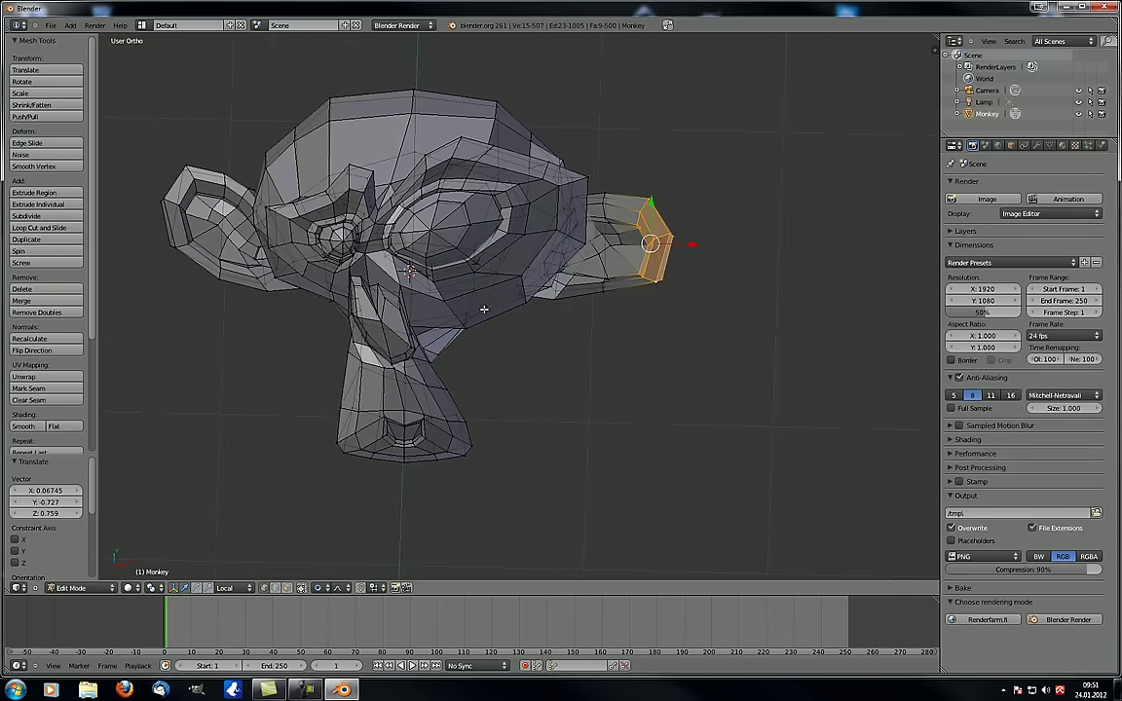
Review the proportional editing modes and disable proportional editing
click(321, 588)
click(331, 565)
middle_drag(593, 354, 573, 343)
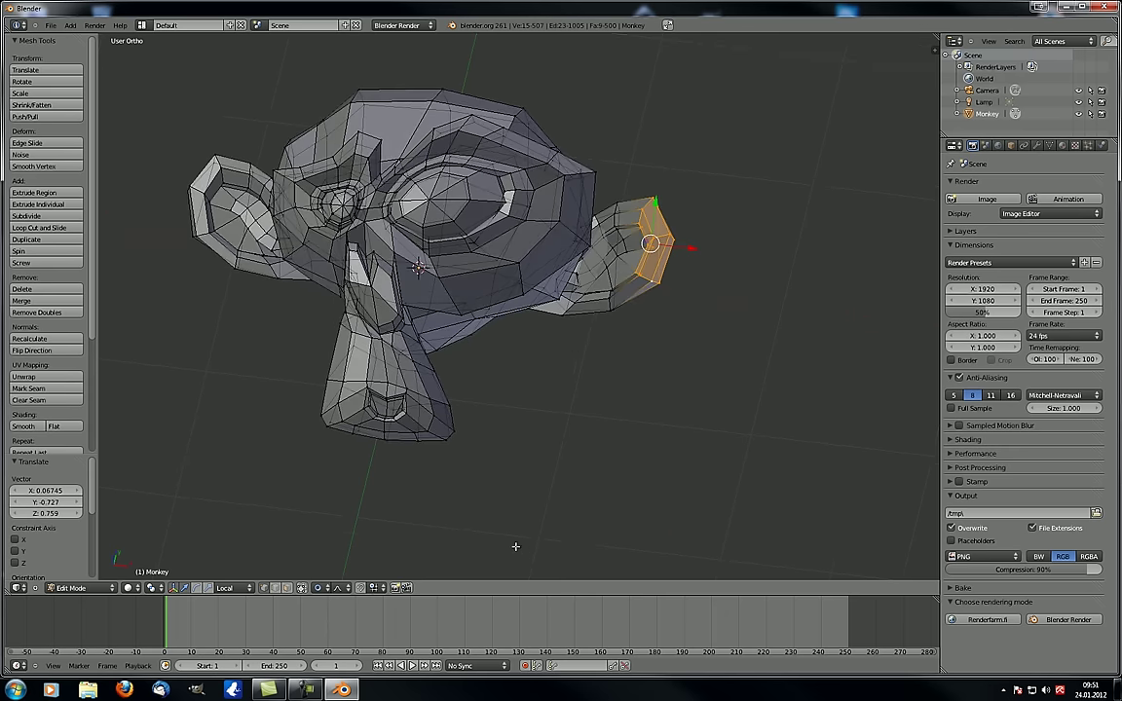
click(322, 588)
middle_drag(386, 519, 518, 376)
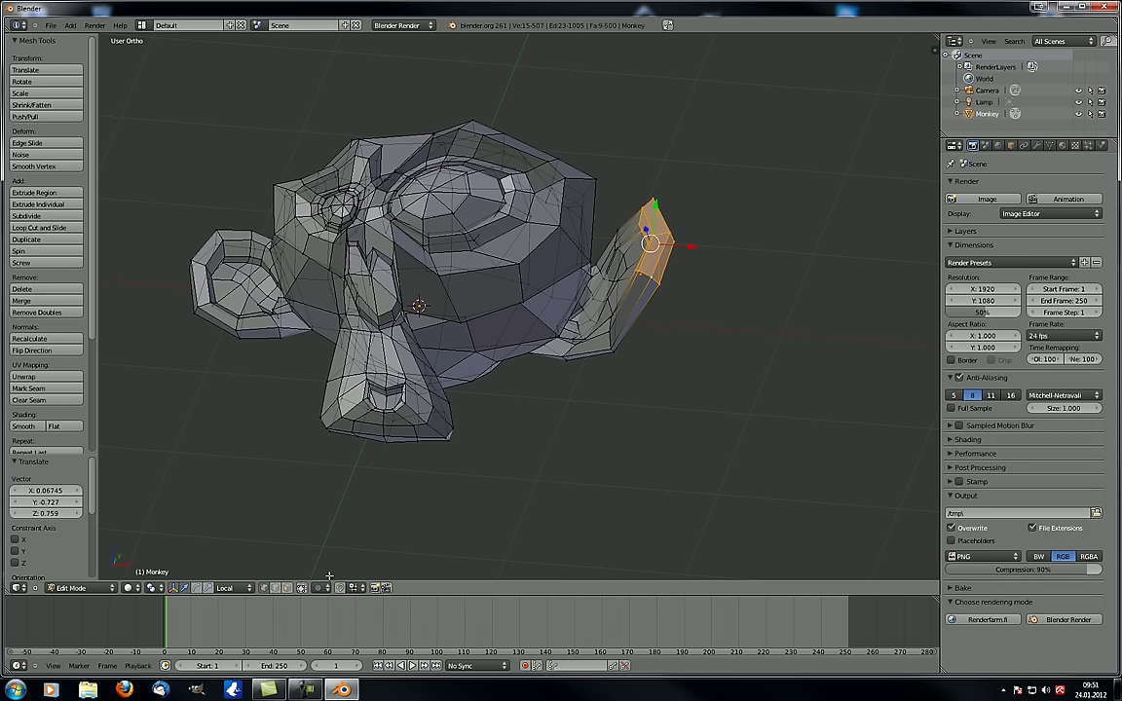
Deselect the whole mesh, display the snap element choices and turn on snapping
middle_drag(474, 329, 495, 292)
scroll(501, 384, down, 3)
key(a)
click(351, 588)
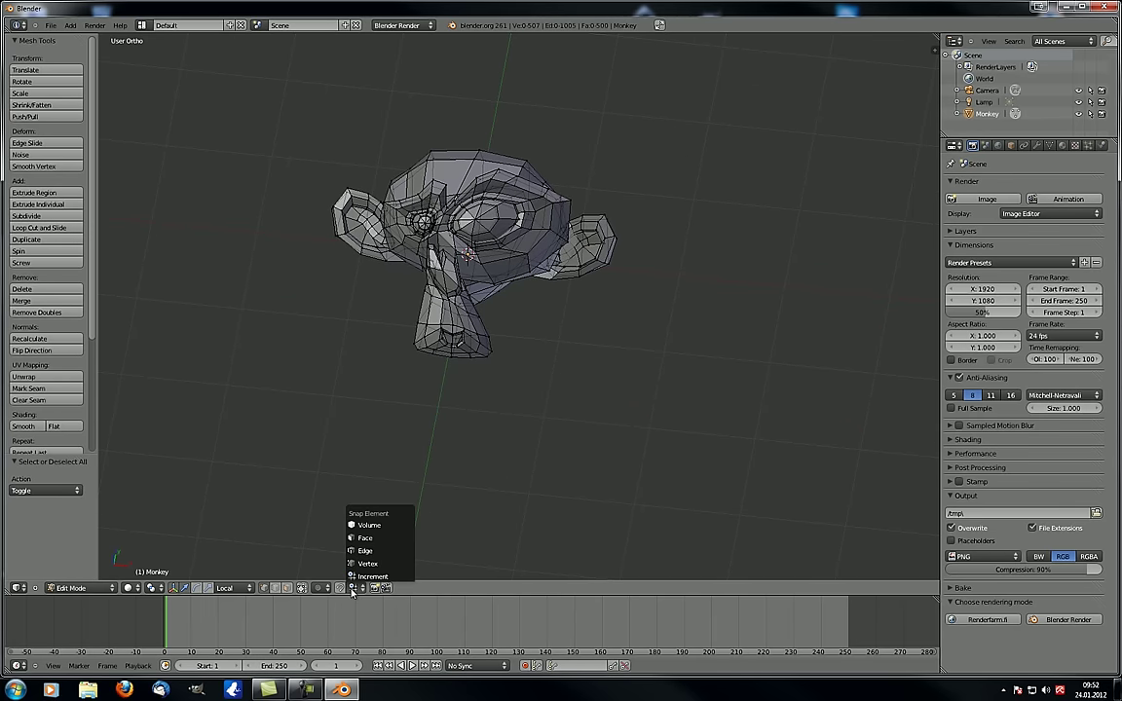
click(343, 593)
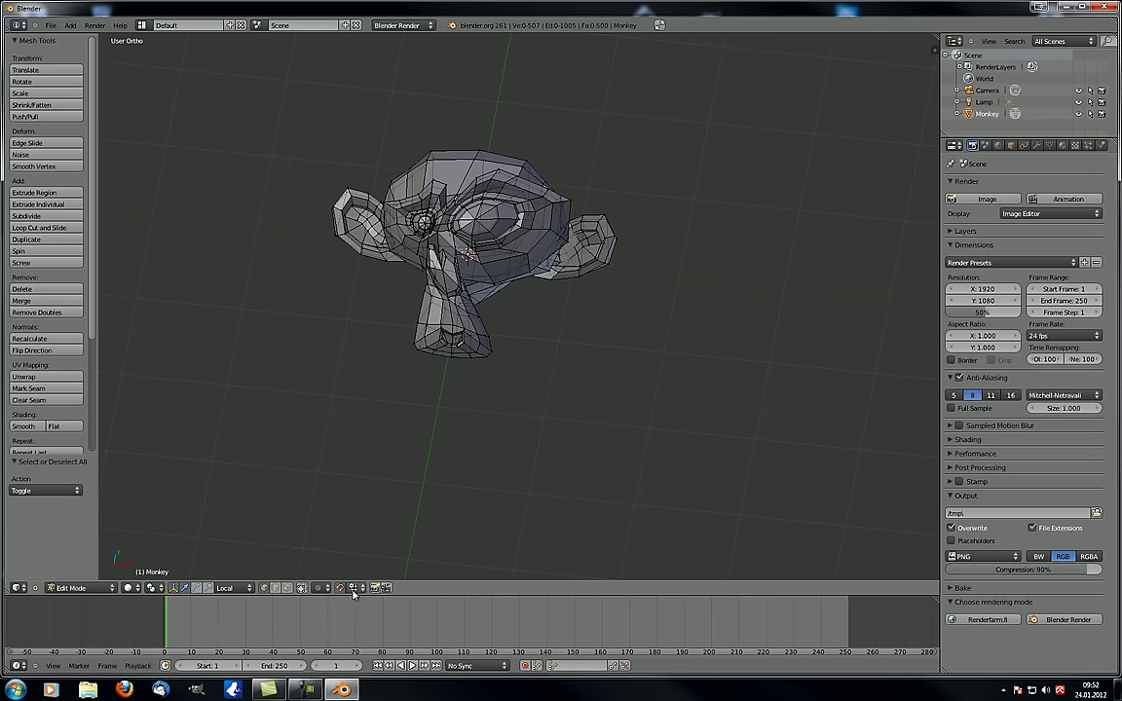
Reselect the ear tip and try to move it 1.0 along its local X axis with snapping
middle_drag(323, 533, 597, 268)
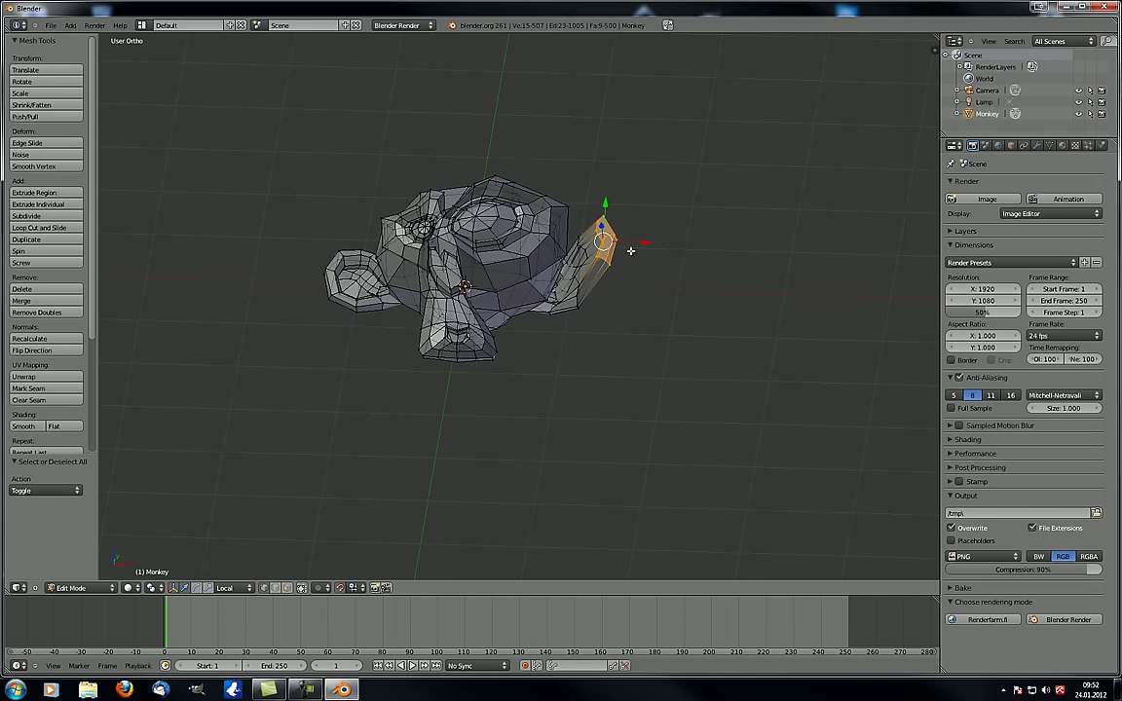
key(e)
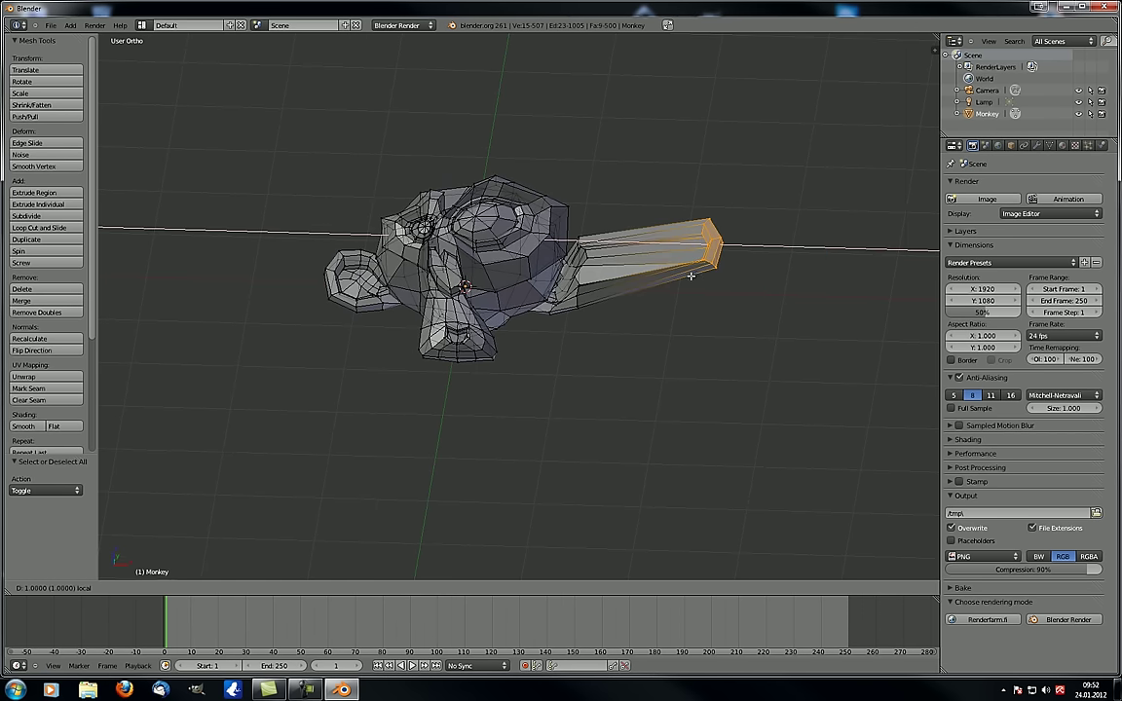
right_click(671, 277)
Move the ear tip 0.16 along its local X axis in the top view with snapping on
key(KP_7)
shift+middle_drag(638, 229, 559, 668)
scroll(531, 418, up, 4)
shift+middle_drag(569, 504, 435, 302)
scroll(439, 317, up, 3)
shift+middle_drag(460, 395, 494, 346)
drag(476, 339, 574, 338)
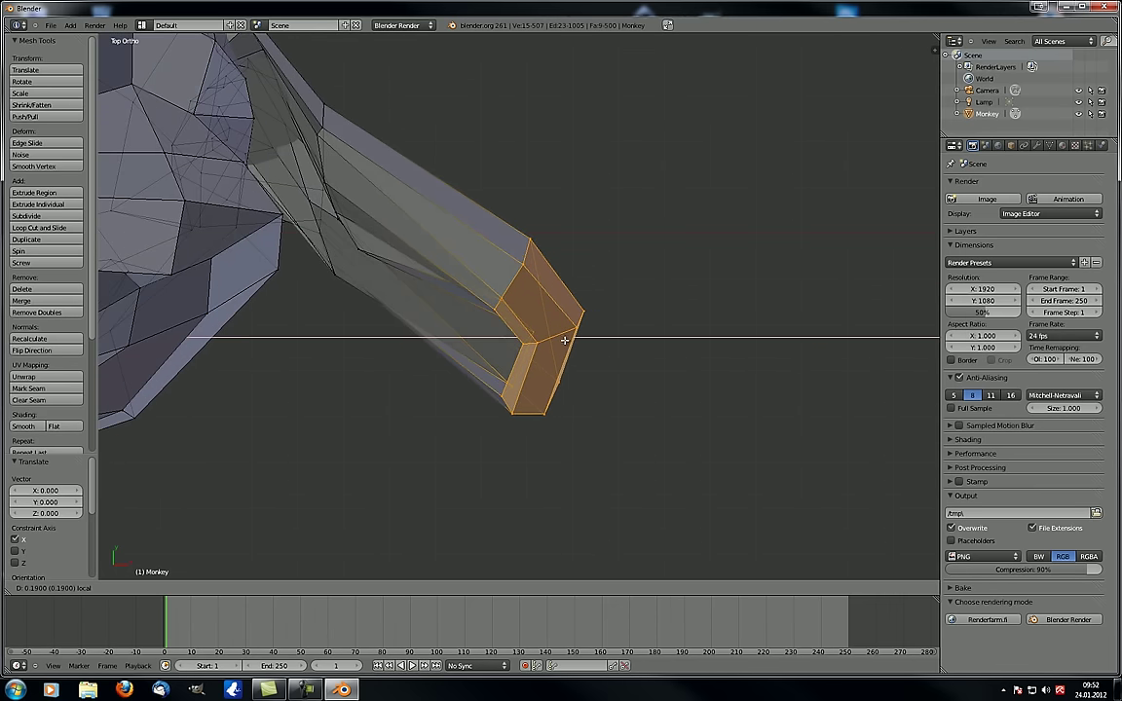
click(550, 347)
Move the ear tip in snapped steps along its local X axis at a wider and a closer zoom level
scroll(550, 347, down, 1)
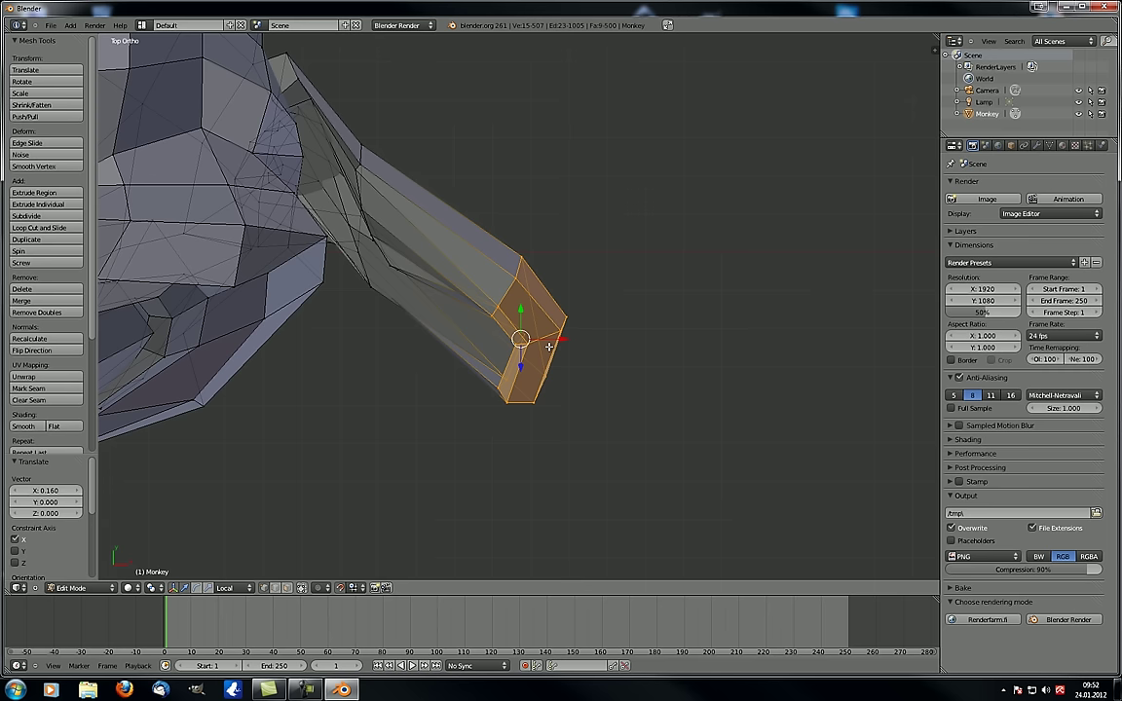
scroll(549, 347, down, 2)
key(e)
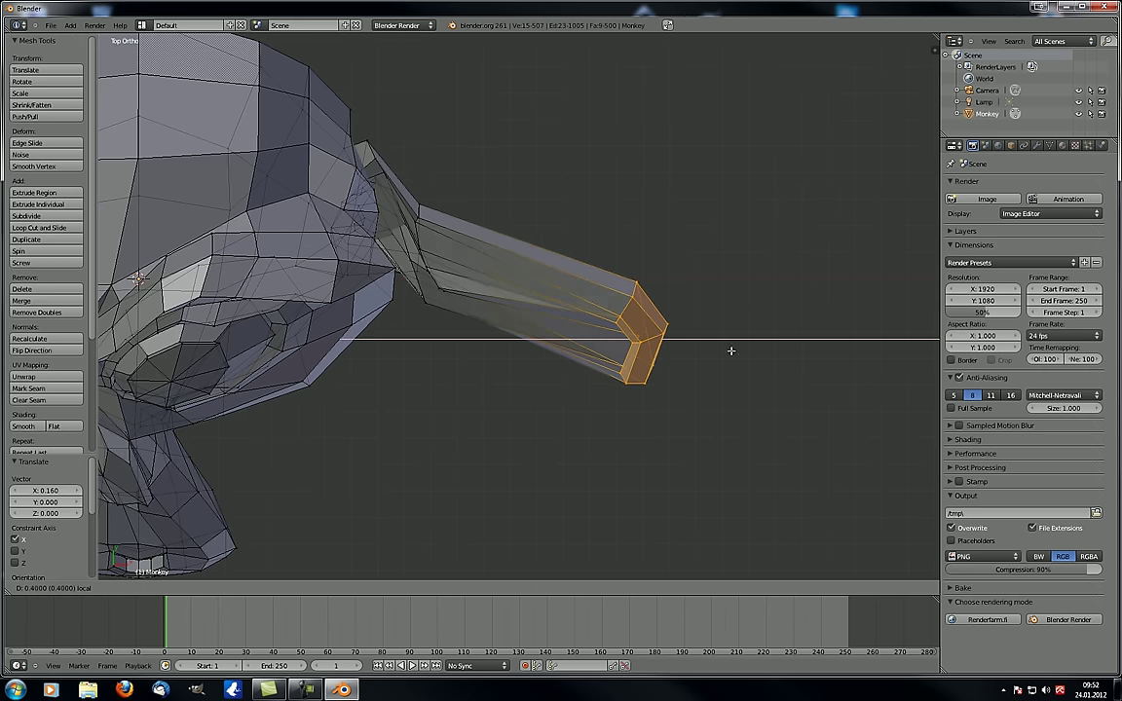
click(510, 355)
scroll(478, 346, up, 5)
key(e)
mouse_move(545, 277)
mouse_down()
mouse_move(506, 276)
mouse_move(541, 278)
mouse_up()
Try to move the ear tip by a fine 0.01 snapping increment along X at very close zoom
shift+middle_drag(437, 401, 381, 209)
scroll(470, 410, up, 6)
scroll(580, 252, up, 10)
shift+middle_drag(463, 161, 464, 330)
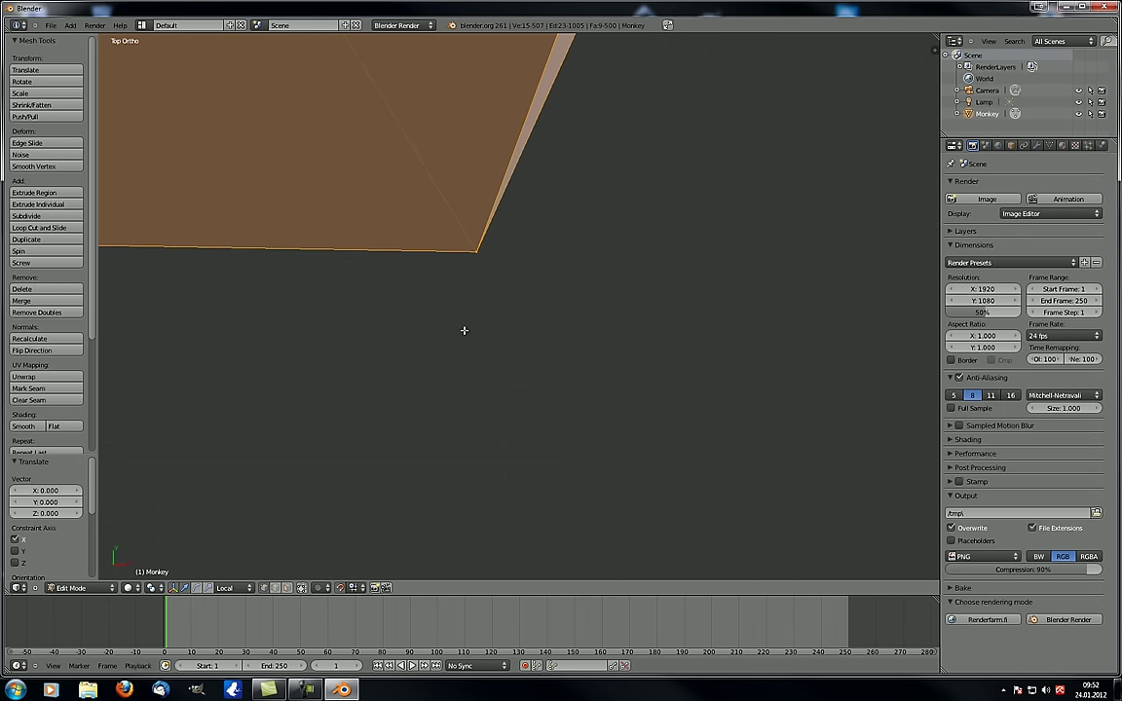
key(f)
key(g)
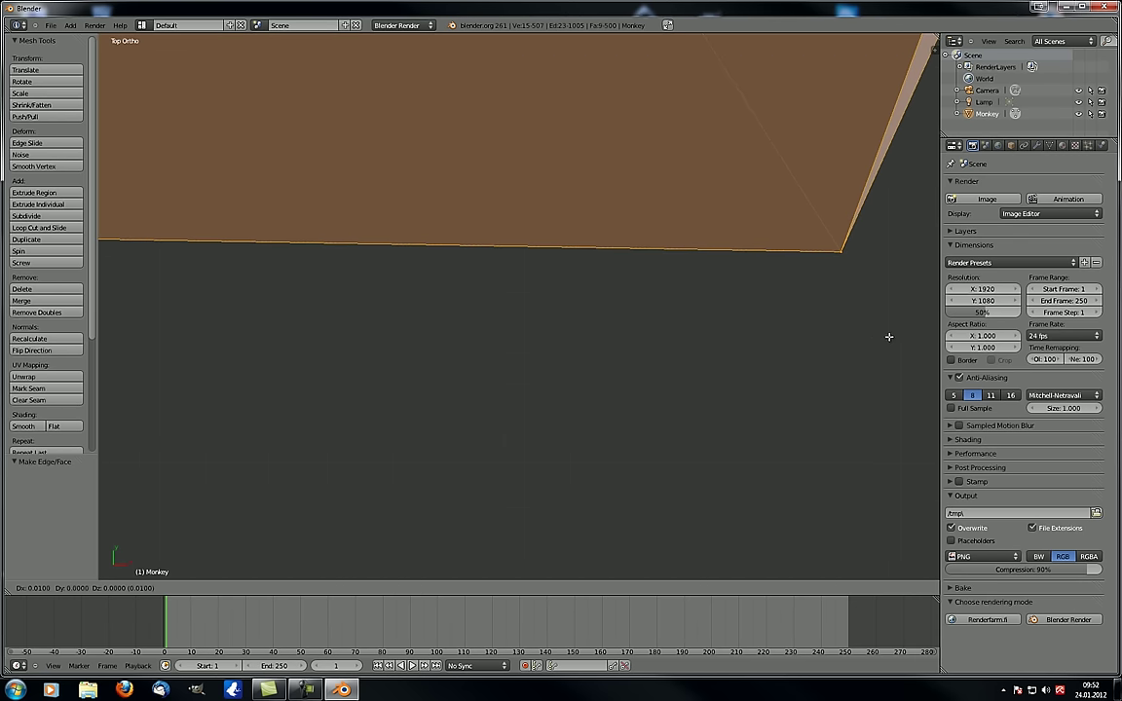
right_click(405, 317)
scroll(407, 318, down, 6)
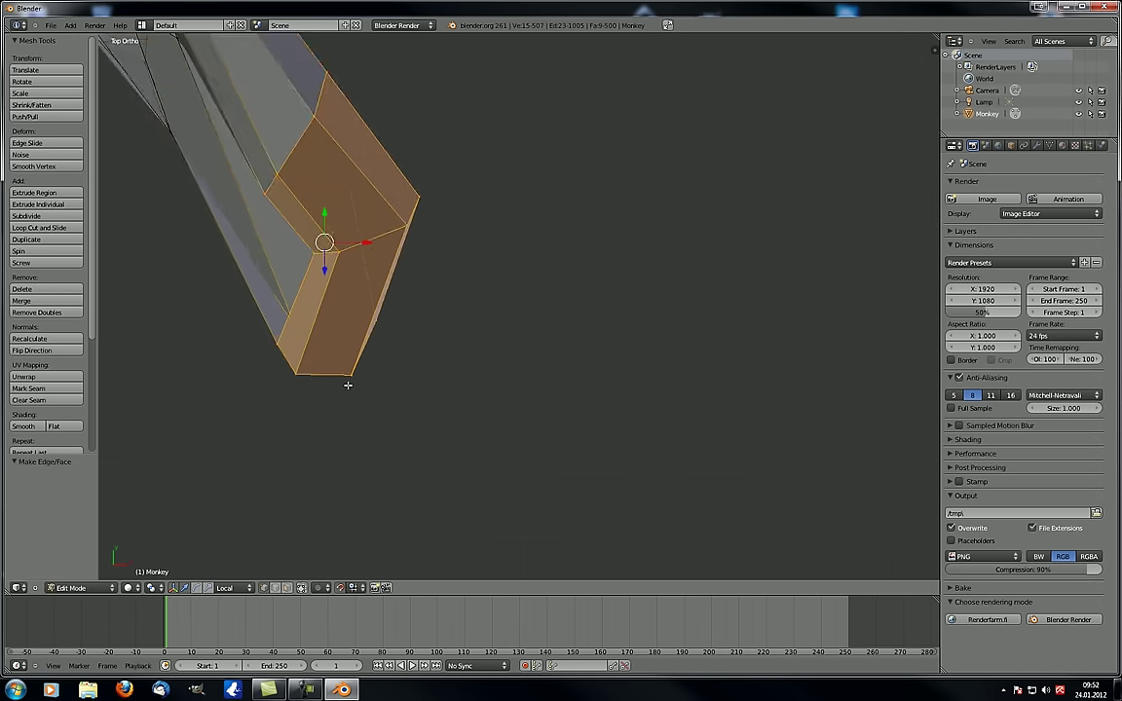
scroll(401, 329, up, 4)
middle_drag(378, 413, 377, 427)
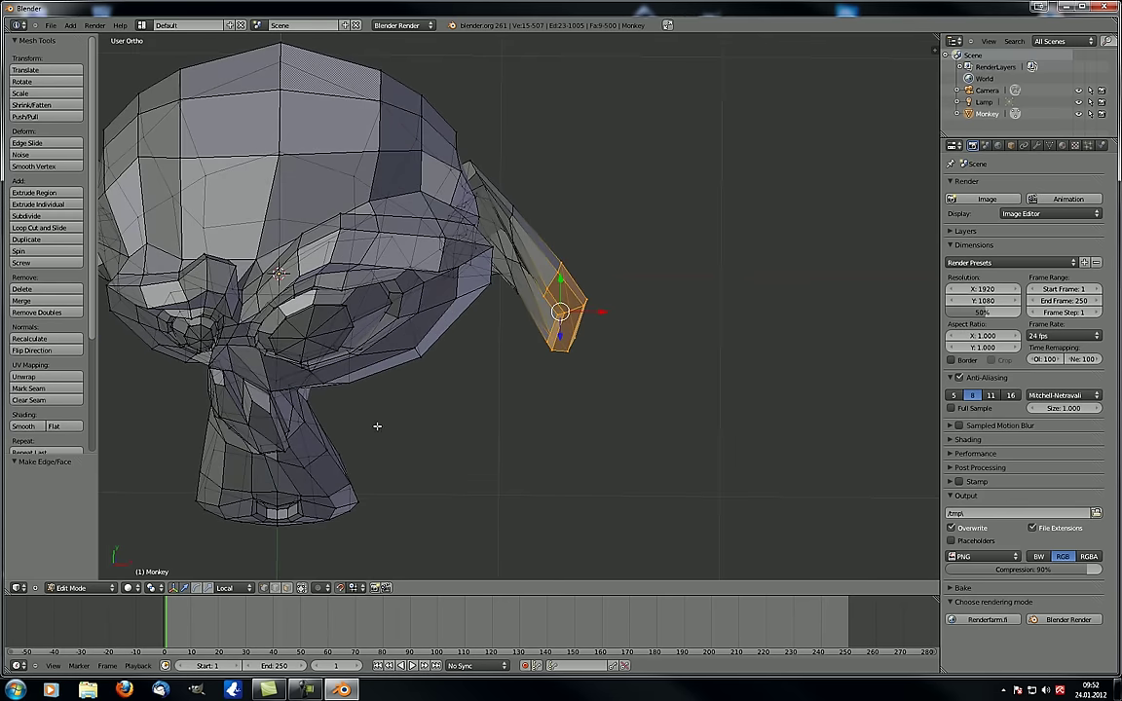
Set the snap element to Vertex and try to snap the ear tip onto vertices of the head
click(354, 588)
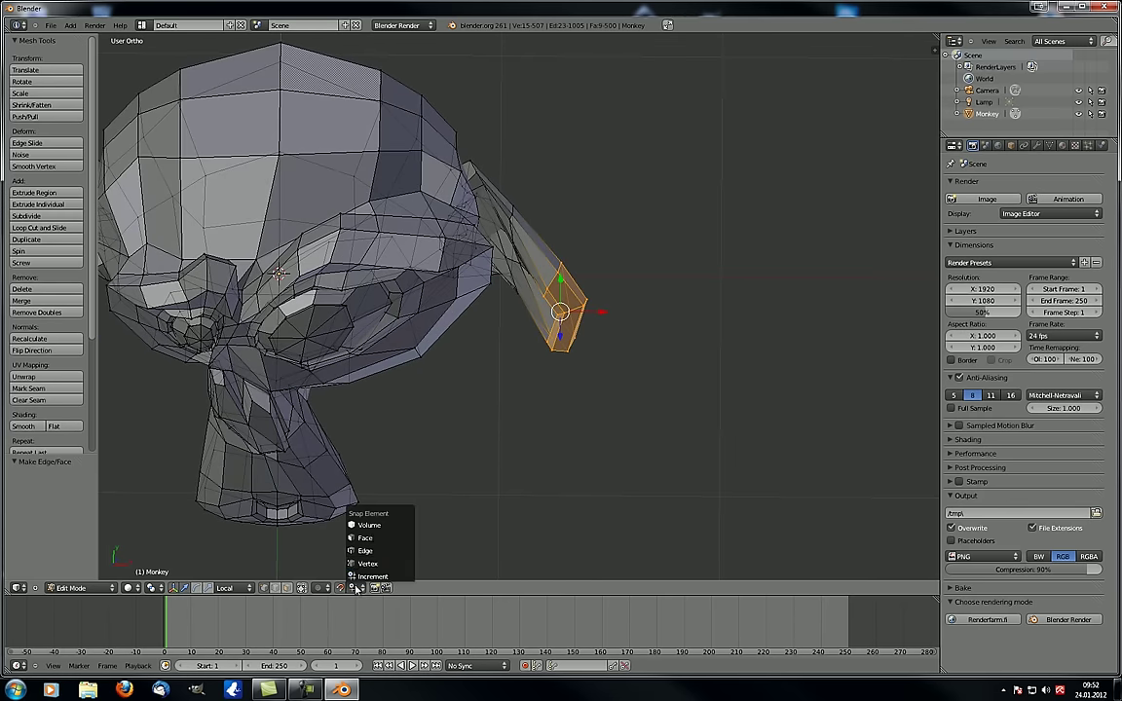
click(374, 563)
scroll(592, 331, up, 4)
middle_drag(526, 280, 602, 262)
key(g)
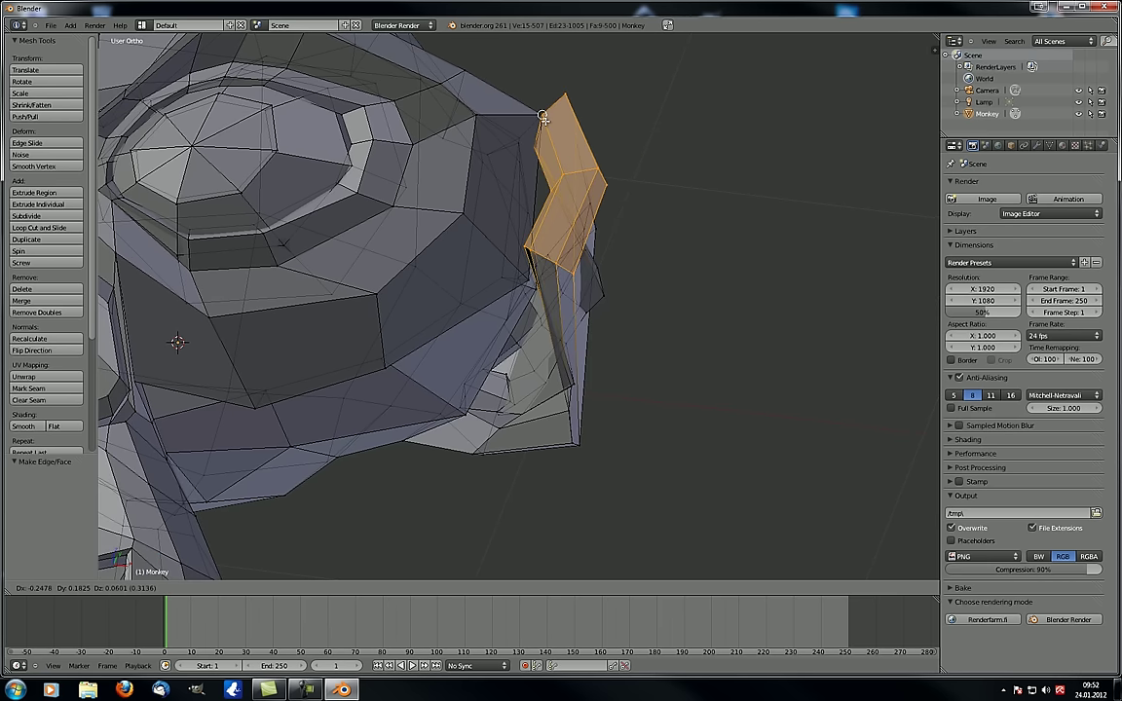
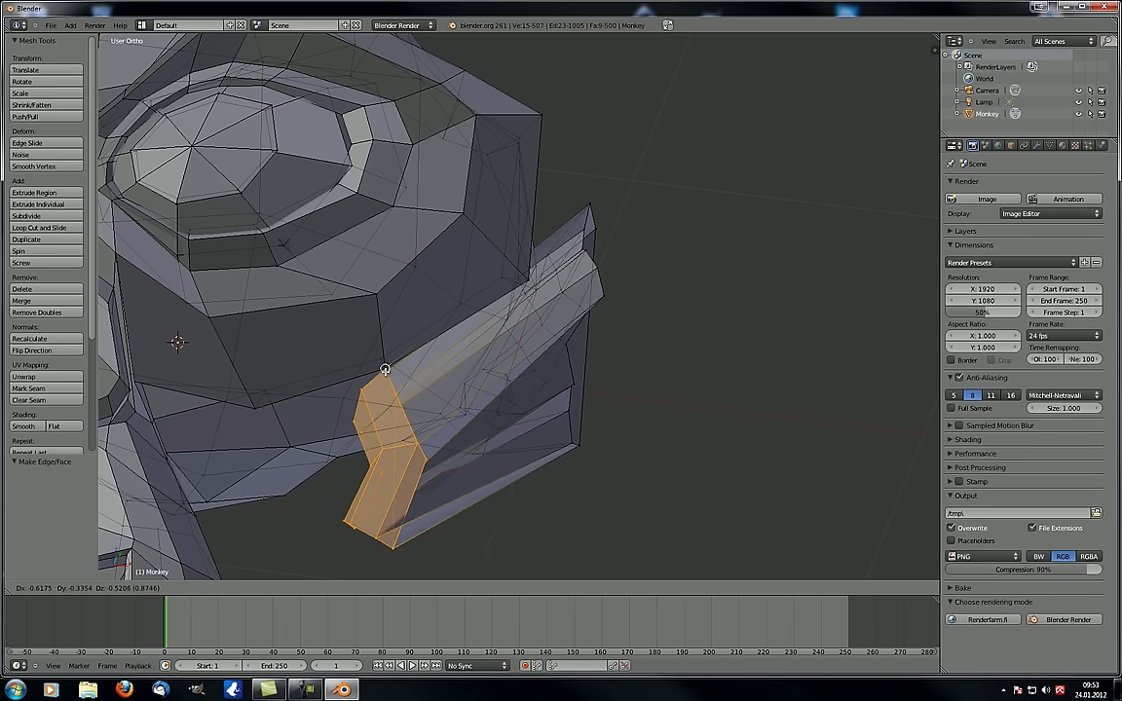
right_click(541, 115)
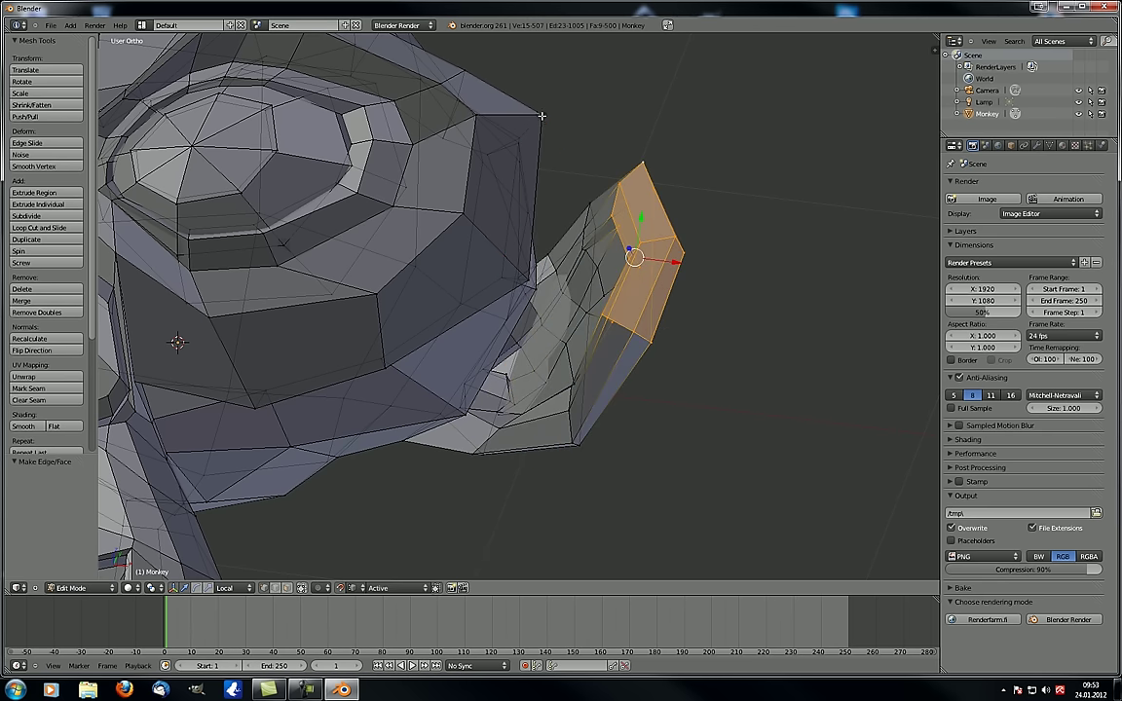
Set the snap target to Center and try to snap the ear tip to a head vertex
click(391, 589)
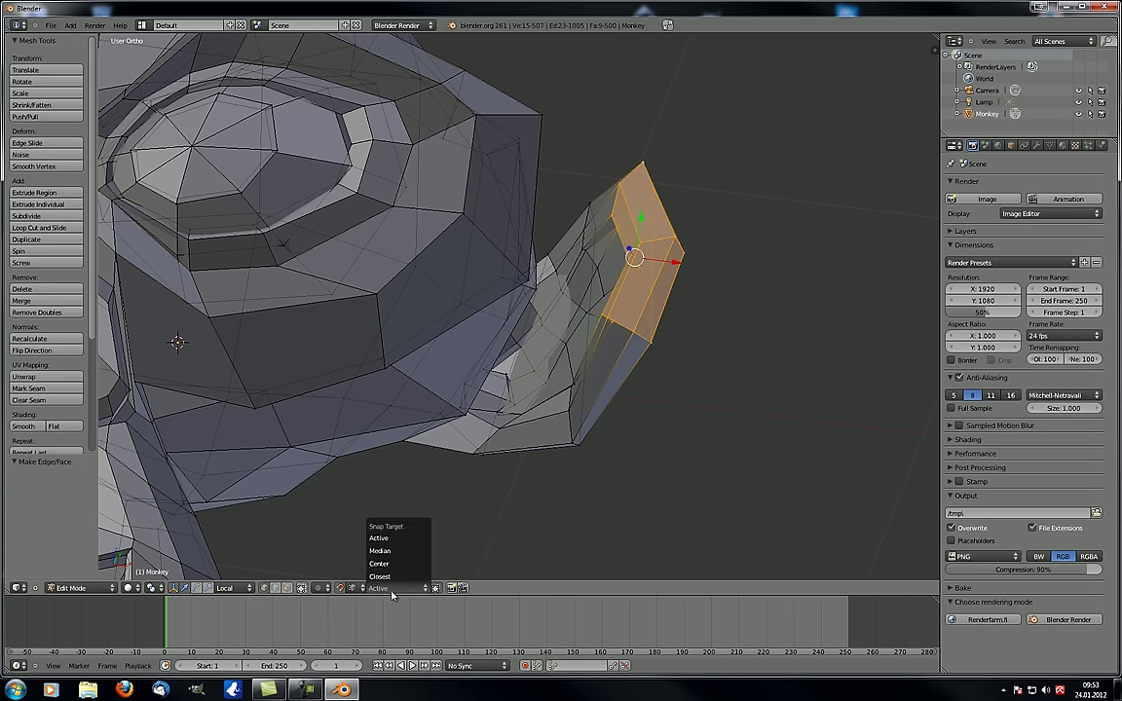
click(379, 564)
key(g)
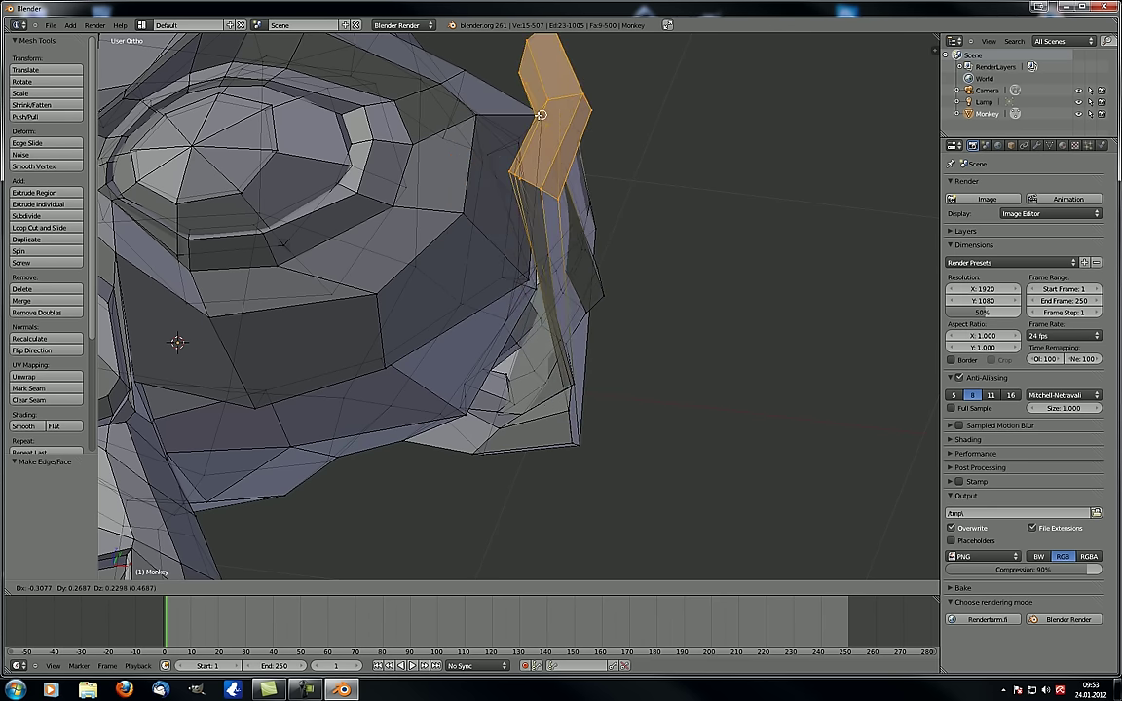
right_click(566, 188)
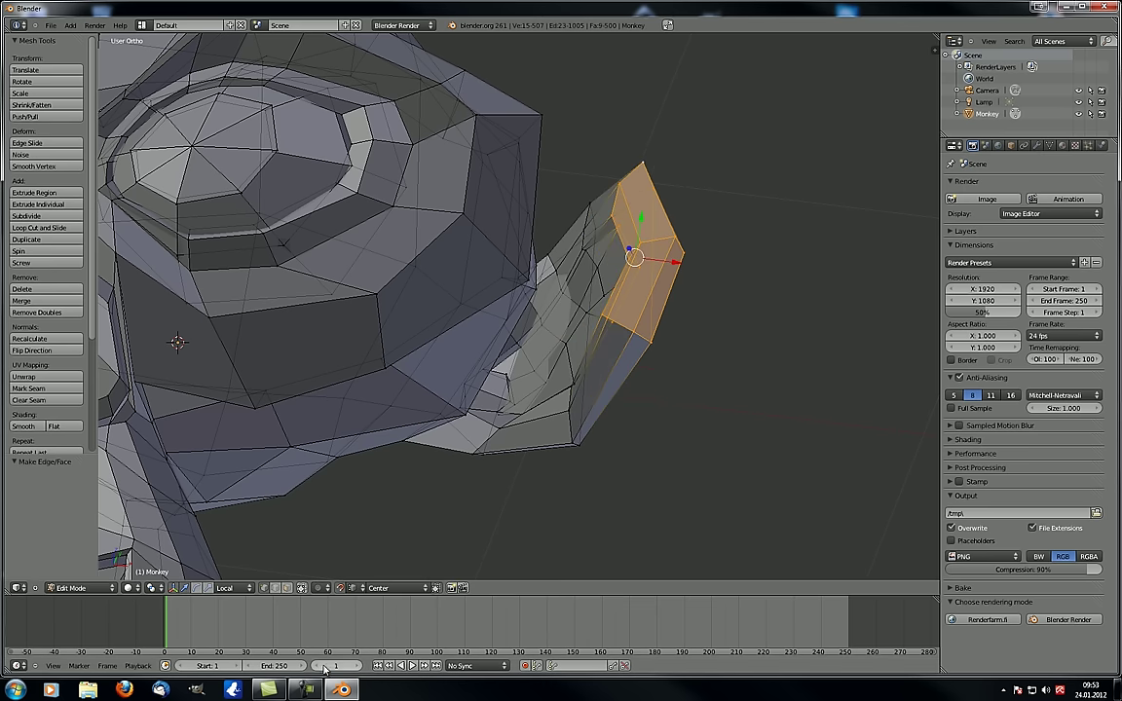
Set the snap target to Median and try to snap the ear tip onto the head
click(394, 591)
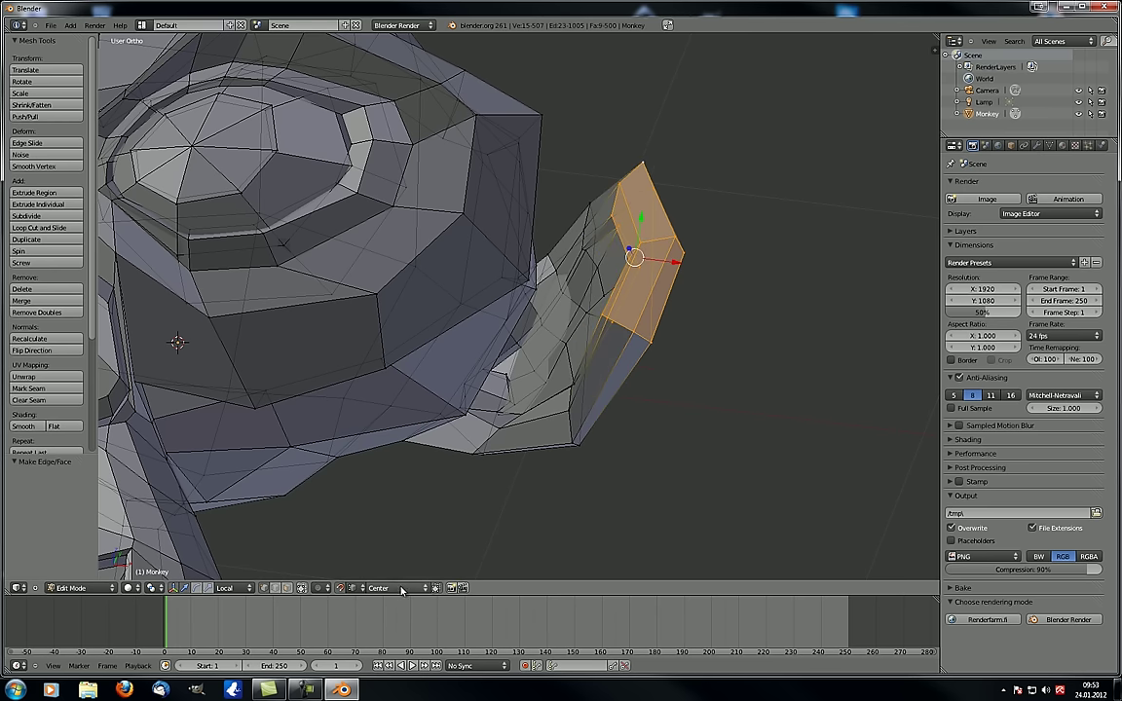
click(393, 588)
click(380, 551)
key(g)
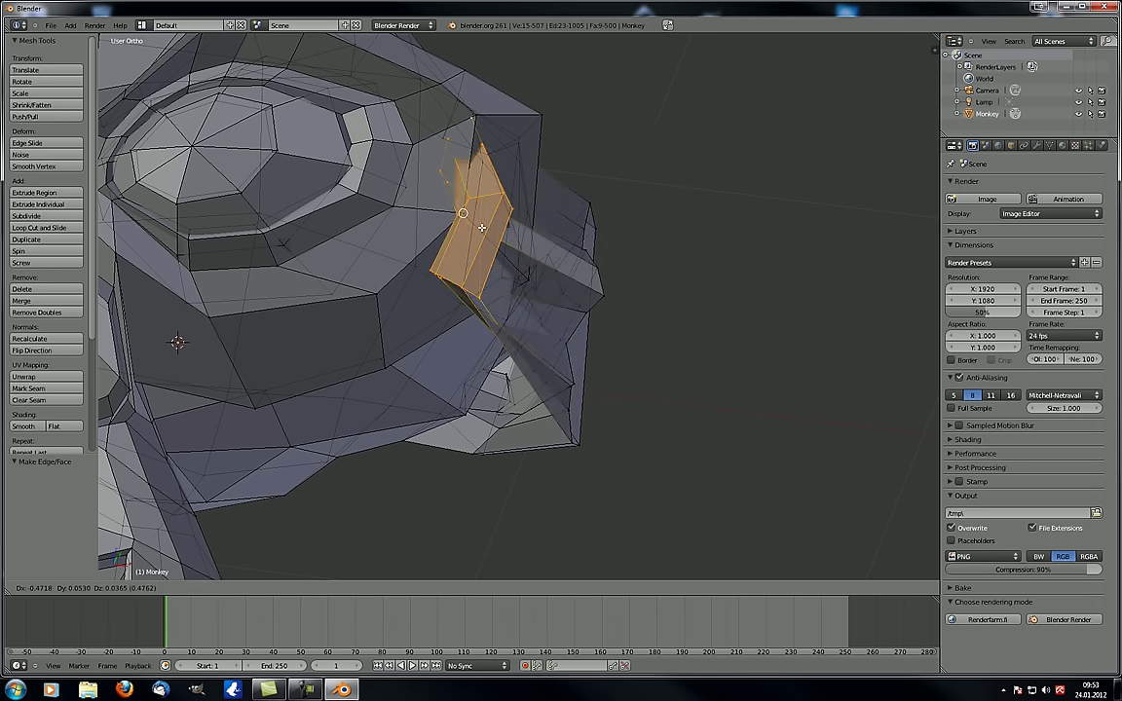
right_click(464, 213)
Set the snap element to Edge and try to move the ear tip along the head's edges
click(349, 590)
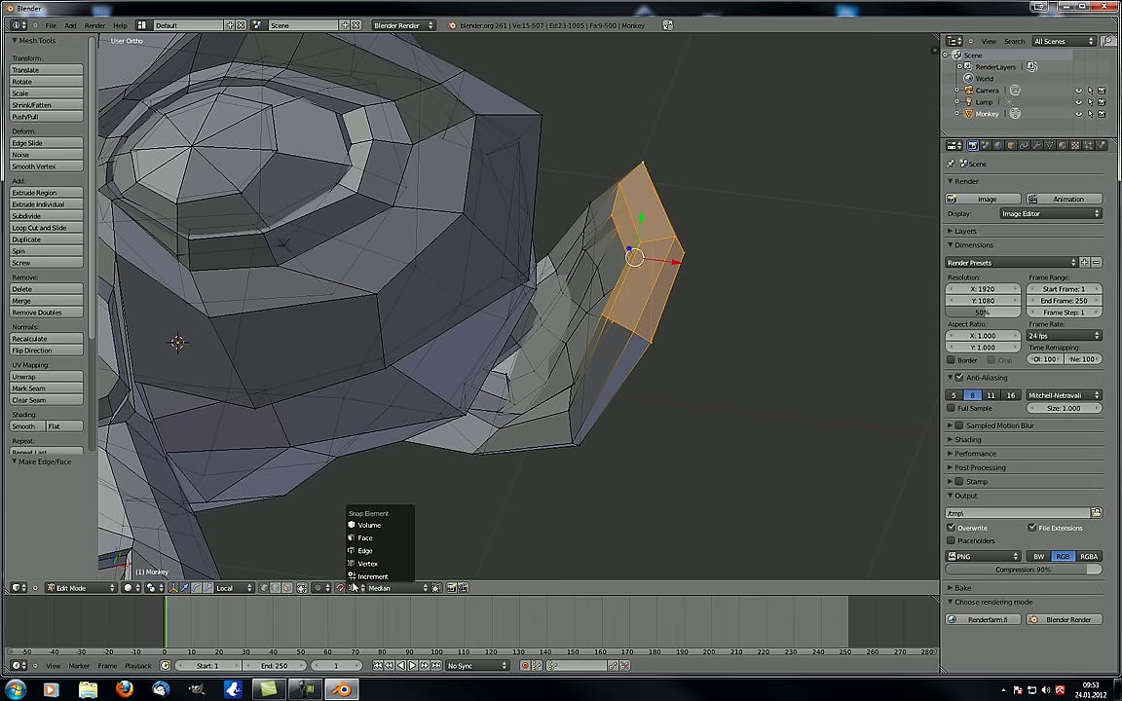
click(379, 550)
key(g)
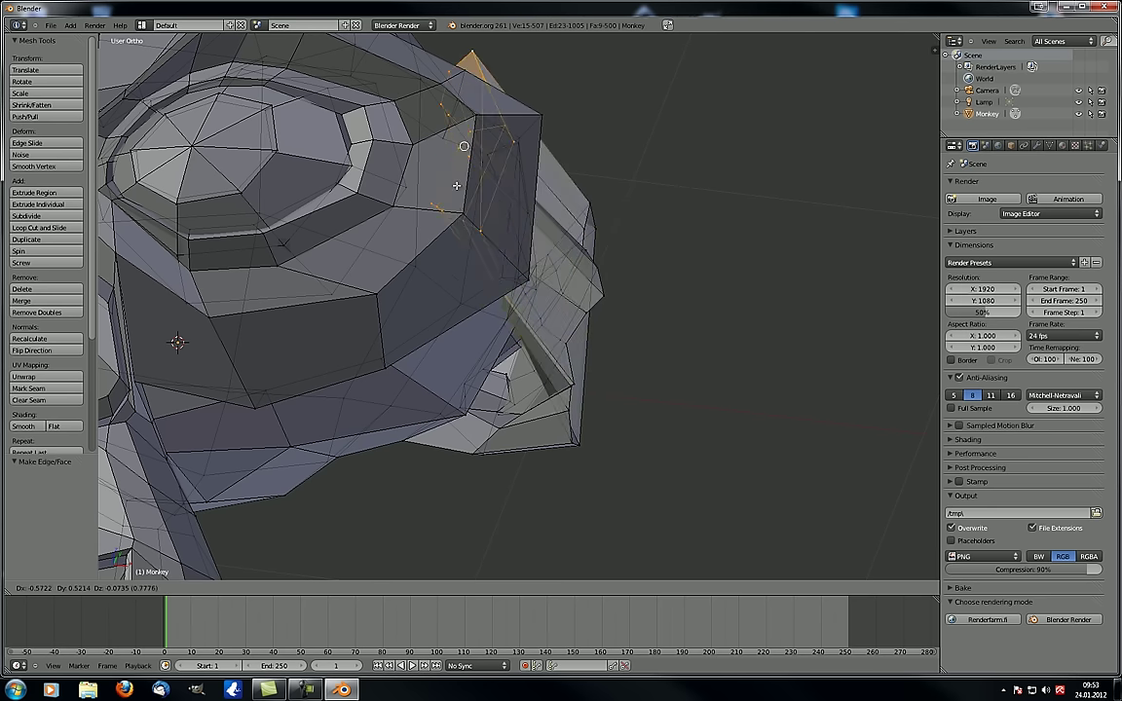
right_click(460, 195)
click(389, 590)
Set the snap element to Face and try to move the ear tip onto the head's faces
click(352, 589)
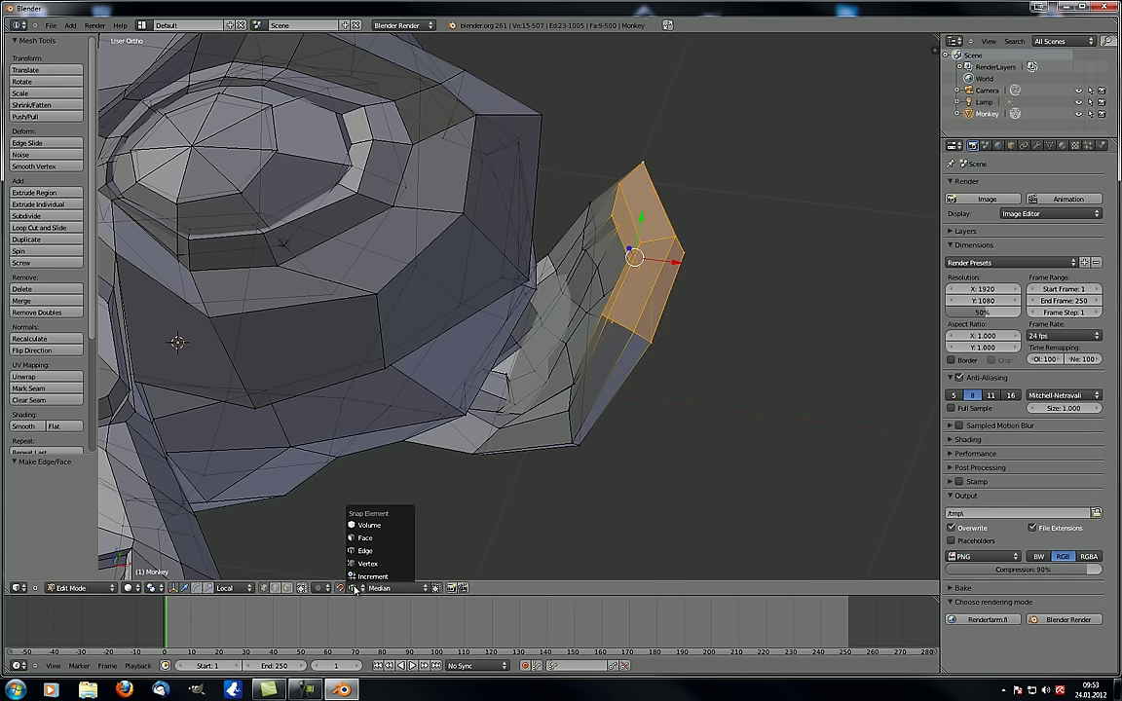
click(383, 530)
key(g)
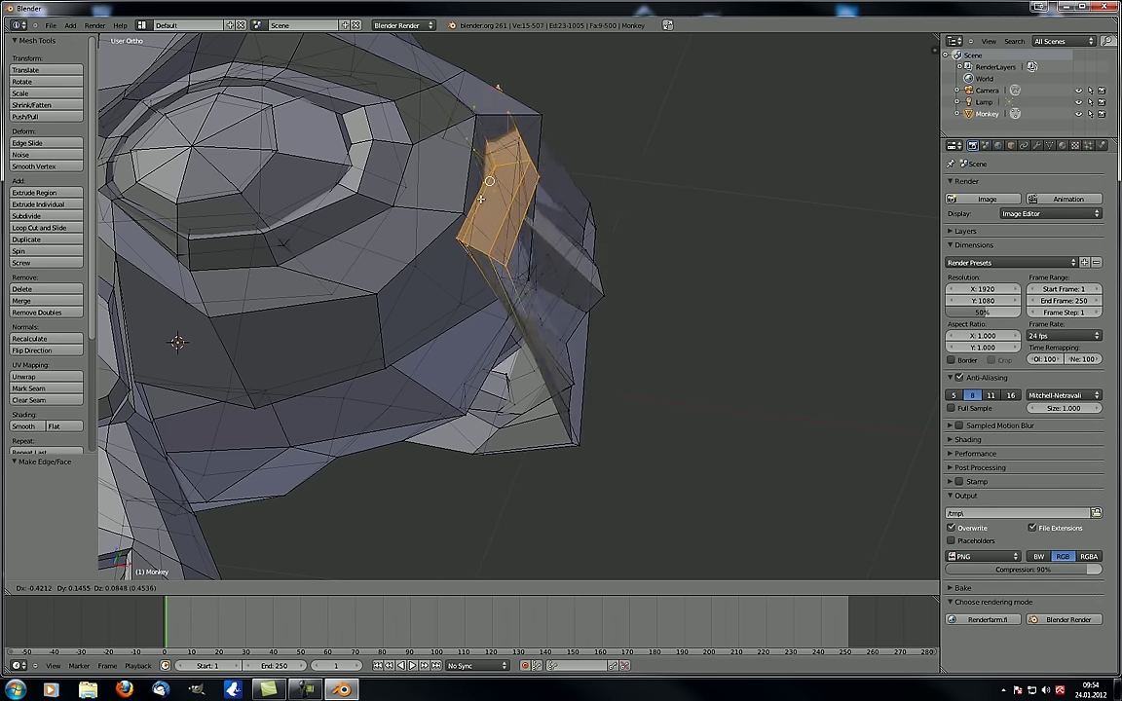
click(453, 531)
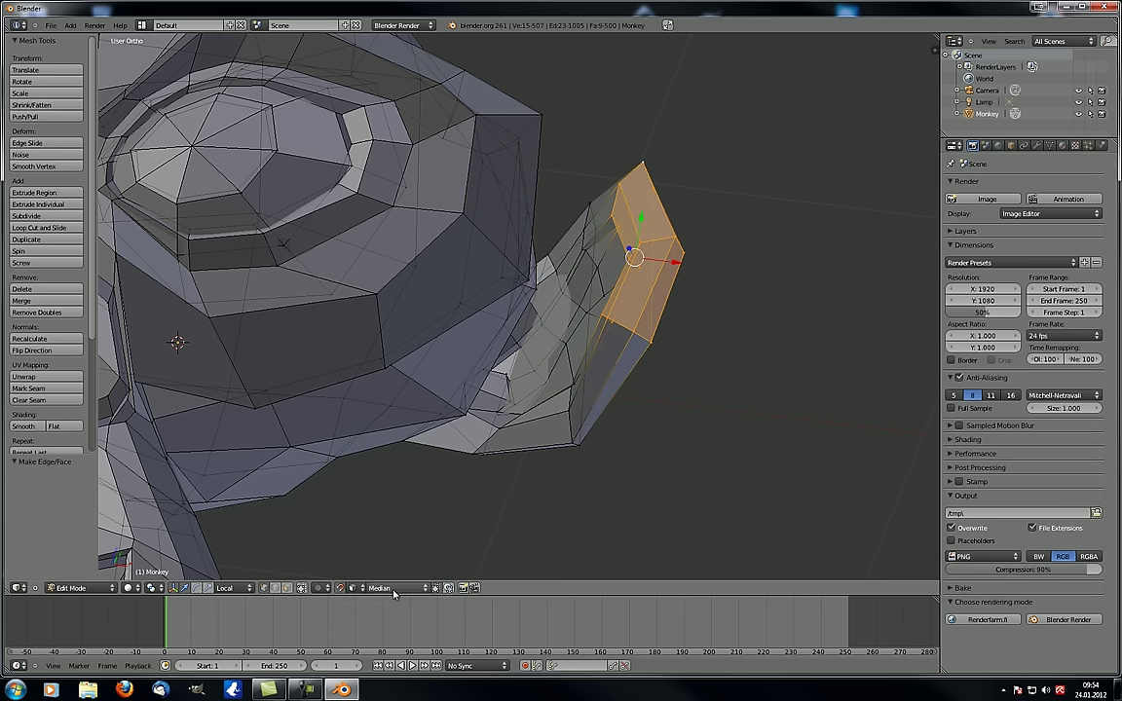
click(389, 588)
Set the snap element to Volume and try to move the ear tip inside the head
click(360, 589)
click(393, 526)
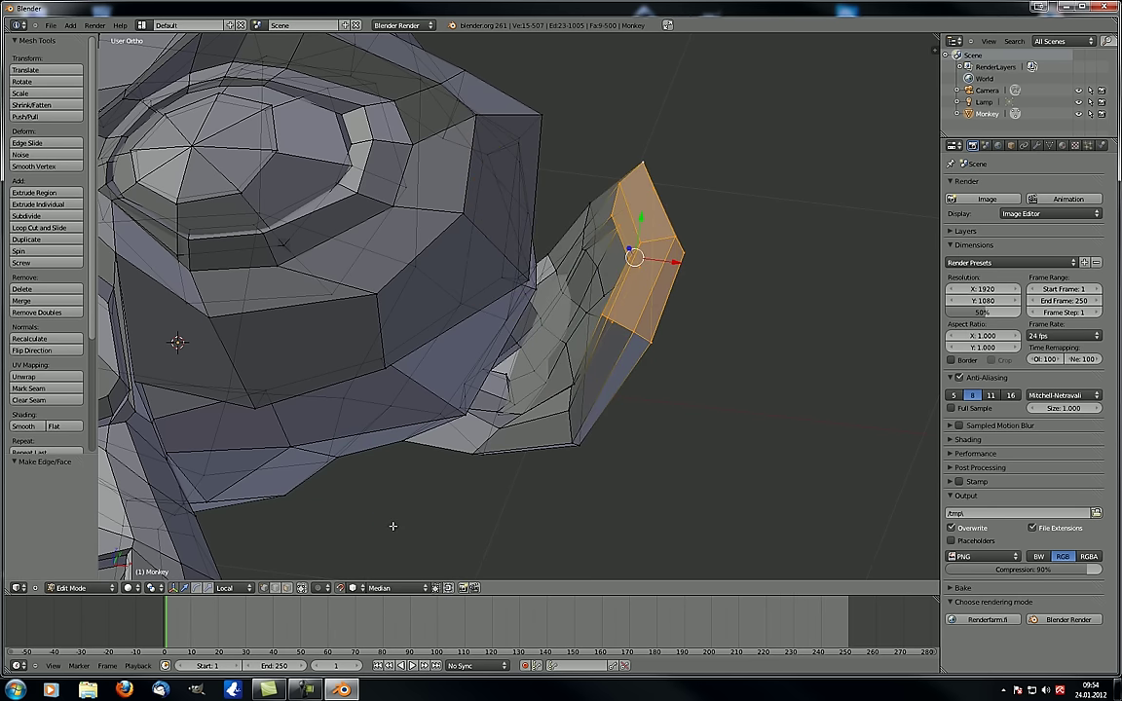
key(g)
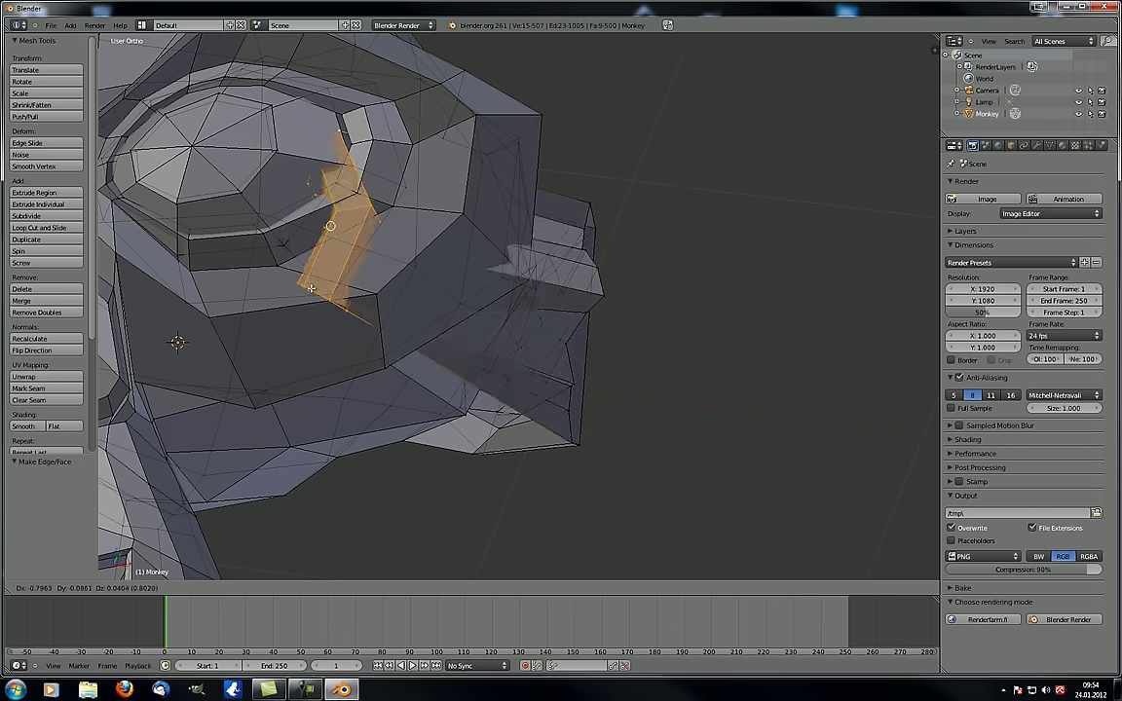
right_click(438, 282)
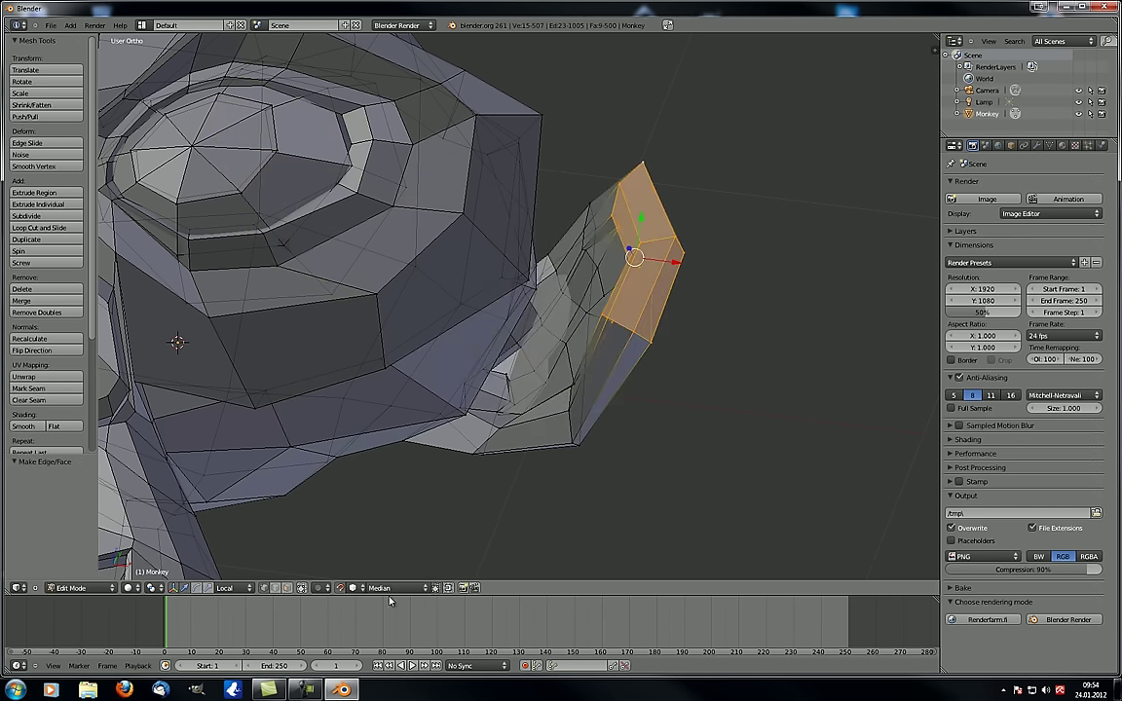
key(Home)
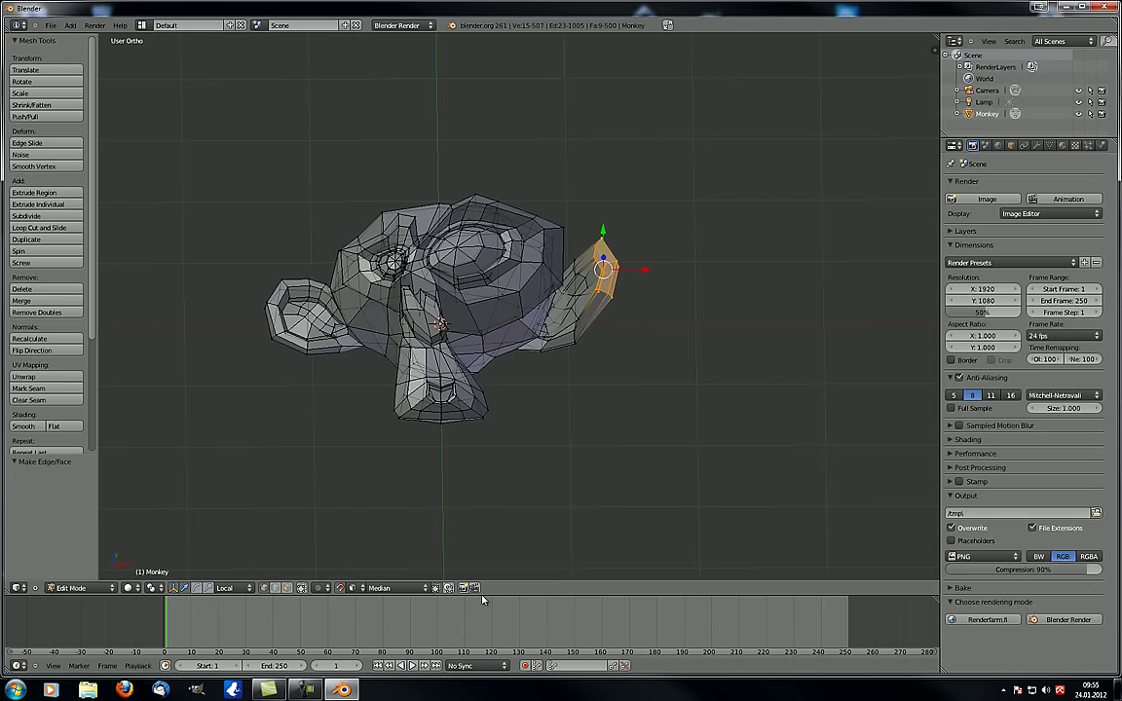
middle_drag(487, 527, 442, 270)
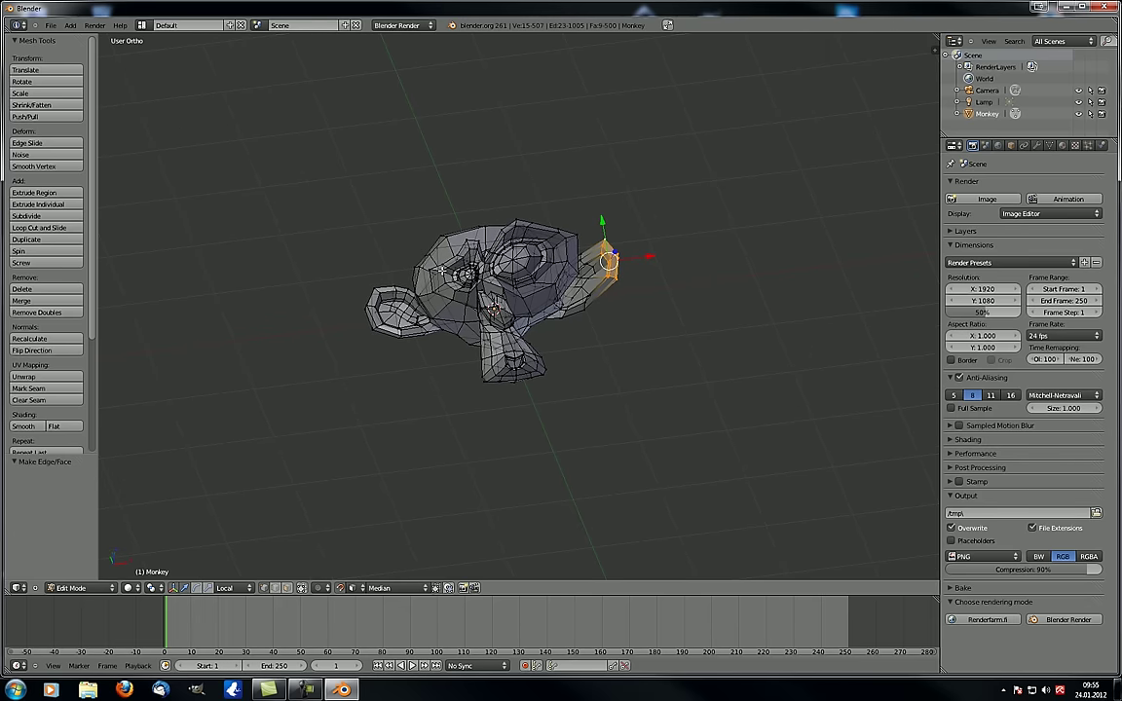
scroll(441, 270, up, 4)
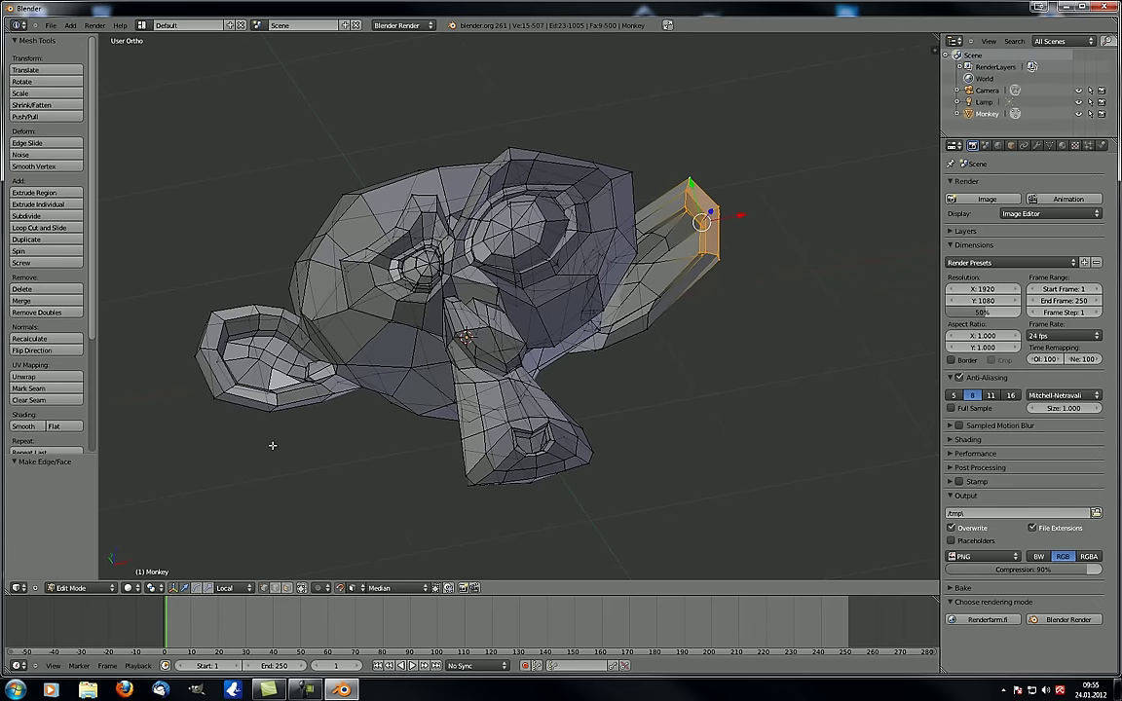
scroll(268, 456, down, 5)
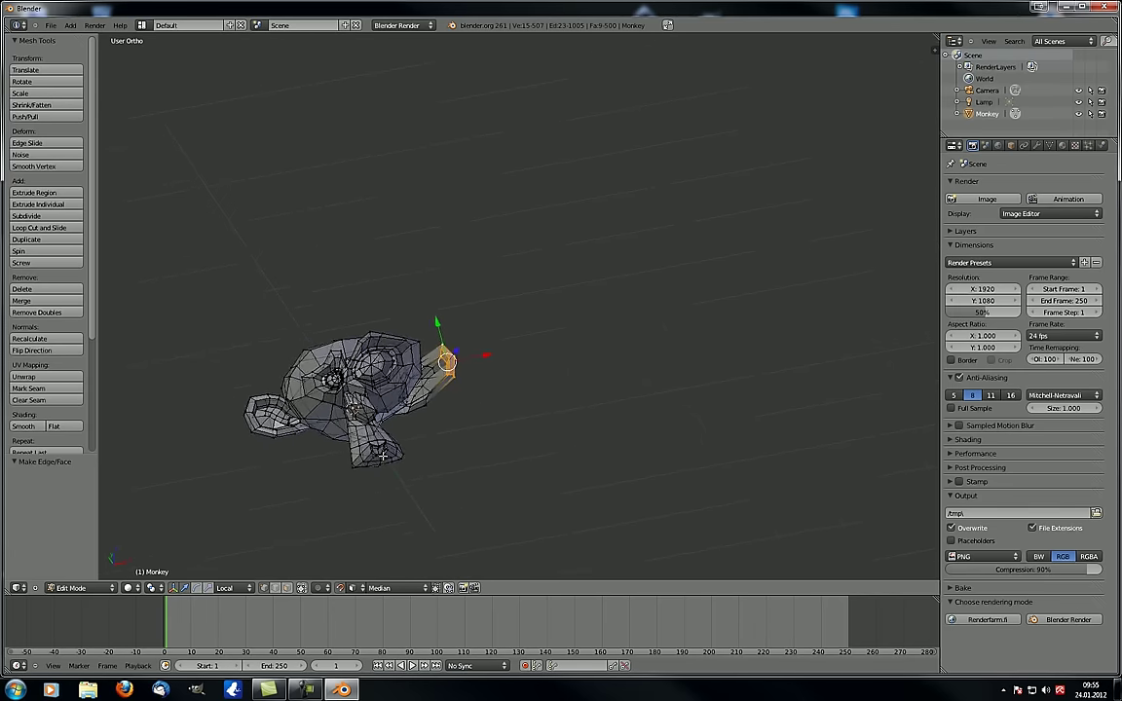
middle_drag(385, 462, 468, 409)
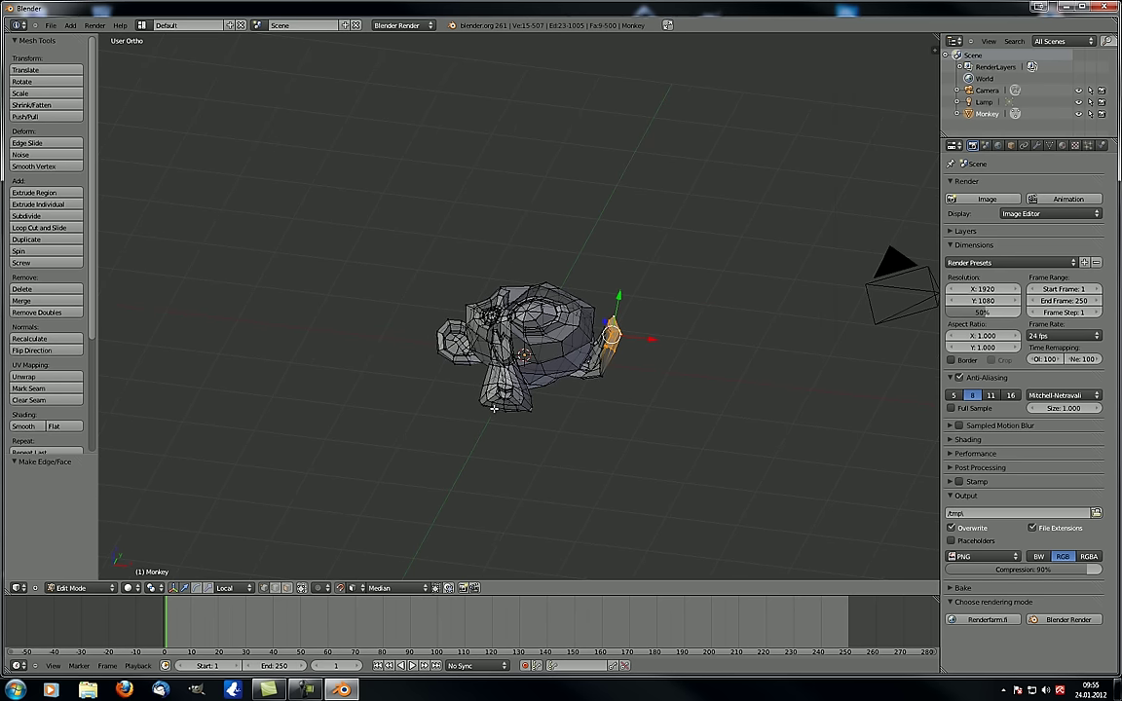
middle_drag(389, 399, 446, 413)
scroll(503, 430, up, 4)
Select the whole monkey mesh and delete all its vertices
key(a)
key(a)
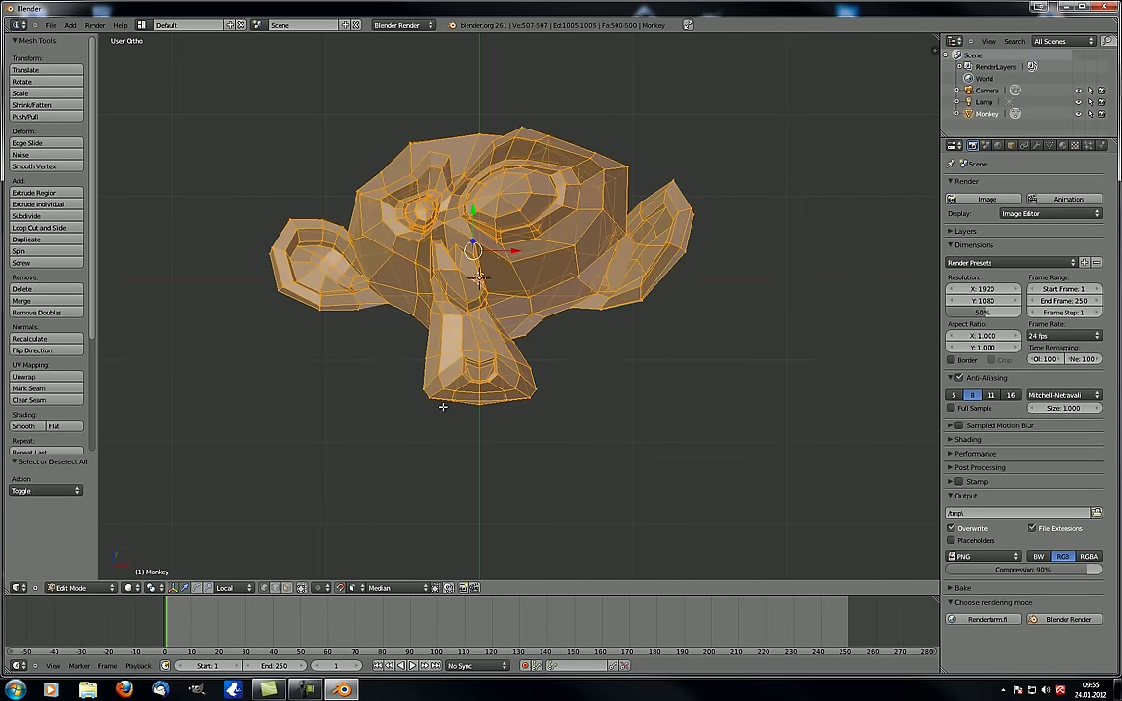
key(x)
click(425, 403)
middle_drag(423, 400, 525, 347)
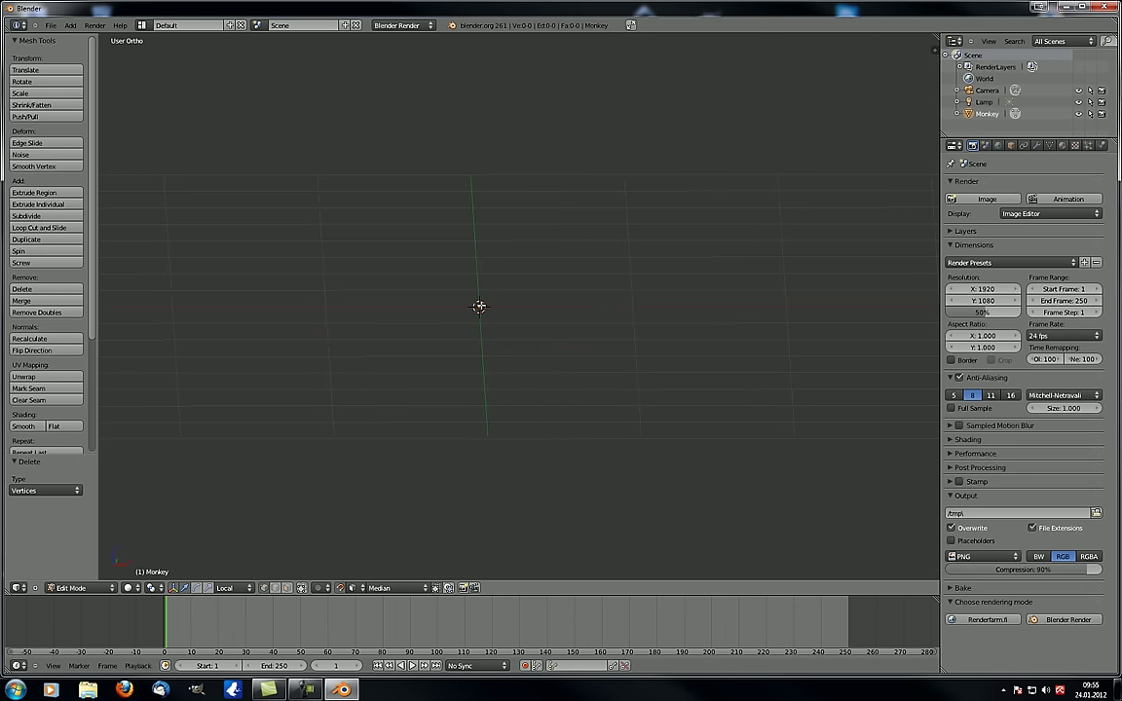
Leave Edit Mode and add a plane mesh object at the 3D cursor
key(KP_1)
key(Tab)
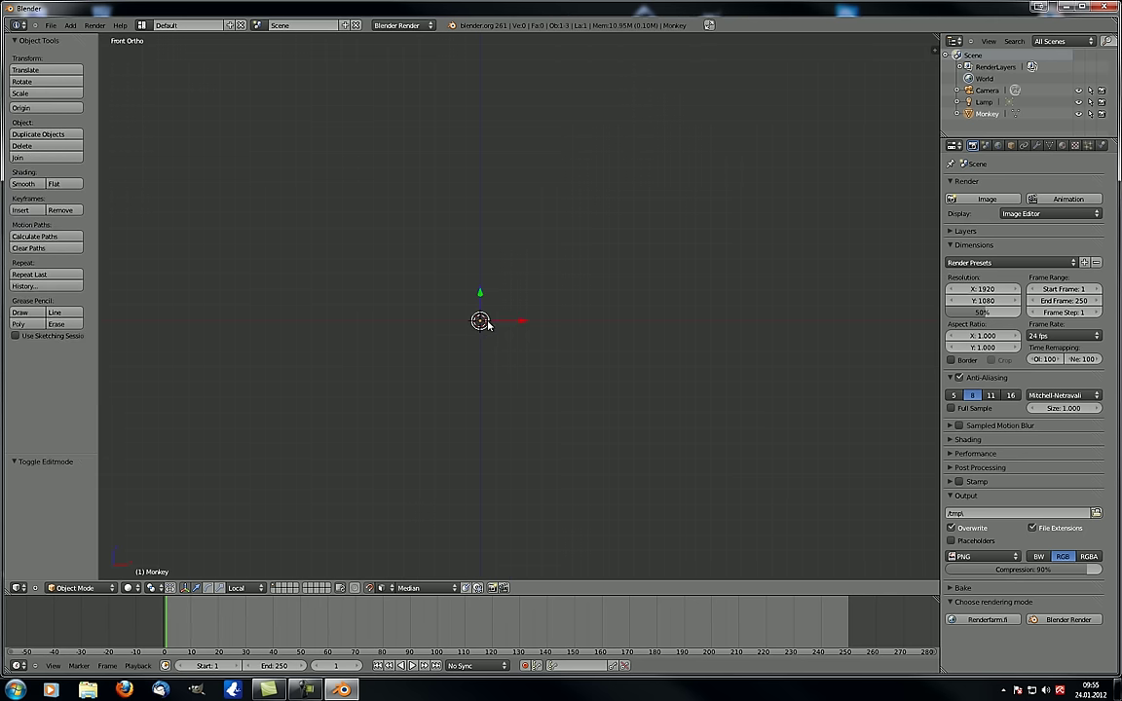
middle_drag(479, 325, 483, 353)
key(shift+a)
mouse_move(451, 358)
click(510, 361)
Rotate the plane 90 degrees around the global X axis
key(r)
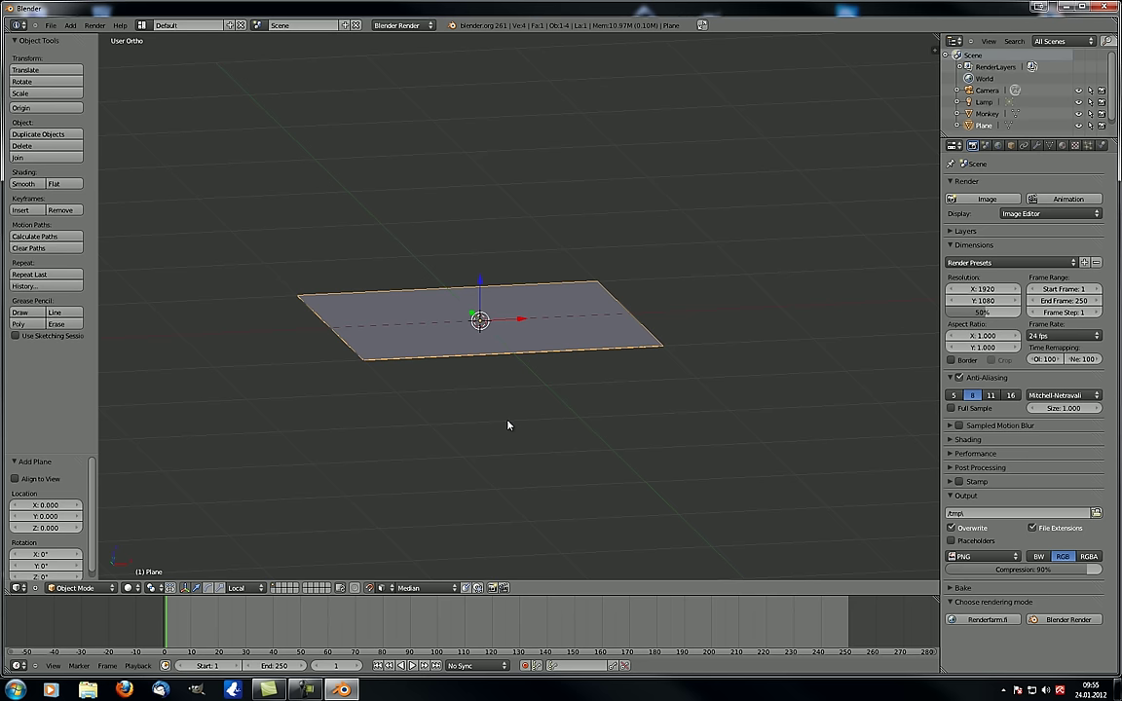
text(x)
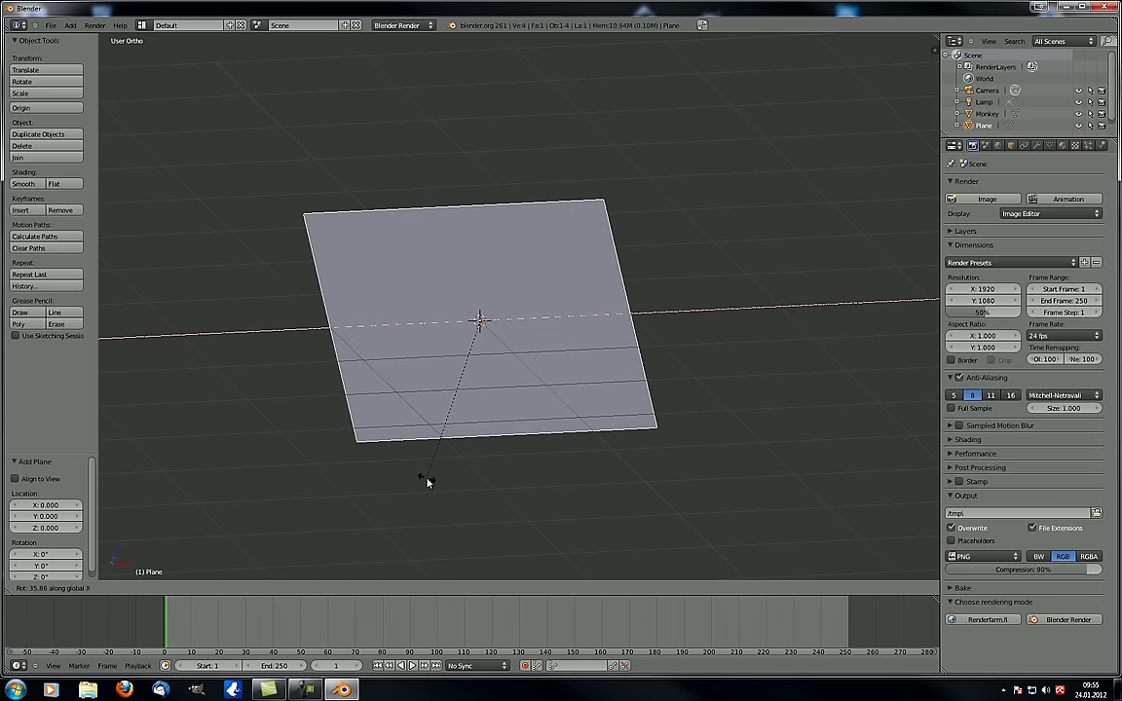
text(90)
key(Return)
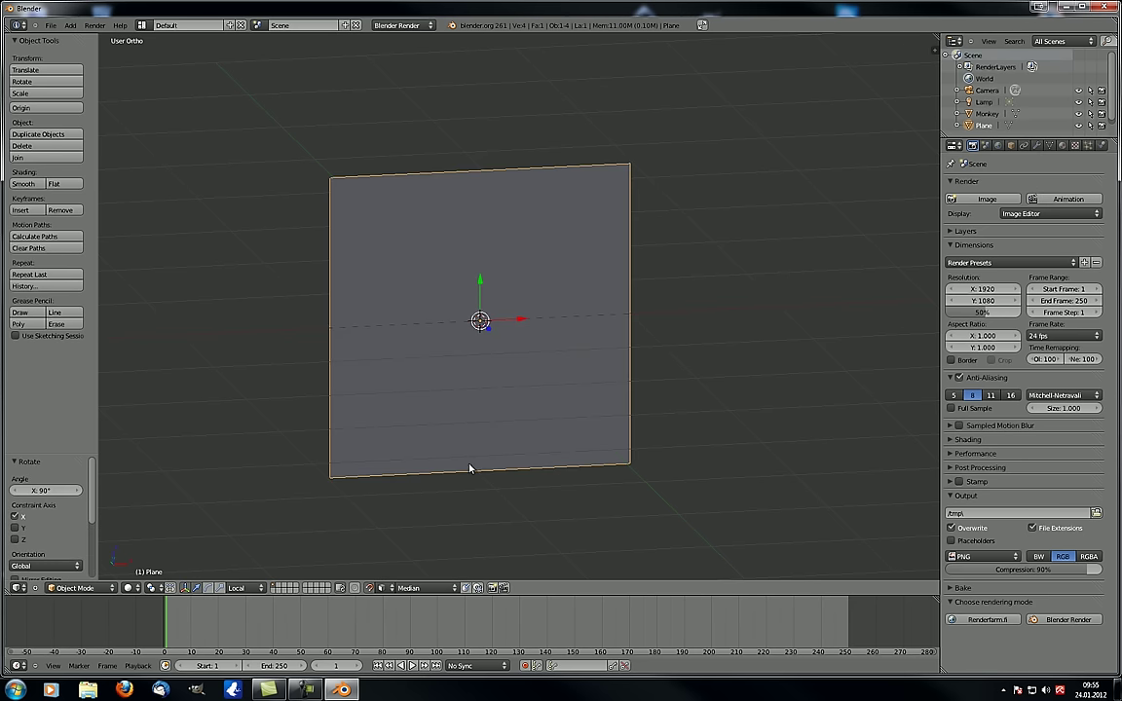
Show the plane's transform properties and bring up the options for applying its transforms
click(933, 47)
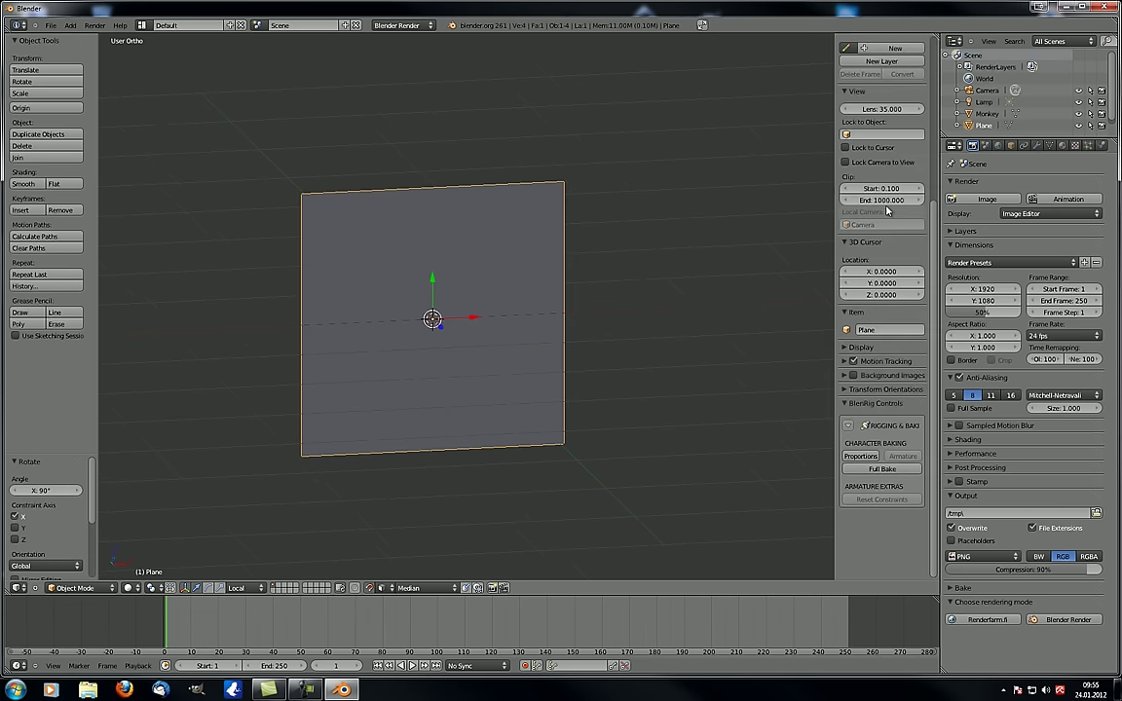
scroll(881, 136, up, 5)
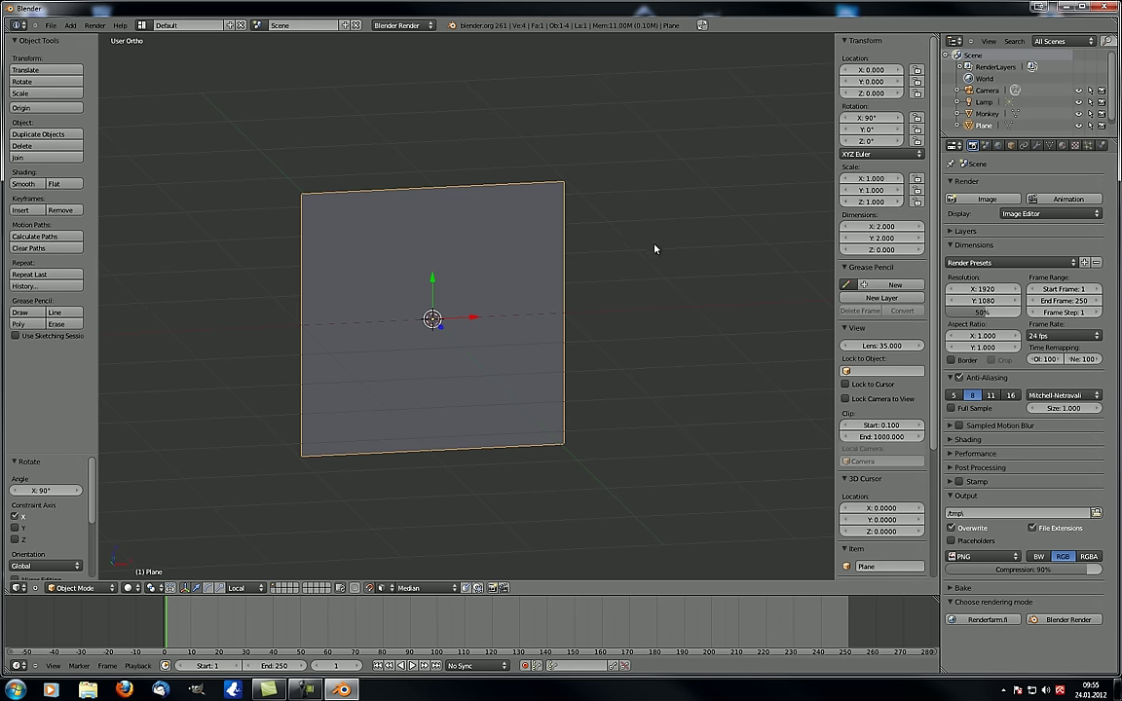
key(ctrl+a)
In Edit Mode and front view, select the plane's two left vertices and scale that edge down to about a tenth
middle_drag(653, 298, 560, 232)
key(Tab)
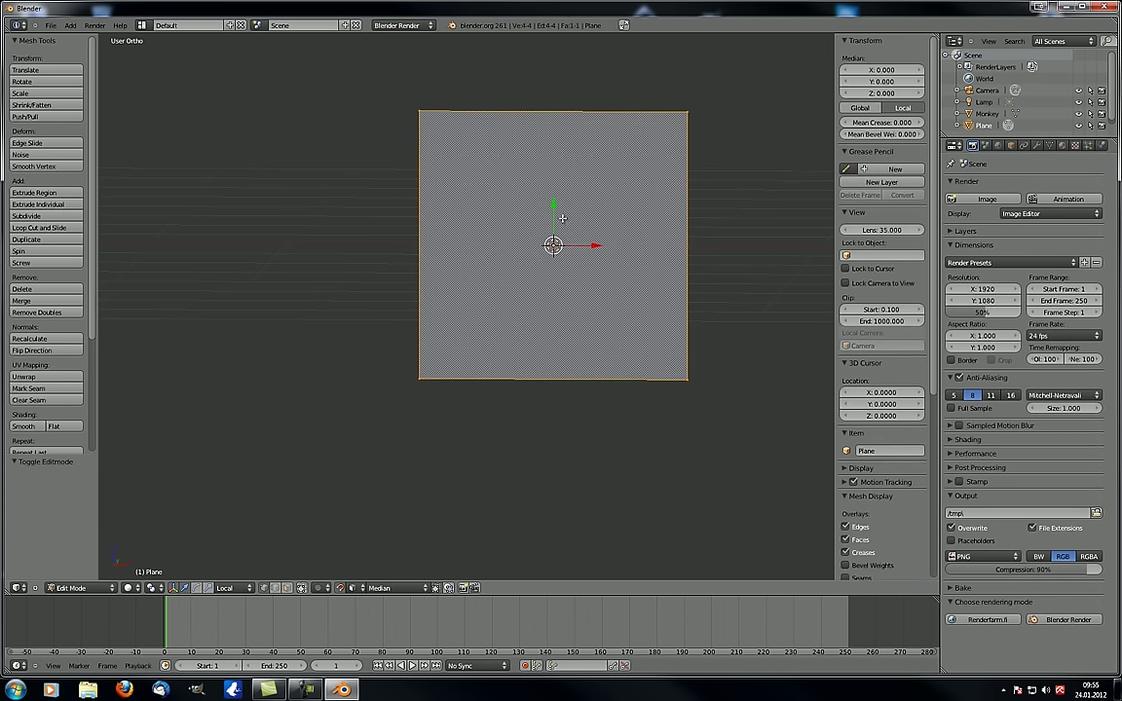
key(KP_1)
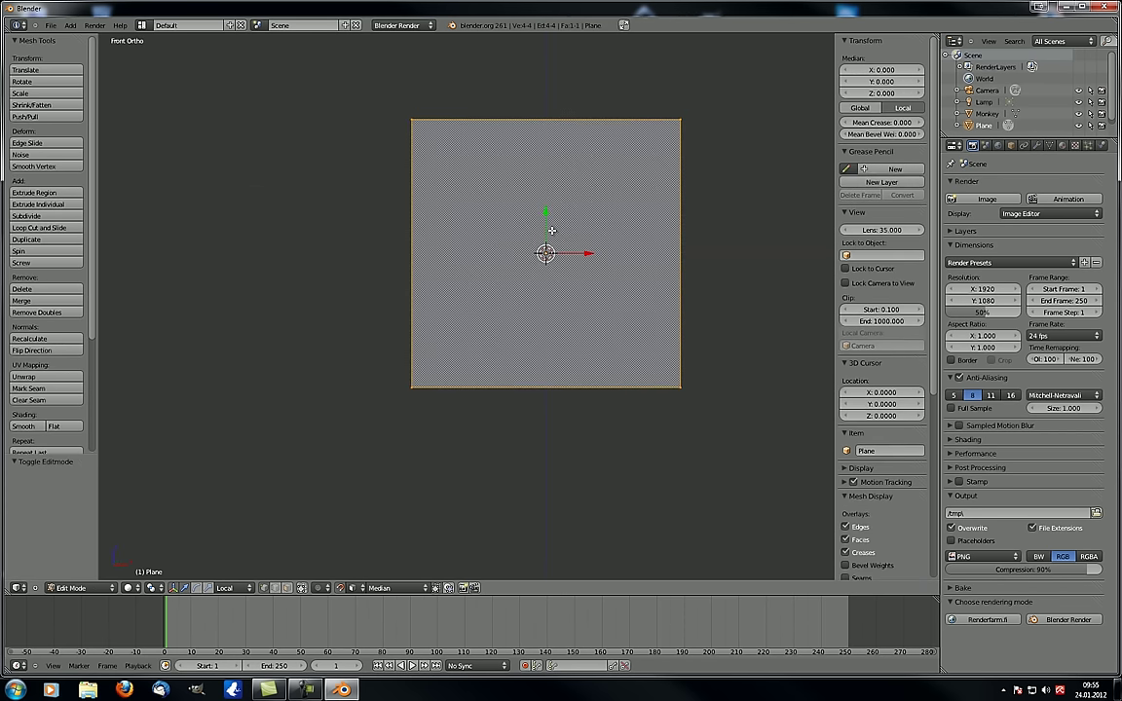
right_click(371, 115)
shift+right_click(389, 358)
key(s)
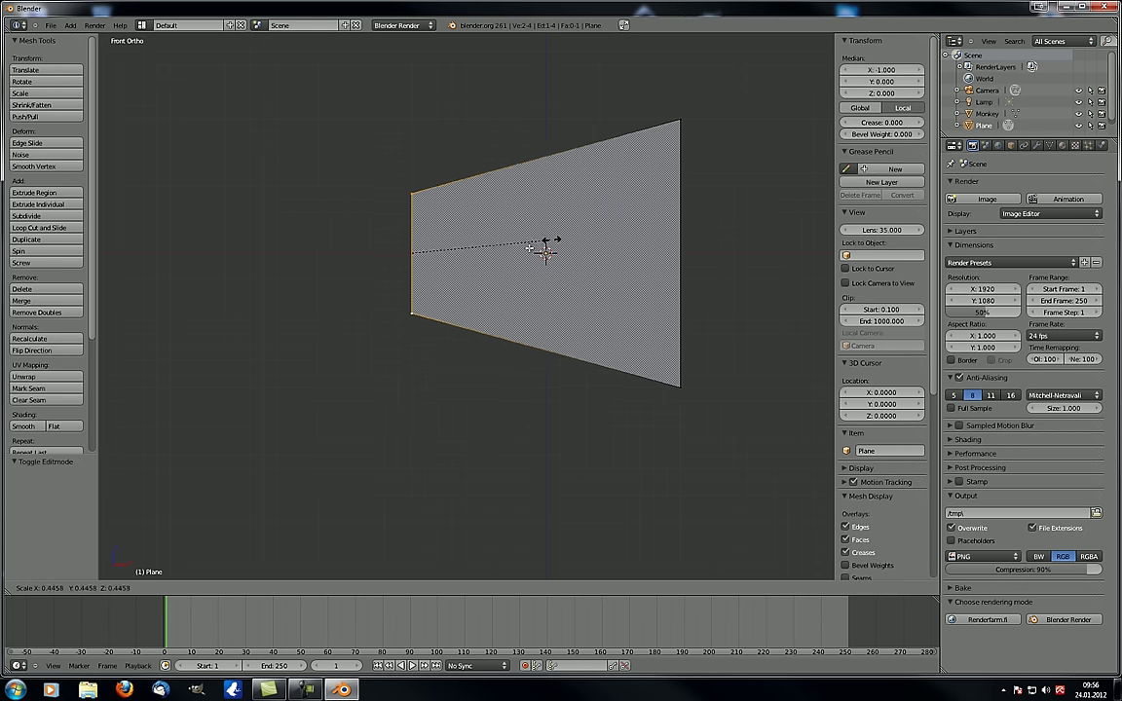
click(453, 250)
Select the whole tapered plane and move it -3.481 along the X axis, away from the 3D cursor
key(a)
key(a)
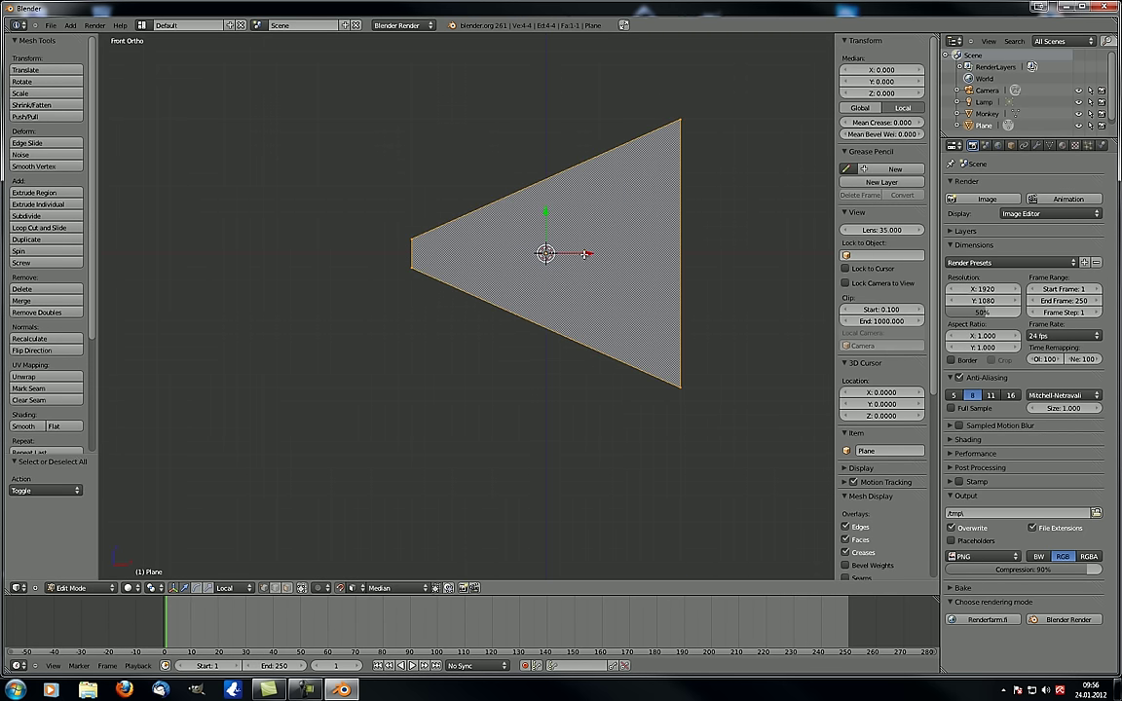
drag(584, 254, 115, 258)
shift+middle_drag(376, 248, 516, 230)
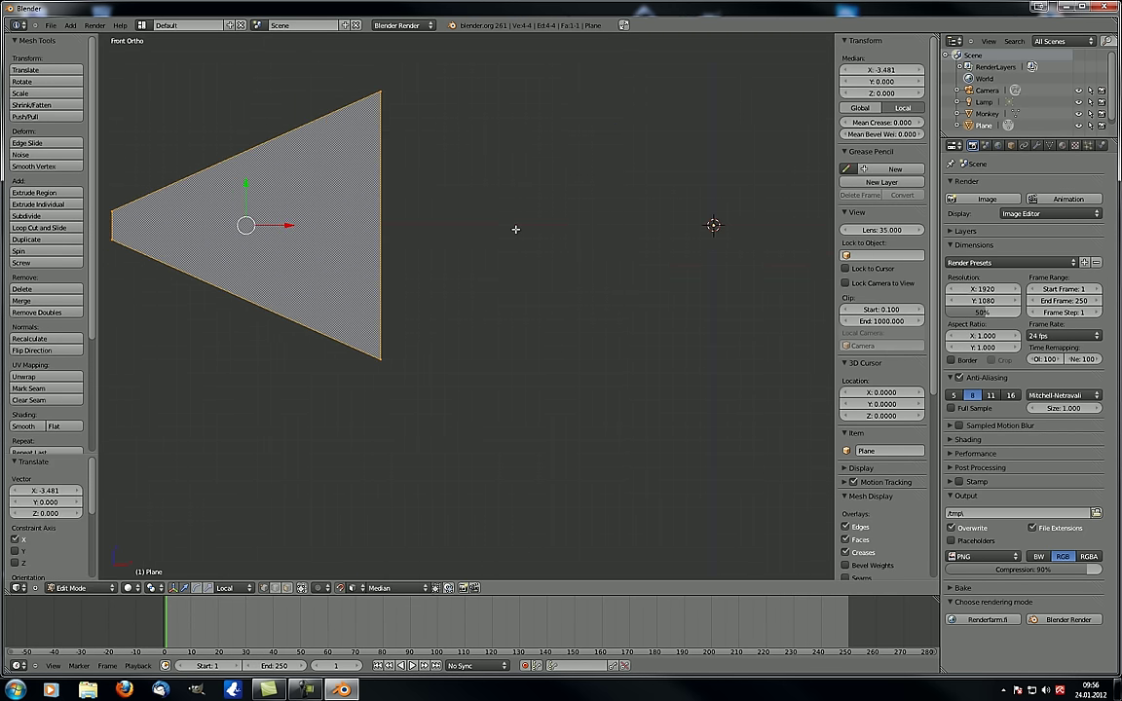
Try the Screw tool on the tapered plane
scroll(515, 229, down, 2)
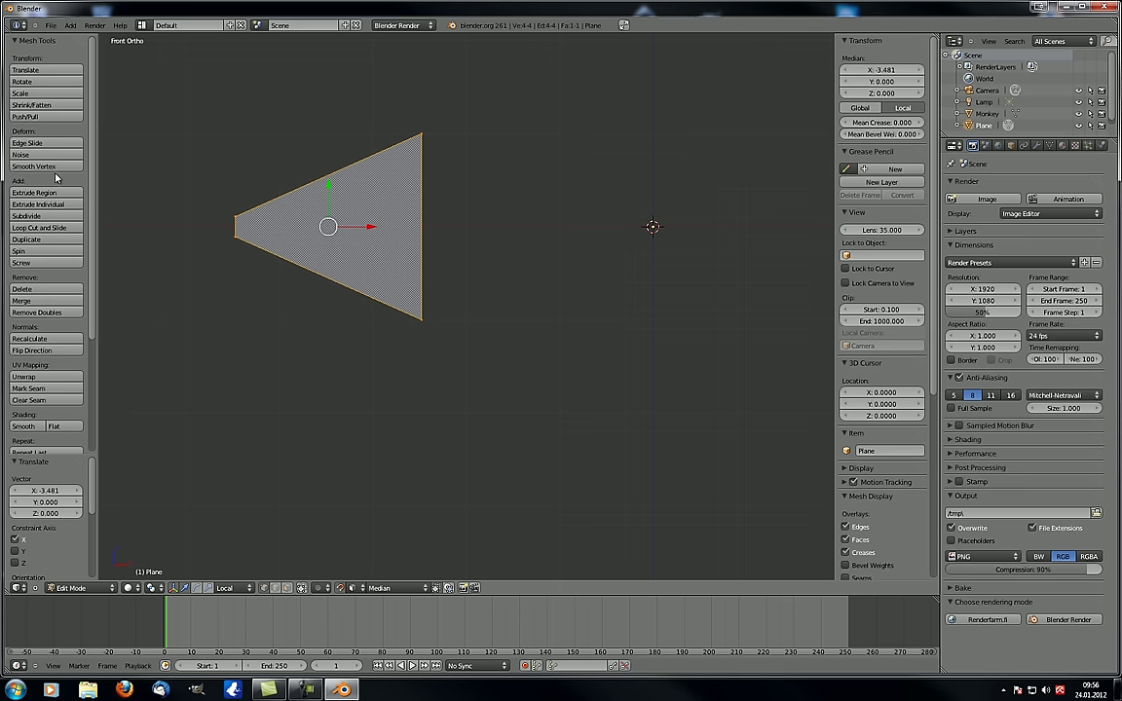
click(51, 263)
scroll(431, 278, up, 3)
shift+middle_drag(424, 216, 441, 260)
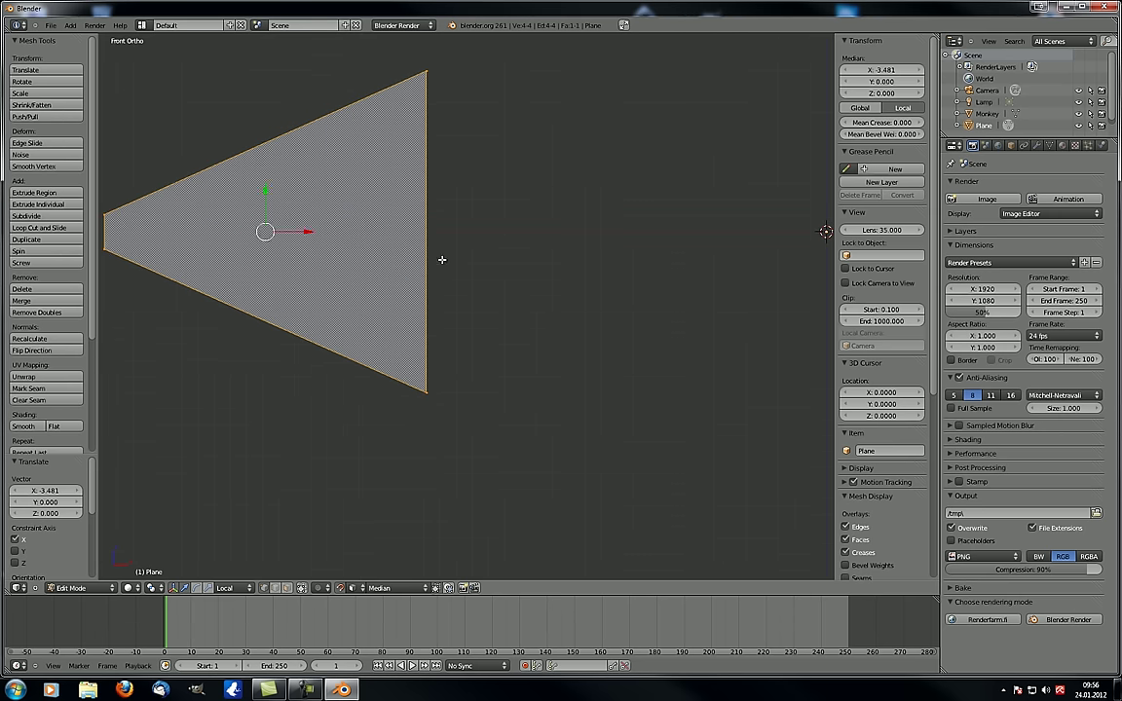
Duplicate the tapered plane's wide vertical edge and move the copy 2.092 along the X axis, close to the 3D cursor
right_click(437, 402)
shift+right_click(444, 66)
key(shift+d)
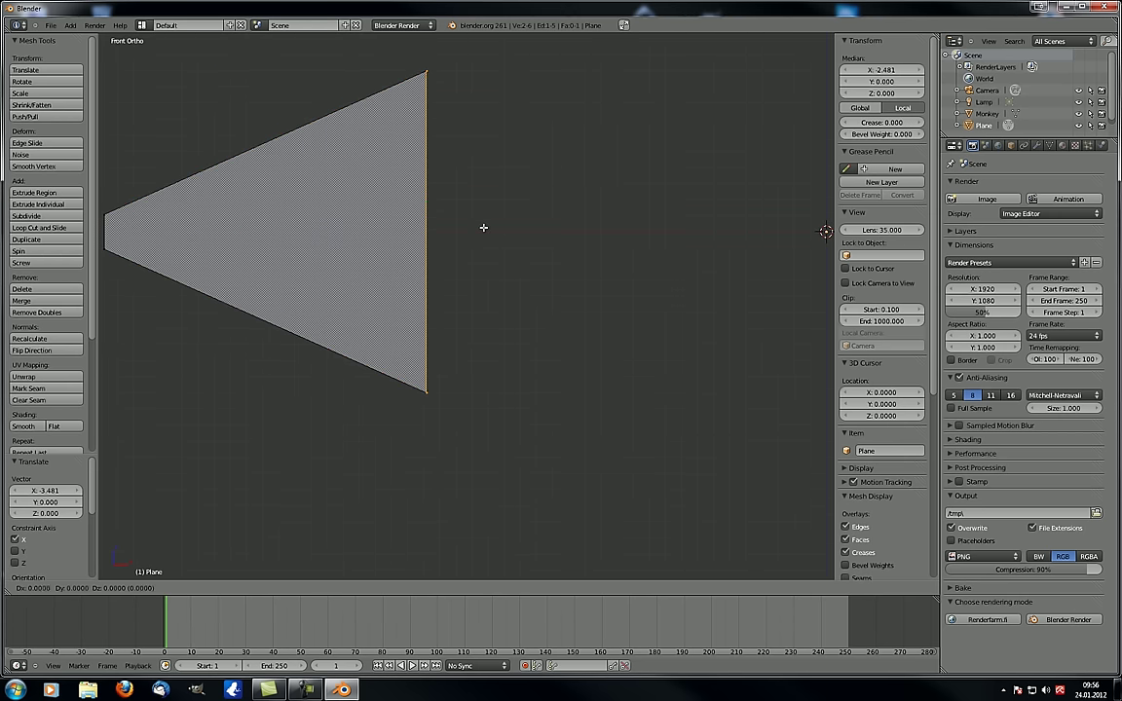
click(483, 228)
drag(468, 232, 794, 239)
Scale the duplicated vertical edge up to about 1.55 times its length
scroll(731, 244, down, 4)
shift+middle_drag(672, 280, 439, 267)
key(s)
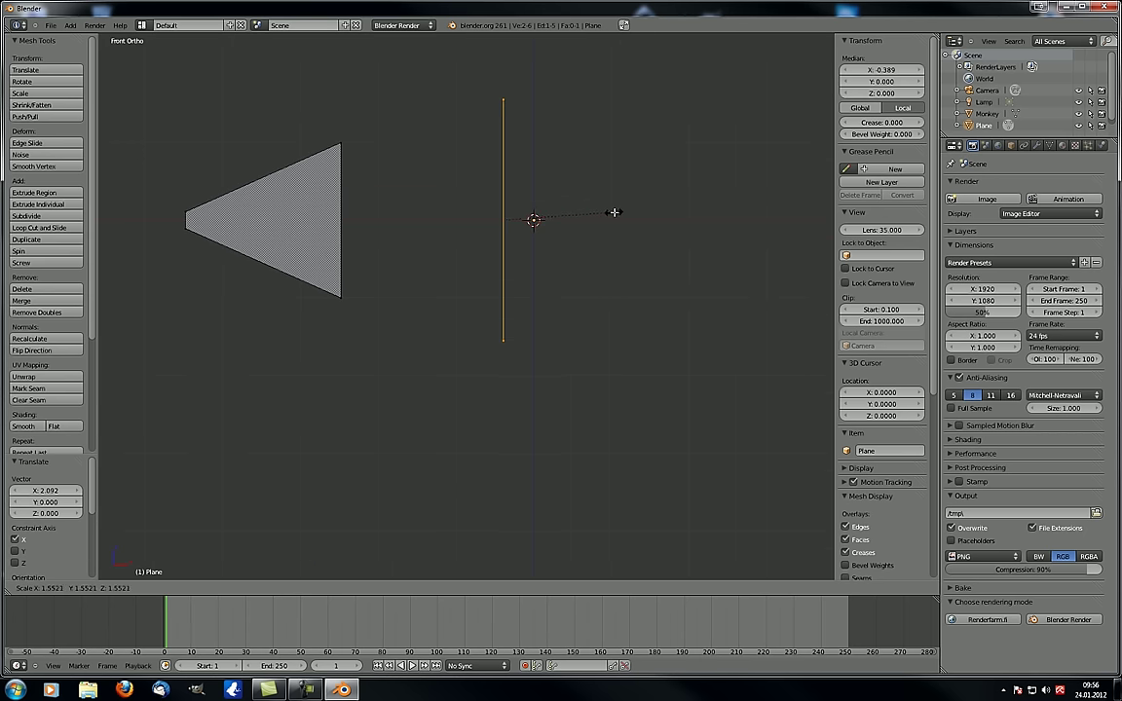
click(612, 212)
Try the Screw tool on the whole mesh with 9 steps and 1 turn, and undo it
scroll(589, 301, down, 5)
key(a)
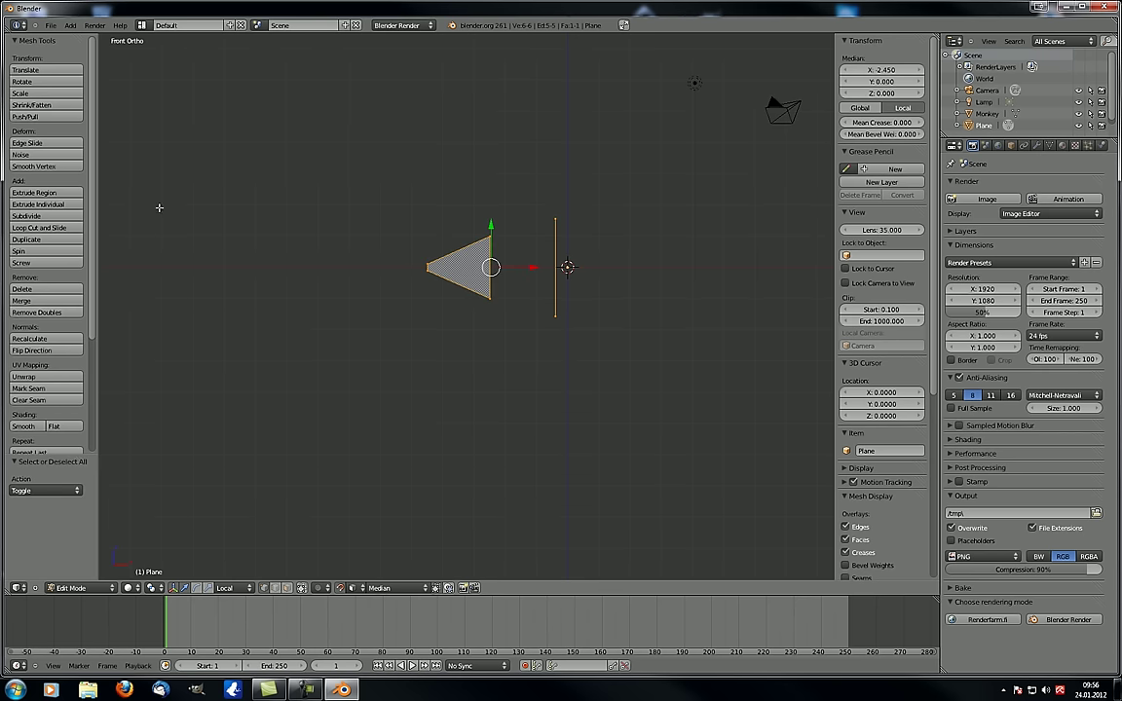
click(46, 263)
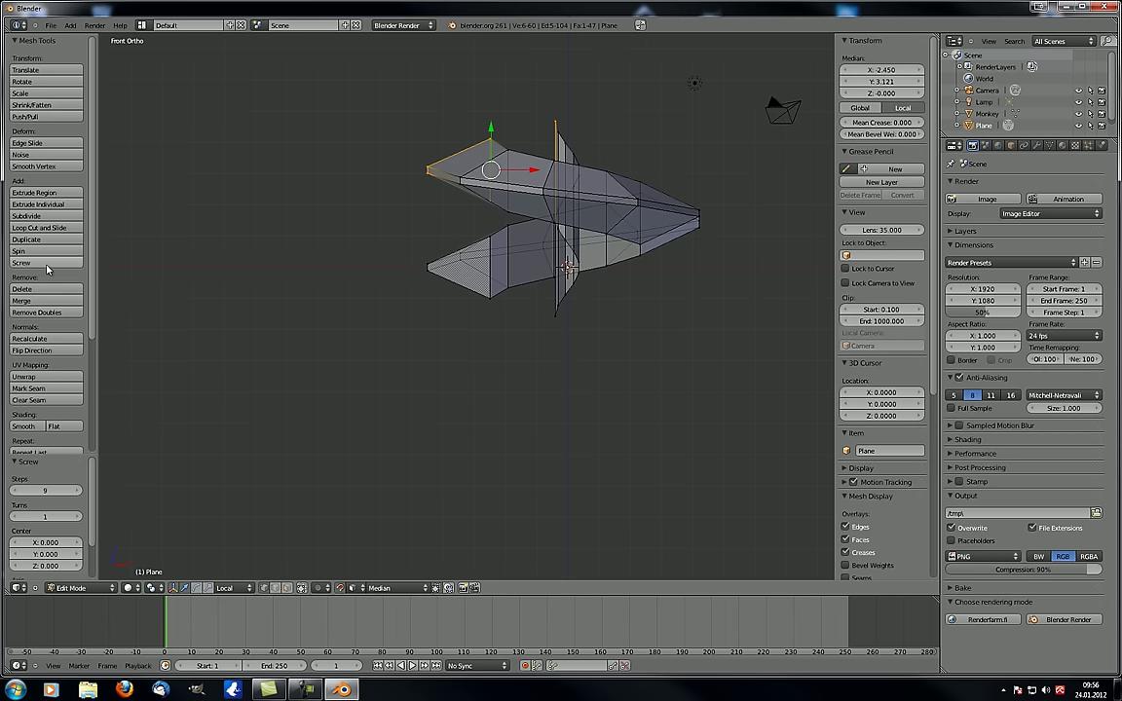
shift+middle_drag(458, 266, 378, 367)
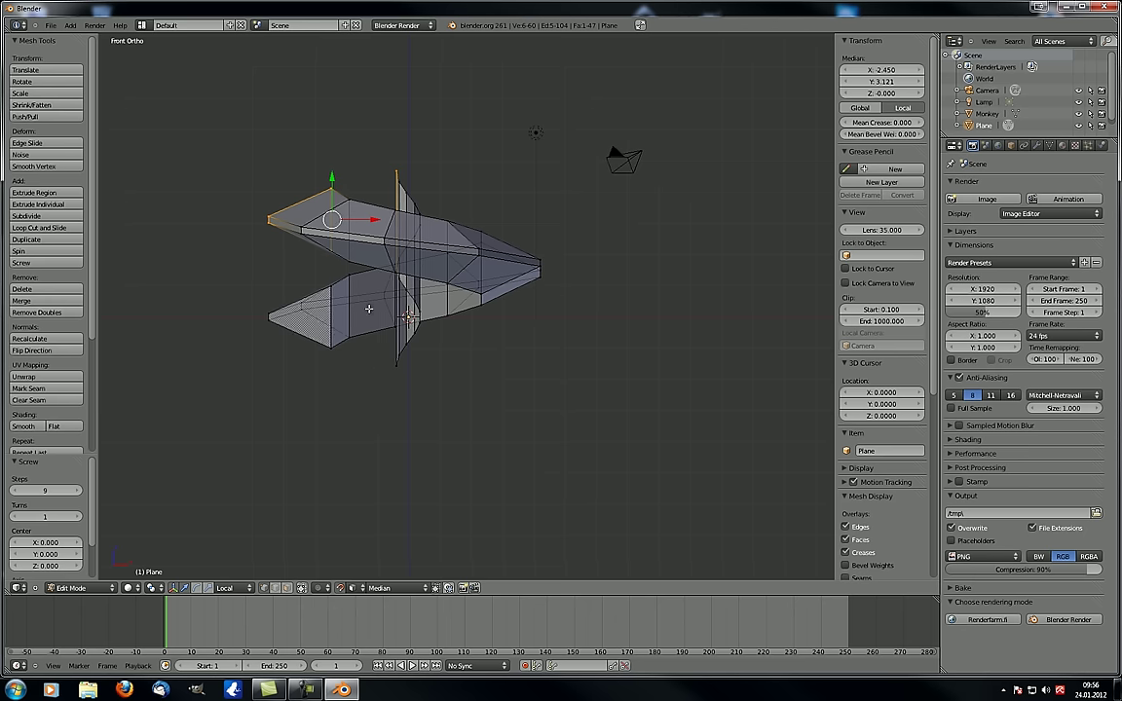
key(ctrl+z)
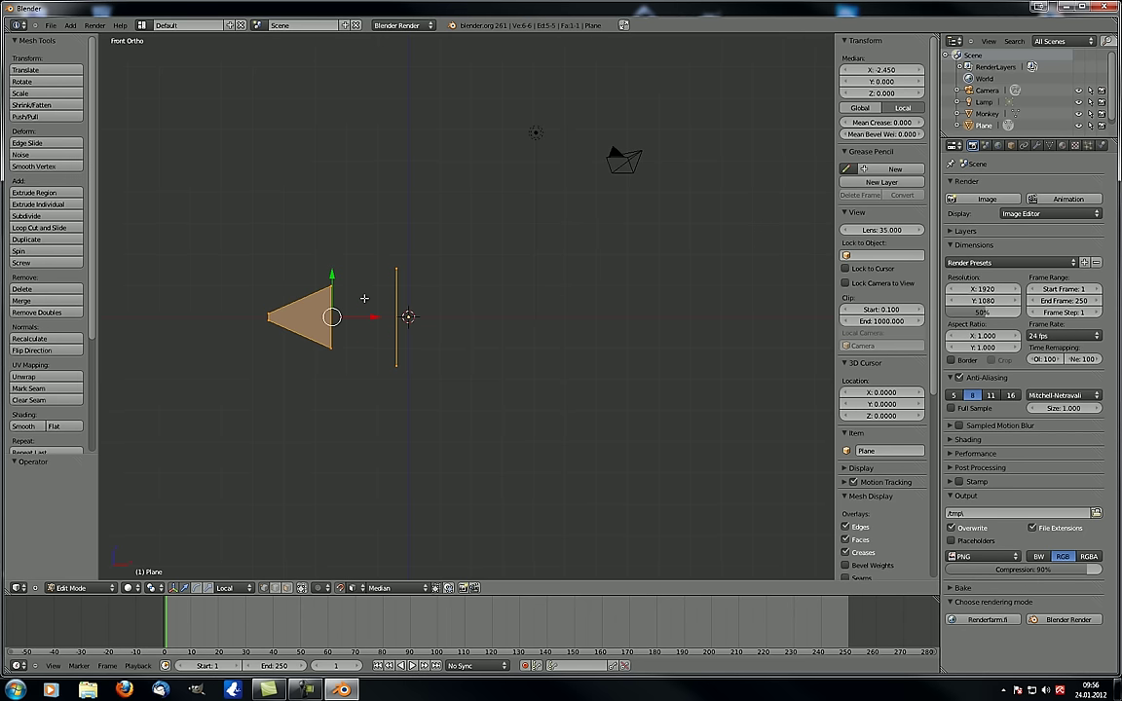
Apply the plane's rotation in Object Mode and return to Edit Mode
key(Tab)
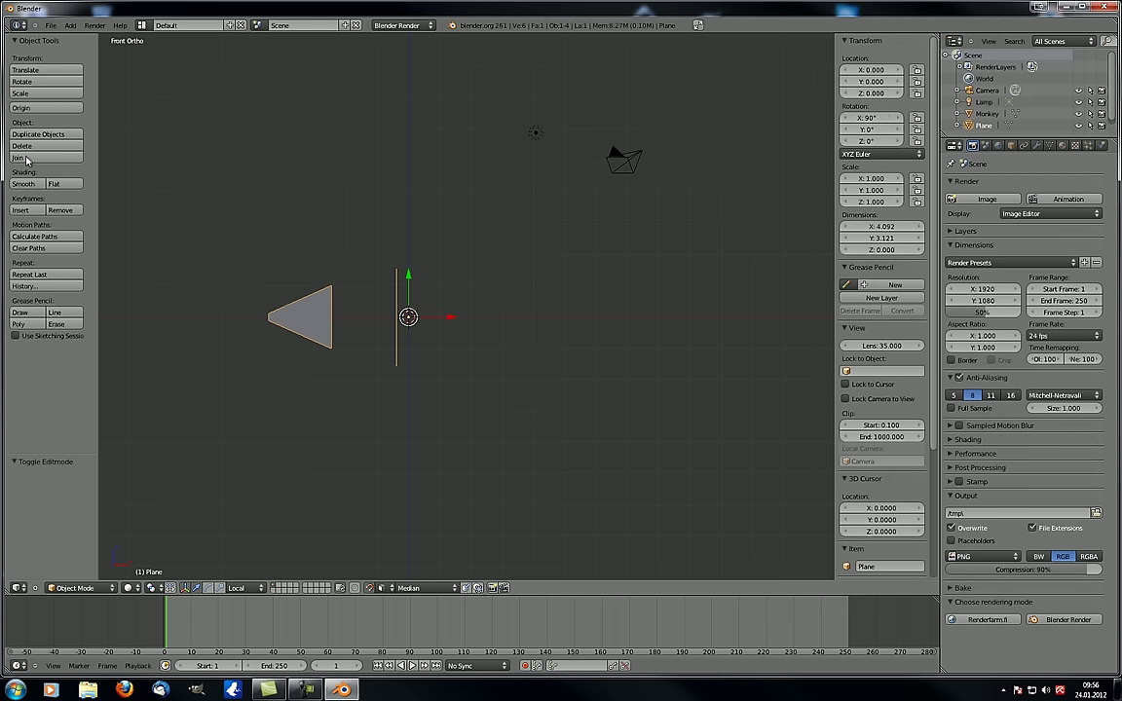
shift+middle_drag(334, 328, 417, 301)
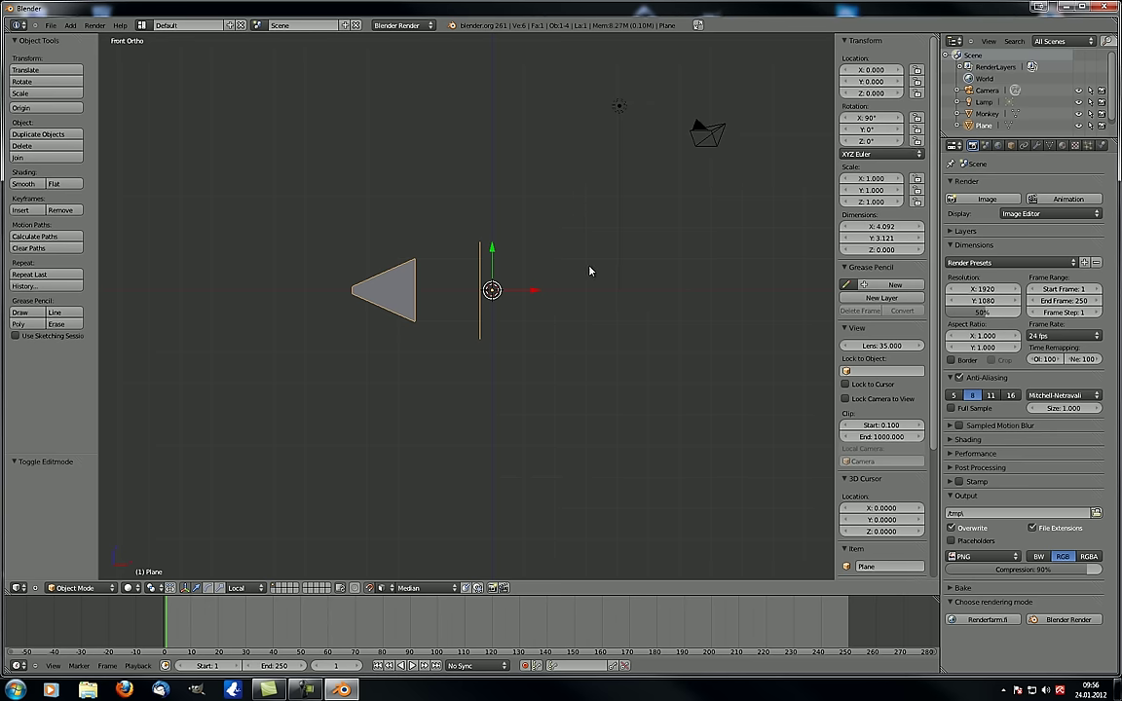
key(ctrl+a)
click(565, 280)
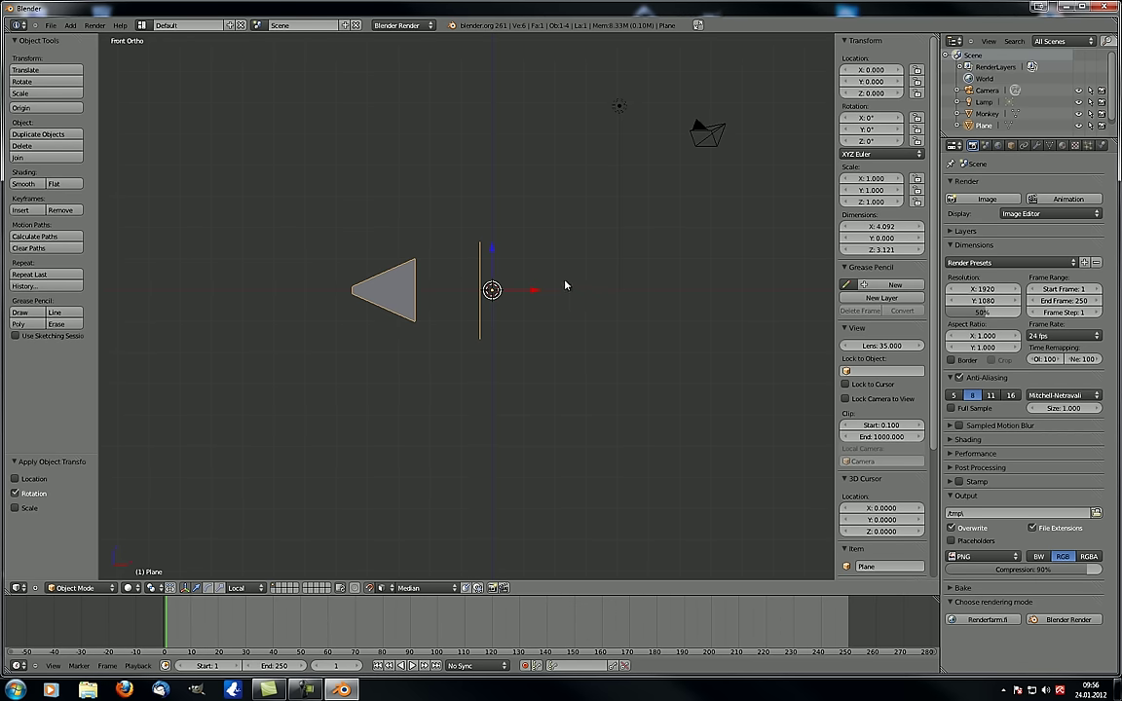
key(Tab)
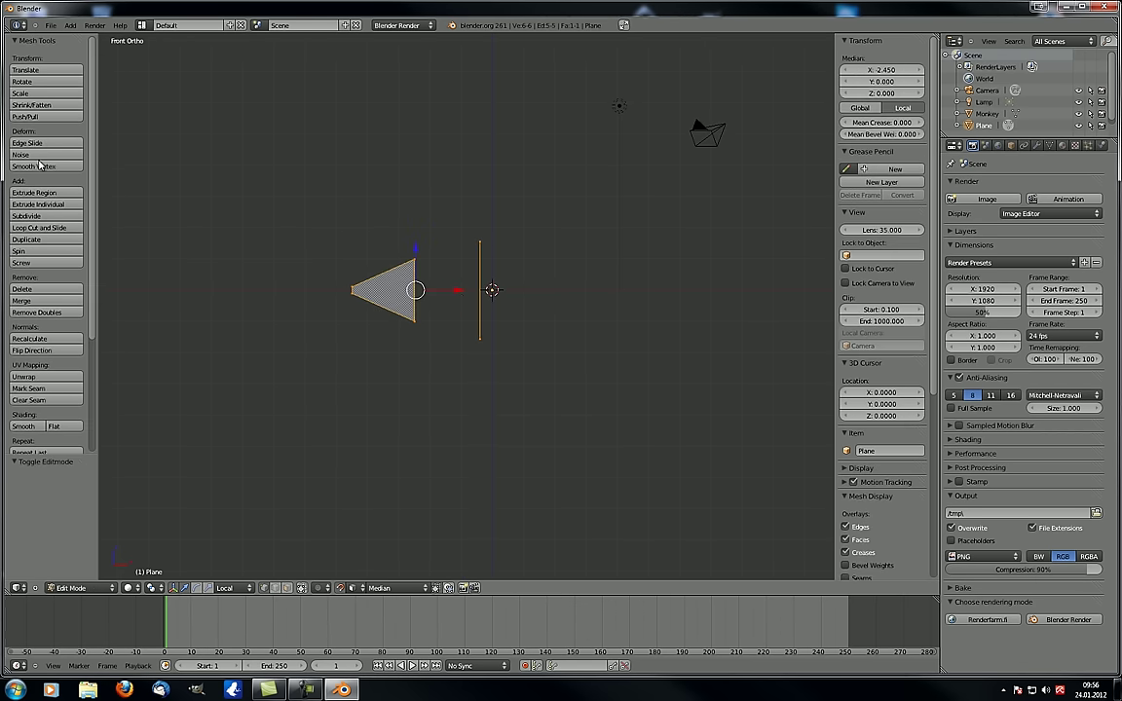
Screw the whole mesh around the 3D cursor with 9 steps and 3 turns
click(41, 262)
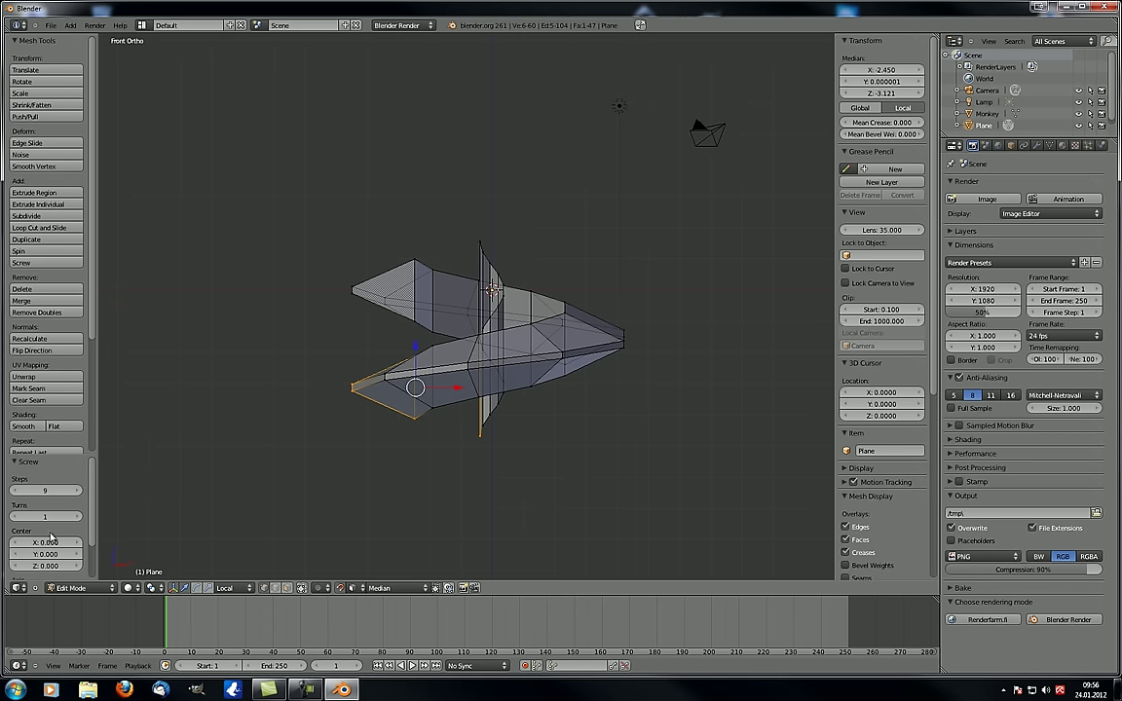
click(79, 518)
click(79, 517)
shift+middle_drag(331, 410, 271, 237)
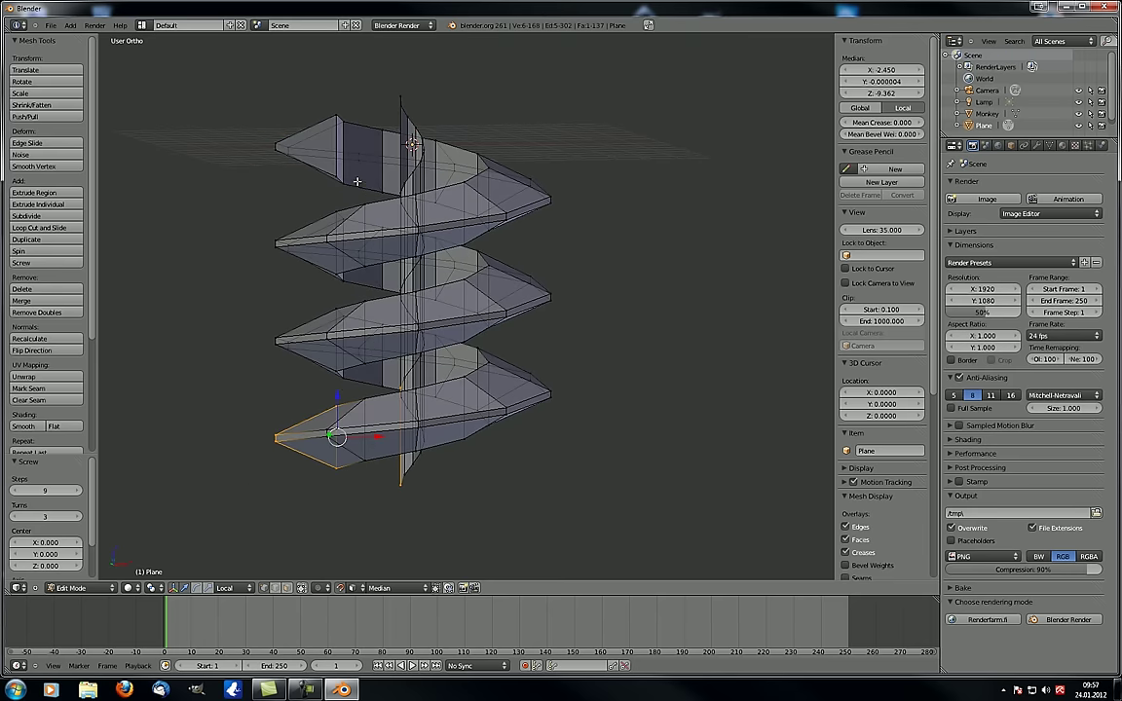
Examine the three-turn spiral and its central column from several angles, from the starting profile to the last turn
scroll(359, 182, up, 2)
shift+middle_drag(346, 164, 441, 261)
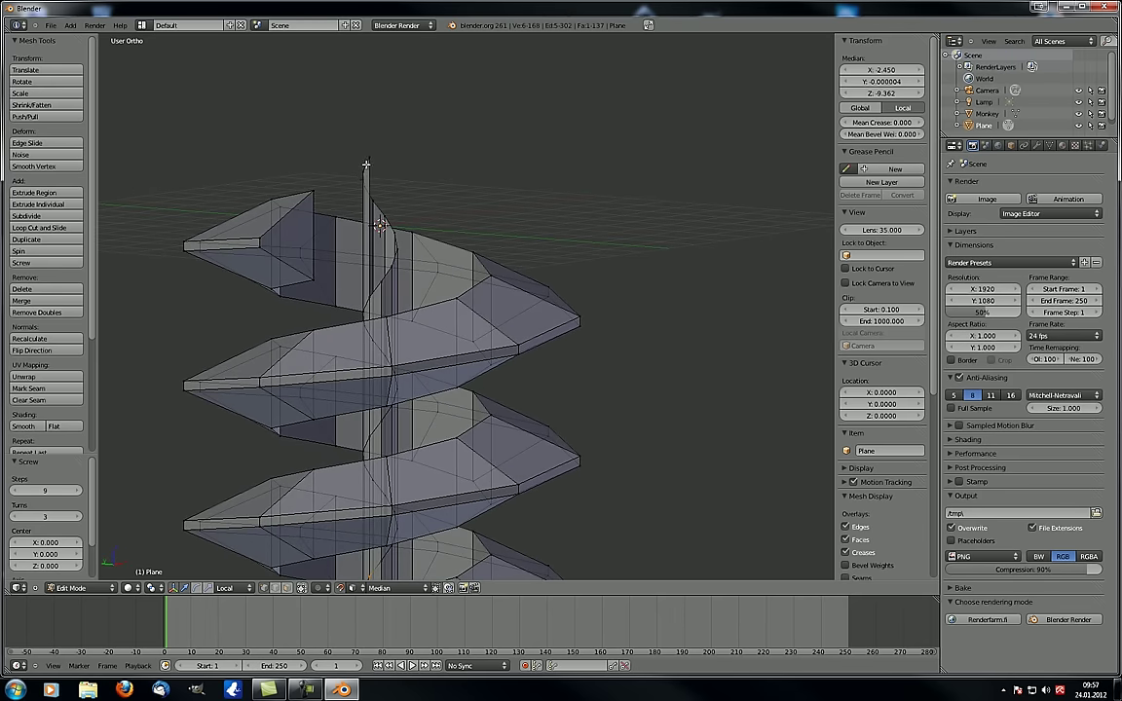
middle_drag(348, 274, 281, 282)
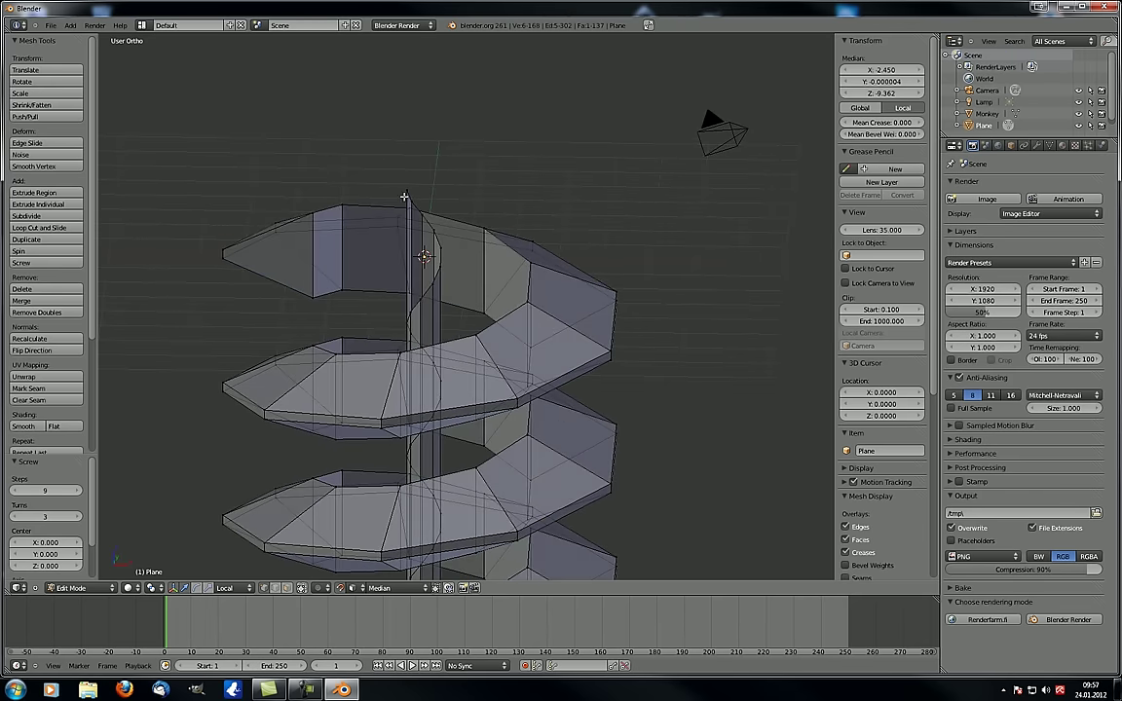
middle_drag(367, 265, 390, 238)
scroll(309, 176, down, 1)
scroll(462, 226, up, 8)
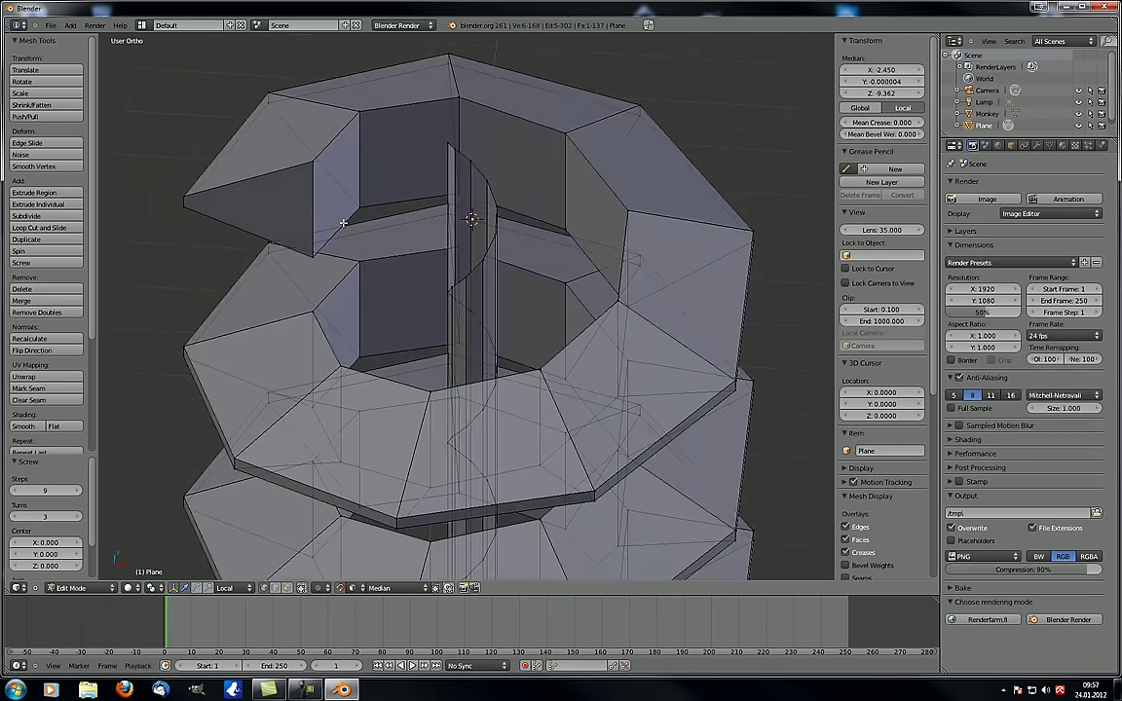
shift+middle_drag(518, 278, 466, 200)
scroll(570, 80, down, 1)
scroll(569, 80, down, 6)
scroll(468, 153, down, 1)
scroll(376, 157, up, 3)
middle_drag(468, 153, 365, 205)
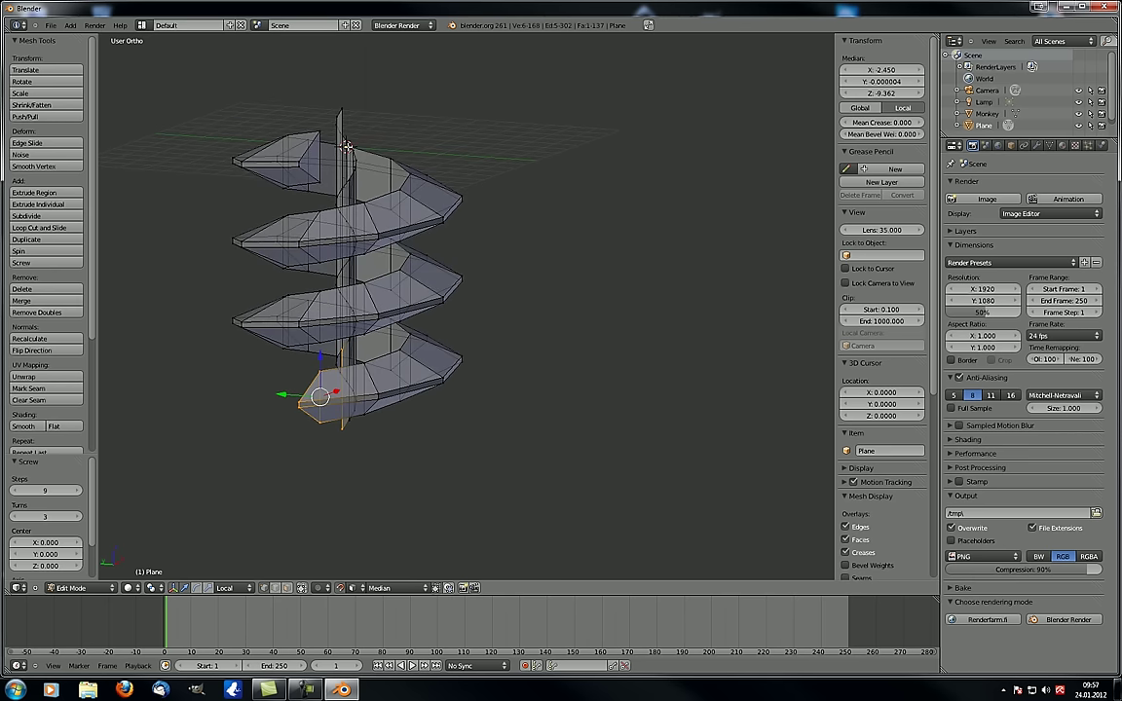
scroll(323, 291, up, 2)
middle_drag(318, 289, 352, 240)
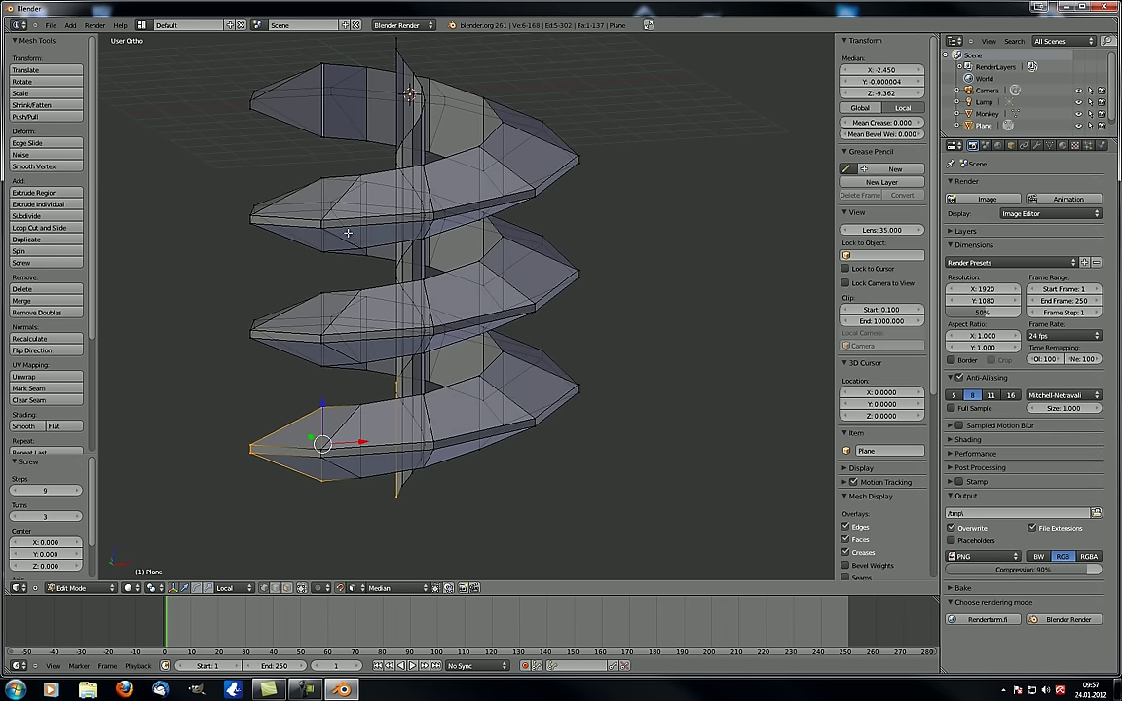
middle_drag(313, 155, 225, 144)
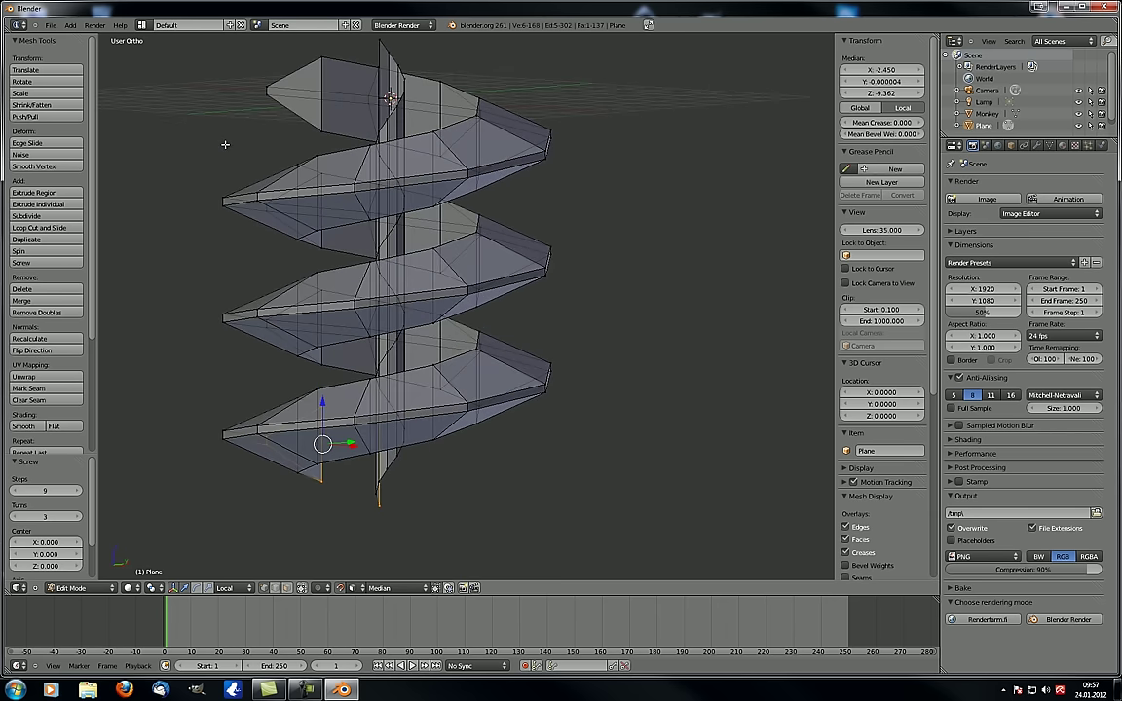
middle_drag(307, 503, 269, 224)
Undo the three-turn screw and bring the flat profile back into front view
key(KP_1)
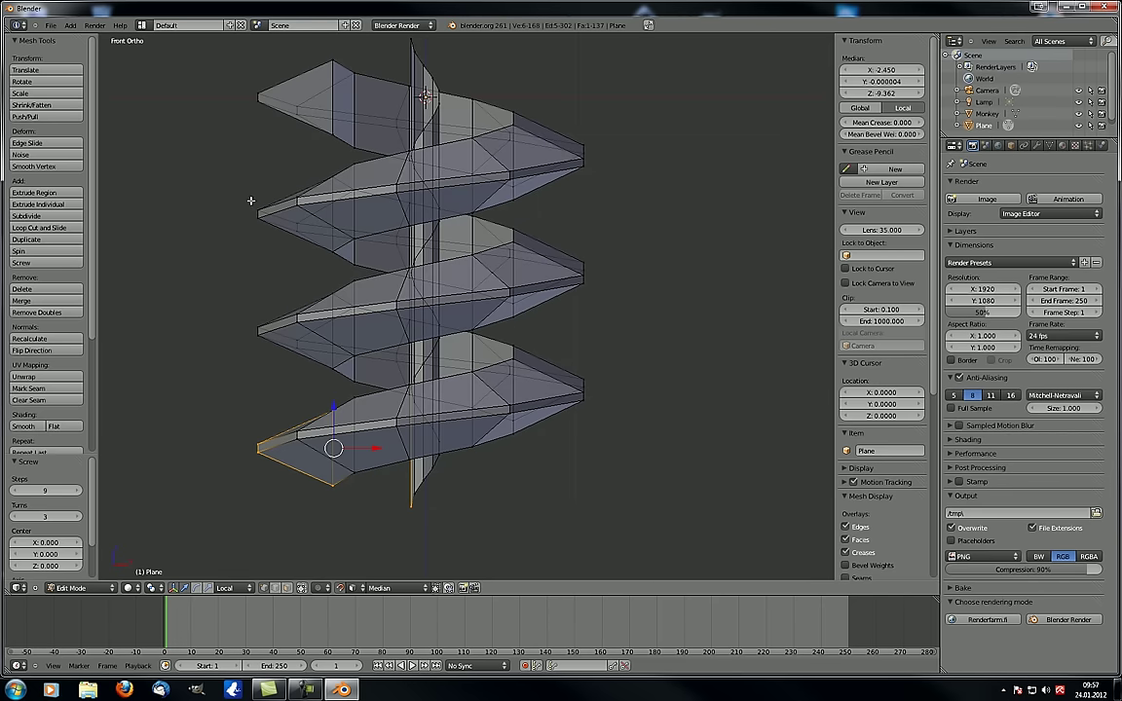
key(ctrl+z)
scroll(328, 112, up, 3)
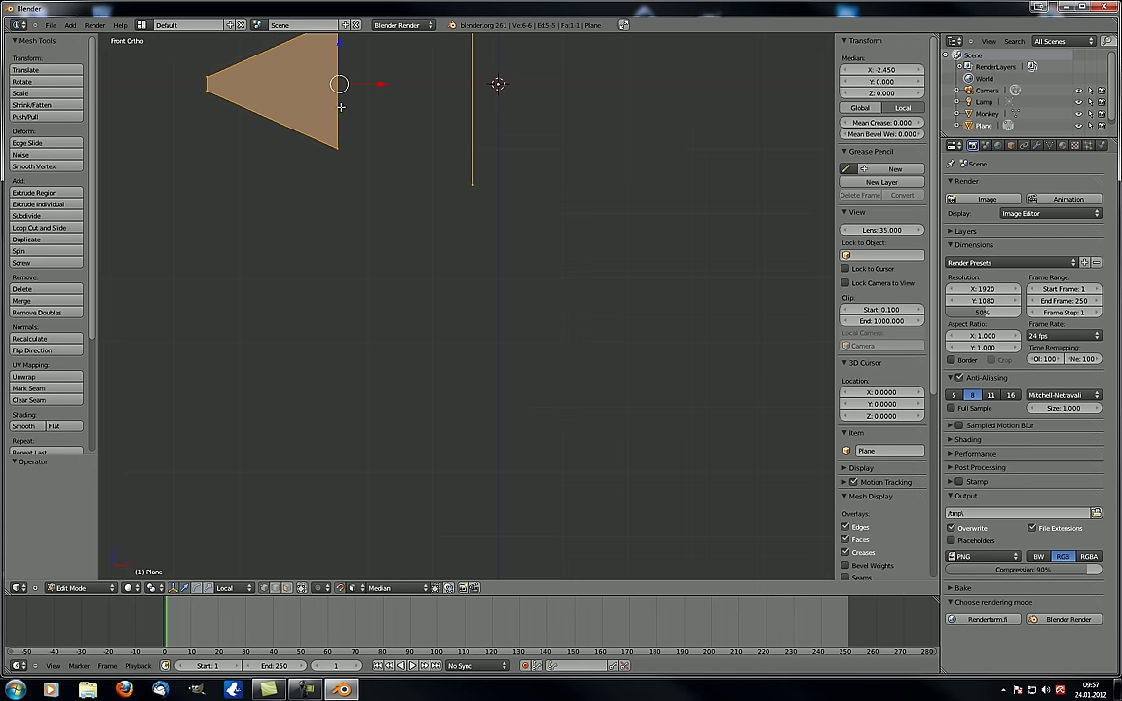
shift+middle_drag(343, 113, 365, 298)
scroll(373, 303, up, 1)
scroll(479, 347, up, 1)
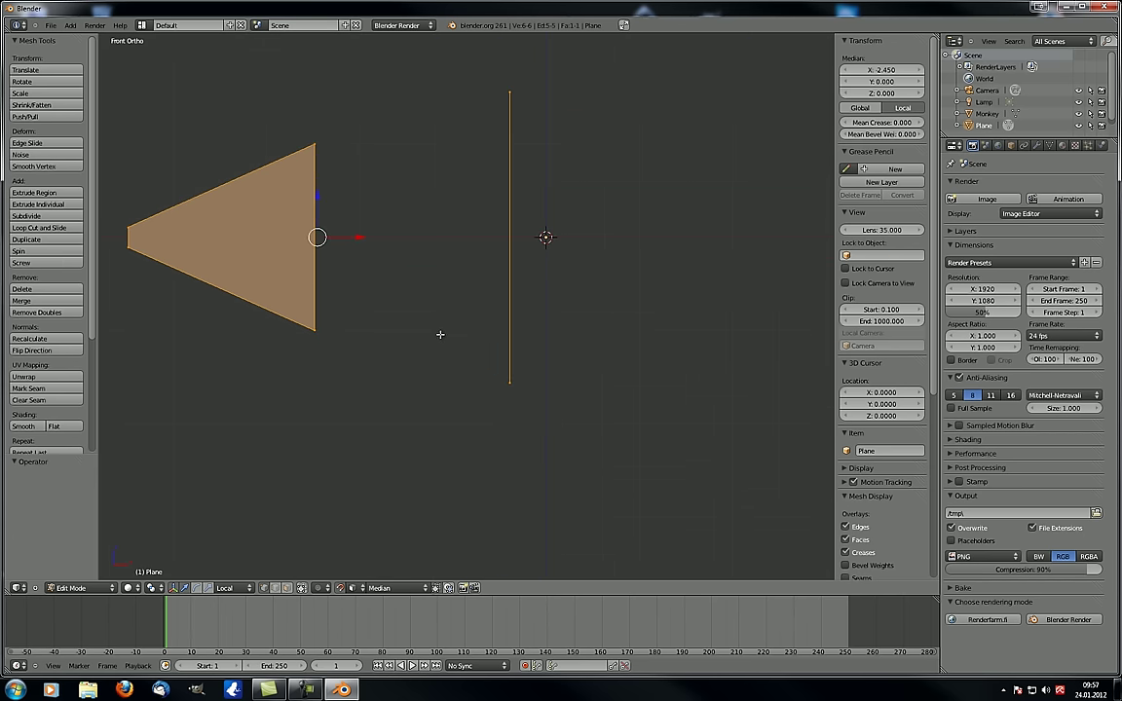
Delete both vertices of the separate vertical edge beside the 3D cursor
key(a)
middle_drag(409, 326, 380, 332)
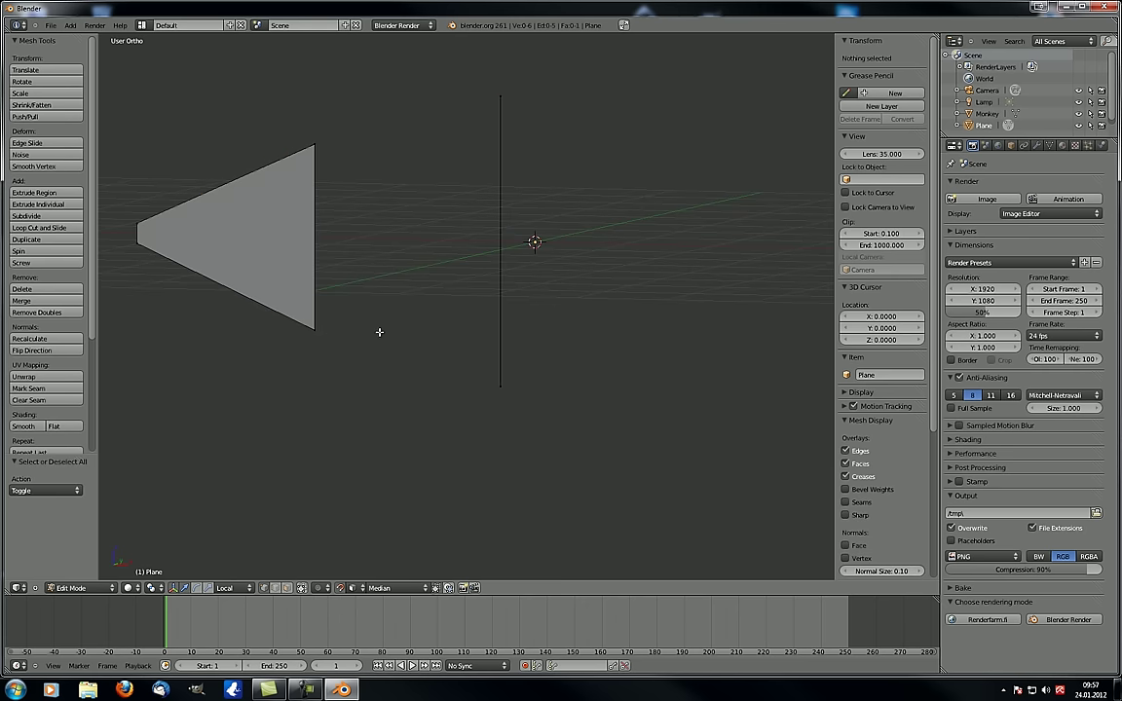
right_click(327, 327)
shift+right_click(322, 154)
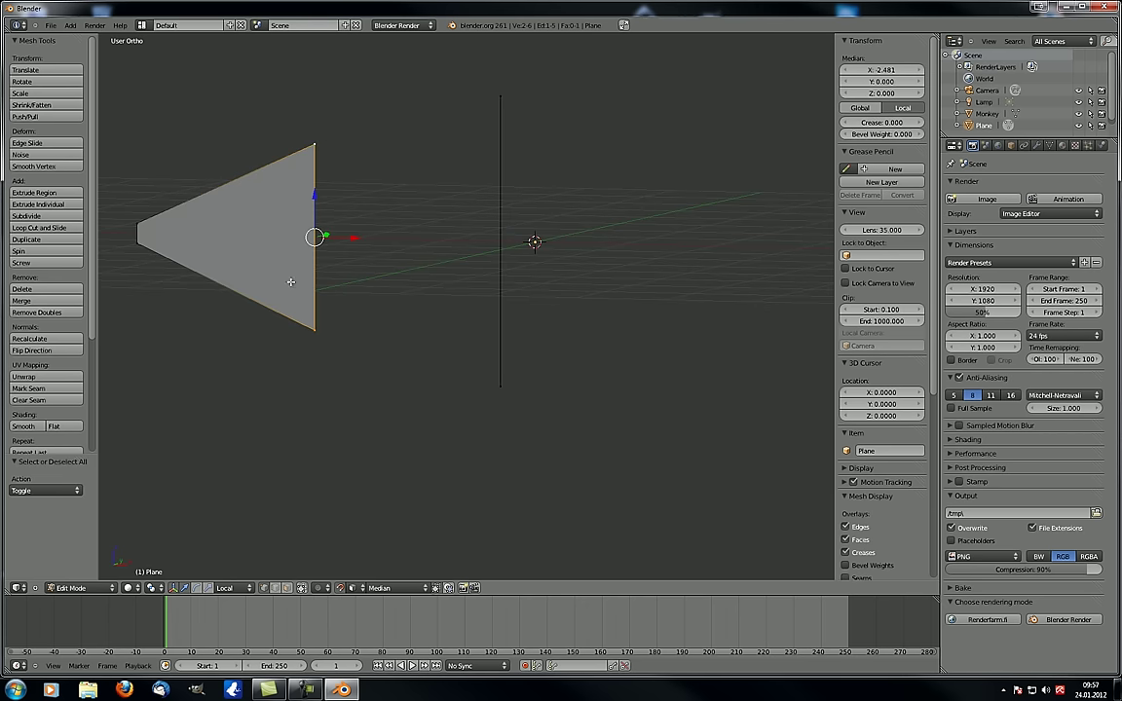
middle_drag(319, 165, 278, 347)
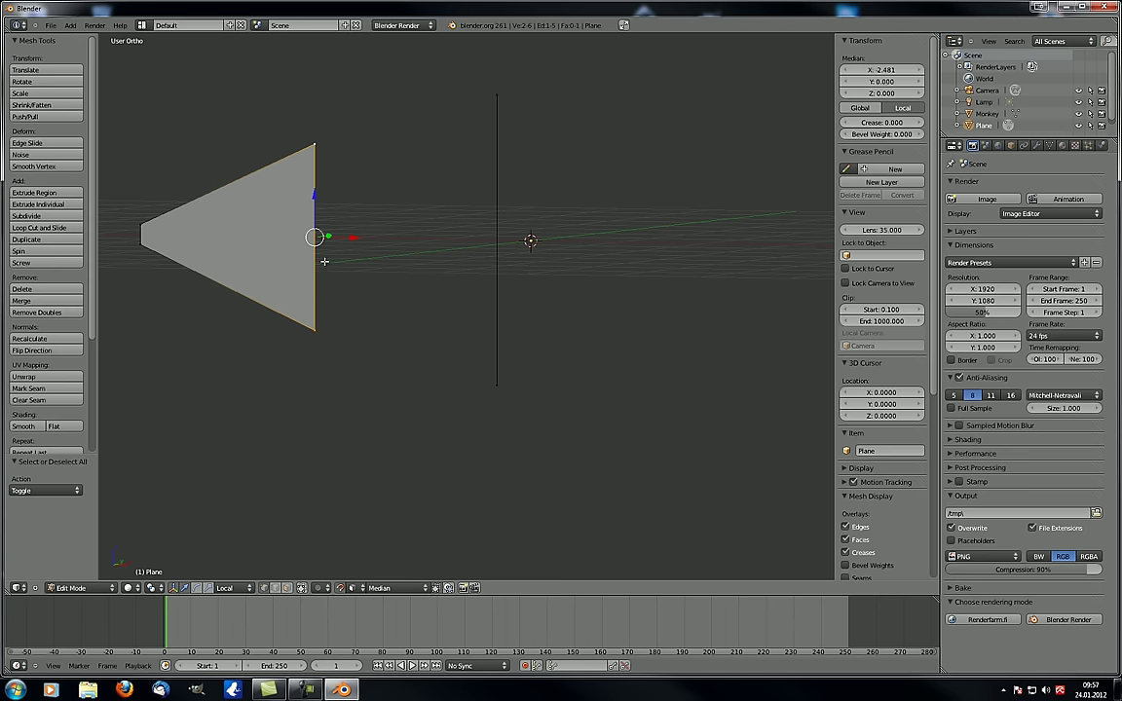
right_click(497, 96)
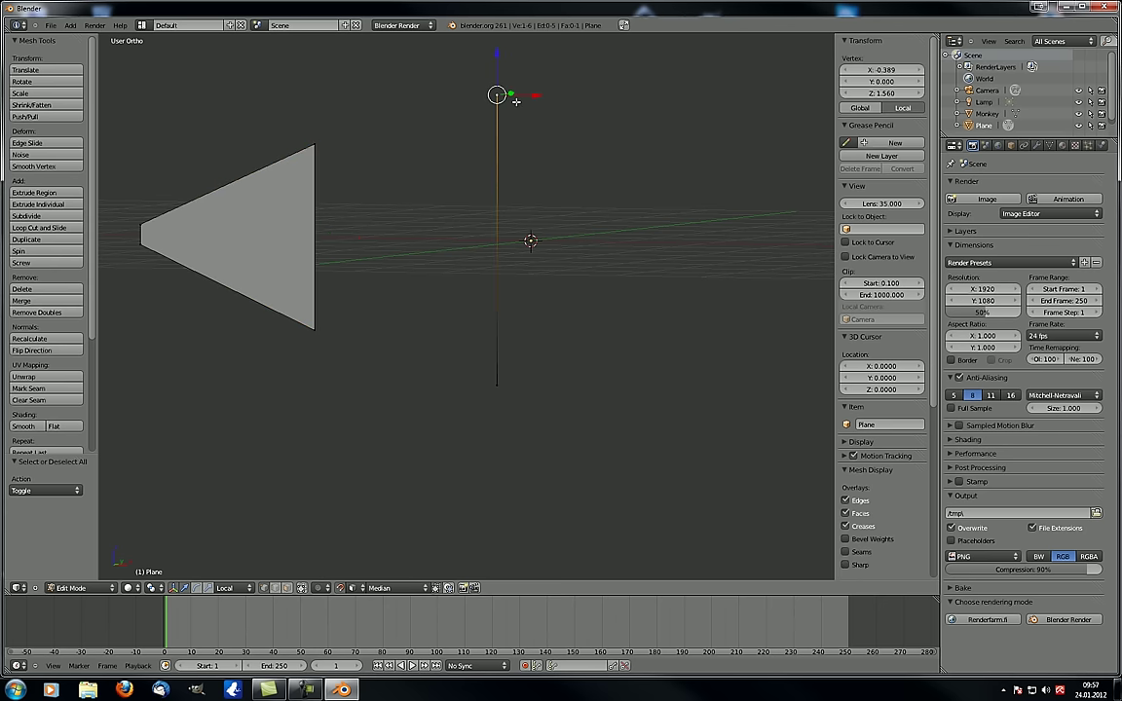
shift+right_click(494, 380)
key(x)
click(483, 350)
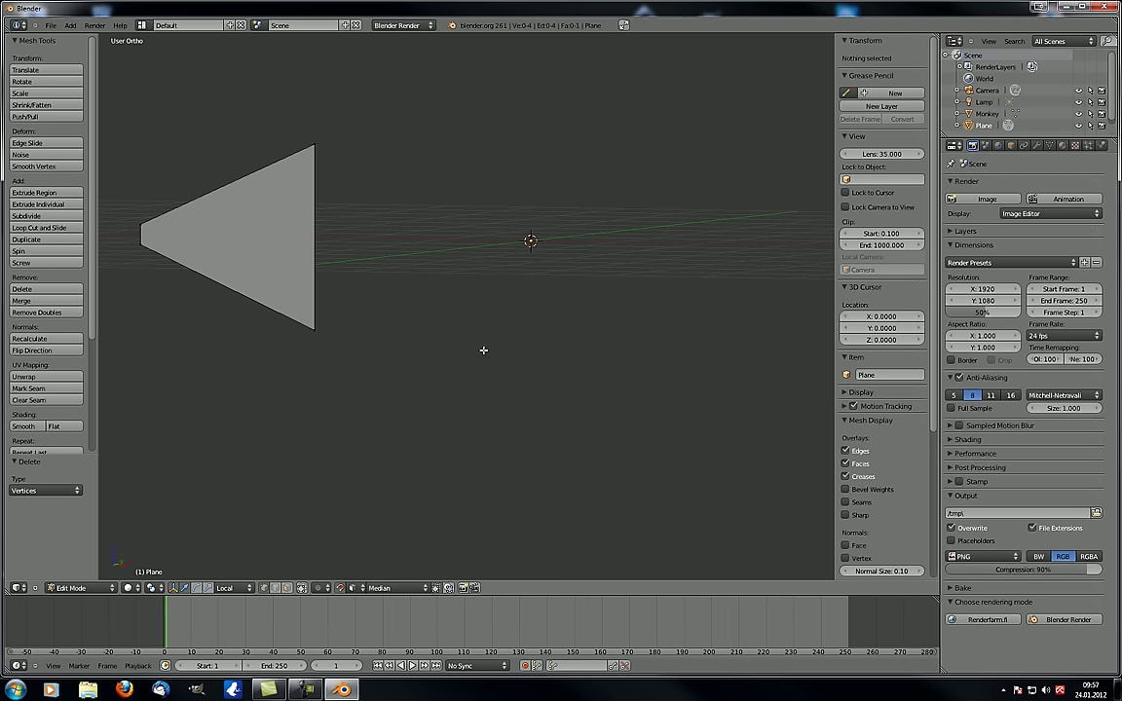
Delete the tapered plane's wide vertical edge using the Edges option, keeping its vertices as an open profile
right_click(315, 328)
shift+right_click(314, 147)
key(x)
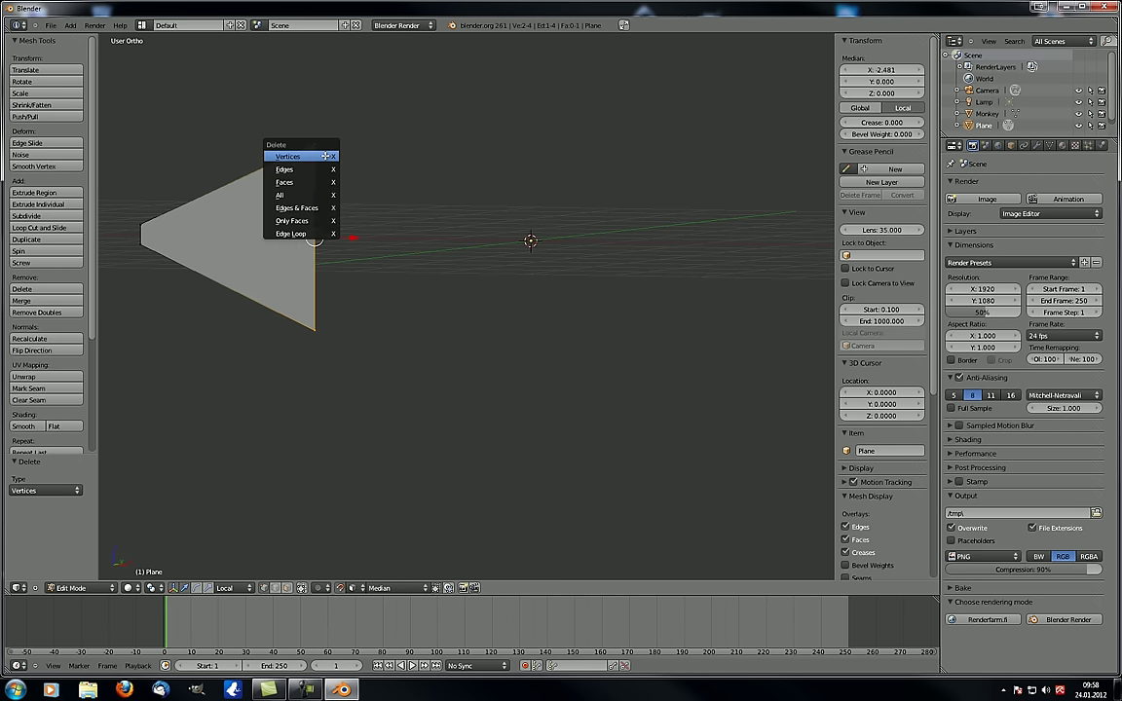
click(326, 167)
Select the whole open profile in front view and screw it with 9 steps and 1 turn
key(KP_1)
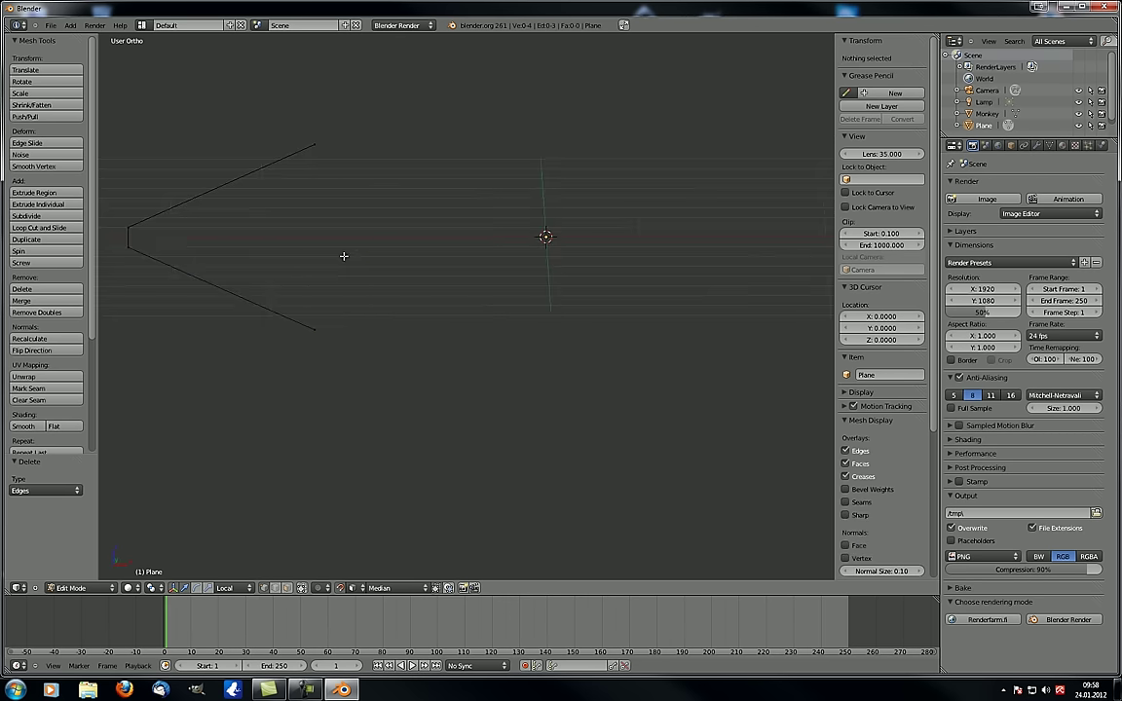
scroll(331, 253, down, 2)
shift+middle_drag(297, 294, 333, 278)
key(a)
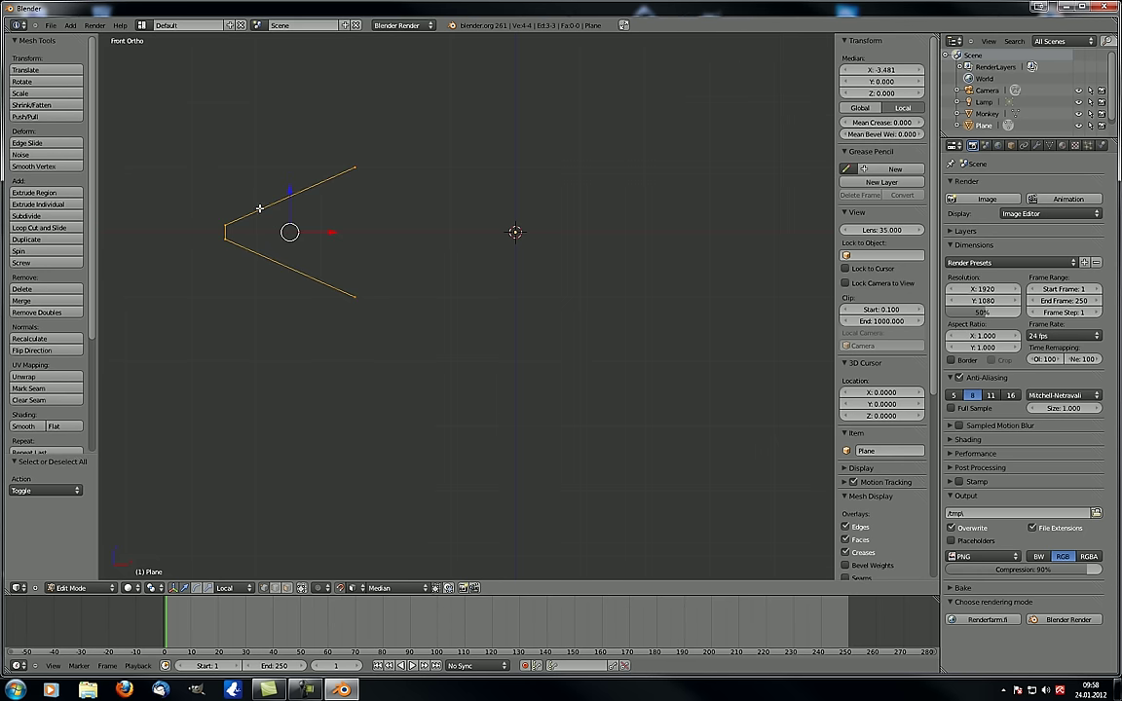
click(39, 263)
middle_drag(200, 276, 292, 288)
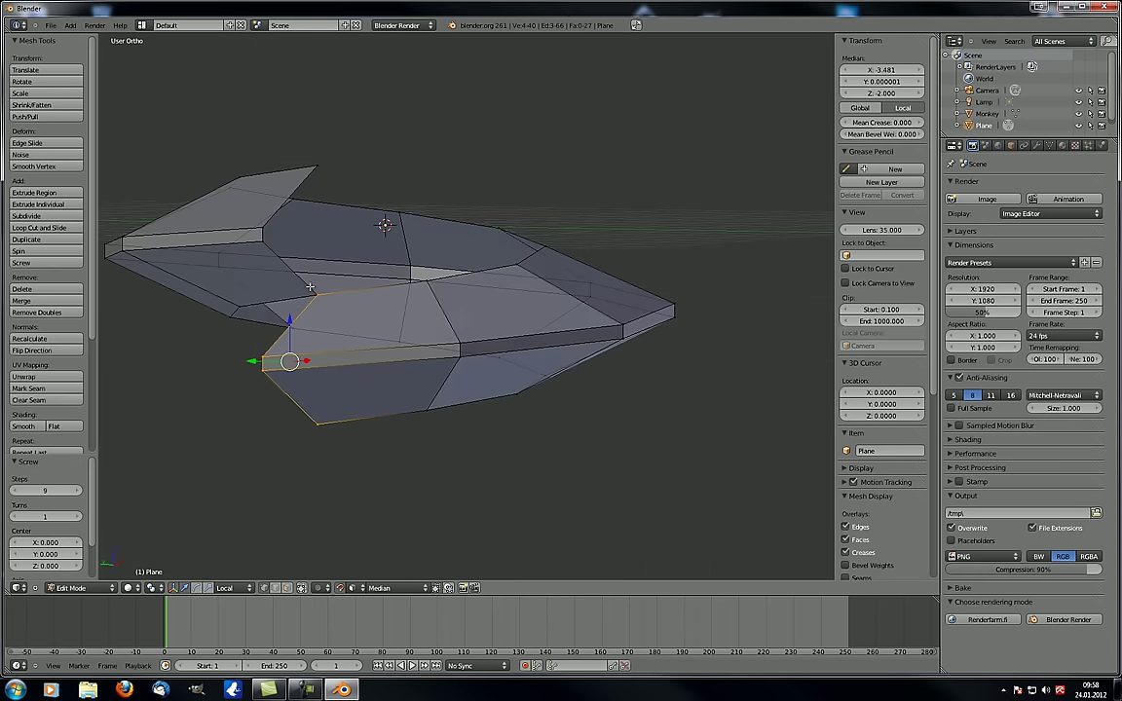
Examine the vertex at the inner edge where the start and end of the screw turn meet
scroll(311, 292, up, 4)
scroll(358, 276, down, 3)
middle_drag(357, 277, 387, 283)
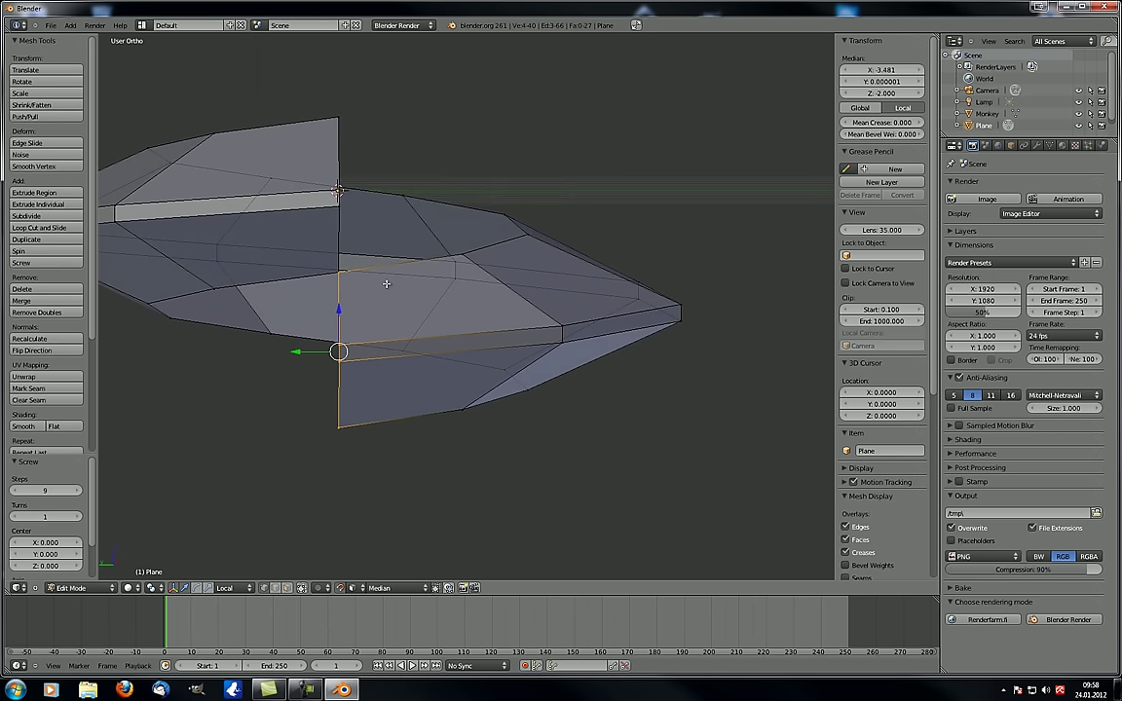
scroll(387, 283, up, 2)
right_click(290, 263)
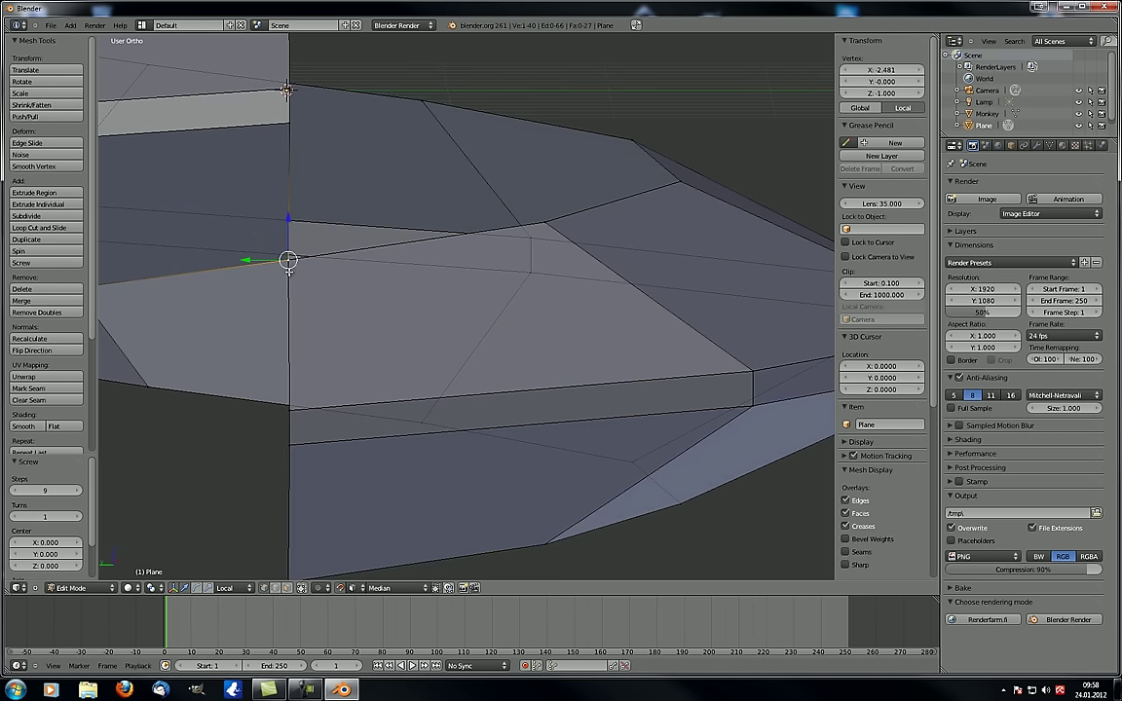
scroll(290, 258, up, 4)
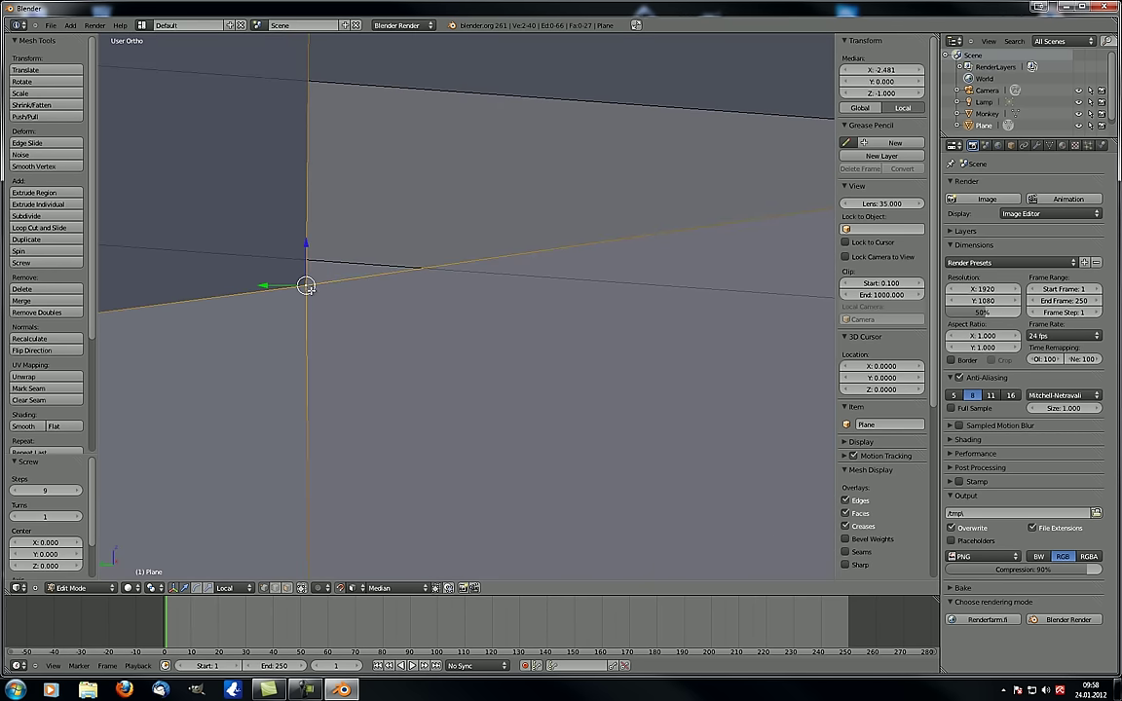
scroll(311, 289, down, 7)
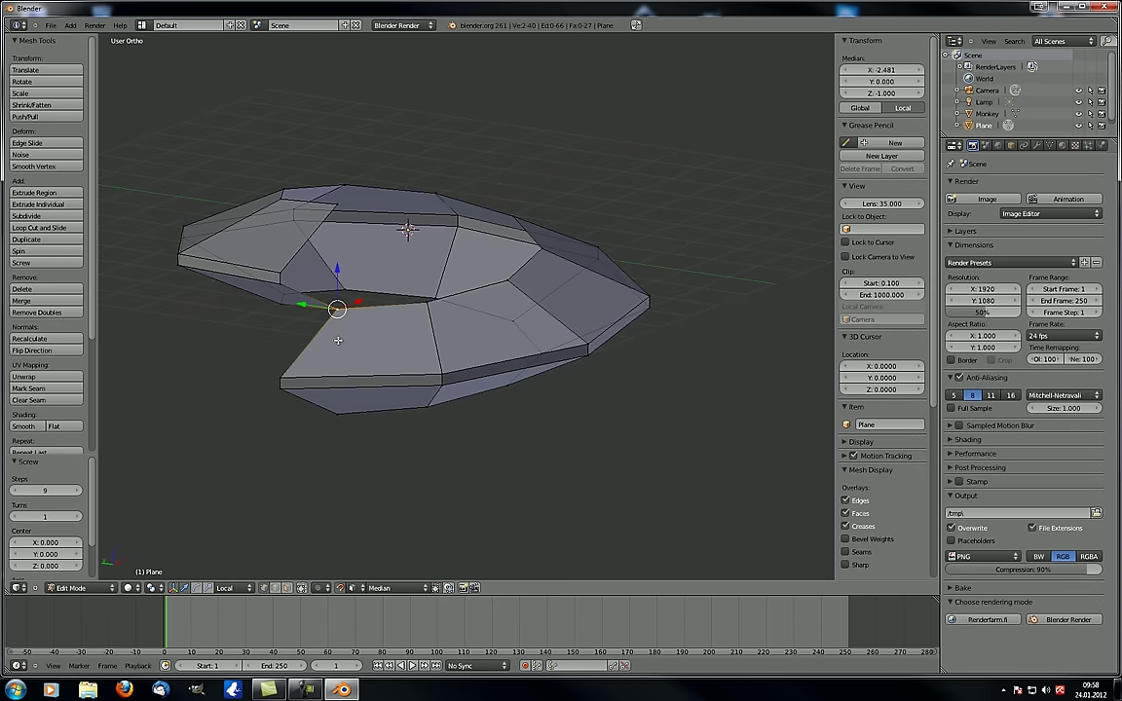
Set the screw's turns to 10 and clear the mesh selection
click(44, 517)
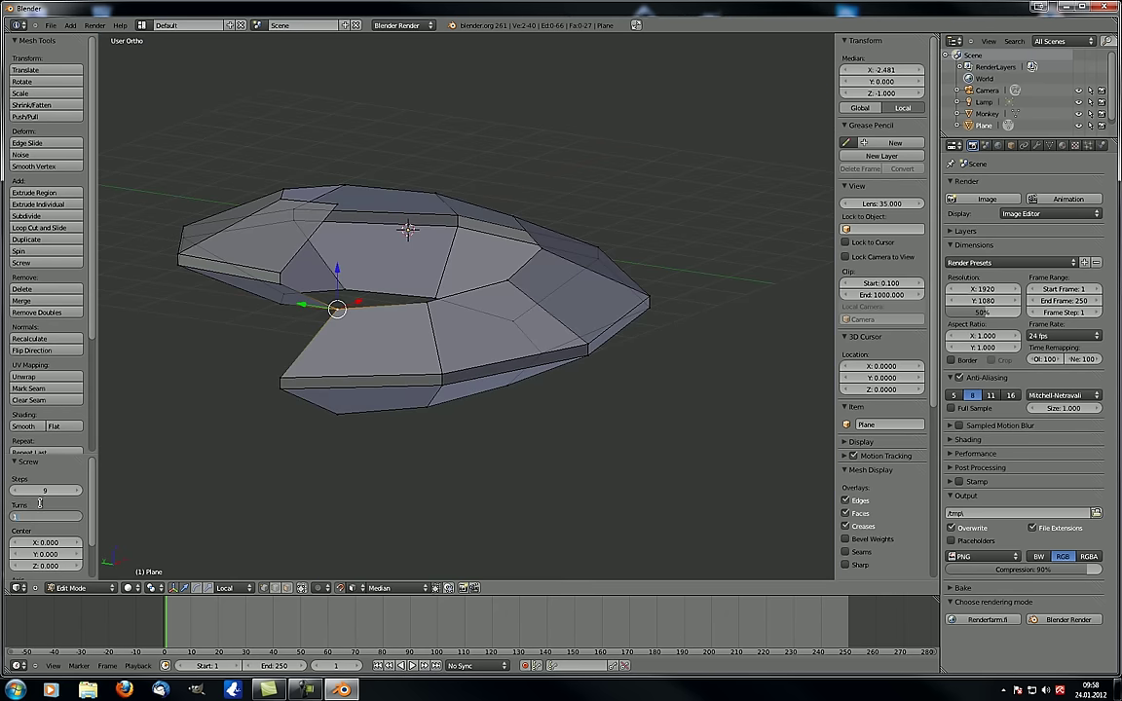
text(0)
key(Return)
scroll(336, 474, down, 5)
key(a)
Try moving the overlapping vertices on the thread's inner edge, cancelling each move
shift+middle_drag(438, 468, 381, 266)
scroll(473, 291, up, 5)
scroll(417, 251, up, 3)
right_click(408, 208)
key(g)
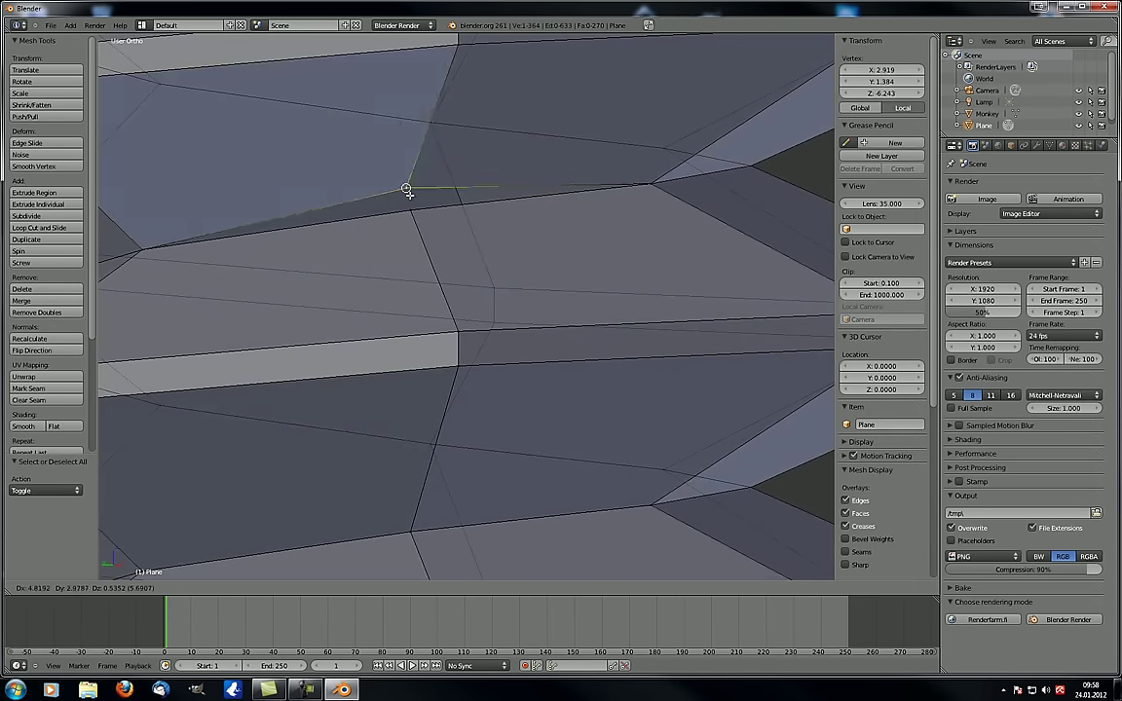
right_click(414, 213)
key(g)
right_click(414, 200)
key(g)
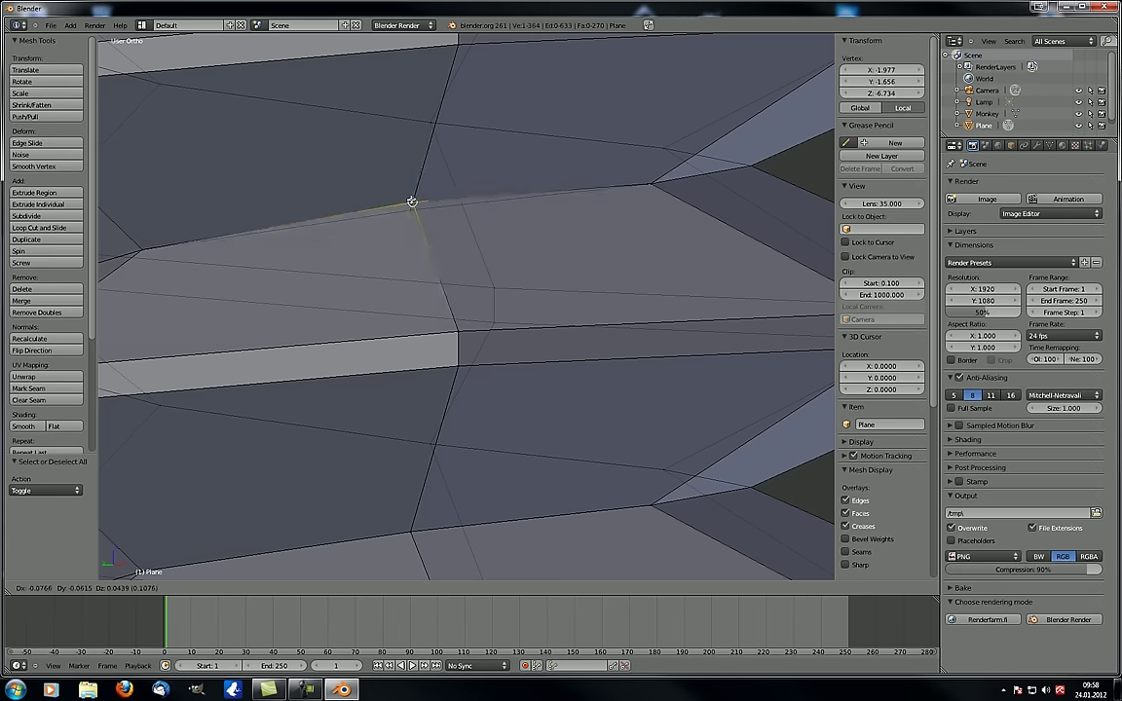
right_click(412, 203)
Try moving a vertex on the thread's outer rim and cancel the move
scroll(393, 220, down, 10)
right_click(408, 186)
scroll(411, 189, up, 2)
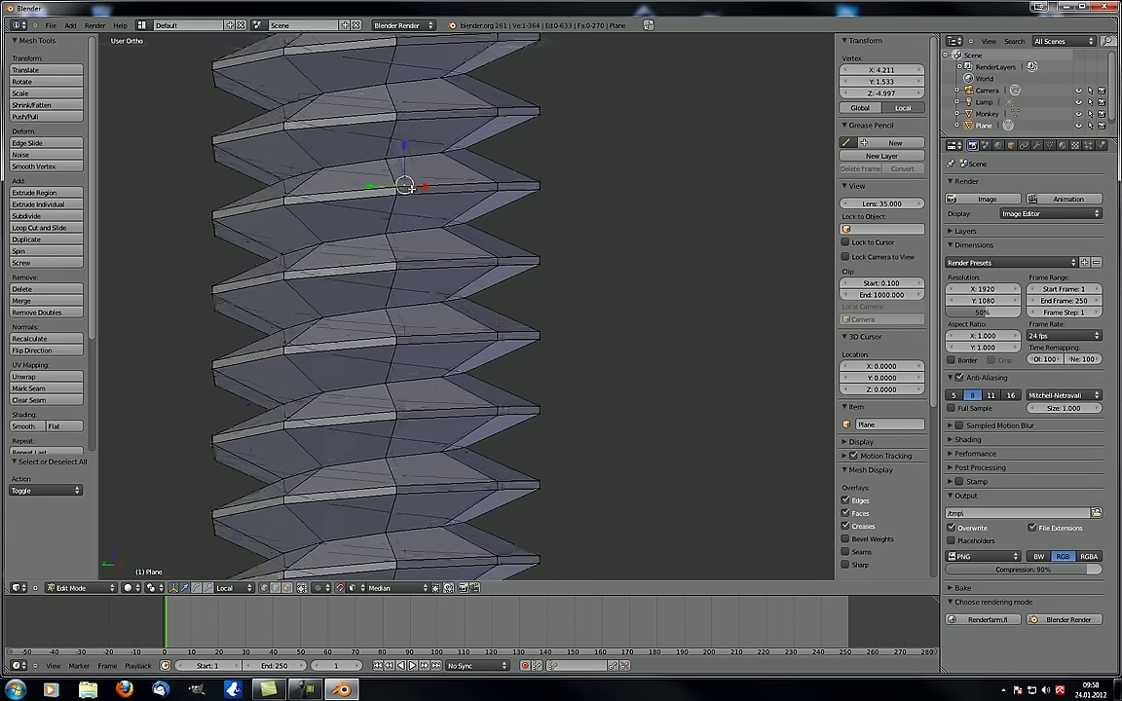
scroll(405, 185, up, 4)
right_click(343, 177)
key(g)
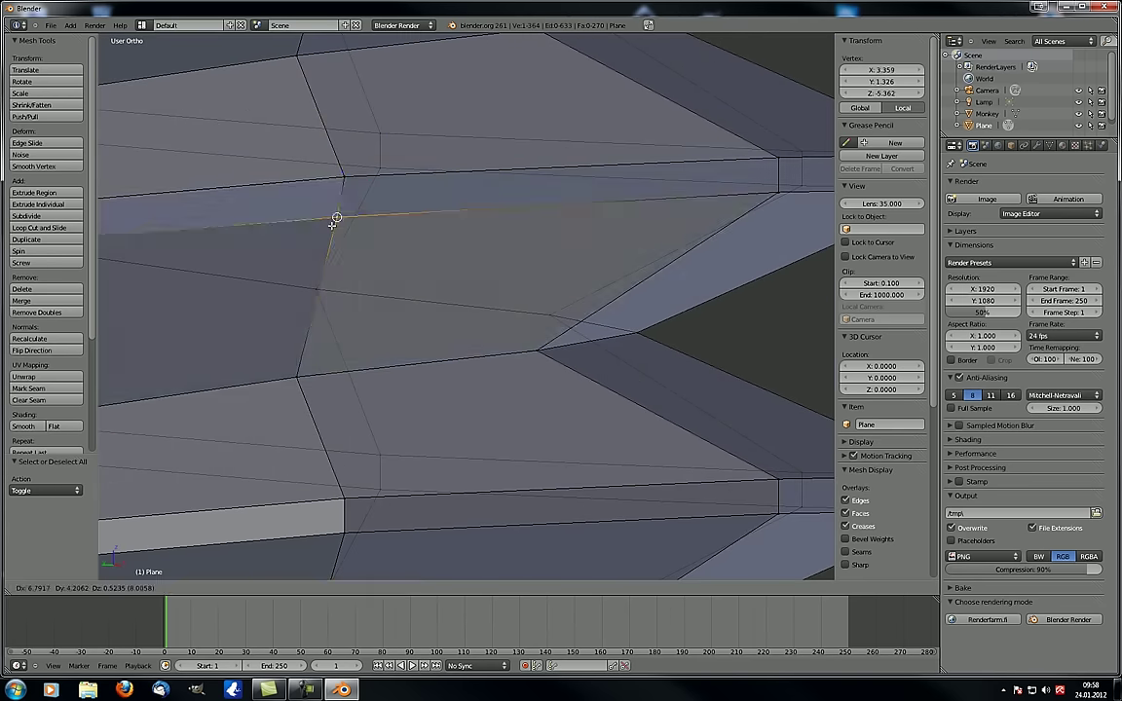
right_click(333, 223)
scroll(336, 226, down, 8)
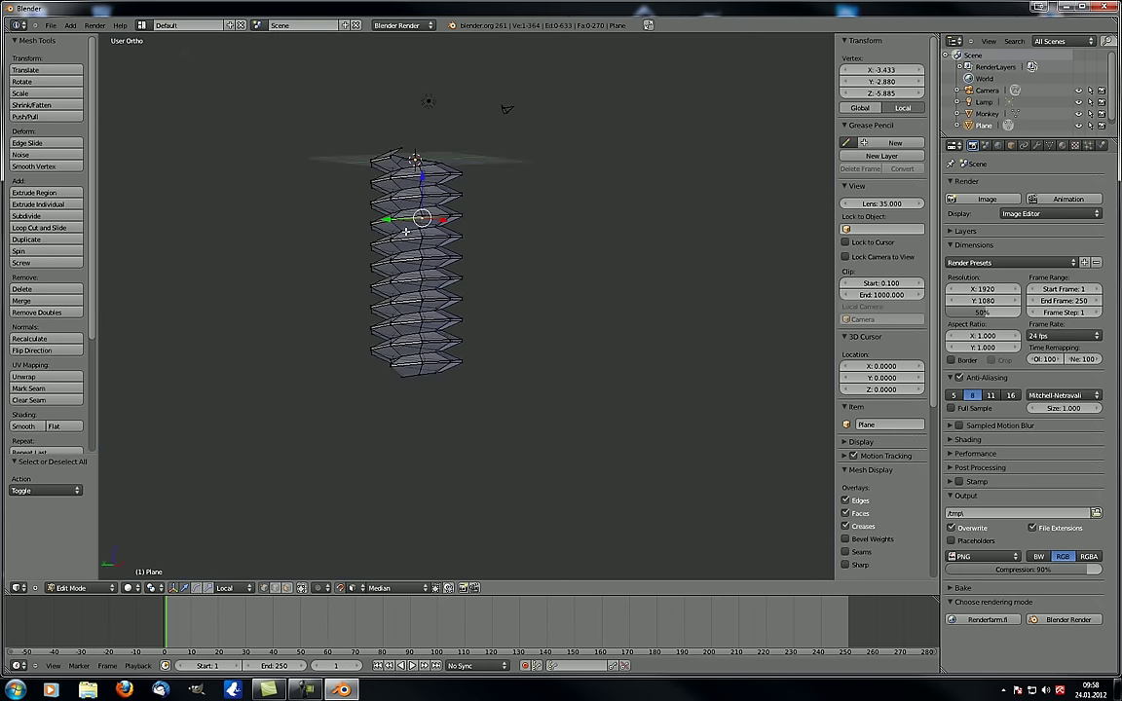
Select the whole thread mesh and remove its duplicate vertices with Remove Doubles
key(a)
scroll(409, 234, up, 4)
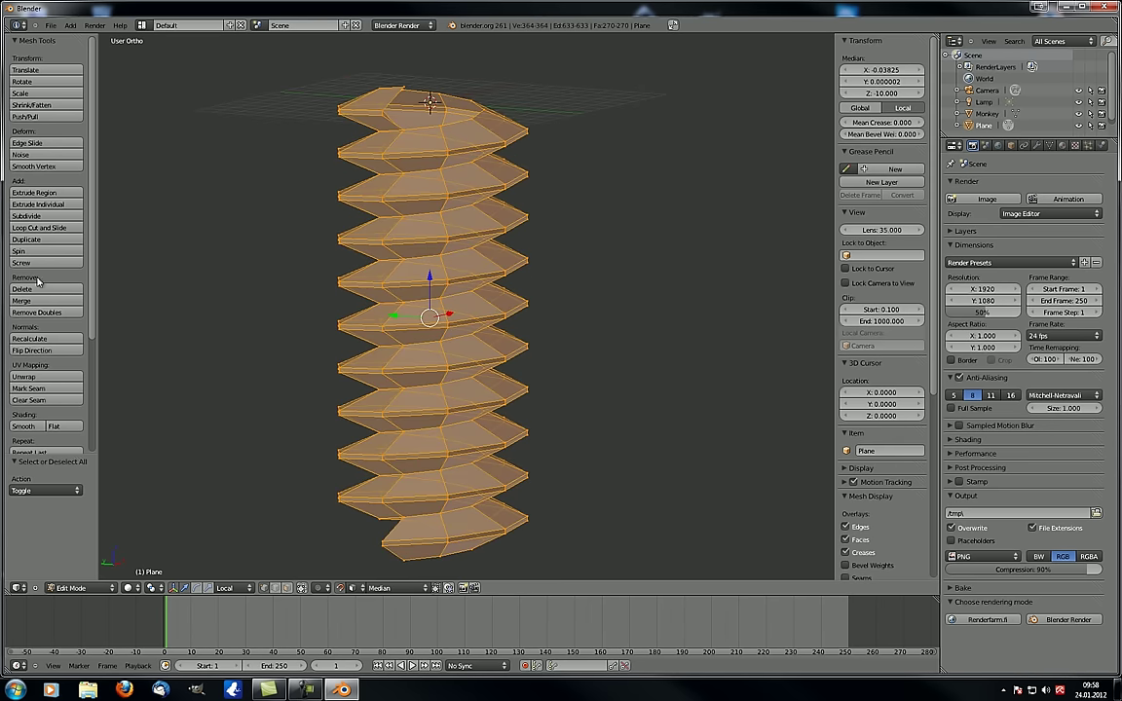
scroll(85, 278, down, 3)
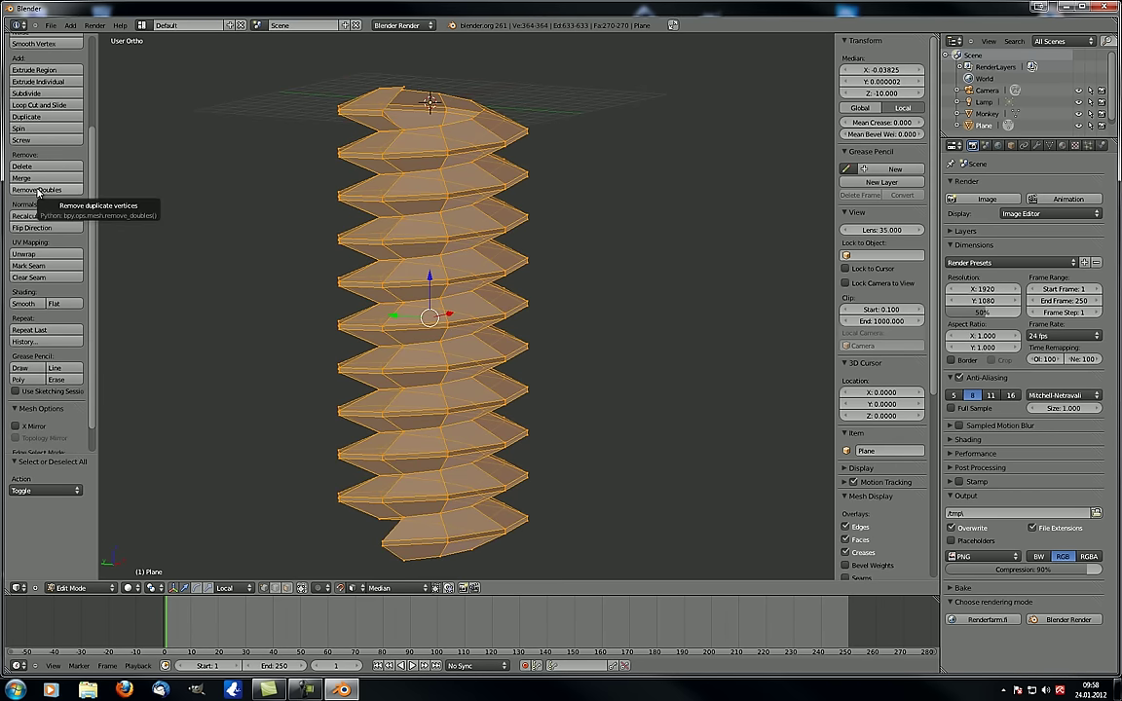
click(37, 190)
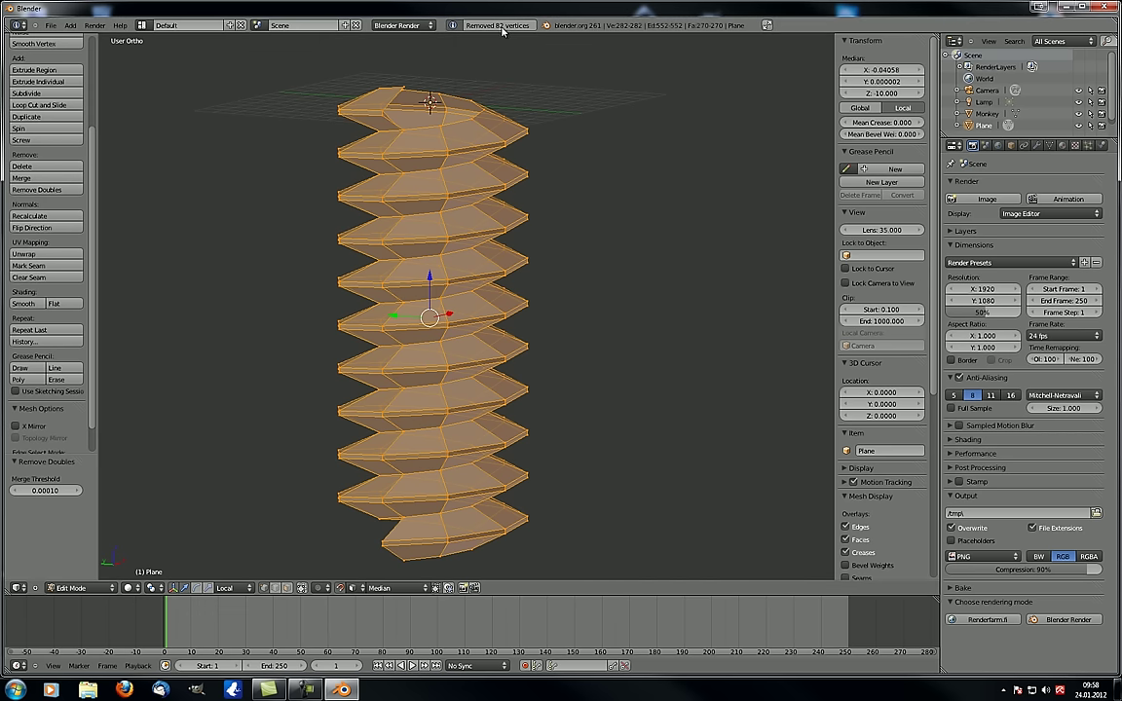
Try moving two inner-edge vertices between adjacent turns, cancelling each move
scroll(453, 307, up, 8)
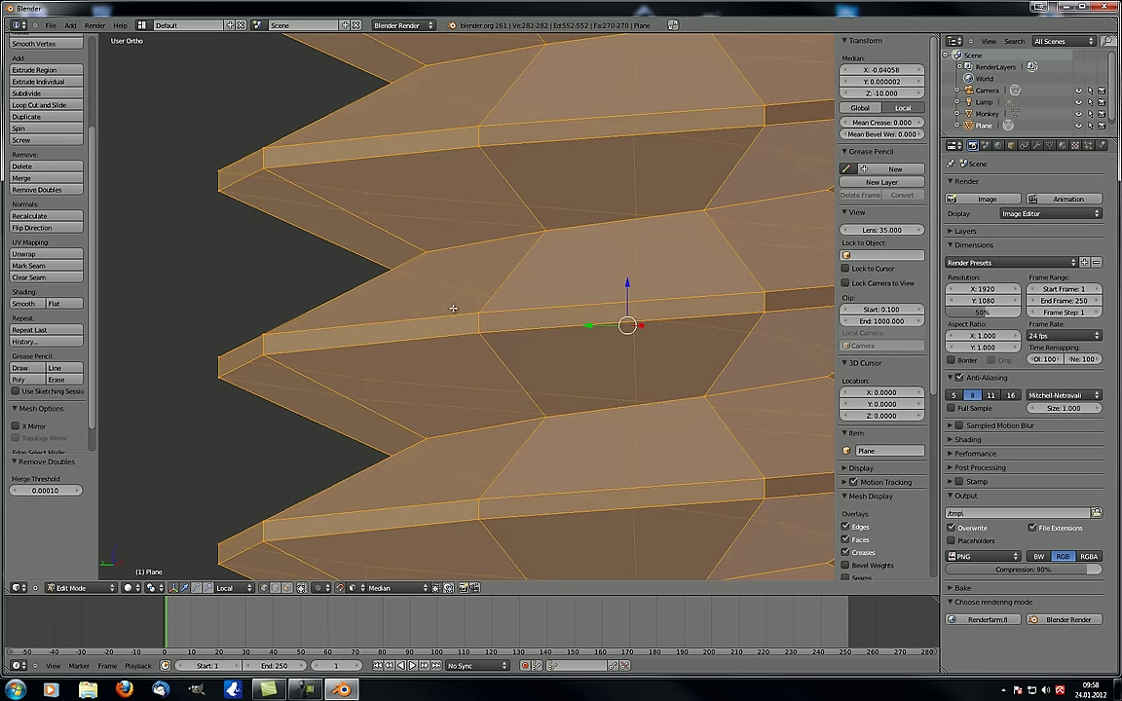
right_click(537, 234)
right_drag(423, 254, 449, 191)
right_click(451, 188)
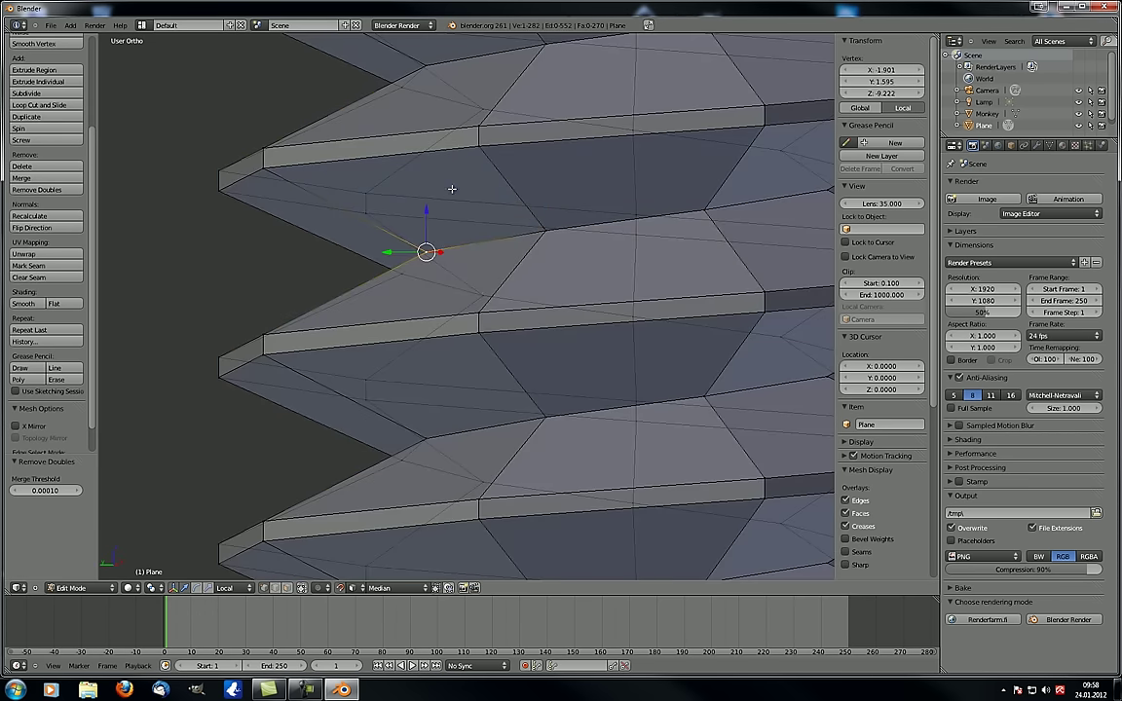
right_drag(550, 230, 531, 188)
right_click(532, 179)
Examine the complete screw thread from several angles and distances
scroll(628, 250, down, 9)
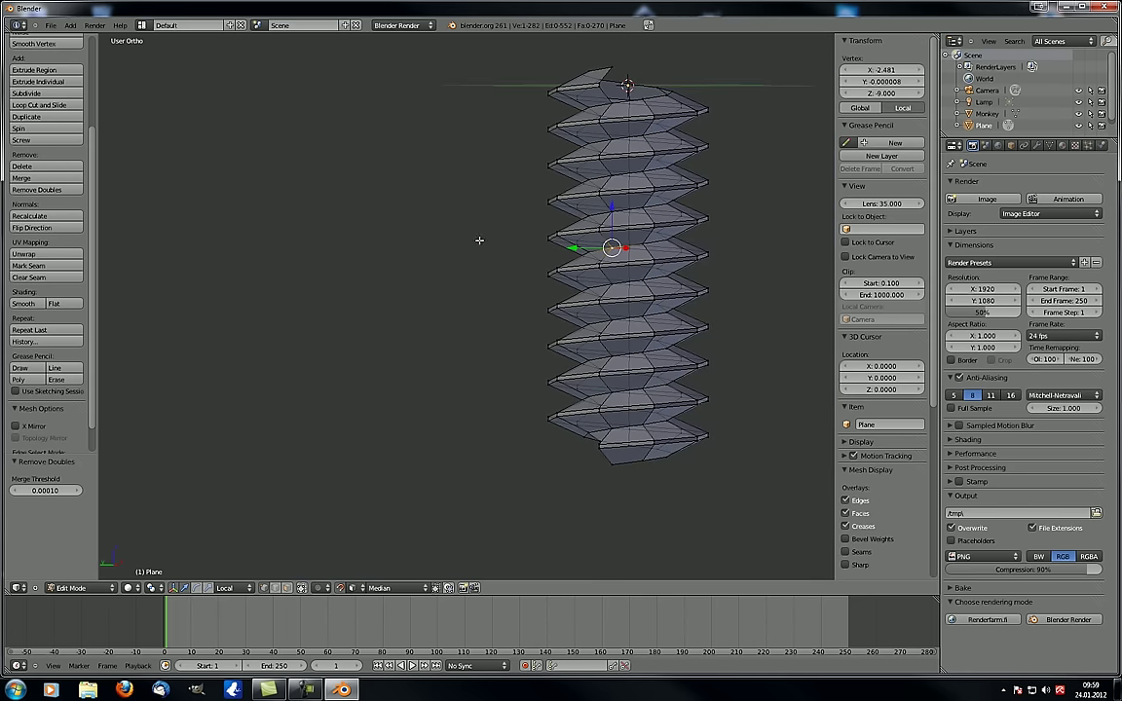
shift+middle_drag(643, 255, 372, 280)
scroll(489, 260, up, 5)
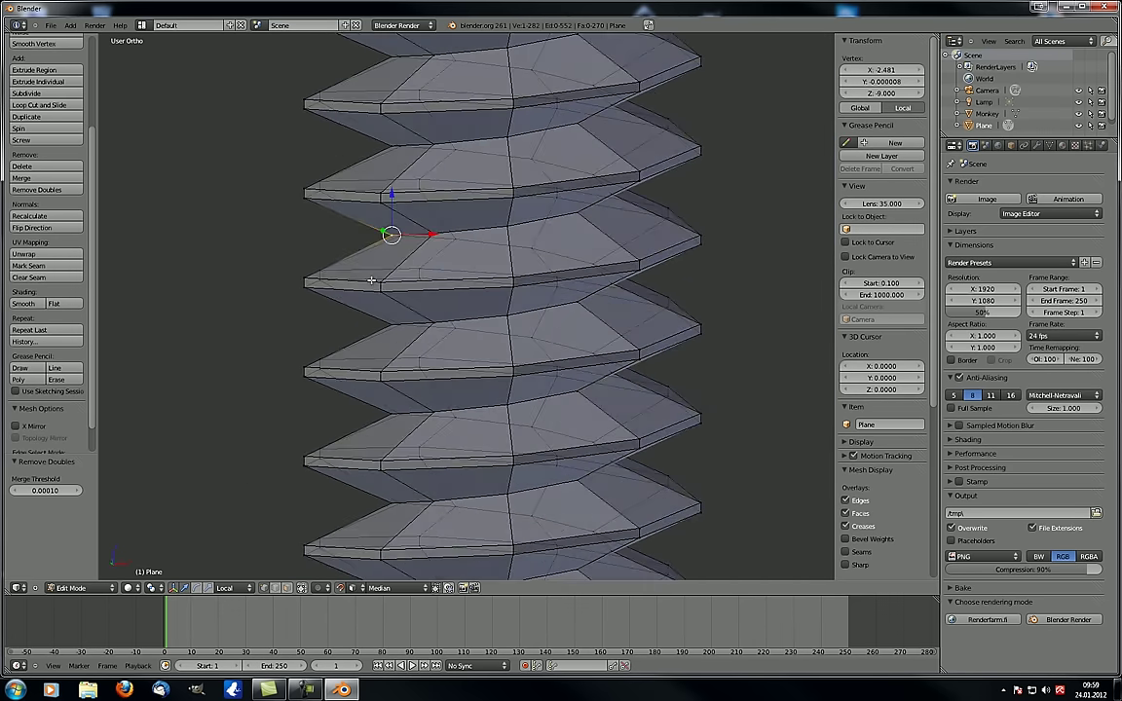
scroll(371, 281, down, 6)
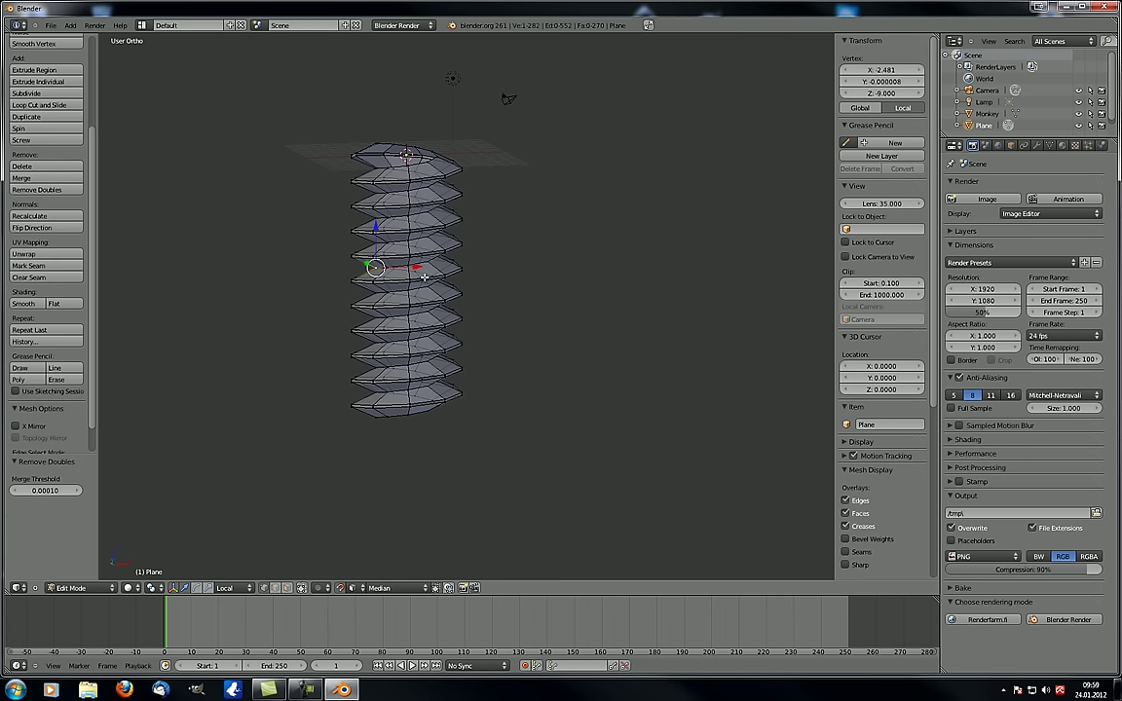
scroll(425, 277, up, 4)
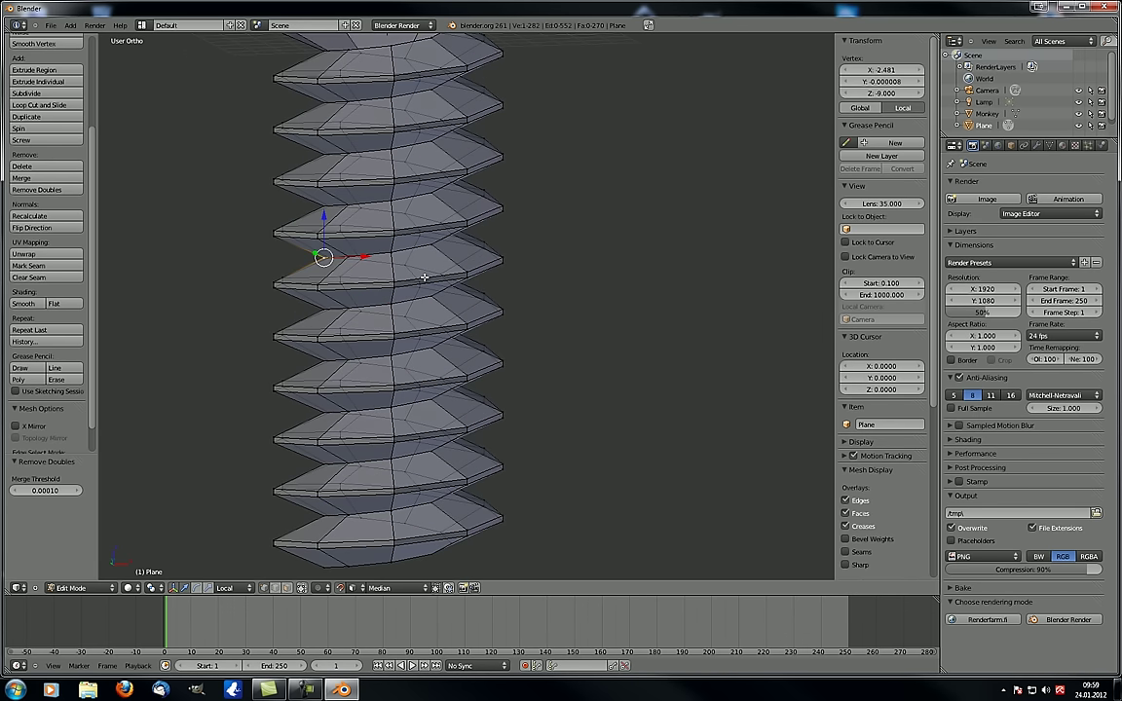
scroll(425, 277, down, 2)
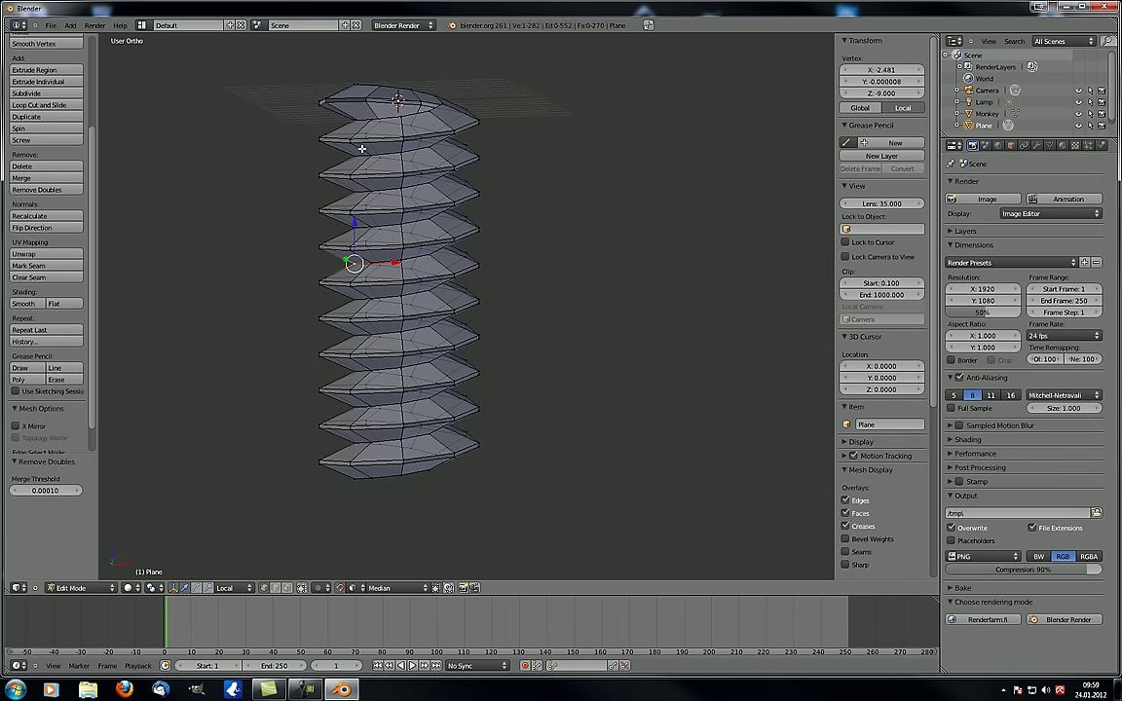
shift+middle_drag(363, 159, 385, 232)
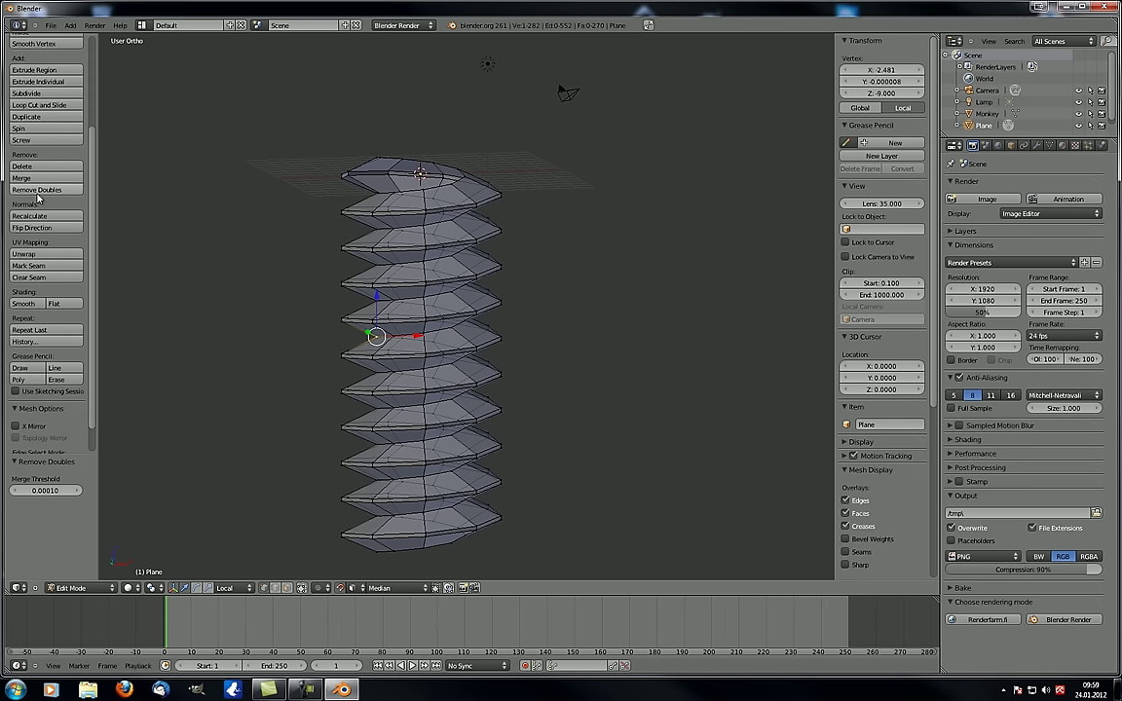
Run Remove Doubles again on the whole selected thread, and clear the selection
key(a)
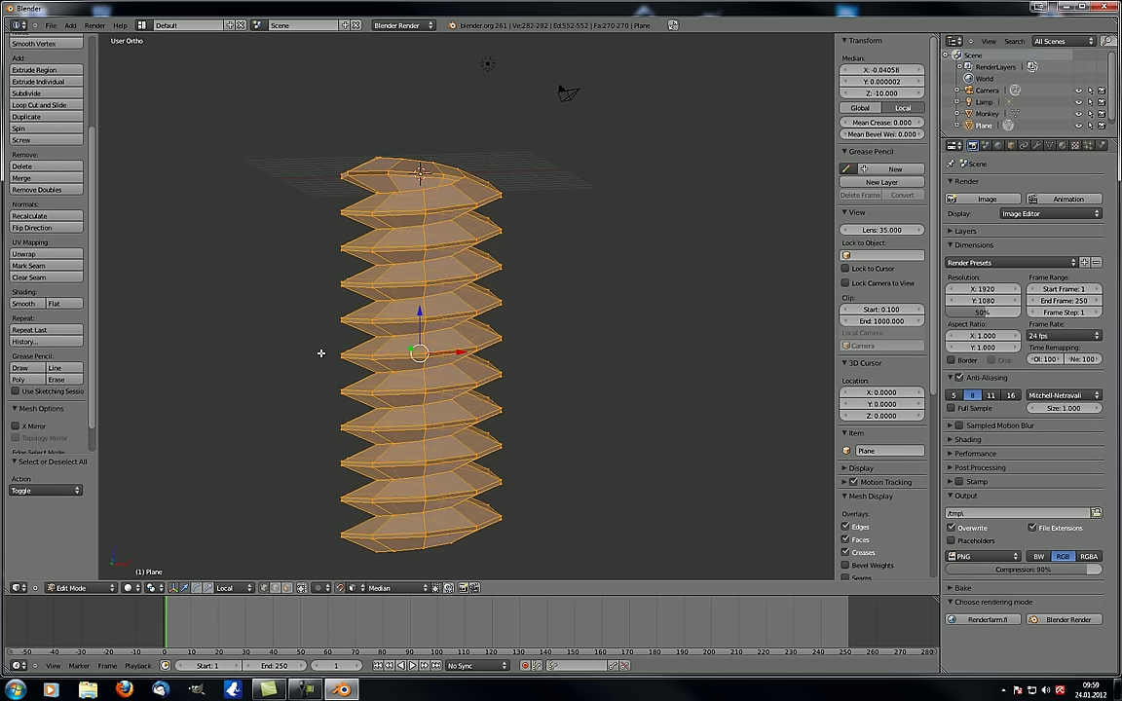
click(53, 189)
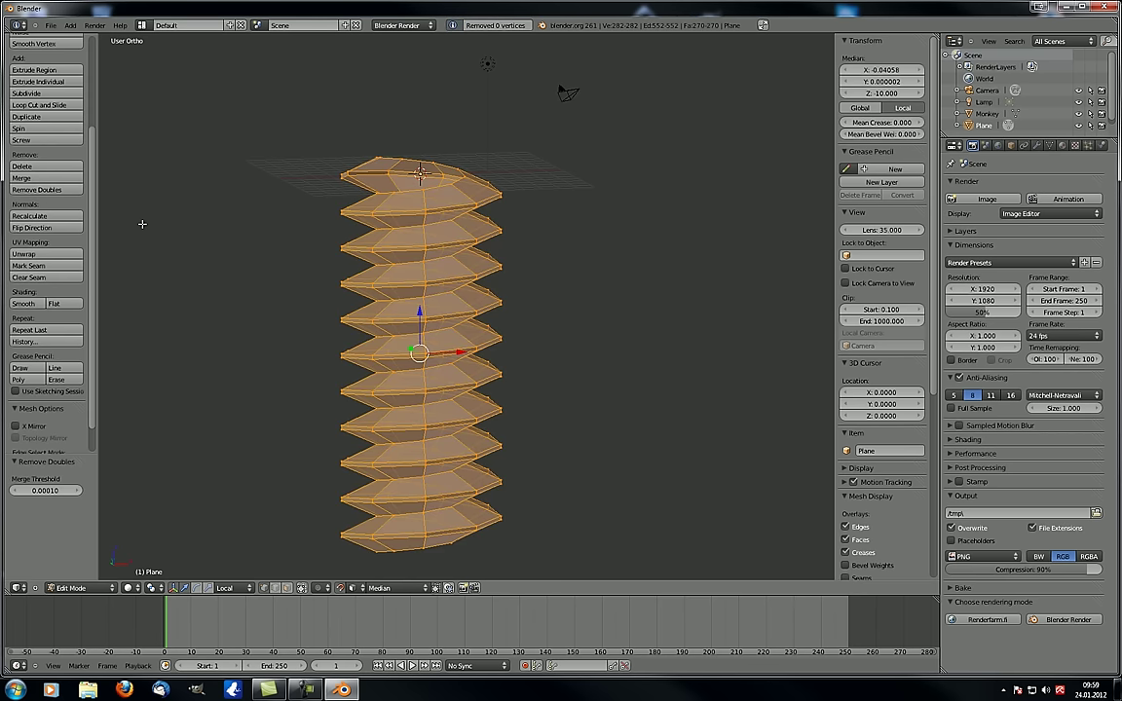
key(a)
Select four vertices along the front of the thread and bring up the delete options, dismissing them without choosing any
scroll(346, 240, down, 2)
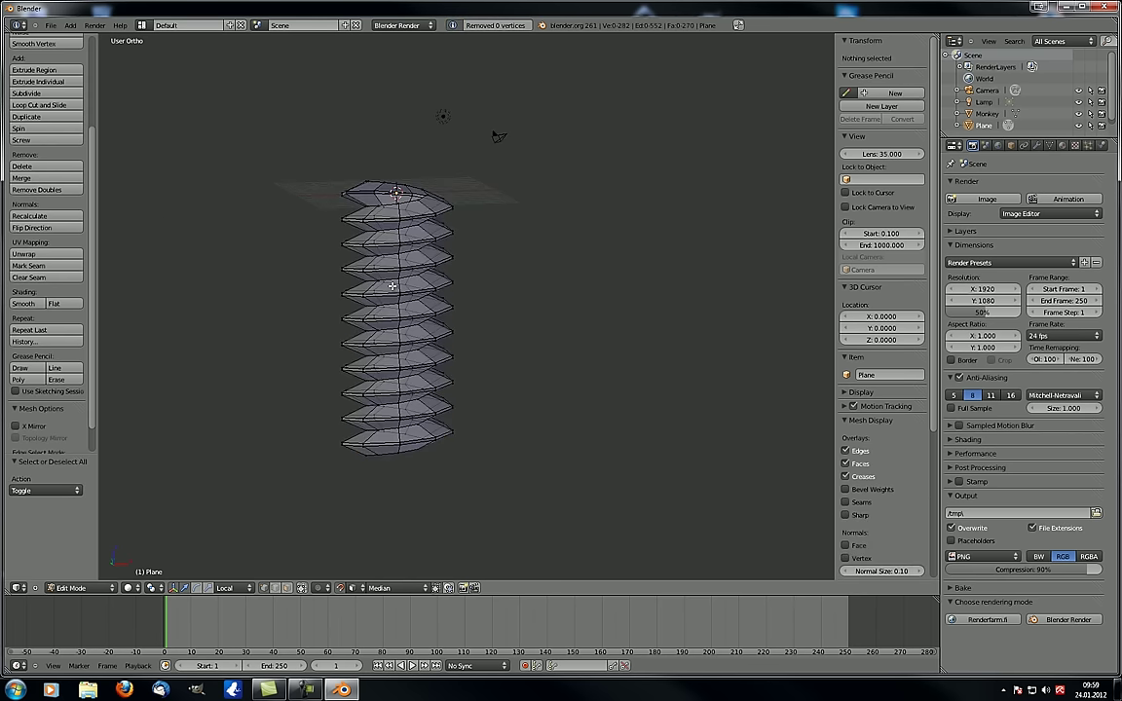
shift+middle_drag(391, 285, 420, 283)
scroll(418, 233, up, 3)
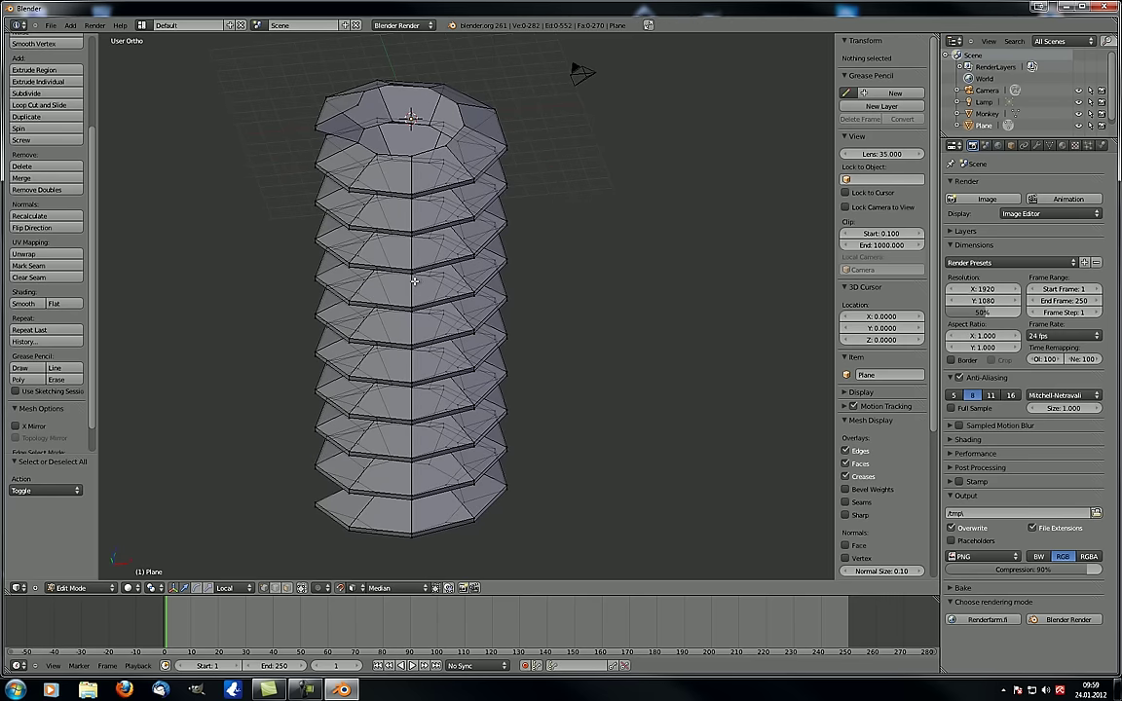
middle_drag(408, 290, 408, 279)
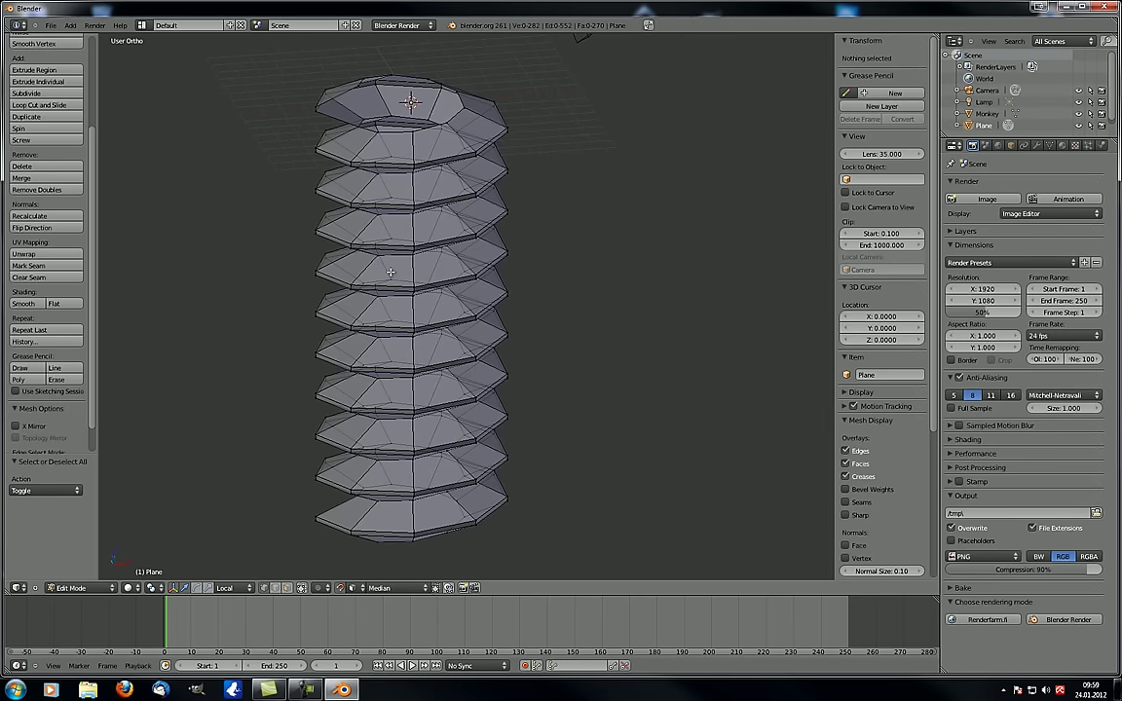
scroll(375, 284, down, 2)
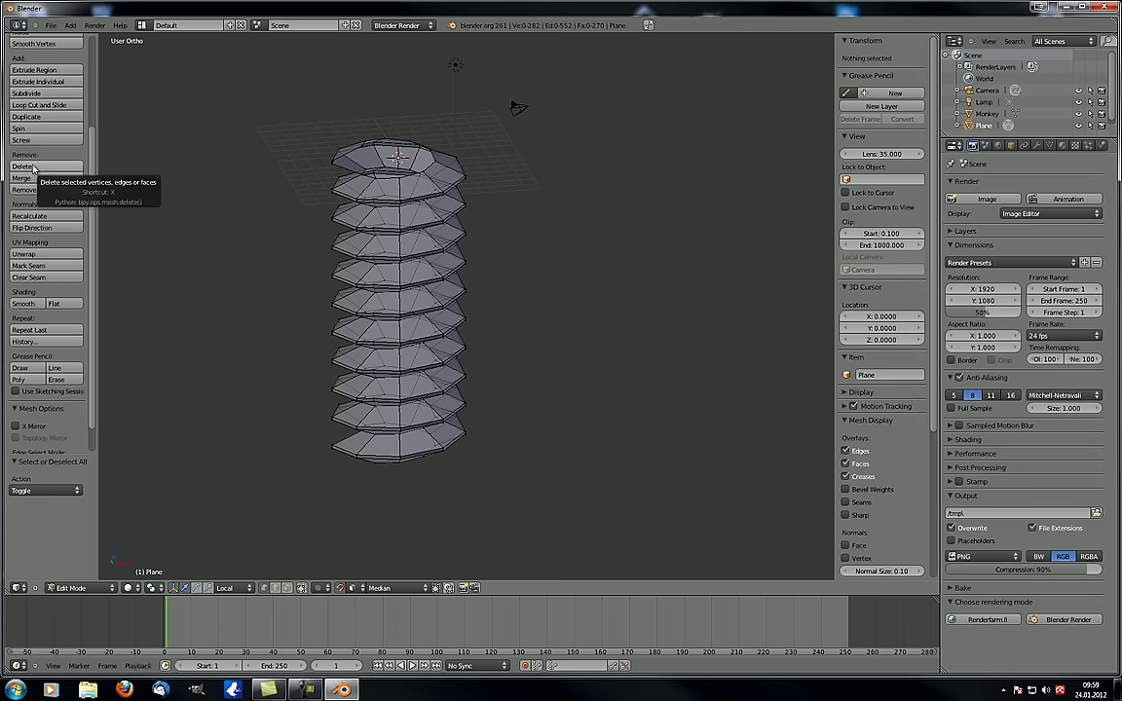
right_click(372, 201)
shift+right_click(398, 235)
shift+right_click(401, 262)
shift+right_click(402, 347)
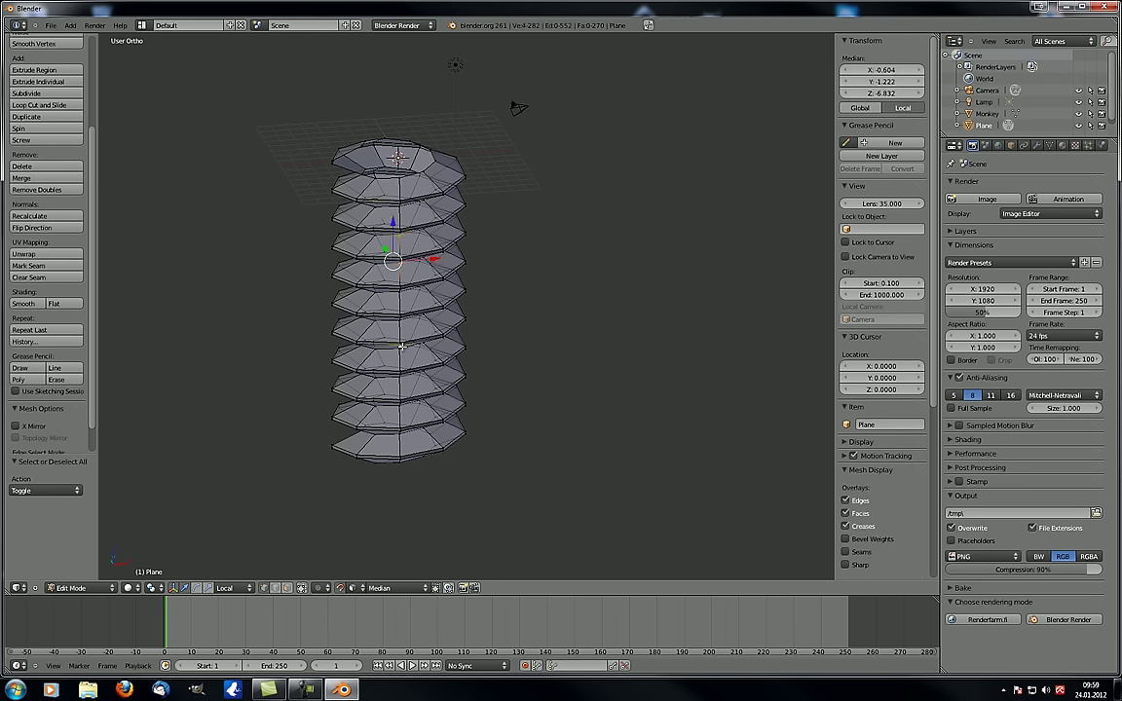
click(82, 167)
middle_drag(401, 292, 414, 314)
middle_drag(216, 206, 277, 221)
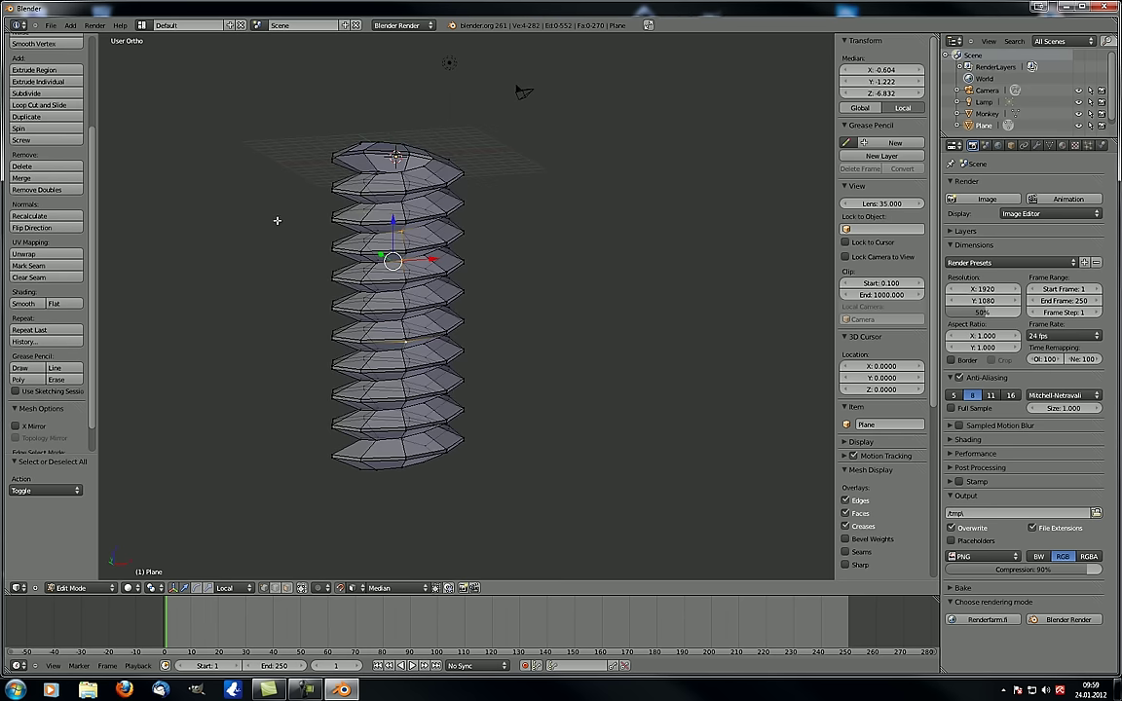
key(x)
Clear the selection of the four vertices on the front of the thread
middle_drag(292, 436, 396, 386)
scroll(411, 370, up, 4)
scroll(324, 335, down, 3)
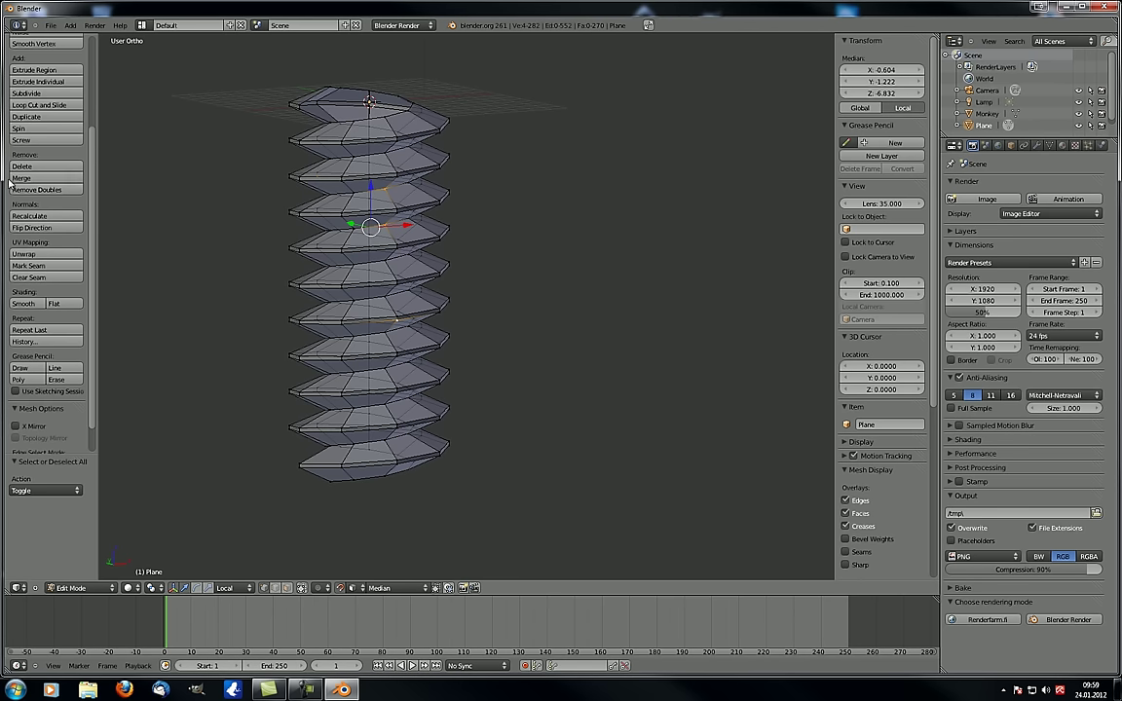
scroll(360, 271, up, 3)
middle_drag(360, 271, 333, 265)
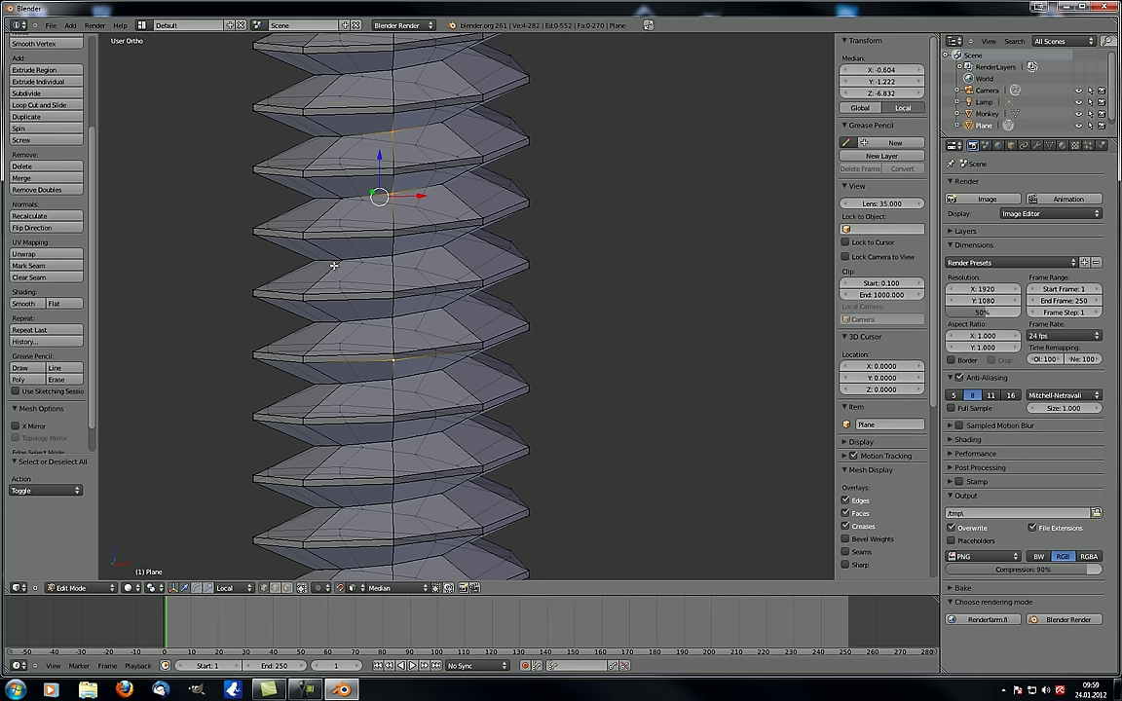
scroll(334, 266, up, 2)
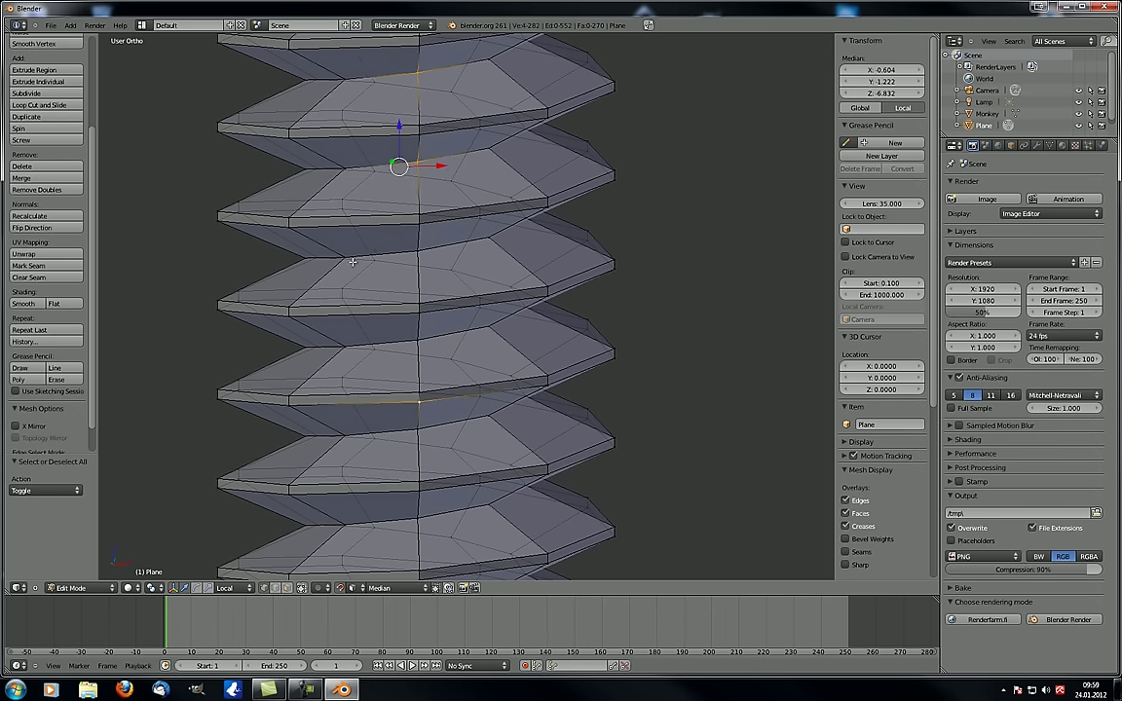
key(a)
Select two vertically adjacent vertices on the thread's front rim, merge them at their center, and undo the merge
shift+middle_drag(369, 272, 334, 381)
scroll(423, 248, down, 1)
right_click(391, 243)
right_click(392, 235)
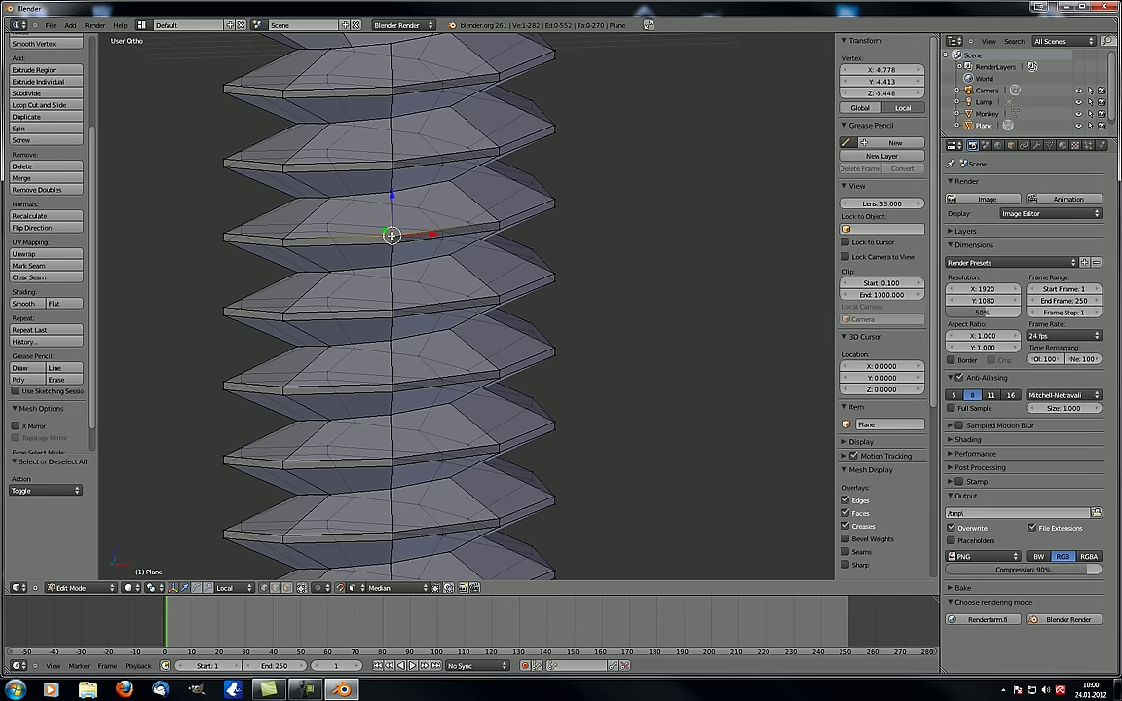
shift+right_click(393, 246)
scroll(393, 246, up, 5)
scroll(394, 260, up, 2)
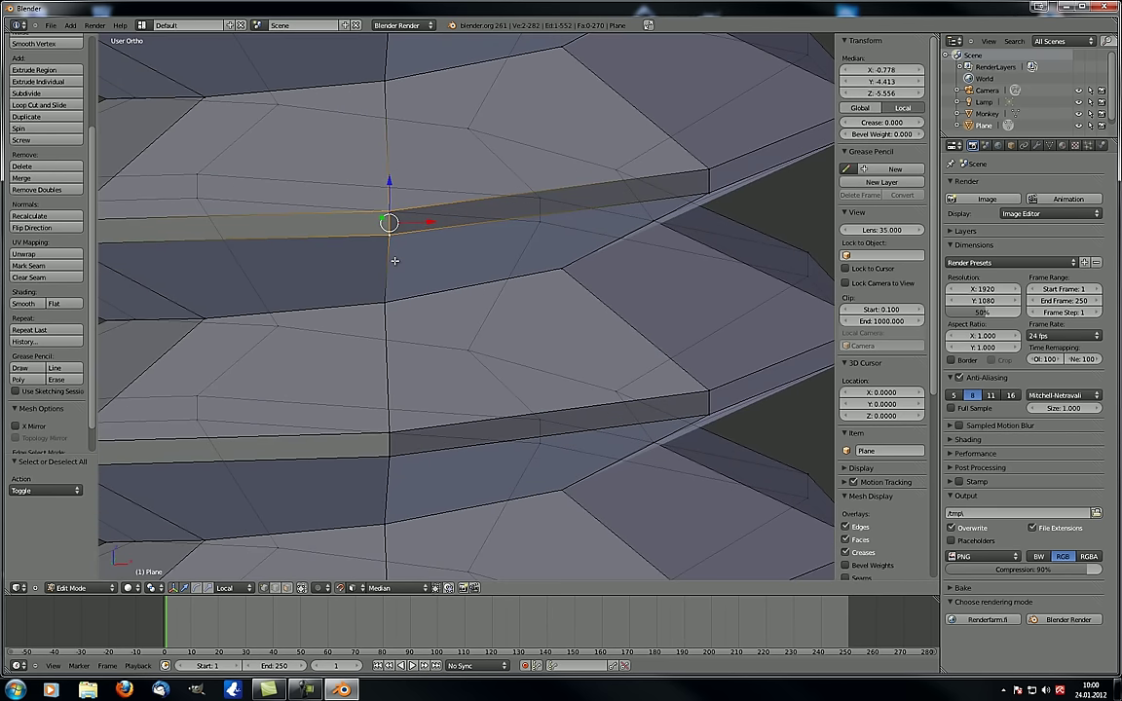
key(alt+m)
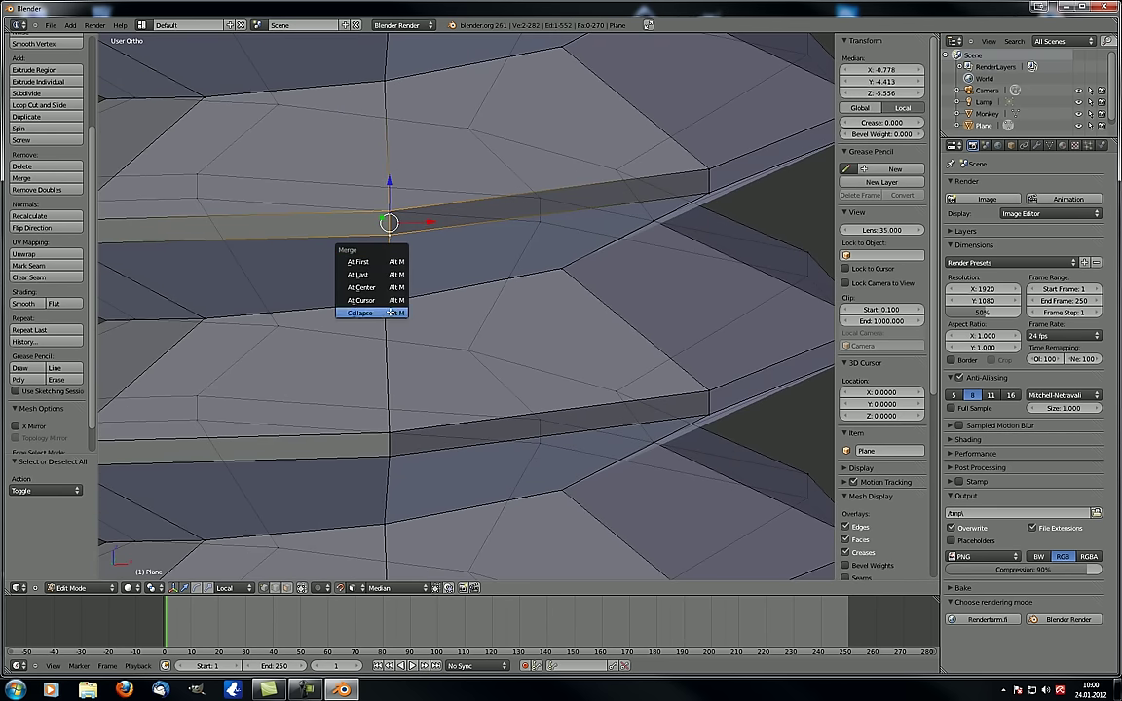
click(392, 288)
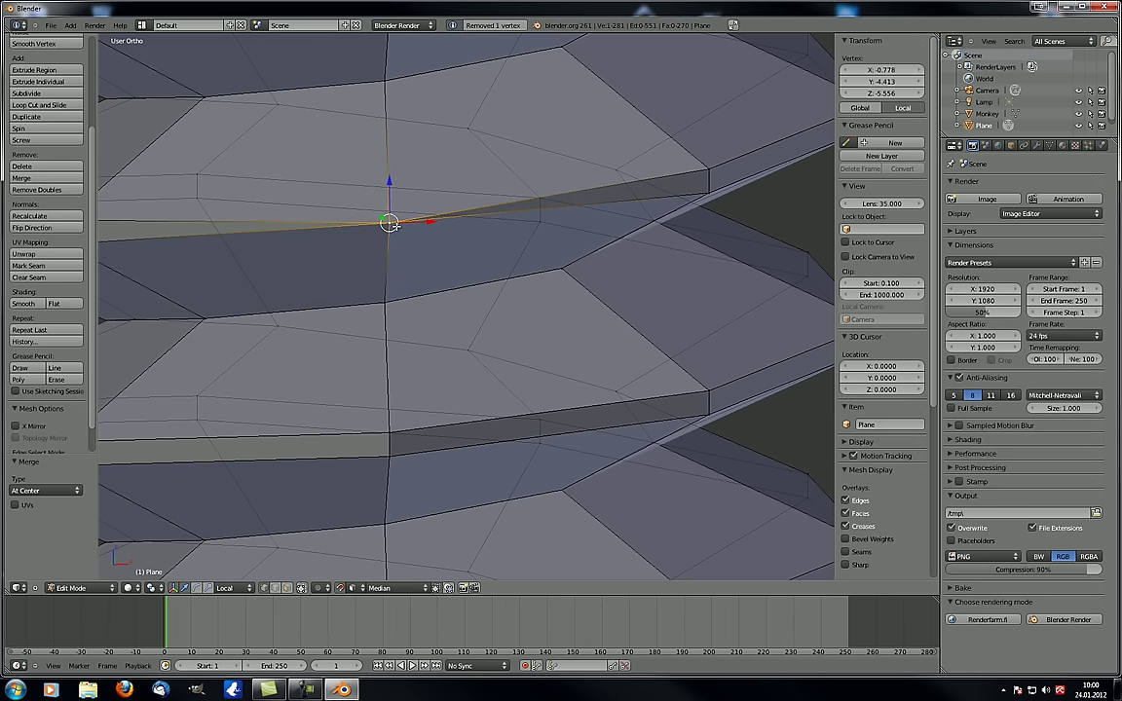
key(ctrl+z)
Try merging the two rim vertices at the 3D cursor, and undo the merge
key(alt+m)
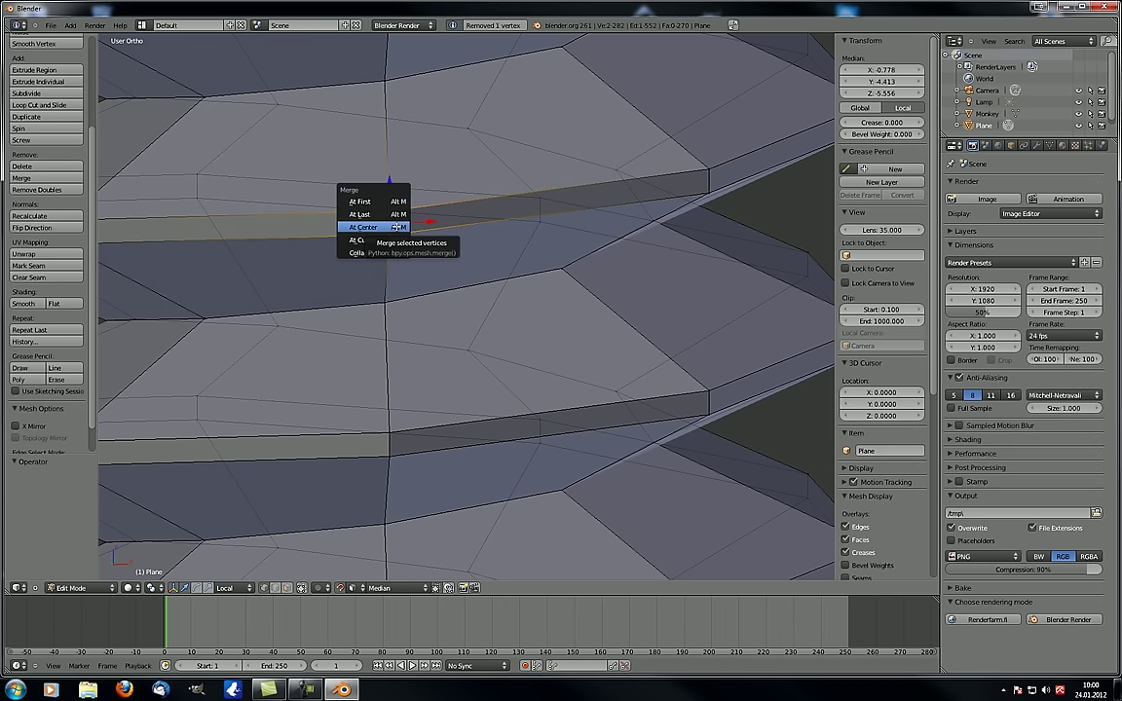
click(385, 242)
scroll(386, 266, down, 6)
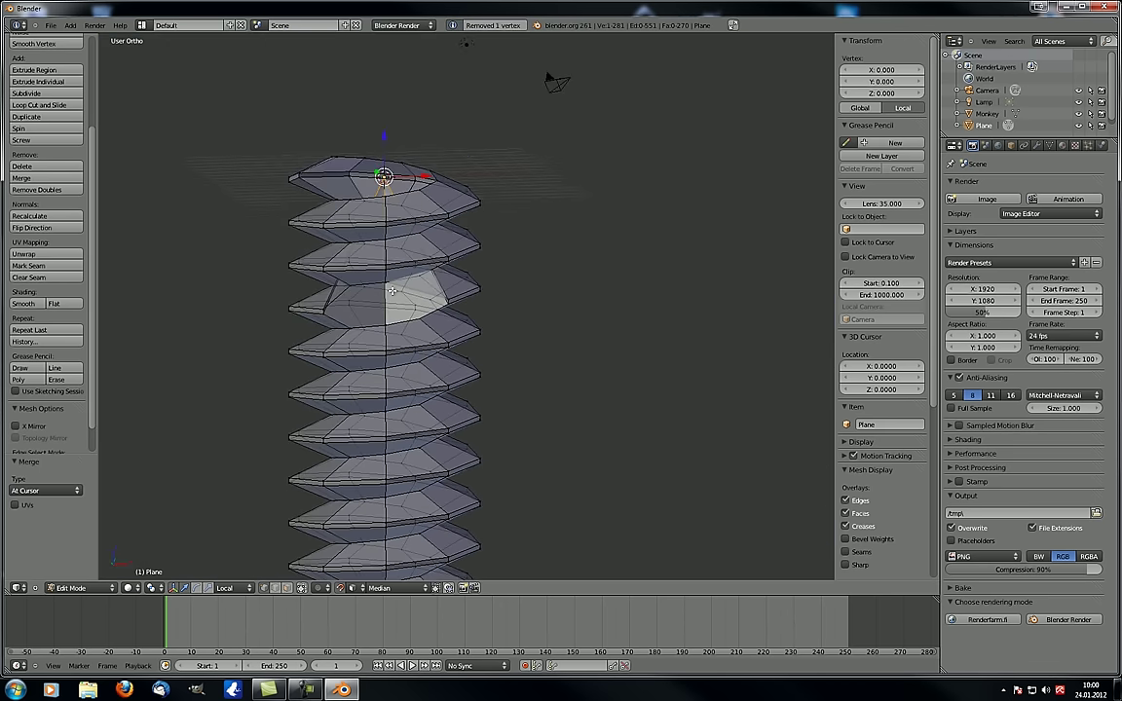
scroll(500, 128, up, 3)
key(ctrl+z)
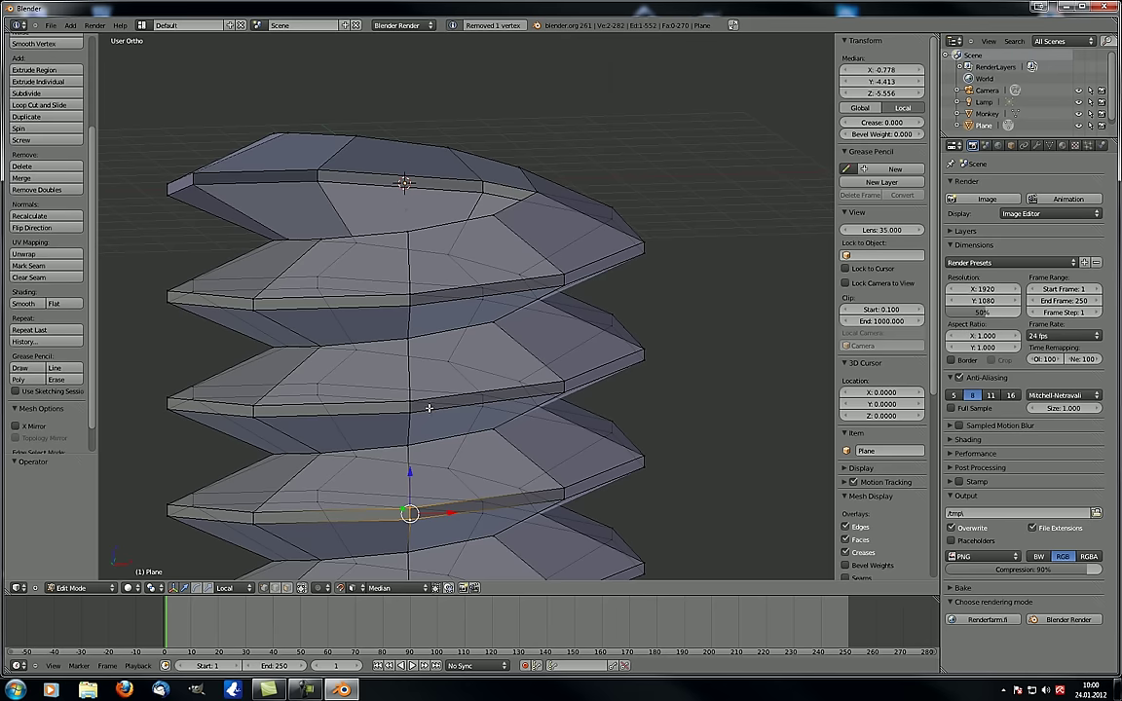
Merge the two rim vertices with the Collapse option, and undo it after a close look
scroll(385, 368, up, 5)
key(alt+m)
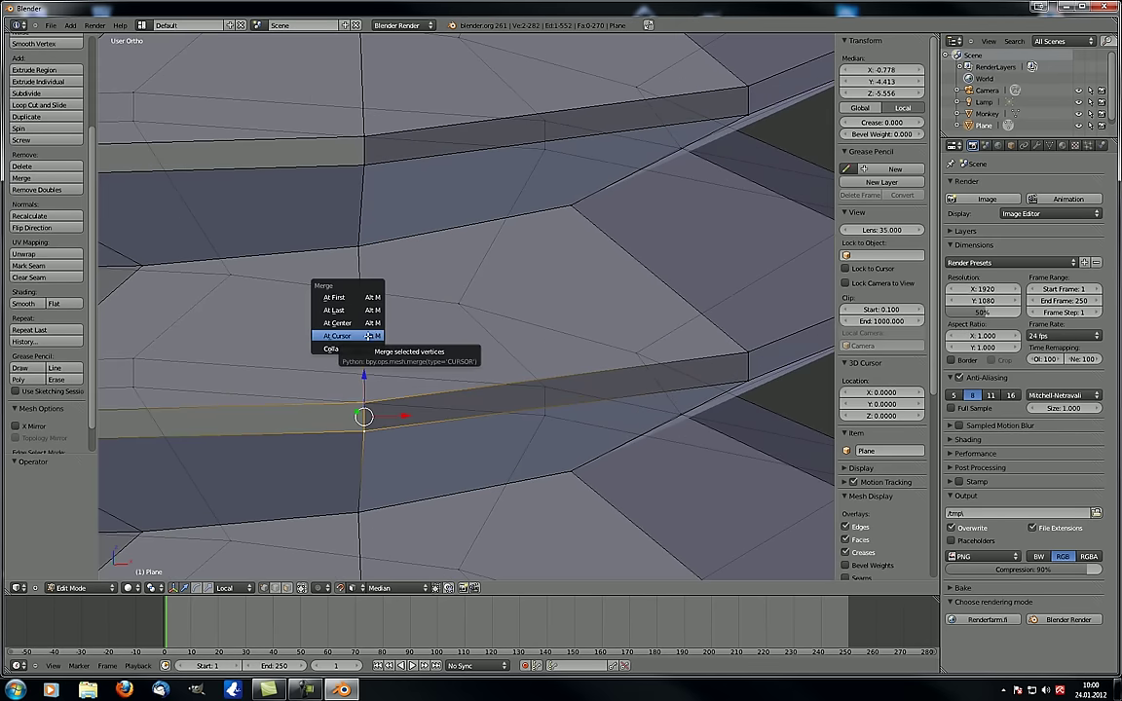
click(334, 348)
shift+middle_drag(325, 403, 429, 315)
scroll(549, 375, up, 4)
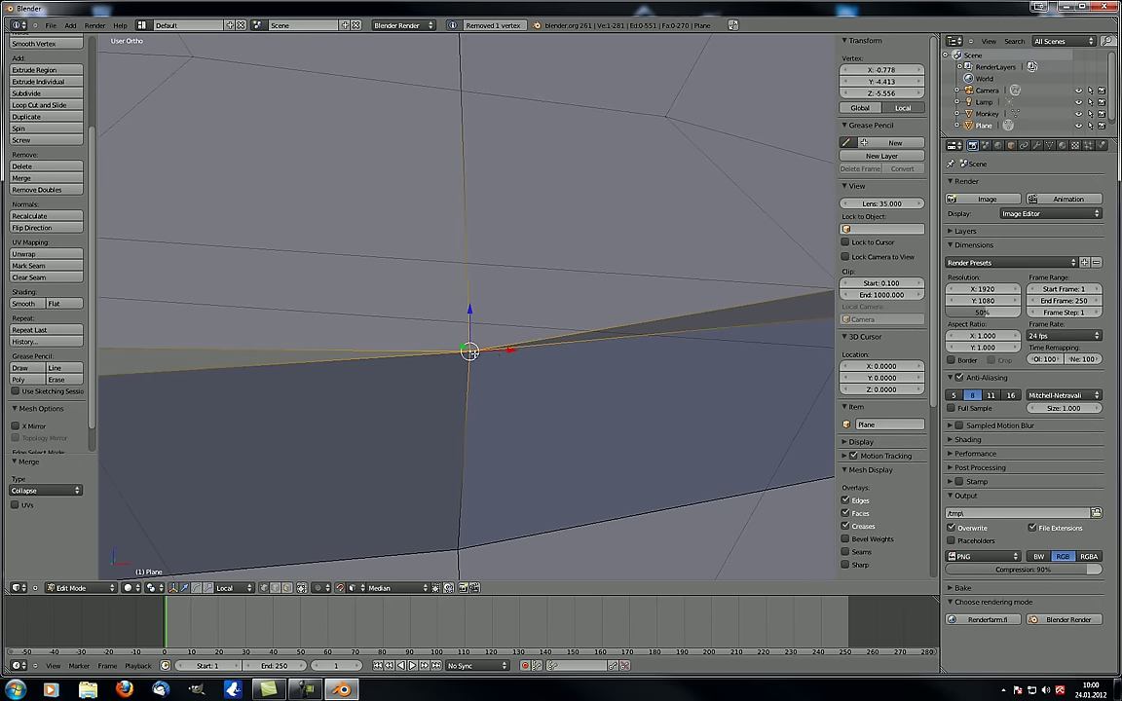
key(ctrl+z)
Merge the two rim vertices at the last selected vertex, and undo the merge
key(alt+m)
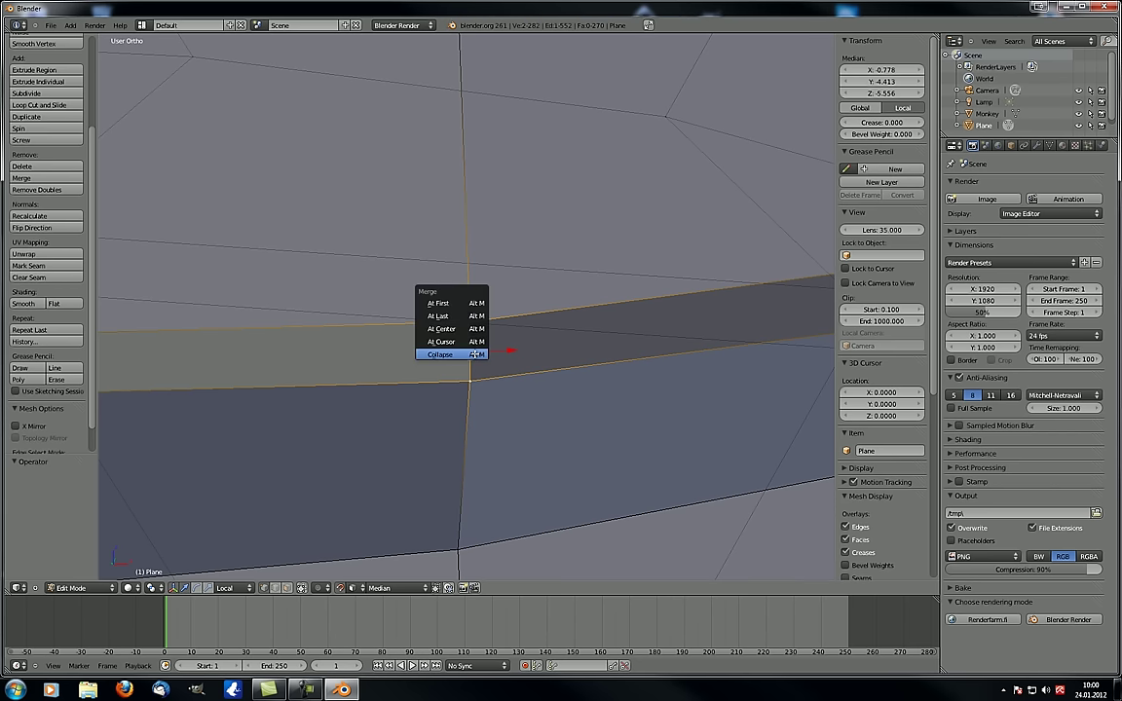
click(460, 317)
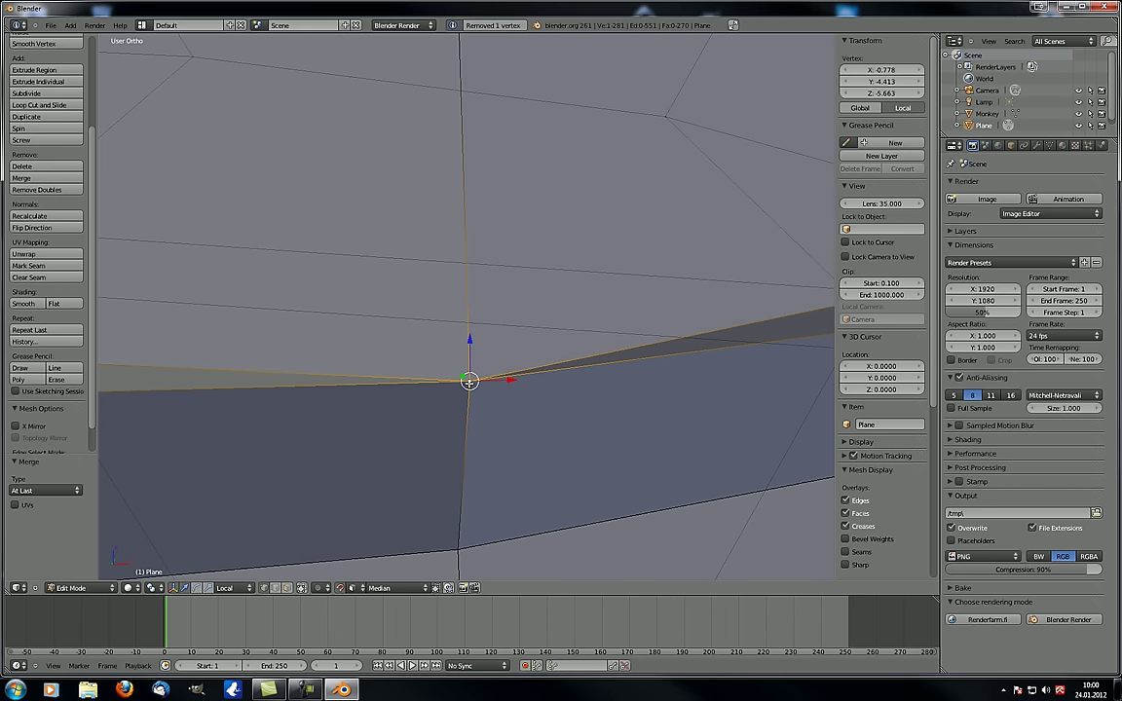
key(ctrl+z)
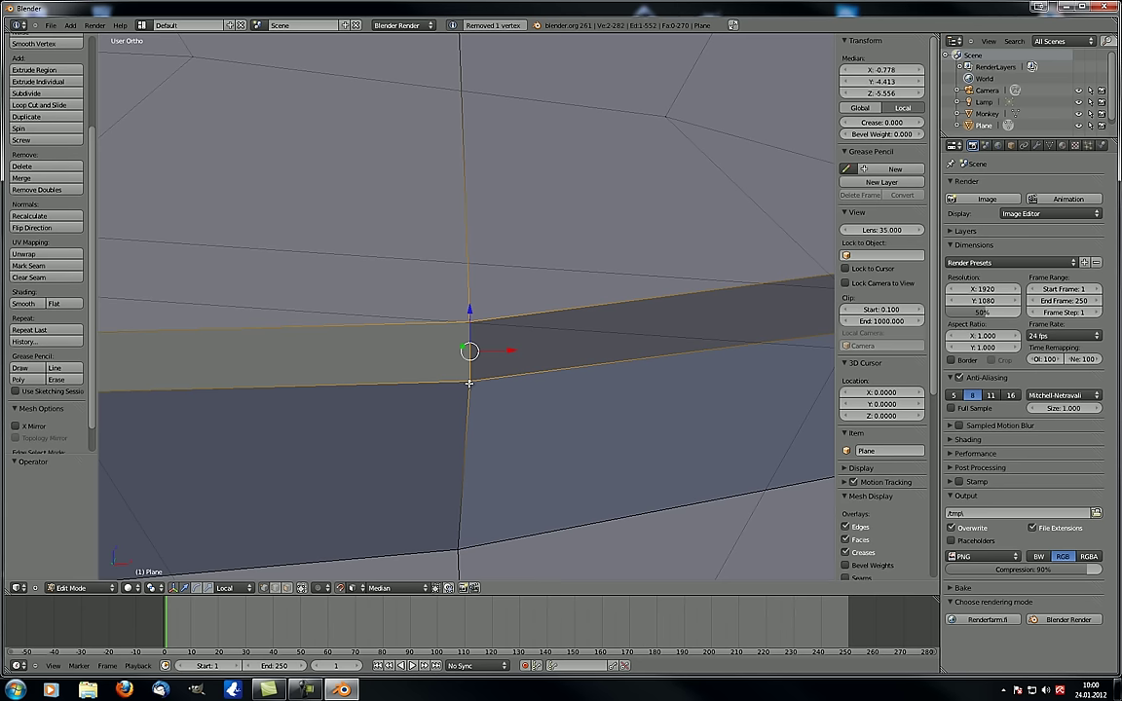
Merge the two rim vertices at the first selected vertex, undo the merge, and clear the selection
key(alt+m)
click(466, 367)
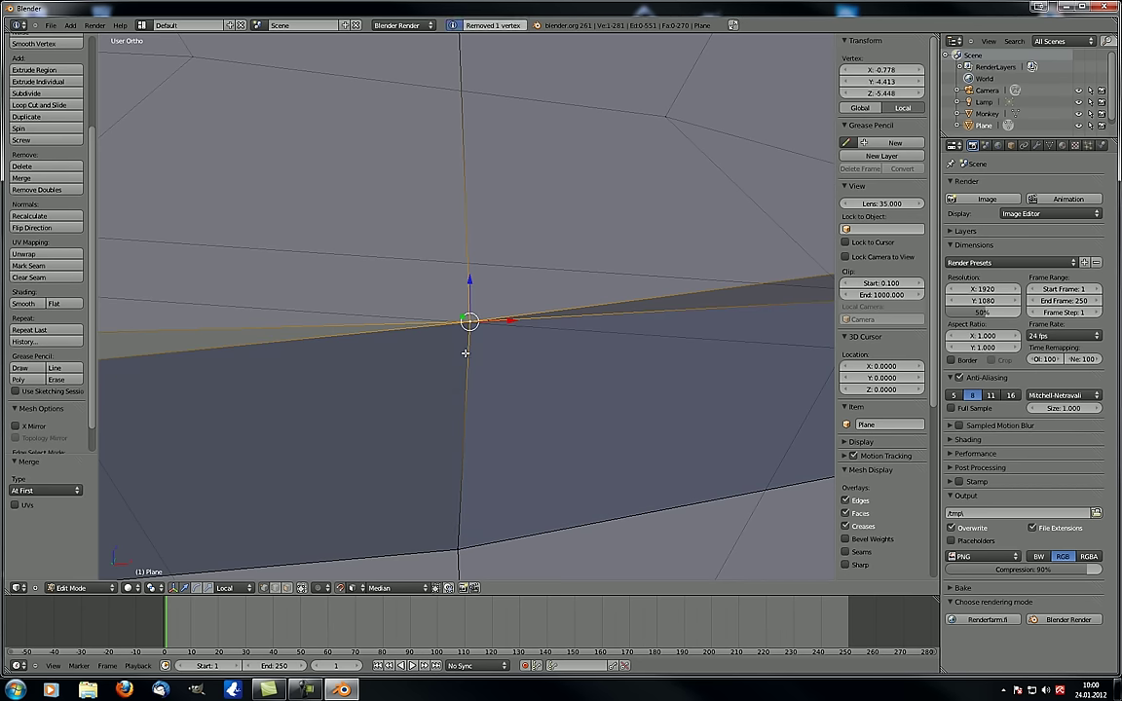
key(ctrl+z)
scroll(475, 380, down, 3)
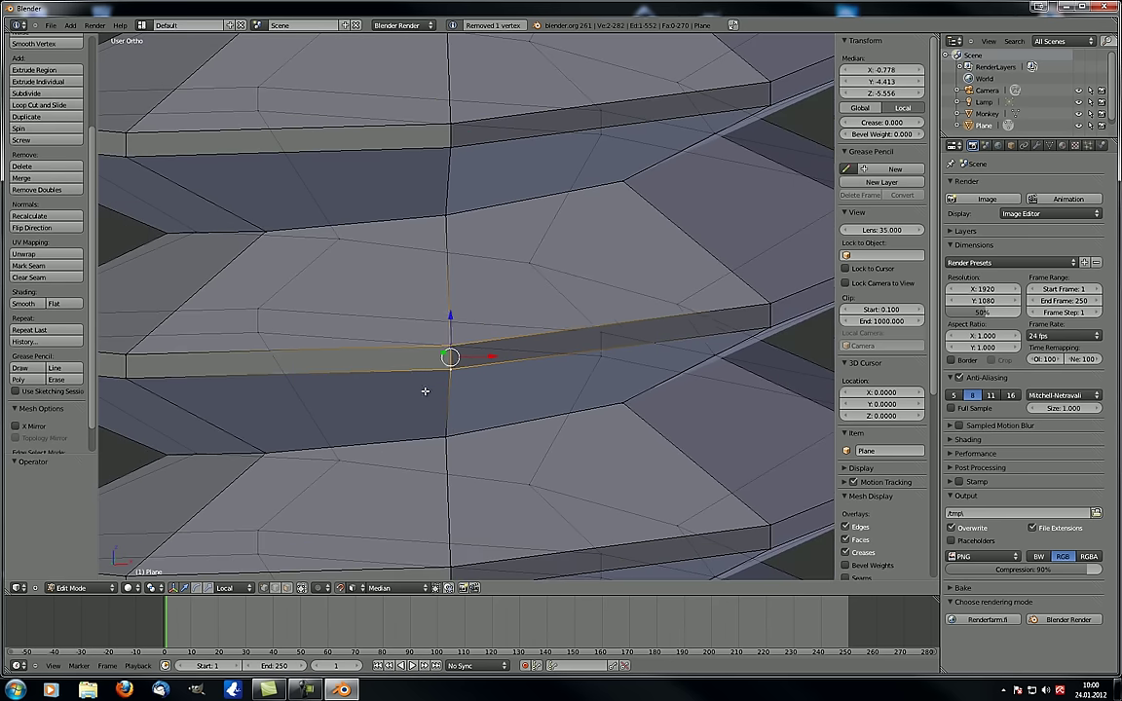
key(a)
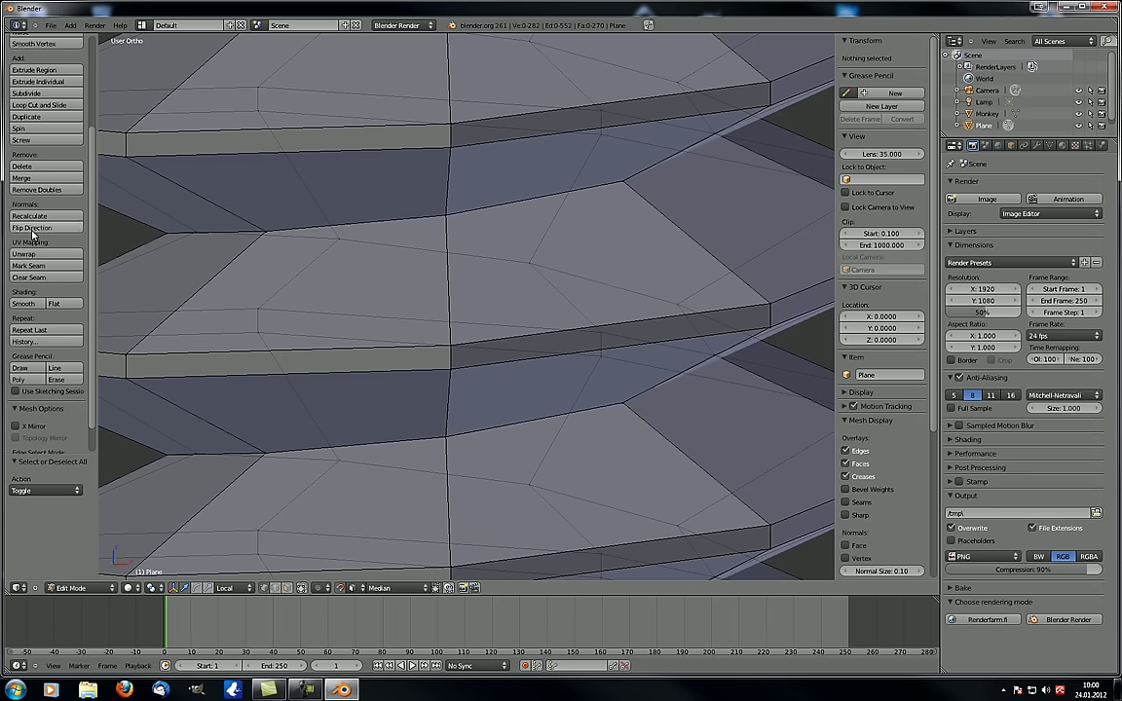
Examine the thread's geometry from several sides, both with the whole mesh selected and with nothing selected
scroll(463, 336, down, 5)
key(a)
scroll(463, 335, down, 4)
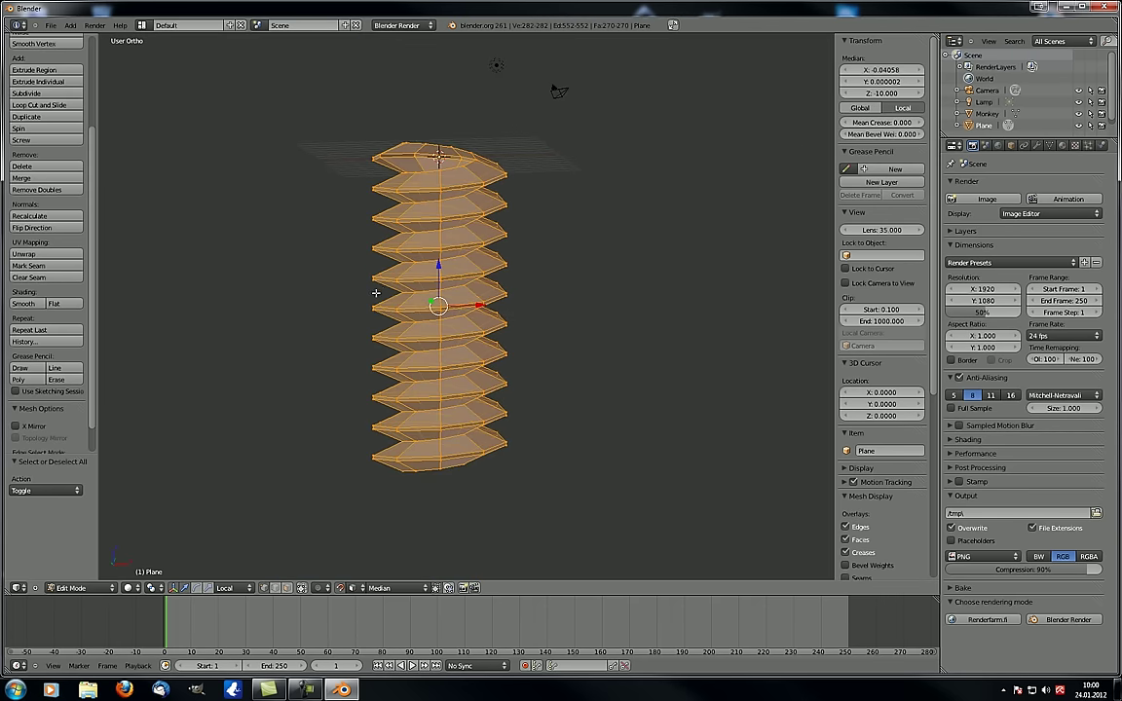
middle_drag(462, 335, 374, 276)
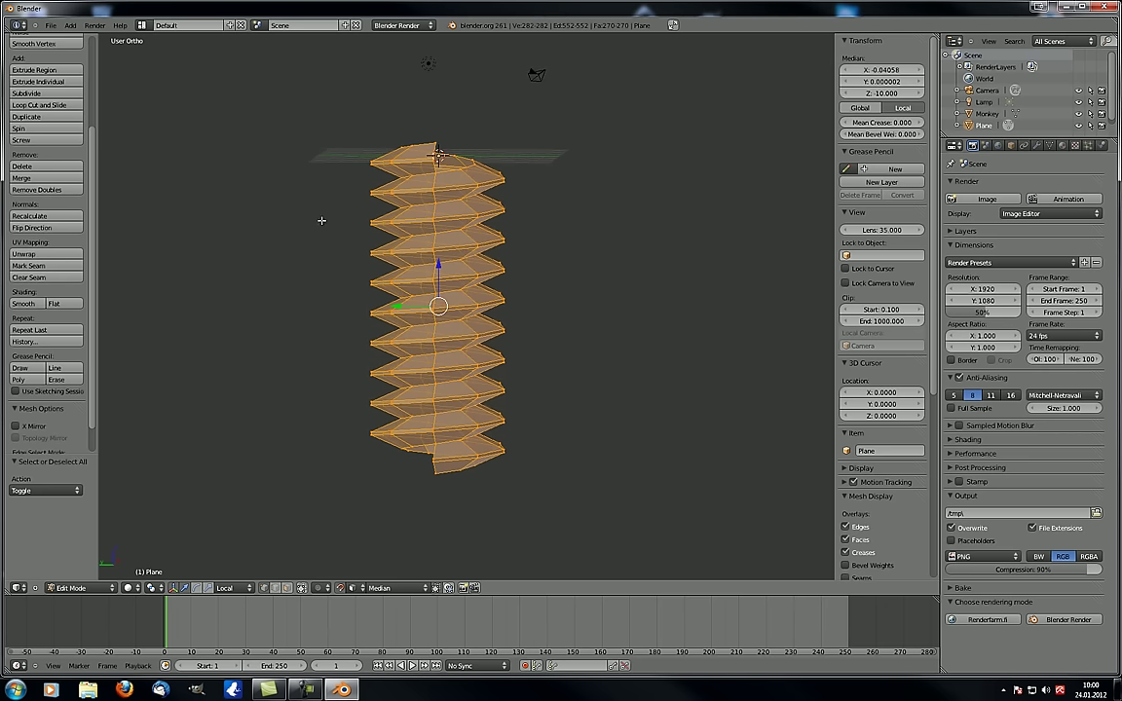
middle_drag(474, 300, 391, 303)
scroll(391, 303, up, 3)
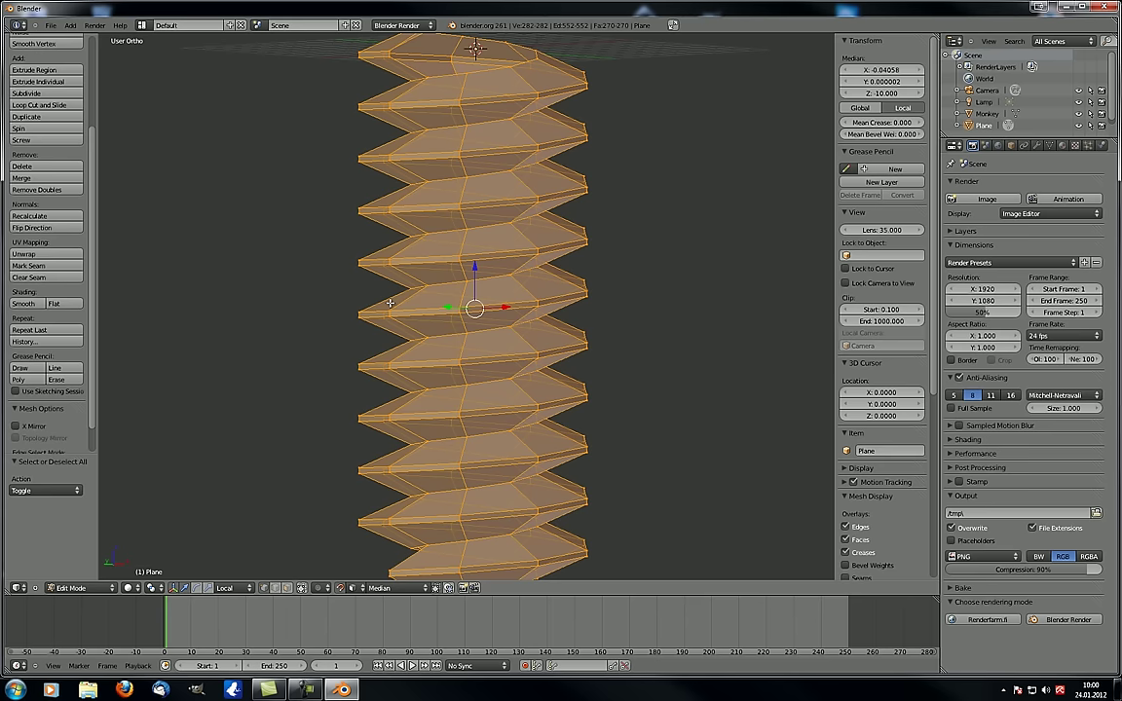
key(a)
middle_drag(468, 297, 447, 299)
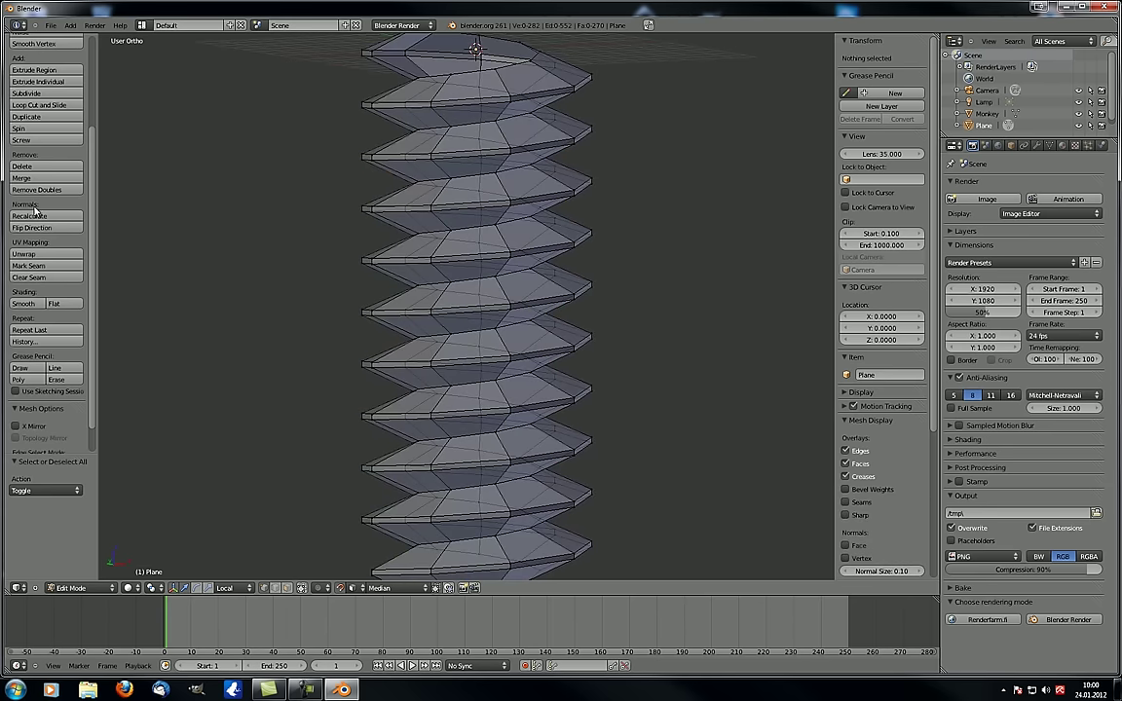
middle_drag(538, 244, 419, 243)
scroll(470, 247, up, 3)
scroll(418, 243, down, 3)
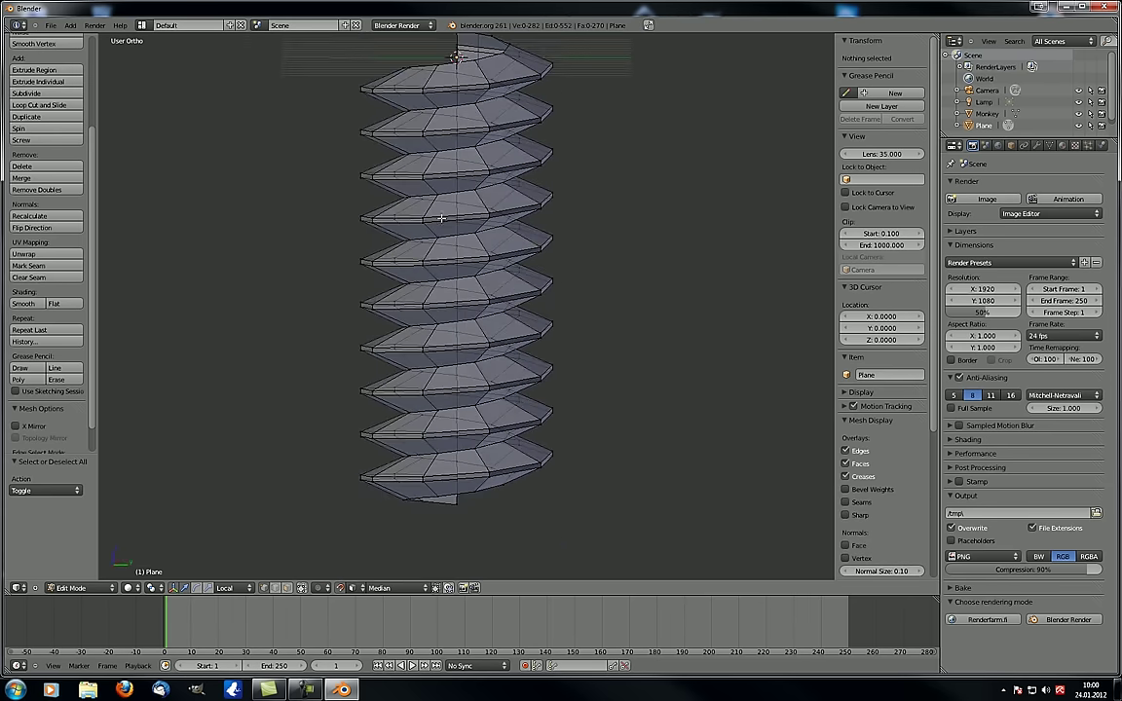
Switch to Object Mode, deselect the thread, and inspect its faces up close
key(Tab)
key(a)
middle_drag(461, 278, 440, 265)
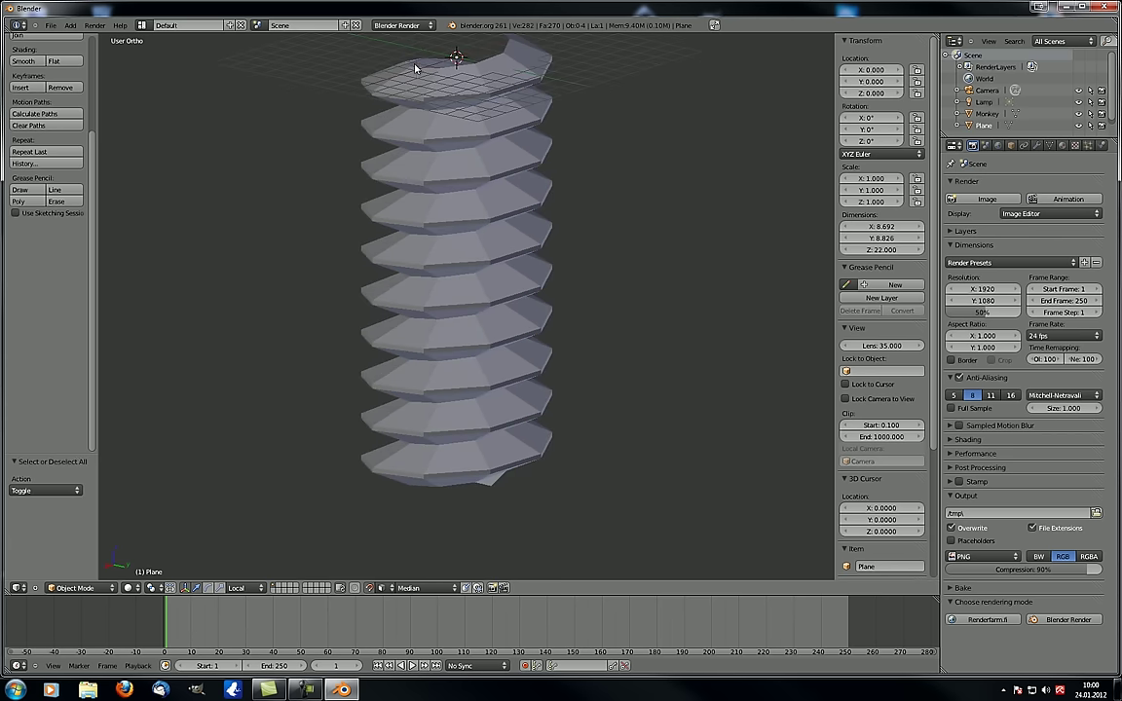
middle_drag(419, 142, 440, 266)
mouse_move(440, 213)
middle_down()
mouse_move(394, 223)
mouse_move(448, 223)
middle_up()
scroll(446, 250, up, 5)
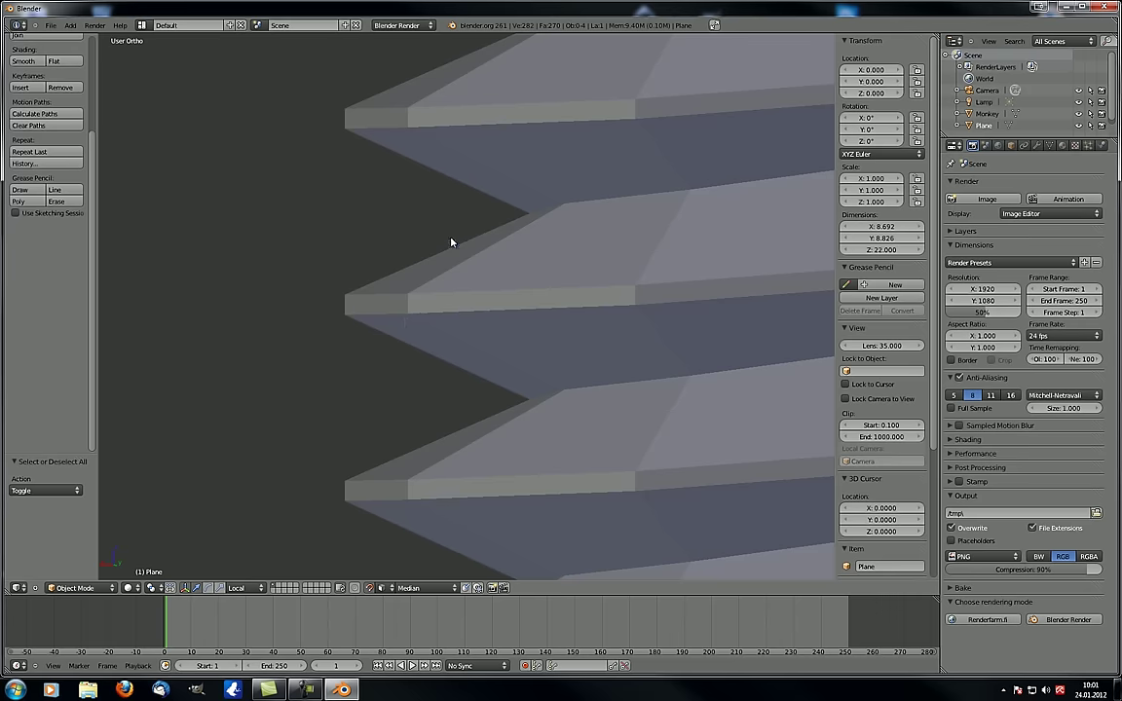
Draw a freehand Grease Pencil arrow pointing diagonally down beside the thread's edge, and check it from other angles
click(19, 189)
drag(449, 246, 505, 359)
mouse_move(312, 306)
middle_down()
mouse_move(346, 325)
mouse_move(540, 311)
mouse_move(634, 227)
mouse_move(561, 295)
mouse_move(566, 271)
mouse_move(614, 288)
mouse_move(503, 261)
mouse_move(511, 275)
mouse_move(429, 297)
mouse_move(406, 321)
mouse_move(468, 301)
middle_up()
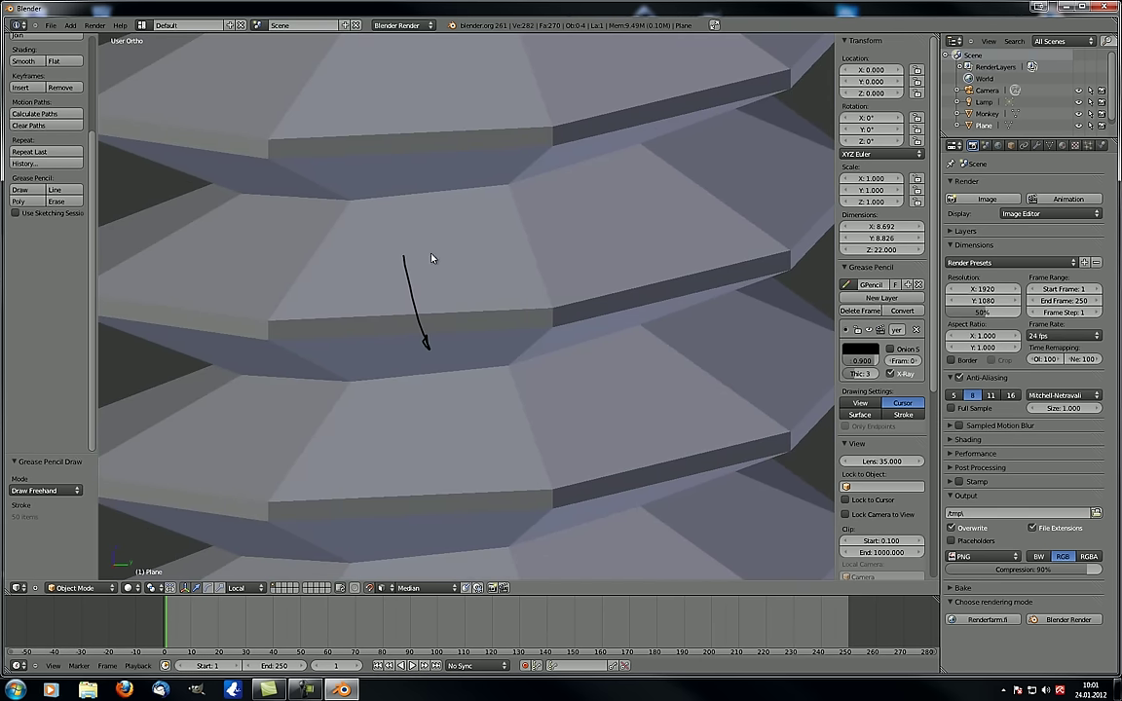
mouse_move(433, 258)
middle_down()
mouse_move(418, 278)
mouse_move(271, 215)
mouse_move(465, 286)
mouse_move(368, 244)
middle_up()
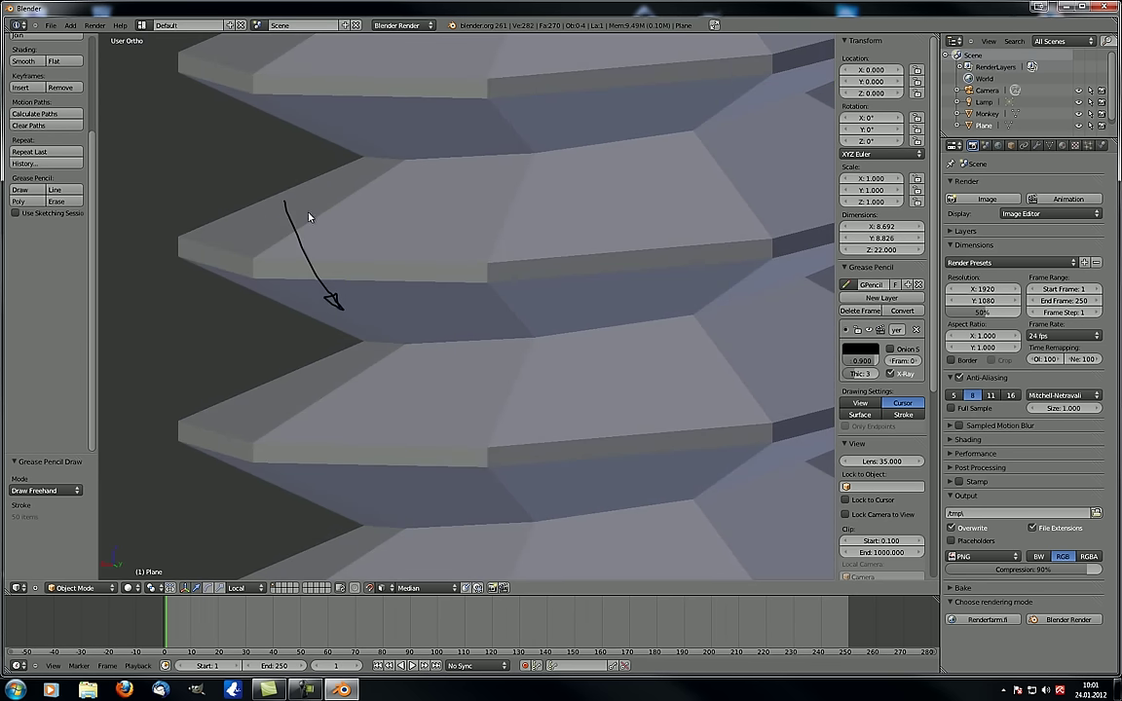
middle_drag(299, 276, 383, 283)
Return the thread to Edit Mode and turn on the display of face normals
key(Tab)
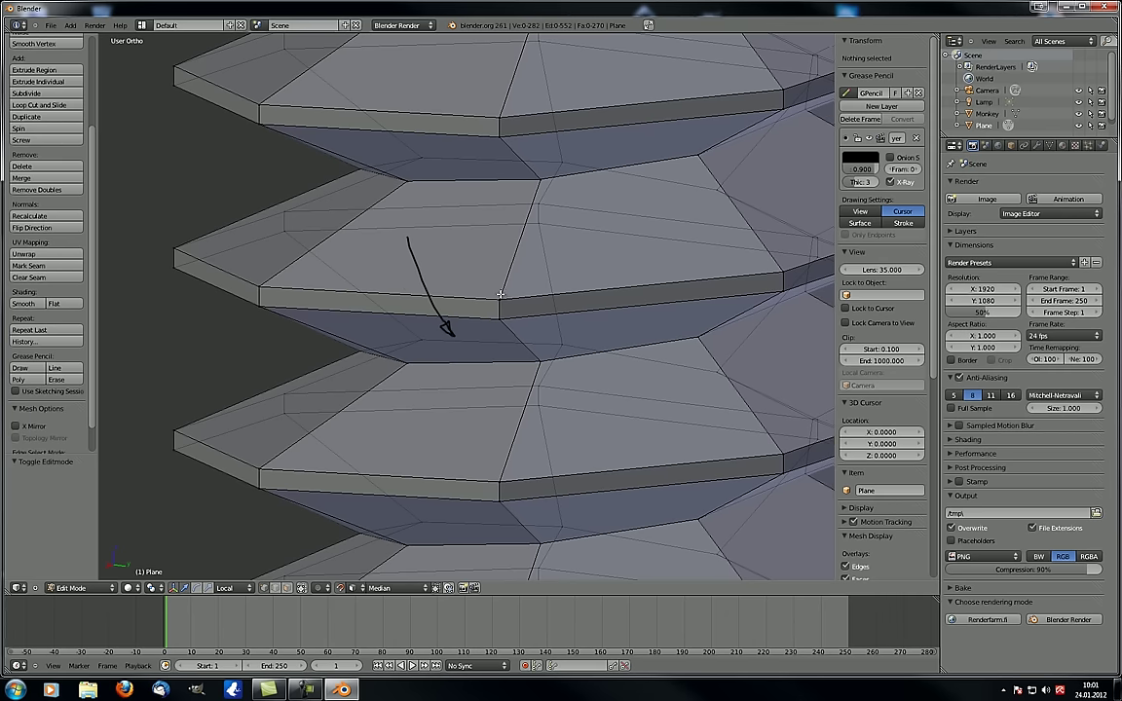
scroll(330, 230, down, 3)
mouse_move(330, 230)
middle_down()
mouse_move(556, 328)
mouse_move(458, 287)
mouse_move(370, 190)
mouse_move(556, 339)
mouse_move(449, 337)
mouse_move(390, 304)
mouse_move(371, 185)
middle_up()
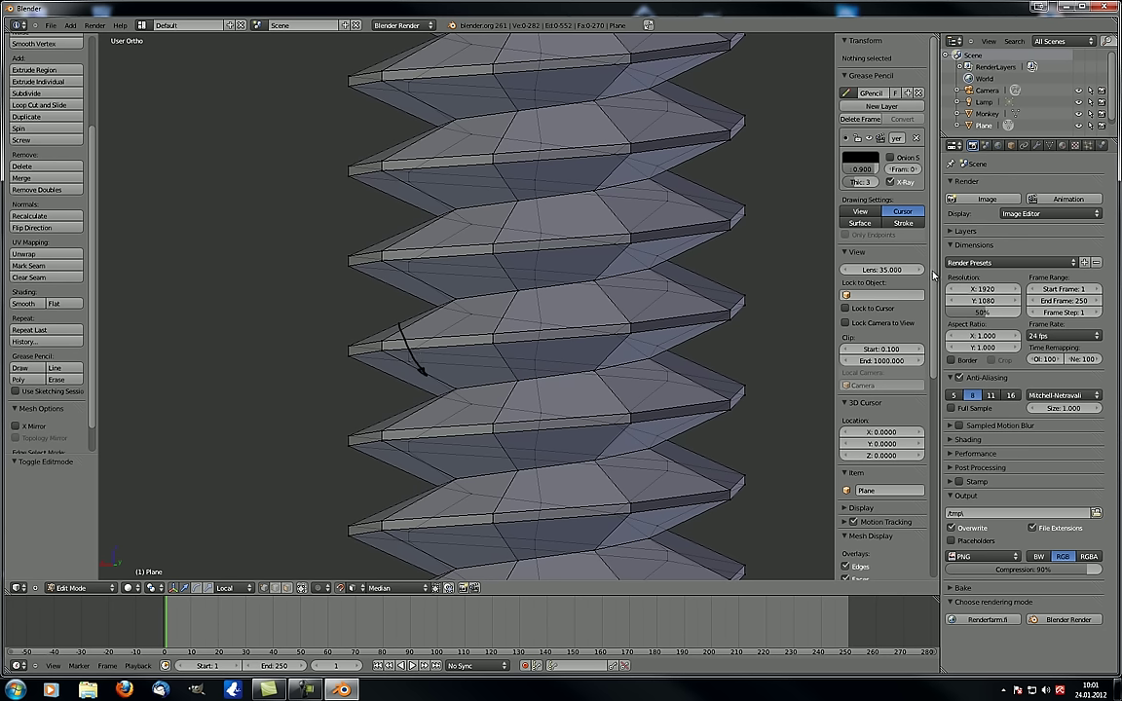
scroll(934, 276, down, 8)
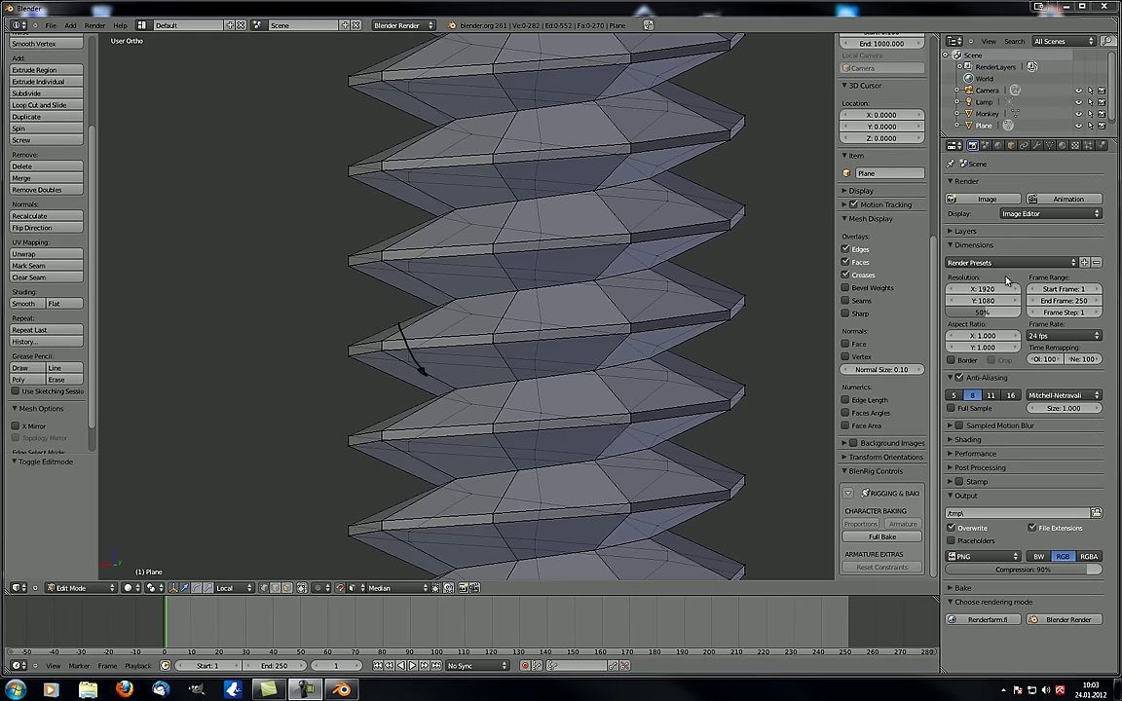
middle_drag(488, 364, 513, 271)
scroll(528, 335, up, 3)
shift+middle_drag(528, 335, 449, 268)
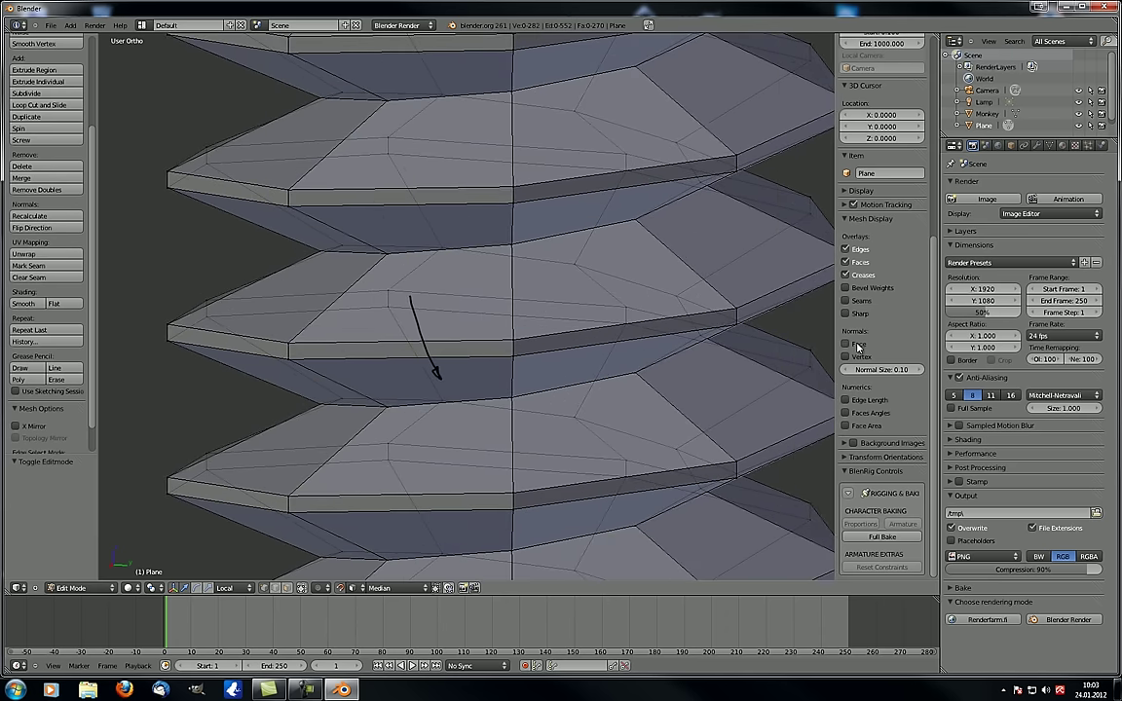
mouse_move(359, 302)
middle_down()
mouse_move(250, 313)
mouse_move(258, 303)
middle_up()
scroll(260, 276, up, 4)
middle_drag(403, 282, 389, 279)
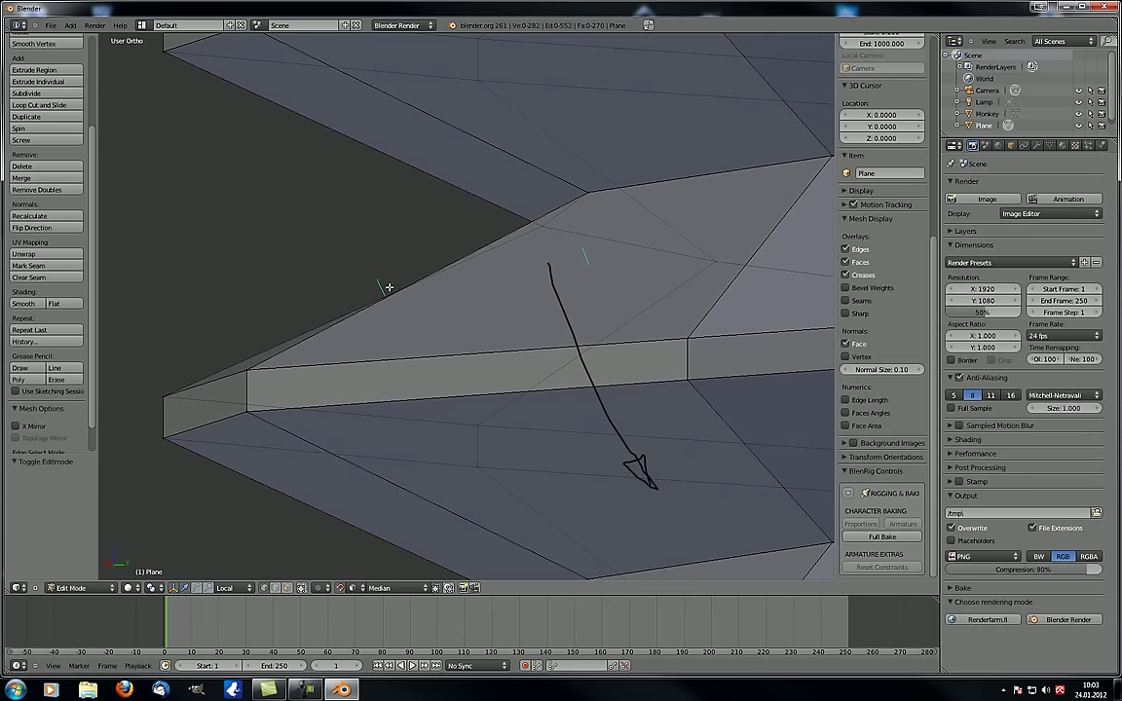
Select the four corner vertices of one narrow rim face, delete that face, and undo the deletion, leaving nothing selected
mouse_move(357, 234)
middle_down()
mouse_move(390, 292)
mouse_move(395, 251)
mouse_move(443, 338)
mouse_move(491, 295)
mouse_move(468, 323)
mouse_move(442, 323)
mouse_move(486, 369)
middle_up()
right_click(532, 423)
shift+right_click(535, 339)
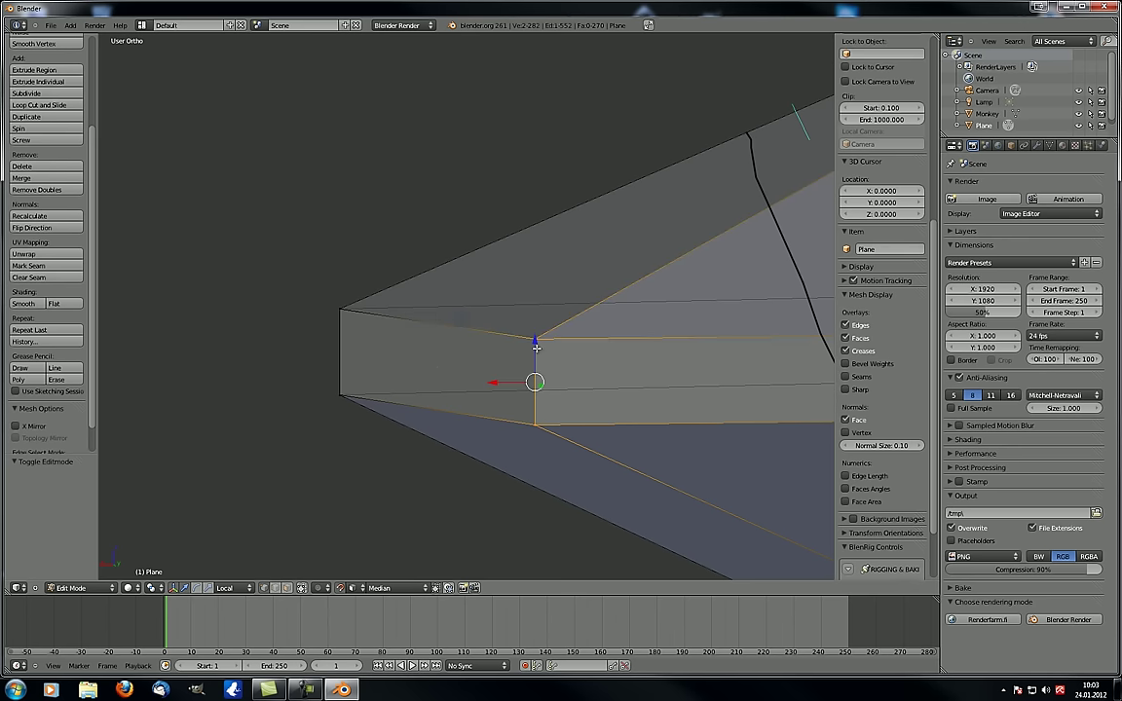
shift+right_click(343, 311)
shift+right_click(341, 394)
key(x)
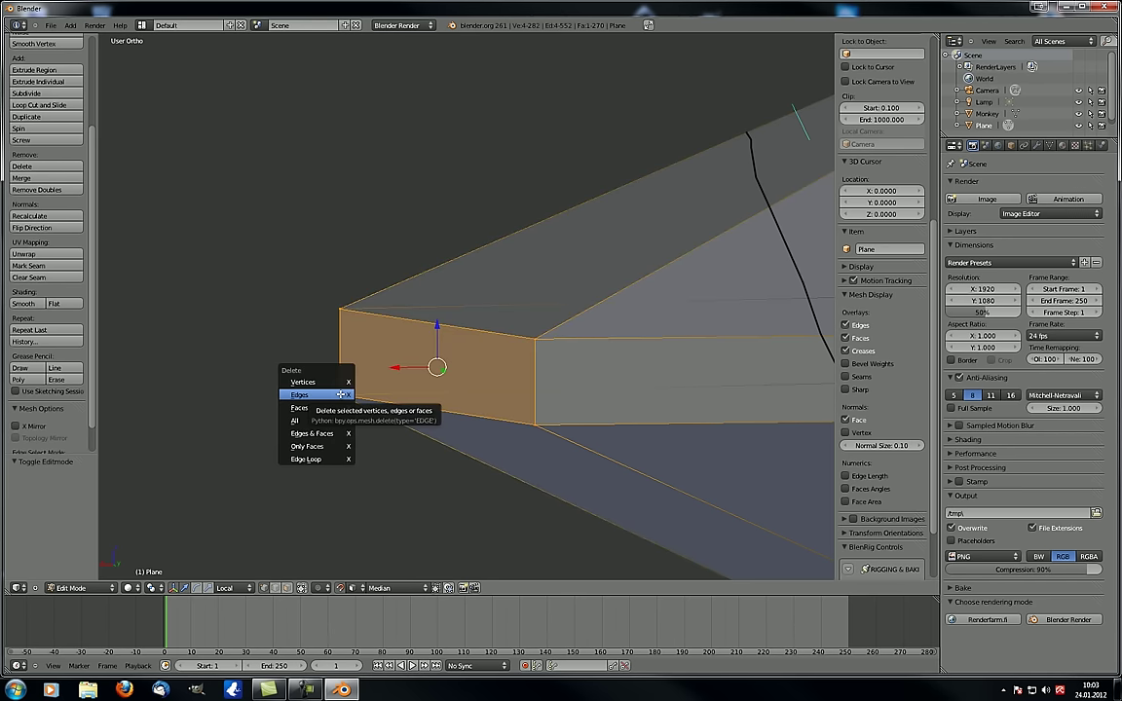
key(f)
middle_drag(332, 386, 385, 395)
scroll(503, 488, down, 3)
mouse_move(502, 488)
shift+middle_down()
mouse_move(348, 354)
mouse_move(315, 344)
mouse_move(320, 334)
shift+middle_up()
scroll(355, 363, down, 1)
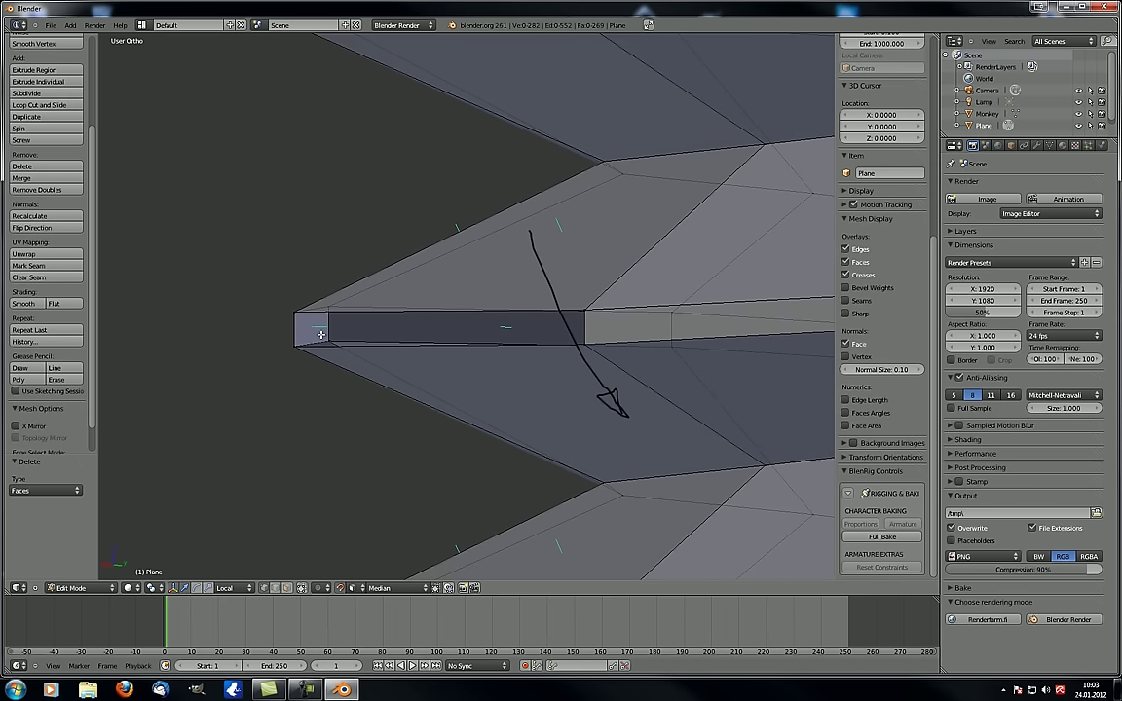
key(a)
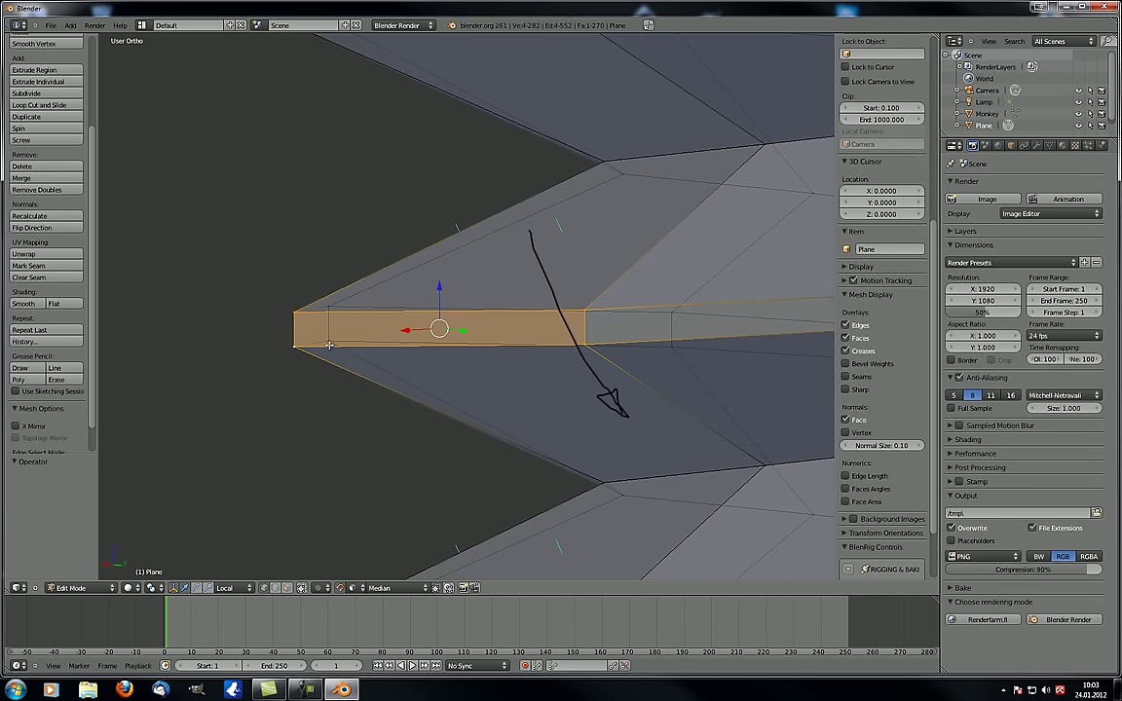
Return to Object Mode and view the whole screw thread
scroll(409, 338, down, 8)
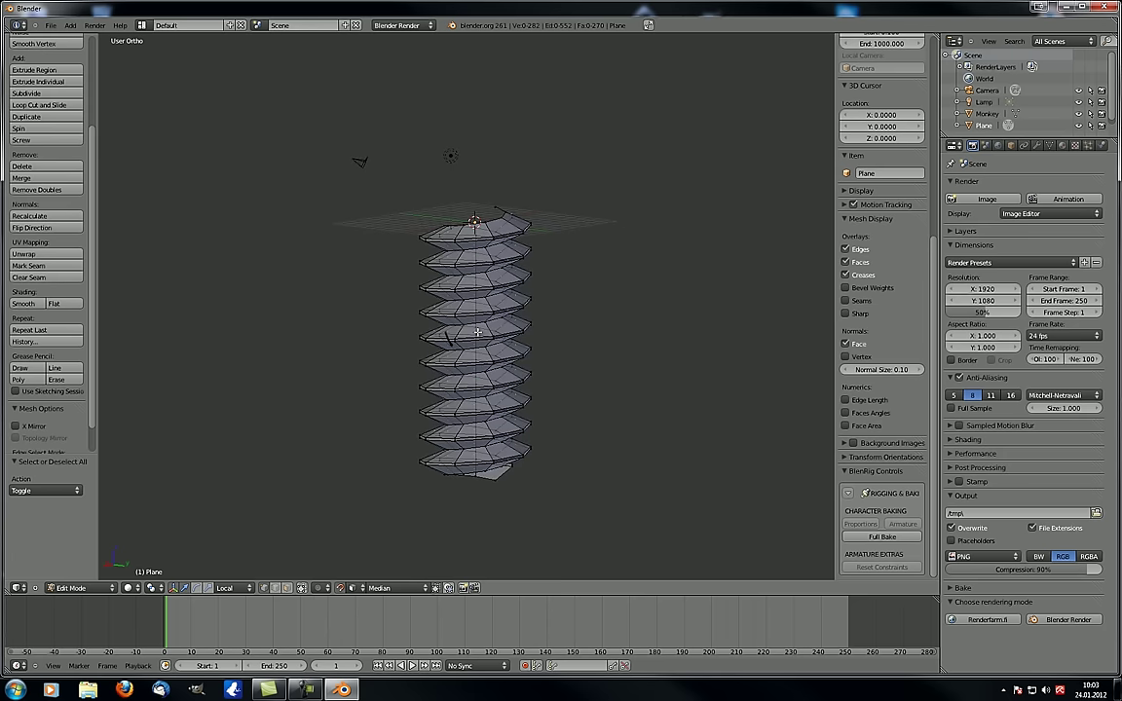
key(Tab)
scroll(398, 337, up, 3)
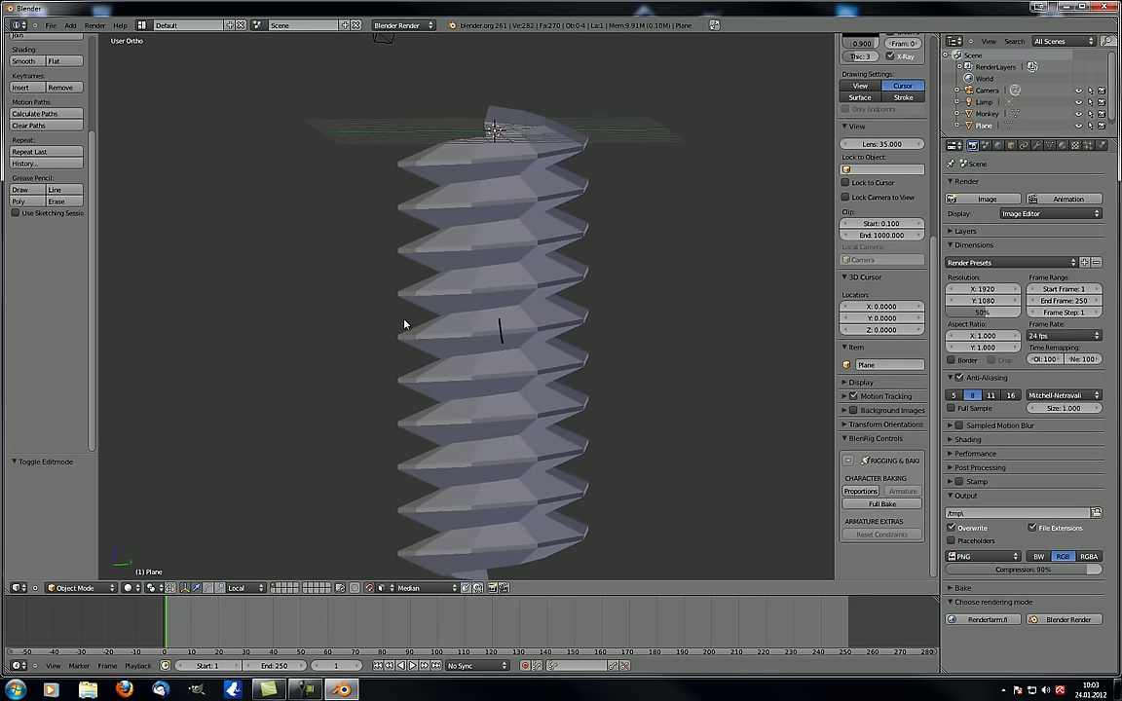
Switch to the camera view and move the camera down to about X 9.48, Y -8.51, Z 0.34
key(KP_0)
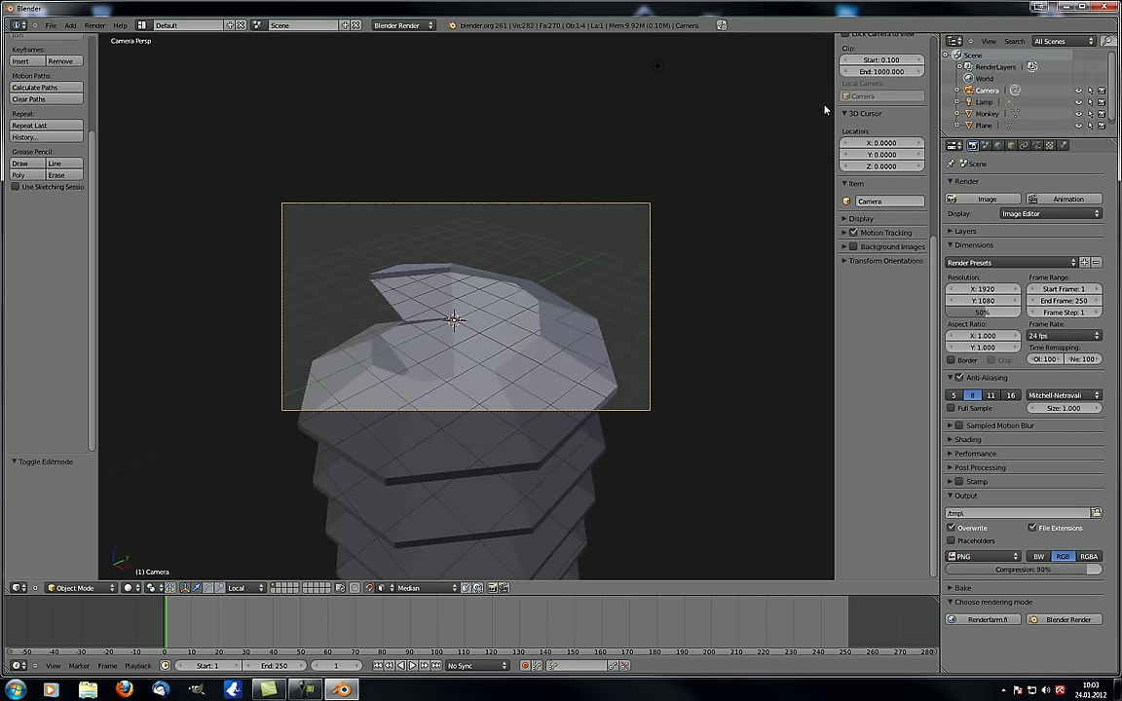
scroll(824, 110, up, 8)
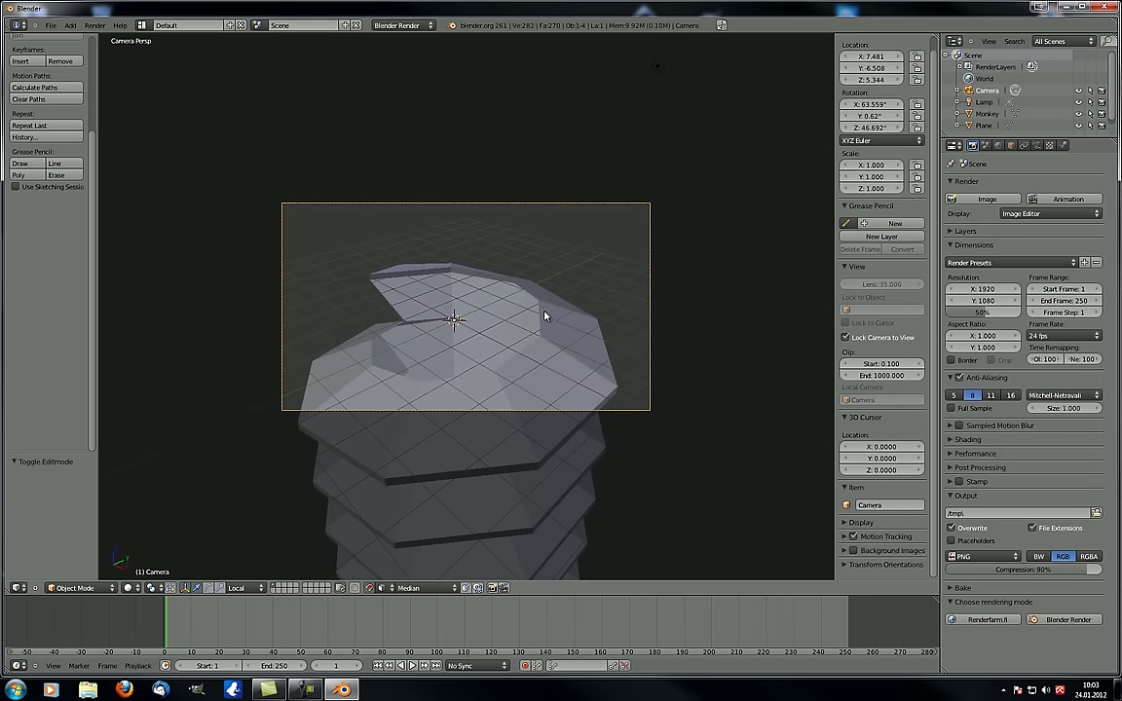
key(g)
click(482, 503)
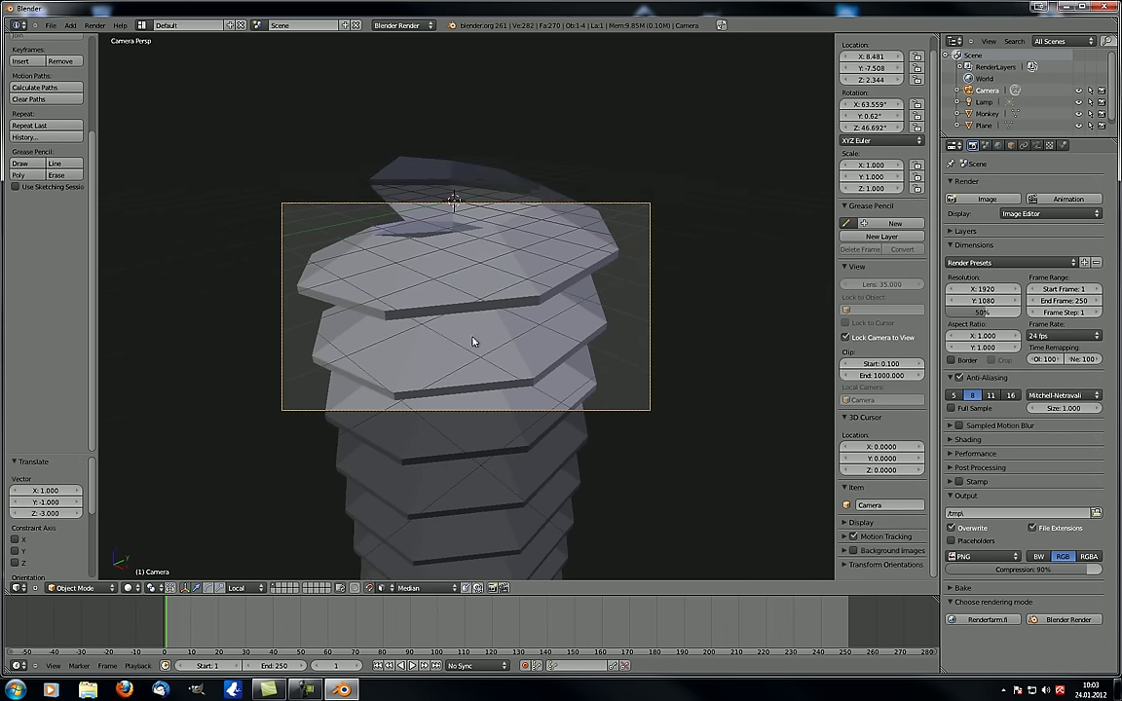
key(g)
click(446, 445)
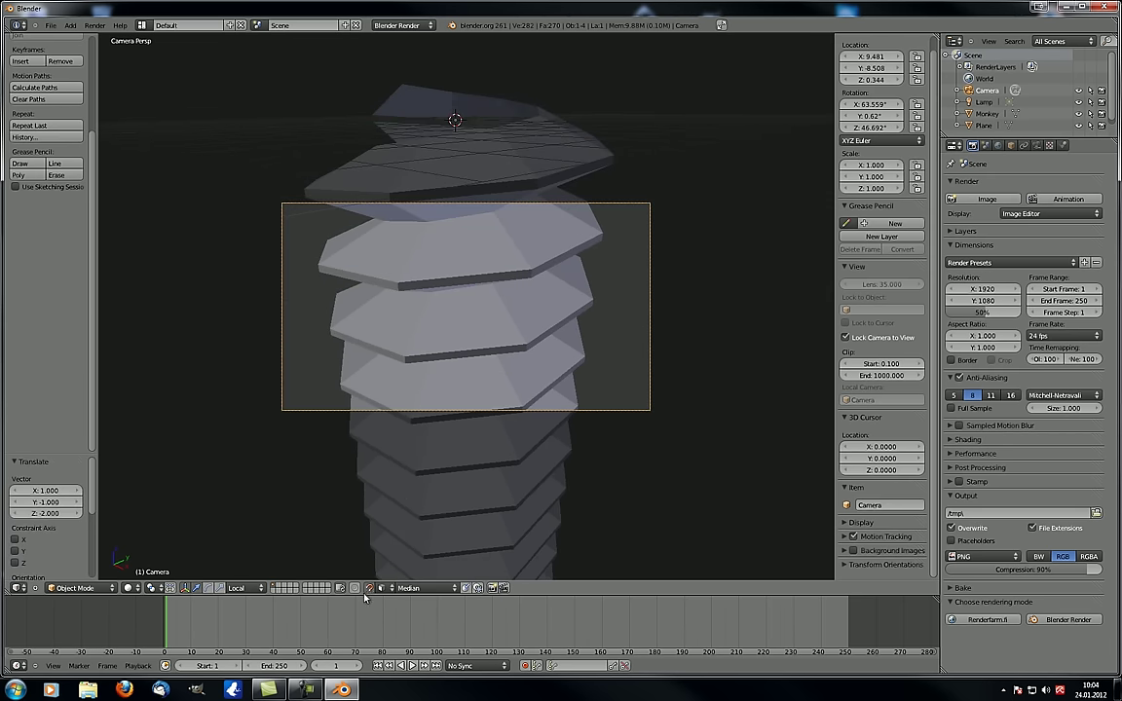
Lower the camera further and pull it back along its local Z axis to about X 19.19, Y -17.73, Z 2.88
key(g)
key(z)
key(z)
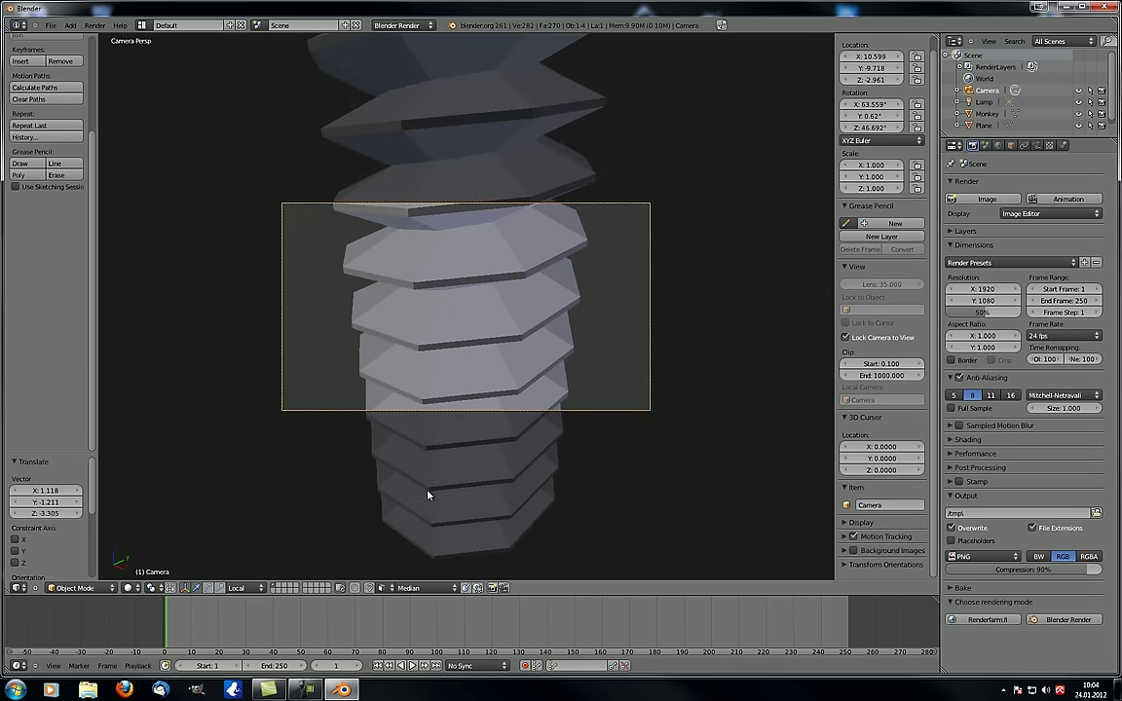
click(440, 424)
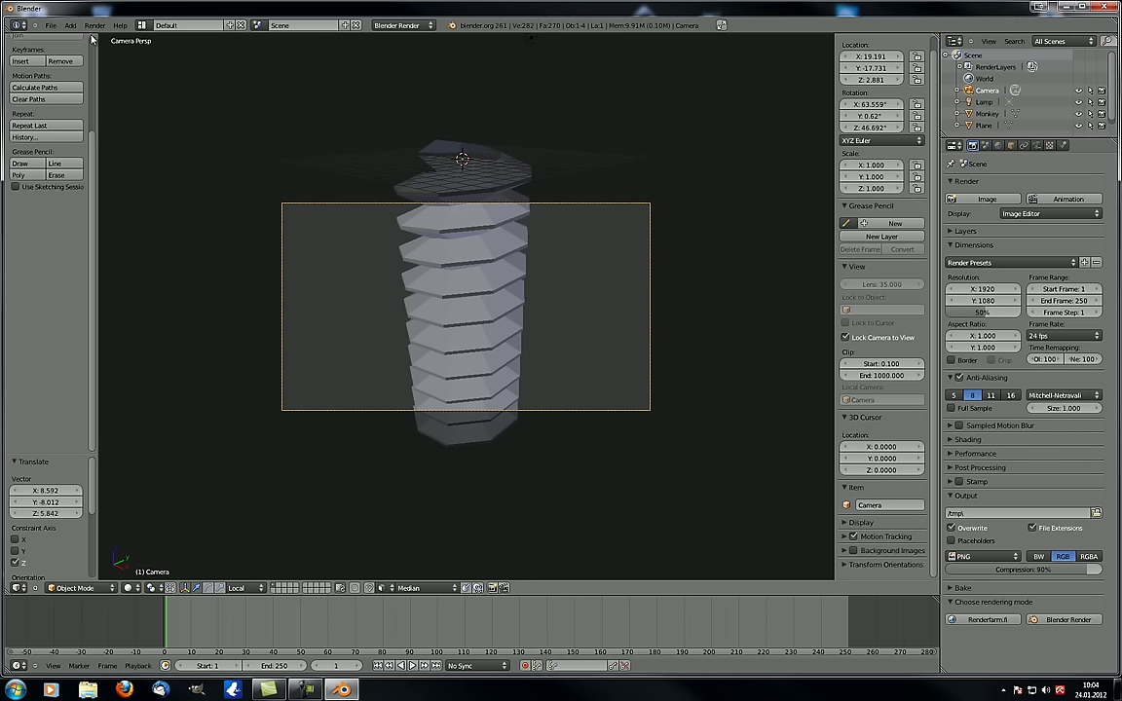
Leave the camera view and turn off Lock Camera to View
click(95, 27)
middle_drag(608, 166, 555, 153)
click(869, 338)
middle_drag(628, 237, 576, 202)
Move the lamp down beside the thread to about X 9.63, Y -0.54, Z -7.30, and look through the camera again
right_click(526, 167)
middle_drag(504, 207, 536, 180)
key(g)
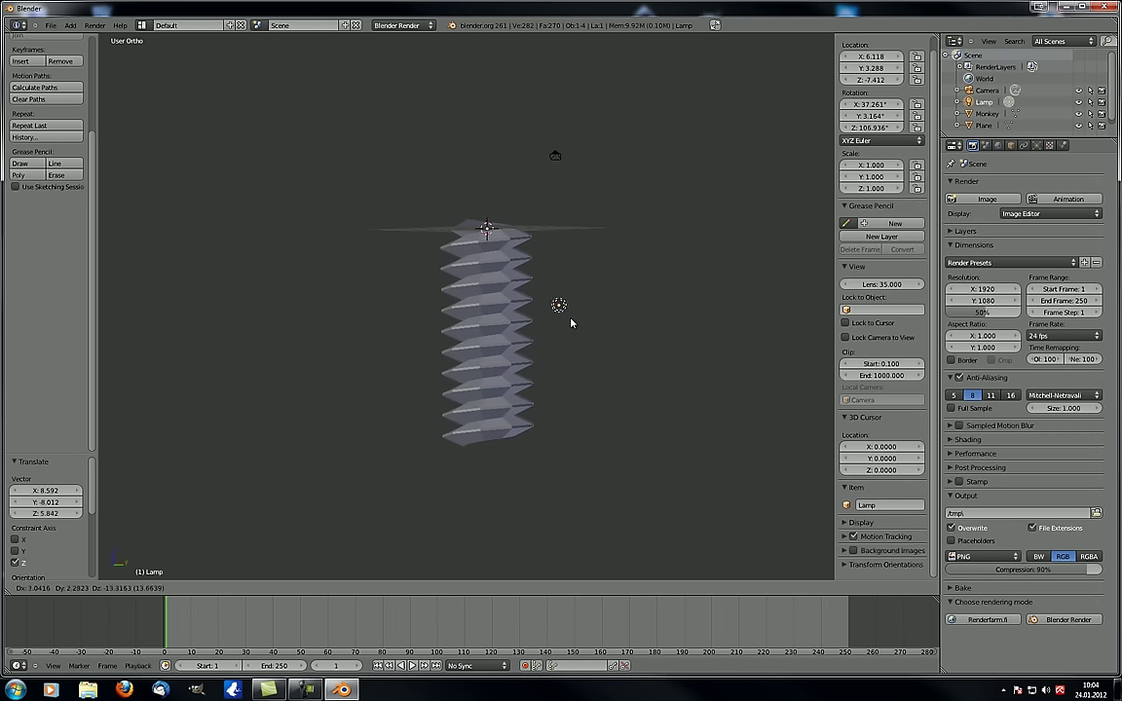
click(571, 323)
middle_drag(572, 324, 478, 305)
key(g)
click(396, 315)
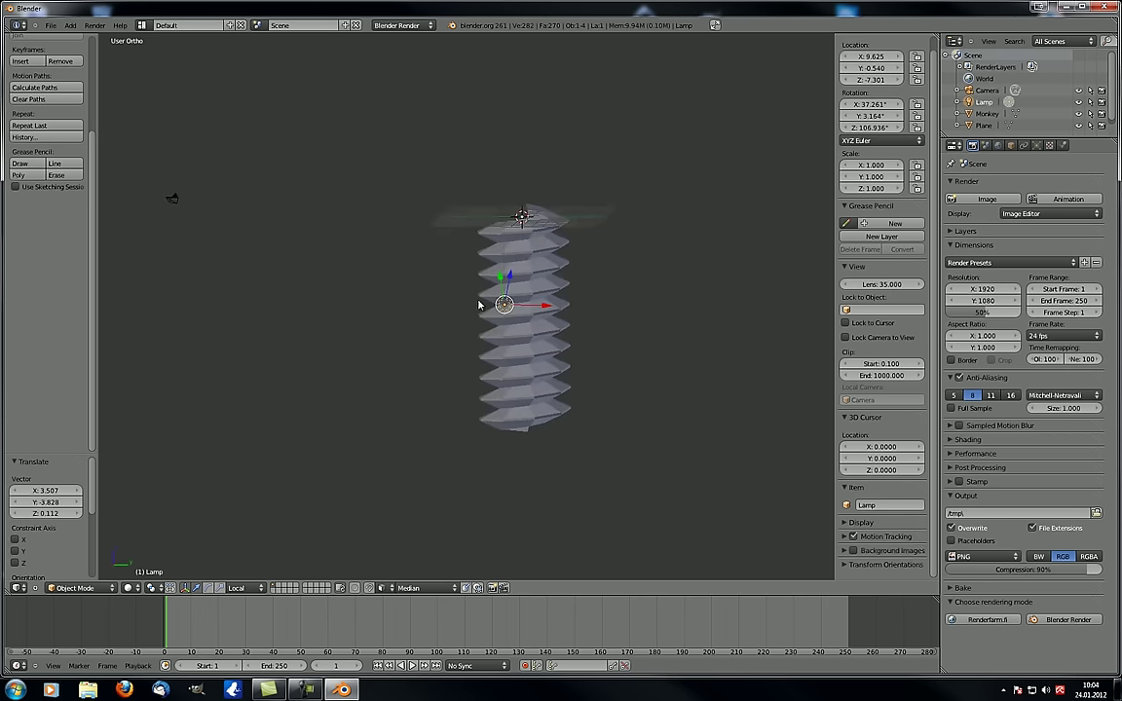
key(KP_0)
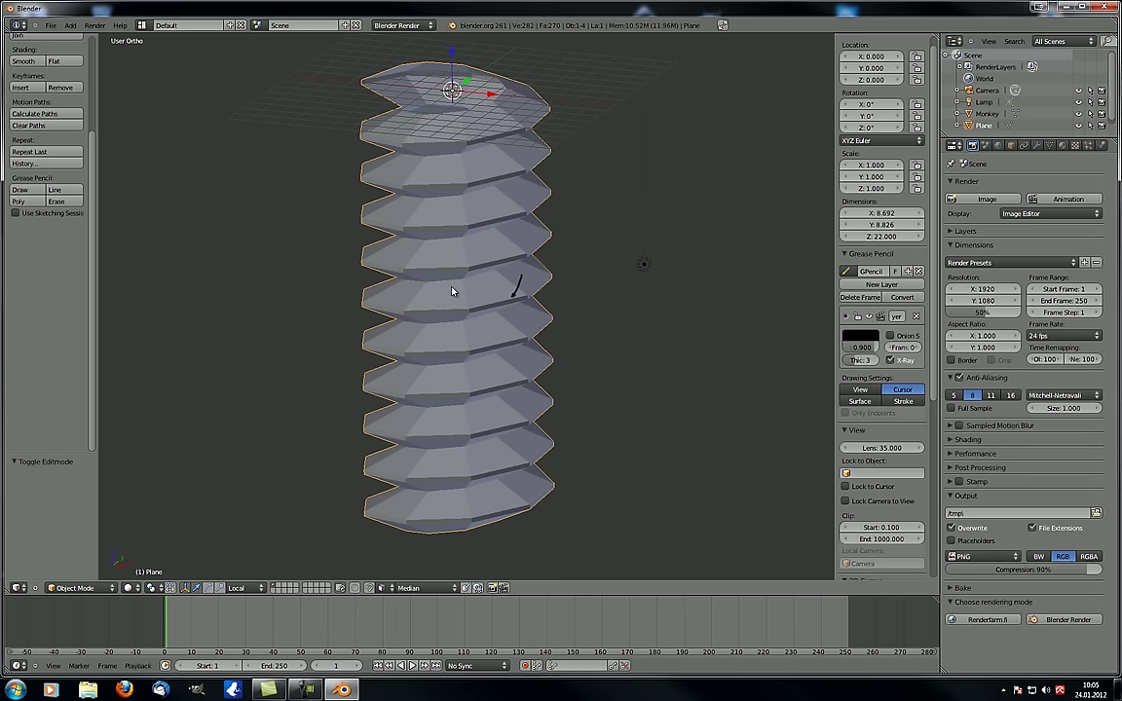
Examine the whole screw thread in Object Mode from near and far and from a slightly different angle
scroll(452, 291, up, 2)
scroll(468, 288, down, 7)
scroll(458, 280, up, 3)
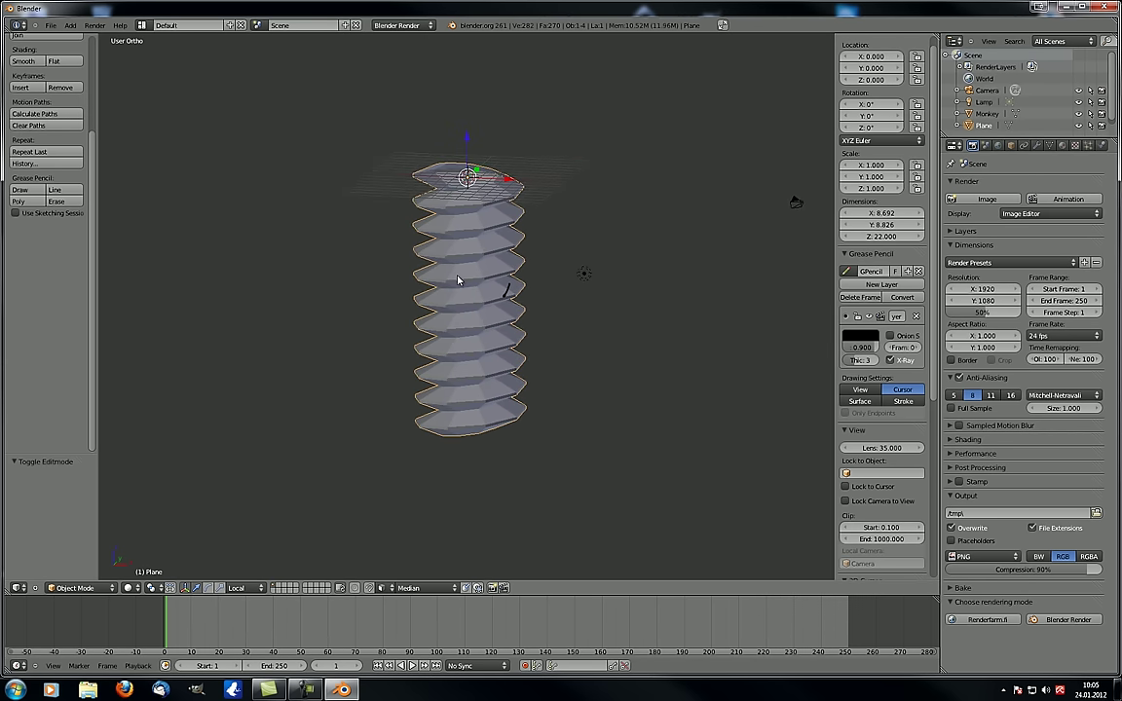
mouse_move(458, 281)
middle_down()
mouse_move(400, 284)
mouse_move(488, 270)
mouse_move(468, 300)
middle_up()
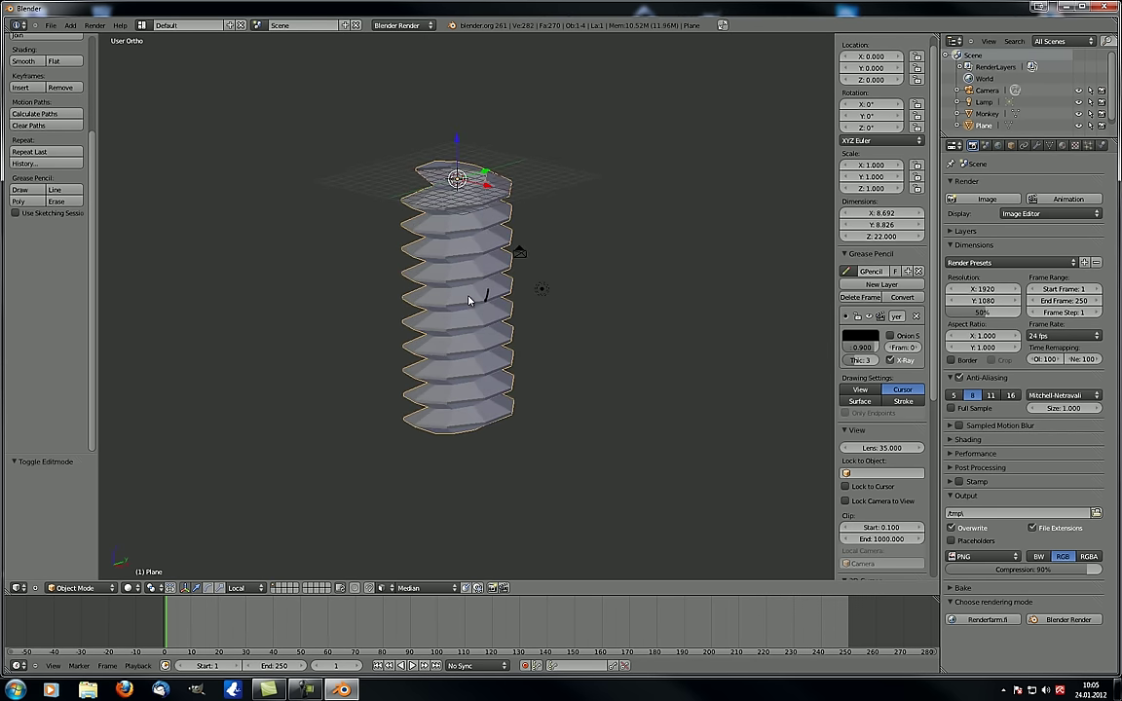
scroll(471, 301, up, 3)
scroll(483, 295, down, 5)
scroll(476, 296, up, 3)
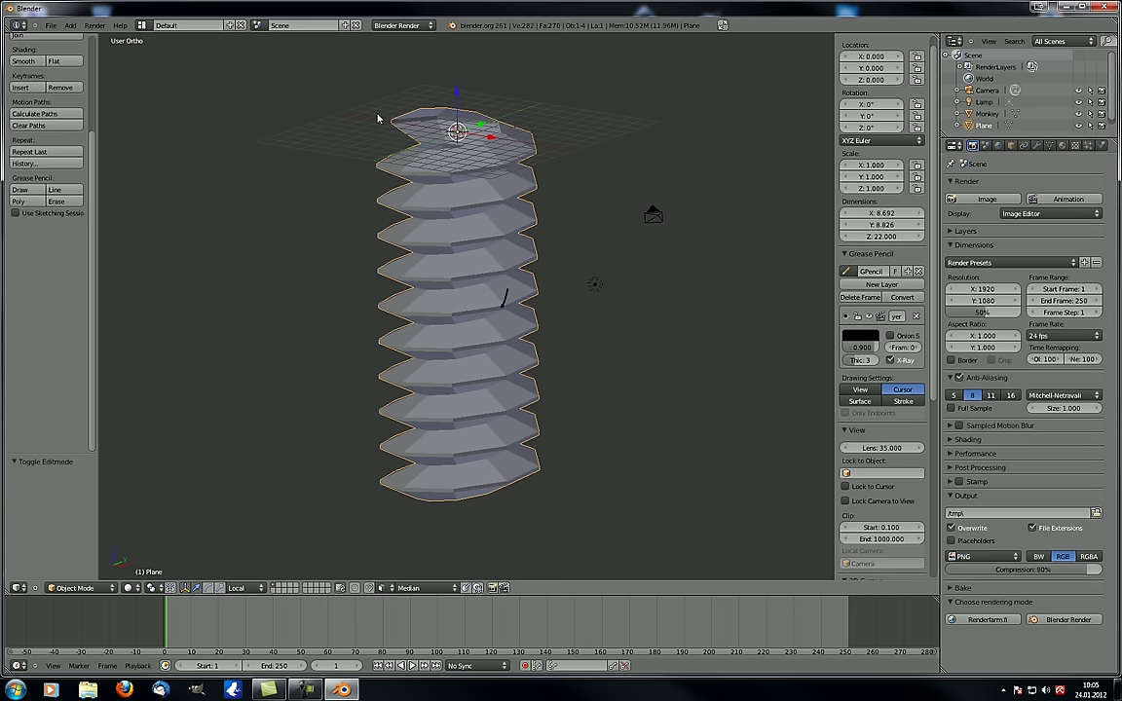
scroll(39, 146, up, 3)
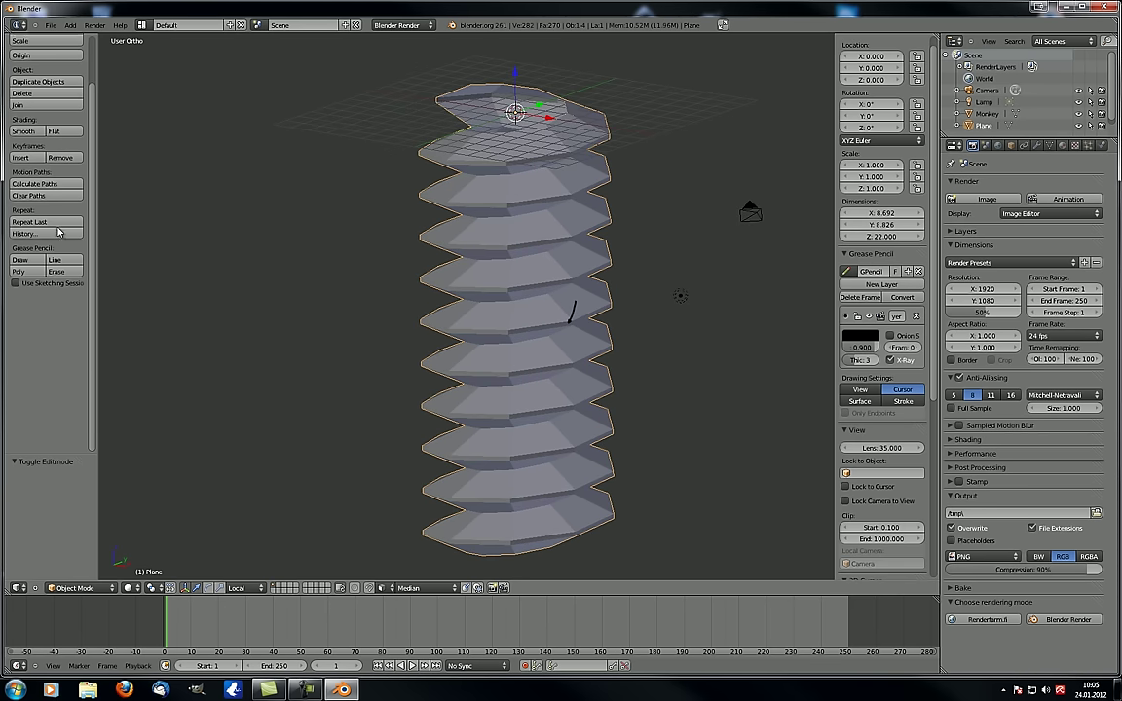
Set the screw mesh to smooth shading and check the threads
click(25, 154)
scroll(603, 339, up, 3)
mouse_move(602, 339)
middle_down()
mouse_move(571, 321)
mouse_move(591, 333)
middle_up()
scroll(545, 320, up, 4)
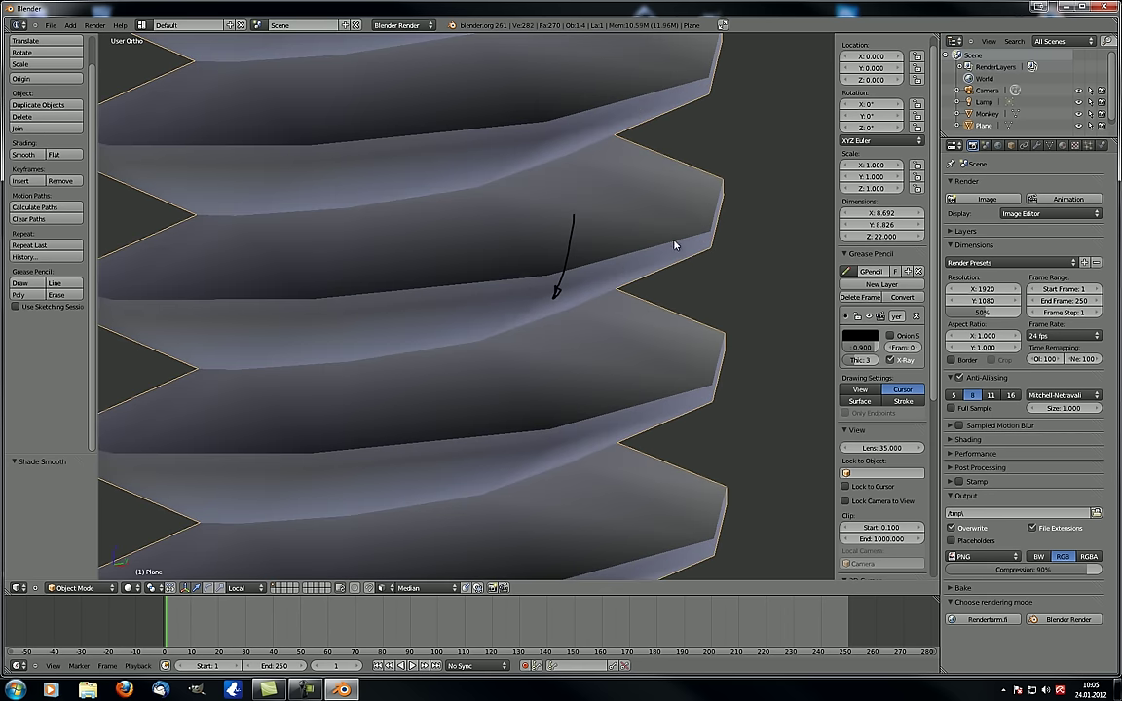
scroll(679, 273, down, 4)
middle_drag(679, 273, 571, 364)
scroll(572, 357, down, 4)
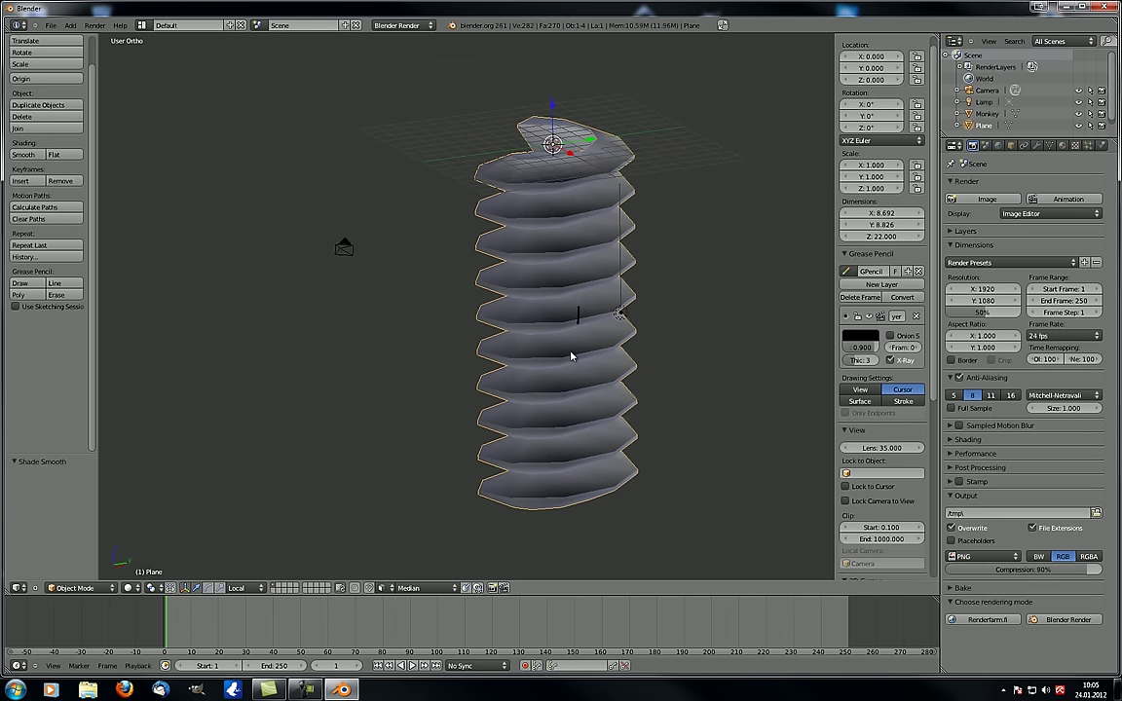
Render a still image of the smooth-shaded screw from the camera view, check it and close the render
key(KP_5)
key(KP_0)
click(94, 25)
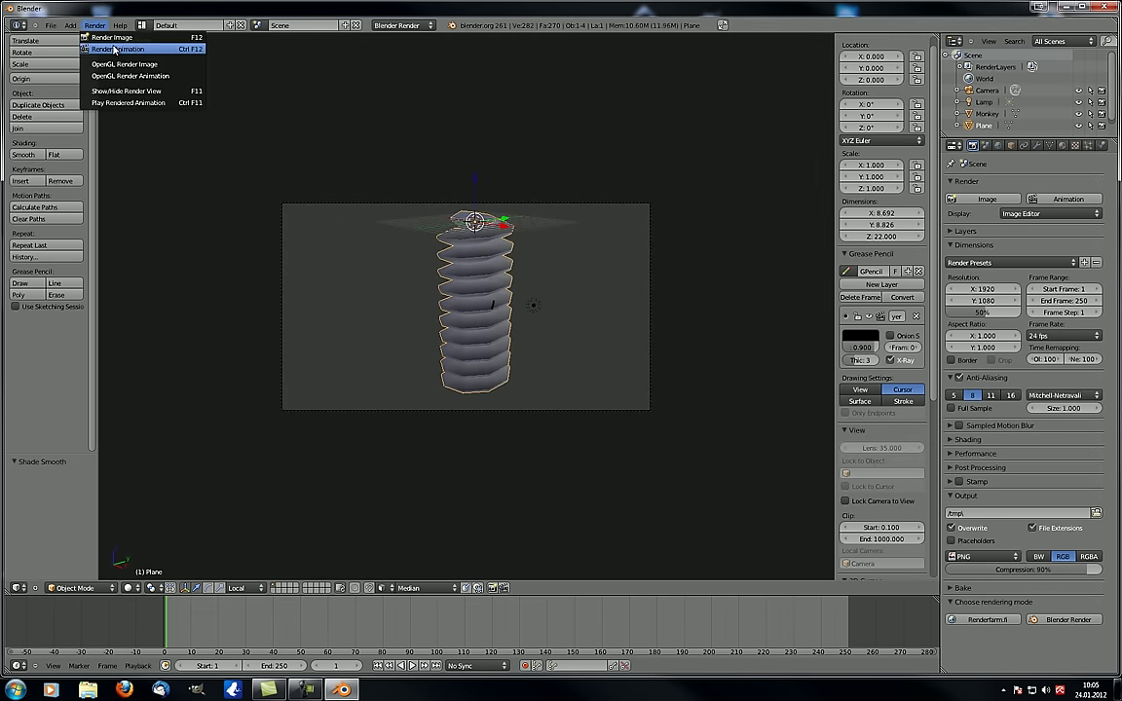
click(114, 38)
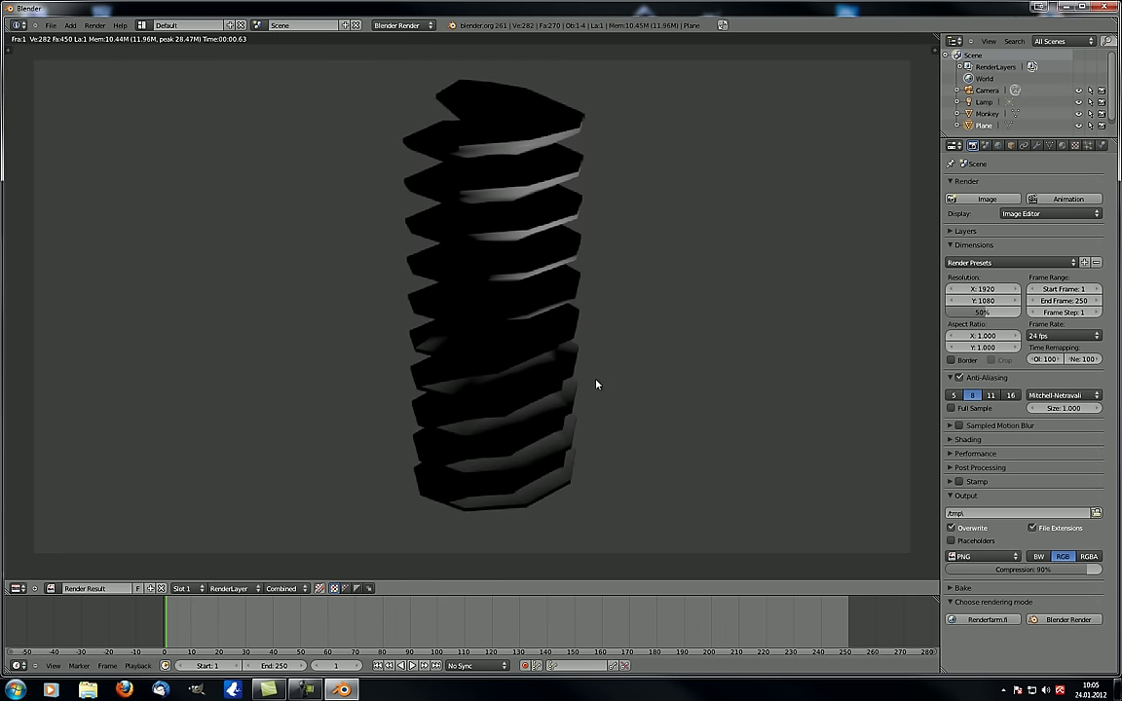
scroll(604, 234, down, 1)
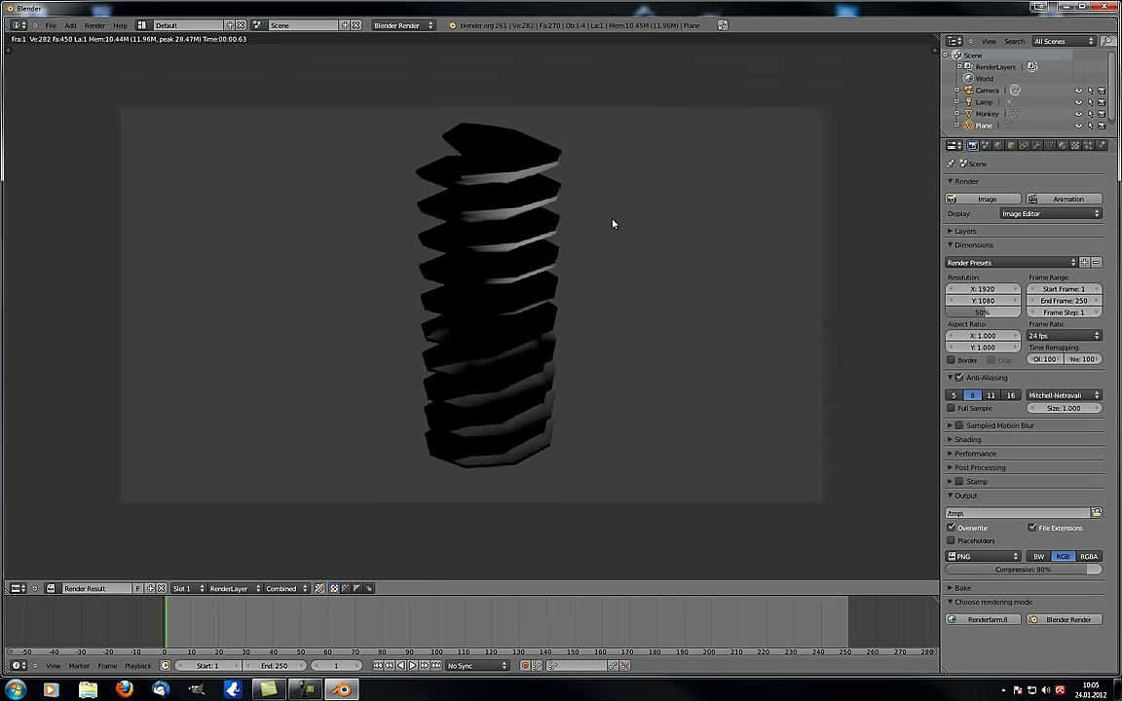
key(Escape)
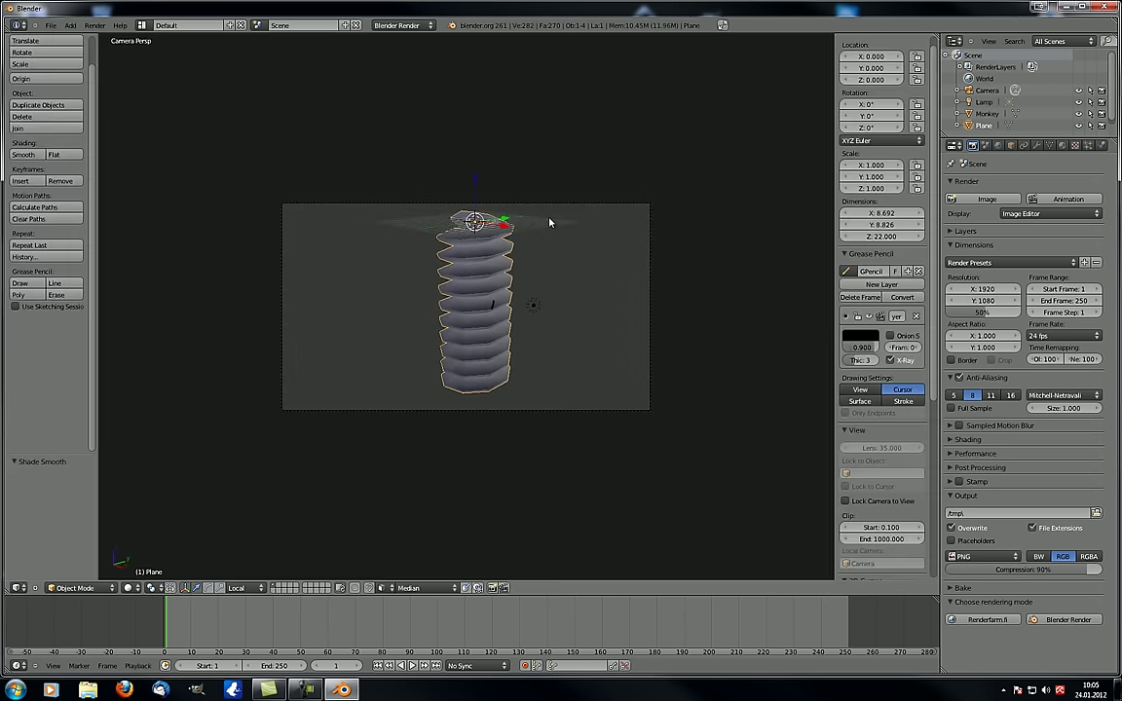
Recalculate the normals of the entire screw mesh in Edit Mode and return to Object Mode
scroll(498, 283, up, 5)
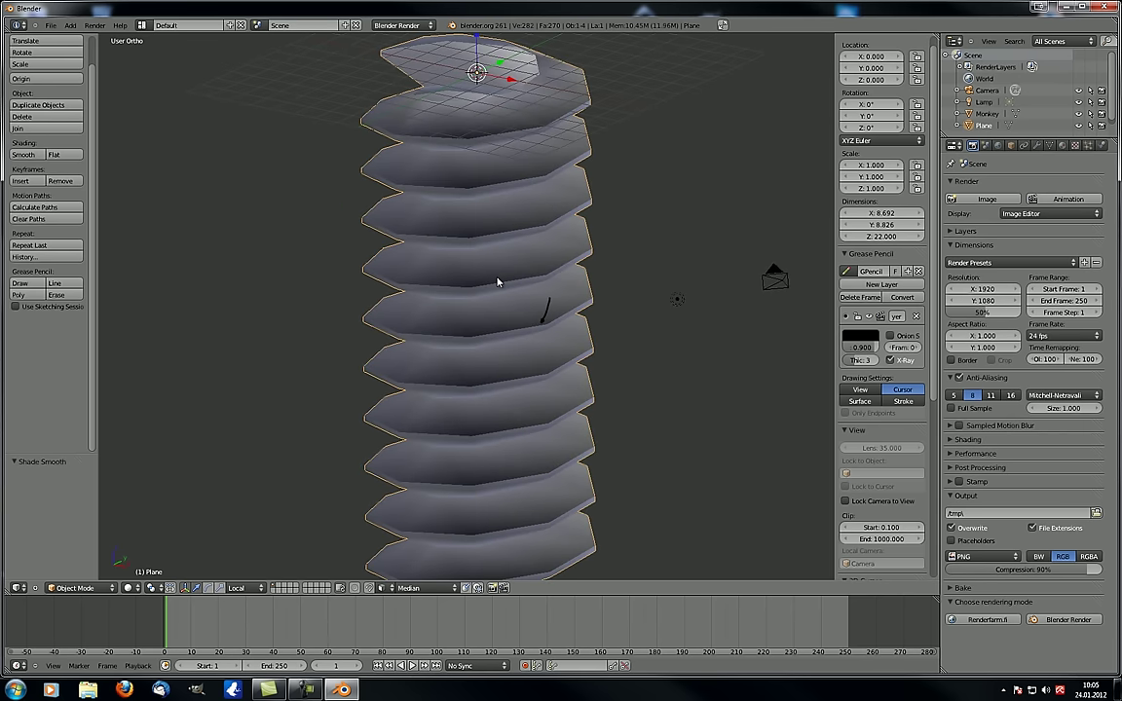
key(Tab)
key(a)
key(a)
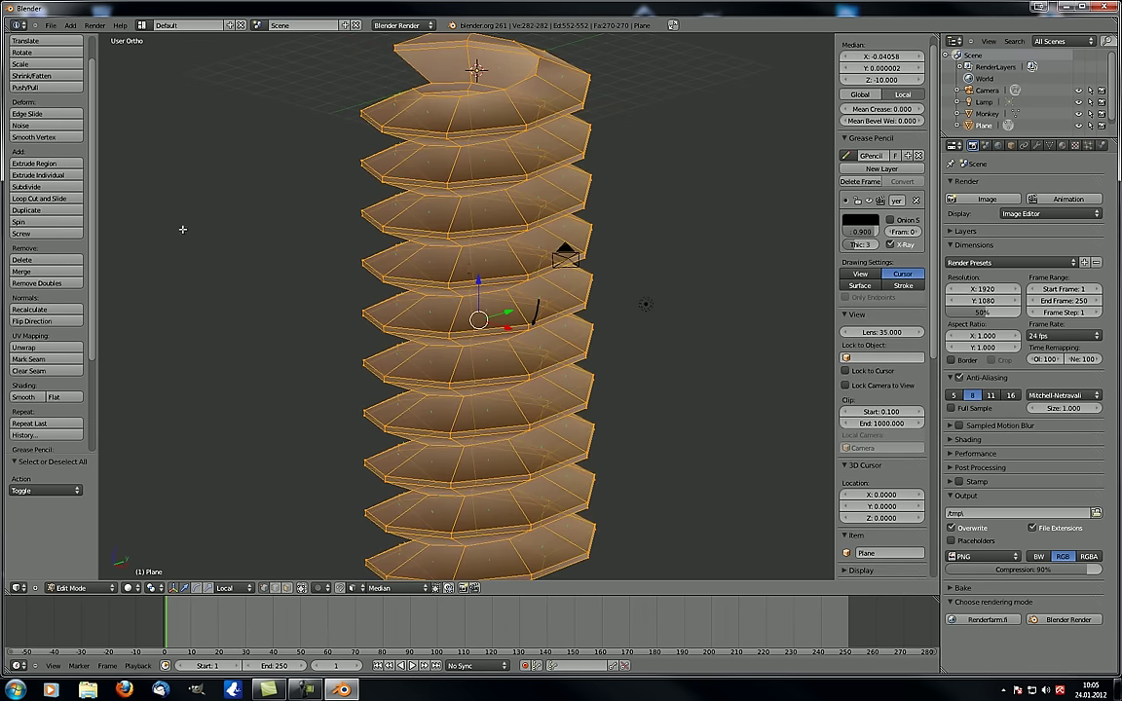
click(35, 310)
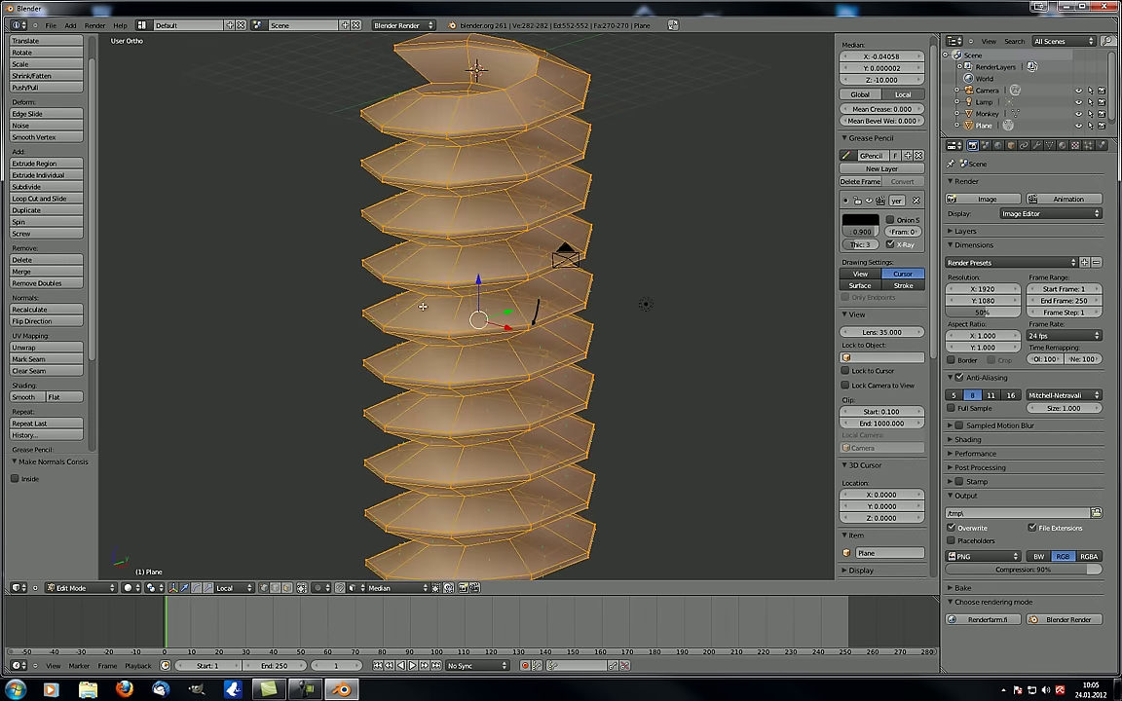
key(Tab)
Render the screw from the camera view with its recalculated normals and close the render
scroll(389, 304, down, 4)
middle_drag(351, 305, 523, 289)
key(KP_0)
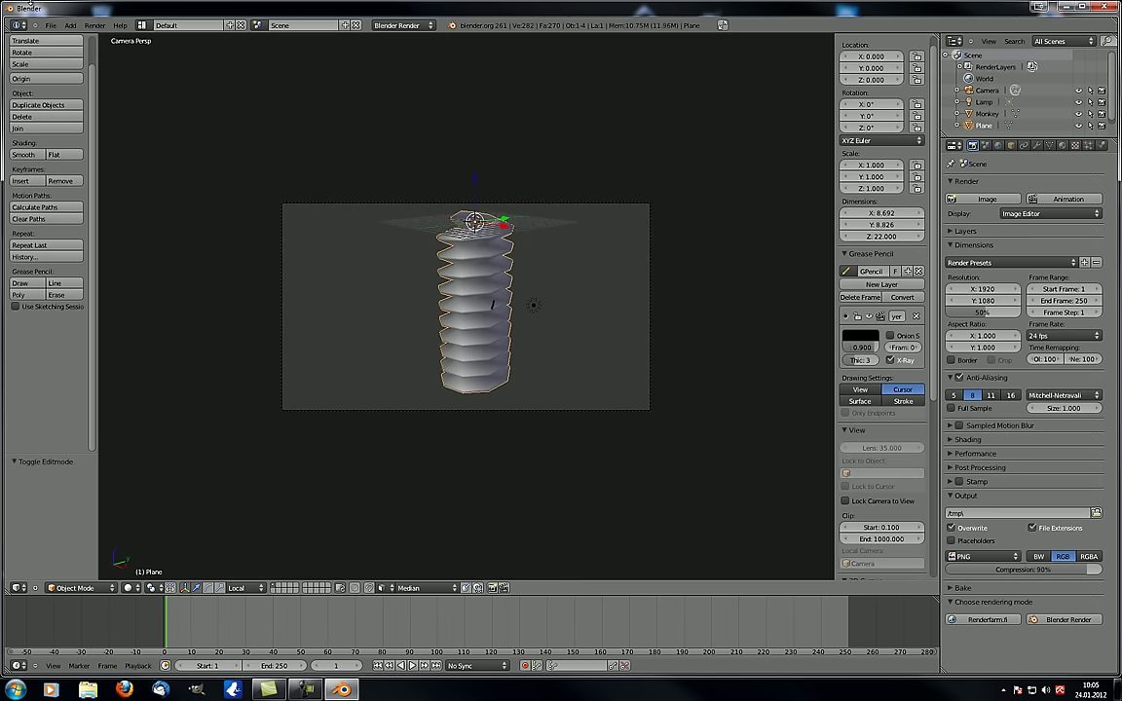
click(95, 25)
click(105, 39)
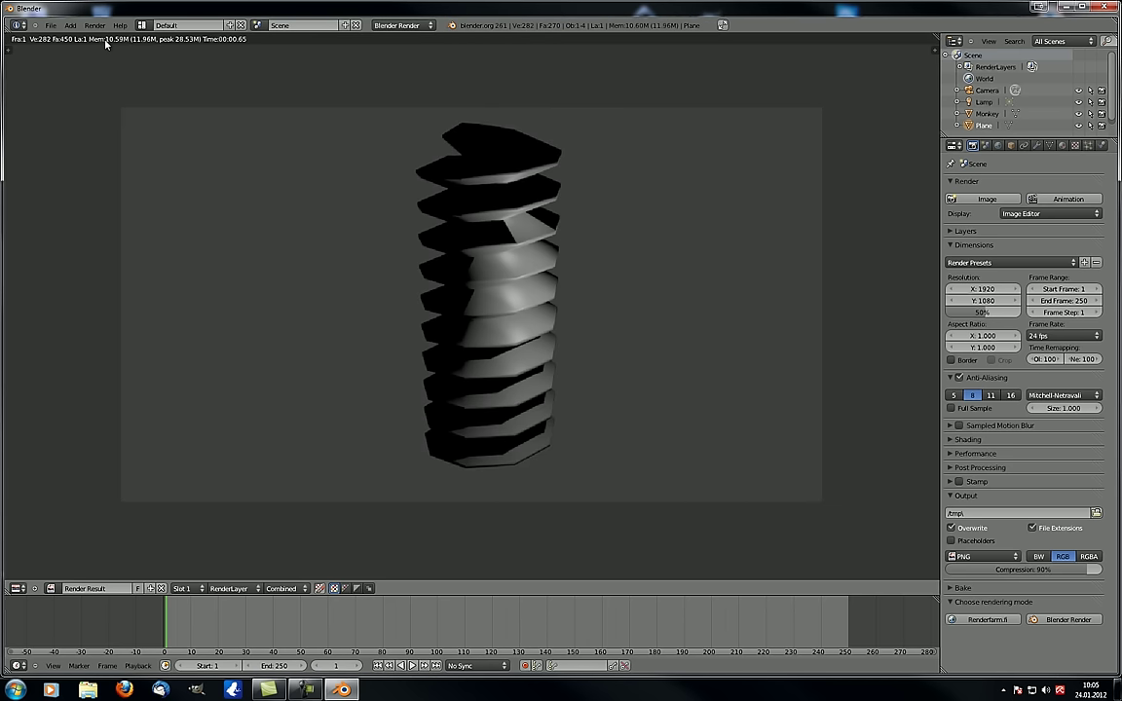
key(Escape)
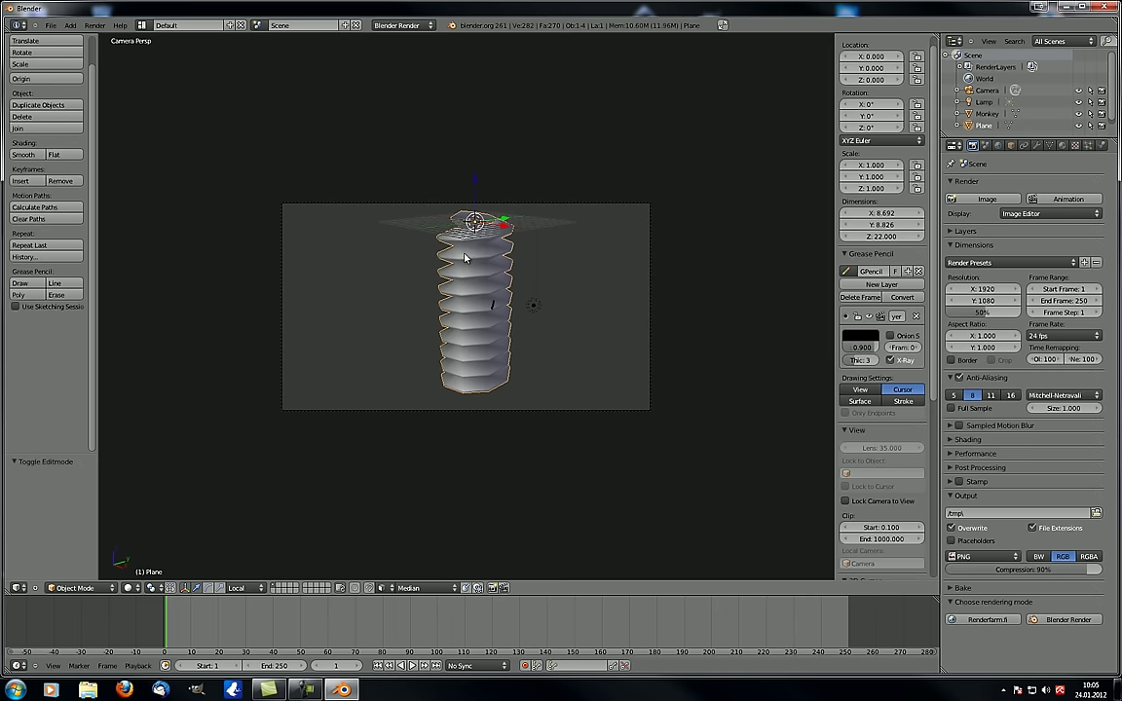
Run Remove Doubles on all vertices of the screw mesh in Edit Mode
scroll(469, 257, up, 5)
middle_drag(469, 257, 462, 294)
scroll(484, 220, up, 2)
key(Tab)
scroll(483, 234, up, 4)
scroll(529, 221, down, 5)
scroll(597, 270, up, 4)
scroll(407, 266, down, 3)
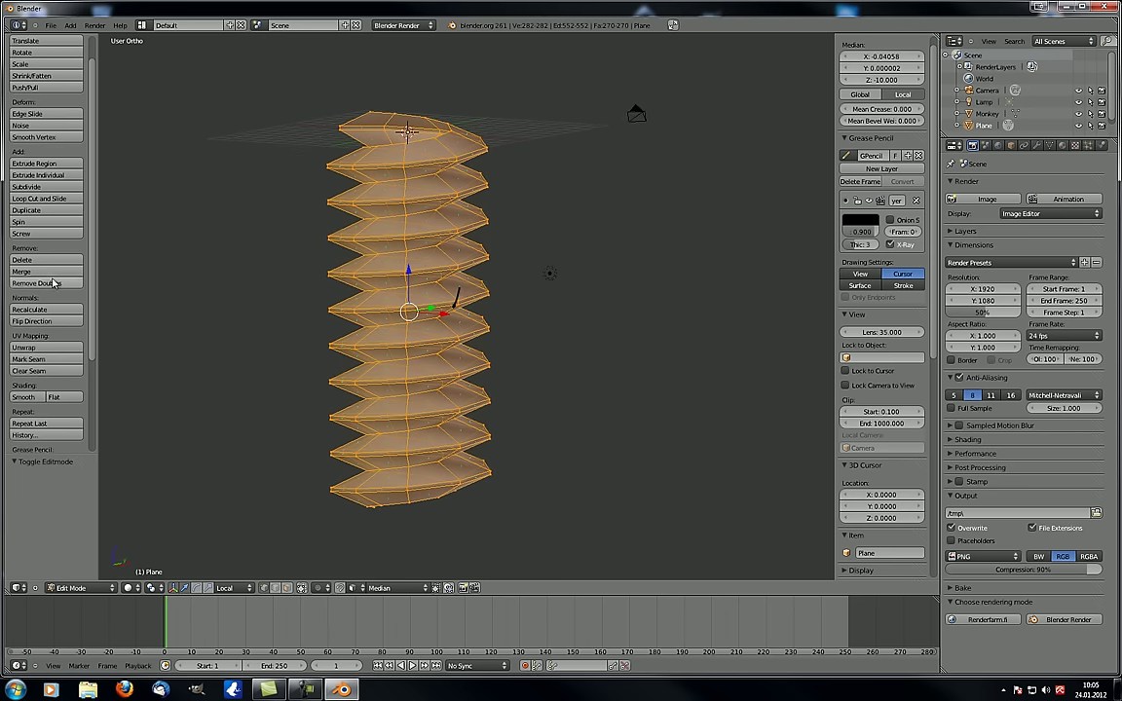
click(49, 282)
middle_drag(244, 293, 386, 336)
scroll(280, 298, up, 6)
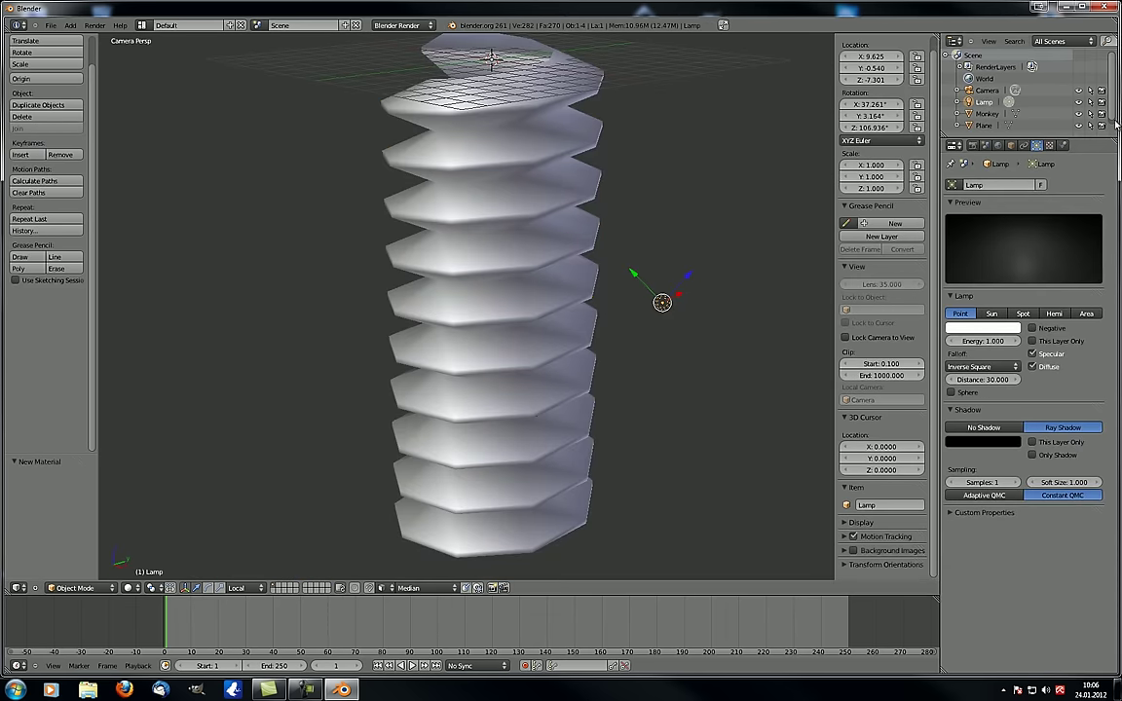
Add a Subdivision Surface modifier to the screw object
right_click(498, 208)
click(1037, 145)
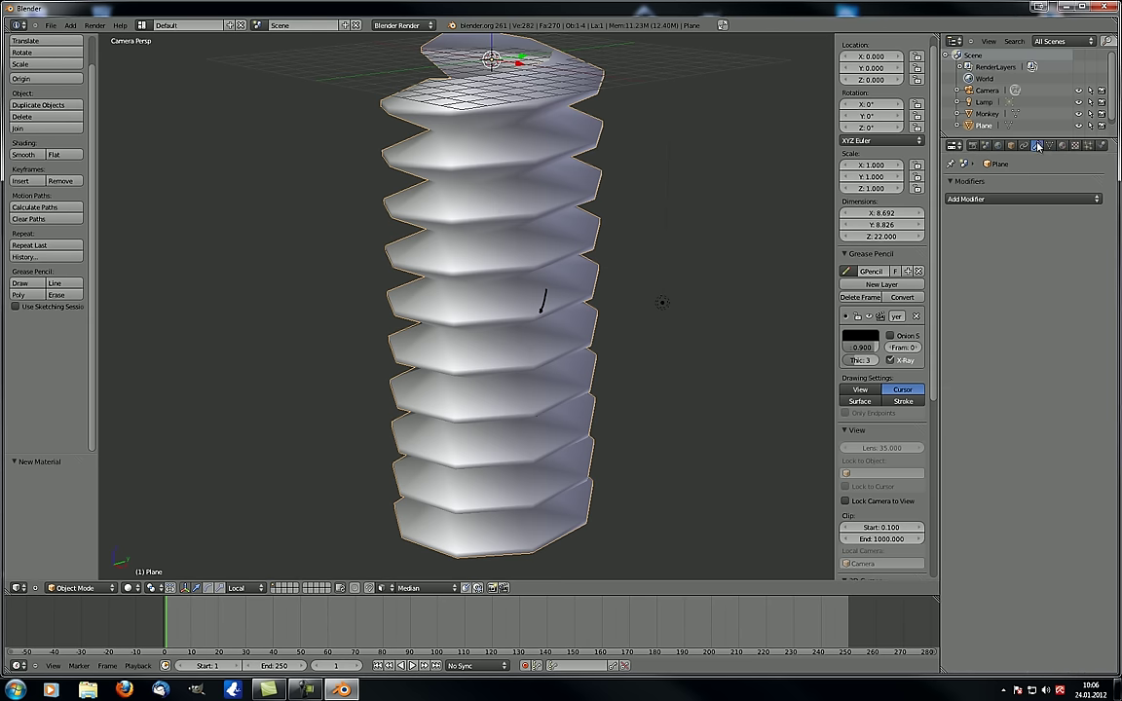
click(974, 199)
click(849, 368)
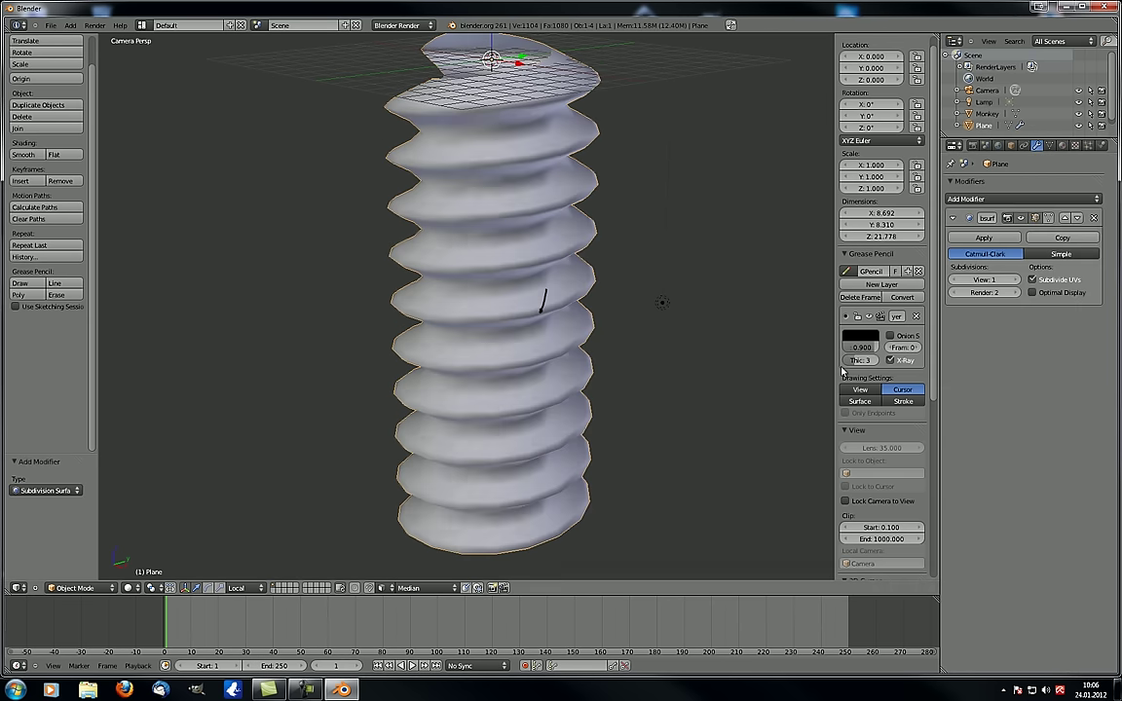
Render the subdivided screw, examine the rounded threads up close and close the render
click(95, 26)
click(107, 37)
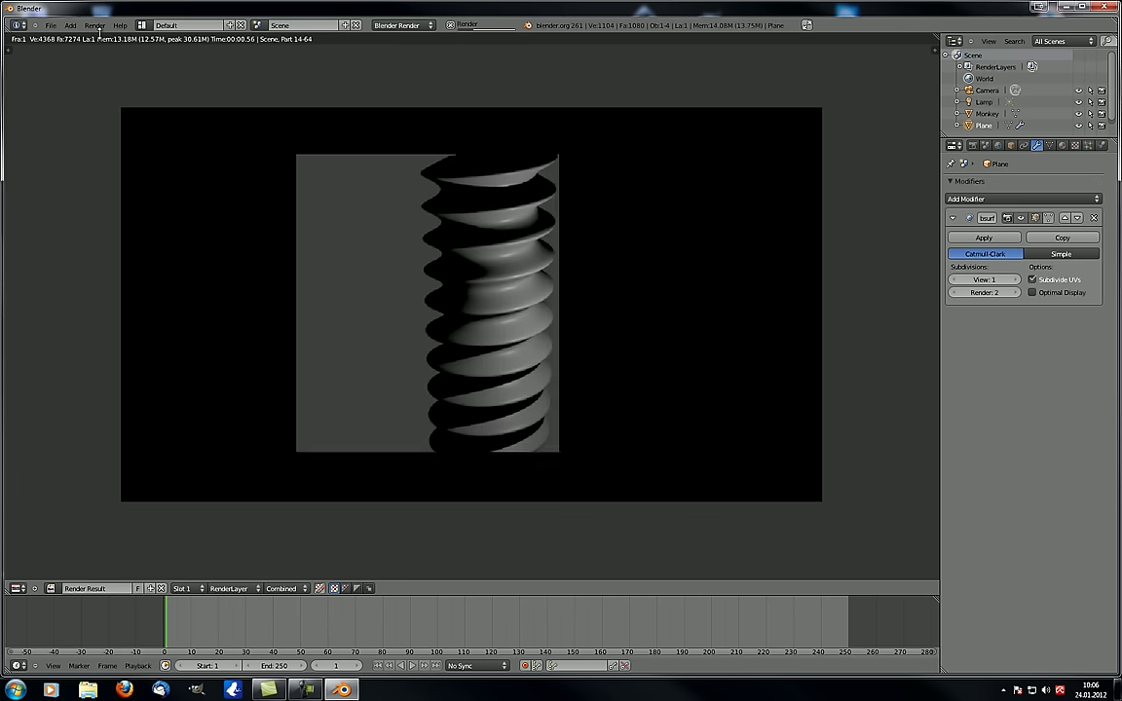
scroll(546, 325, up, 3)
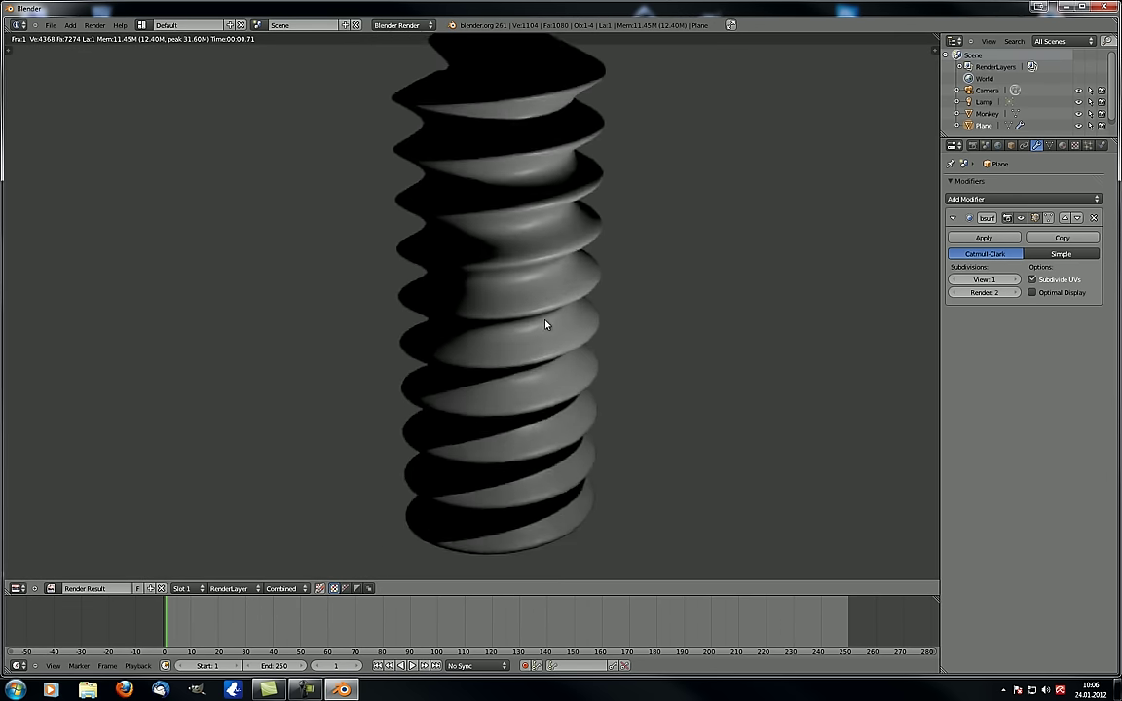
scroll(545, 333, down, 2)
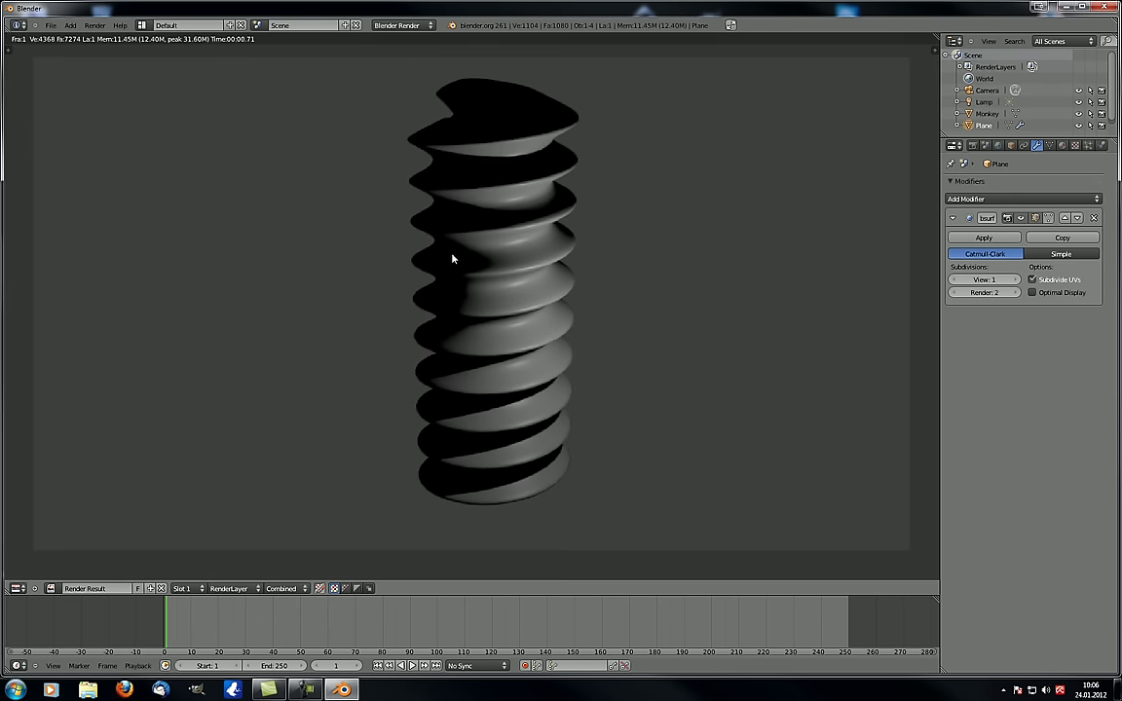
scroll(571, 283, down, 3)
scroll(503, 341, up, 3)
key(Escape)
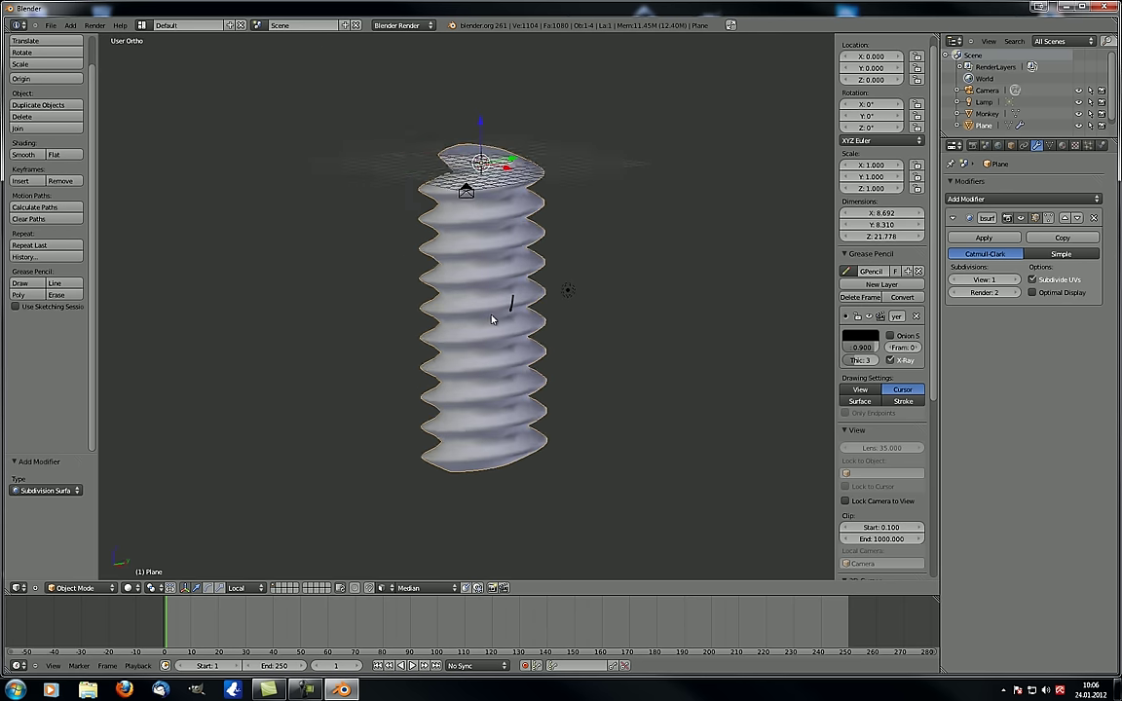
Remove the Subdivision Surface modifier and the material slot from the screw
click(1094, 218)
click(1064, 145)
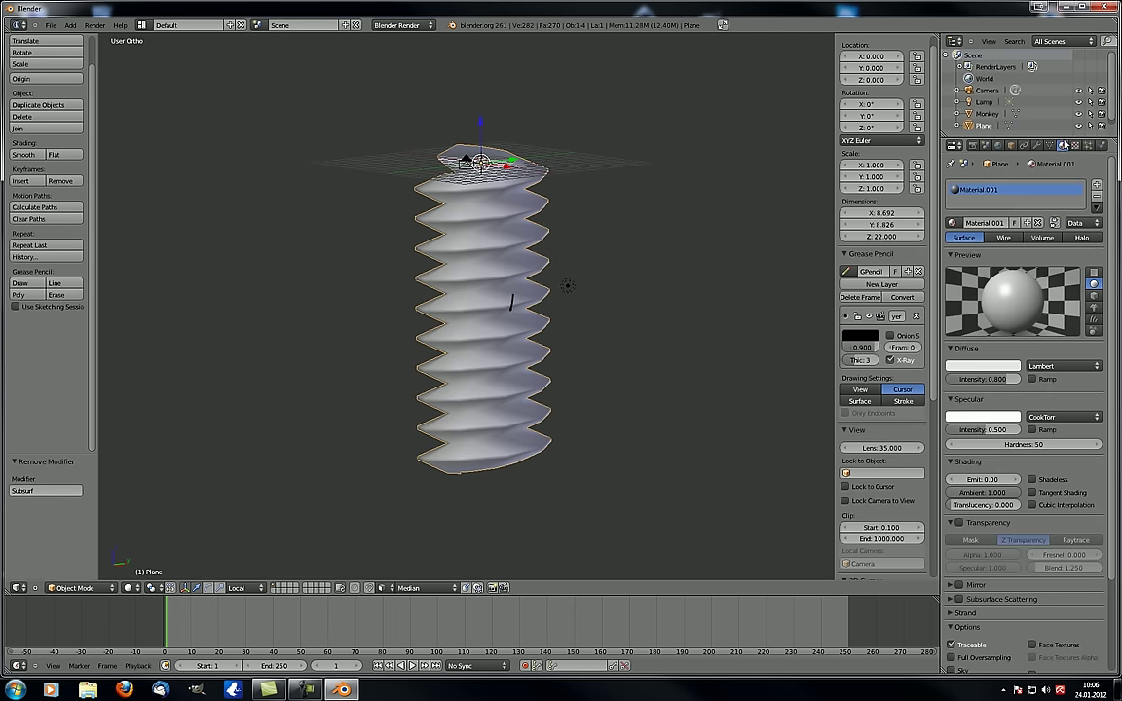
click(1095, 198)
Examine the screw mesh and its face normals in Edit Mode, toggling the selection of the whole mesh
middle_drag(511, 297, 501, 251)
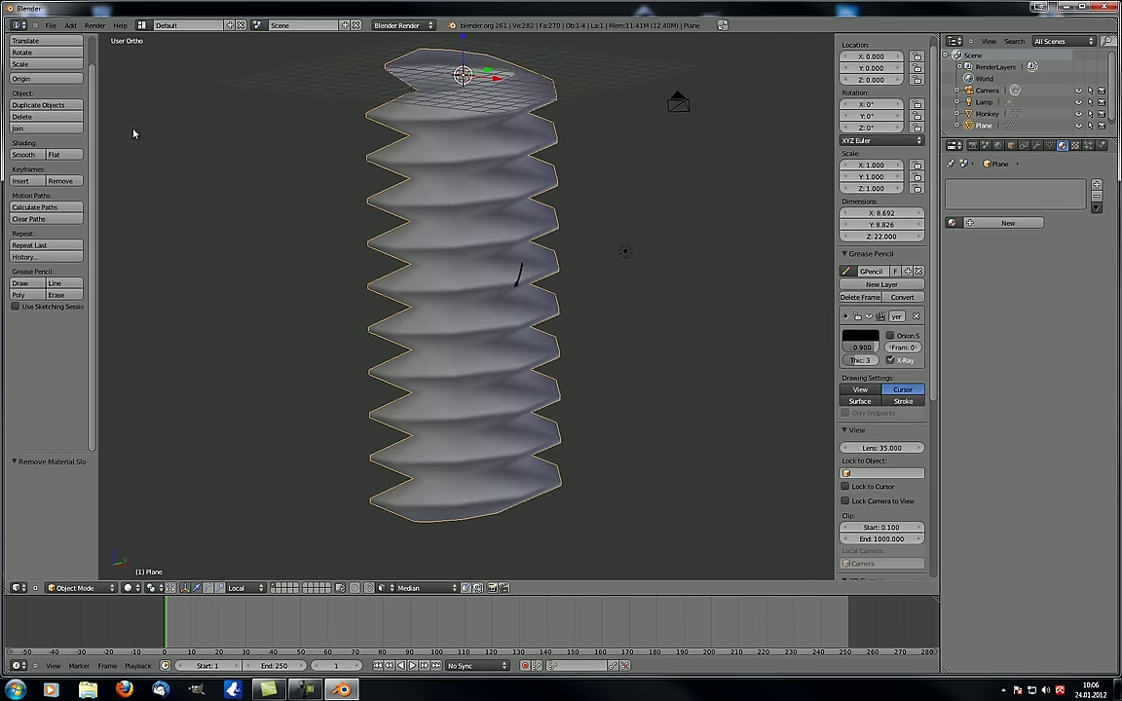
middle_drag(134, 134, 152, 147)
scroll(267, 190, up, 1)
scroll(261, 189, down, 2)
scroll(51, 170, up, 1)
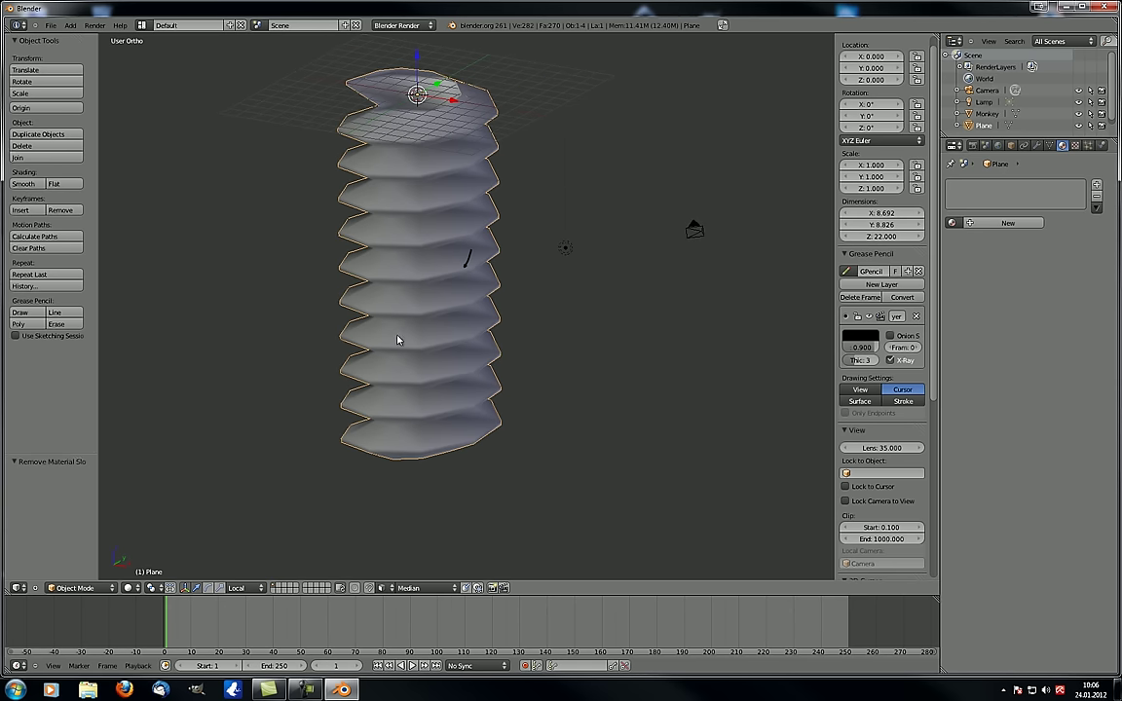
key(Tab)
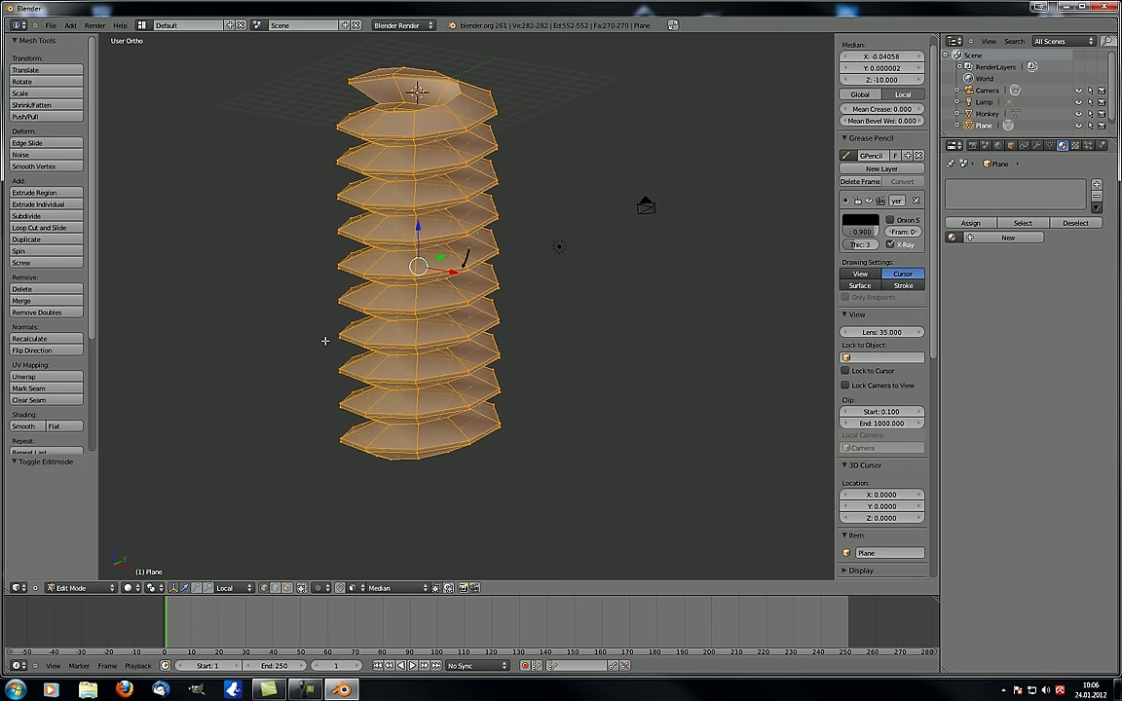
shift+middle_drag(325, 338, 281, 295)
scroll(36, 307, down, 3)
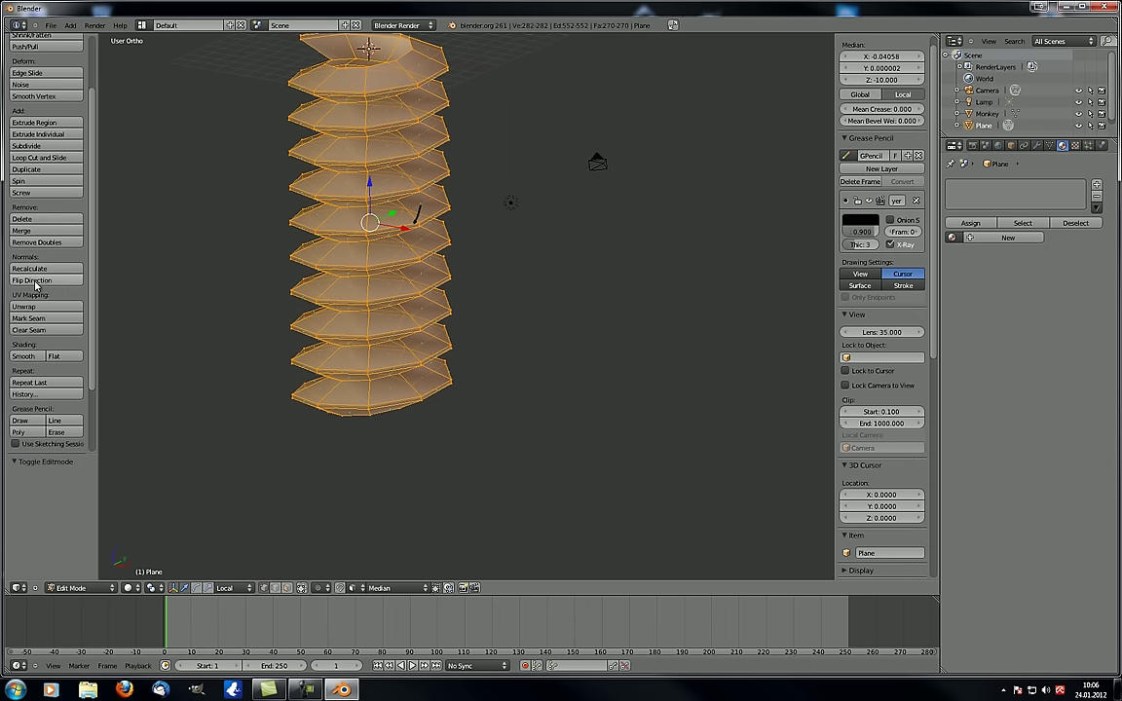
scroll(320, 266, up, 4)
key(a)
scroll(333, 270, down, 4)
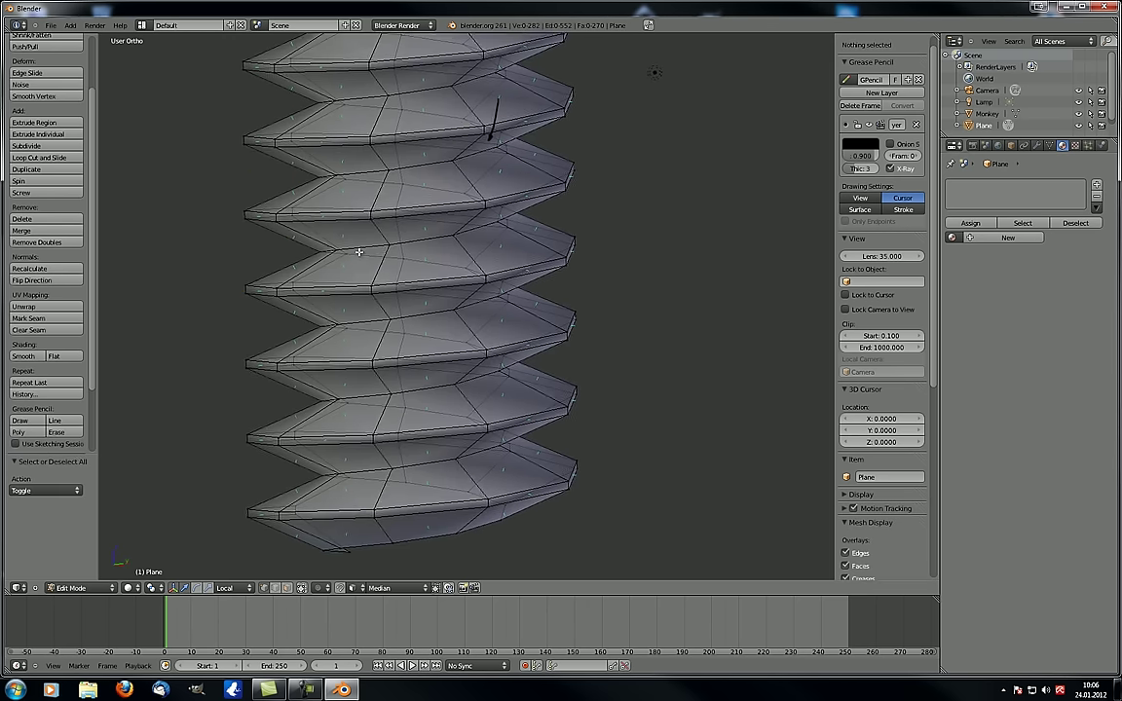
shift+middle_drag(328, 227, 404, 349)
key(a)
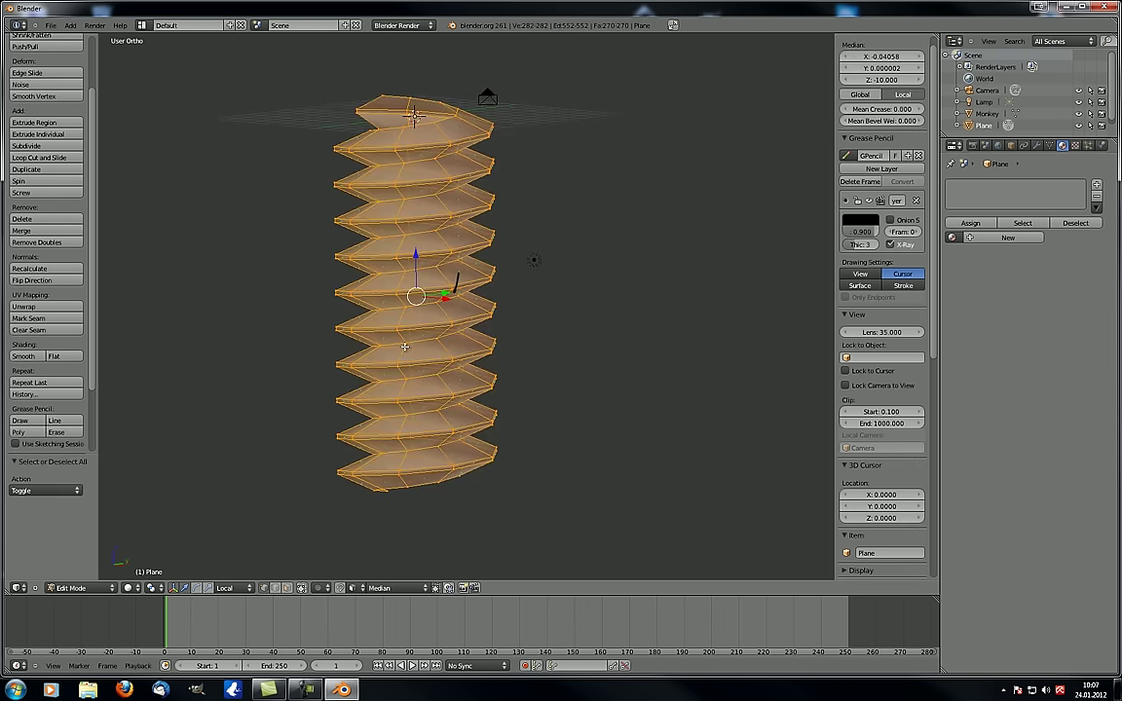
Flip the direction of all the screw's normals and flip them back again
scroll(432, 288, up, 5)
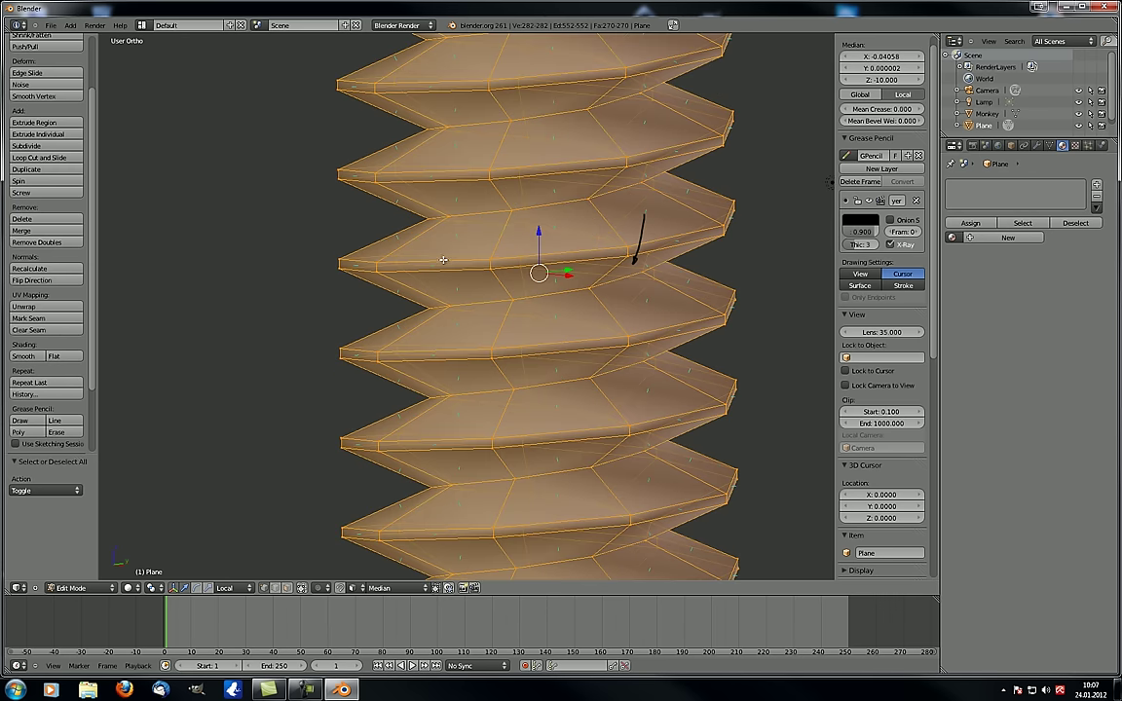
middle_drag(444, 260, 381, 223)
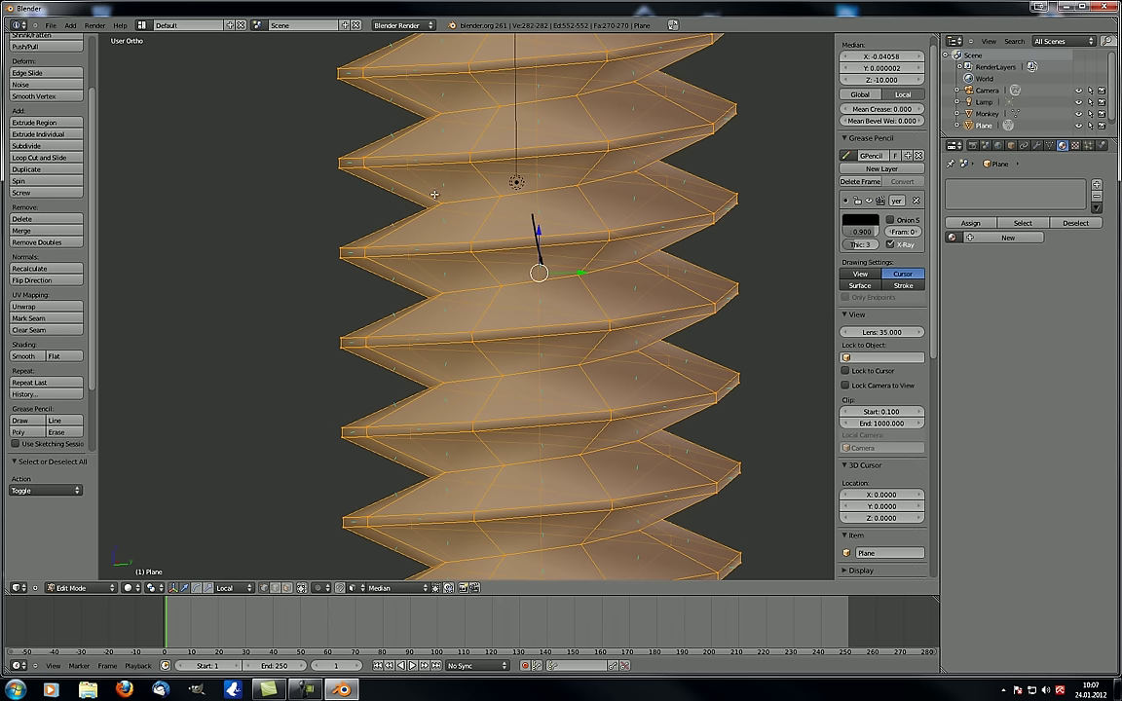
middle_drag(389, 202, 332, 247)
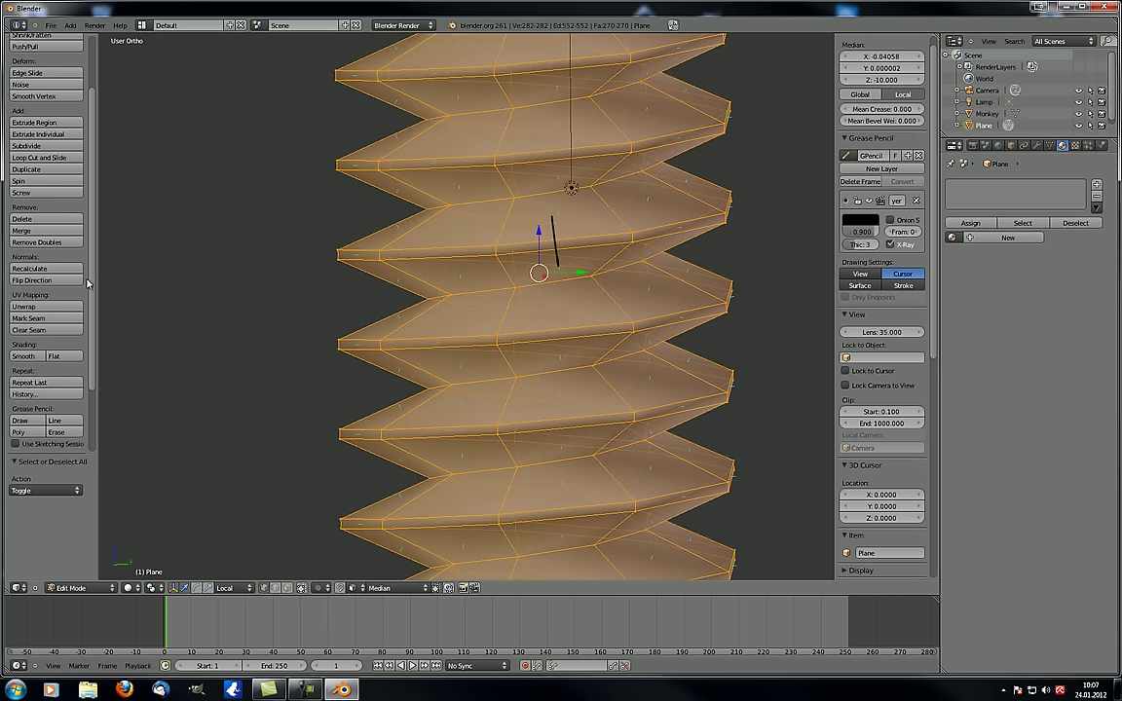
click(66, 280)
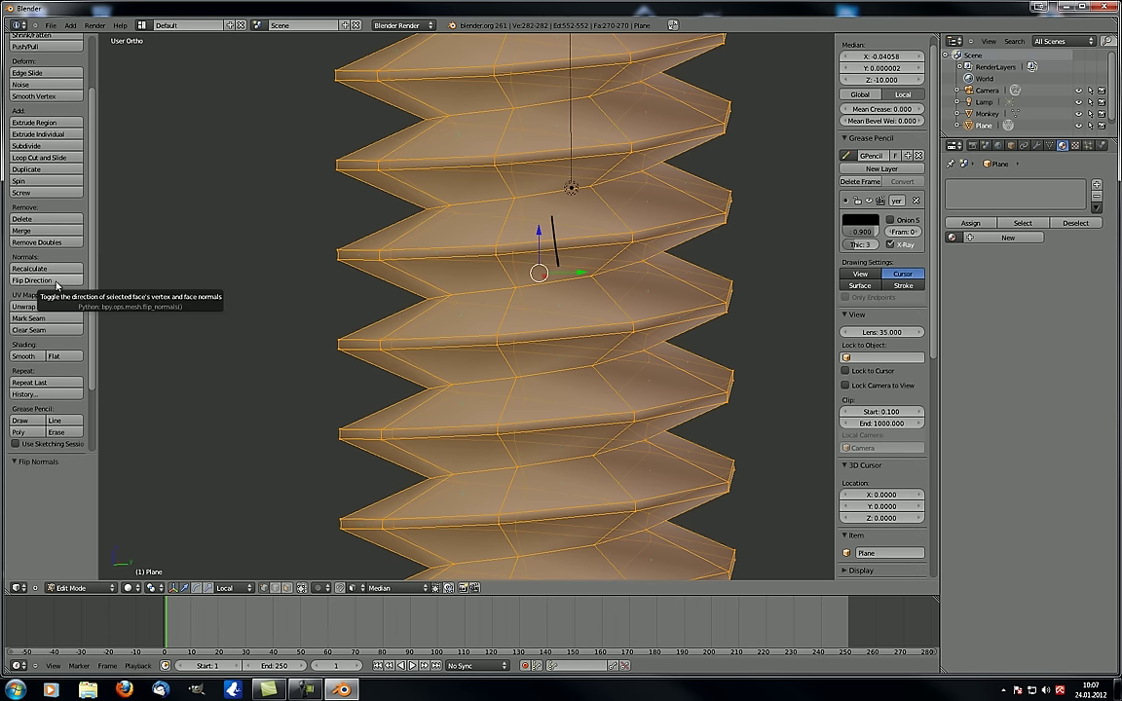
click(53, 281)
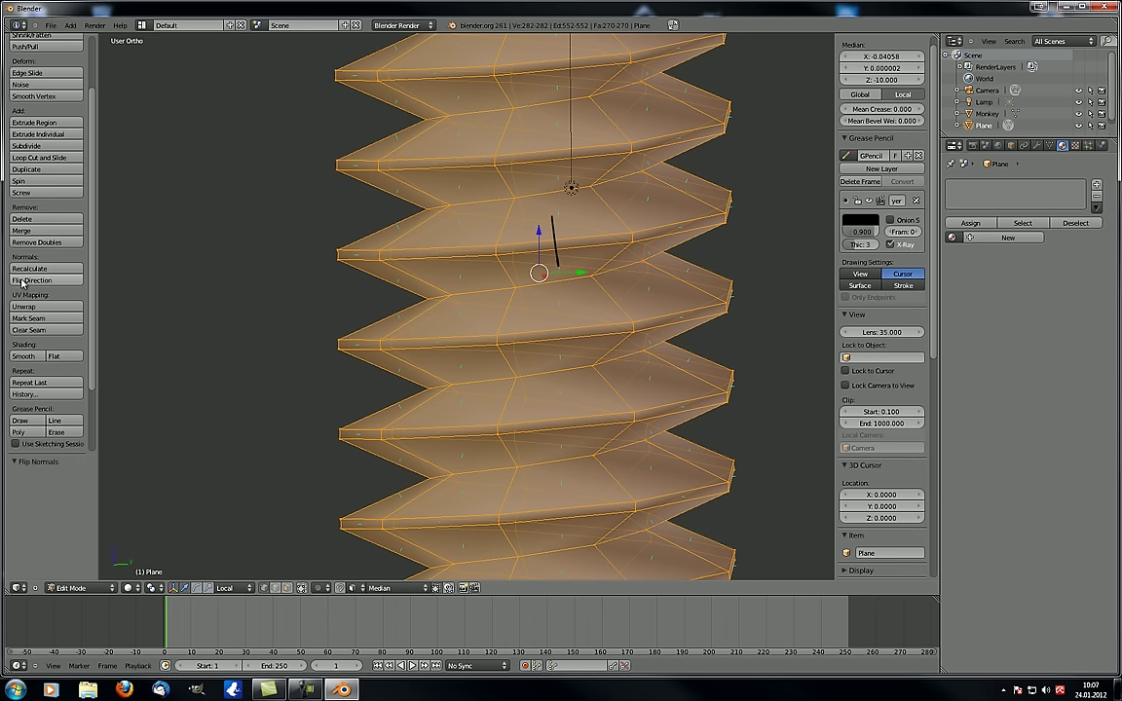
Deselect the whole mesh and turn off the display of face normals
scroll(381, 234, down, 3)
shift+middle_drag(408, 307, 410, 241)
key(a)
scroll(390, 258, up, 2)
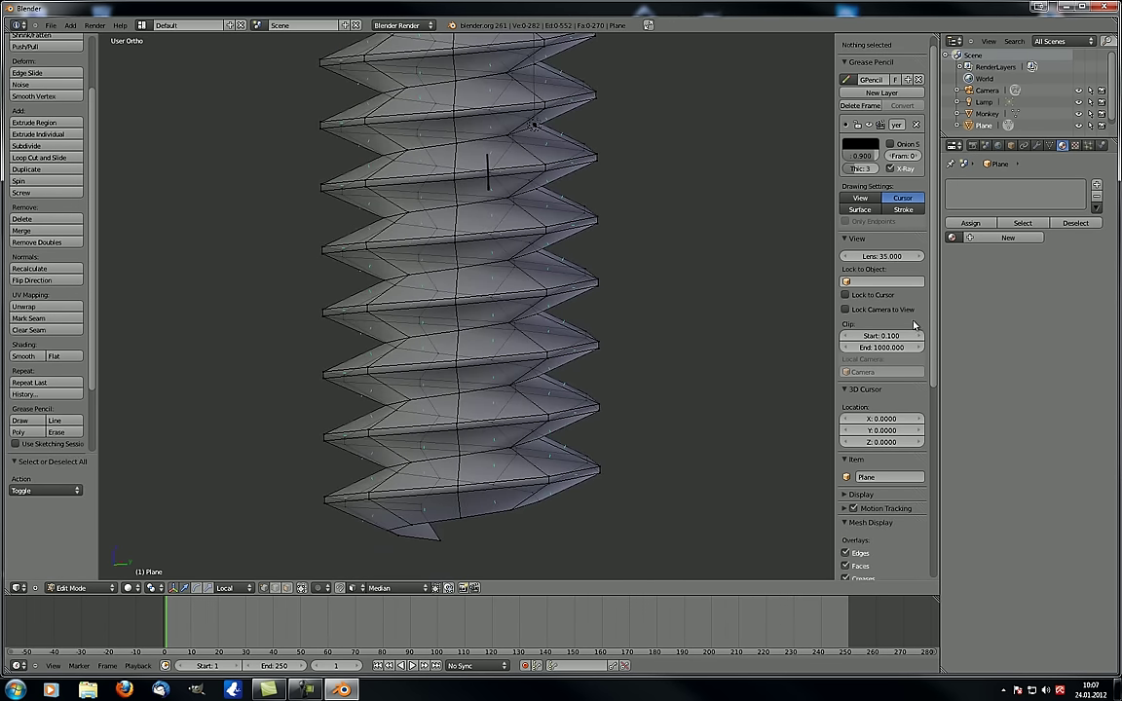
scroll(914, 325, down, 4)
scroll(913, 324, down, 6)
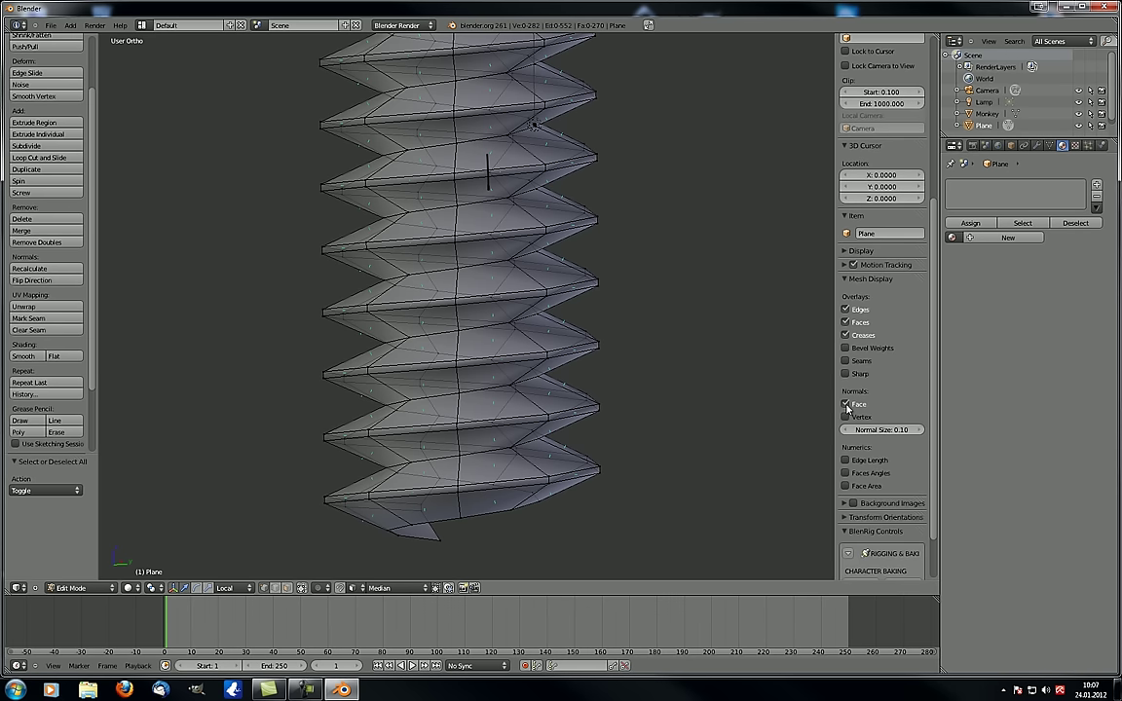
click(847, 409)
middle_drag(539, 327, 519, 339)
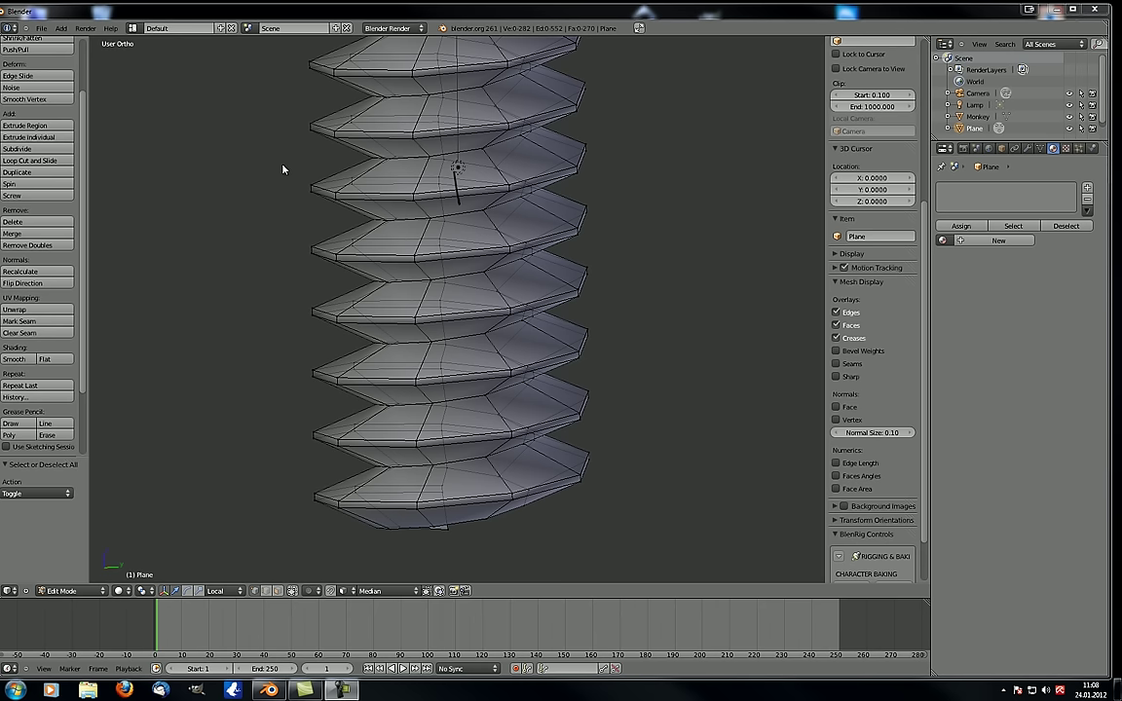
Split the 3D view vertically and turn the new area into a UV/Image Editor
middle_drag(391, 289, 489, 282)
scroll(398, 295, down, 5)
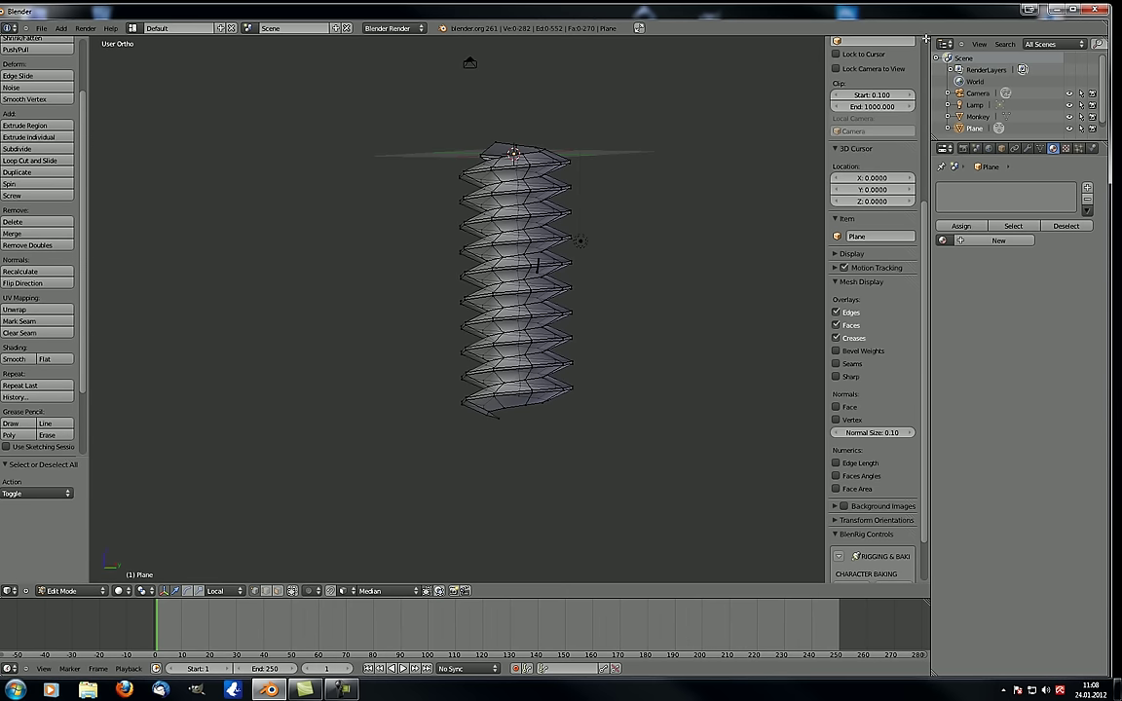
drag(927, 39, 504, 51)
click(517, 590)
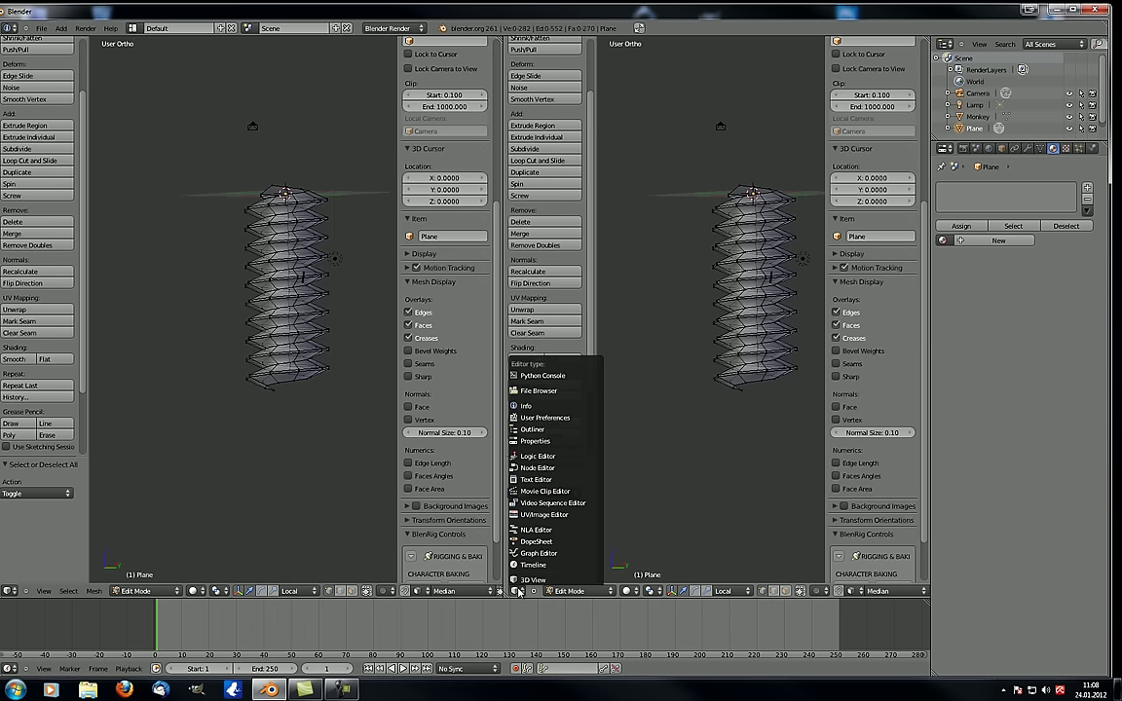
click(558, 518)
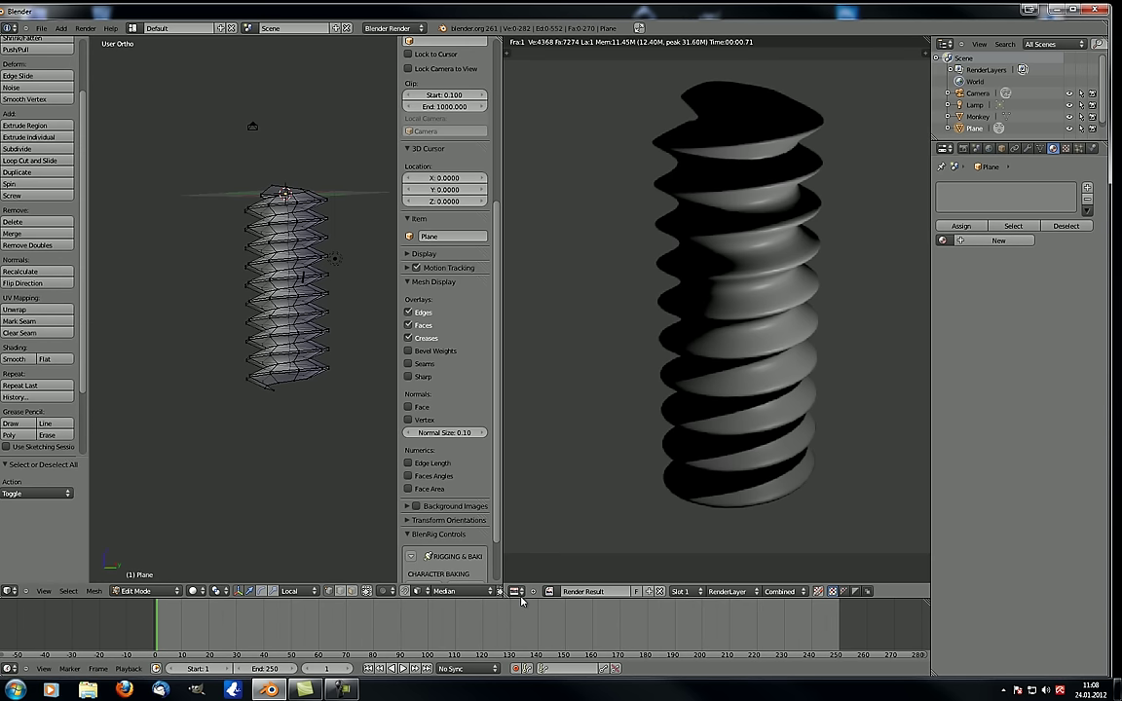
Clear the Render Result from the image editor to leave the empty UV grid
middle_drag(222, 222, 347, 254)
scroll(347, 253, up, 2)
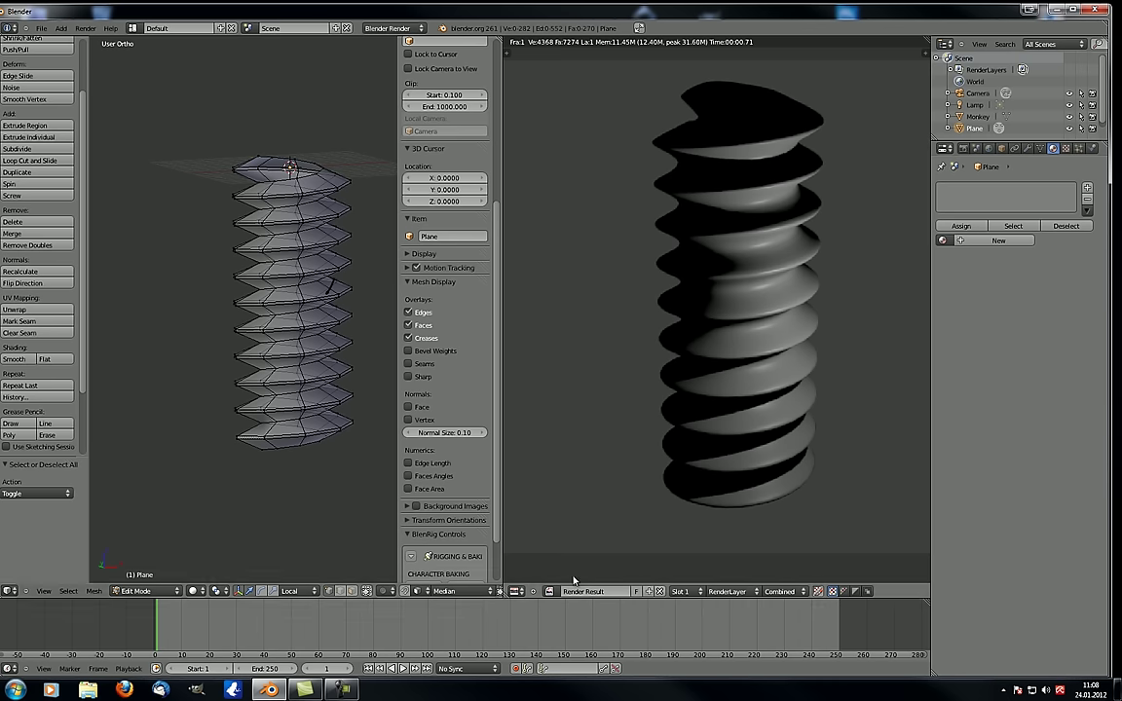
scroll(761, 324, down, 2)
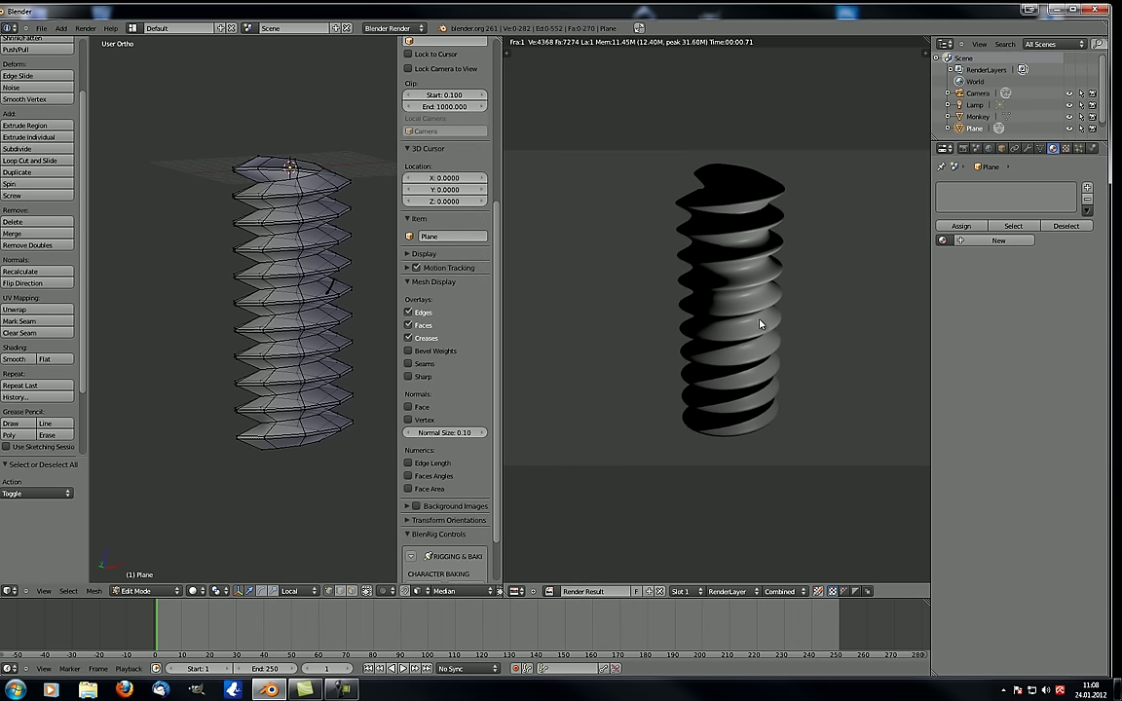
click(549, 592)
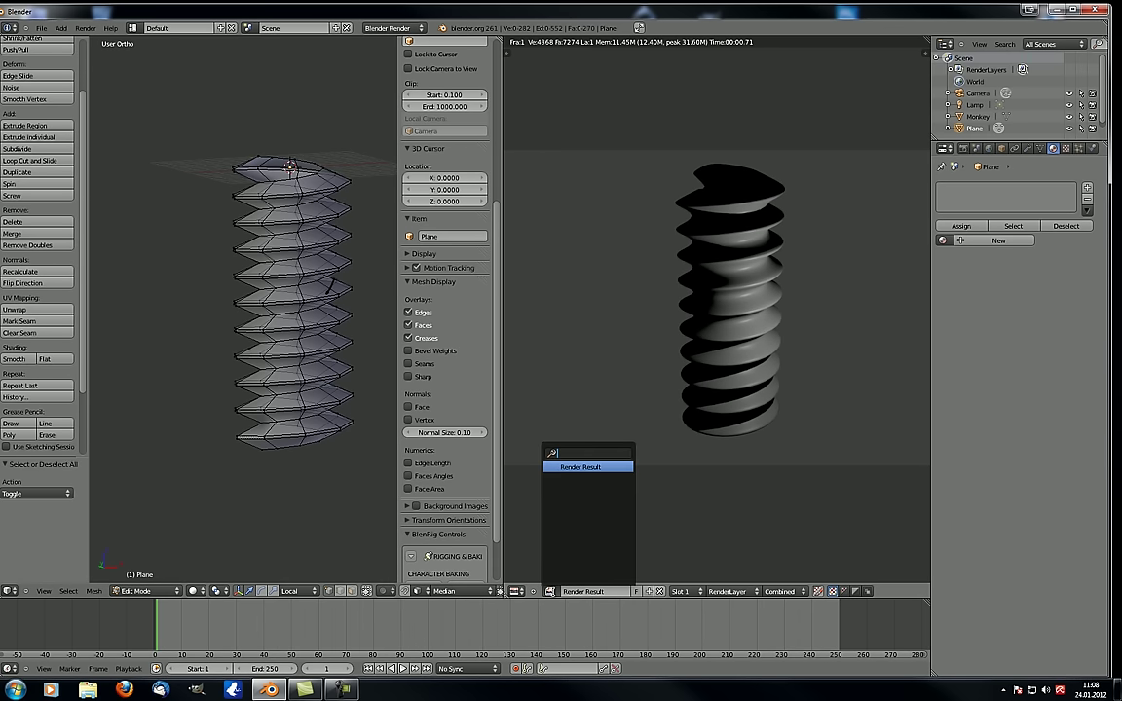
click(533, 593)
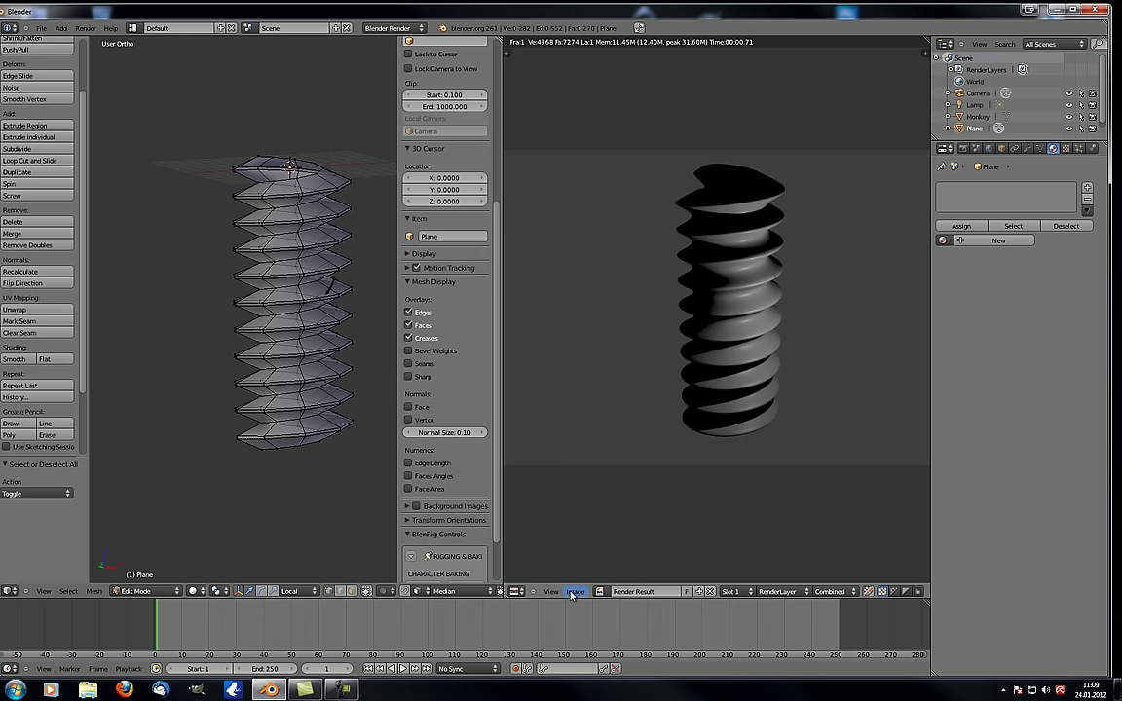
click(574, 593)
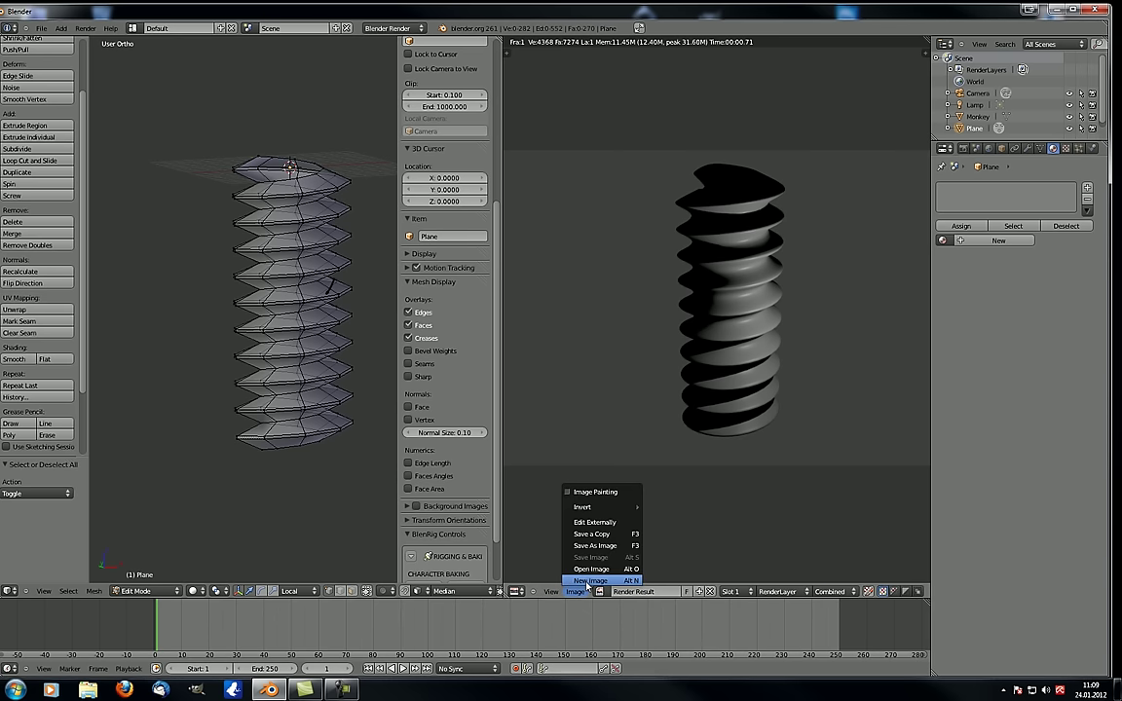
click(571, 582)
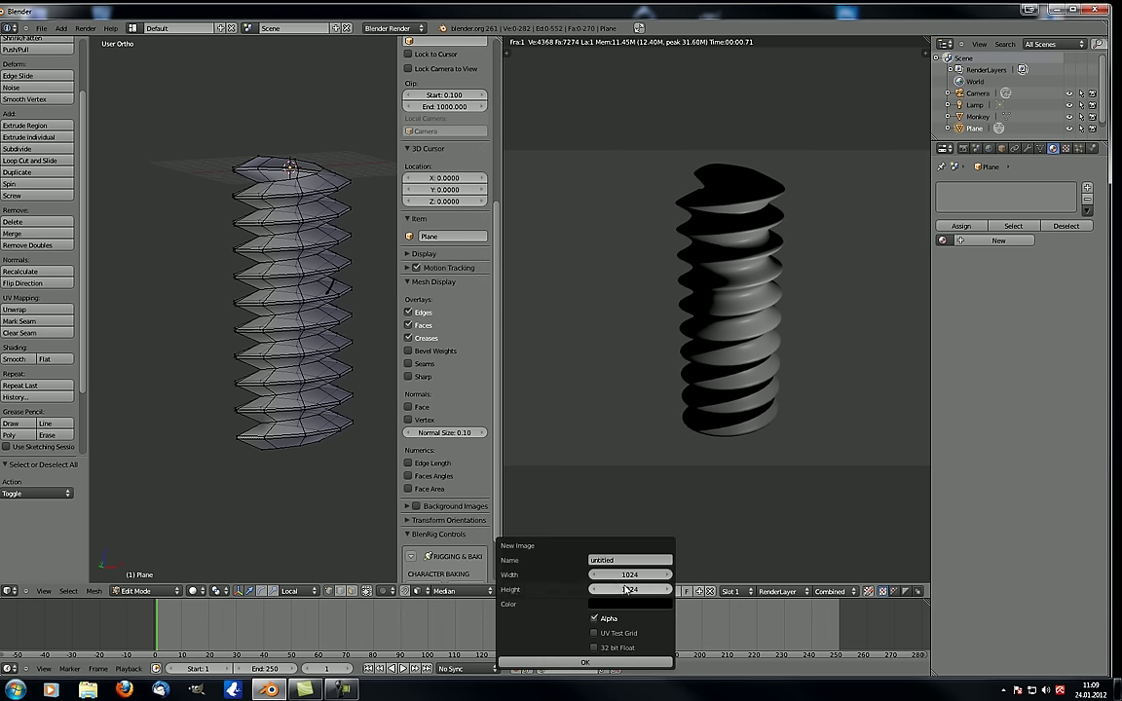
click(578, 664)
scroll(729, 336, up, 2)
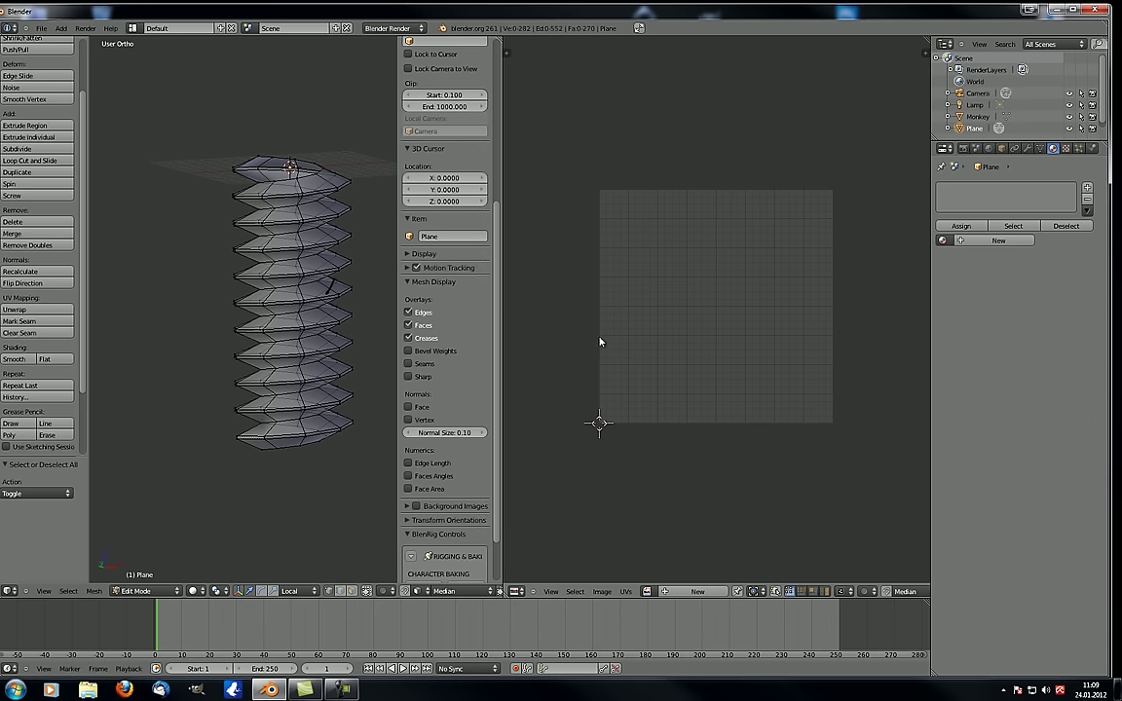
Widen the 3D view beside the UV editor and frame the screw in it
key(KP_1)
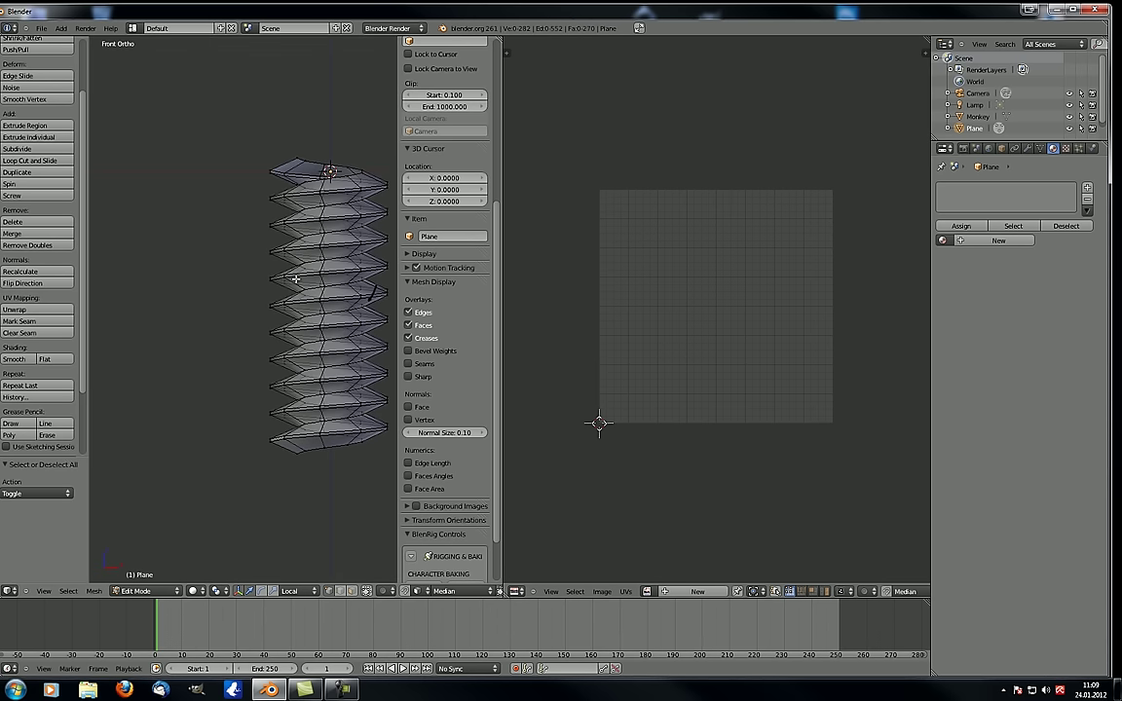
drag(399, 60, 415, 86)
drag(505, 95, 624, 97)
scroll(438, 282, up, 4)
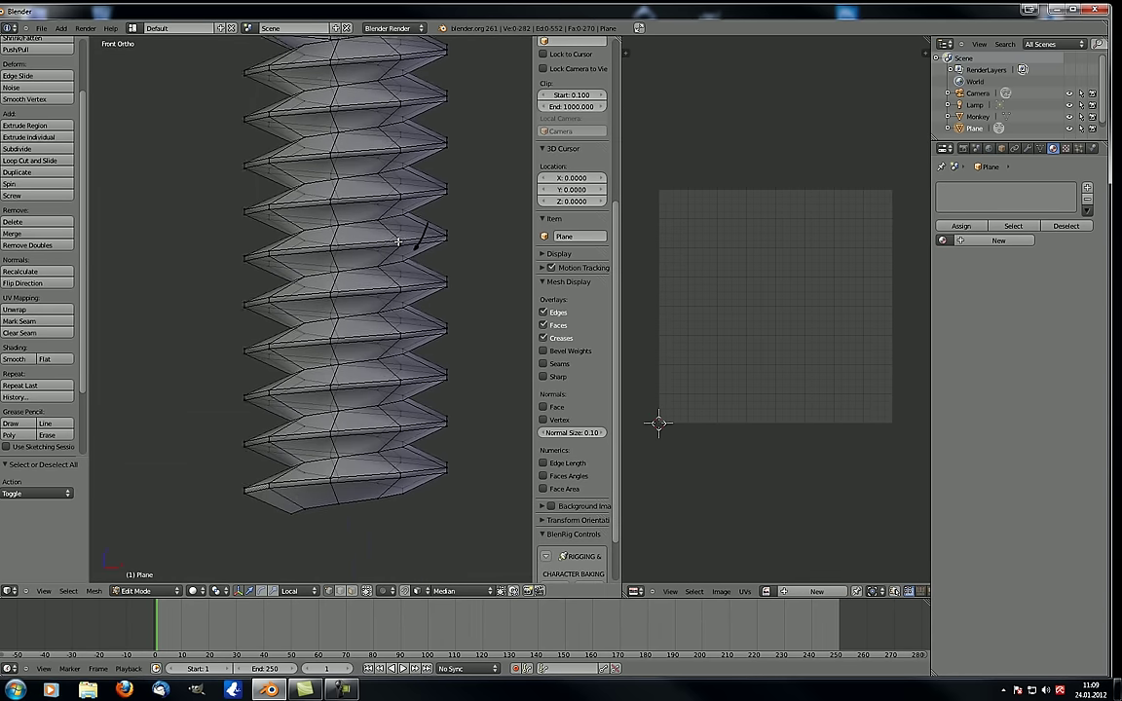
scroll(399, 241, down, 4)
middle_drag(371, 169, 374, 210)
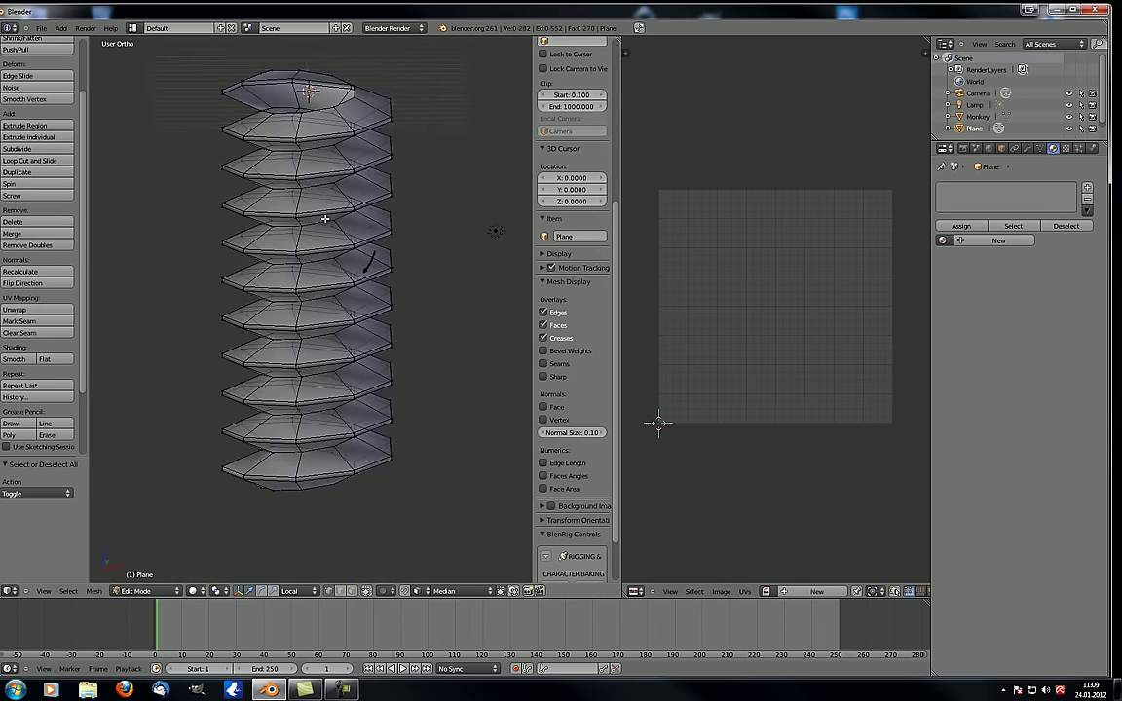
Select the whole screw mesh and try moving corner vertices of its stacked UV layout
key(a)
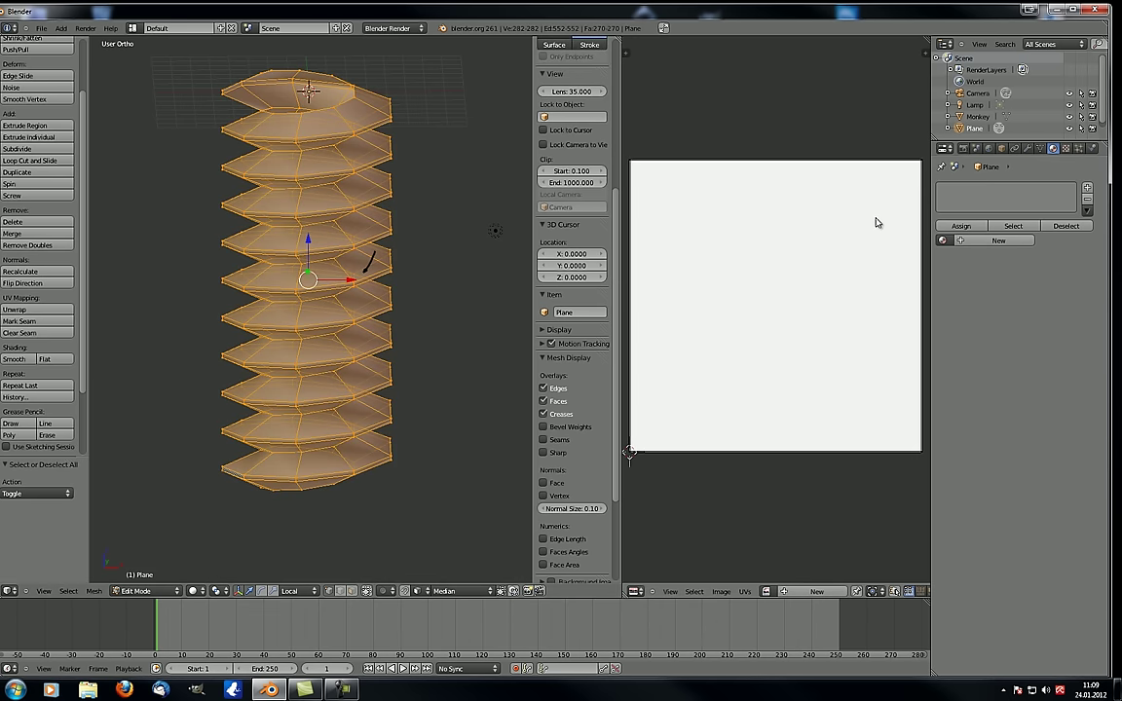
right_drag(894, 190, 742, 329)
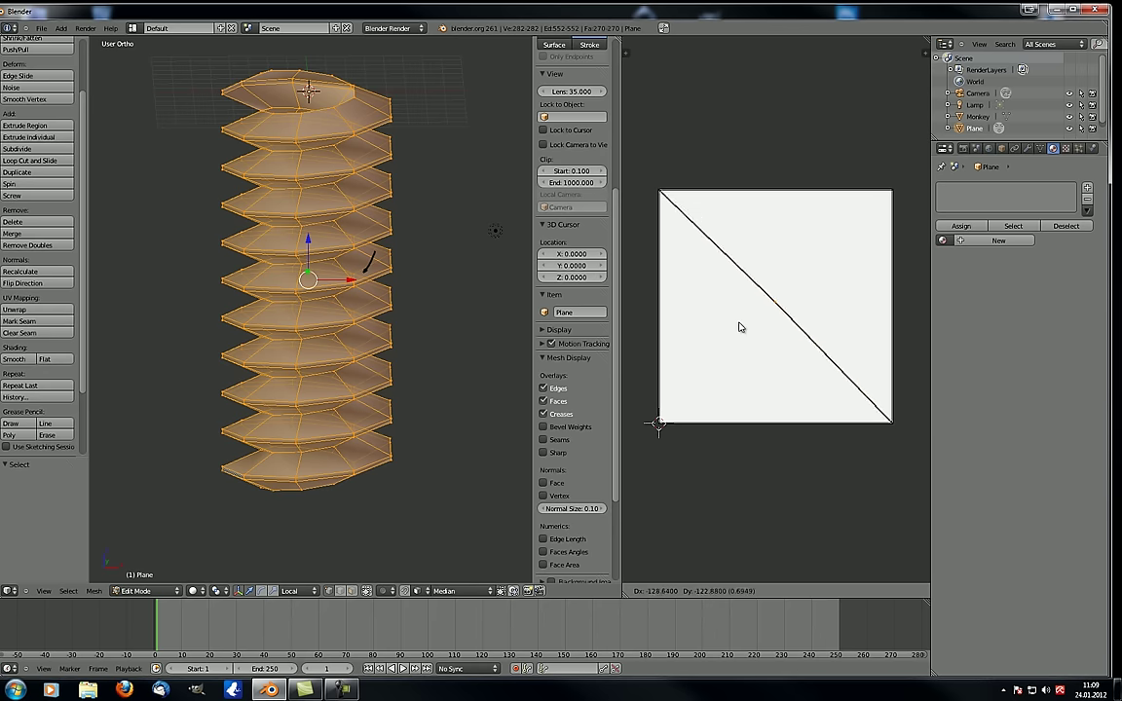
right_click(687, 386)
right_drag(661, 192, 766, 284)
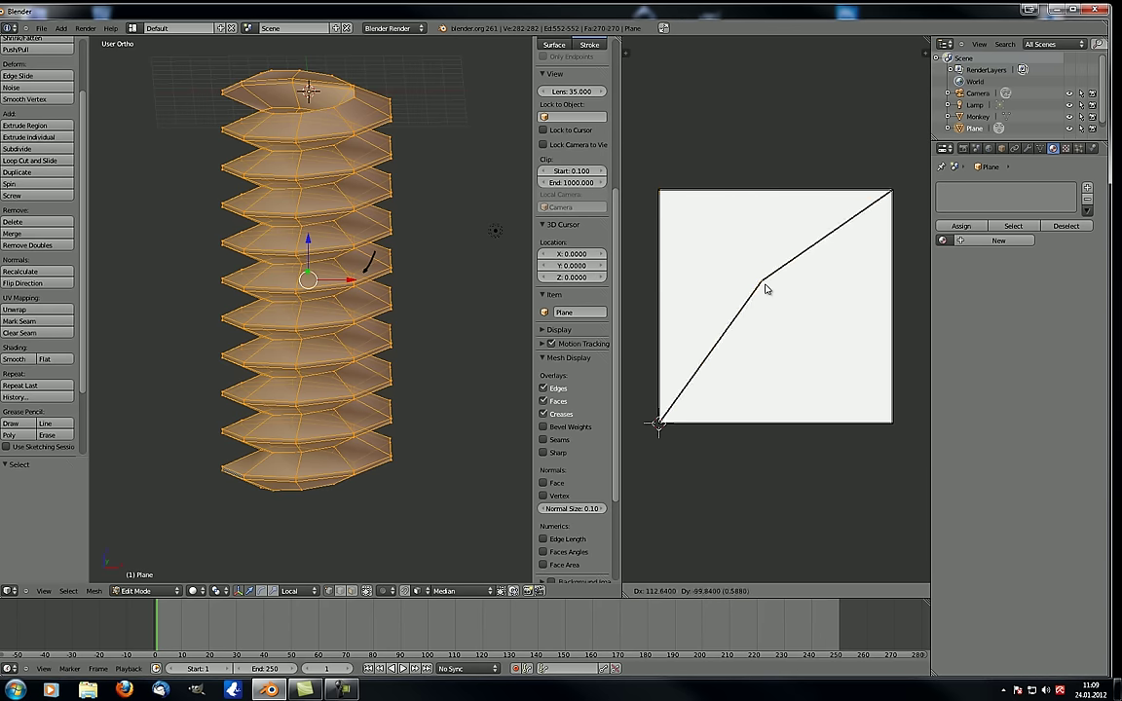
right_click(764, 282)
right_drag(661, 192, 727, 270)
key(Escape)
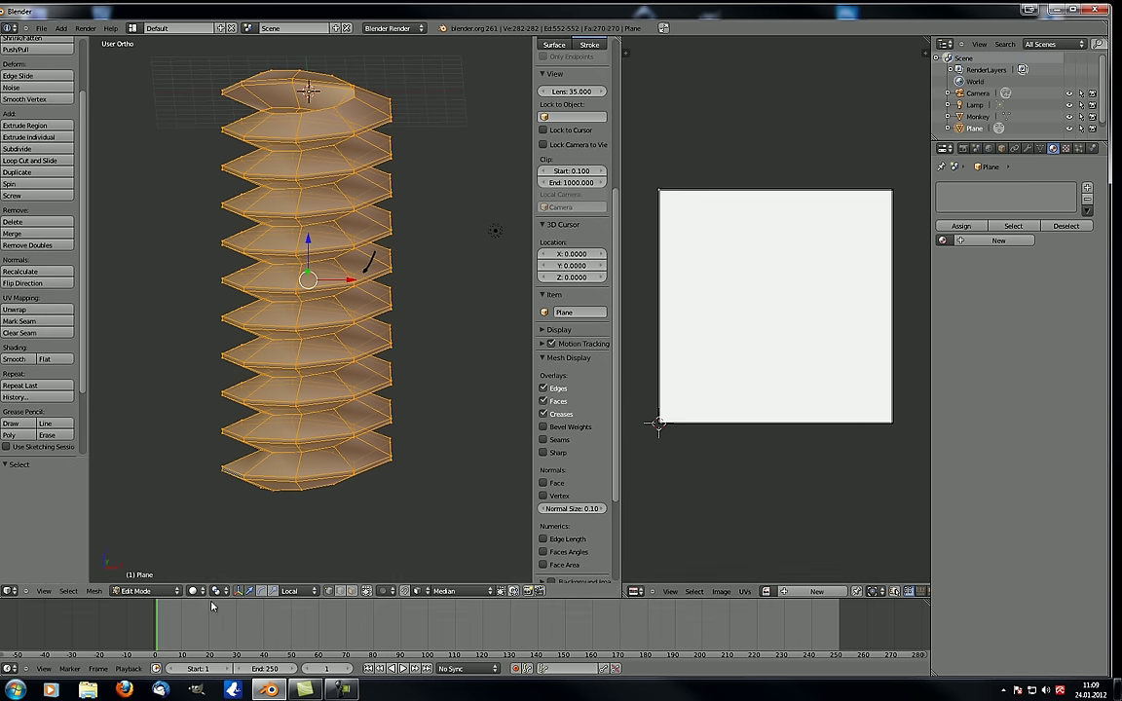
Select a single narrow face on the thread's outer edge to inspect its UV mapping
scroll(302, 227, up, 3)
scroll(302, 227, up, 2)
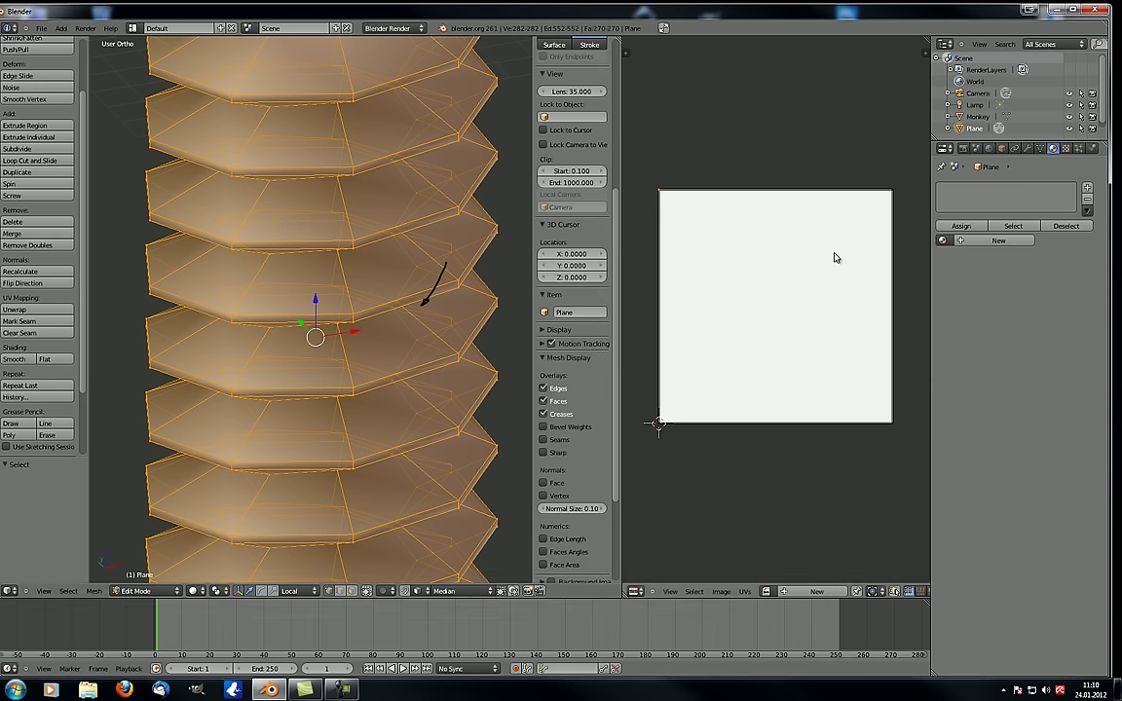
right_click(231, 239)
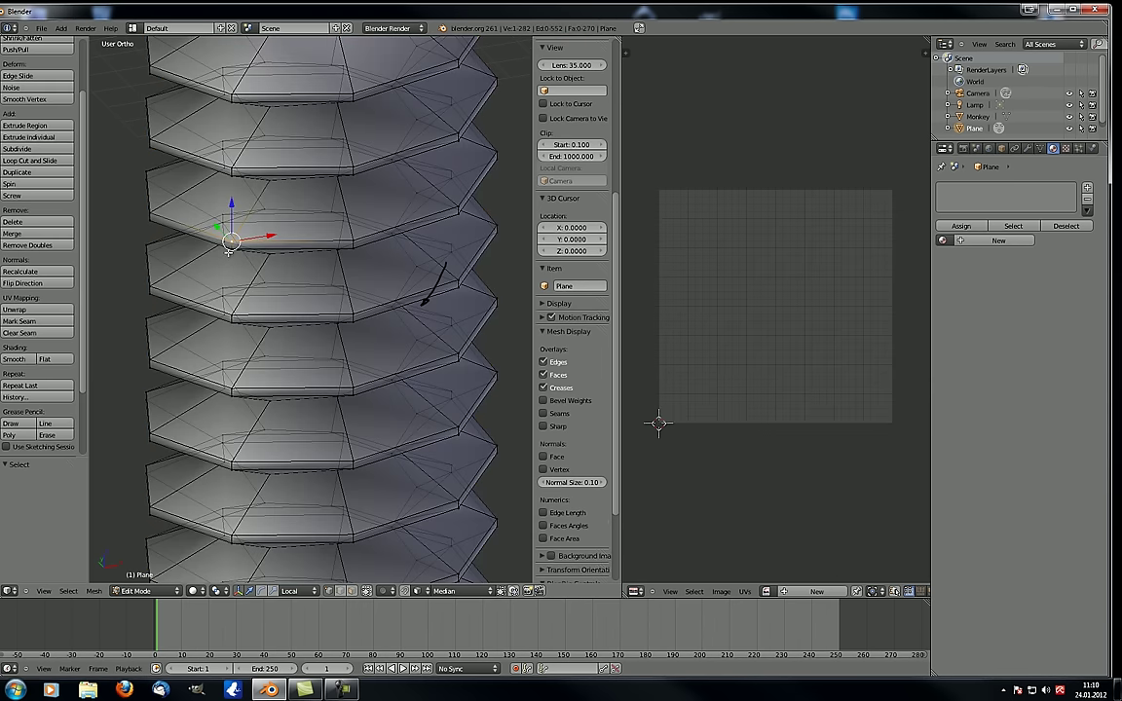
alt+right_click(307, 221)
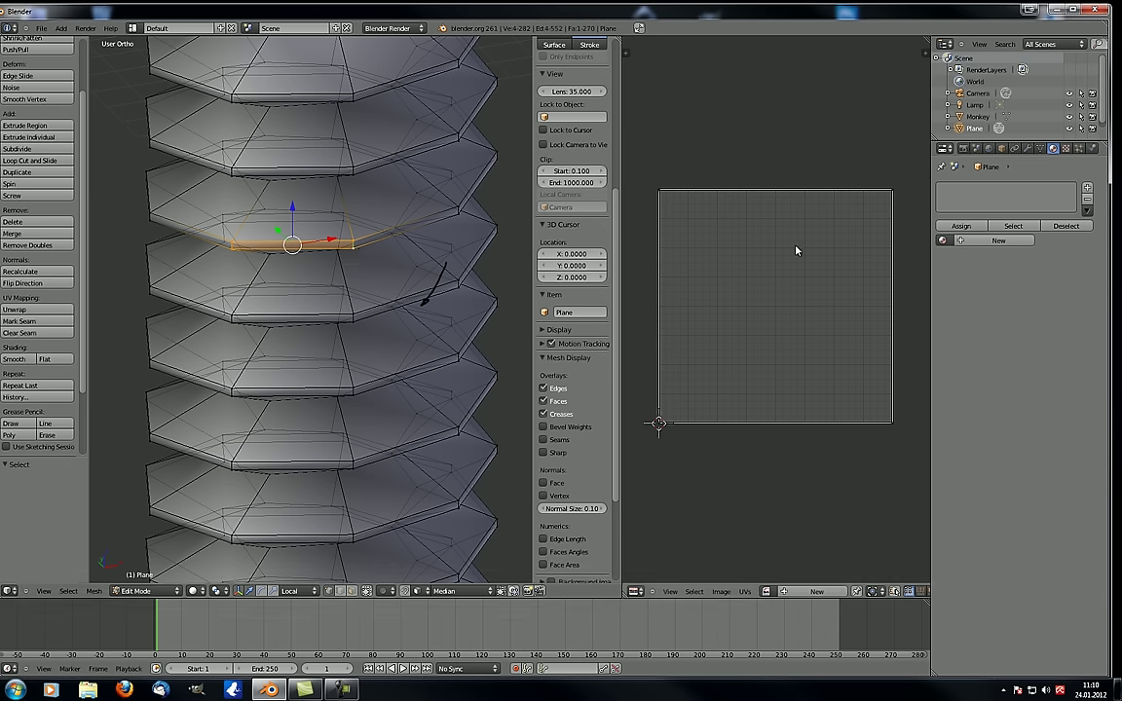
middle_drag(355, 285, 248, 254)
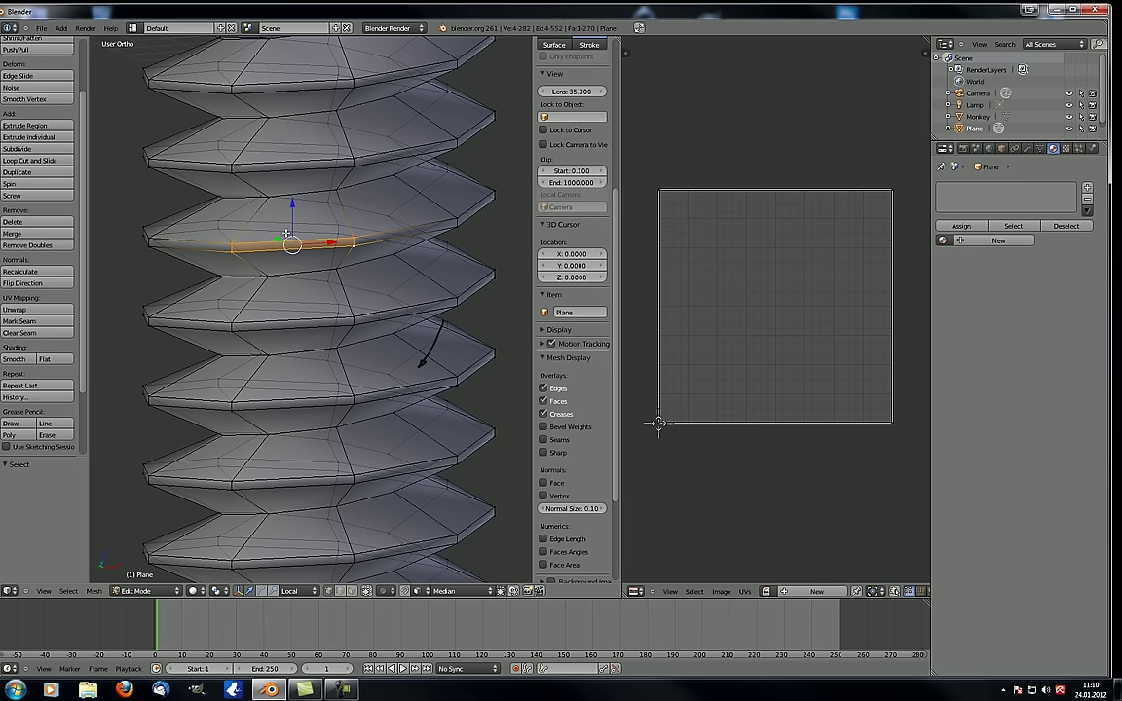
mouse_move(319, 311)
middle_down()
mouse_move(366, 331)
mouse_move(334, 334)
mouse_move(311, 319)
middle_up()
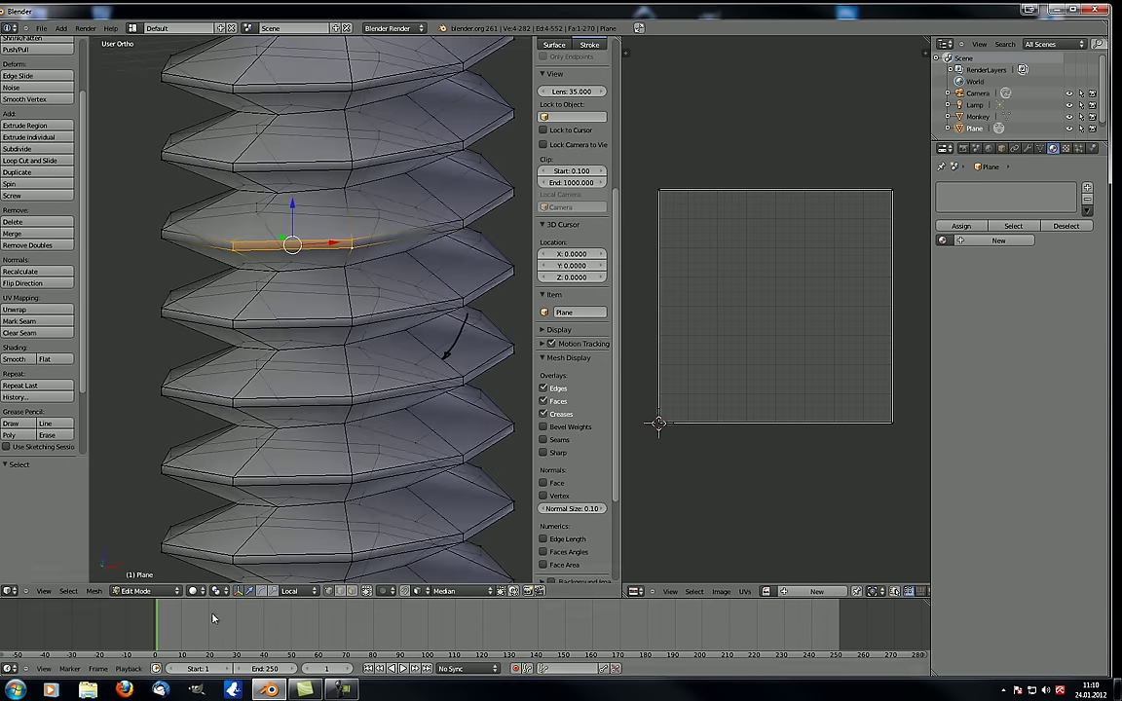
Preview the screw with Textured viewport shading and return the view to Solid shading
click(199, 592)
click(226, 540)
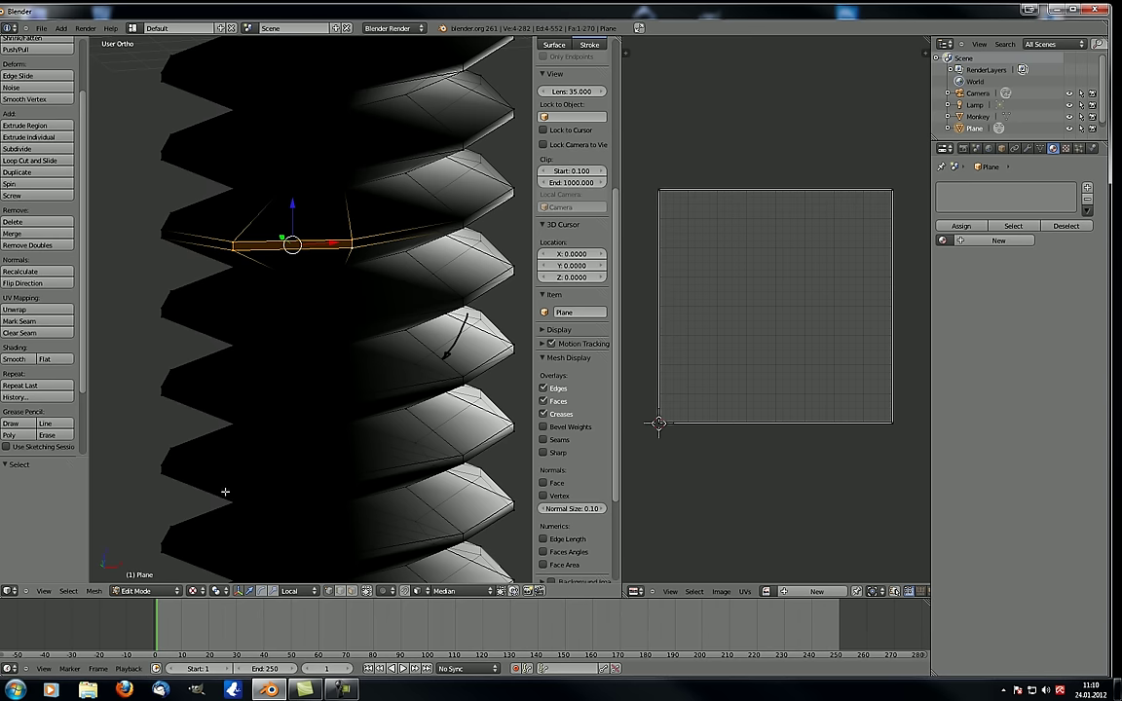
middle_drag(225, 492, 243, 529)
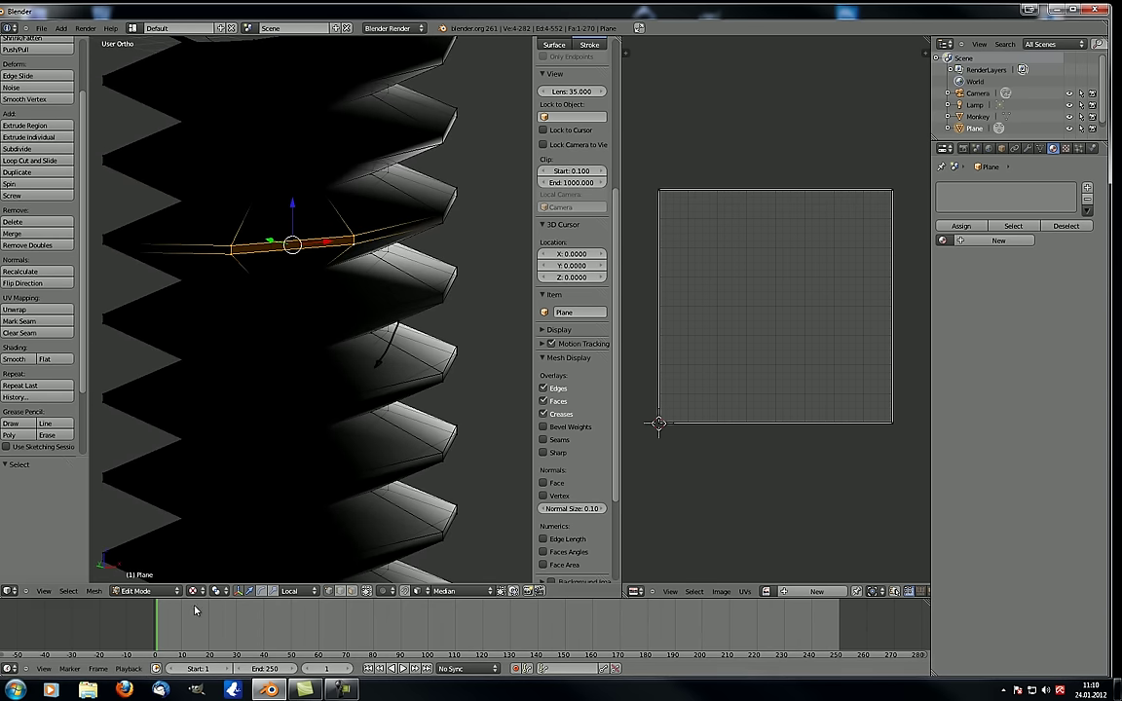
scroll(456, 288, down, 2)
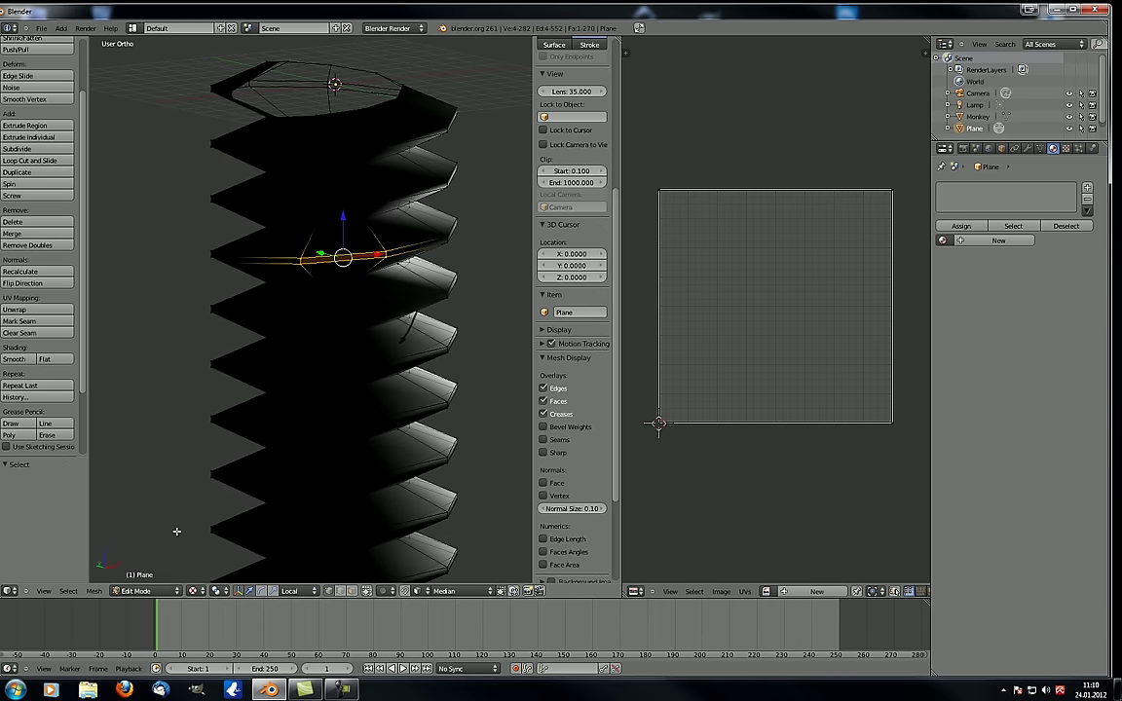
click(192, 592)
click(216, 551)
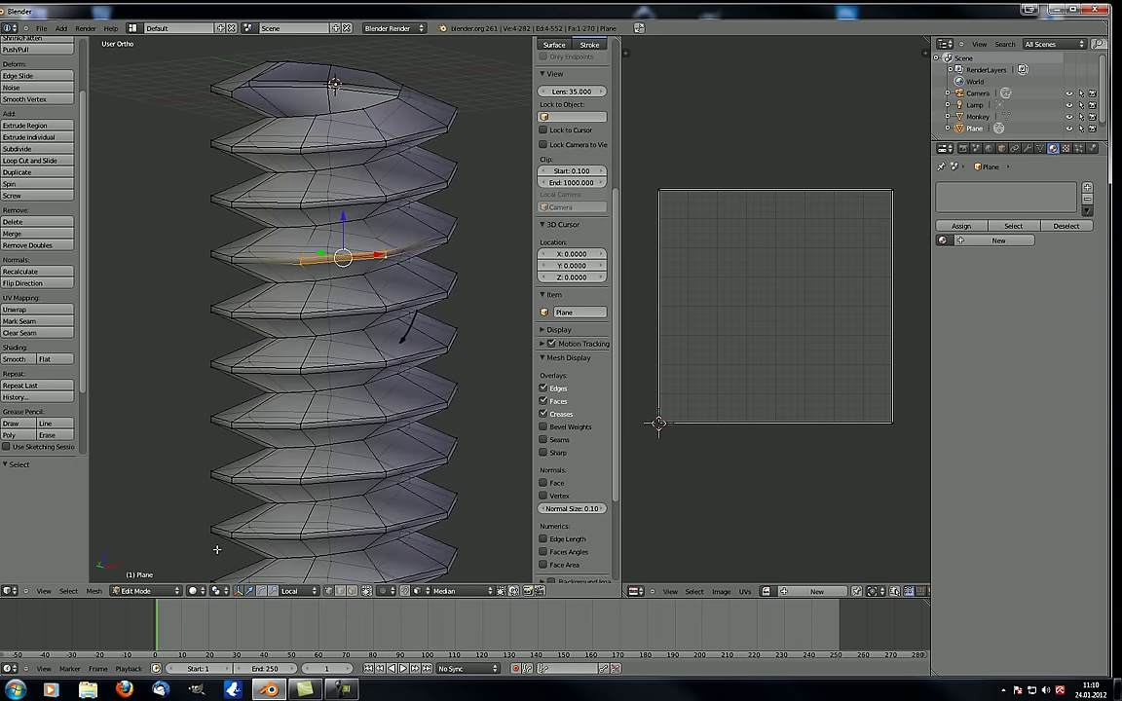
Replace the single-face selection with the whole screw mesh
scroll(514, 277, down, 1)
scroll(487, 288, up, 1)
scroll(326, 237, up, 1)
scroll(325, 237, down, 1)
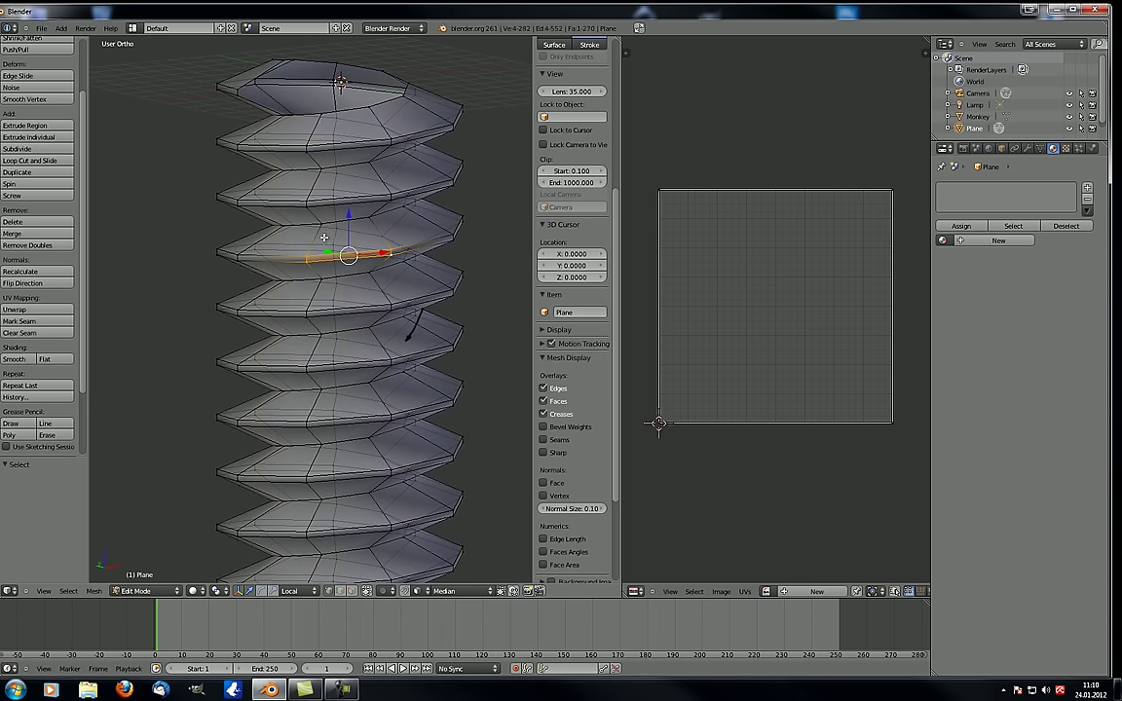
key(a)
key(a)
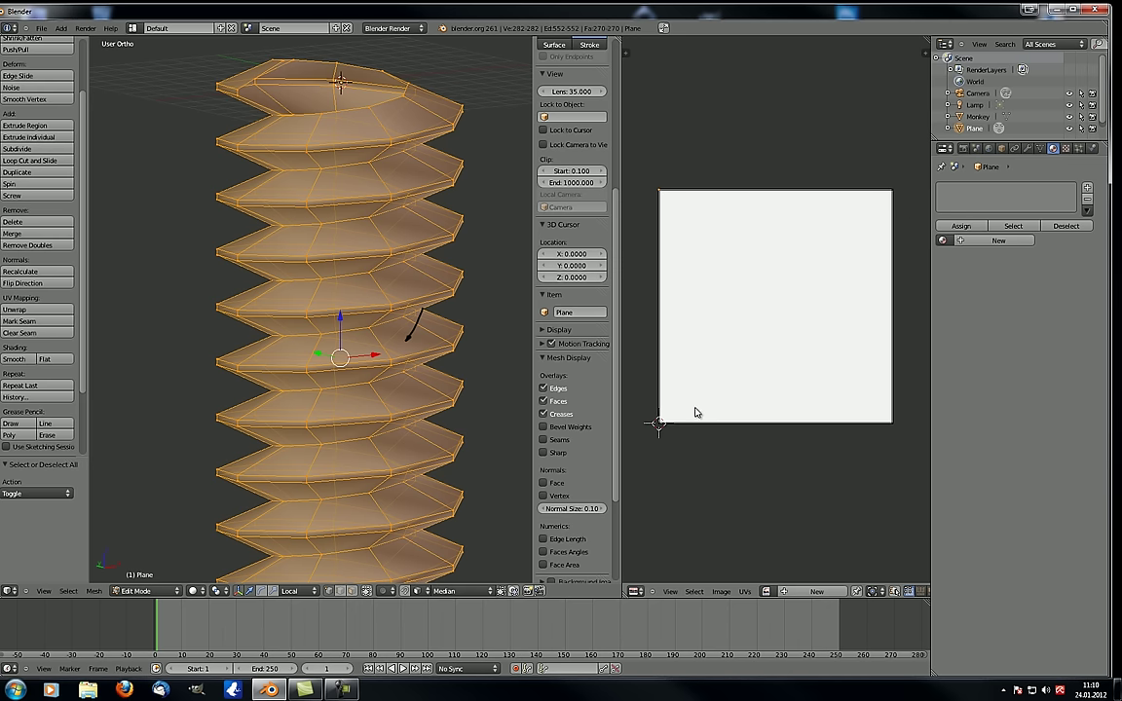
scroll(487, 220, down, 3)
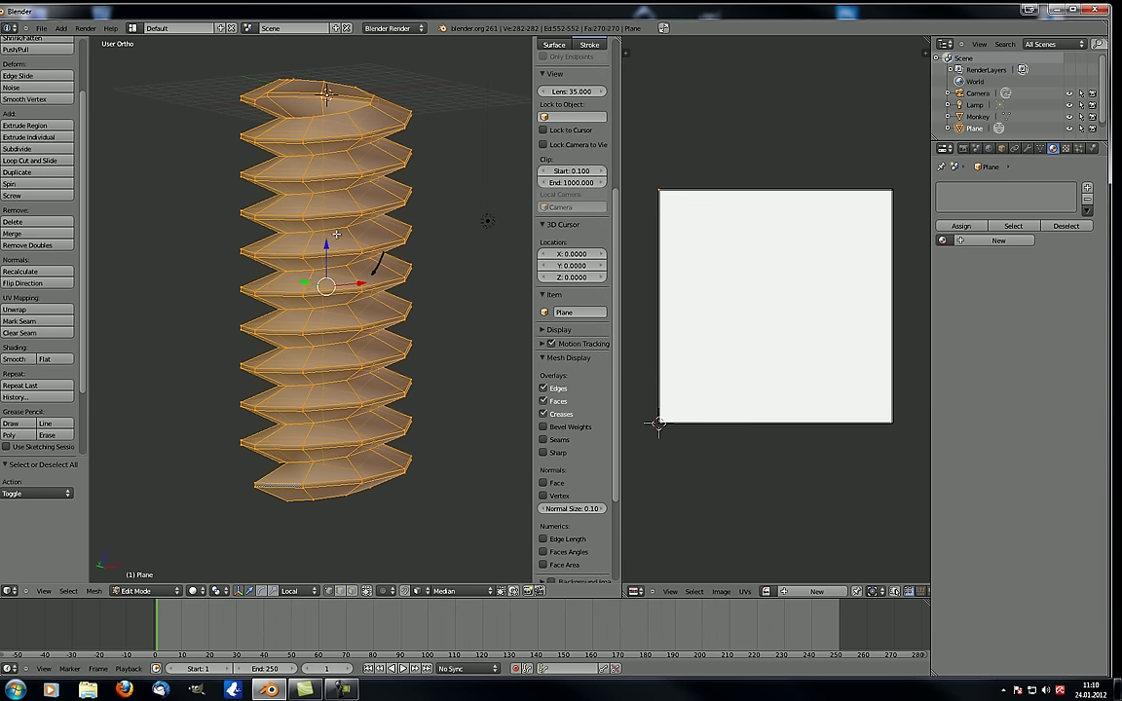
middle_drag(219, 232, 177, 254)
middle_drag(426, 319, 291, 309)
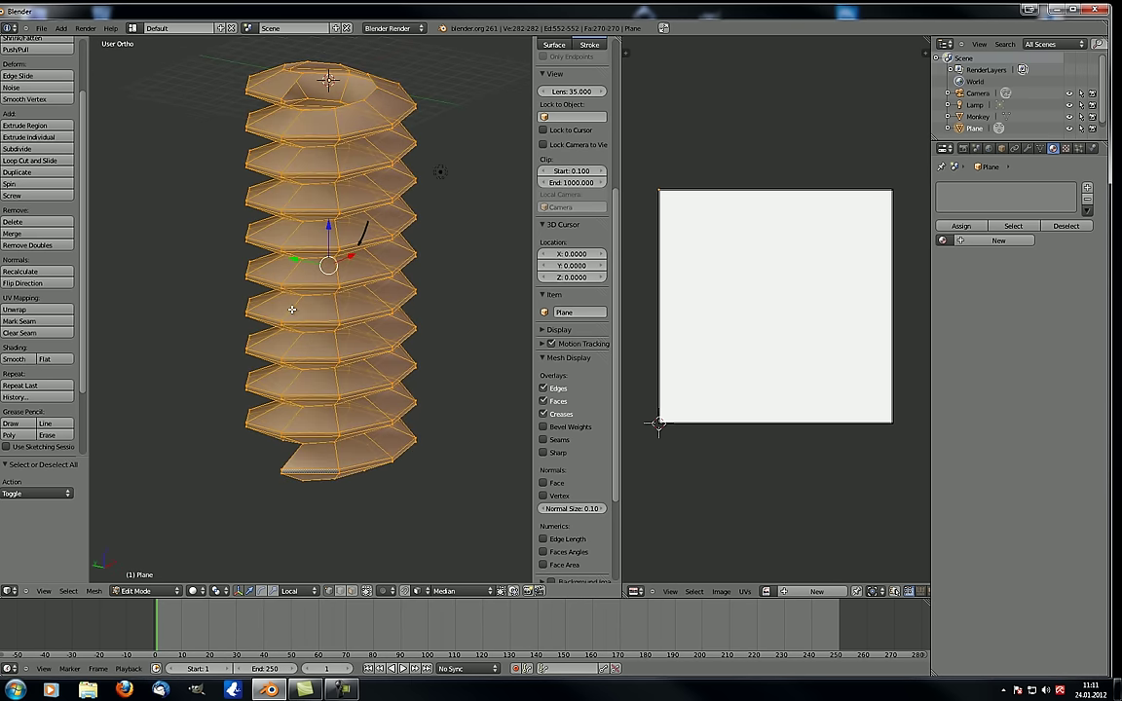
Unwrap the entire selected screw mesh into the UV editor with the standard Unwrap method
key(u)
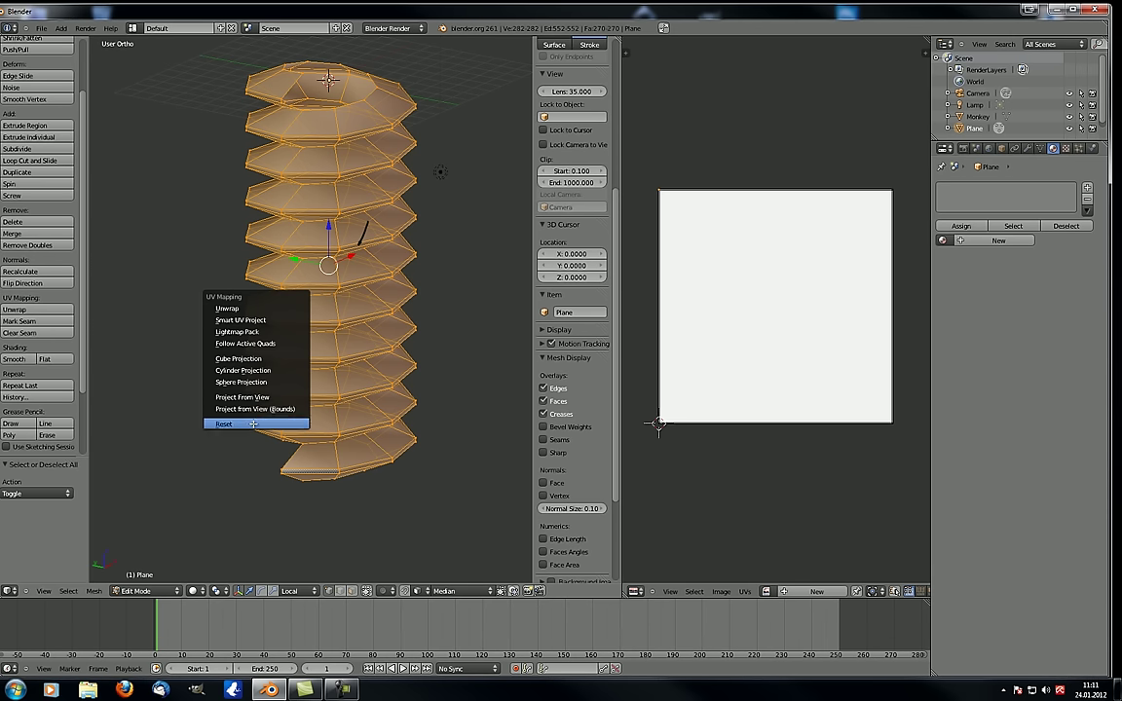
click(257, 308)
mouse_move(188, 218)
middle_down()
mouse_move(195, 235)
mouse_move(180, 229)
mouse_move(176, 204)
middle_up()
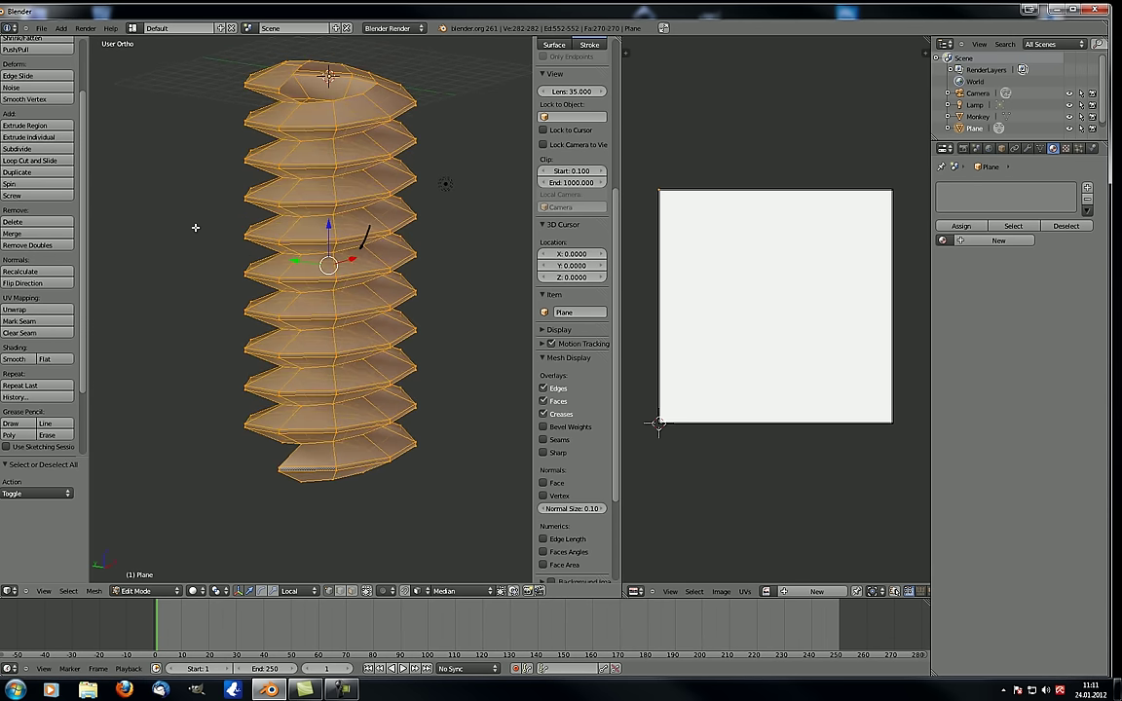
click(32, 308)
middle_drag(285, 256, 257, 274)
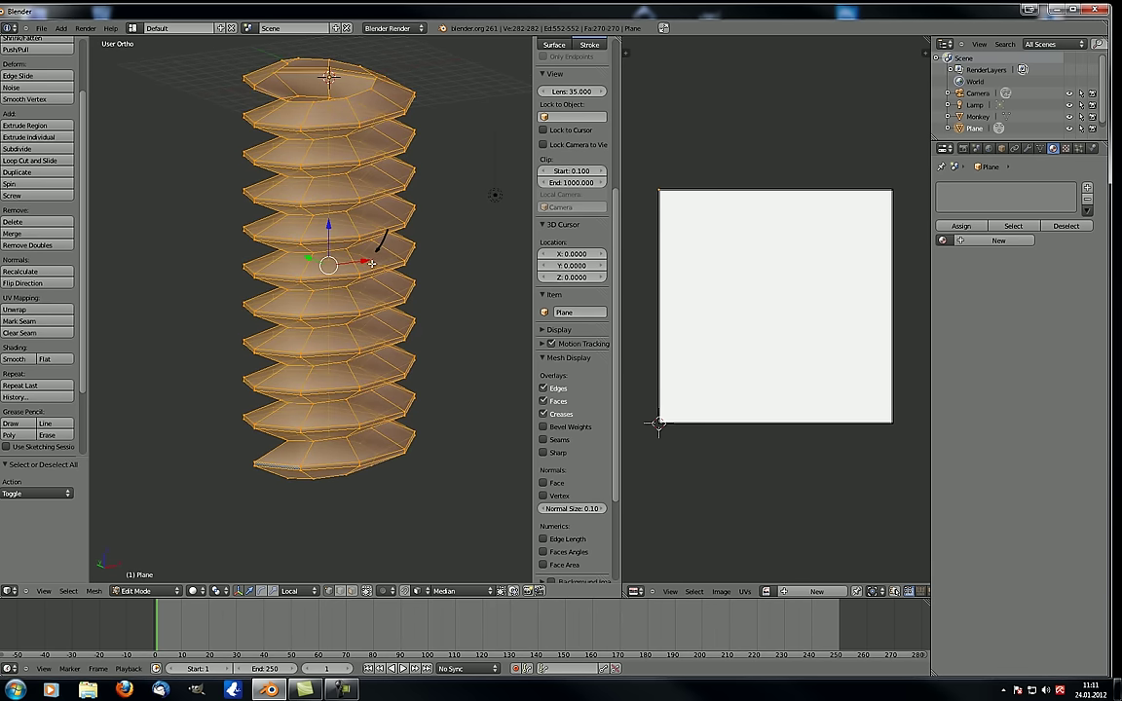
key(u)
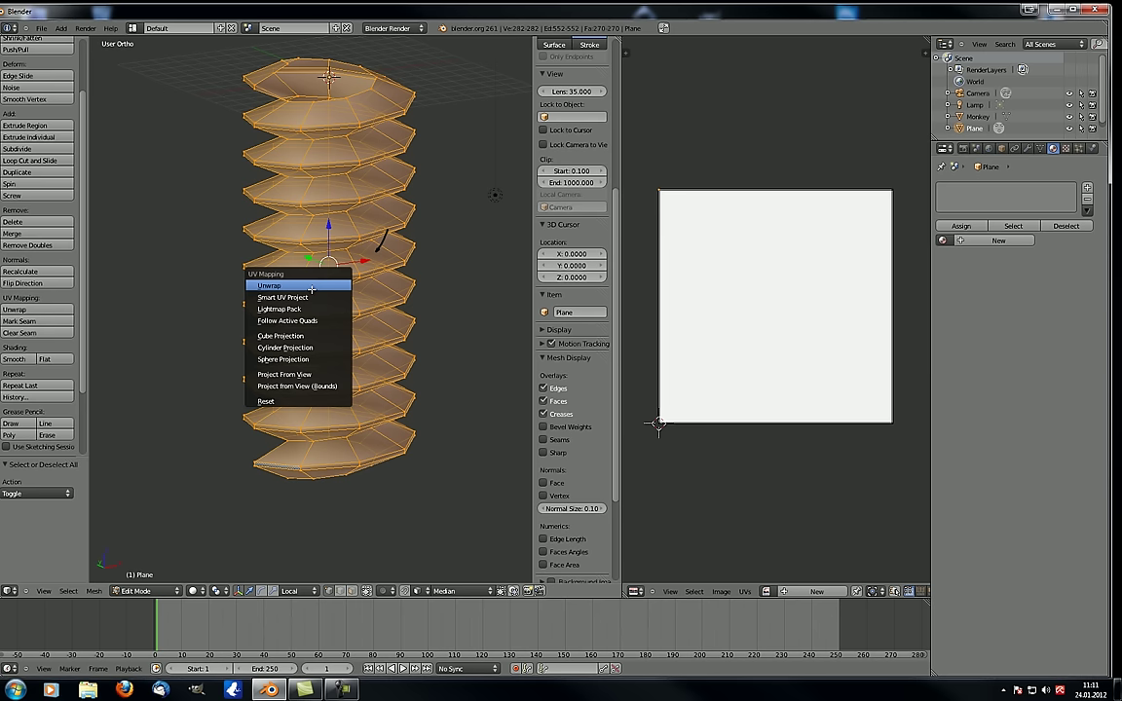
click(311, 289)
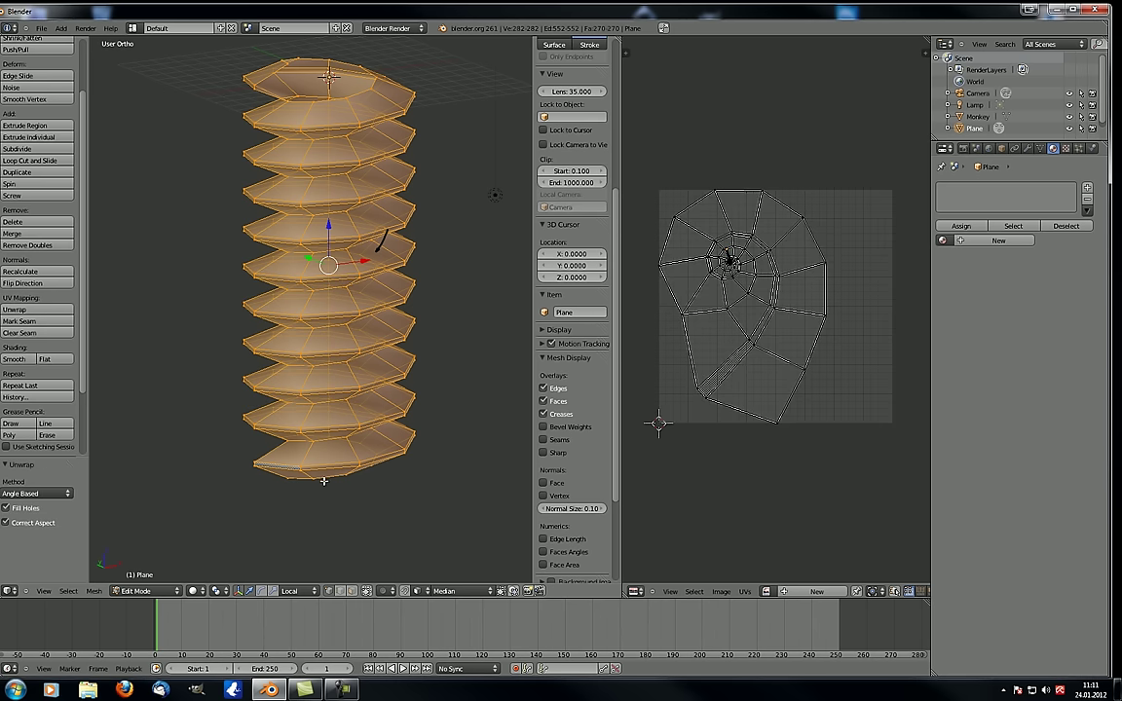
Examine the spiral UV layout of the unwrapped screw, including the crowded faces at the spiral's centre
scroll(741, 292, up, 8)
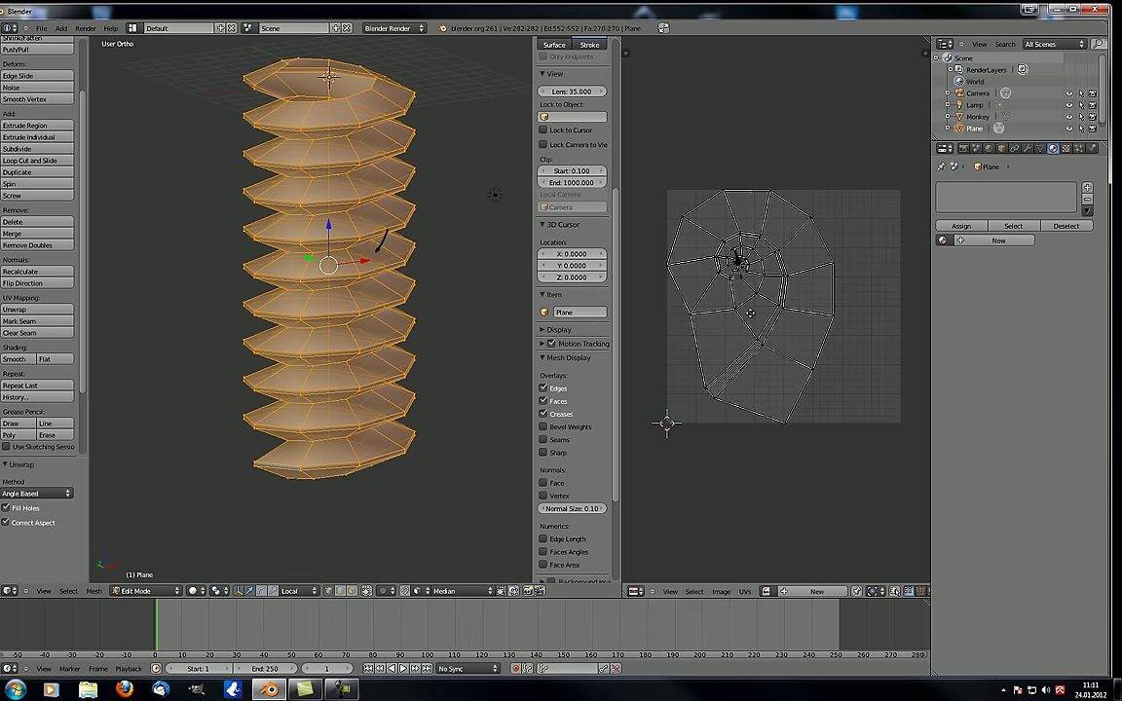
scroll(668, 167, down, 6)
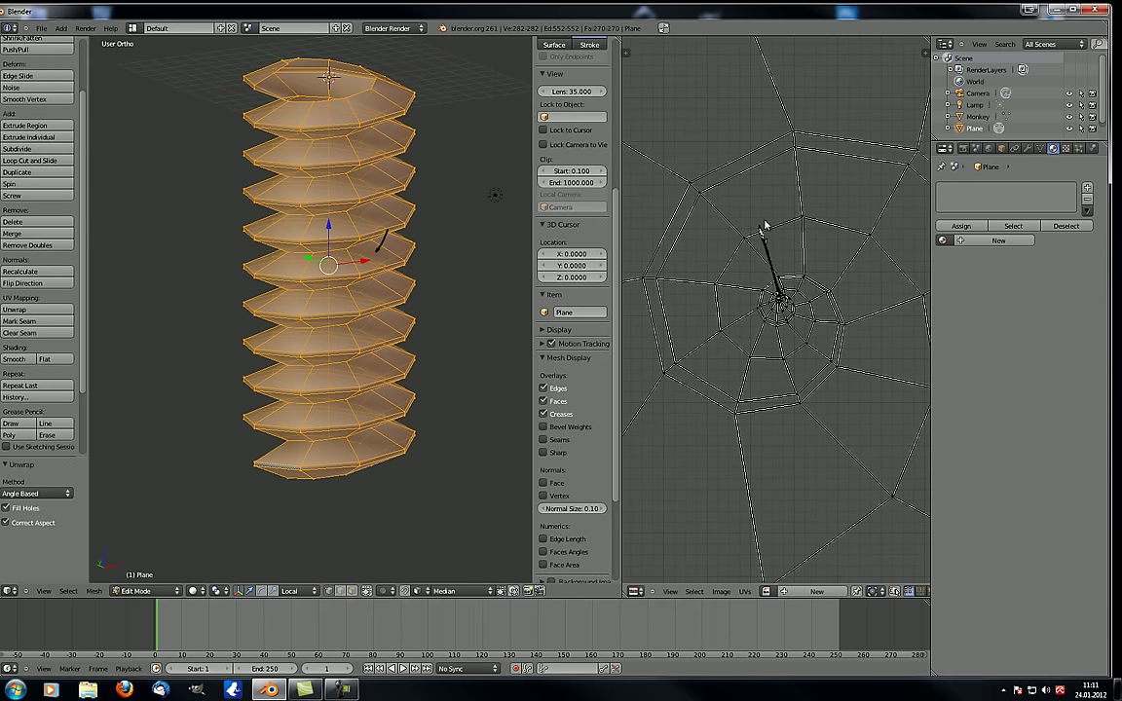
scroll(744, 340, down, 8)
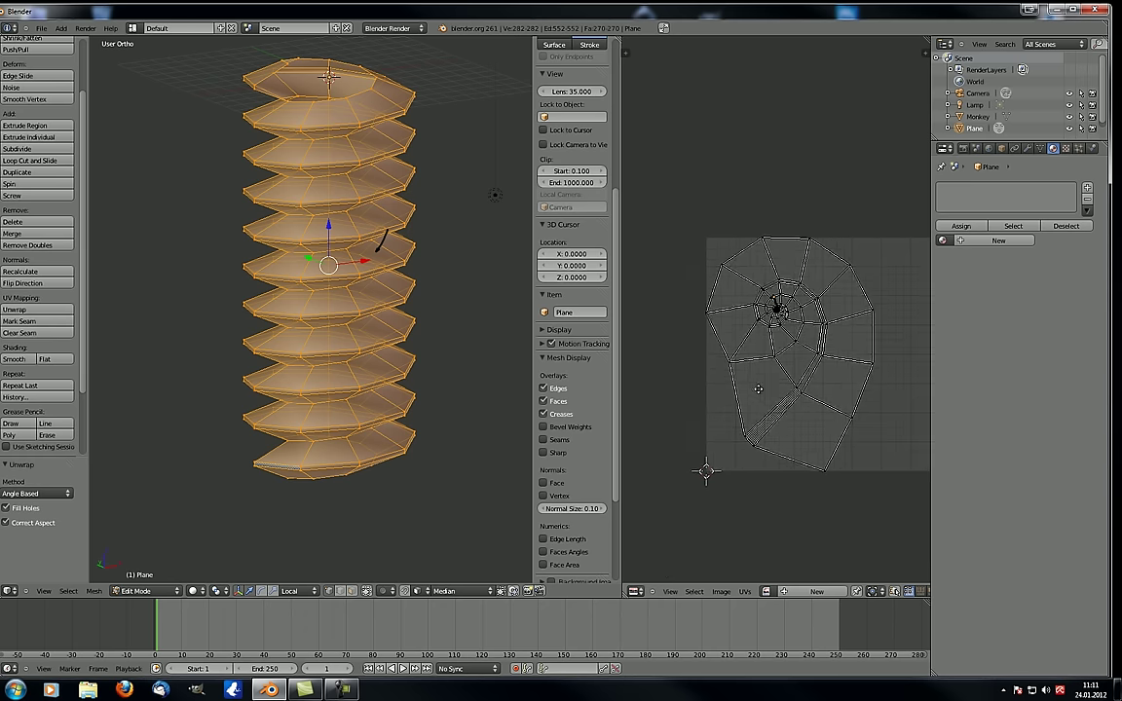
middle_drag(751, 394, 717, 365)
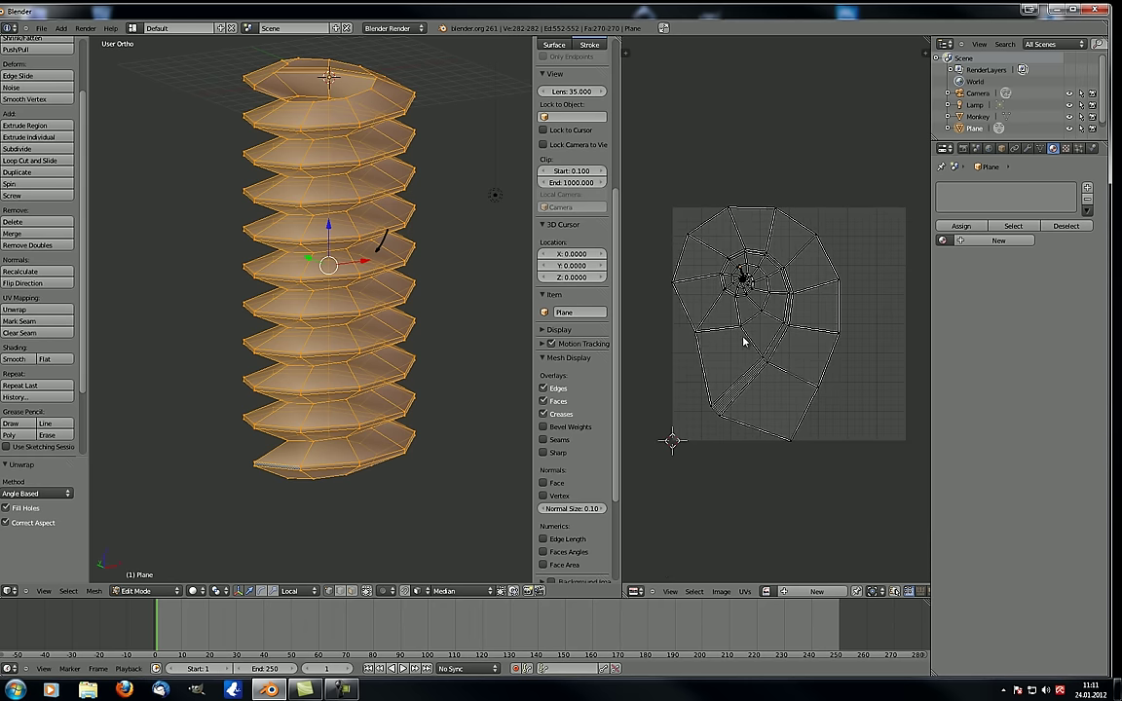
scroll(757, 215, up, 5)
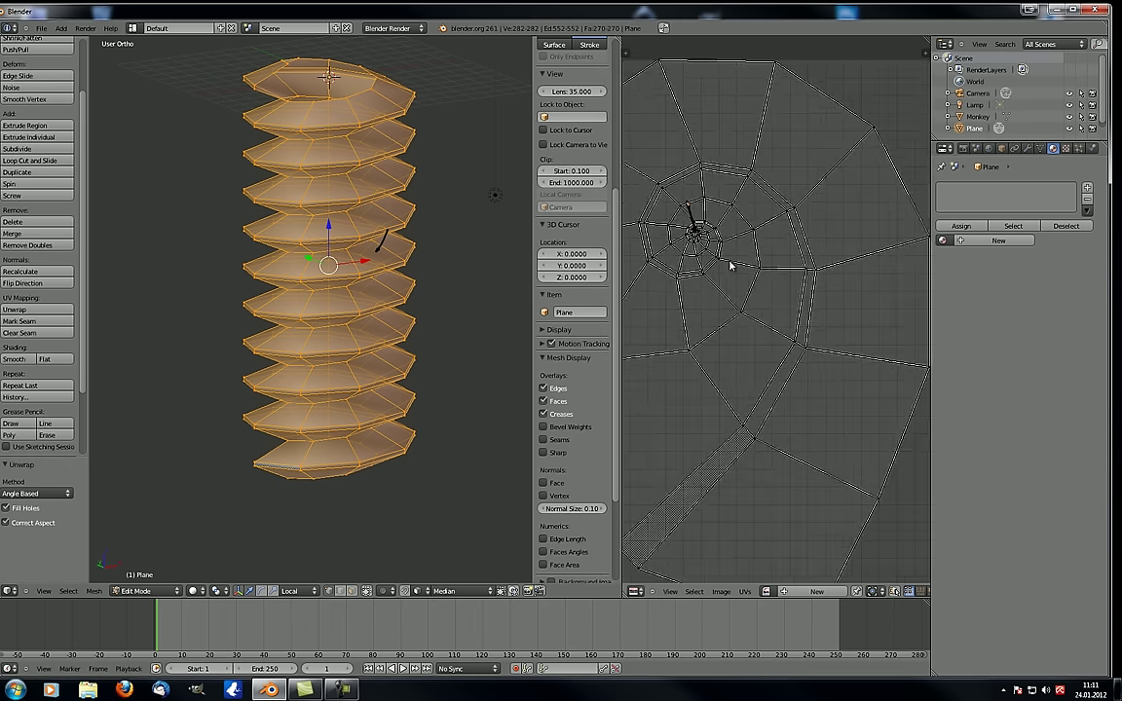
scroll(668, 193, down, 2)
scroll(703, 202, up, 5)
scroll(720, 165, down, 3)
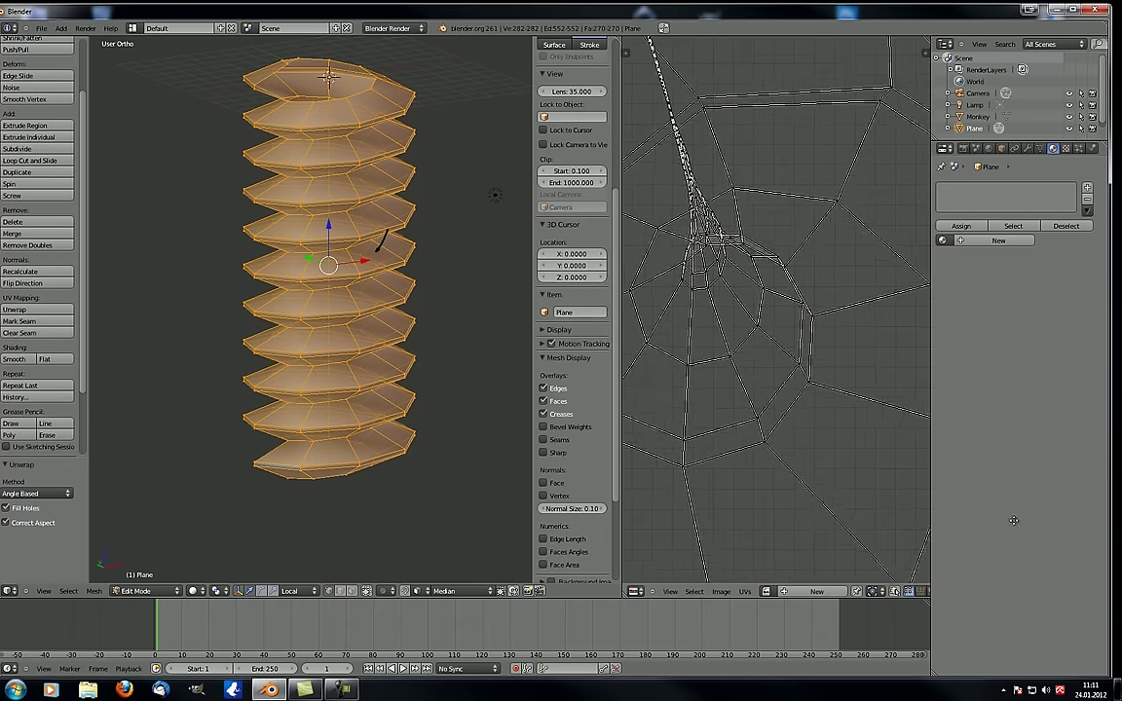
scroll(732, 312, up, 5)
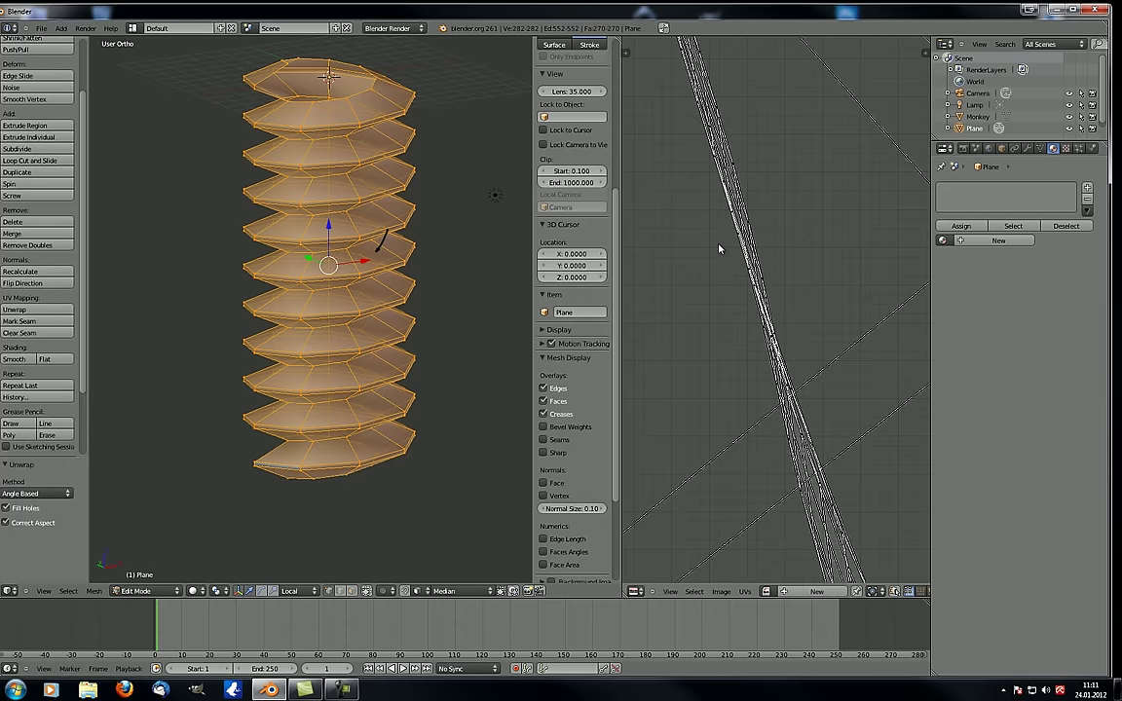
scroll(734, 269, down, 2)
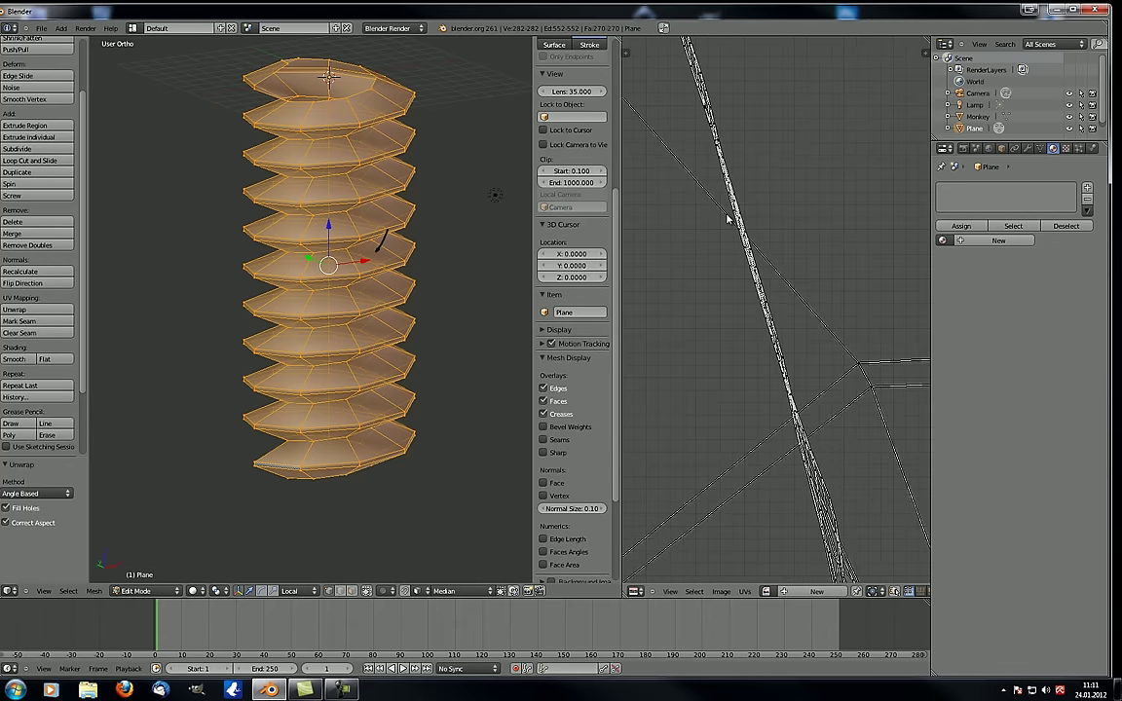
scroll(744, 228, down, 3)
scroll(751, 234, down, 4)
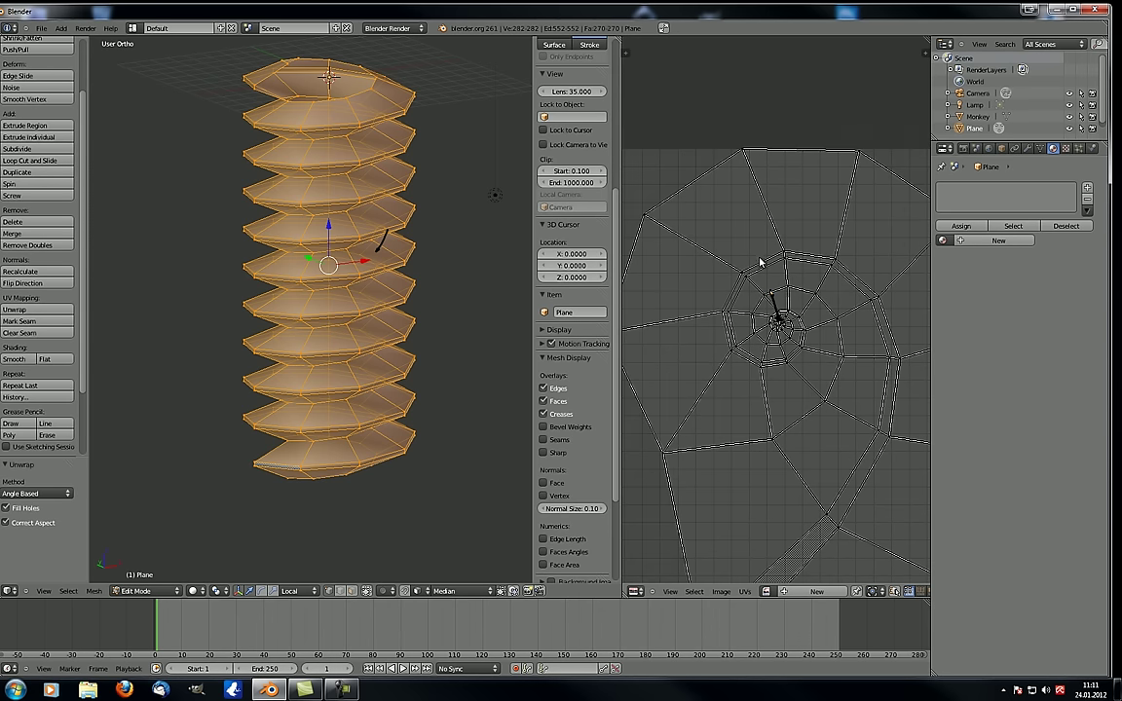
scroll(739, 305, down, 2)
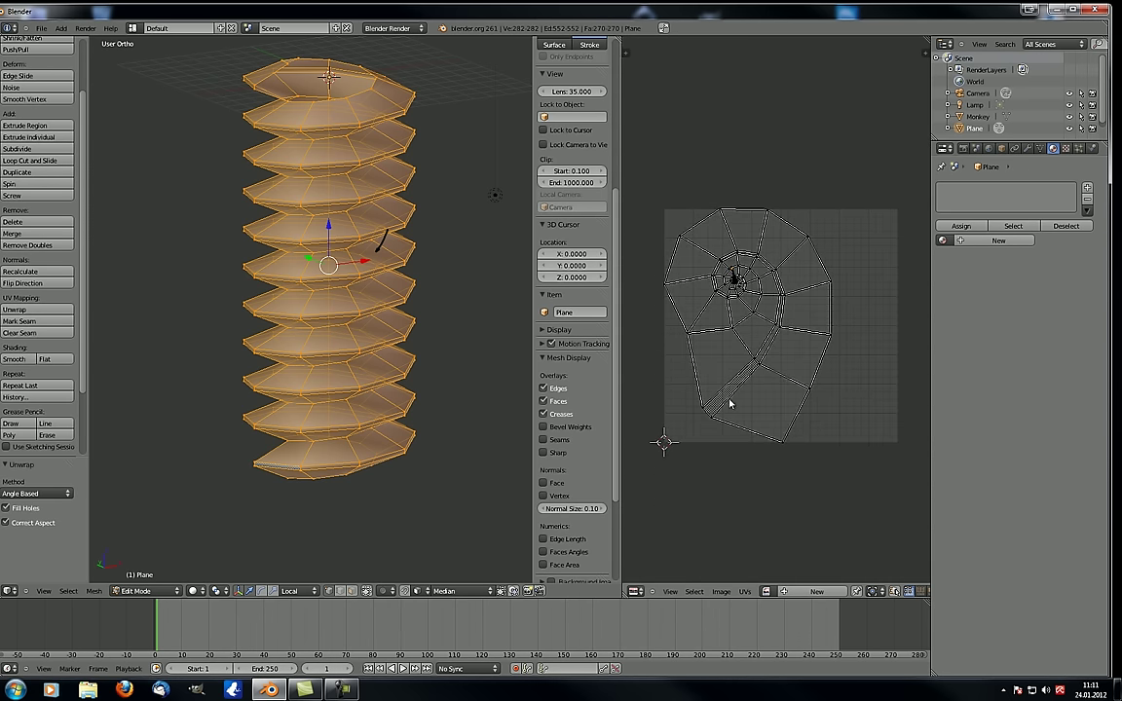
Mark a seam along a vertical edge loop running down the front of the screw, then clear the selection
middle_drag(319, 226, 327, 236)
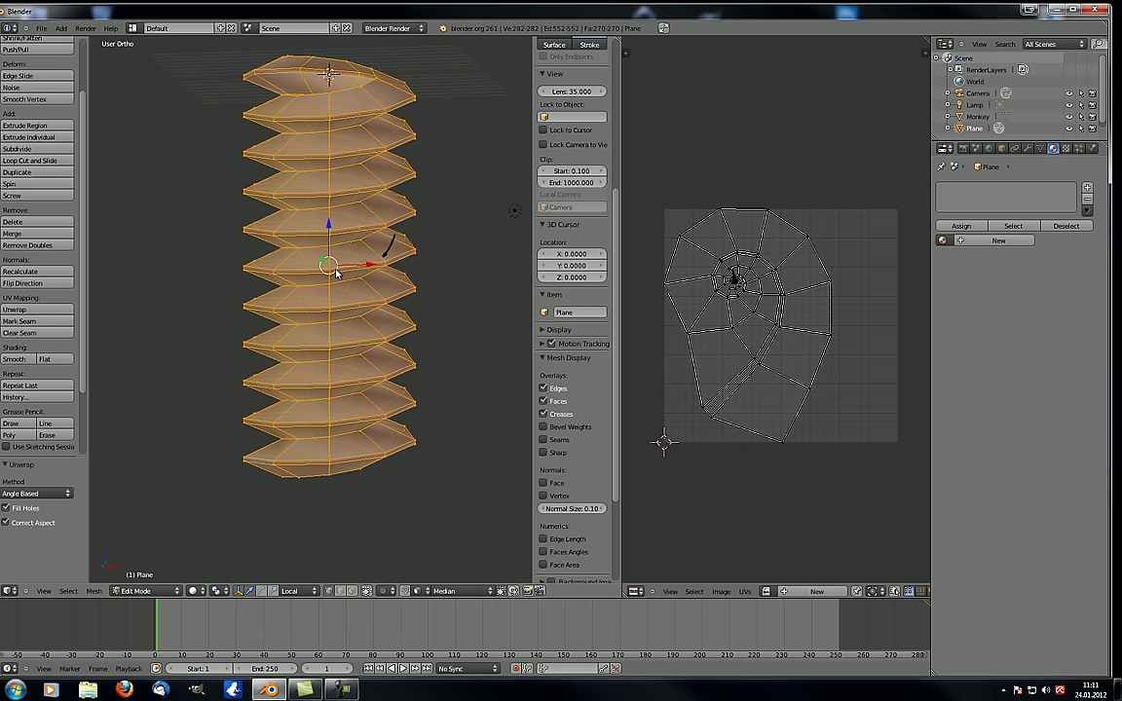
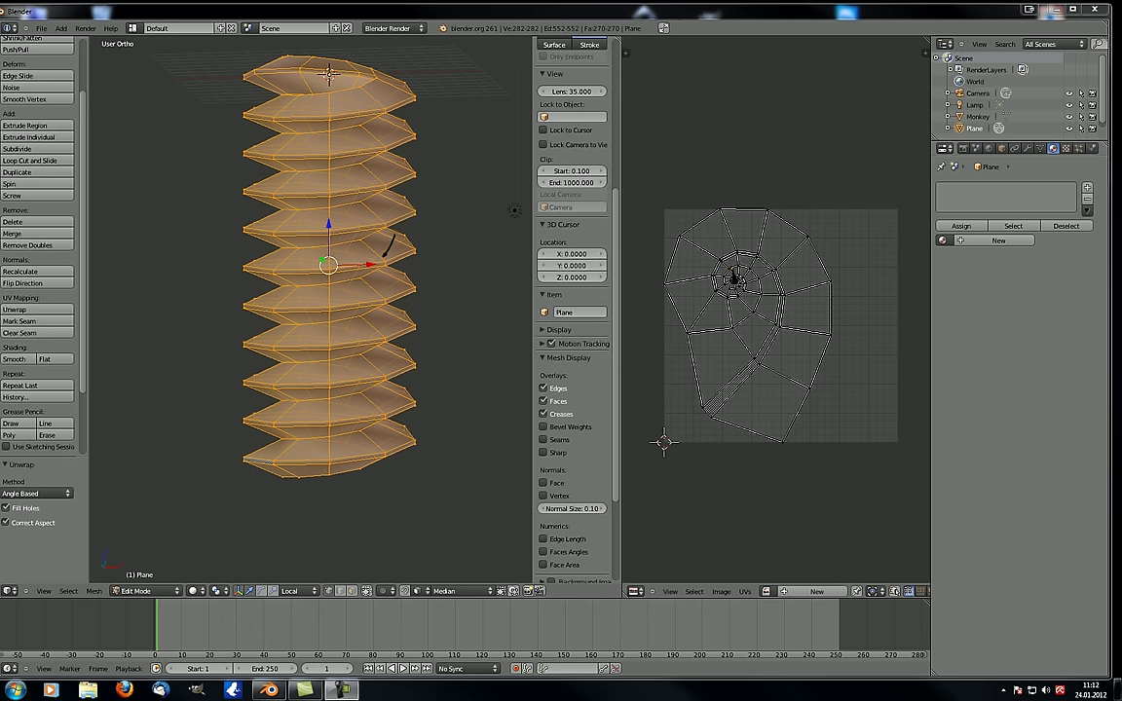
middle_drag(343, 276, 284, 205)
alt+right_click(304, 216)
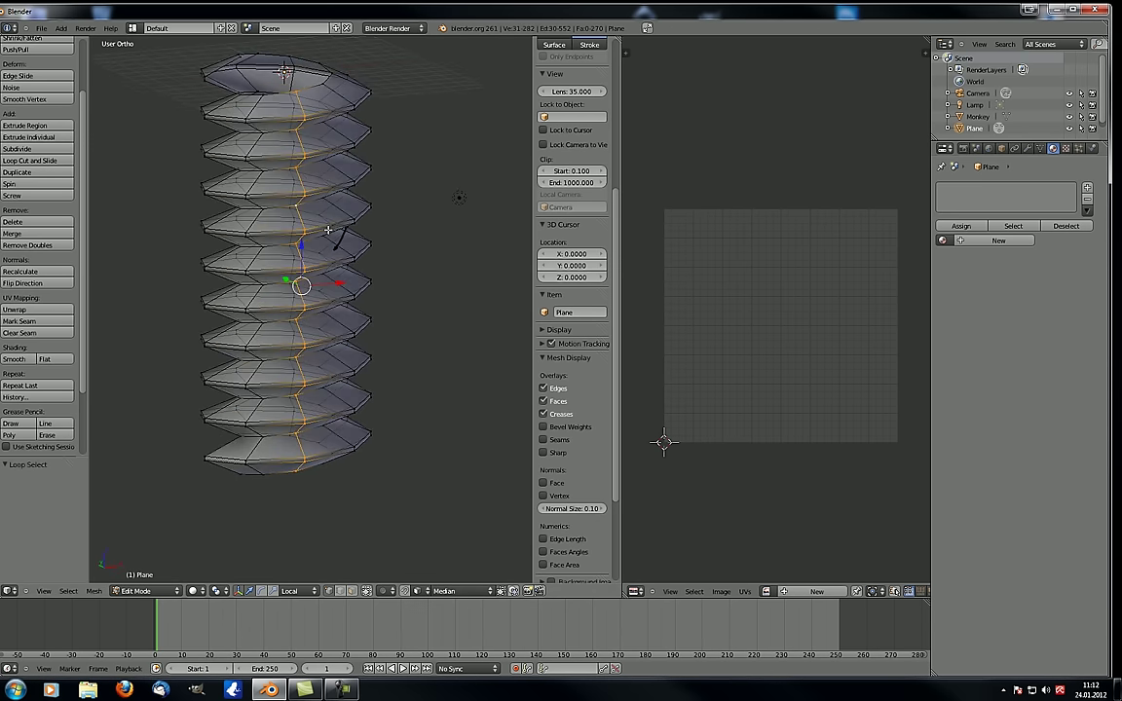
click(56, 323)
key(a)
middle_drag(224, 321, 303, 302)
scroll(273, 327, down, 1)
scroll(301, 257, up, 4)
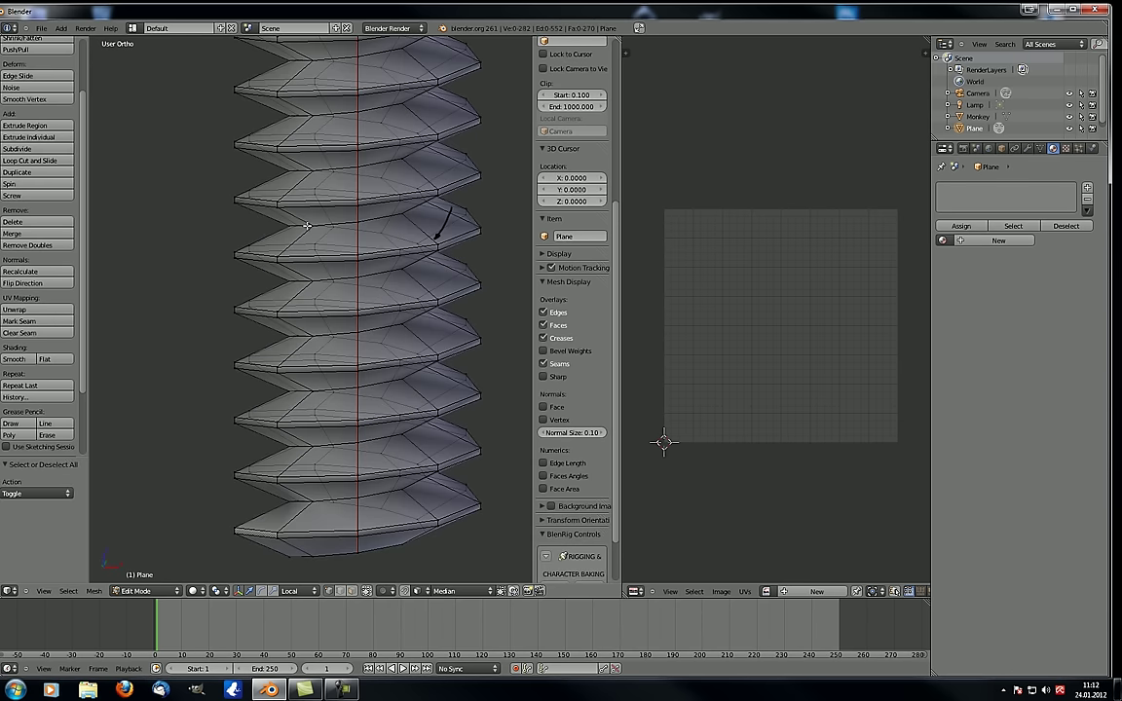
middle_drag(307, 226, 343, 199)
scroll(333, 218, down, 3)
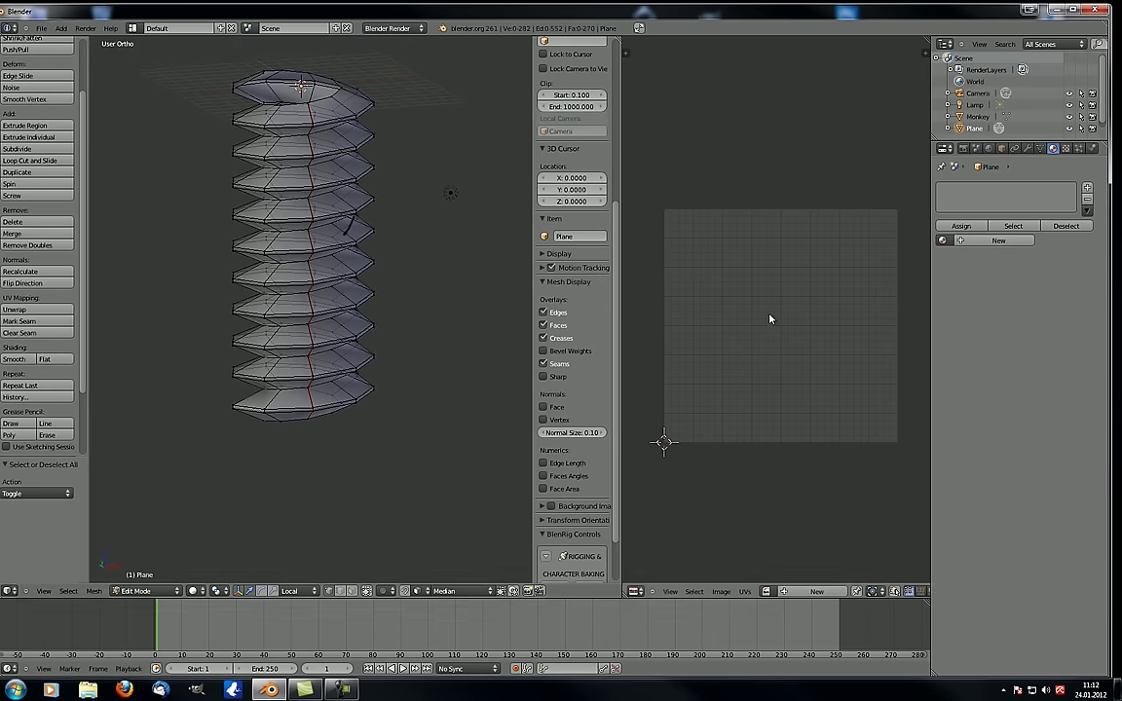
Select the whole screw mesh and unwrap it again along the marked seam
key(a)
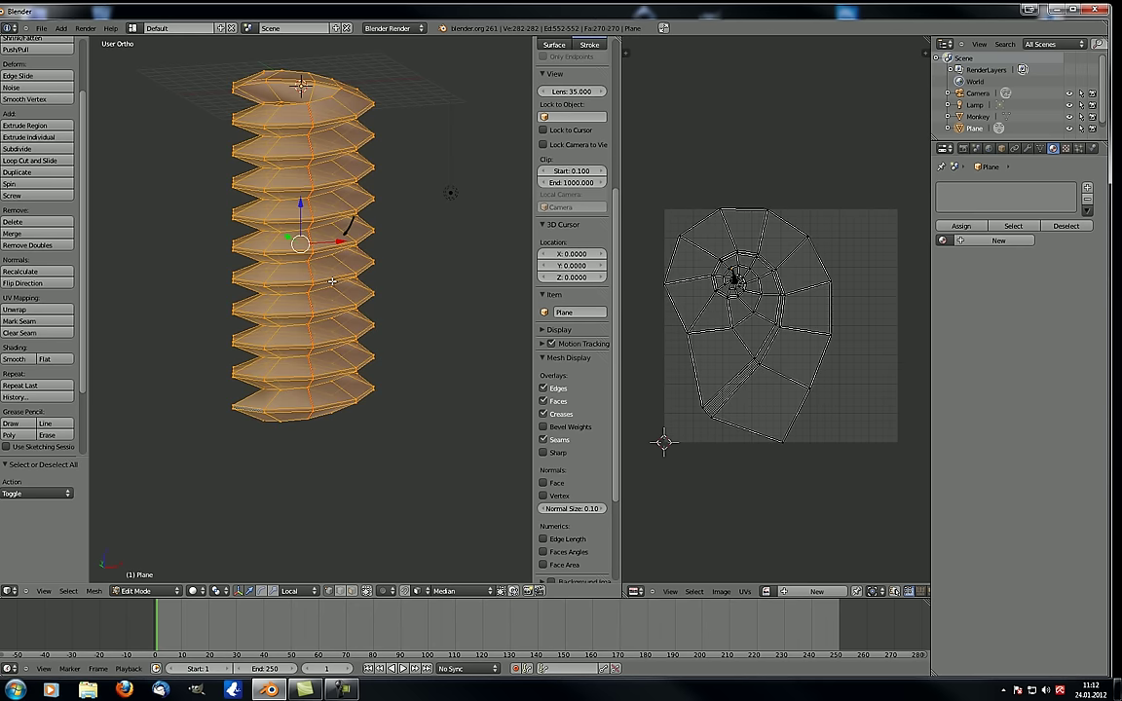
key(u)
click(332, 282)
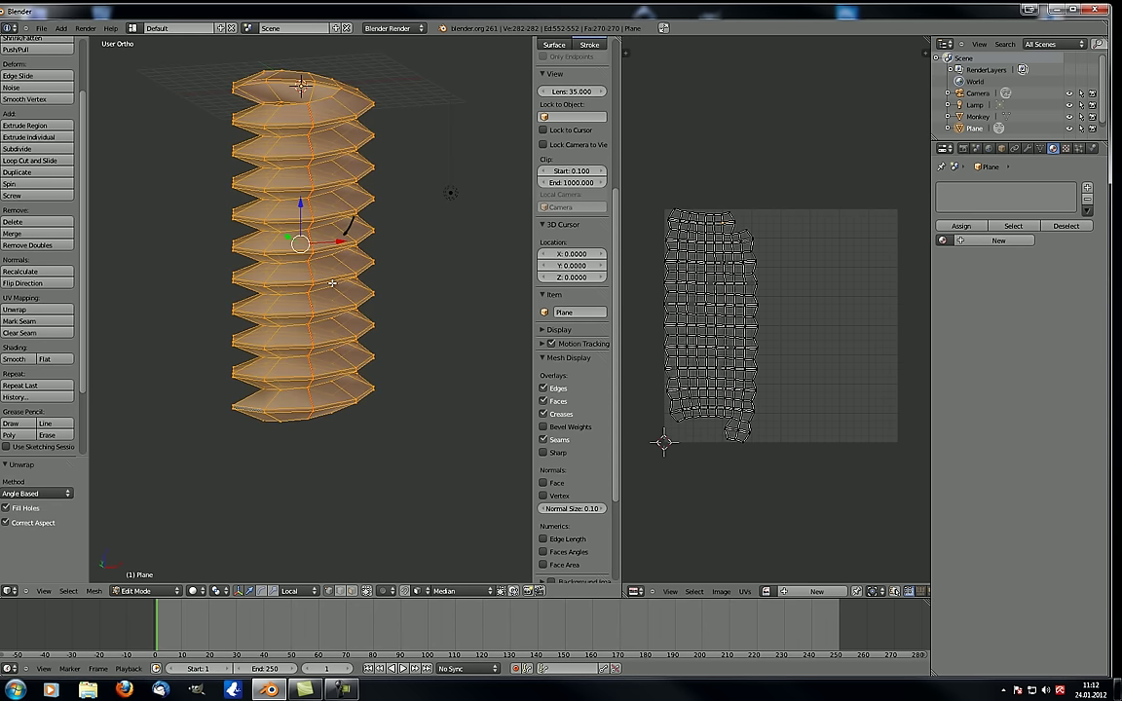
scroll(719, 381, up, 3)
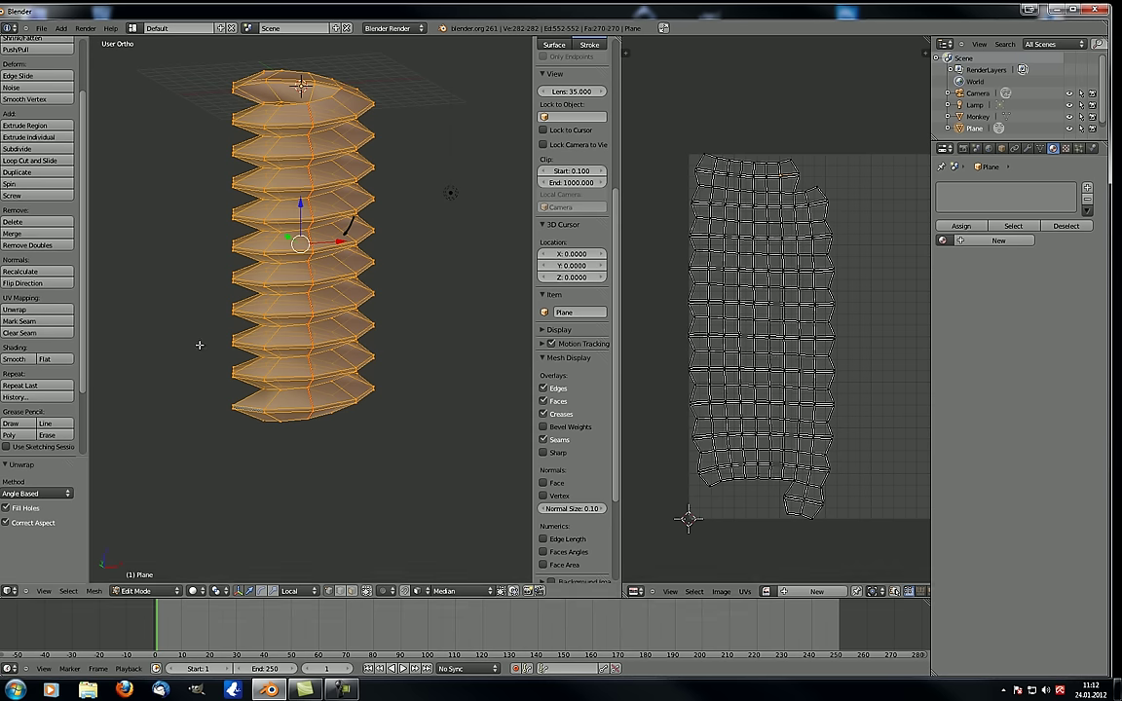
Select the vertical edge loop in line with the thread's open ends and mark it as a seam
middle_drag(199, 345, 336, 346)
scroll(336, 340, up, 2)
alt+right_click(314, 261)
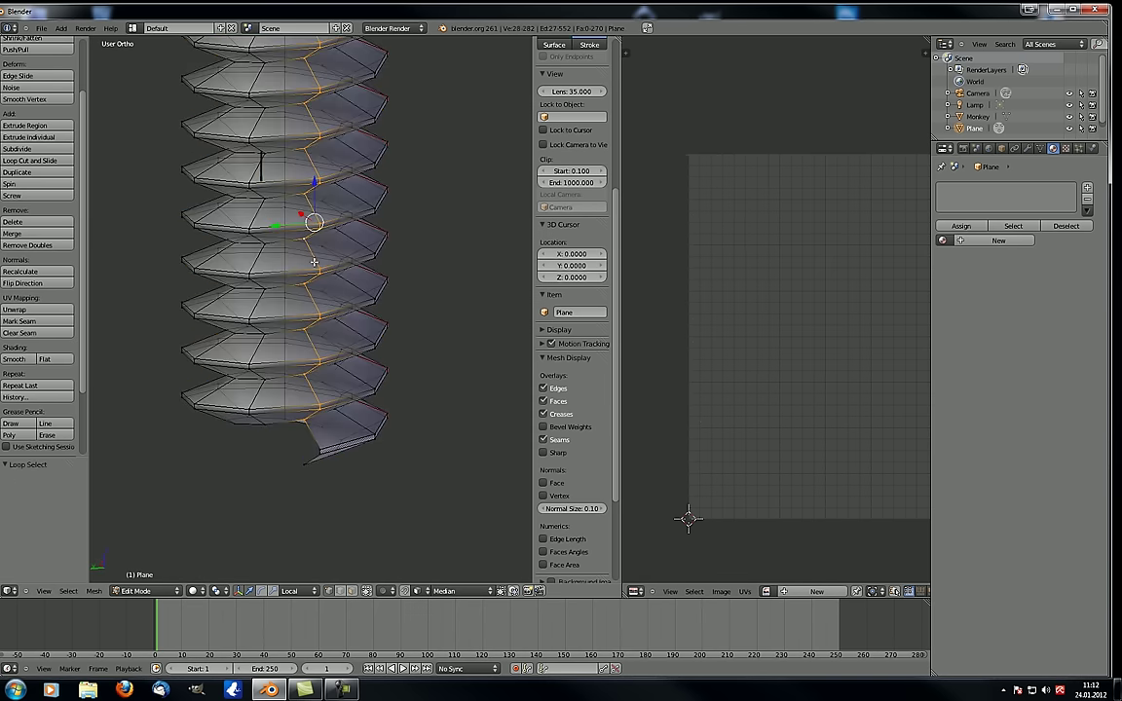
middle_drag(416, 298, 354, 199)
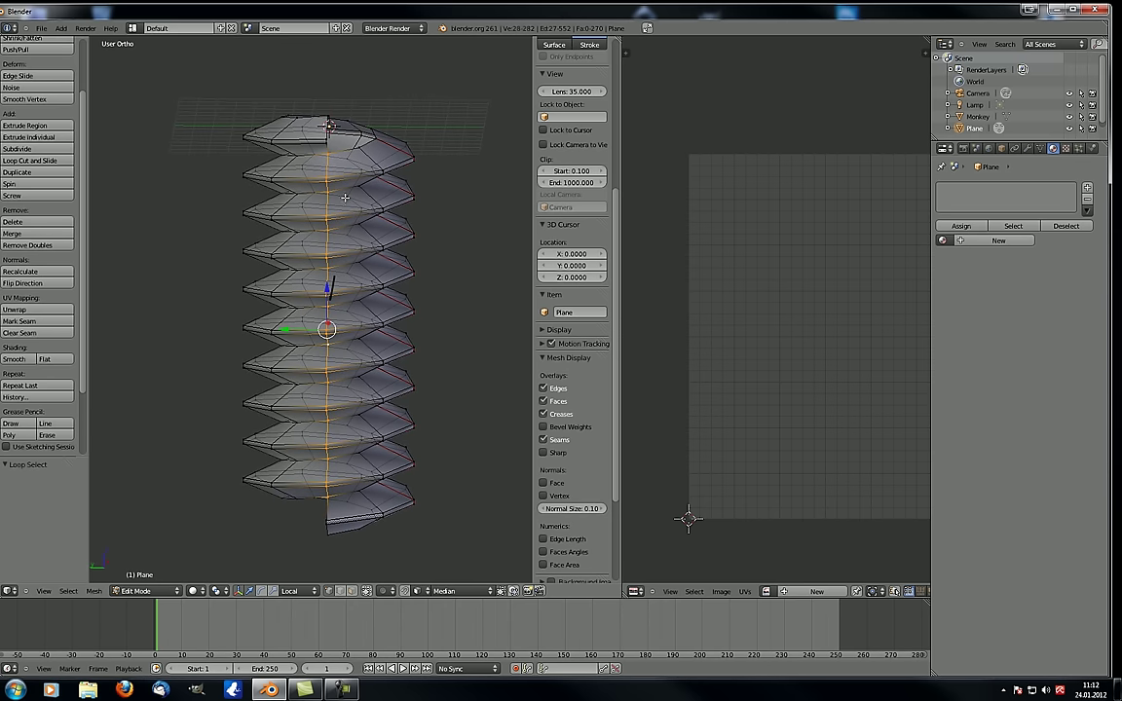
click(47, 322)
Clear the first seam from the other vertical edge loop and deselect the mesh
mouse_move(373, 257)
middle_down()
mouse_move(322, 261)
mouse_move(378, 252)
middle_up()
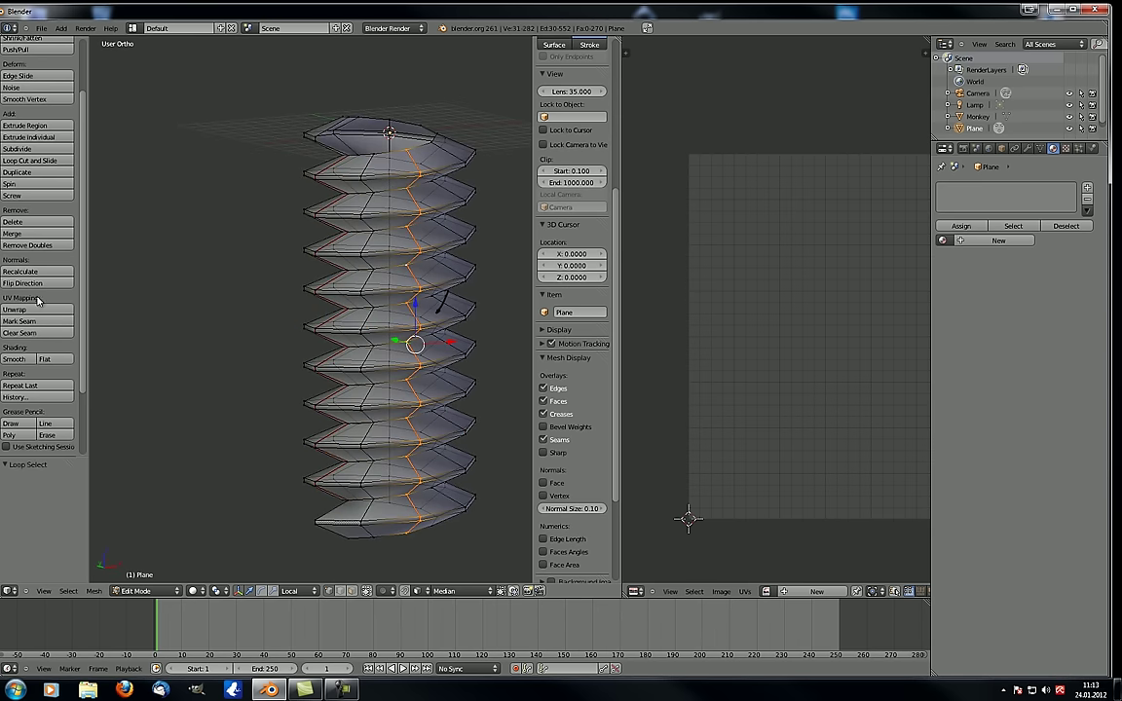
click(39, 334)
key(a)
middle_drag(435, 348, 351, 311)
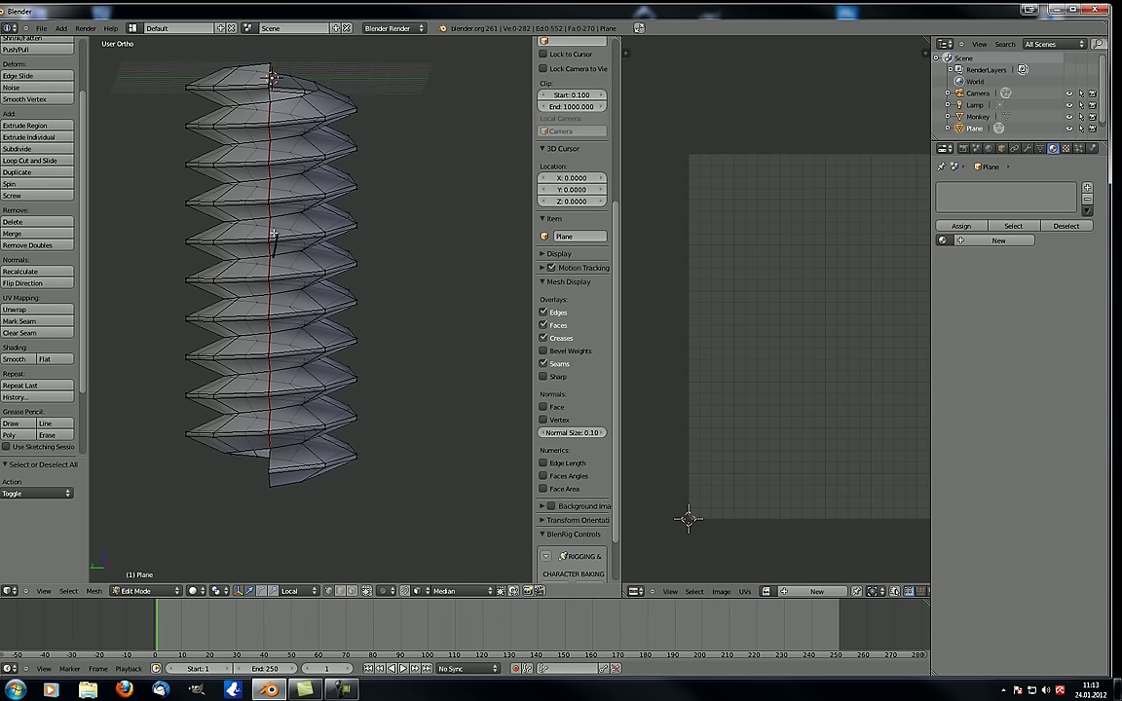
Select the entire screw mesh and unwrap it along the seam at the thread's open ends
key(a)
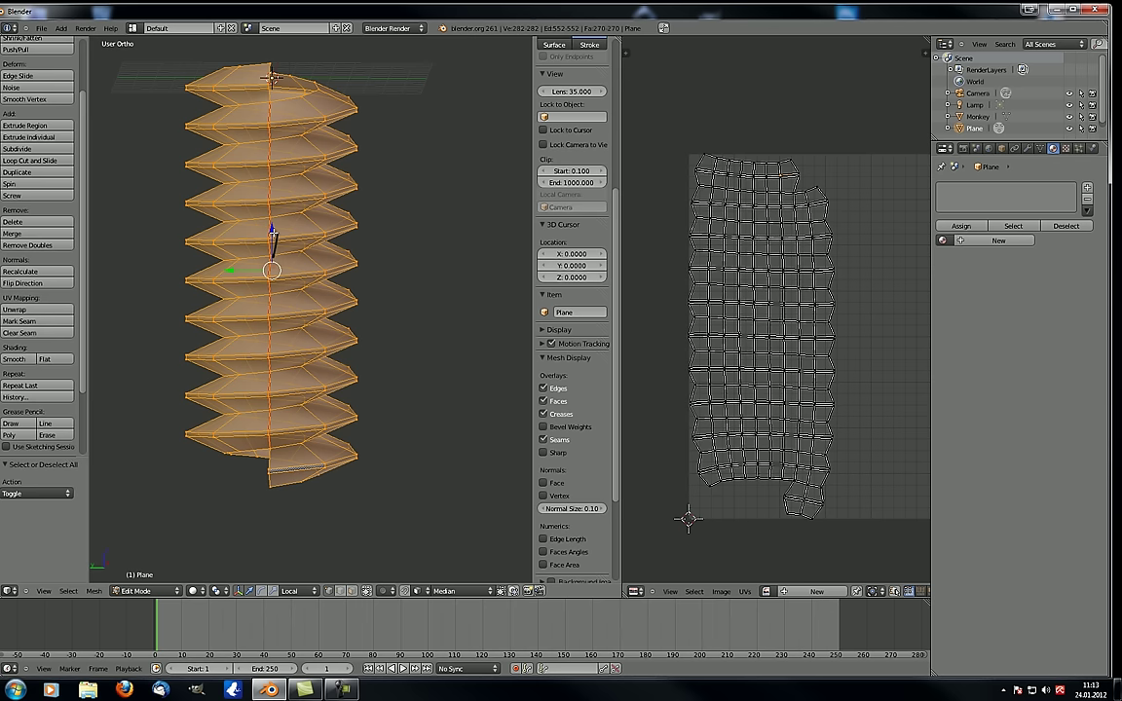
key(u)
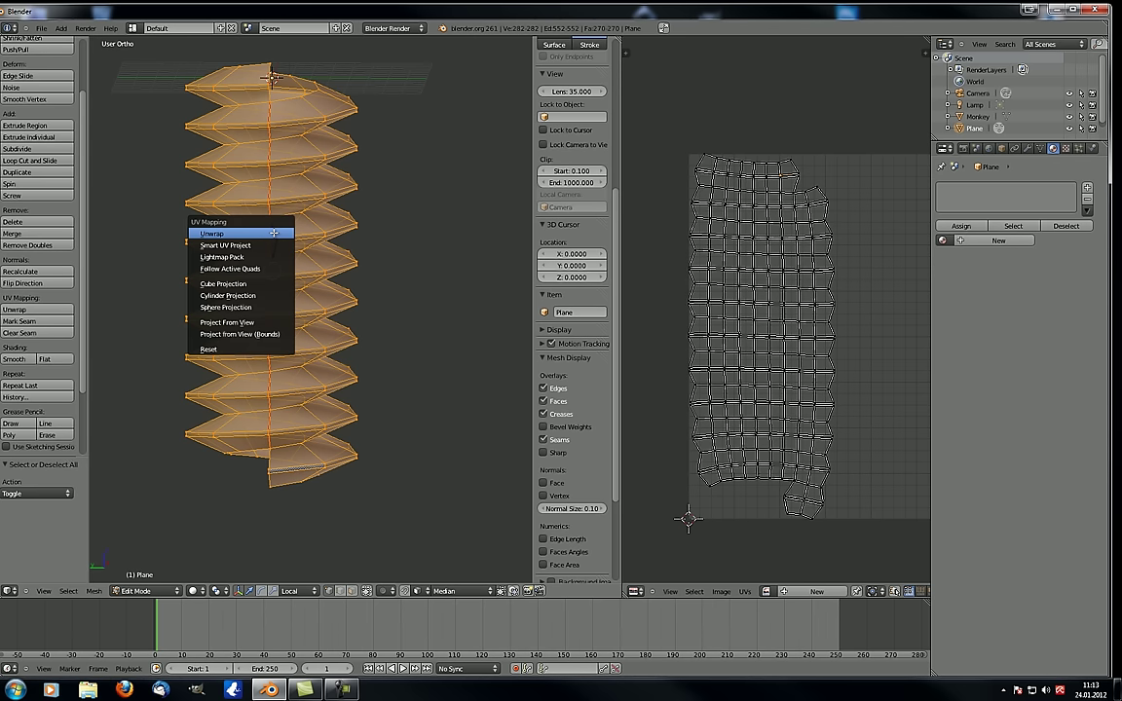
click(234, 230)
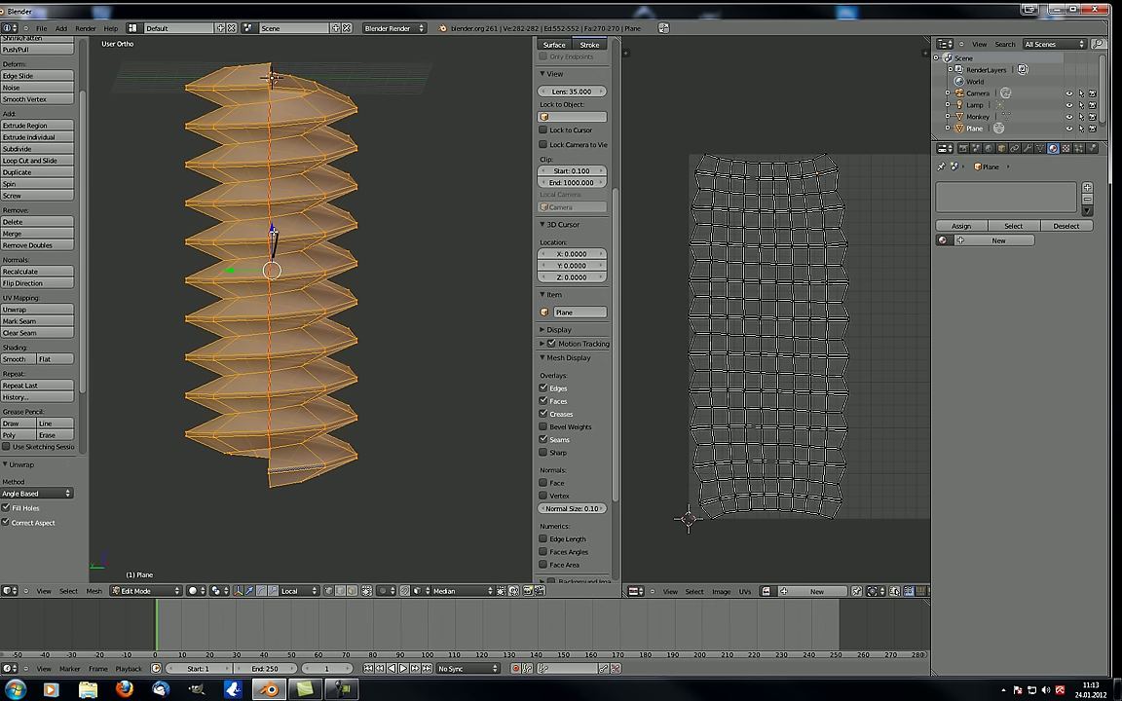
Examine the complete grid-like UV layout of the screw in the UV editor
scroll(857, 389, down, 1)
middle_drag(819, 388, 765, 345)
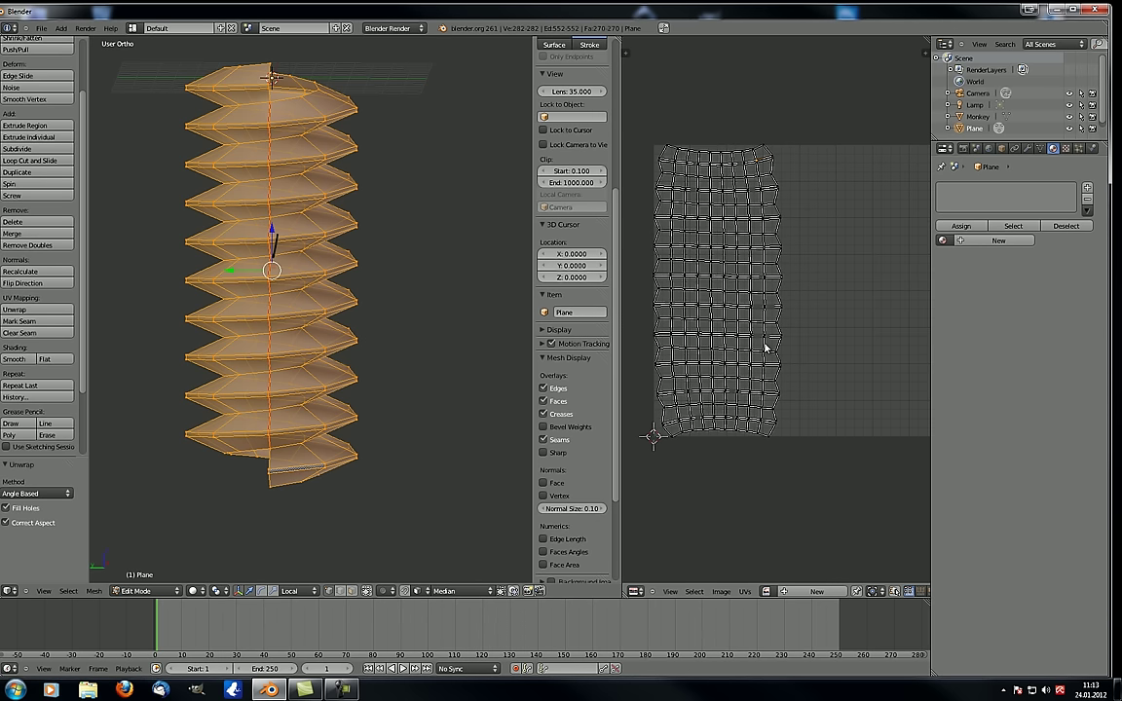
scroll(765, 343, down, 1)
middle_drag(764, 343, 801, 350)
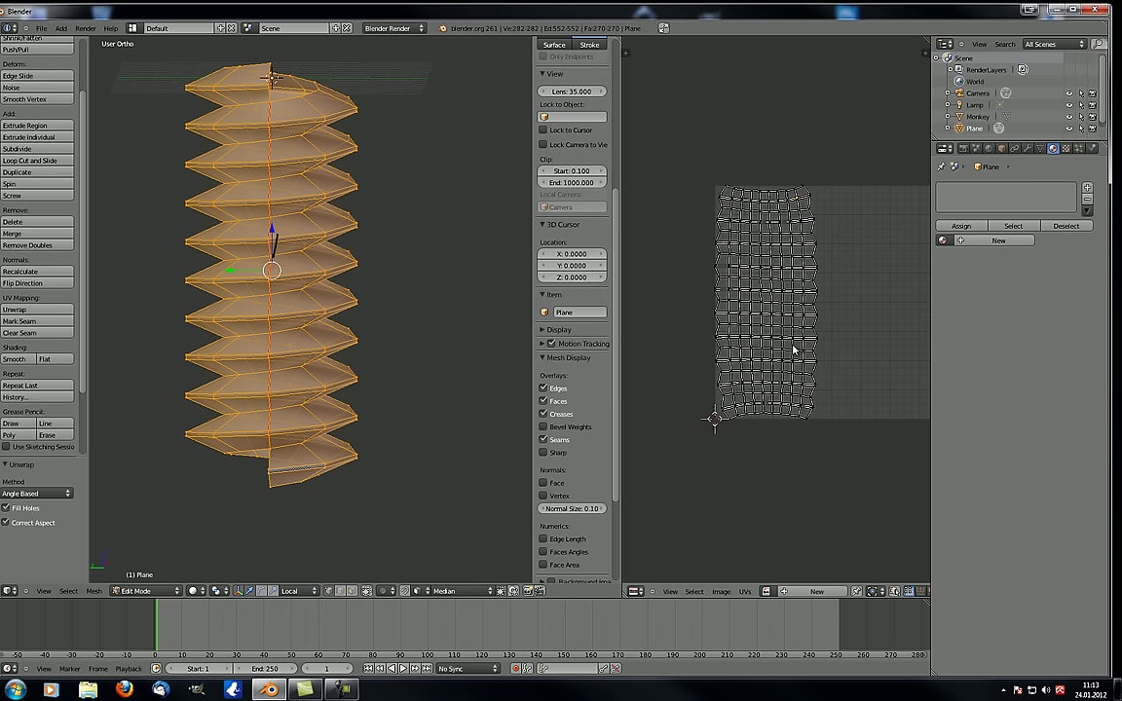
middle_drag(789, 353, 766, 346)
scroll(749, 394, down, 6)
middle_drag(800, 296, 769, 318)
scroll(770, 318, up, 5)
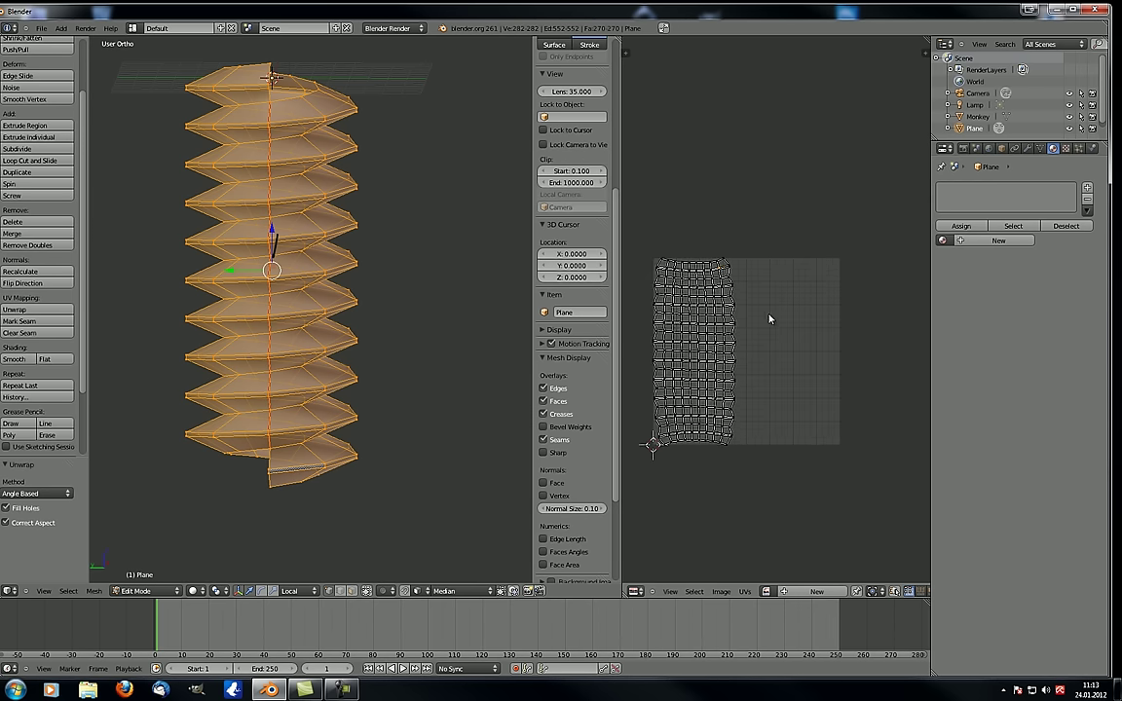
Open the Aston-Martin-Rapide front-view photo from the Aston Martin folder as the UV editor's image, browsing the files as thumbnails
click(721, 591)
click(738, 575)
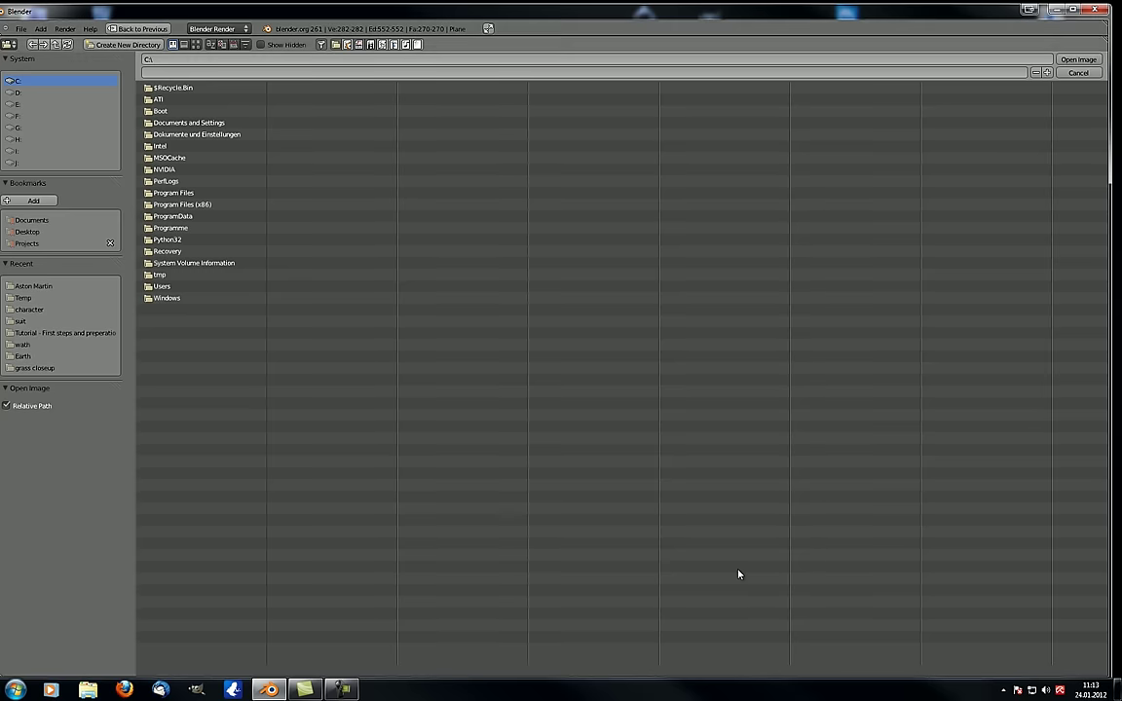
click(48, 287)
click(195, 45)
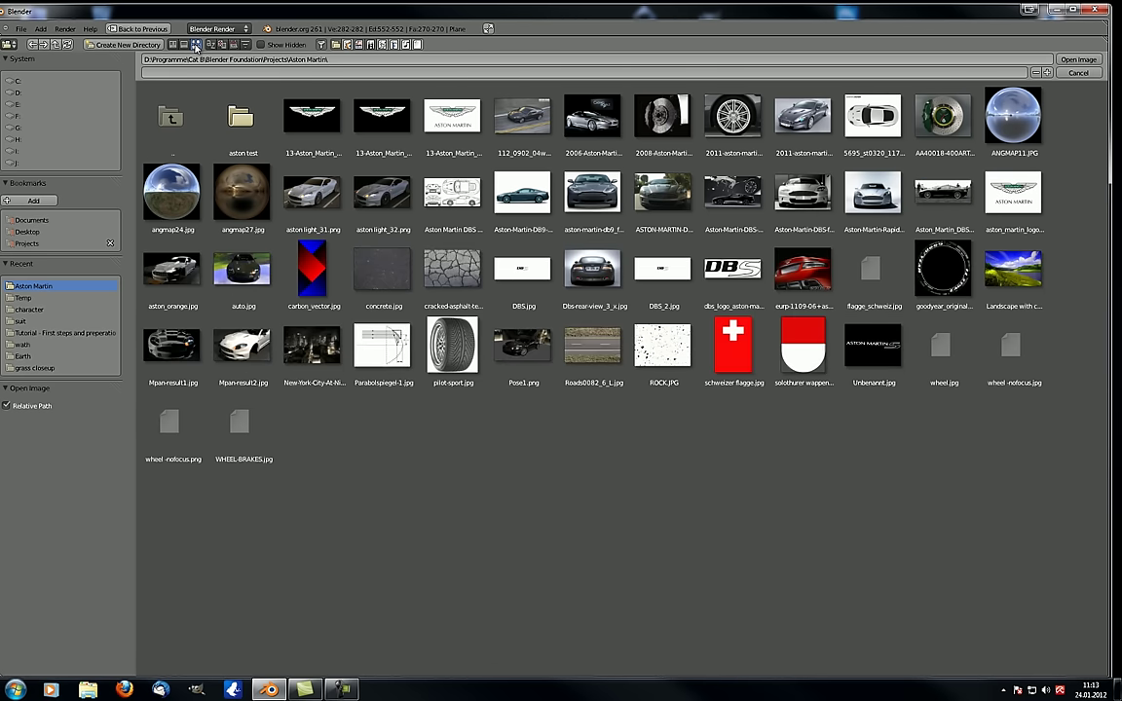
double_click(864, 207)
Select all UVs of the screw and rotate them by 90 degrees over the car image
scroll(823, 255, down, 5)
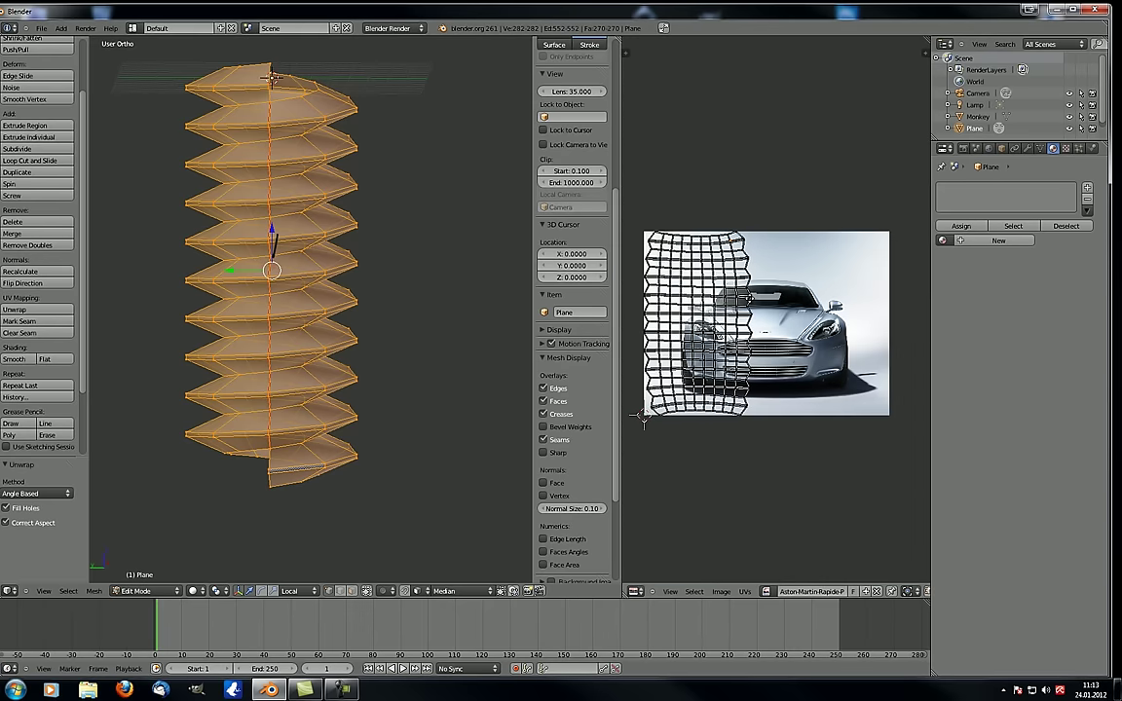
mouse_move(748, 303)
middle_down()
mouse_move(809, 299)
mouse_move(764, 289)
middle_up()
scroll(811, 301, up, 1)
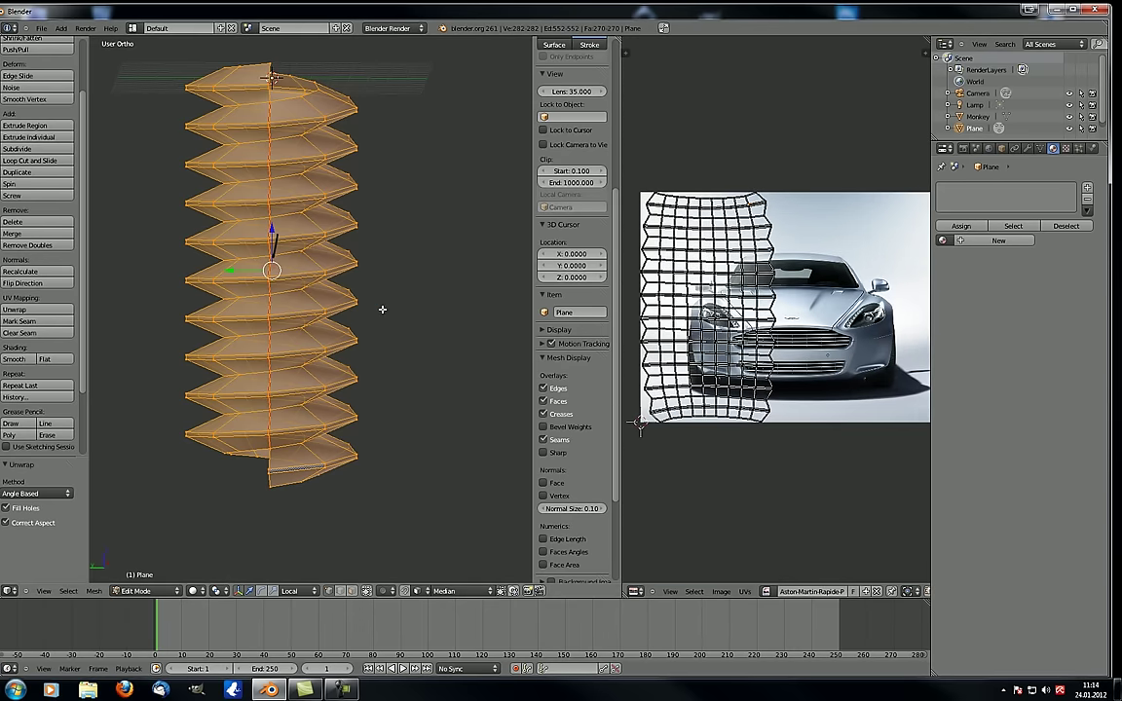
key(a)
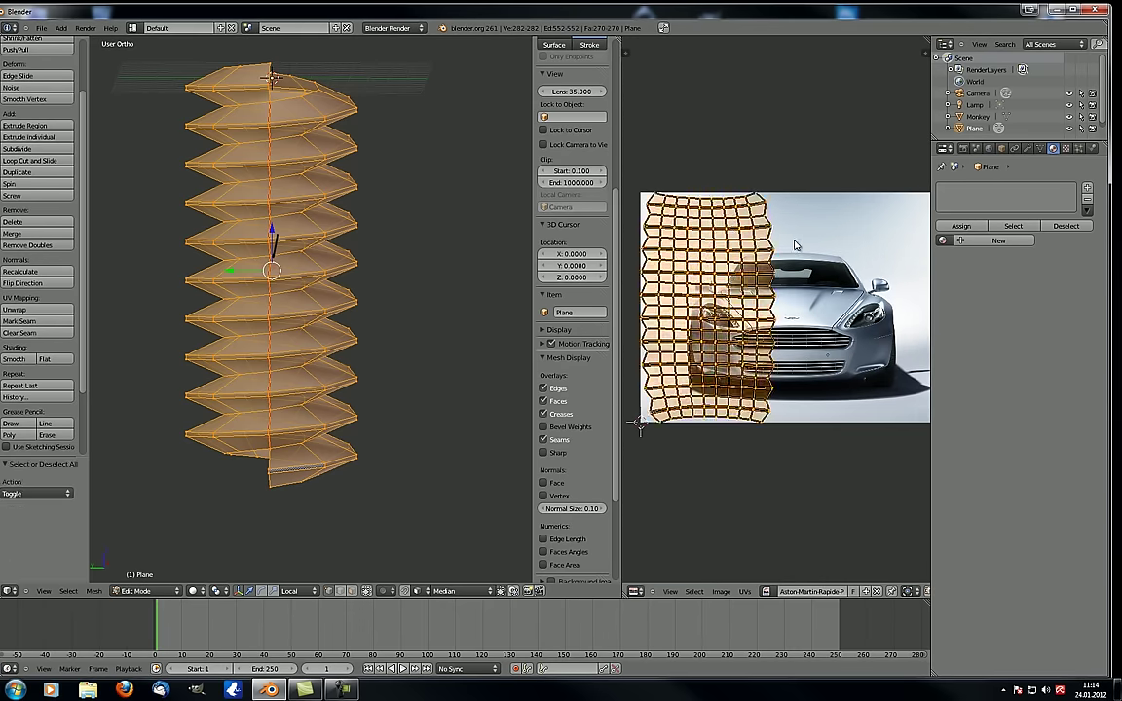
key(r)
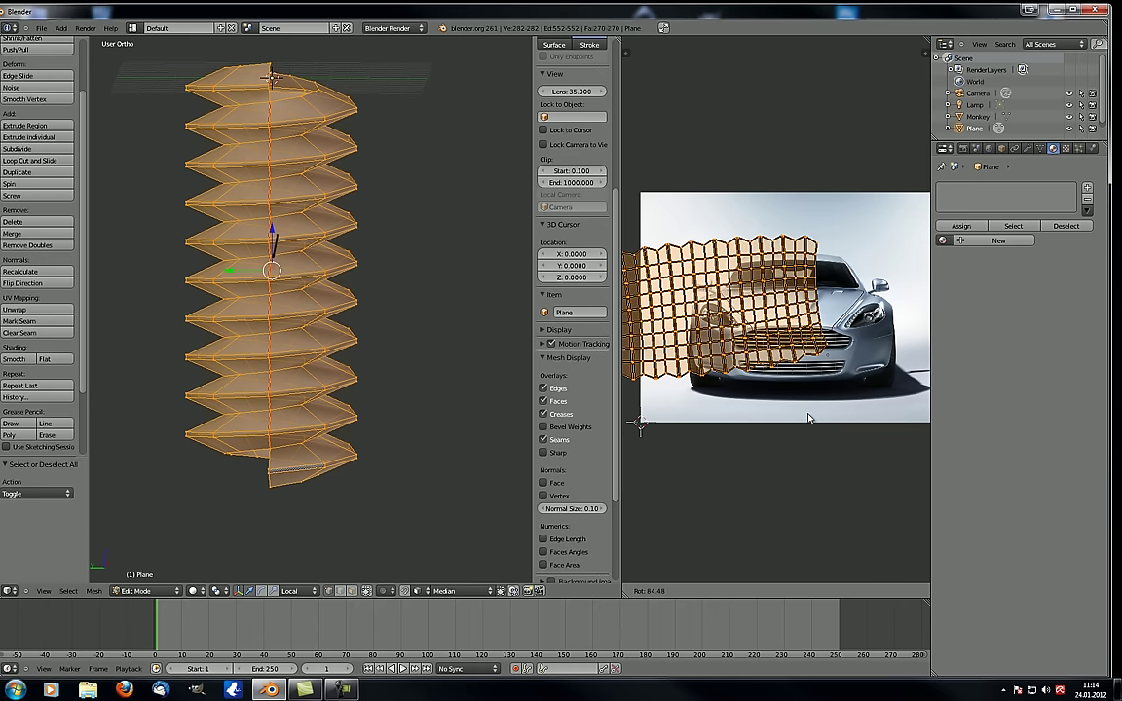
text(90)
key(Return)
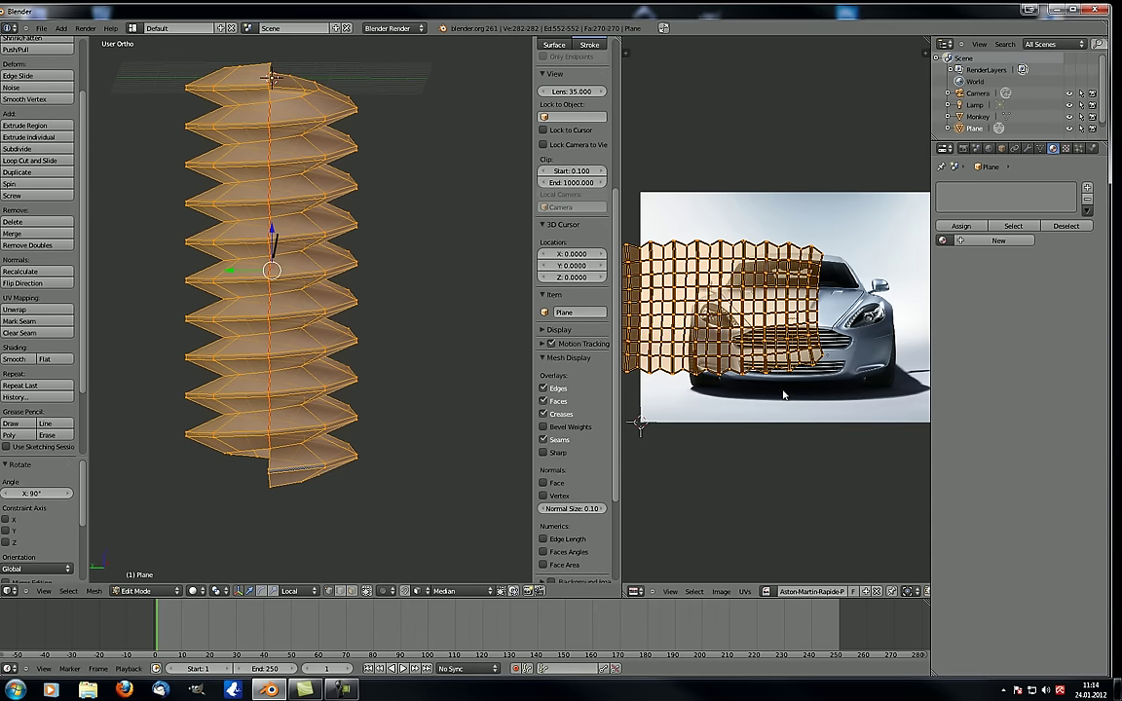
Move all of the screw's UVs over the car in the image and scale them by 1.35
key(g)
click(844, 408)
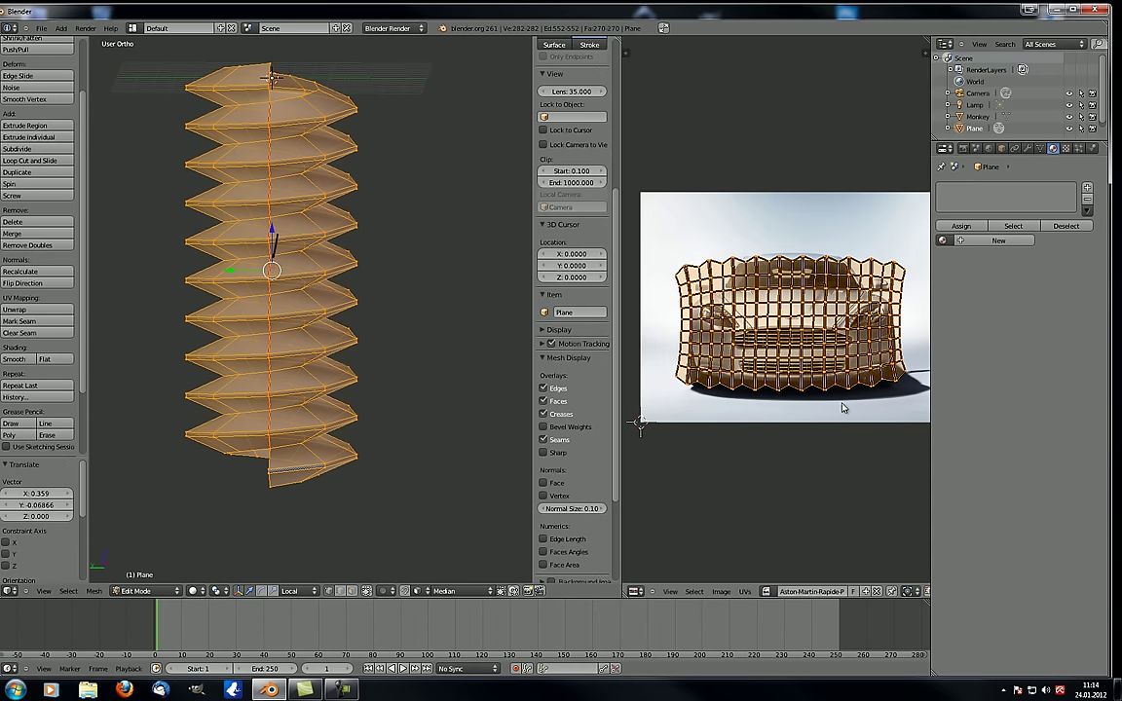
scroll(819, 409, down, 1)
text(s)
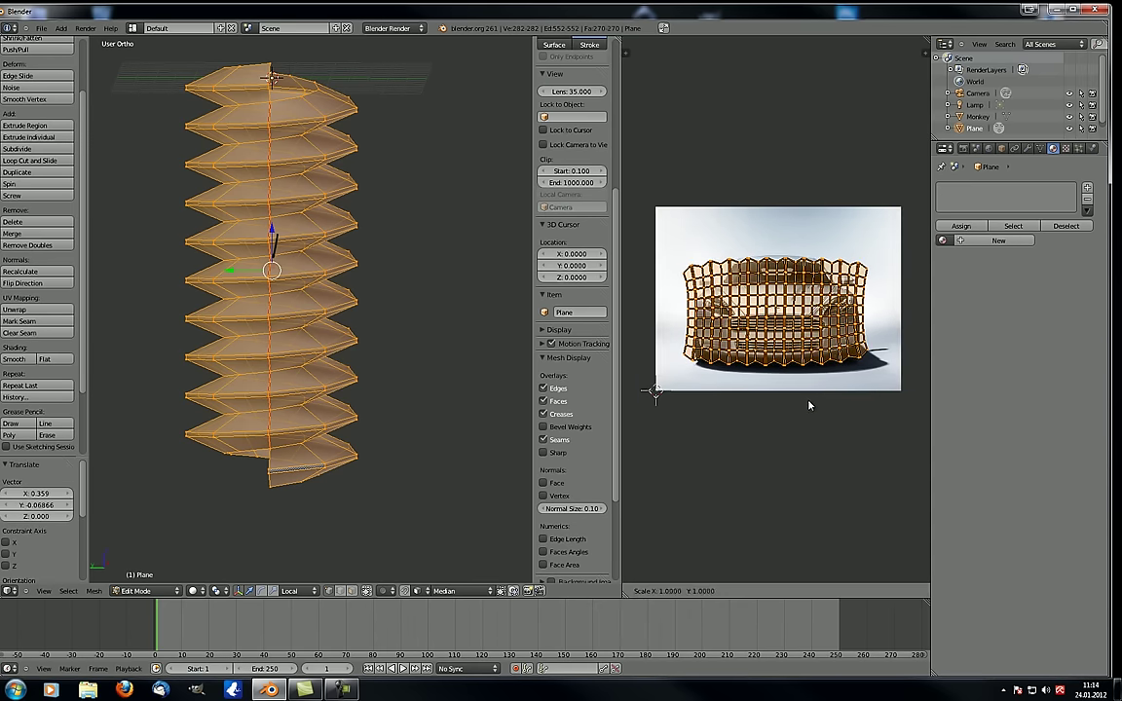
text(1.35)
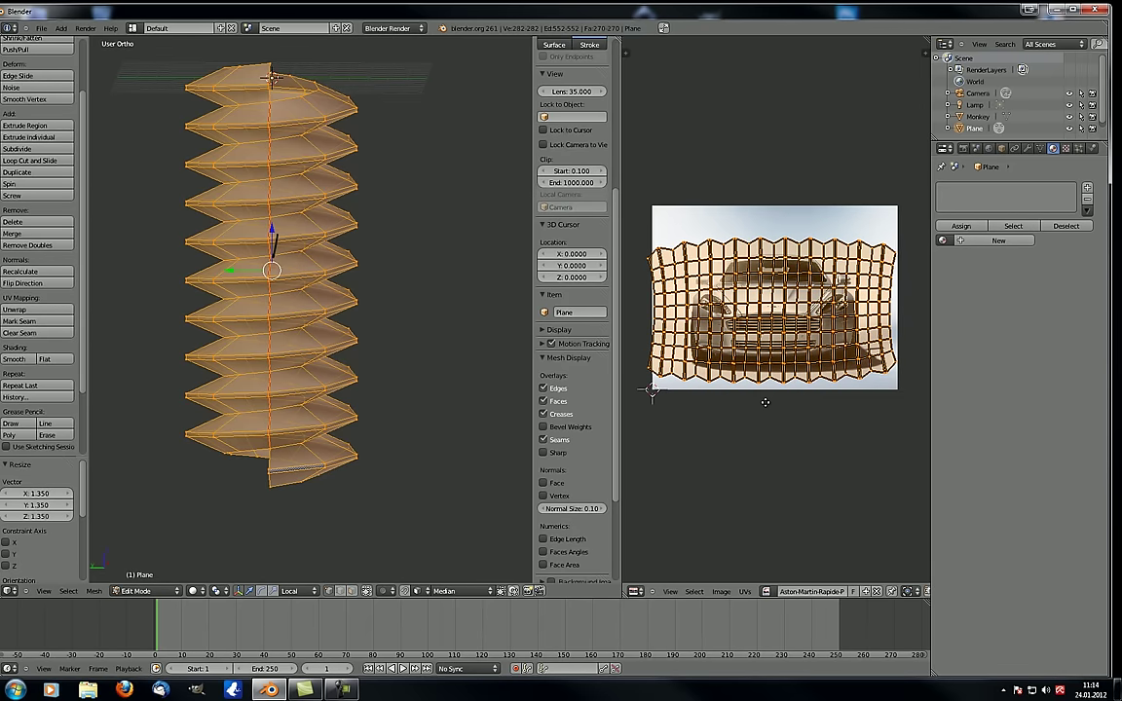
key(Return)
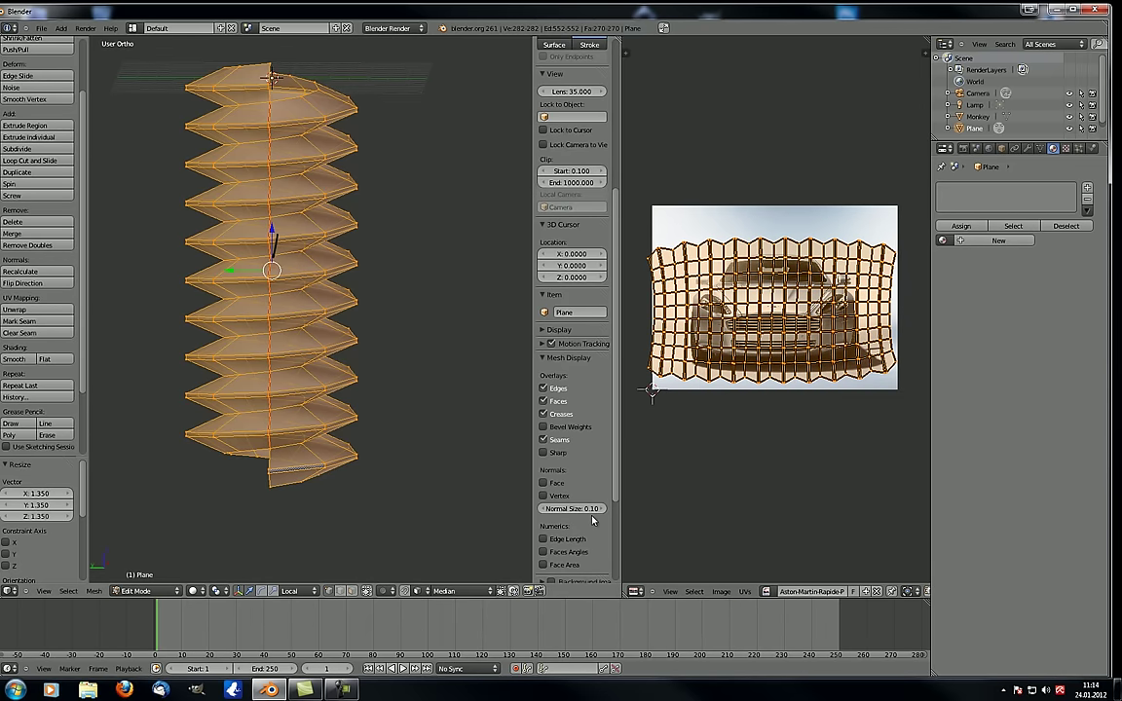
Show the viewport with textured shading, inspect the car image wrapped around the screw, and return to Object Mode
click(192, 590)
click(222, 542)
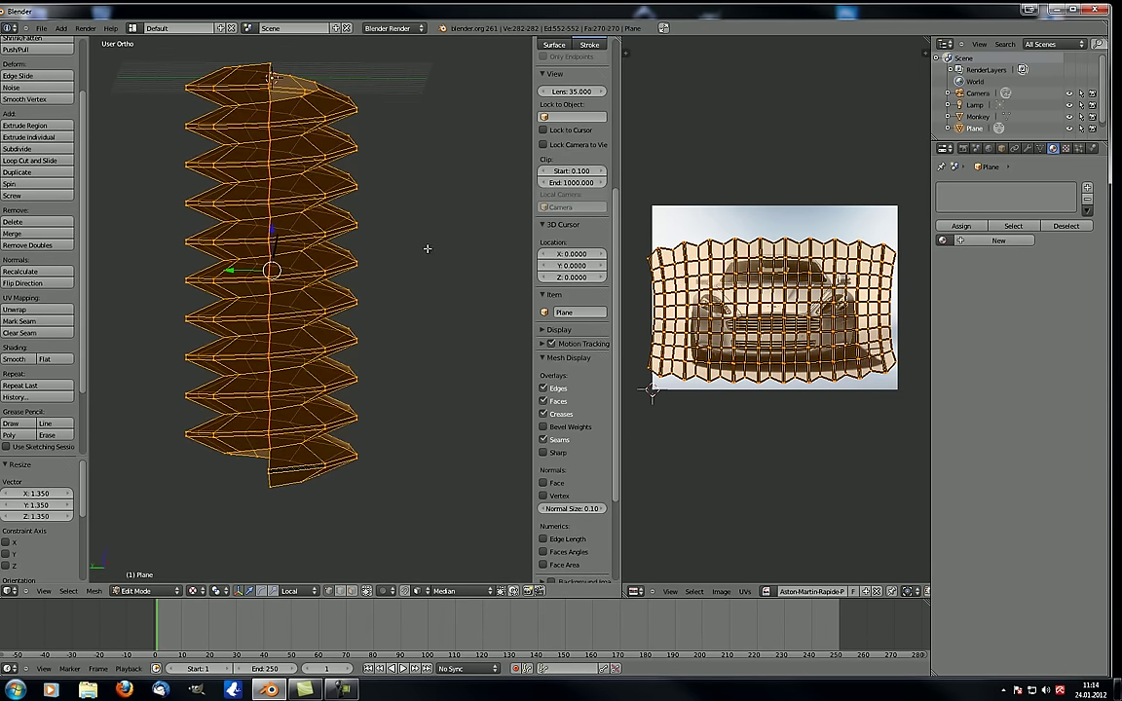
middle_drag(427, 249, 295, 239)
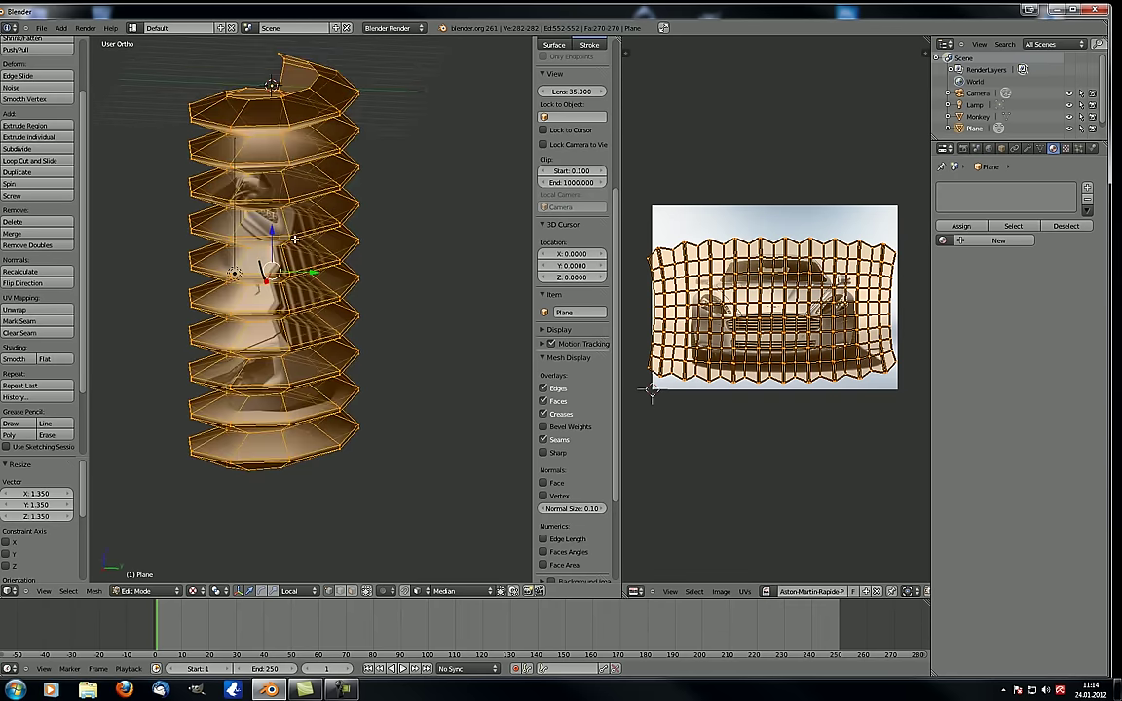
scroll(261, 329, up, 2)
middle_drag(260, 322, 256, 294)
scroll(274, 327, down, 5)
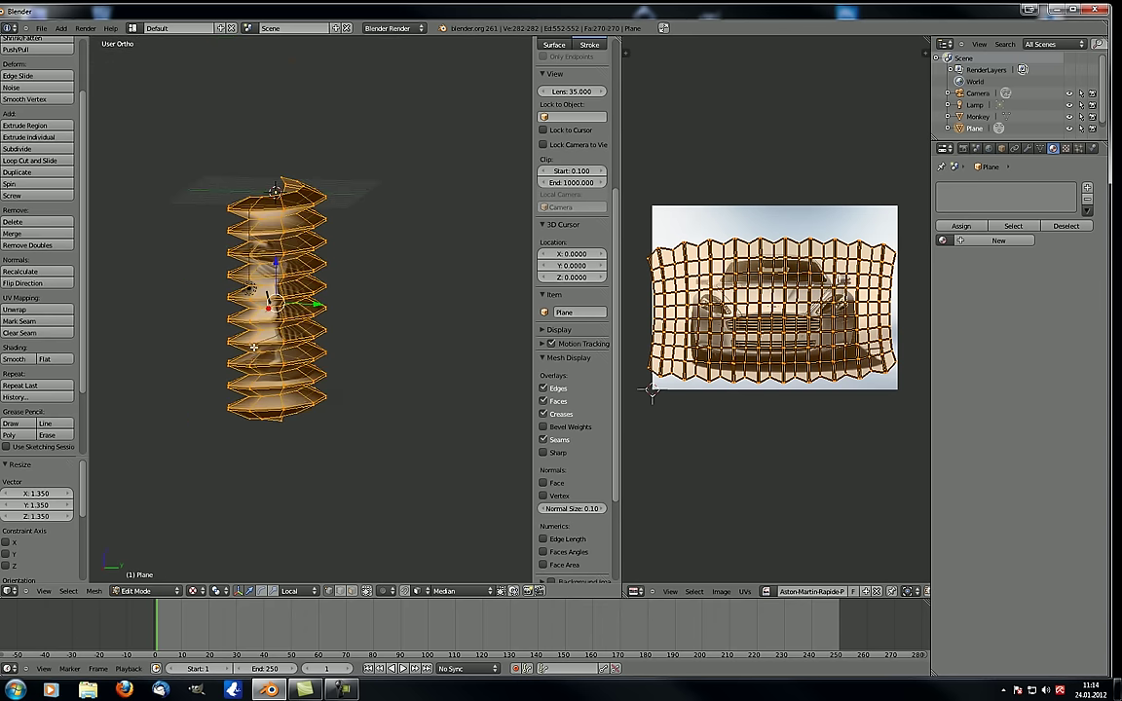
middle_drag(174, 323, 211, 323)
scroll(212, 323, down, 4)
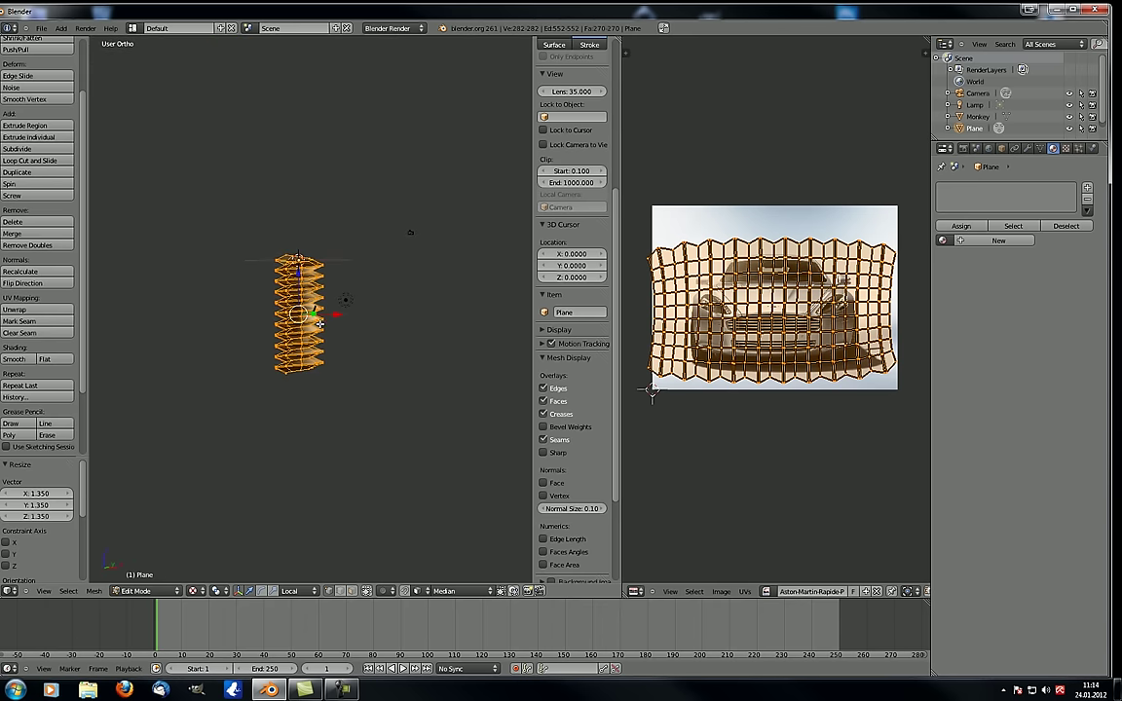
middle_drag(325, 308, 394, 325)
scroll(301, 308, up, 2)
scroll(301, 307, up, 2)
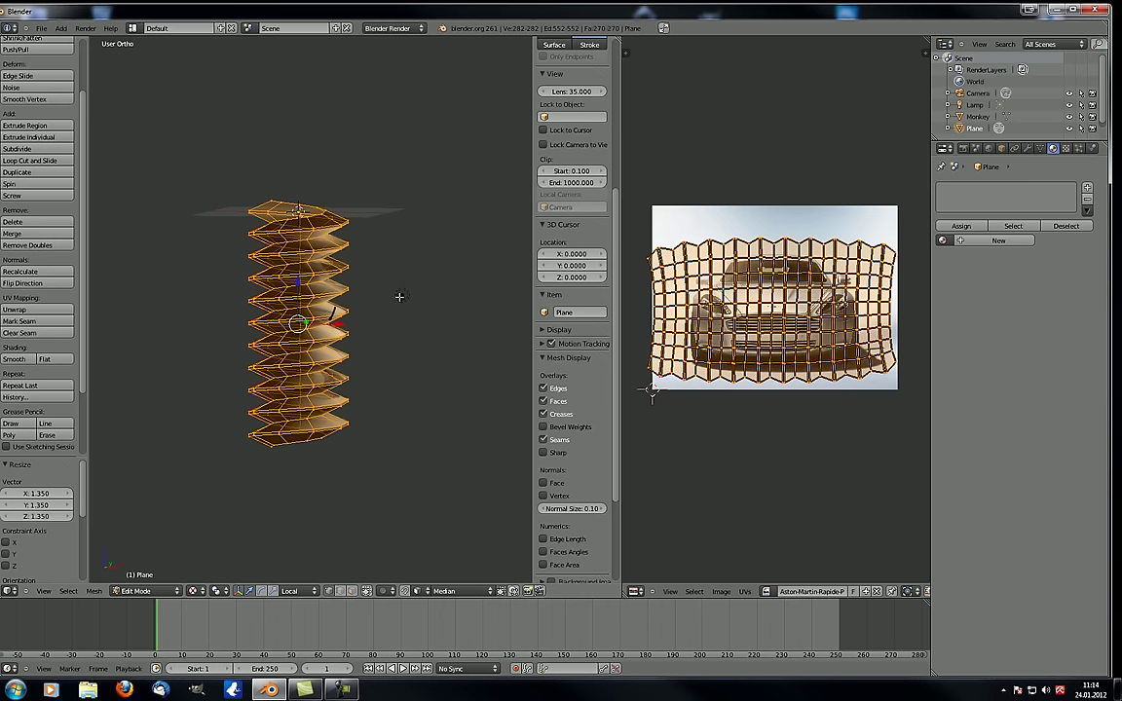
key(Tab)
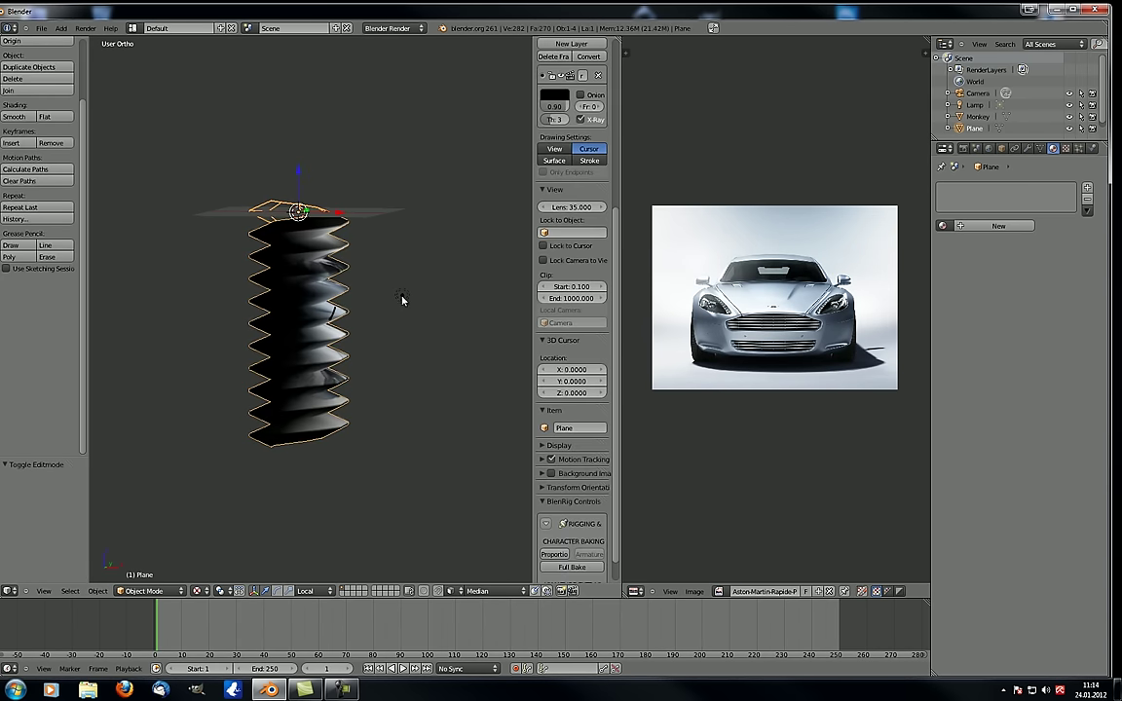
Duplicate the lamp four times and distribute the copies around the screw to light it from several sides
right_click(400, 296)
middle_drag(401, 296, 356, 374)
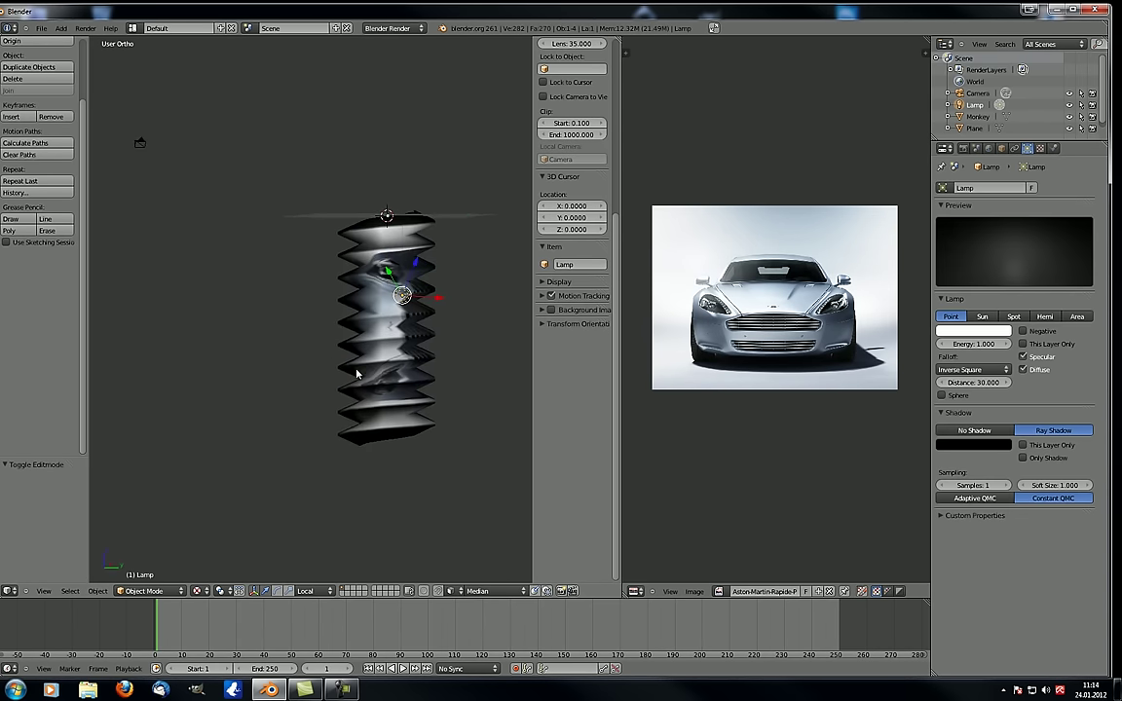
key(shift+d)
click(280, 388)
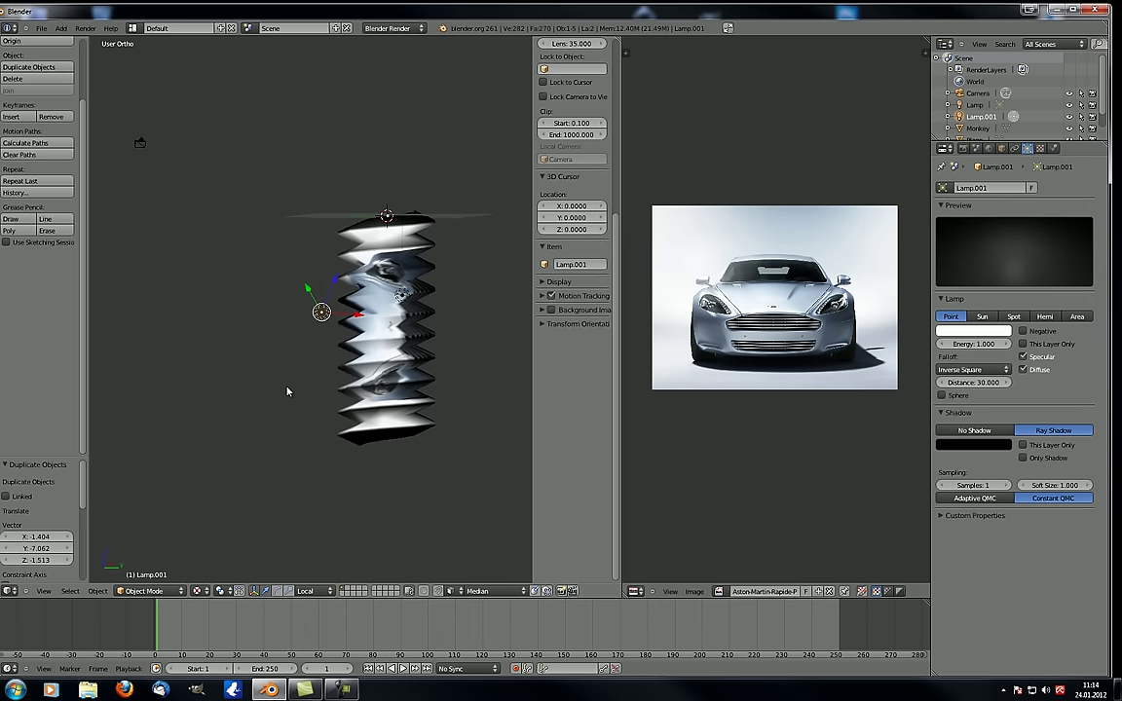
key(shift+d)
click(418, 389)
middle_drag(418, 388, 225, 370)
key(shift+d)
click(439, 367)
middle_drag(439, 366, 302, 297)
key(shift+d)
scroll(363, 356, up, 4)
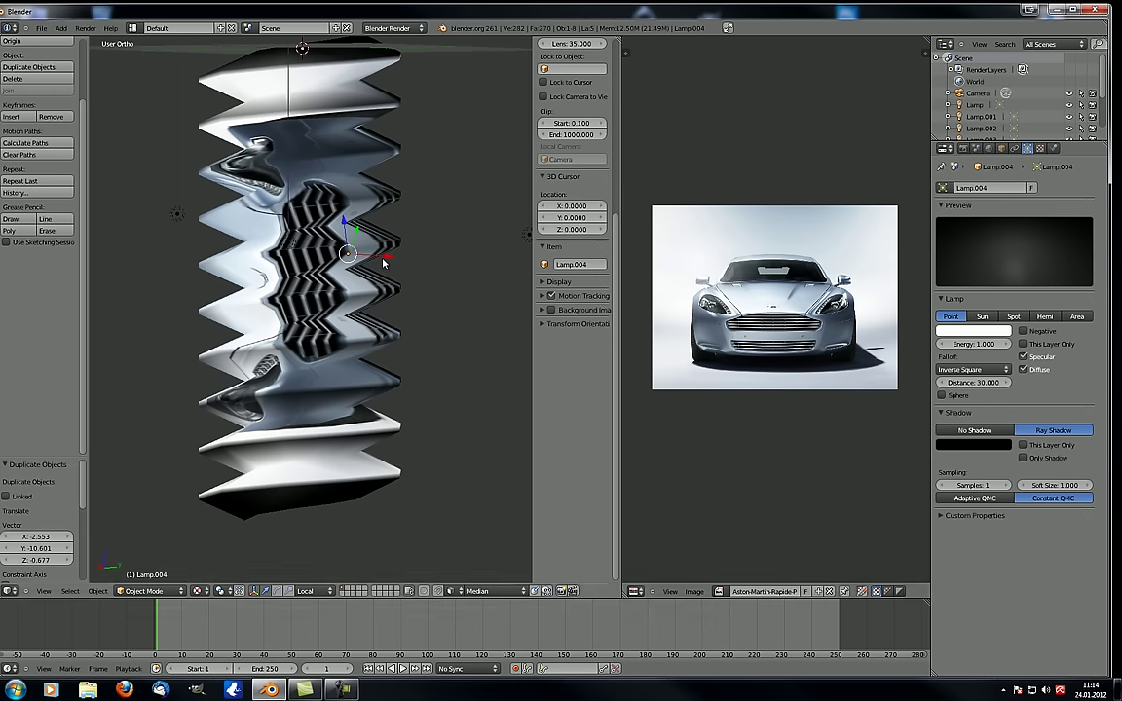
Examine how the car image is mapped across the thread from different sides of the lit screw
middle_drag(385, 263, 425, 325)
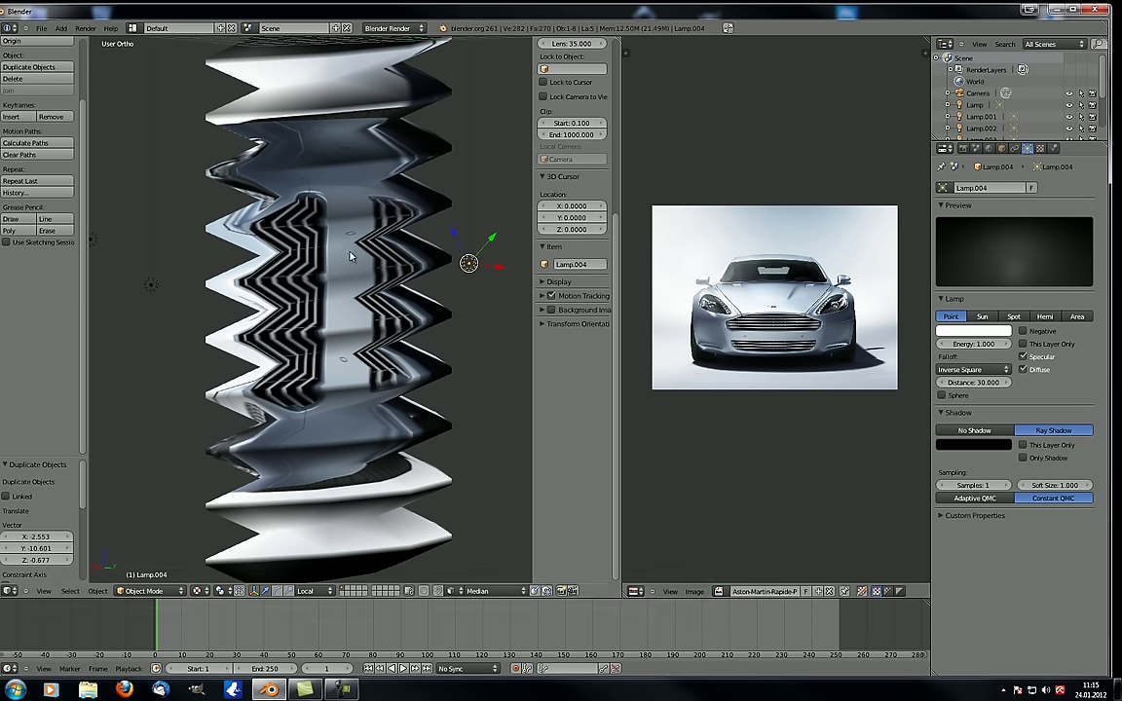
scroll(374, 279, down, 4)
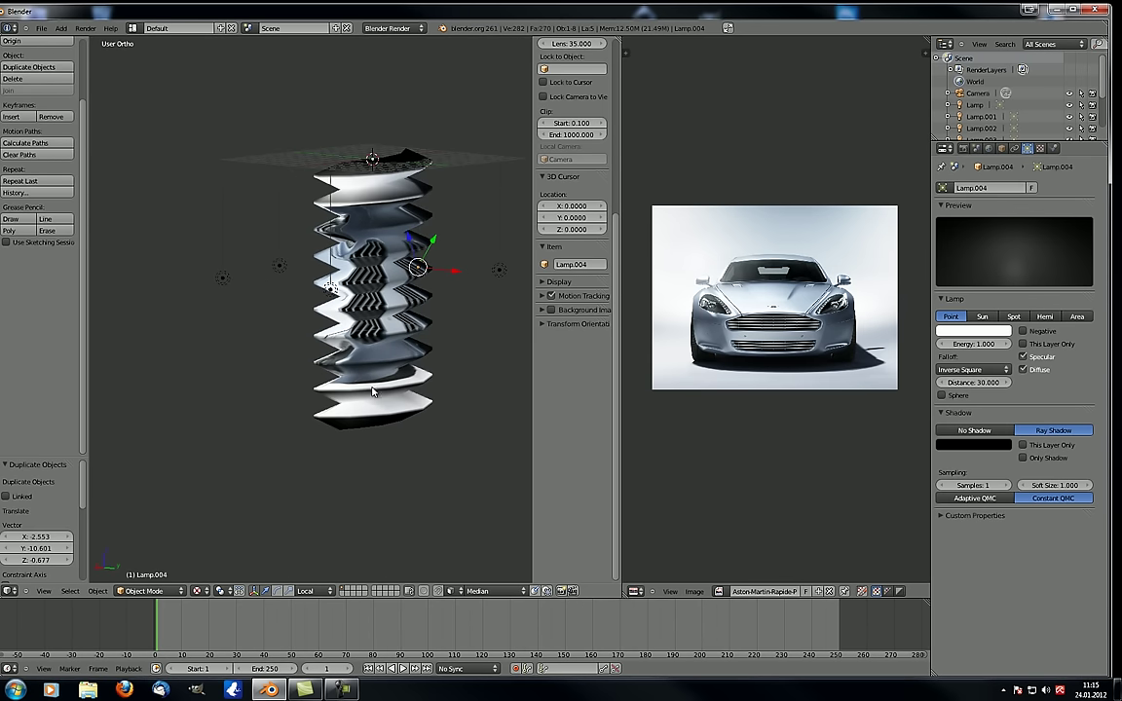
scroll(324, 312, up, 4)
scroll(287, 334, down, 2)
mouse_move(287, 334)
middle_down()
mouse_move(304, 326)
mouse_move(248, 293)
mouse_move(273, 270)
middle_up()
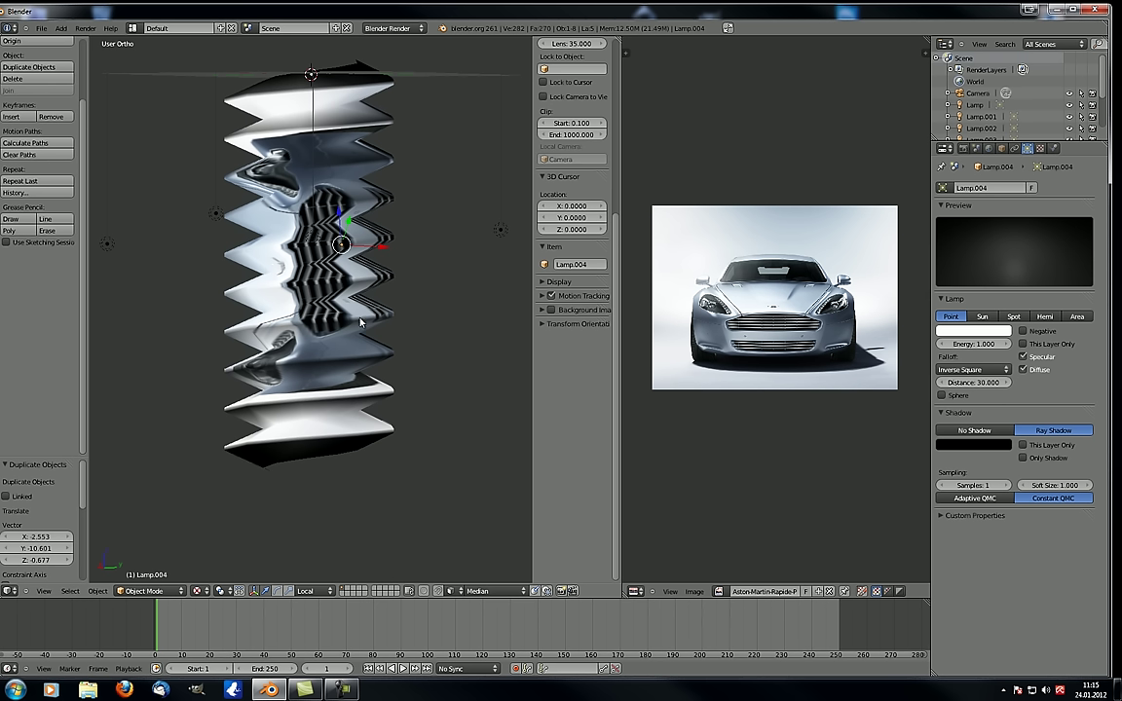
mouse_move(361, 323)
middle_down()
mouse_move(249, 269)
mouse_move(456, 280)
middle_up()
Remove the UVMap from the screw object and unlink the Aston Martin image from the UV editor
right_click(349, 278)
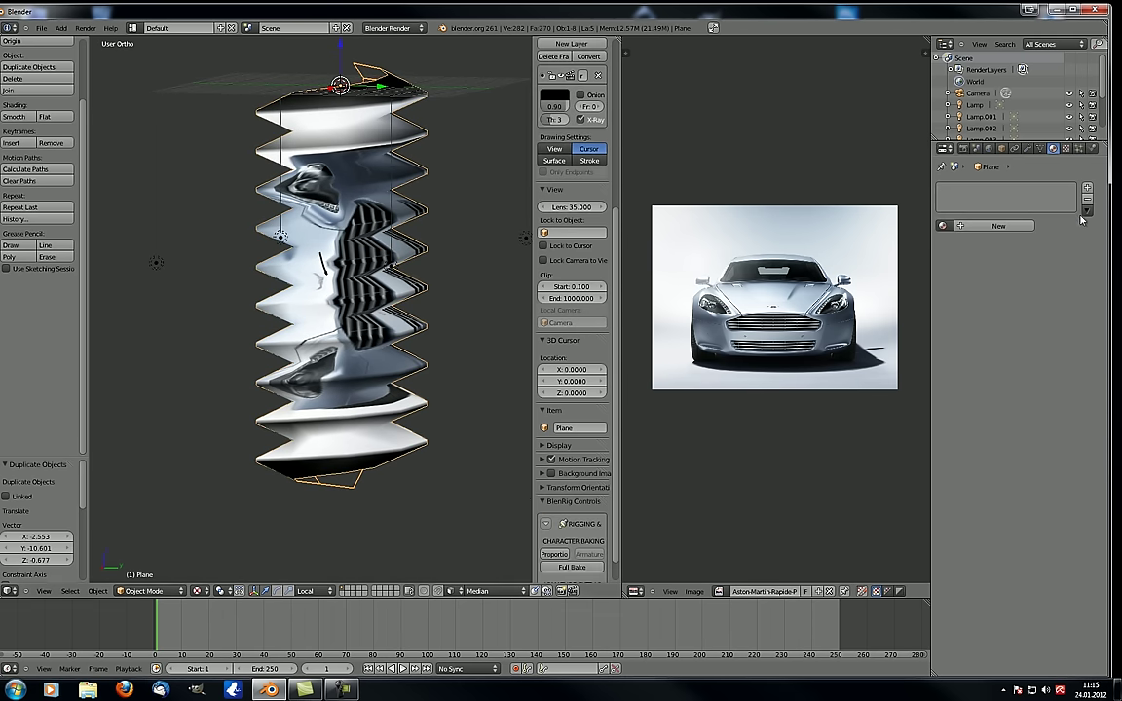
click(1041, 148)
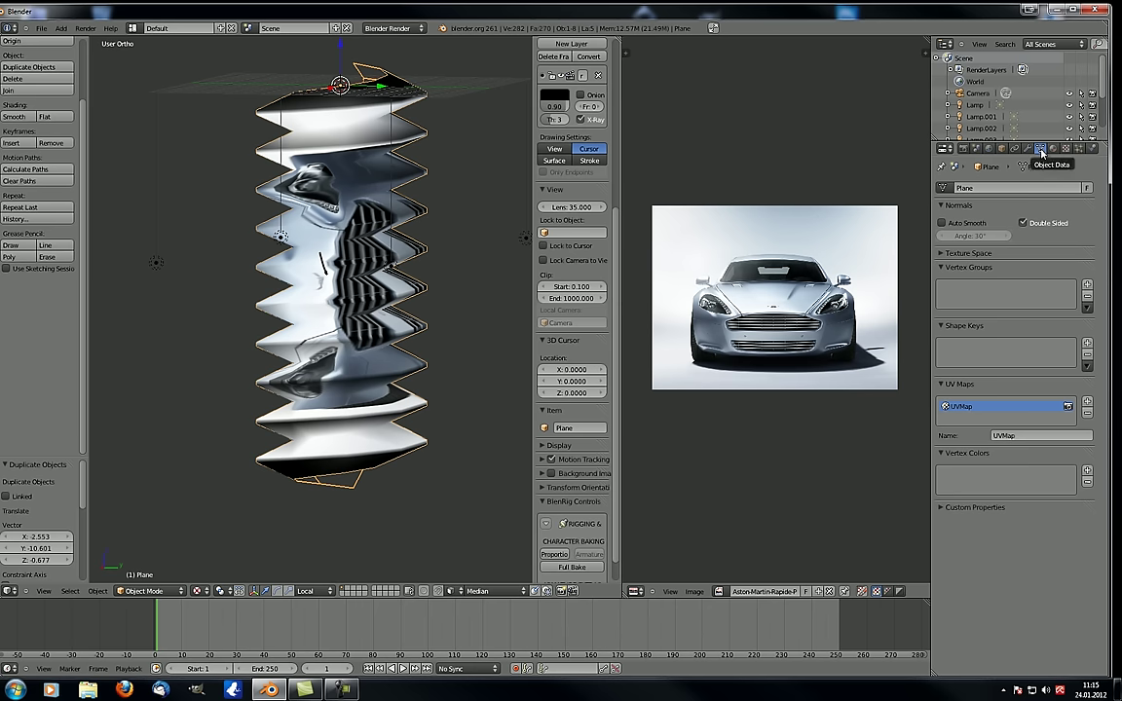
click(1087, 414)
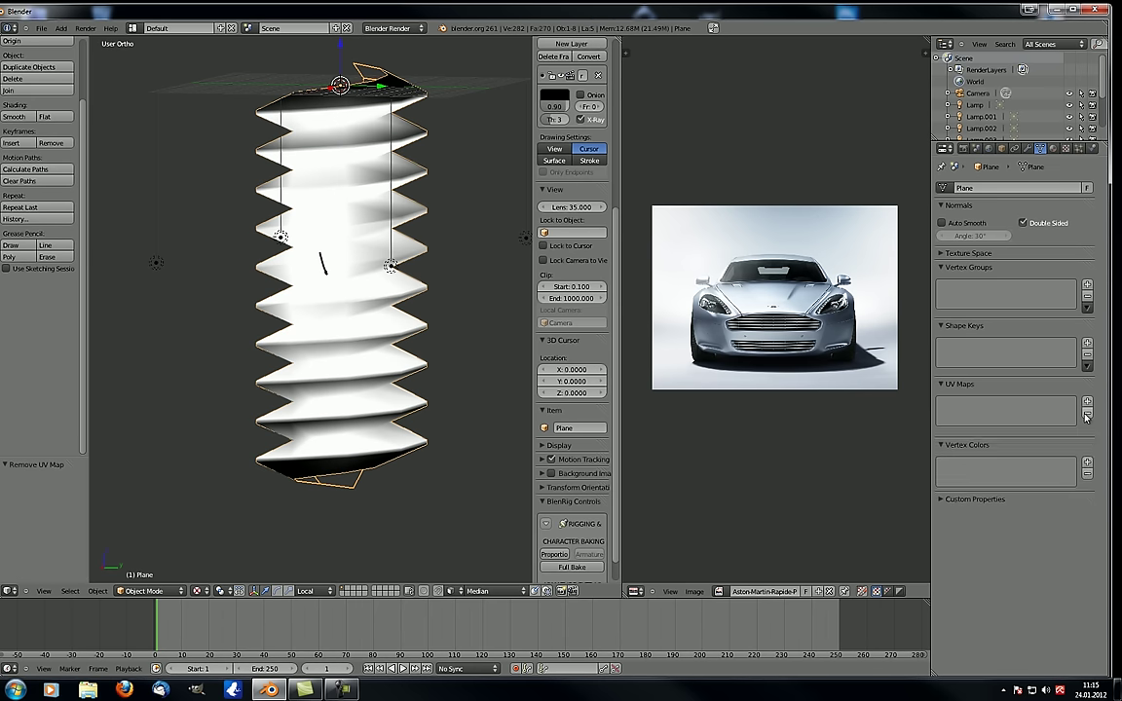
scroll(354, 358, down, 2)
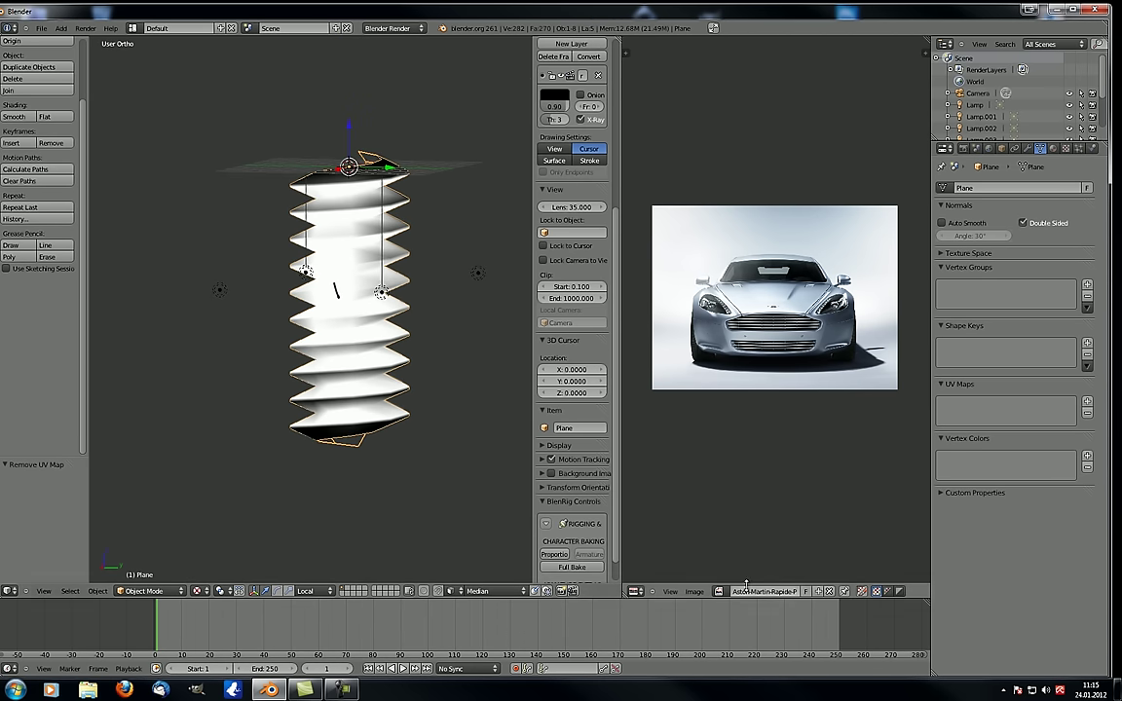
click(830, 593)
Set the viewport back to solid shading to show the untextured screw
mouse_move(366, 325)
middle_down()
mouse_move(401, 332)
mouse_move(385, 341)
middle_up()
click(196, 592)
click(225, 554)
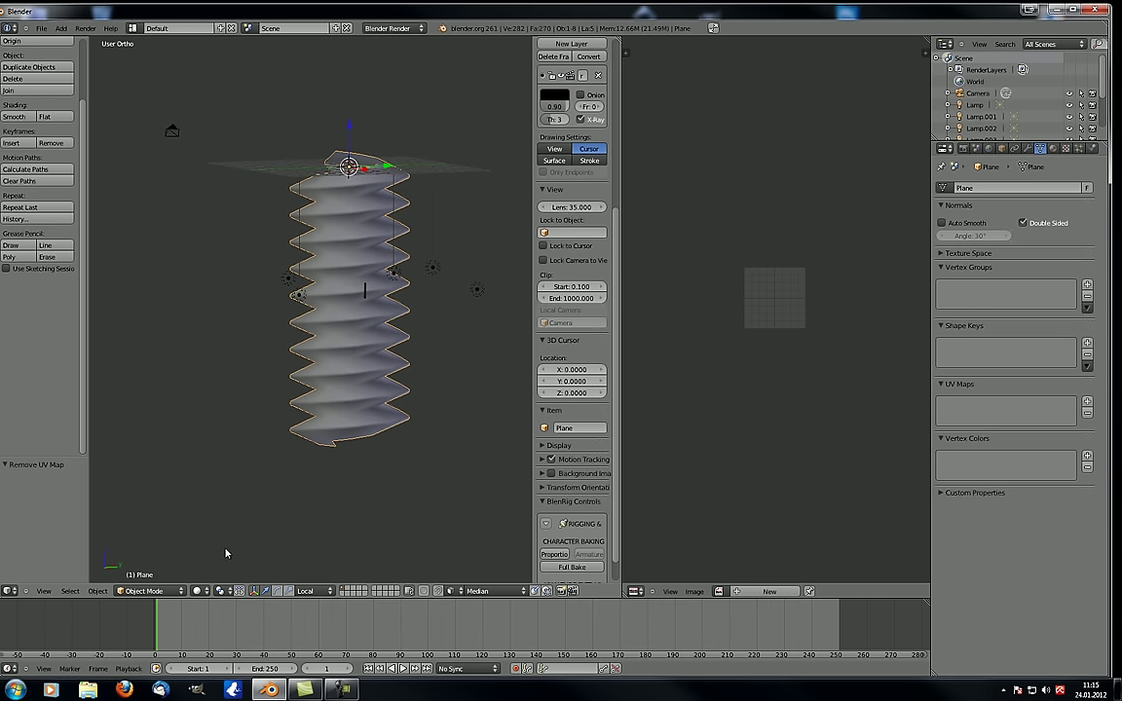
middle_drag(314, 300, 436, 333)
scroll(382, 317, up, 4)
scroll(283, 327, down, 4)
shift+middle_drag(329, 319, 293, 351)
Apply smooth shading to all selected faces of the screw in Edit Mode and return to Object Mode
key(Tab)
scroll(333, 351, up, 4)
scroll(292, 350, down, 2)
middle_drag(302, 256, 304, 475)
middle_drag(339, 283, 286, 271)
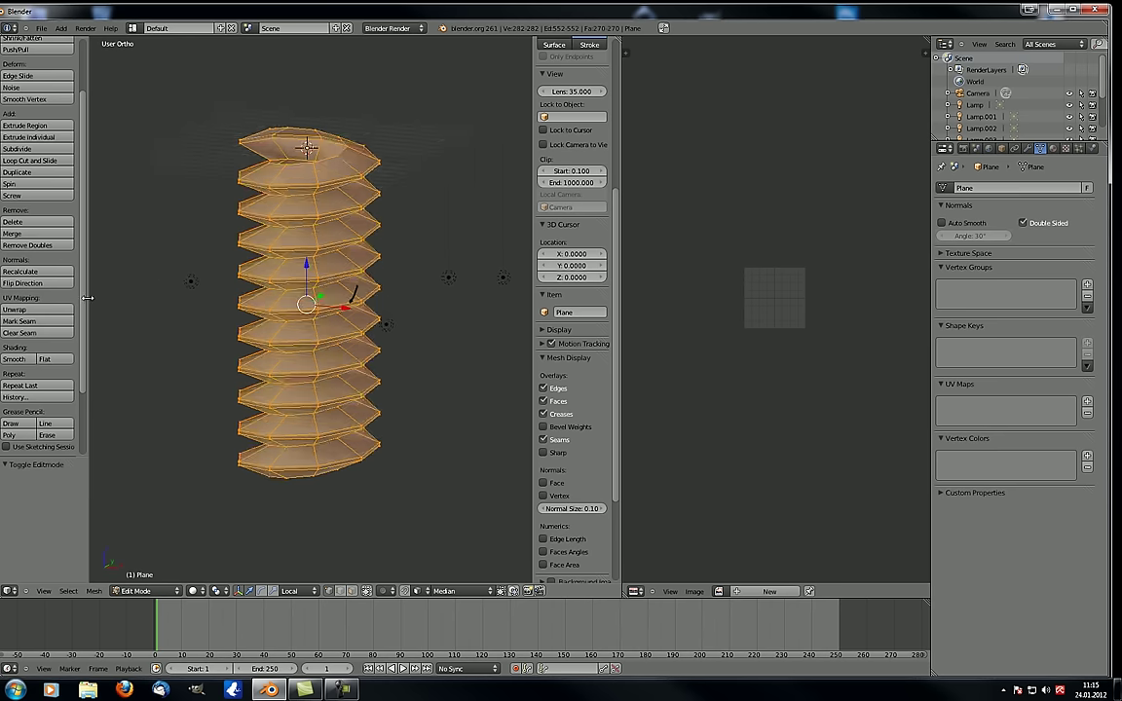
scroll(83, 303, down, 4)
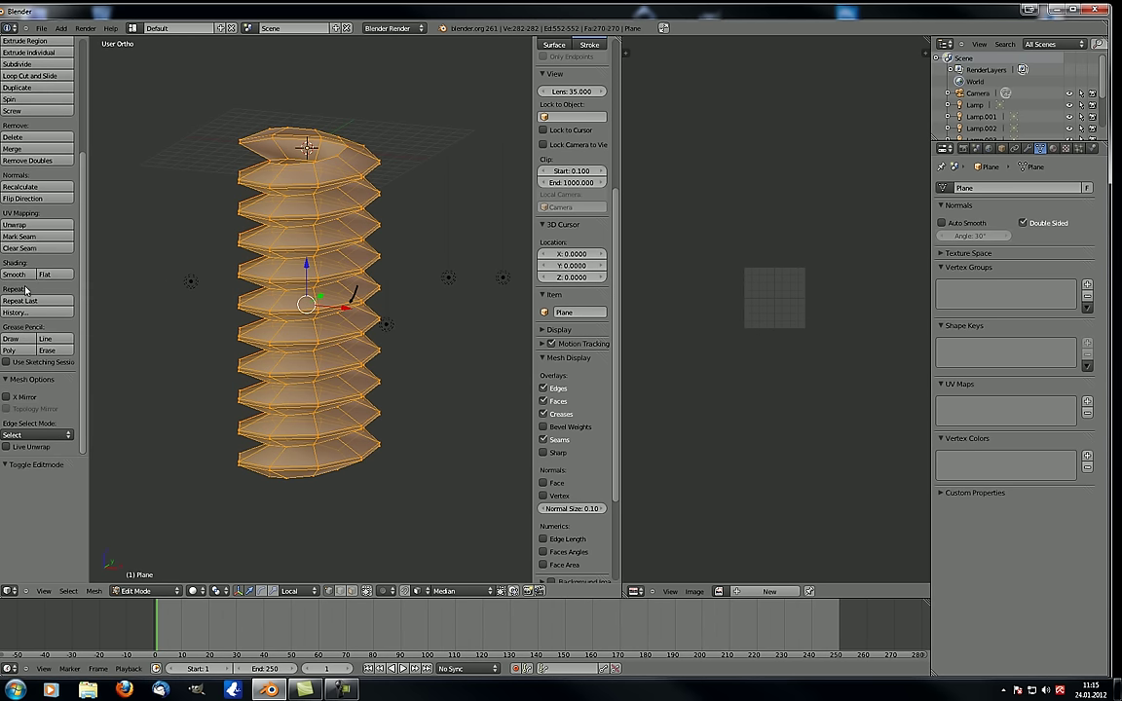
click(20, 274)
key(Tab)
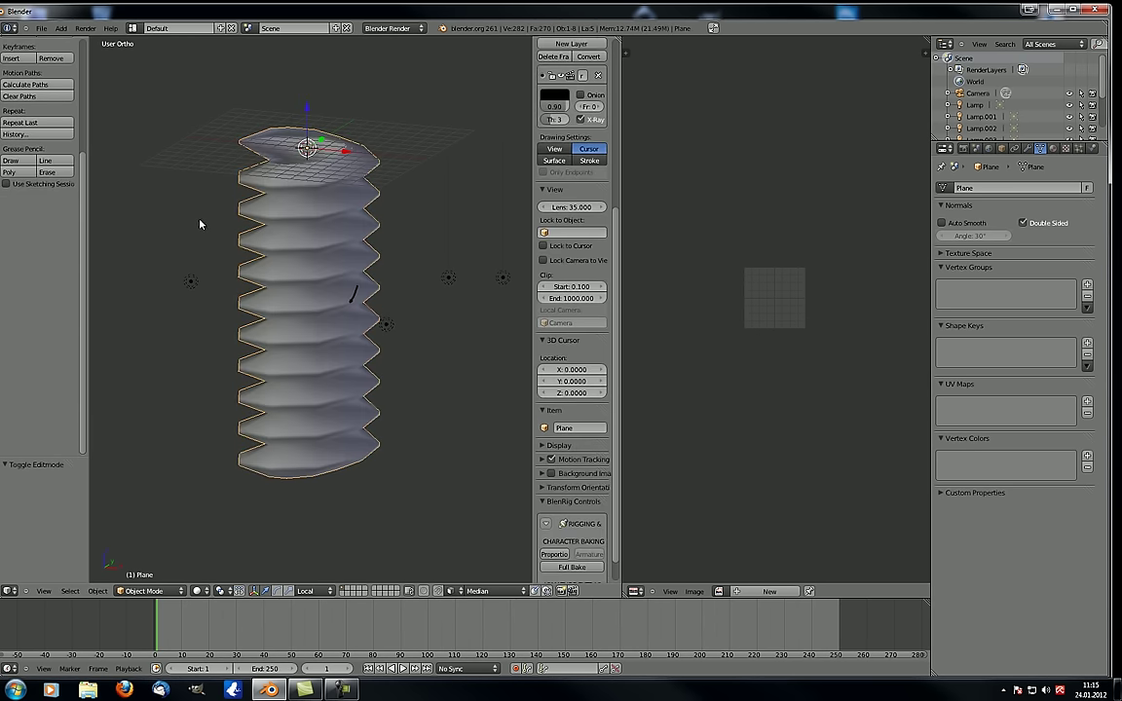
Switch the whole screw to flat shading and back to smooth in Object Mode
scroll(185, 215, up, 2)
scroll(63, 224, up, 6)
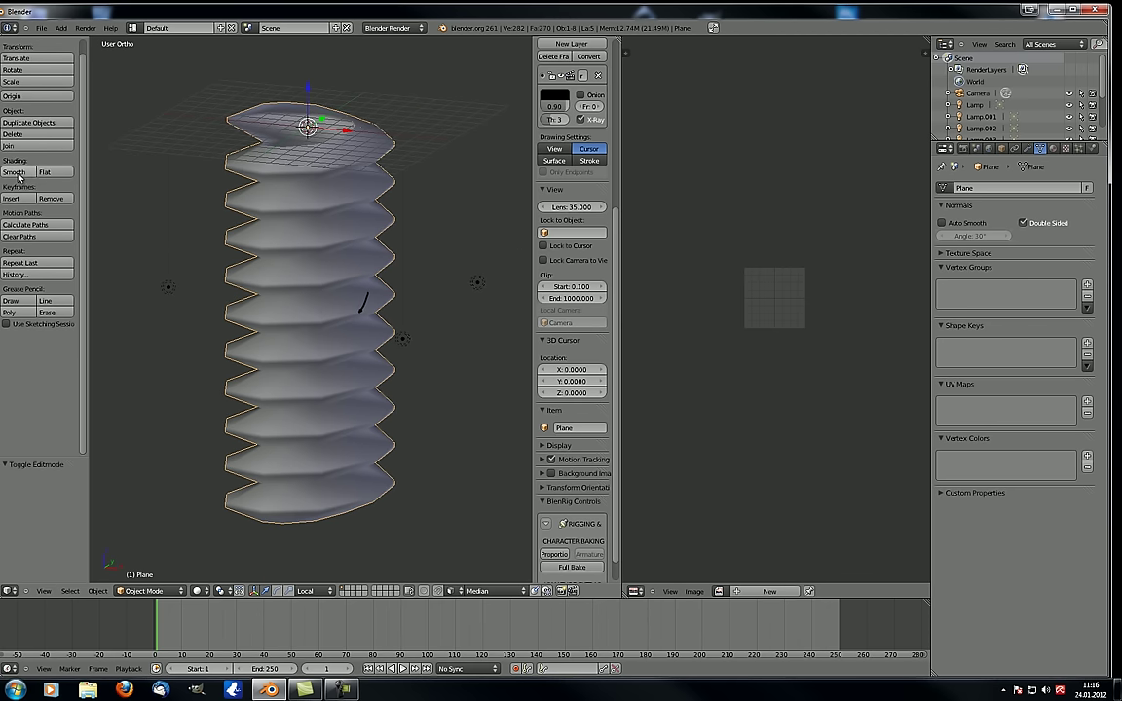
double_click(375, 14)
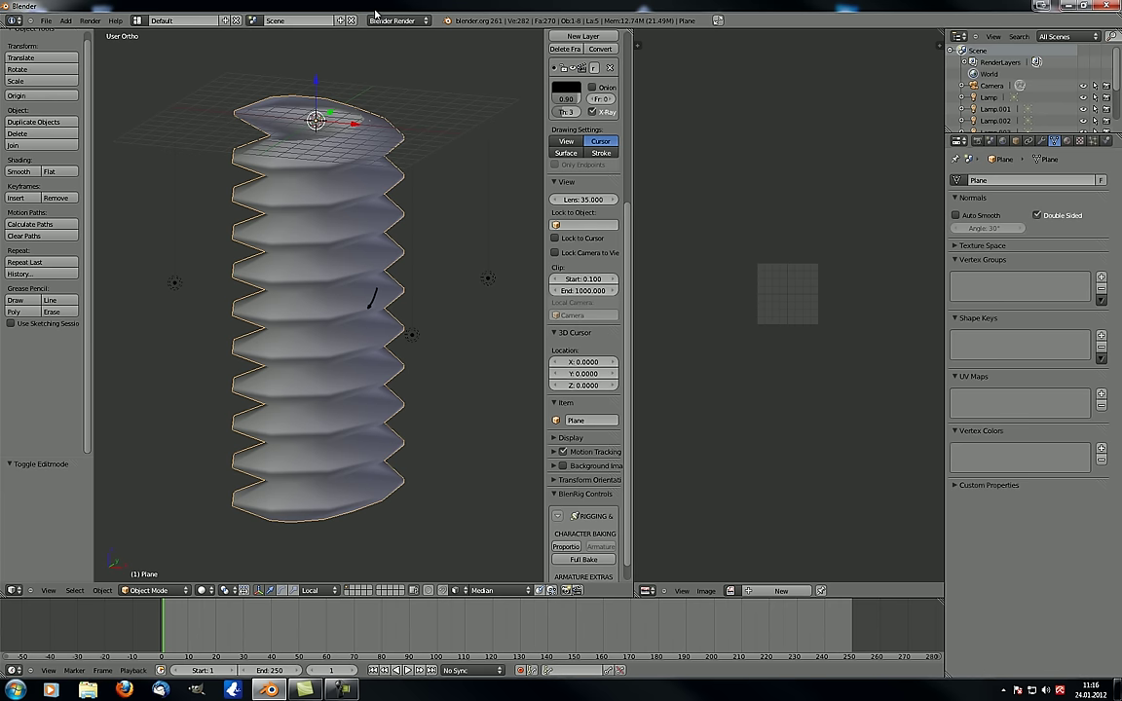
click(60, 172)
click(21, 172)
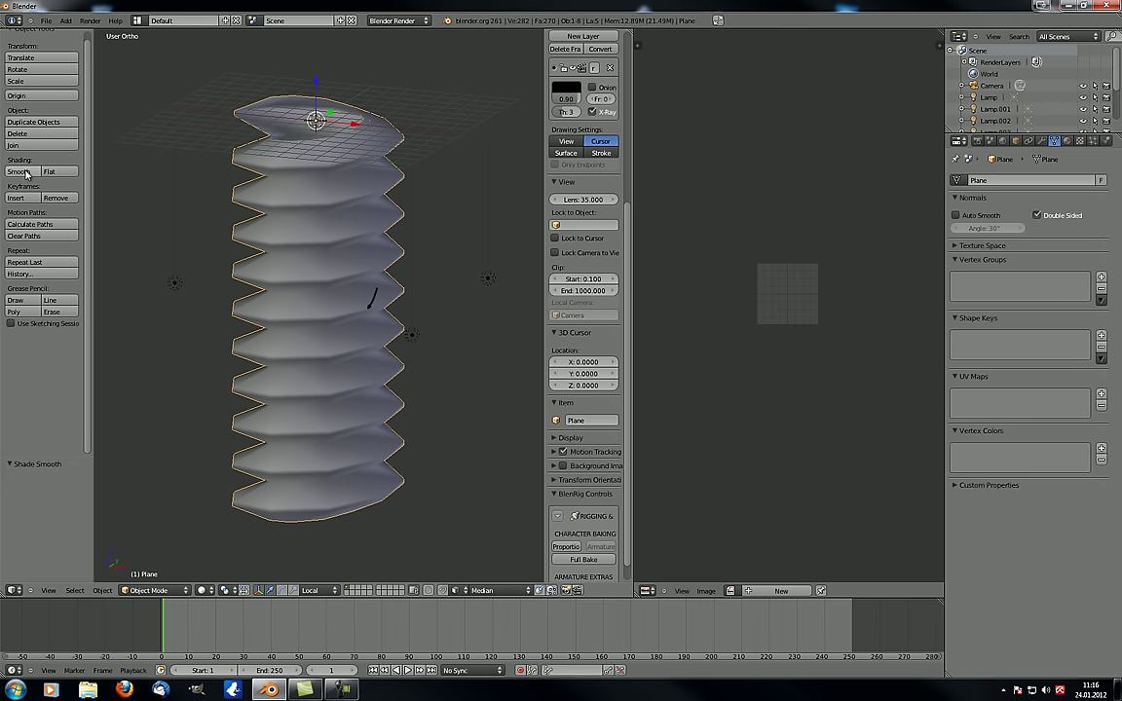
Enter Edit Mode on the screw and deselect its entire mesh
key(Tab)
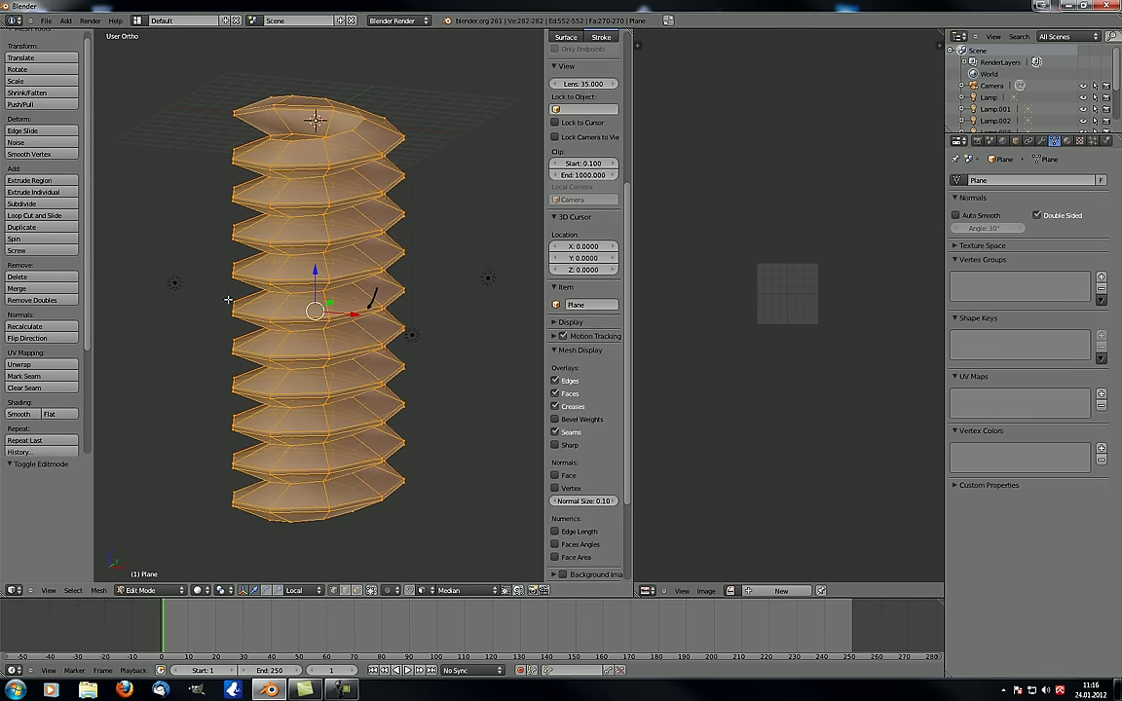
middle_drag(228, 299, 237, 289)
key(a)
scroll(240, 288, up, 2)
shift+middle_drag(329, 339, 277, 224)
scroll(275, 233, down, 3)
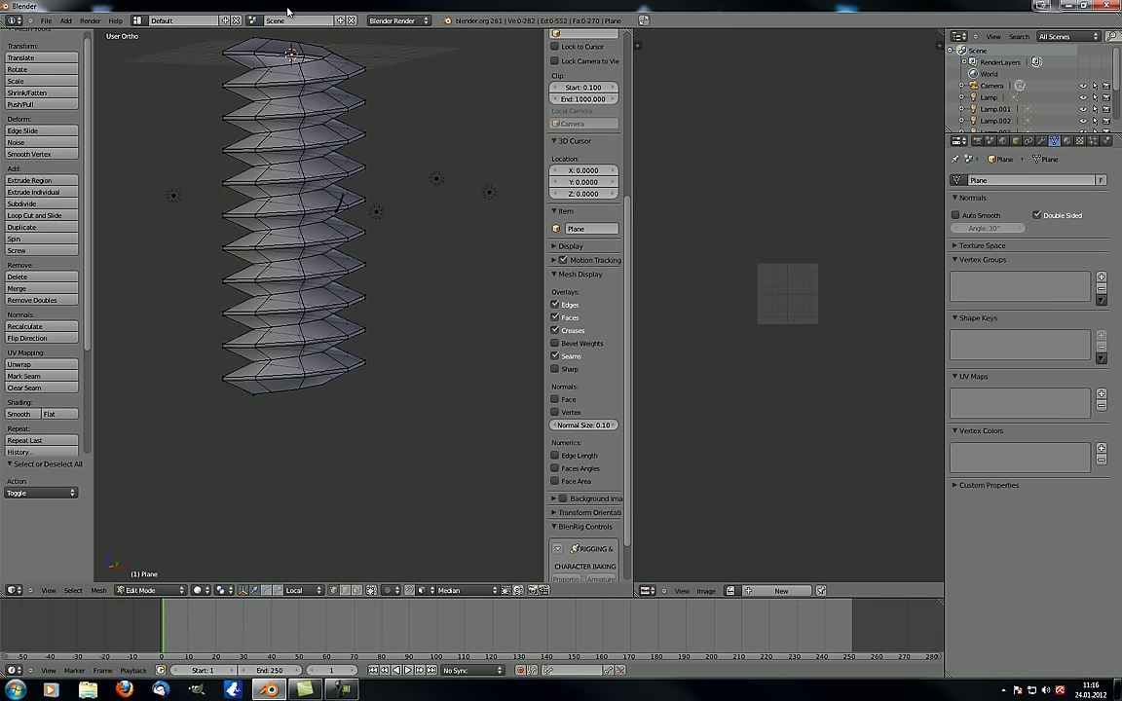
middle_drag(201, 287, 277, 194)
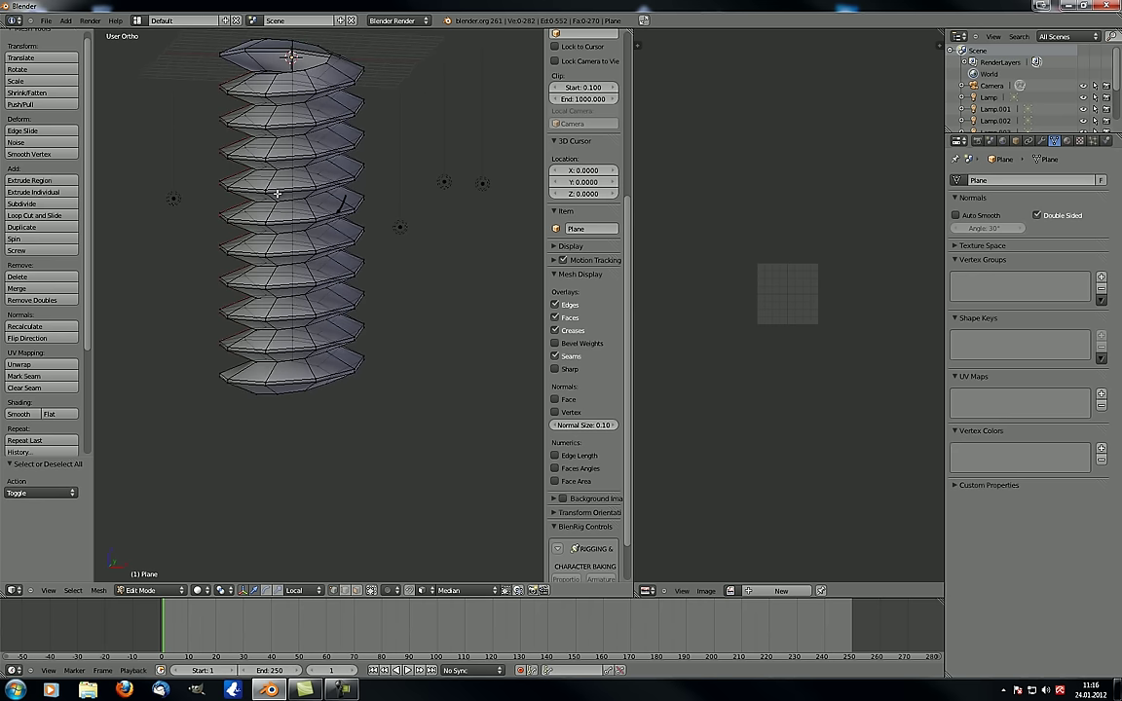
alt+right_click(268, 93)
alt+shift+right_click(310, 81)
alt+shift+right_click(341, 70)
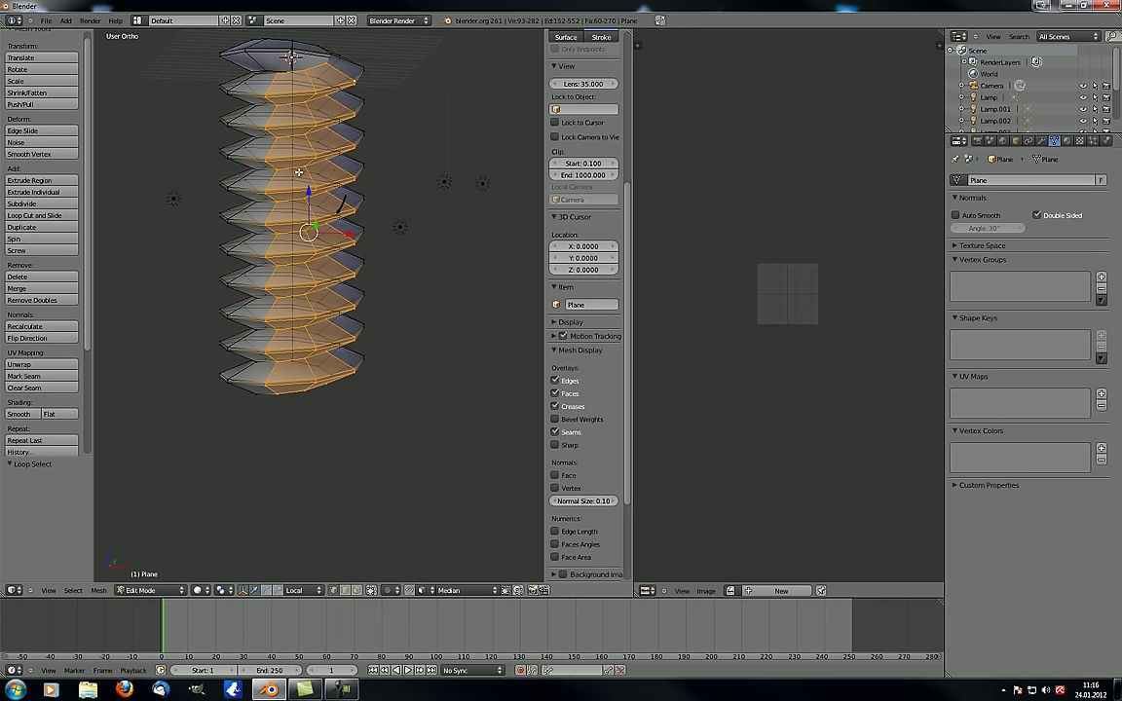
key(a)
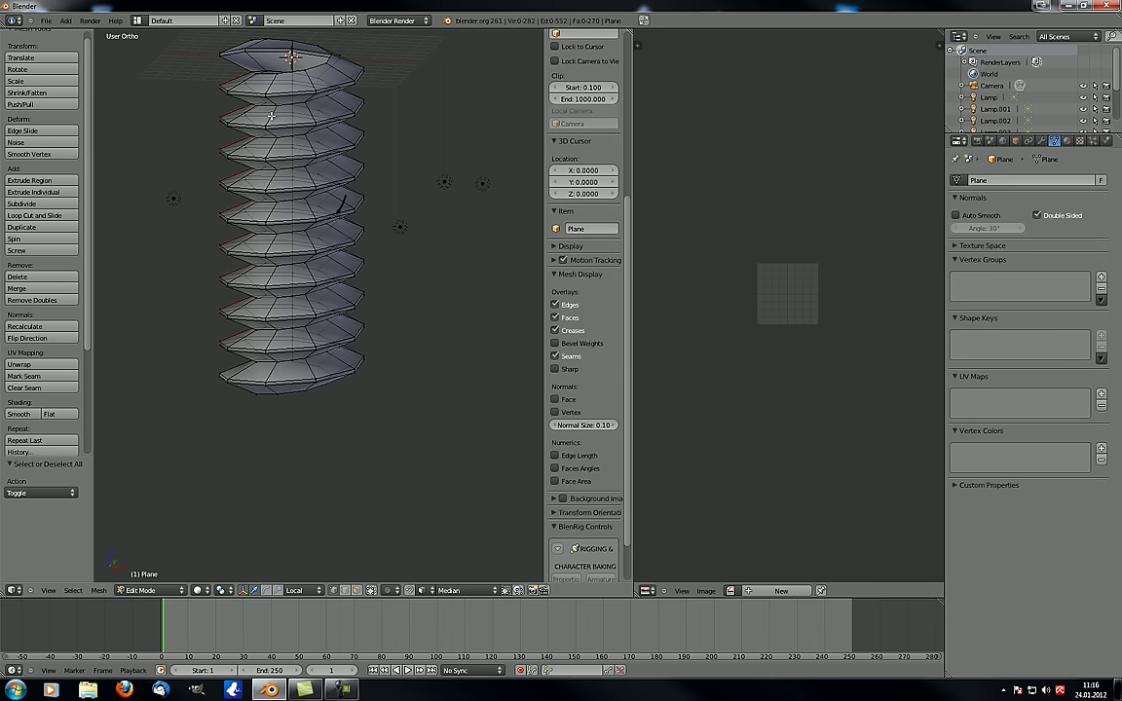
Select three neighbouring lengthwise edge loops along the screw and give the faces between them flat shading
alt+right_click(267, 121)
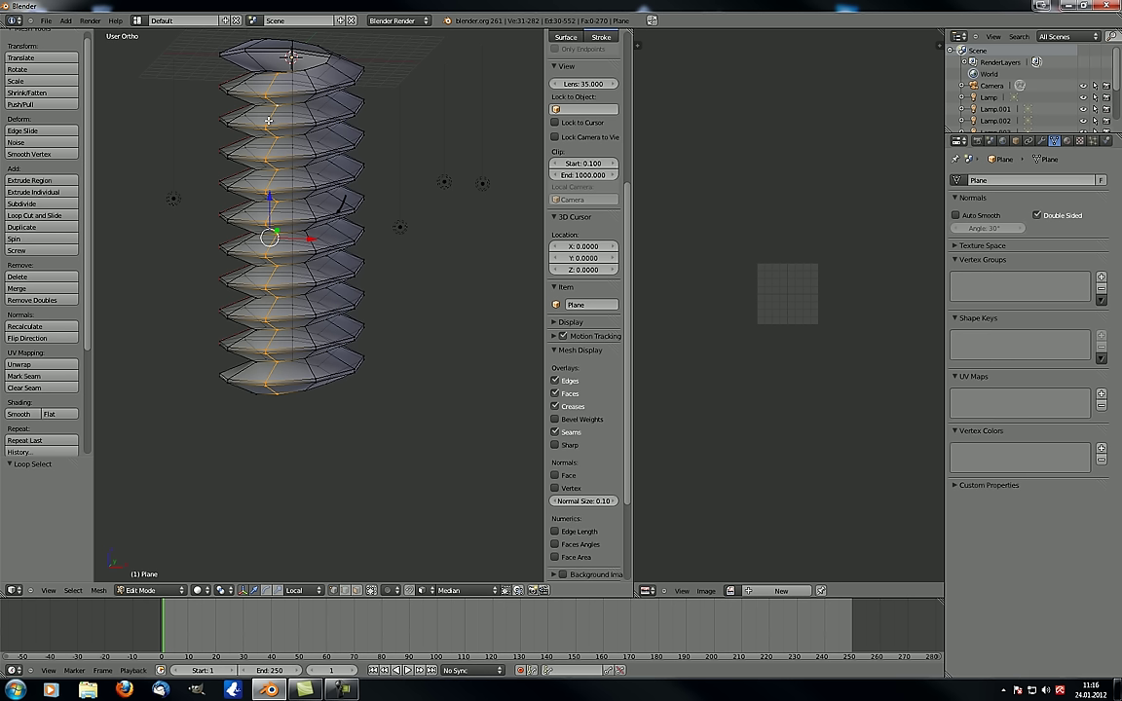
alt+shift+right_click(310, 76)
alt+shift+right_click(340, 71)
middle_drag(368, 203, 258, 287)
scroll(296, 176, up, 4)
scroll(321, 183, down, 2)
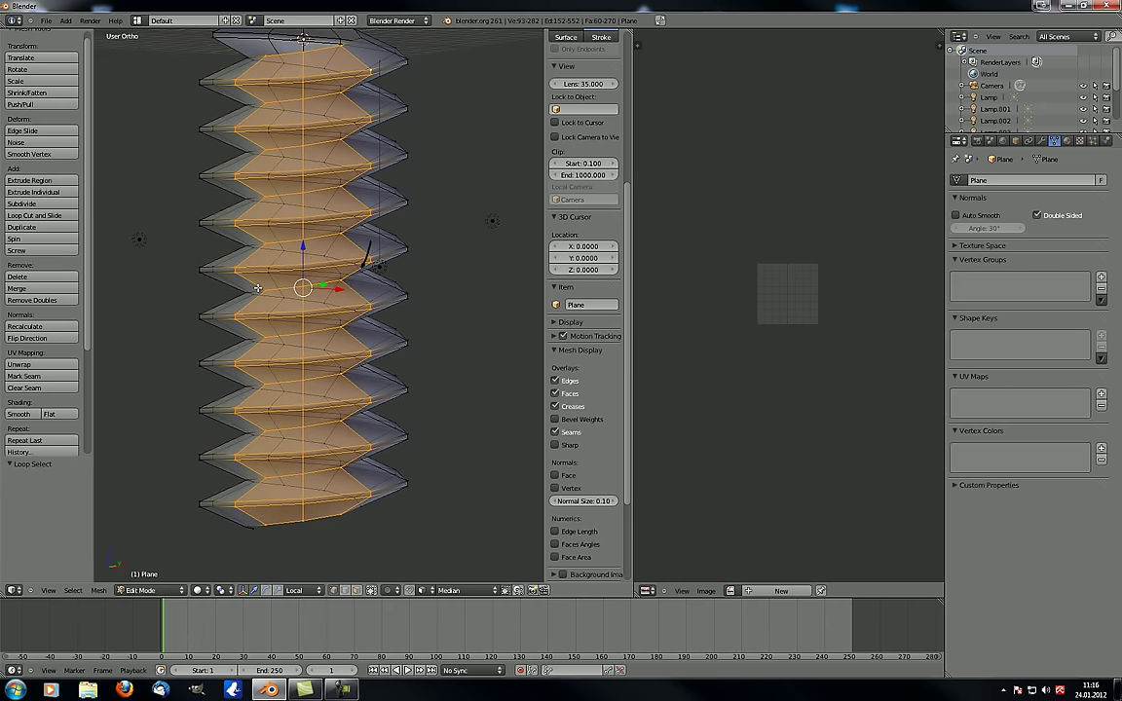
scroll(67, 297, down, 4)
click(67, 305)
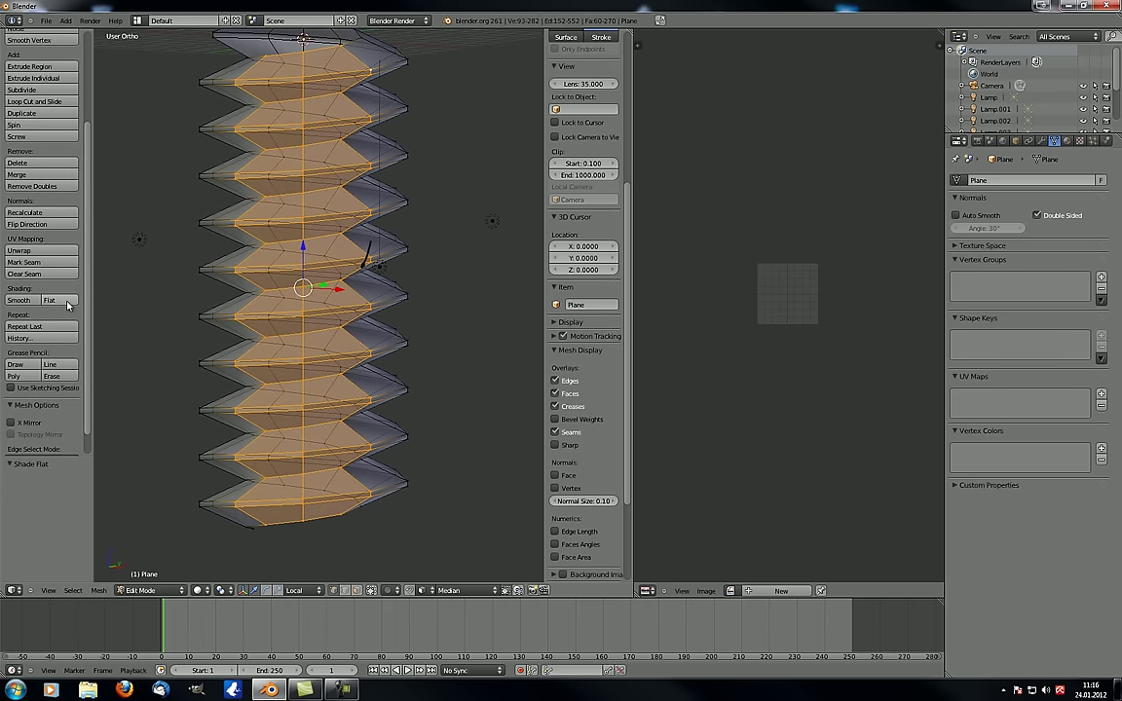
Return to Object Mode and examine the flat-shaded faces of the screw against its smooth ones from several angles
key(Tab)
mouse_move(193, 290)
middle_down()
mouse_move(341, 302)
mouse_move(388, 263)
mouse_move(235, 295)
mouse_move(128, 278)
mouse_move(372, 278)
mouse_move(323, 219)
middle_up()
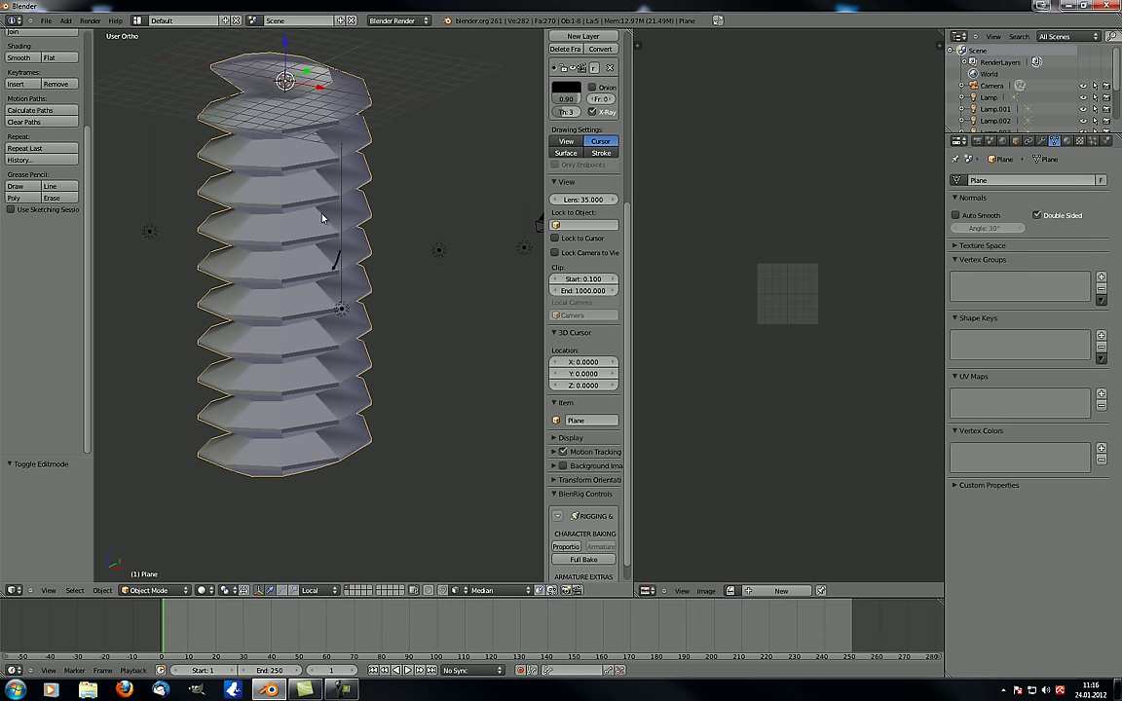
middle_drag(256, 529, 271, 263)
scroll(268, 283, up, 5)
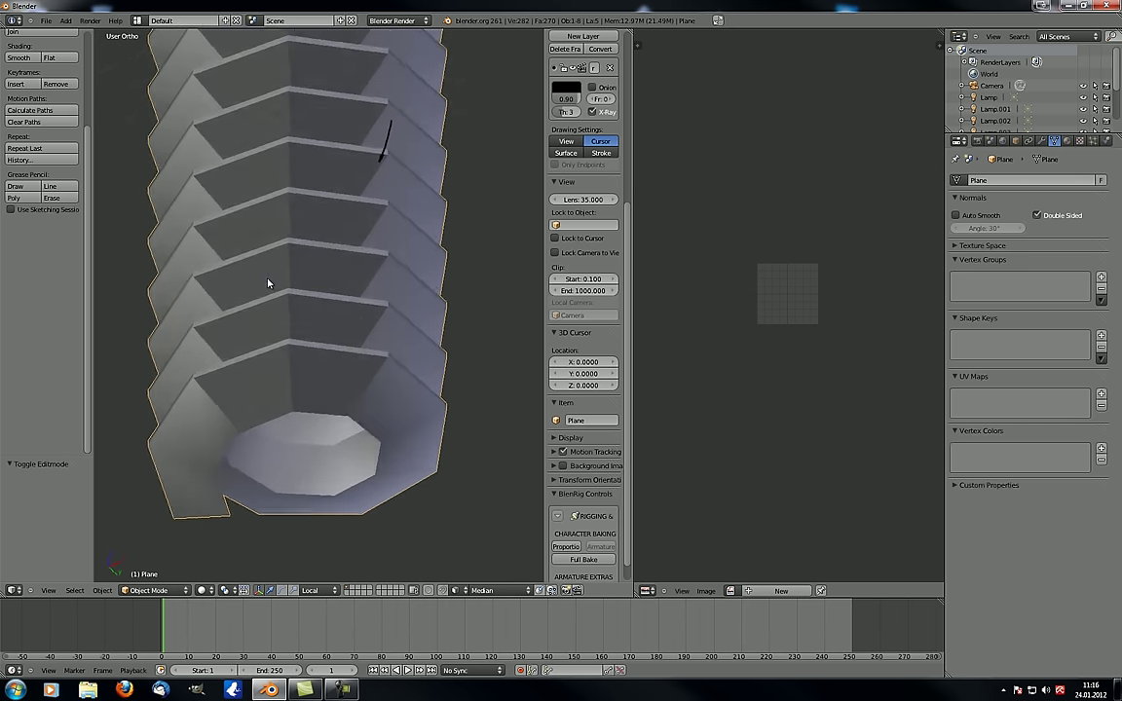
shift+middle_drag(246, 325, 300, 204)
scroll(306, 248, down, 4)
middle_drag(306, 251, 285, 261)
scroll(285, 255, up, 3)
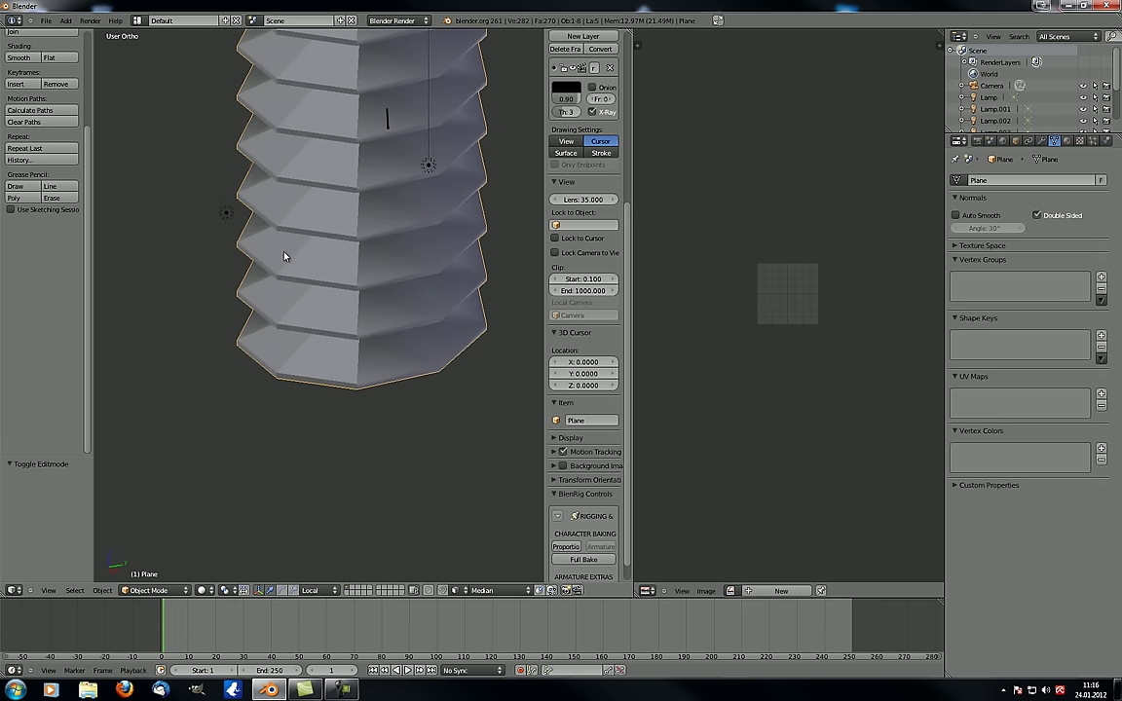
shift+middle_drag(353, 217, 315, 301)
mouse_move(310, 215)
middle_down()
mouse_move(307, 154)
mouse_move(326, 150)
mouse_move(212, 179)
mouse_move(233, 210)
mouse_move(271, 204)
mouse_move(313, 248)
mouse_move(318, 222)
mouse_move(373, 303)
mouse_move(354, 286)
mouse_move(358, 330)
mouse_move(355, 261)
mouse_move(302, 261)
mouse_move(313, 238)
mouse_move(282, 233)
middle_up()
scroll(318, 162, up, 3)
scroll(346, 210, up, 1)
scroll(302, 261, down, 2)
Apply smooth shading to the screw's entire mesh in Edit Mode and deselect everything
key(Tab)
key(a)
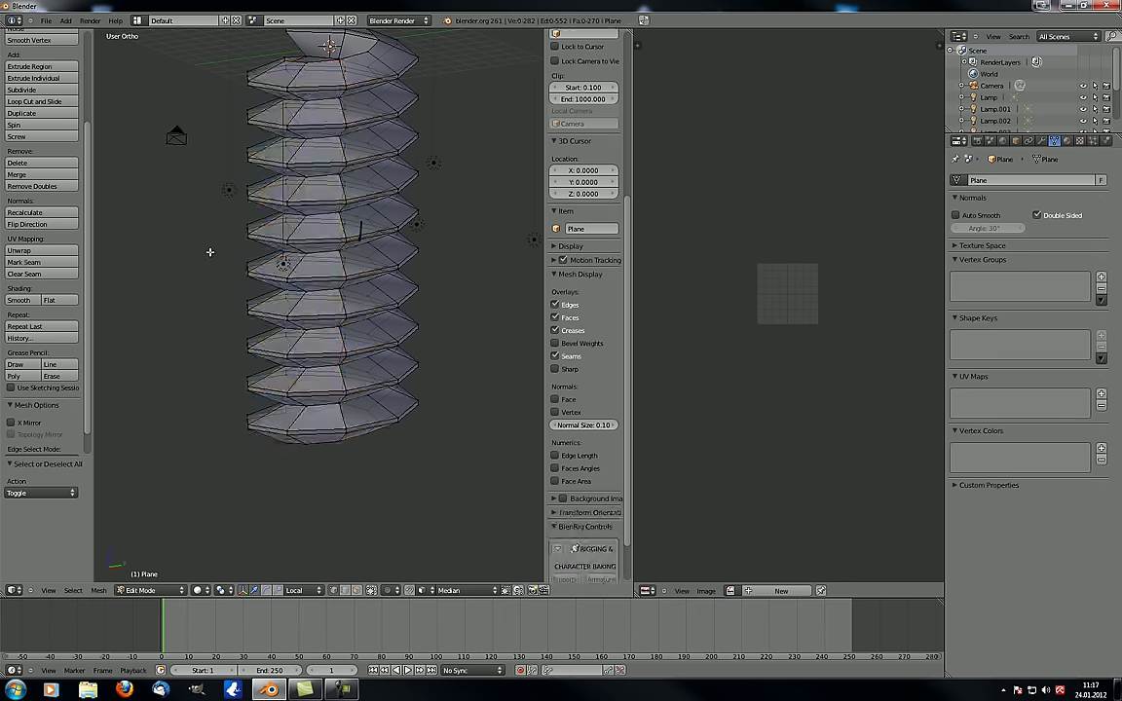
key(a)
click(29, 301)
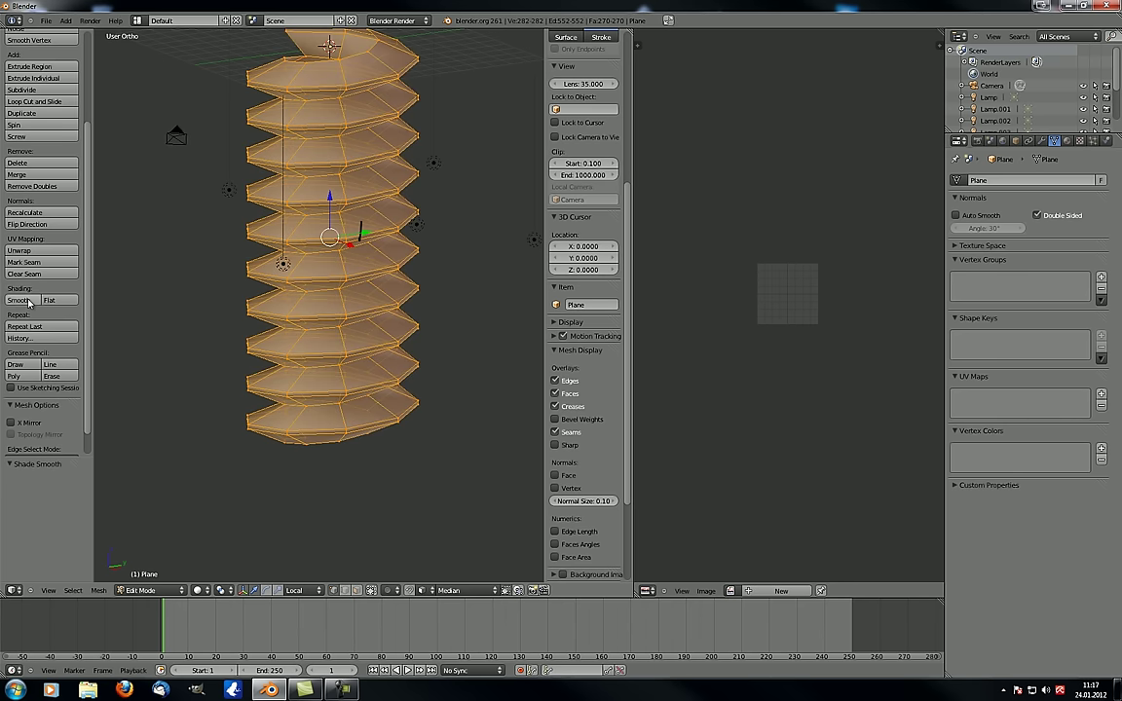
key(a)
Use Repeat Last to toggle the selection of the whole screw mesh on and off ten times
scroll(171, 351, down, 2)
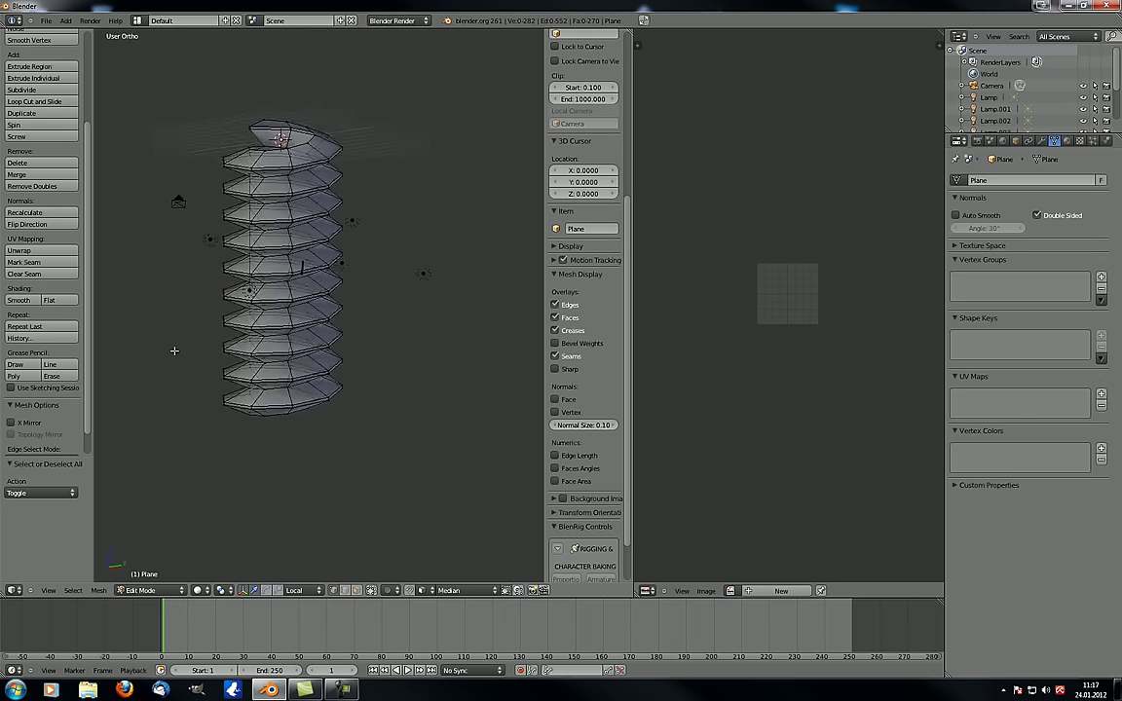
middle_drag(172, 351, 204, 351)
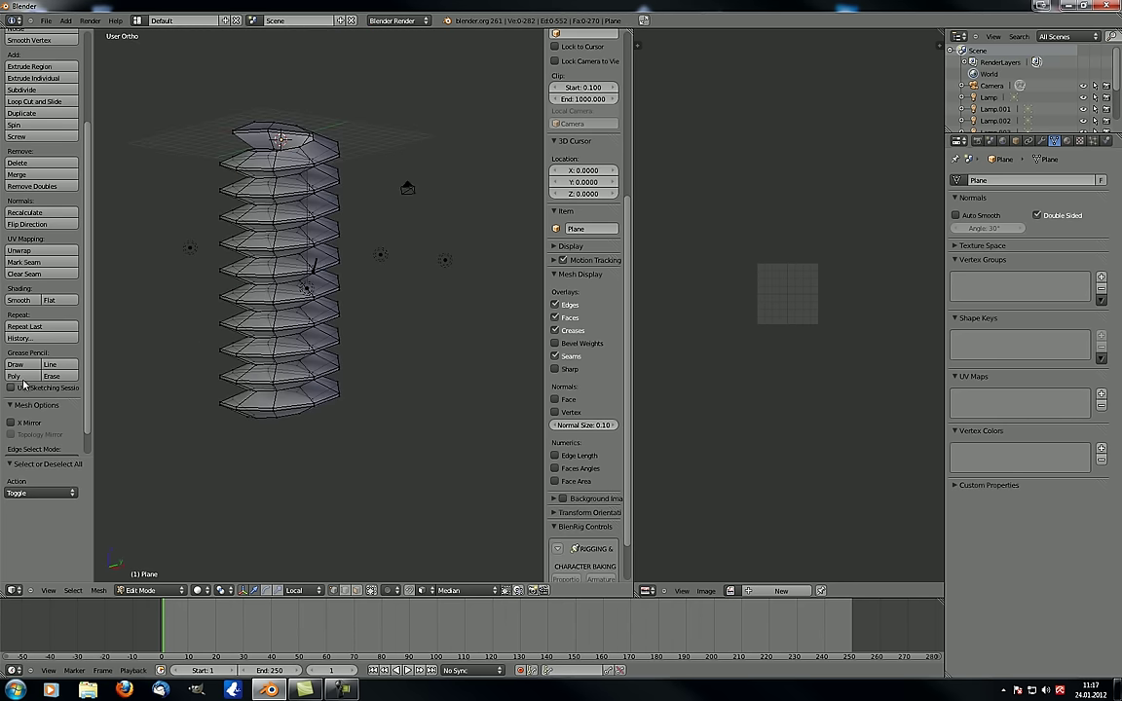
click(24, 328)
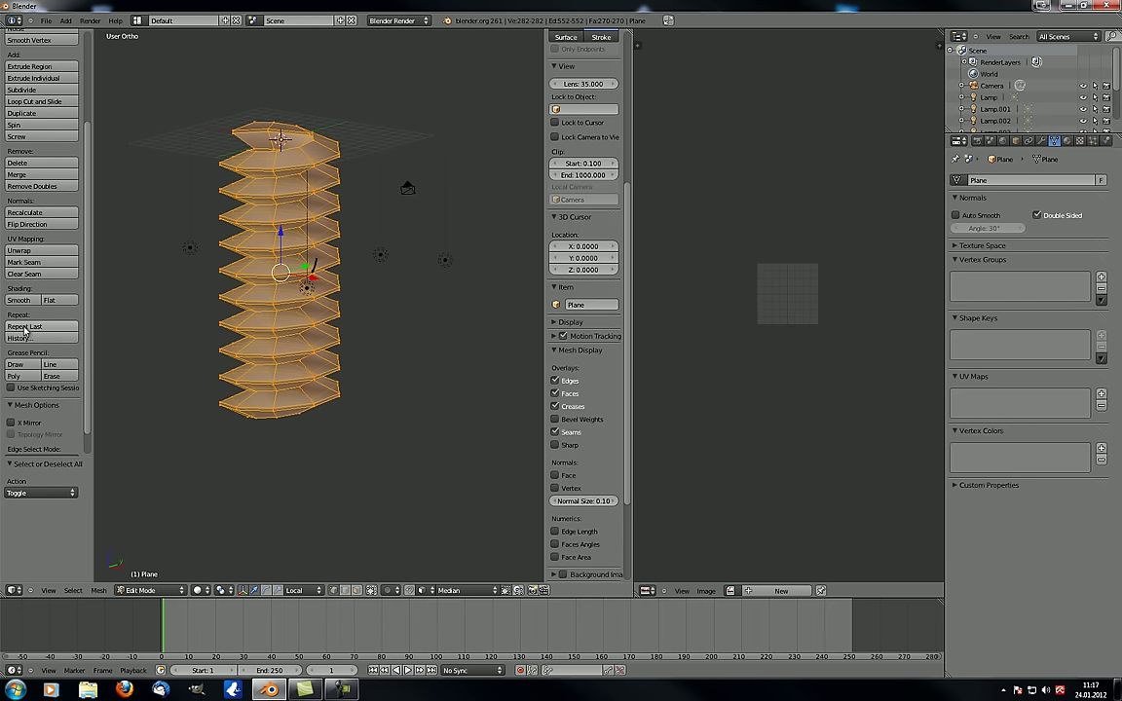
click(24, 328)
click(24, 328)
click(24, 329)
click(25, 328)
click(24, 329)
click(25, 329)
click(24, 329)
click(25, 329)
click(24, 328)
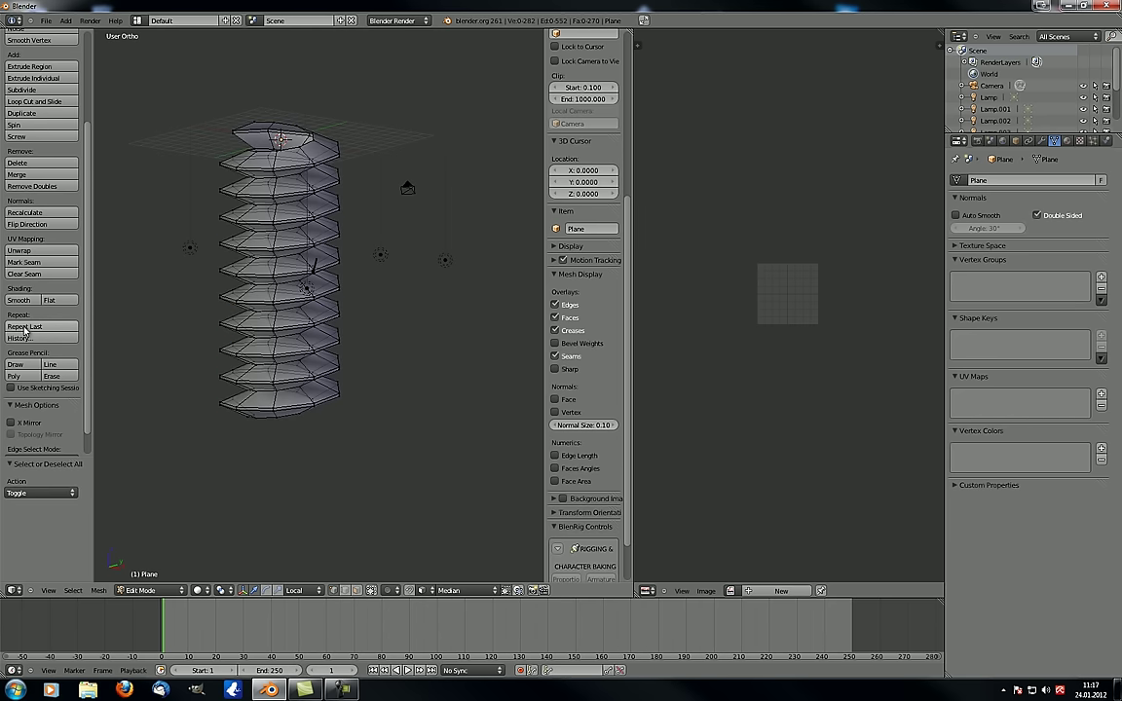
Rerun Select or Deselect All from the operator history, repeat it several times, and review the history list again
click(17, 338)
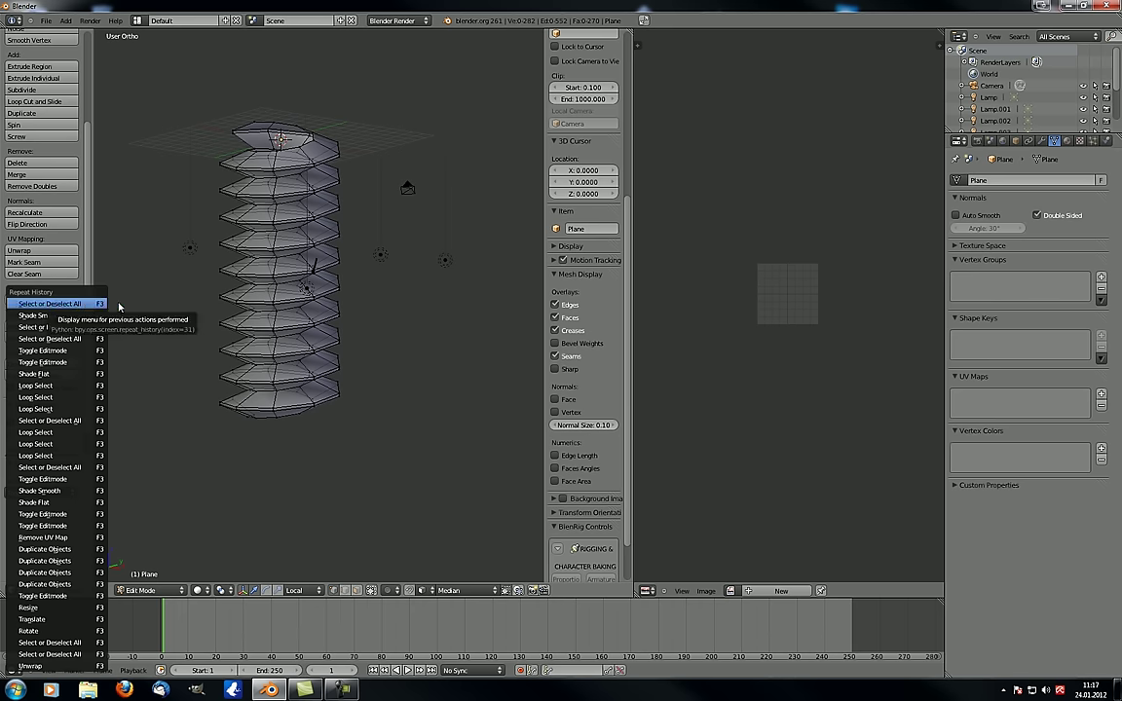
click(37, 328)
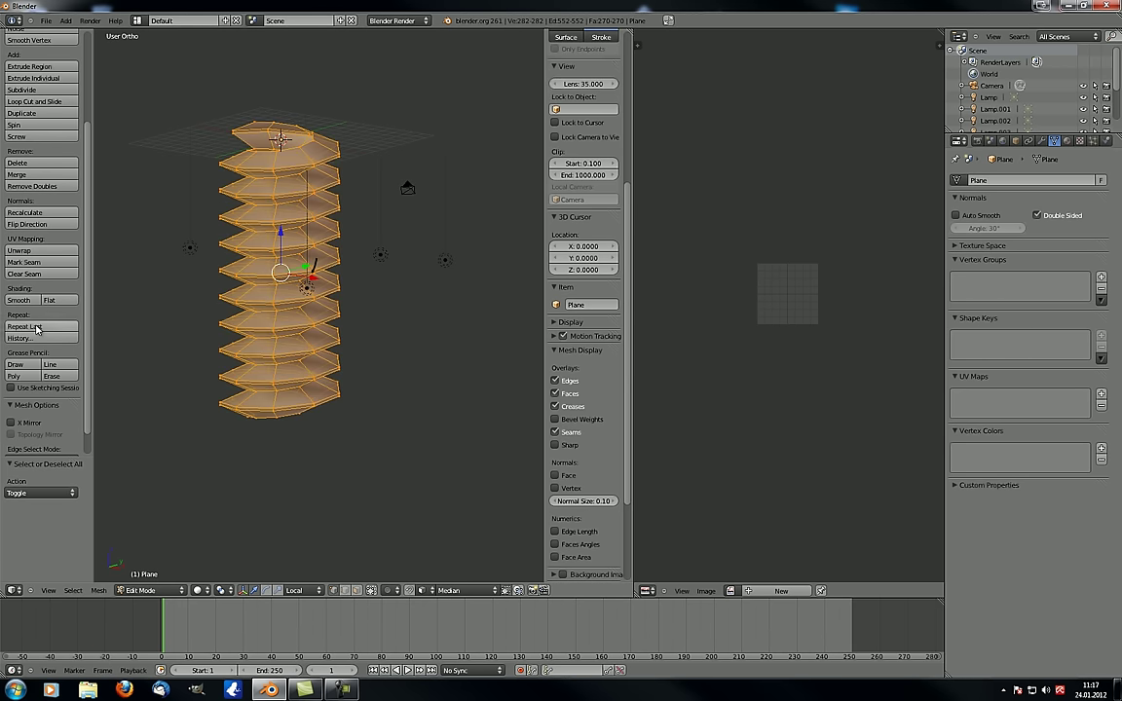
click(36, 329)
click(36, 329)
click(36, 328)
click(36, 329)
click(36, 329)
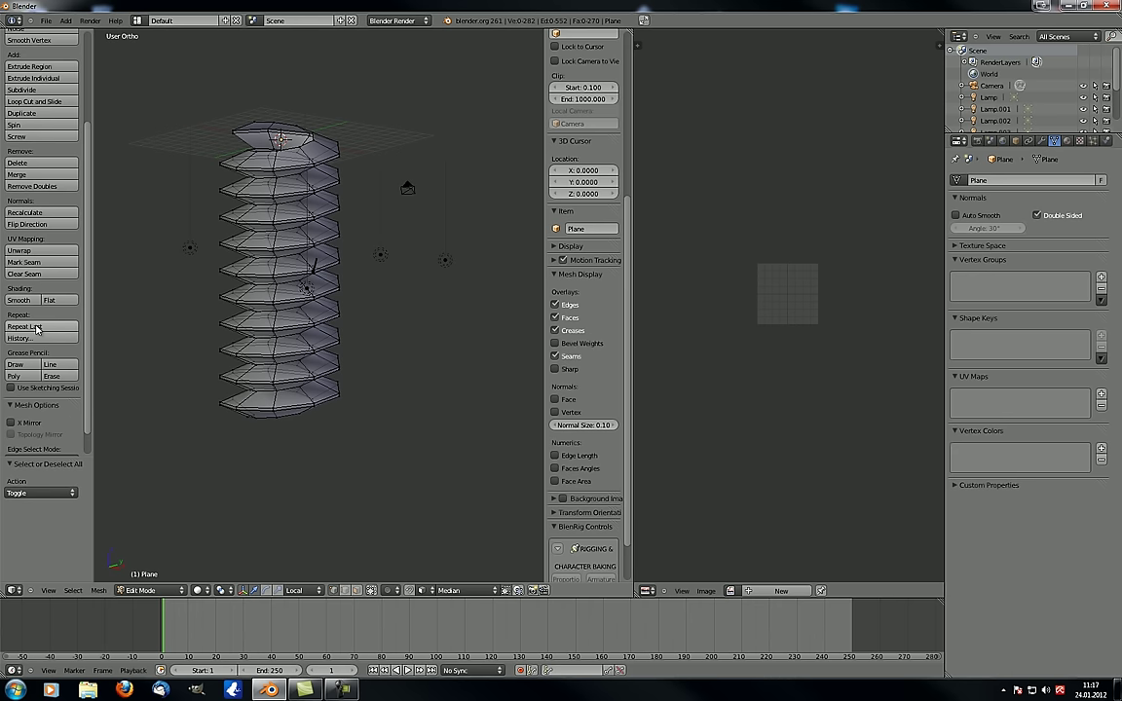
click(36, 328)
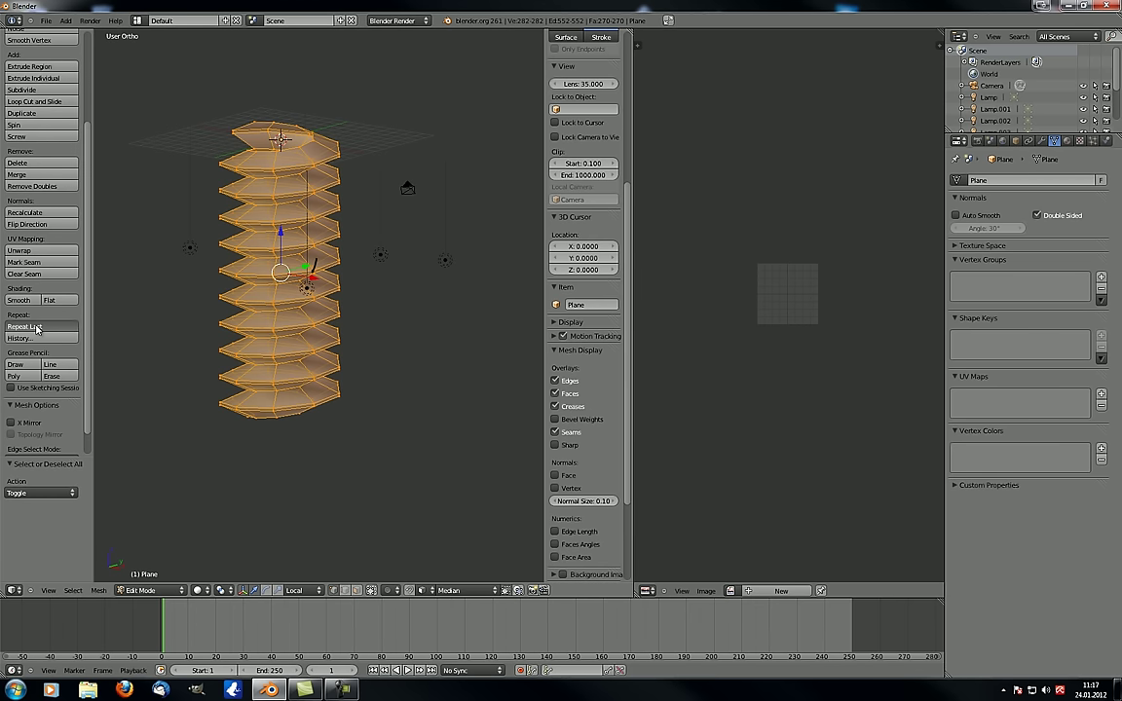
click(36, 328)
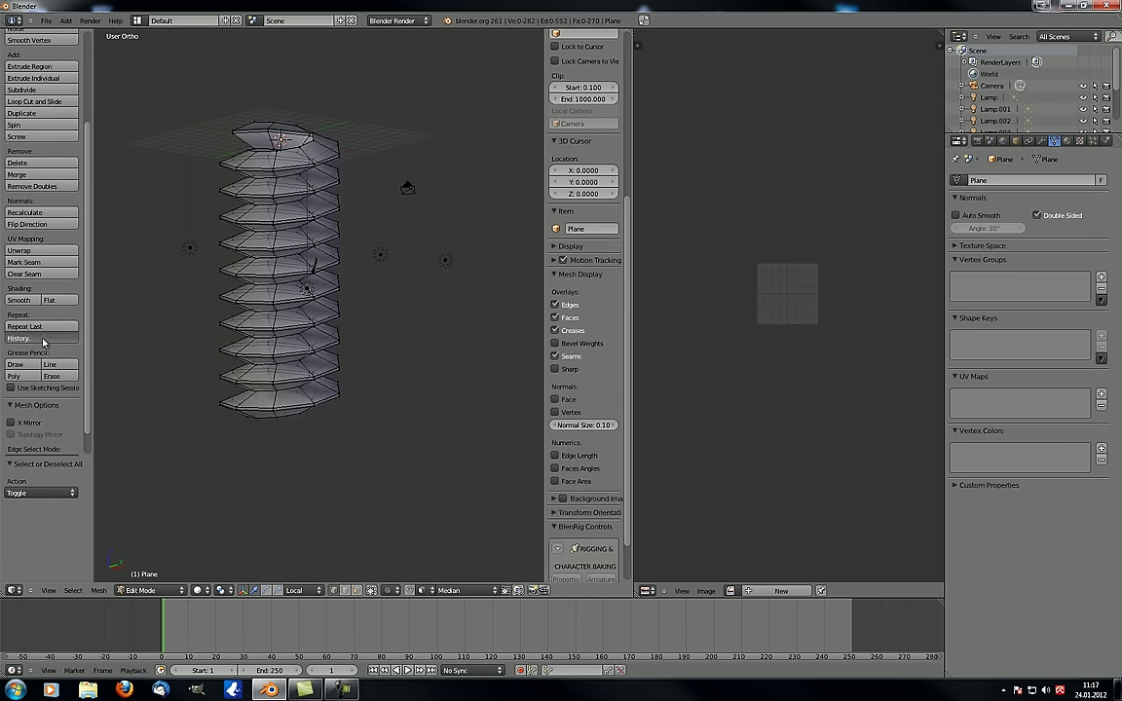
click(43, 339)
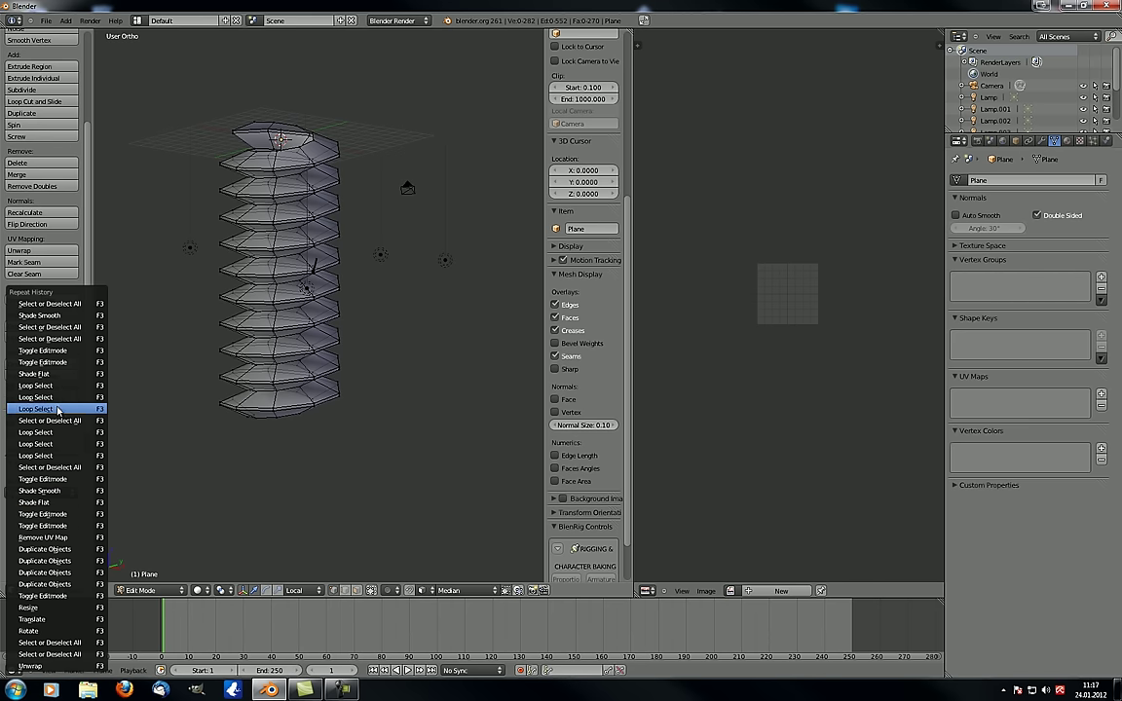
key(Escape)
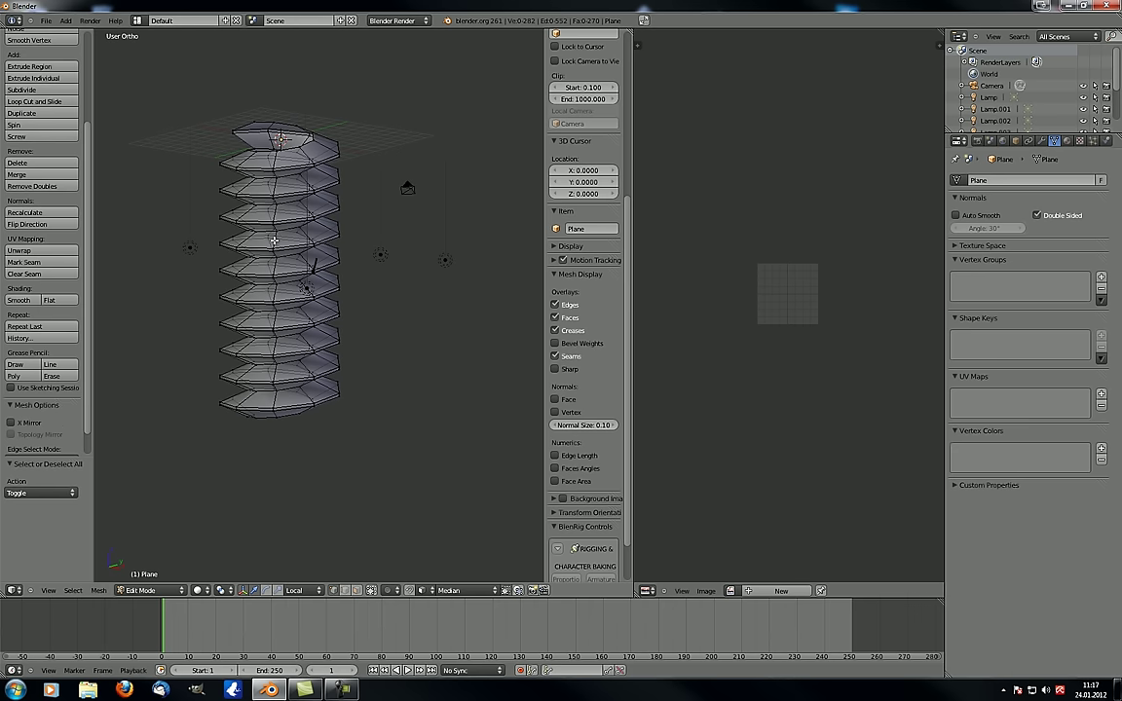
Select one lengthwise edge loop along the screw and clear the selection
alt+right_click(275, 240)
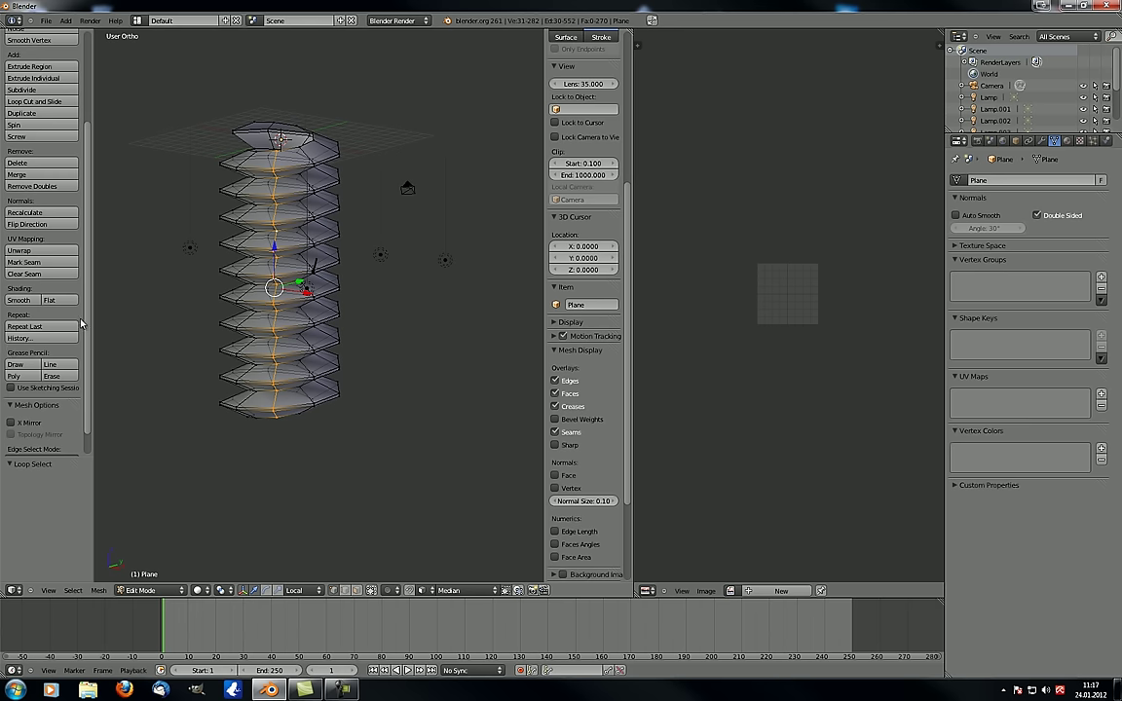
middle_drag(207, 273, 174, 302)
key(a)
scroll(331, 292, down, 5)
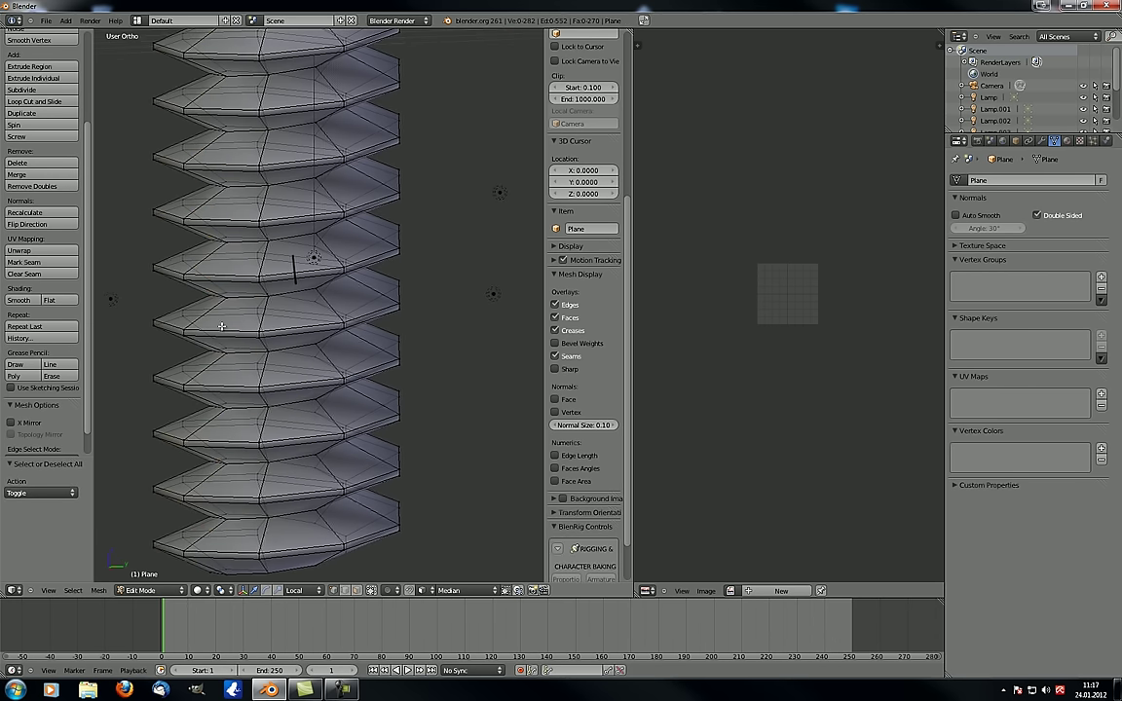
Select the whole screw mesh, move it by about X 0.264, Y 7.543, Z 5.515, and repeat the move three times
key(a)
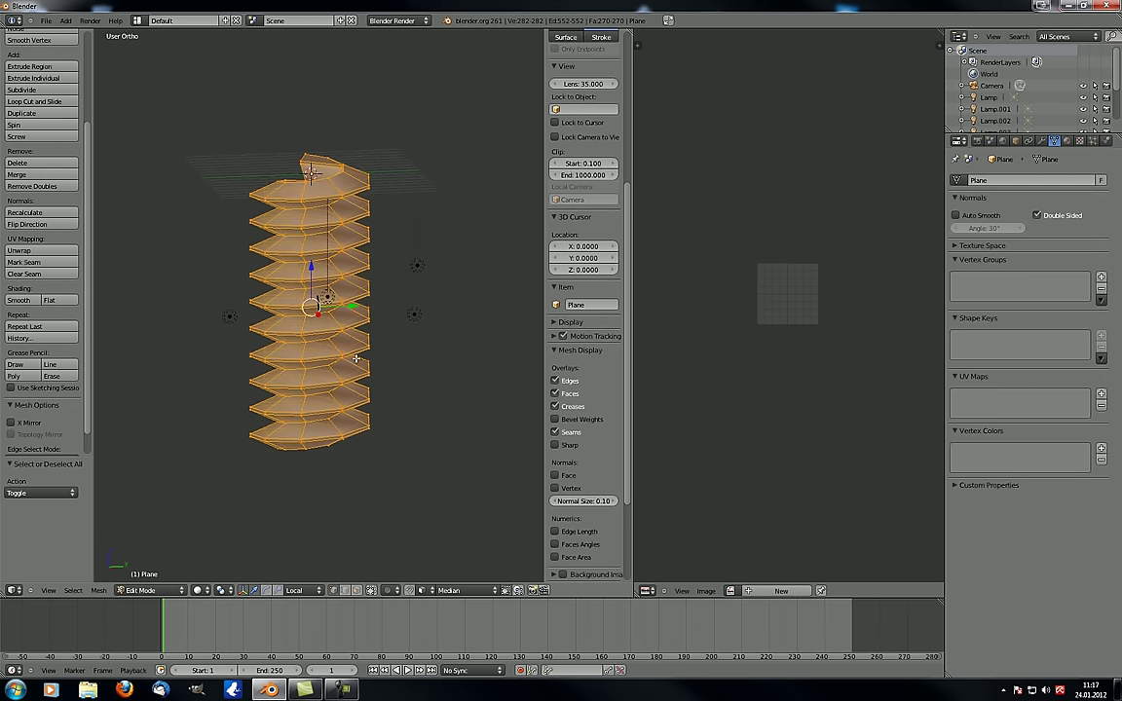
key(g)
click(454, 285)
shift+middle_drag(291, 371, 217, 411)
scroll(214, 408, down, 3)
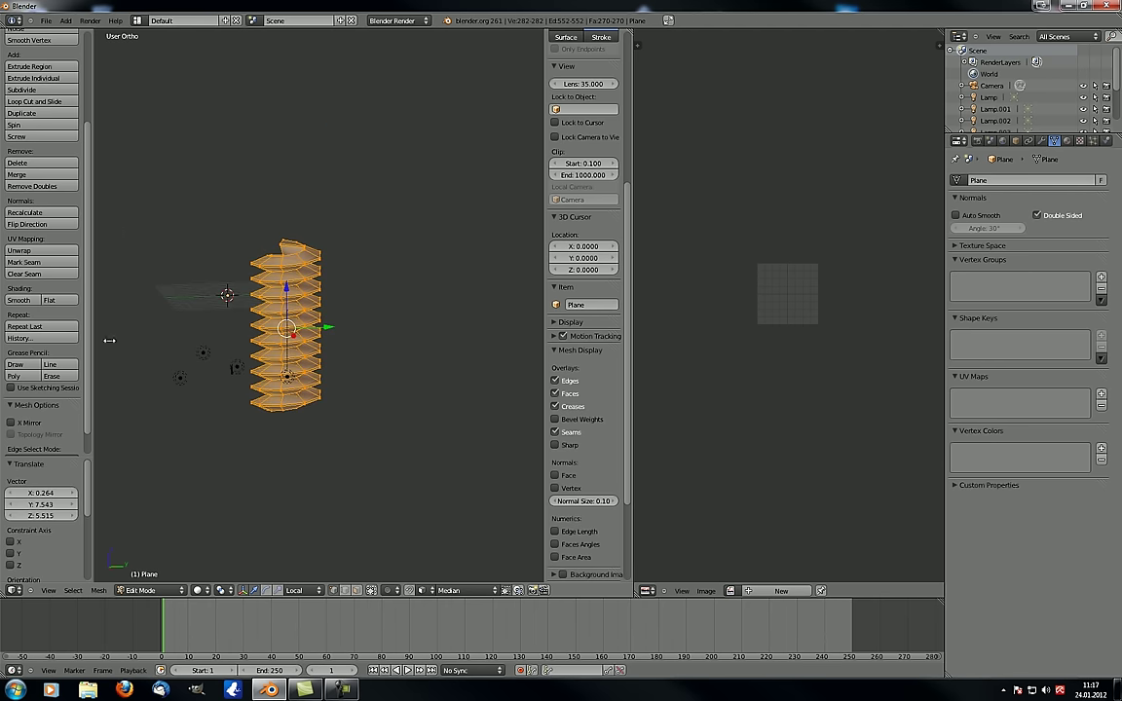
click(64, 328)
click(64, 328)
click(65, 329)
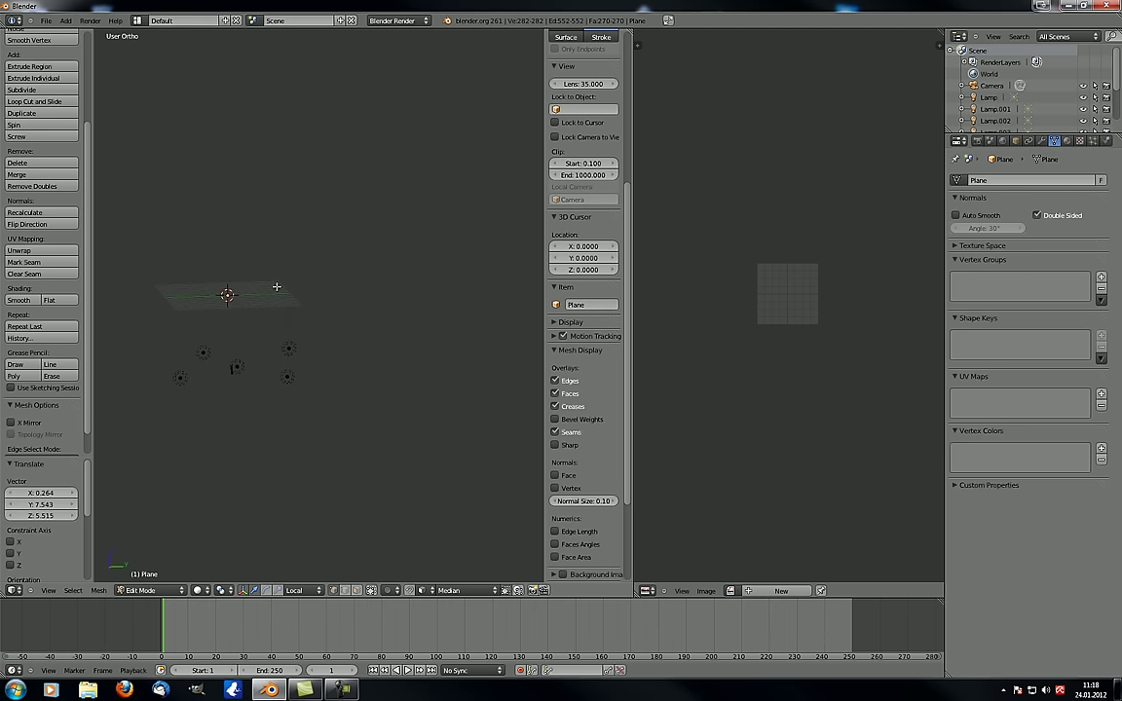
Undo the repeated moves of the screw mesh
scroll(227, 313, down, 1)
key(ctrl+z)
key(ctrl+z)
key(ctrl+z)
key(ctrl+z)
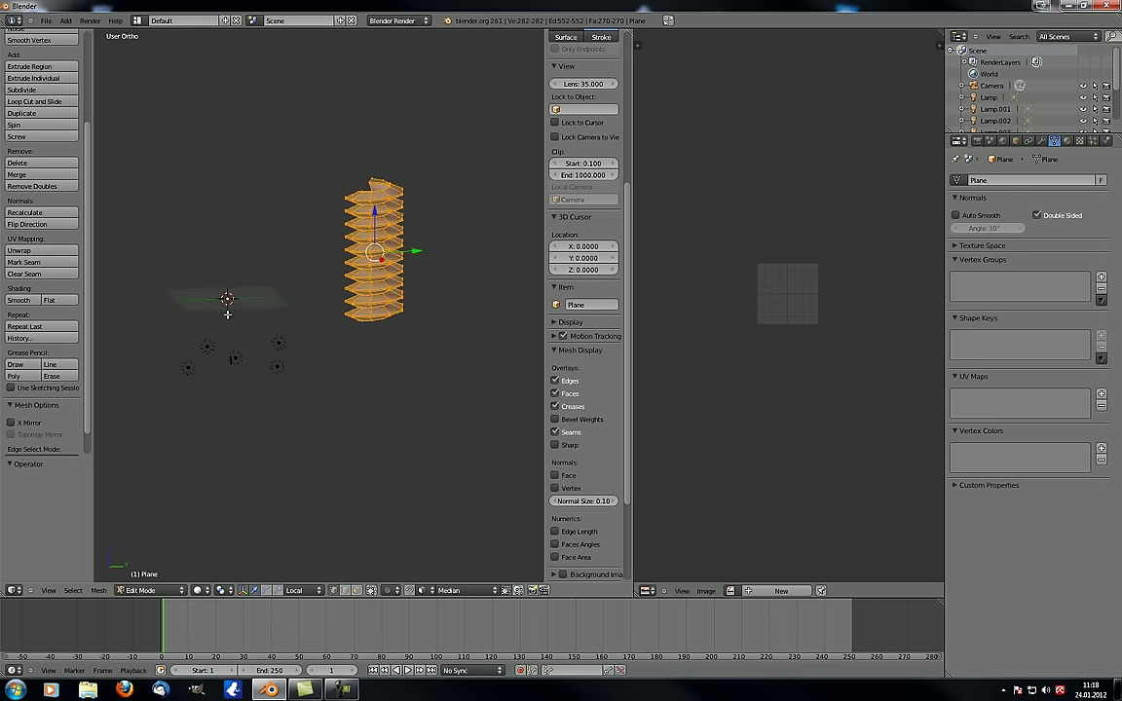
scroll(255, 341, up, 4)
shift+middle_drag(183, 352, 246, 304)
scroll(250, 305, up, 1)
scroll(241, 305, down, 1)
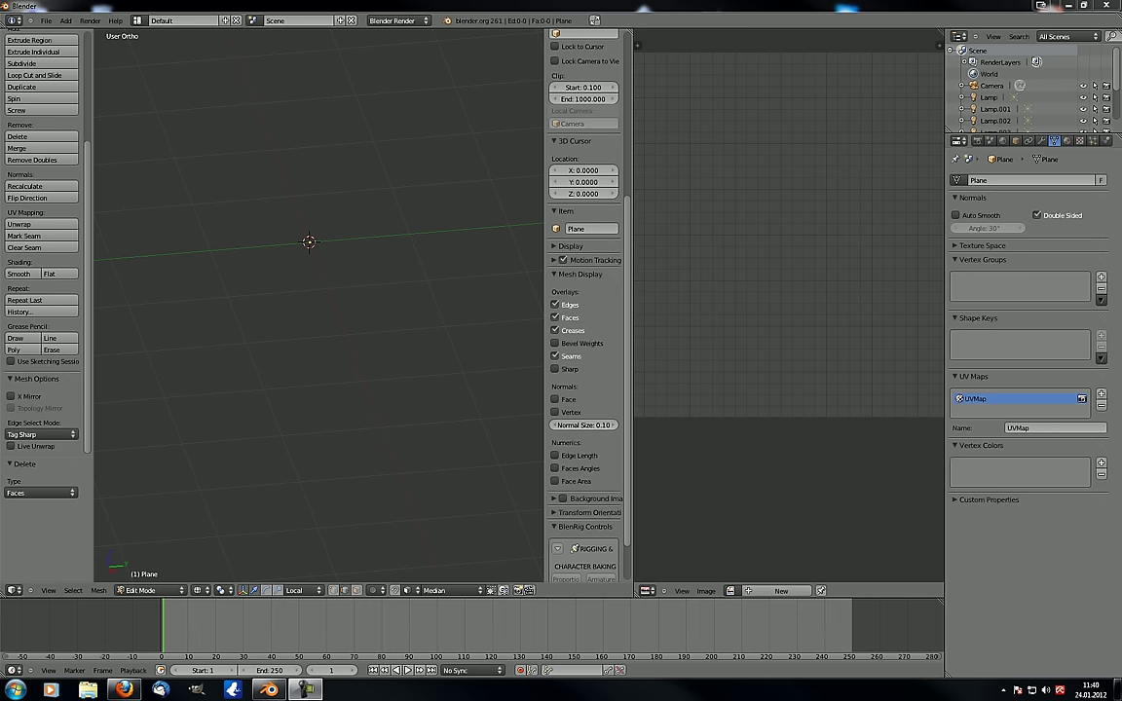
Merge the UV editor area into the 3D view and reset the 3D cursor to the origin
click(479, 164)
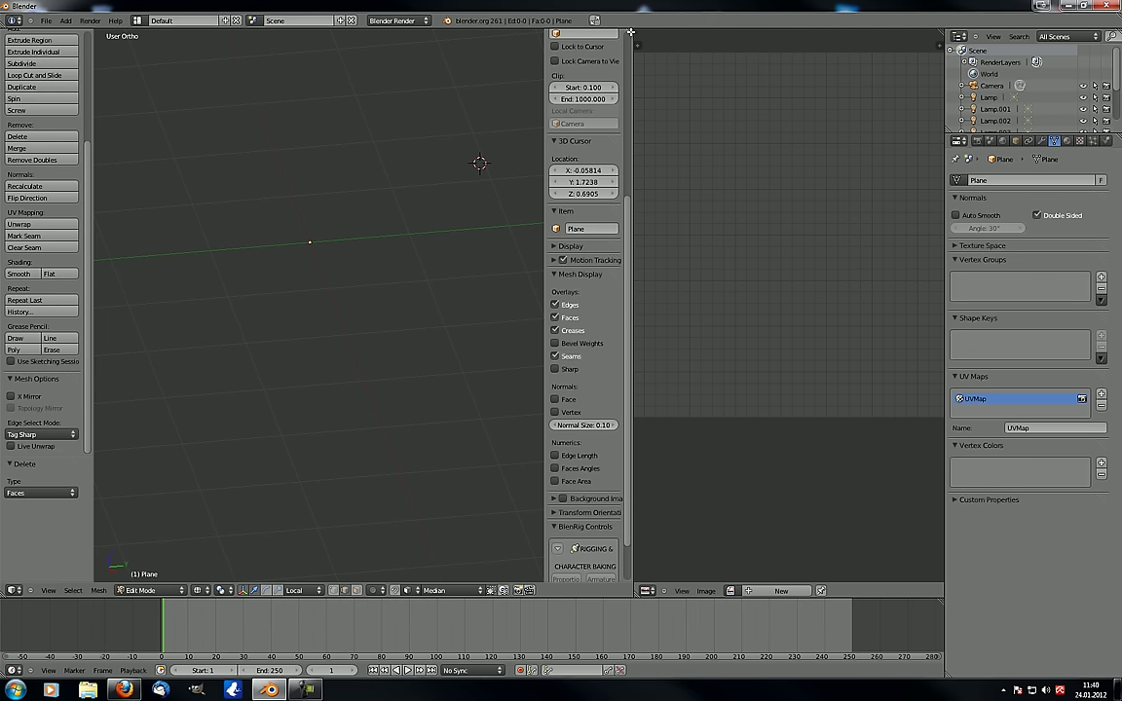
drag(632, 32, 642, 46)
drag(745, 231, 749, 240)
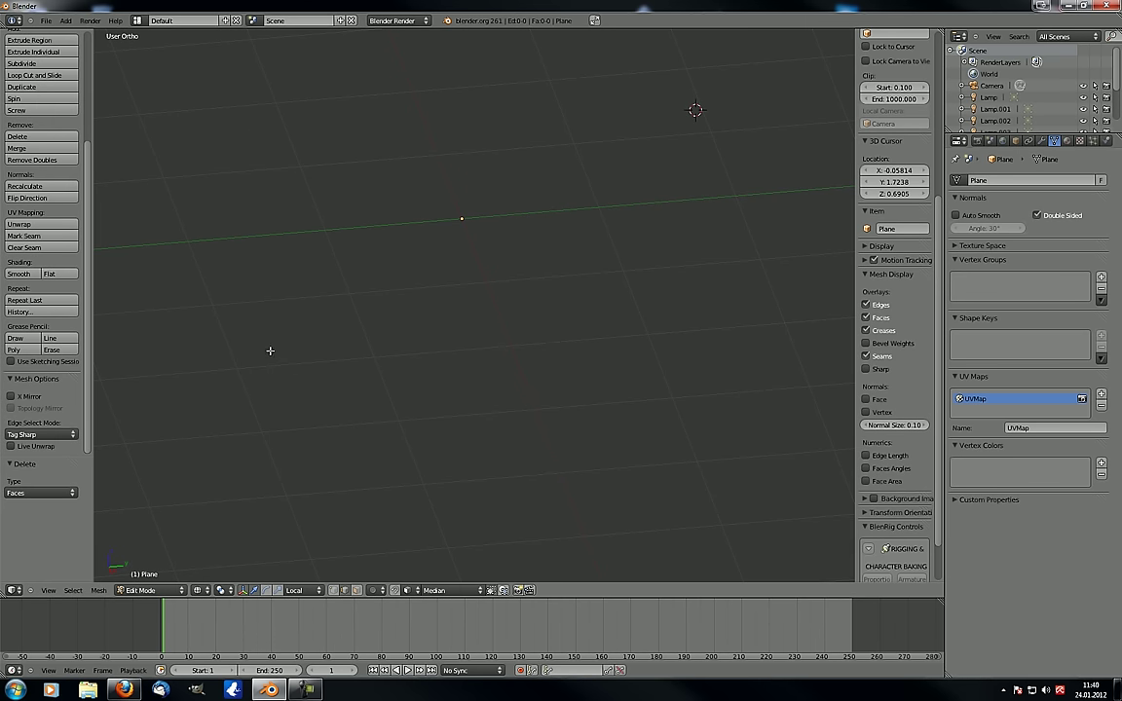
middle_drag(271, 348, 586, 324)
middle_drag(389, 377, 502, 310)
key(shift+c)
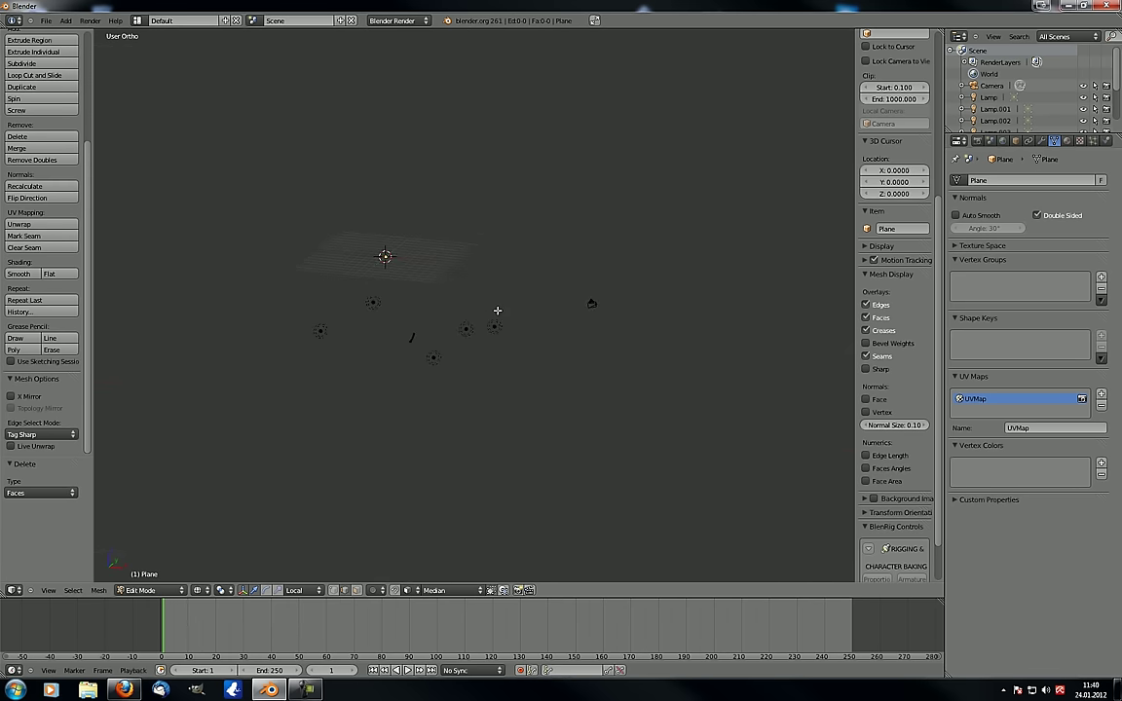
Add a UV sphere with 32 segments, 16 rings and size 1.000 at the origin
key(shift+a)
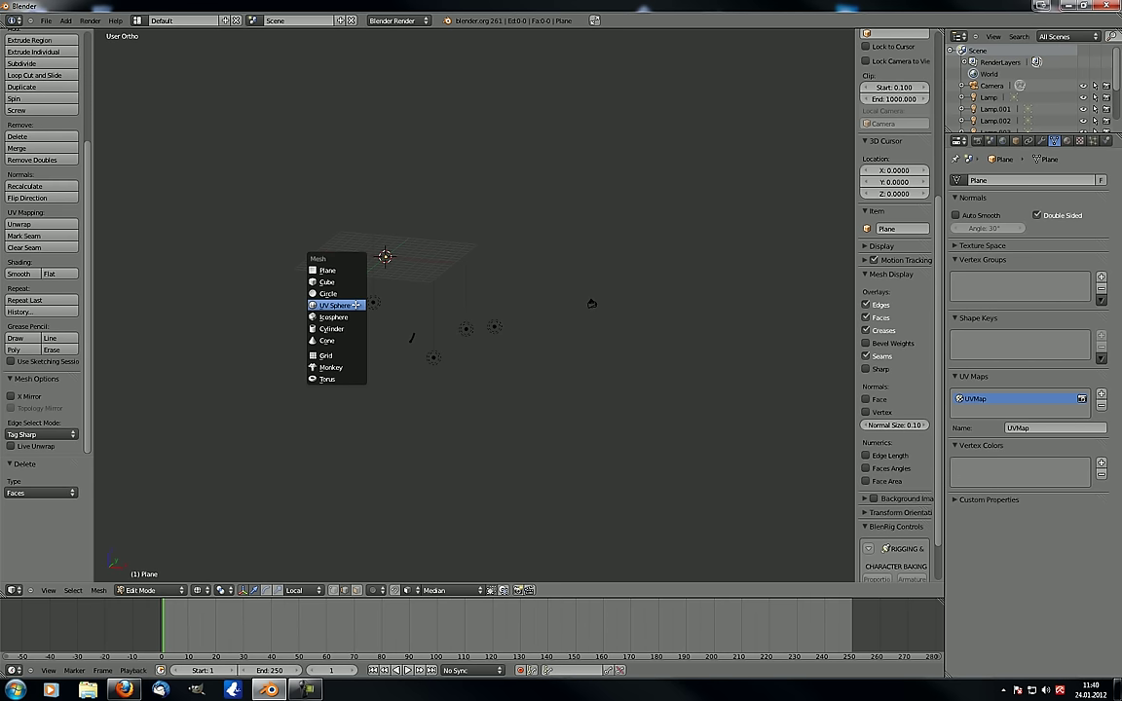
click(353, 304)
scroll(370, 246, up, 3)
scroll(370, 246, up, 4)
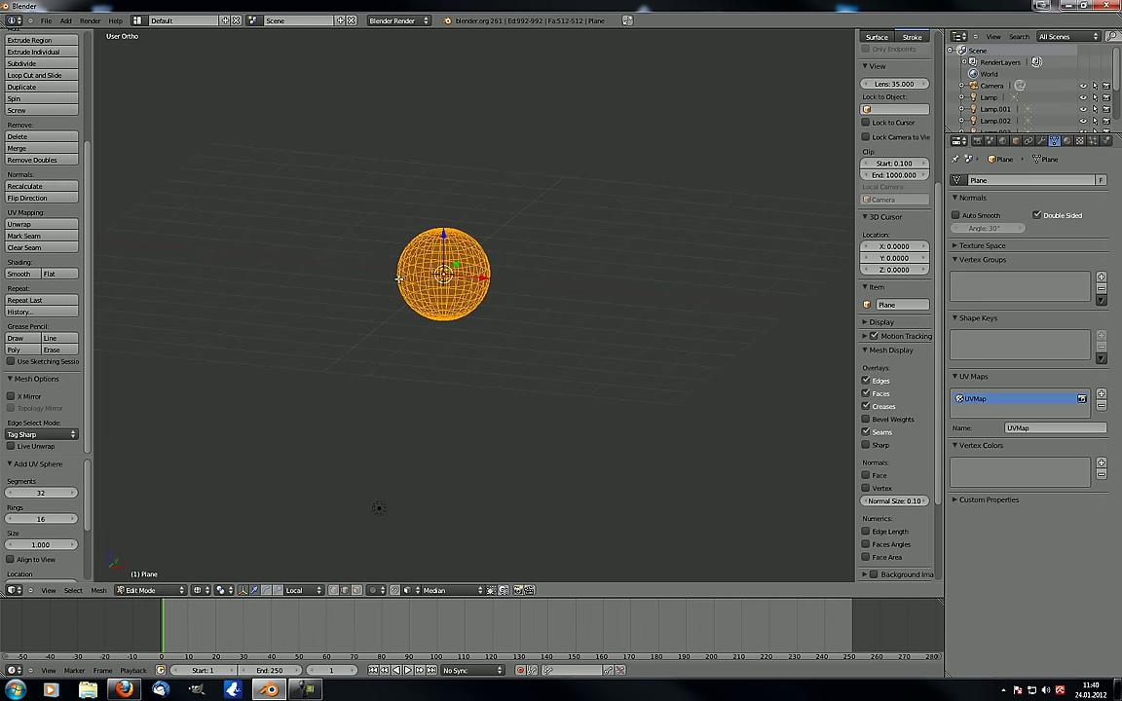
Enable the X Mirror mesh option for the sphere in Edit Mode and deselect its entire mesh
key(Tab)
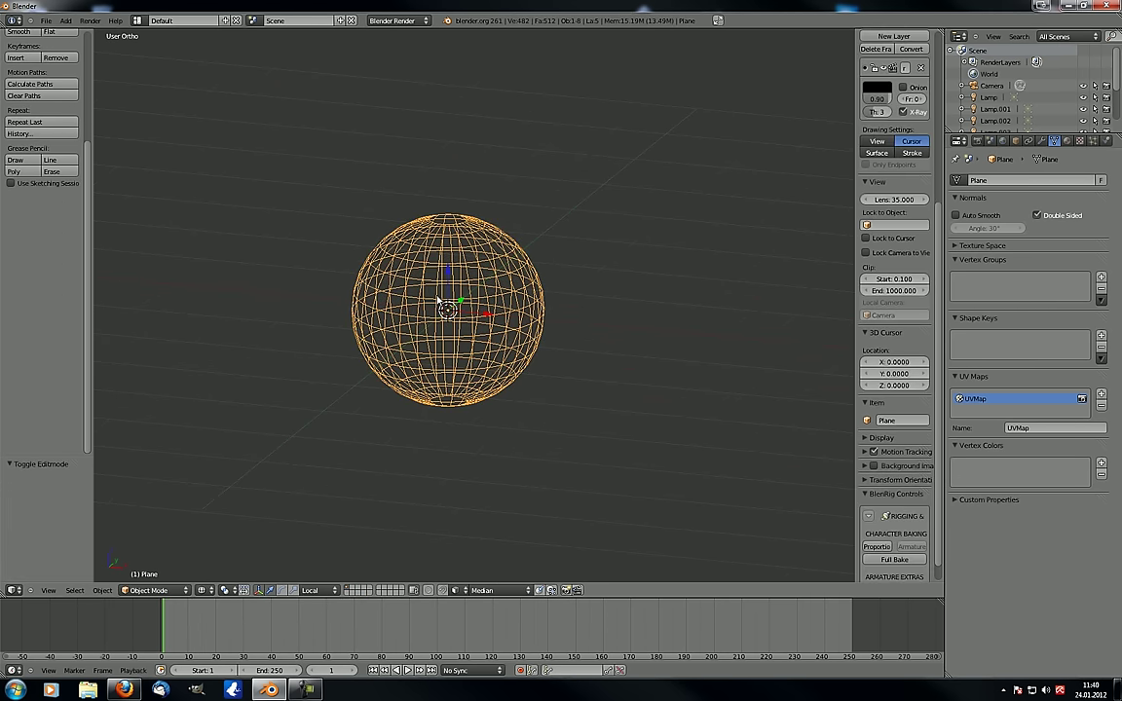
scroll(67, 228, up, 5)
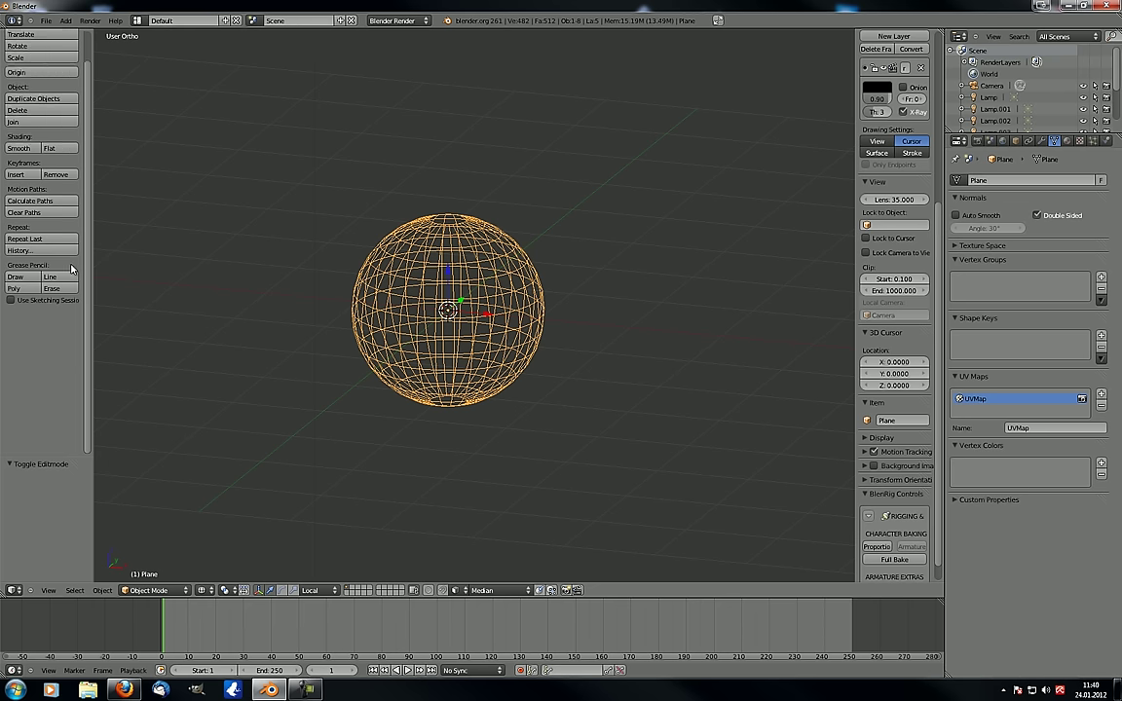
key(Tab)
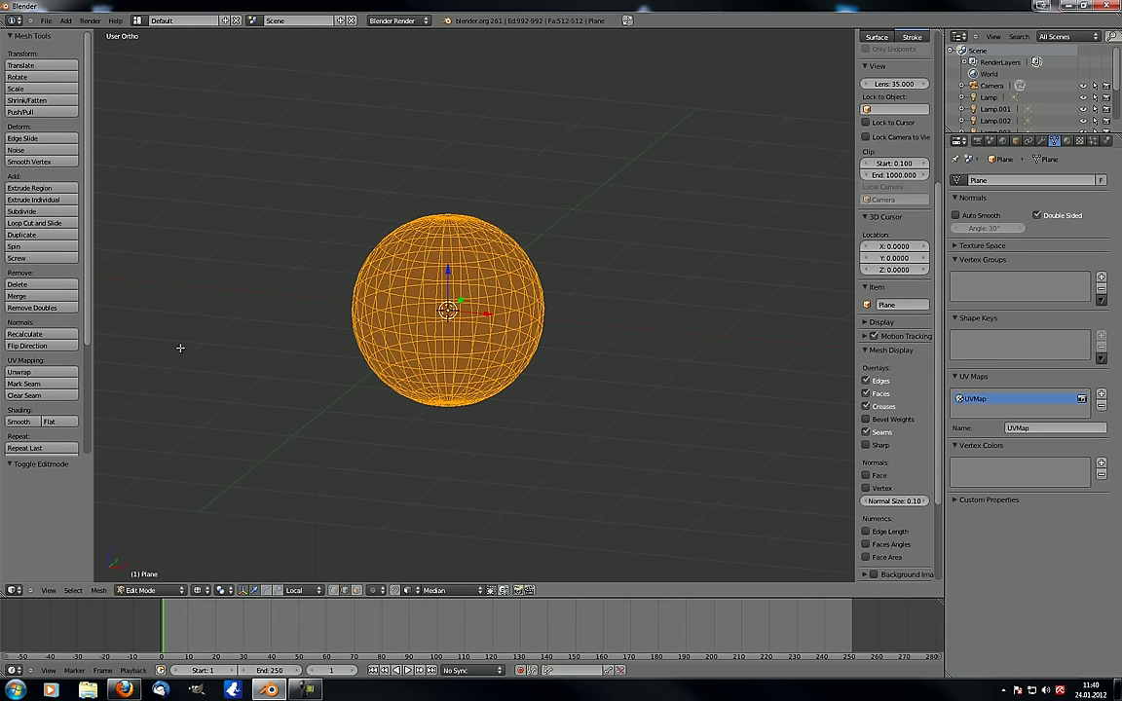
scroll(39, 336, down, 5)
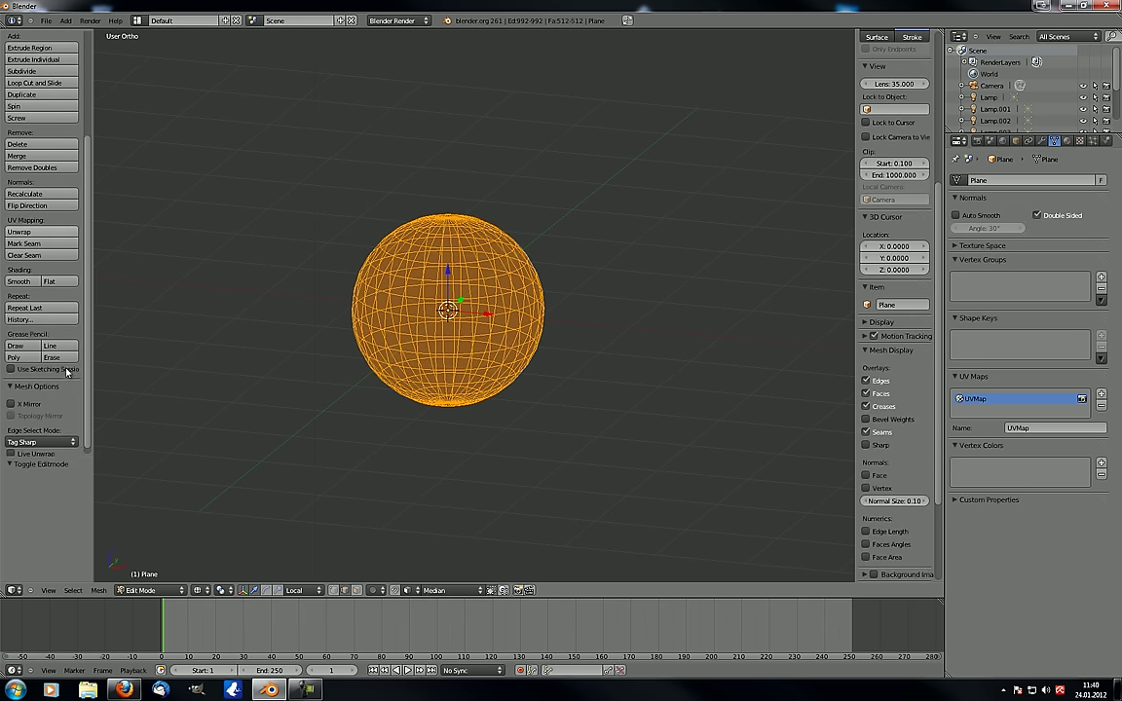
click(12, 398)
middle_drag(409, 411, 425, 406)
key(a)
Try moving single edges on one side of the sphere with X Mirror active, cancelling each move
mouse_move(486, 355)
middle_down()
mouse_move(483, 381)
mouse_move(503, 367)
middle_up()
right_drag(505, 357, 519, 373)
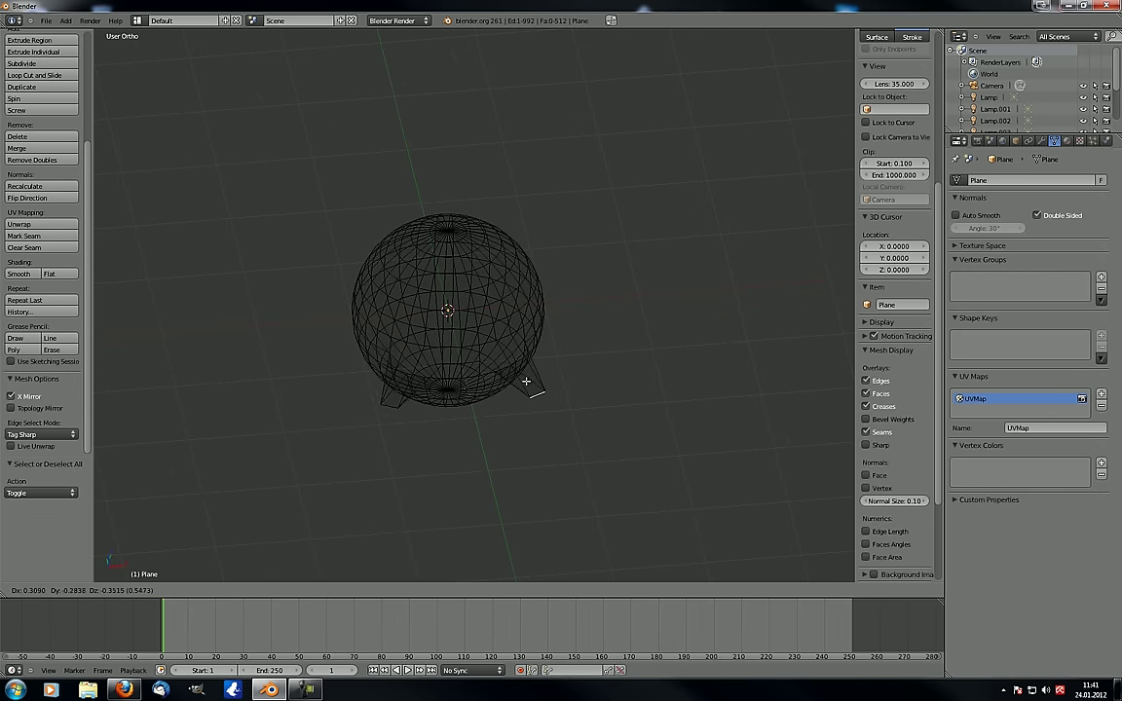
right_click(541, 369)
right_drag(498, 271, 582, 225)
right_click(575, 224)
middle_drag(400, 363, 373, 333)
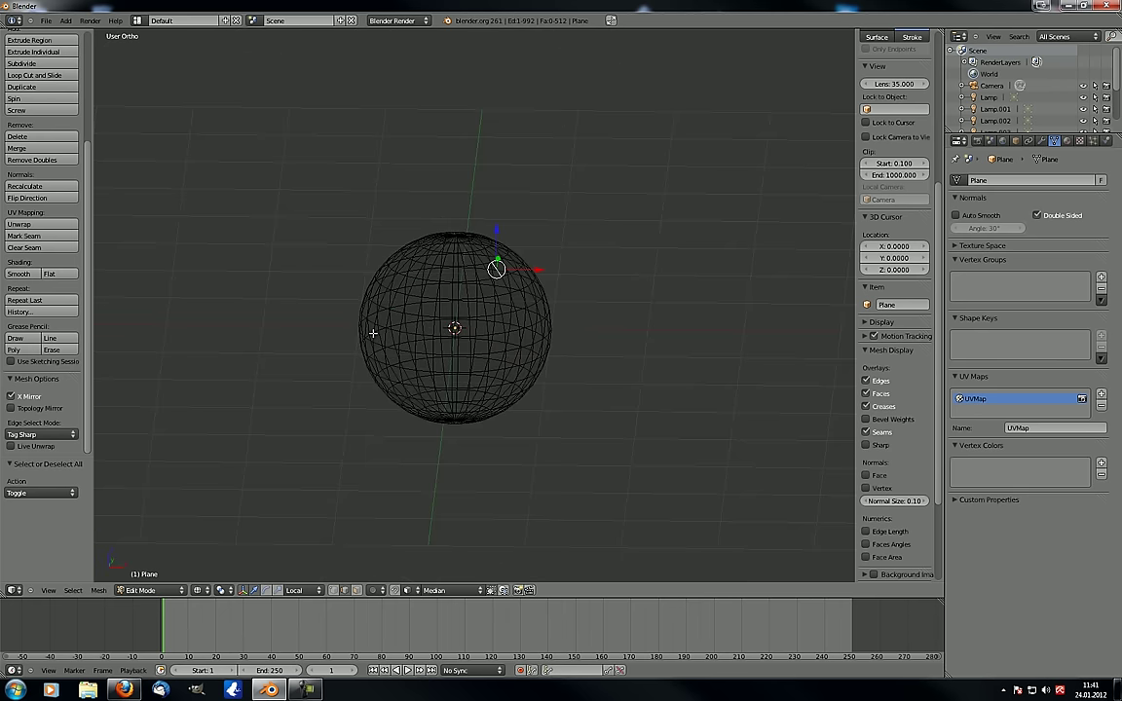
scroll(390, 346, up, 3)
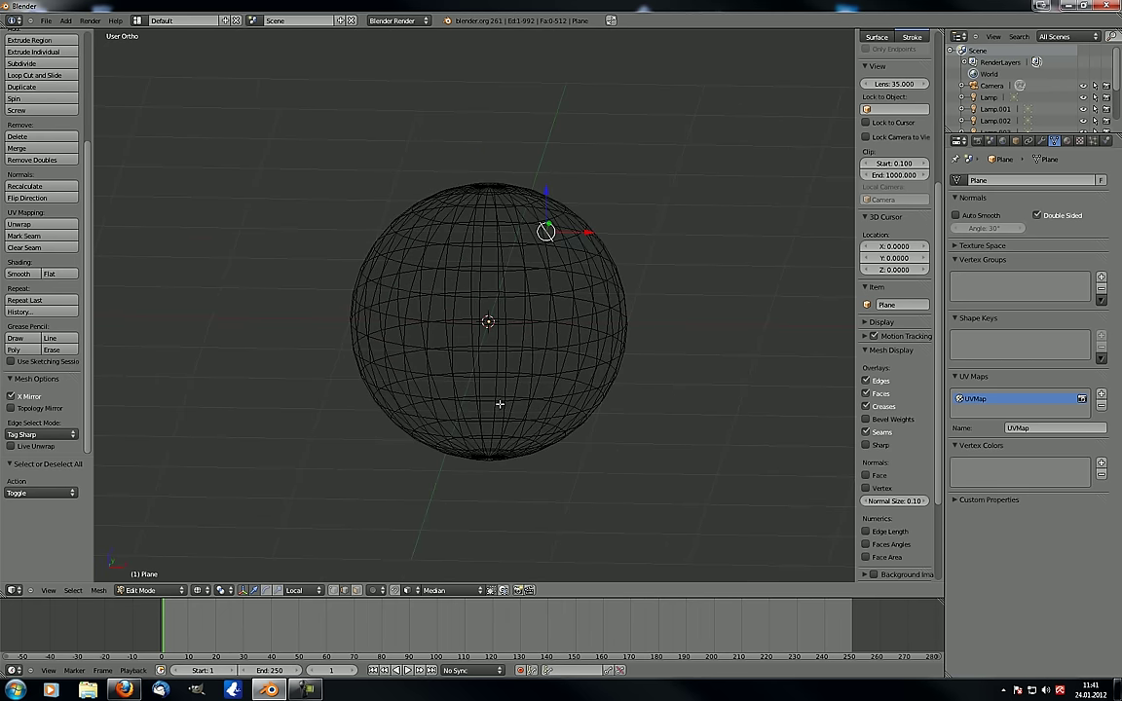
Try moving more single edges at different places on both sides of the sphere under X Mirror, cancelling each move
right_drag(406, 403, 373, 443)
key(Escape)
mouse_move(373, 444)
middle_down()
mouse_move(386, 426)
mouse_move(402, 434)
mouse_move(394, 447)
middle_up()
right_drag(393, 447, 320, 494)
key(Escape)
middle_drag(321, 494, 451, 408)
right_drag(451, 409, 357, 465)
key(ctrl+z)
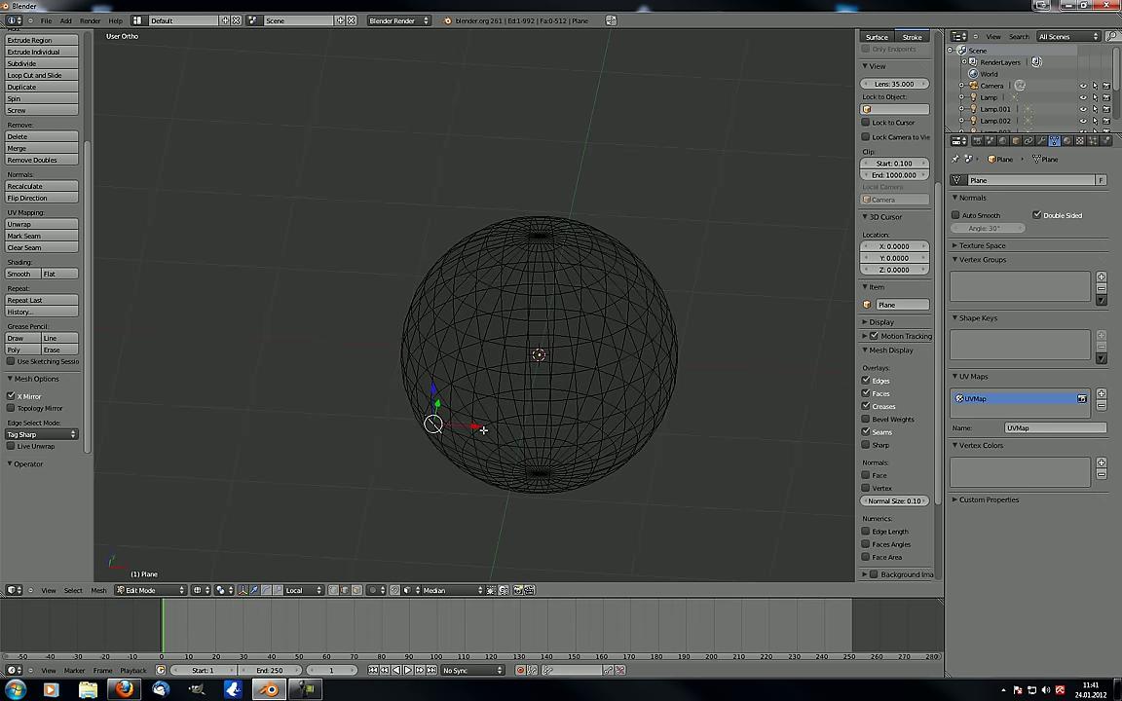
middle_drag(499, 417, 511, 411)
right_drag(639, 409, 716, 442)
right_click(716, 442)
right_drag(641, 316, 711, 339)
right_click(711, 339)
middle_drag(602, 364, 543, 369)
right_drag(622, 363, 666, 394)
right_click(667, 398)
middle_drag(521, 400, 409, 423)
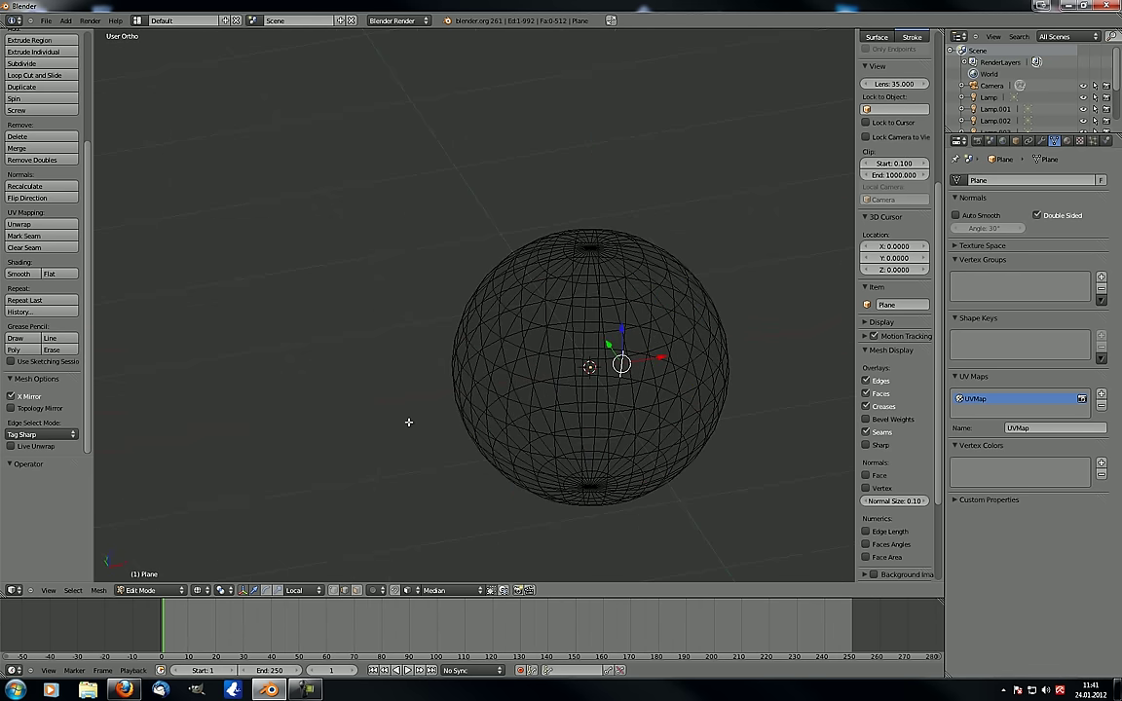
Turn on Topology Mirror for the sphere, and then switch off both mesh mirror options
click(12, 410)
middle_drag(303, 388, 387, 365)
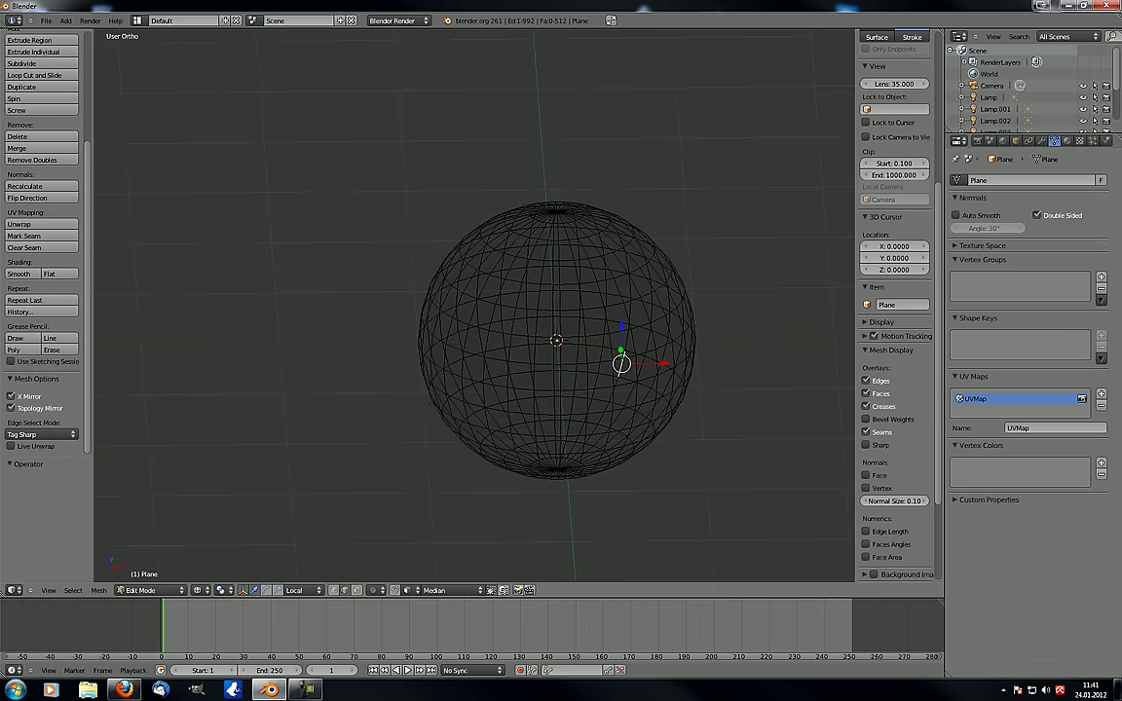
click(12, 396)
middle_drag(446, 338, 511, 273)
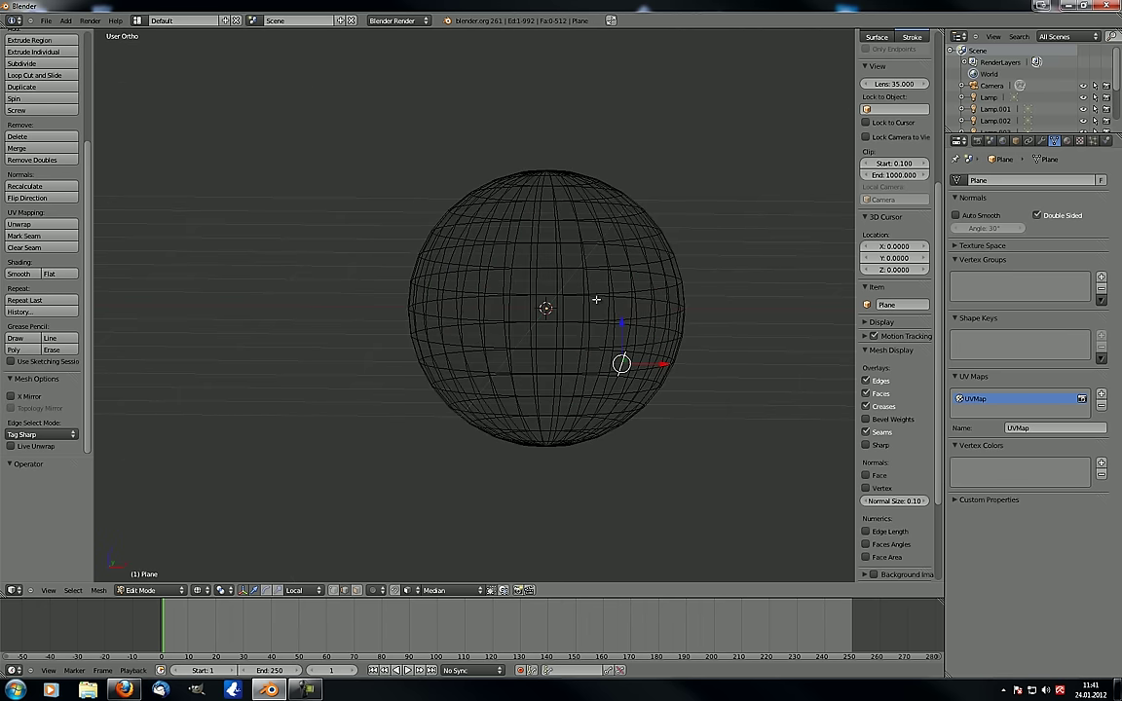
Circle-select the edges on the sphere's positive X side, pull them outward along X into a bulge, and deselect everything
key(a)
key(c)
scroll(681, 298, down, 4)
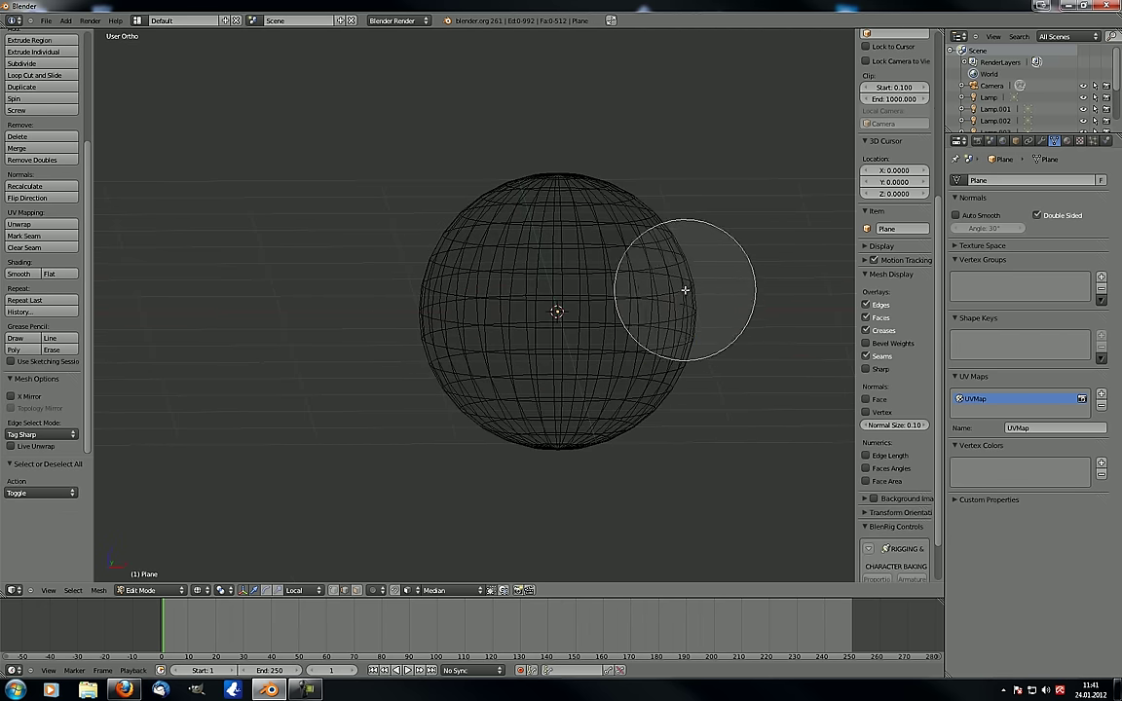
drag(681, 283, 681, 310)
right_click(681, 310)
middle_drag(695, 300, 670, 325)
drag(693, 301, 762, 304)
scroll(587, 371, down, 2)
middle_drag(587, 361, 580, 290)
key(a)
middle_drag(552, 359, 564, 346)
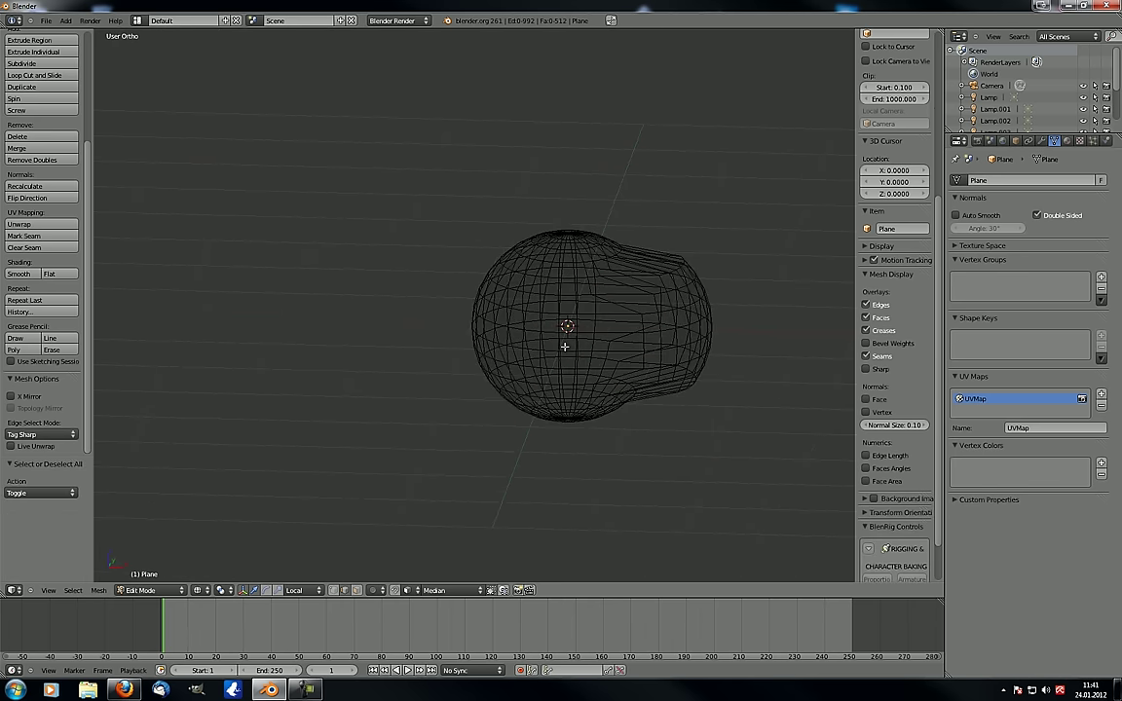
middle_drag(481, 303, 511, 316)
middle_drag(618, 303, 645, 299)
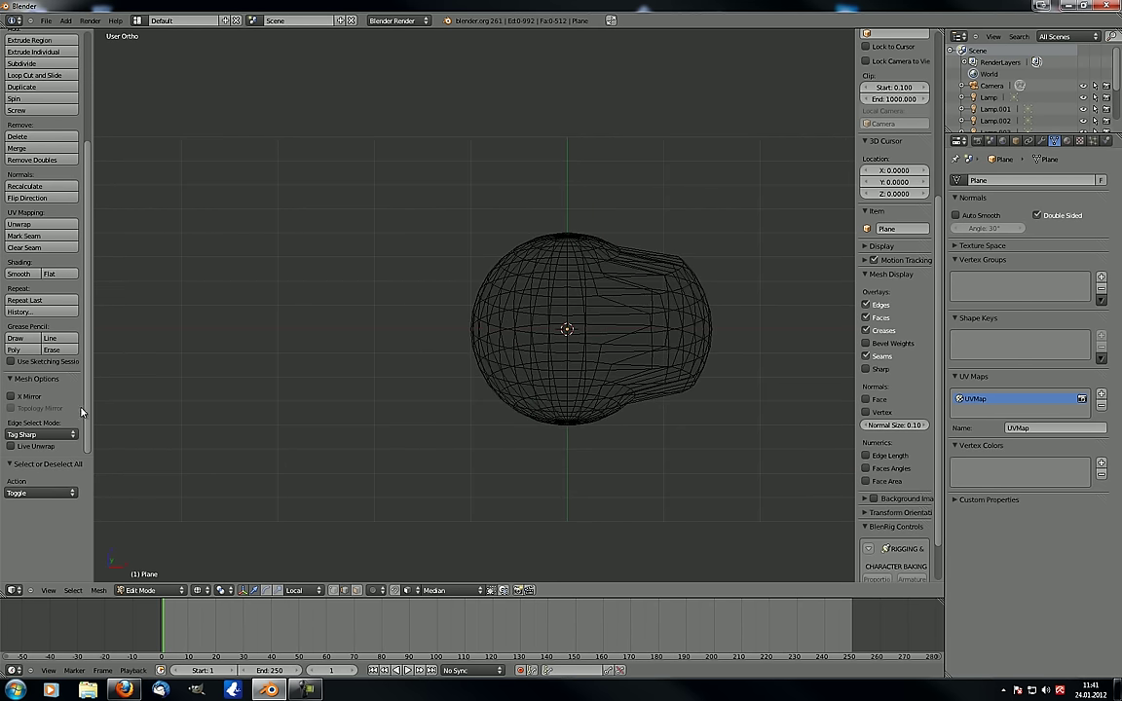
Enable X Mirror and Topology Mirror and try moving an edge on the undeformed side of the sphere
click(12, 397)
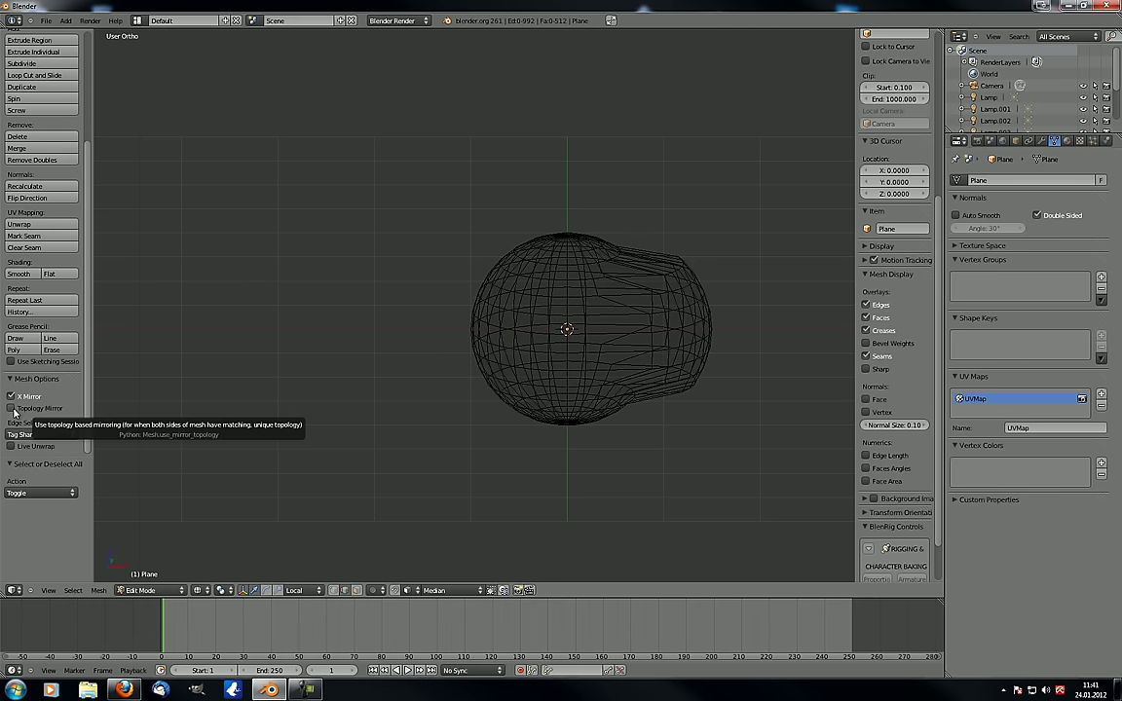
click(11, 408)
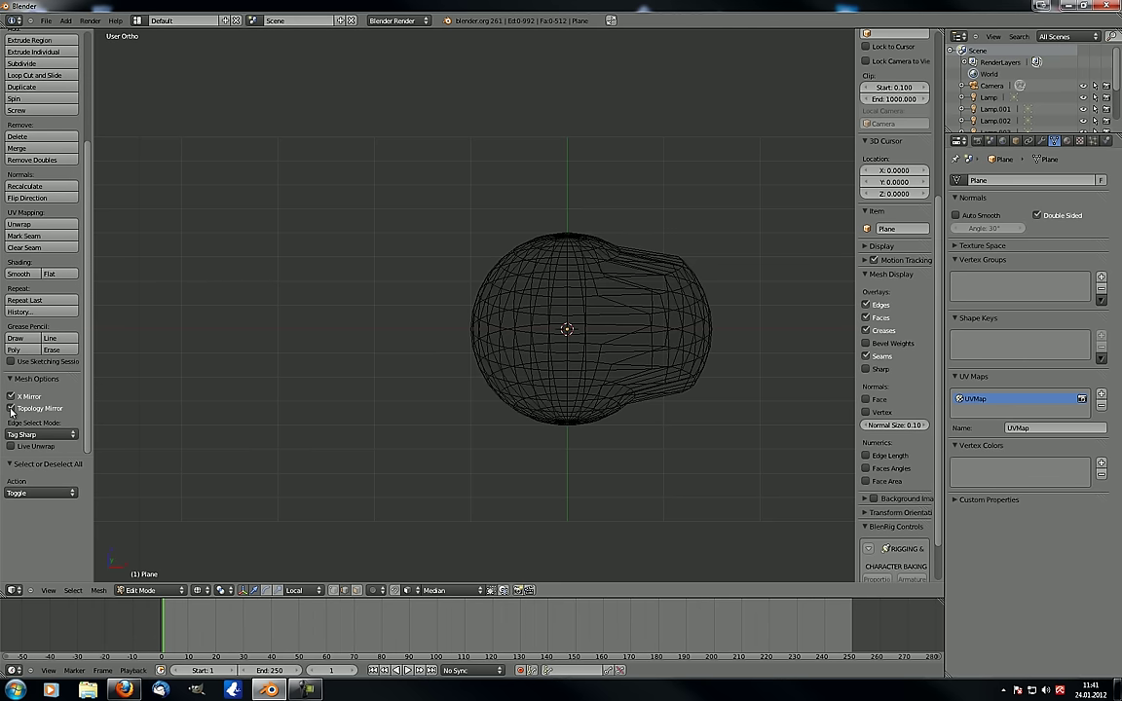
key(g)
right_click(463, 354)
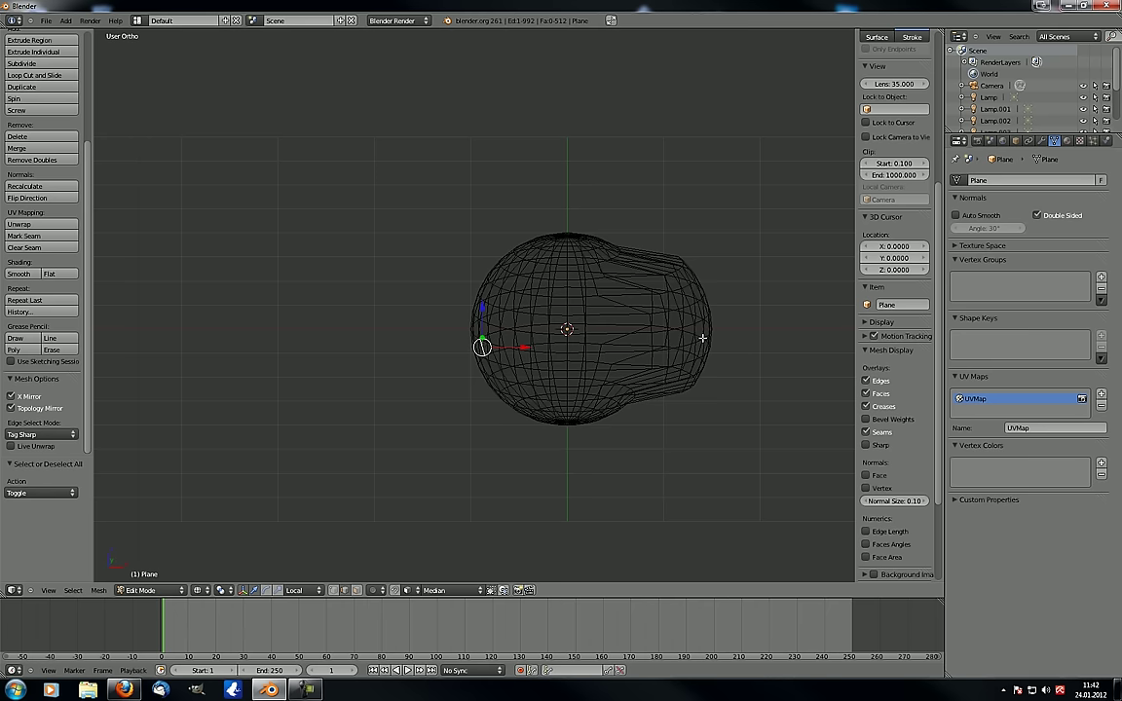
middle_drag(660, 354, 634, 364)
scroll(633, 364, up, 1)
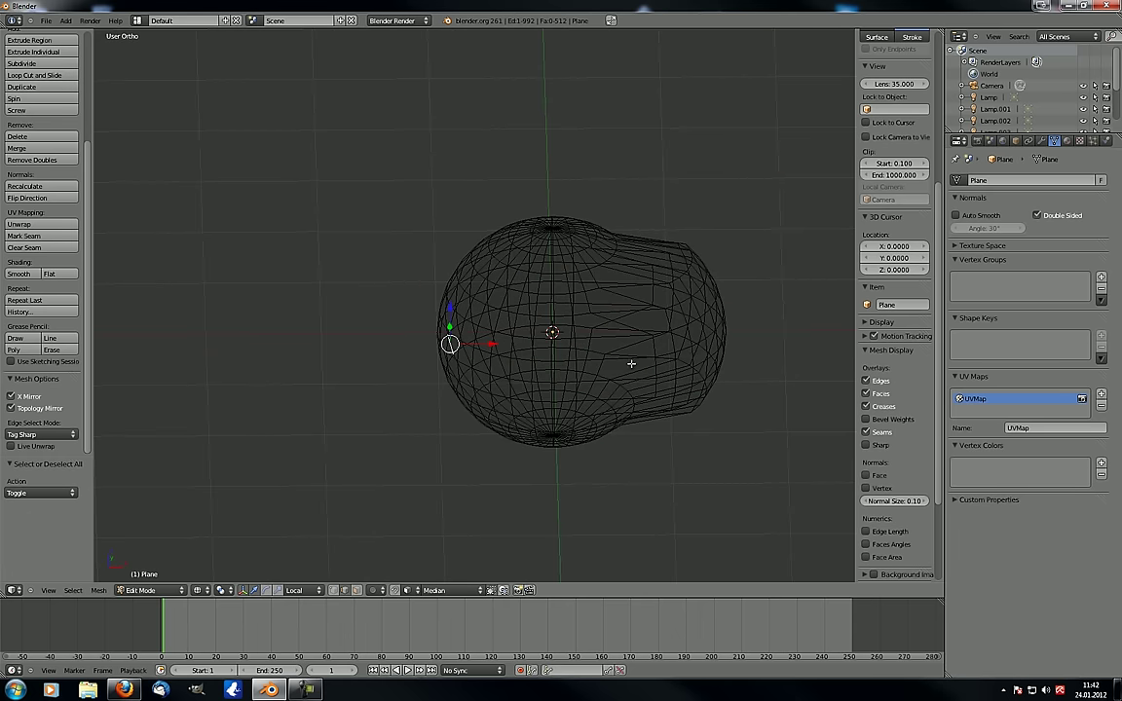
Try moving single edges on the bulge and around the rest of the sphere with Topology Mirror active, cancelling each move
right_click(703, 320)
key(g)
right_click(731, 277)
right_click(490, 259)
key(g)
right_click(473, 221)
middle_drag(497, 234, 456, 358)
right_click(584, 380)
key(g)
right_click(723, 349)
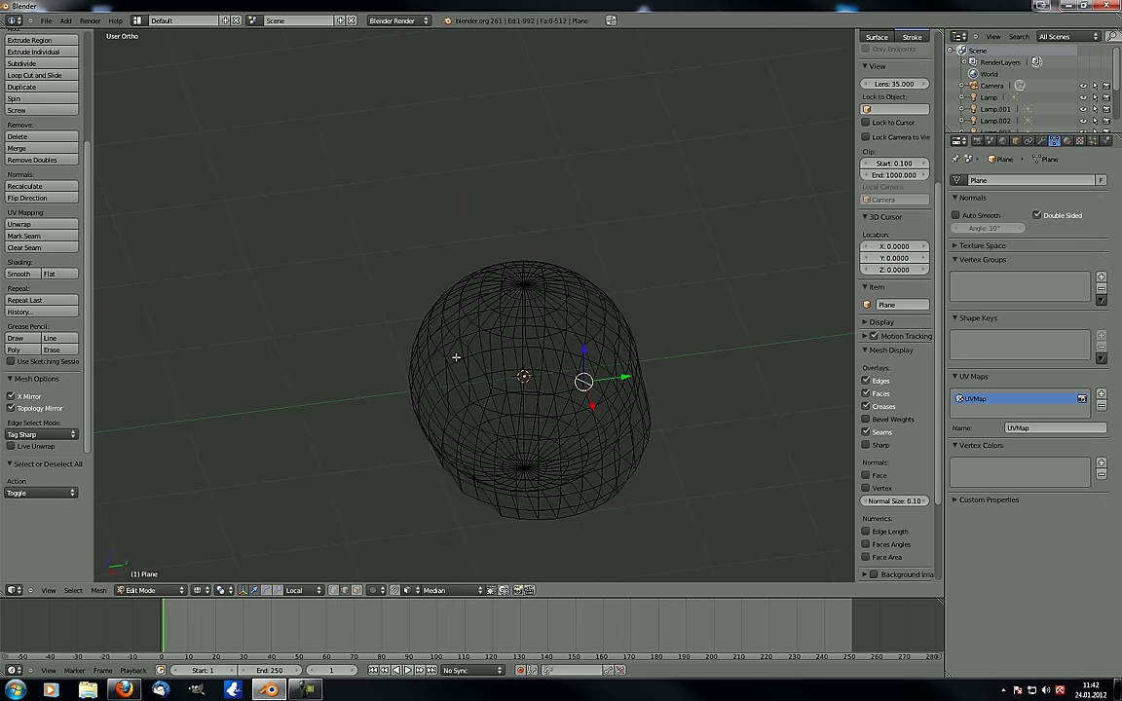
right_drag(425, 343, 321, 363)
key(Escape)
middle_drag(381, 405, 426, 378)
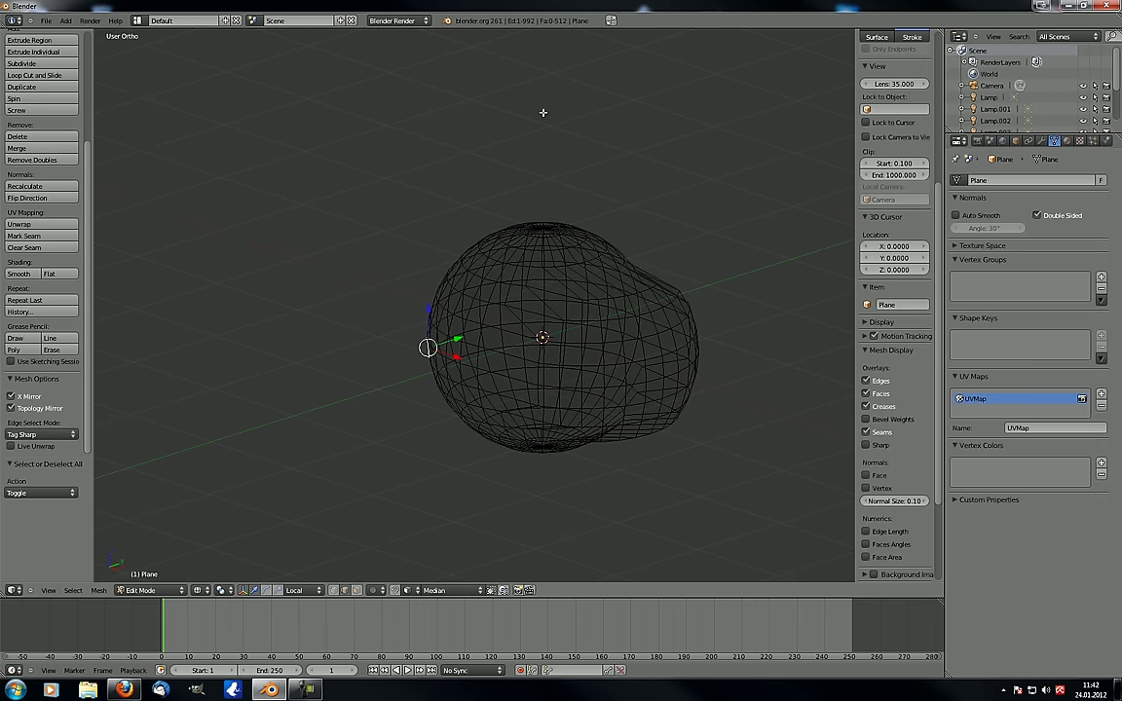
middle_drag(400, 368, 131, 409)
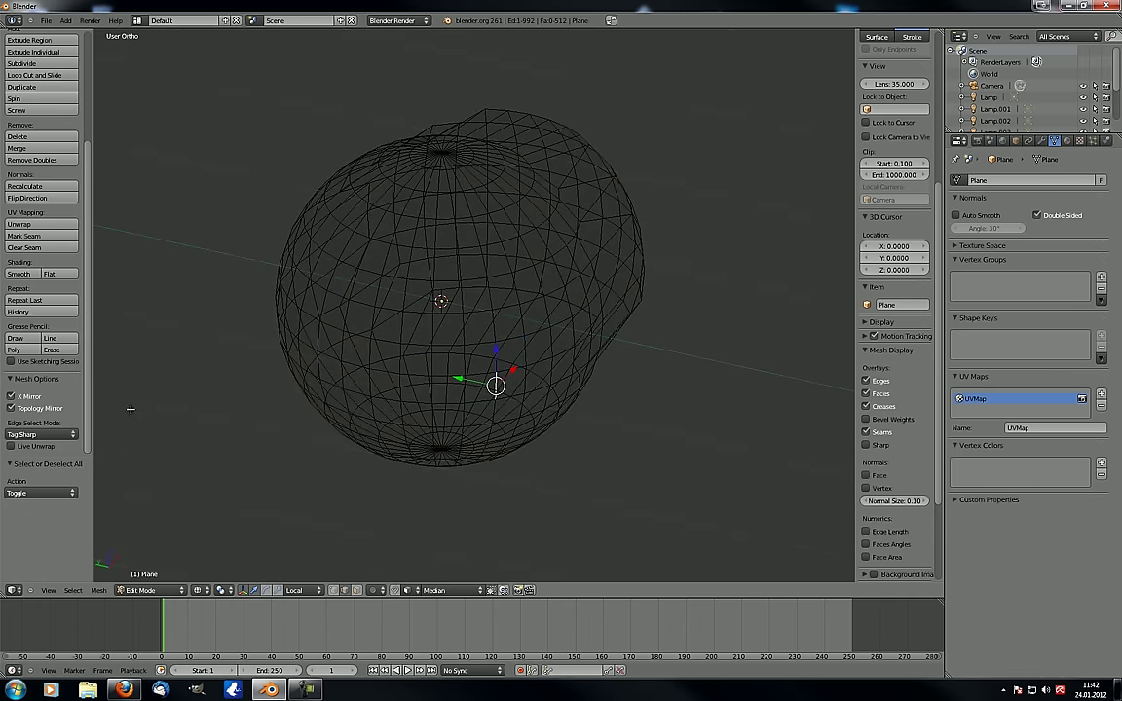
Turn off the Topology Mirror and X Mirror options again
click(14, 408)
click(14, 397)
middle_drag(482, 425, 462, 382)
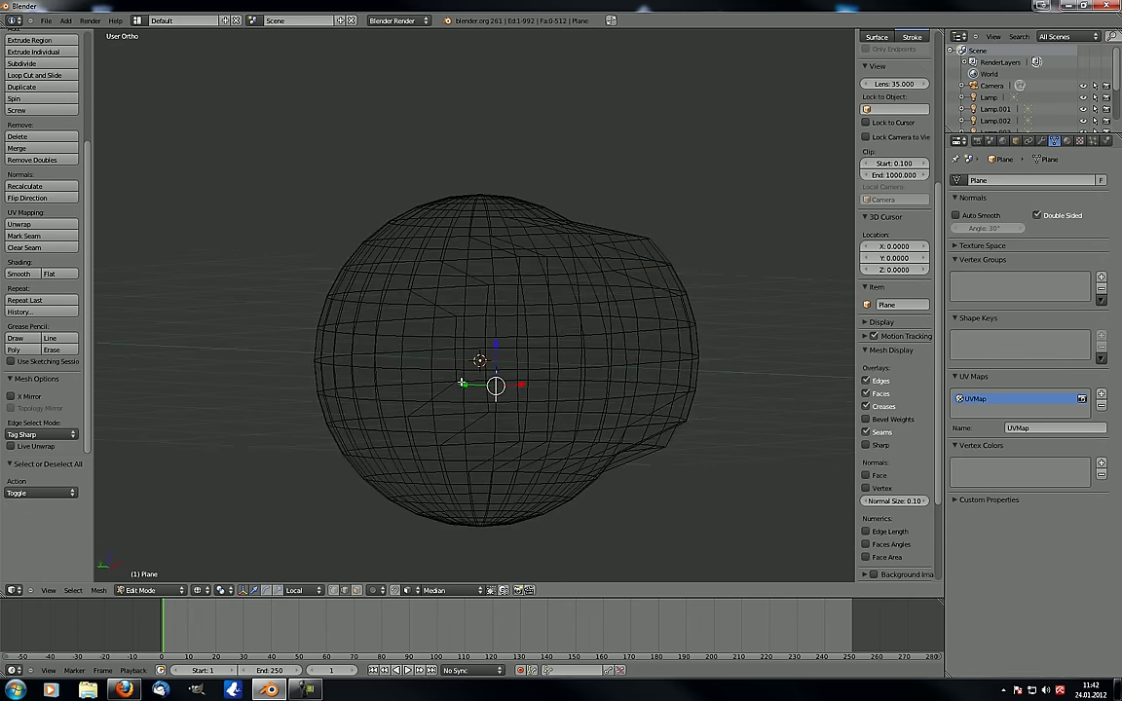
Set the viewport shading to Solid and limit selection to visible geometry
click(196, 590)
click(195, 501)
middle_drag(383, 362, 442, 356)
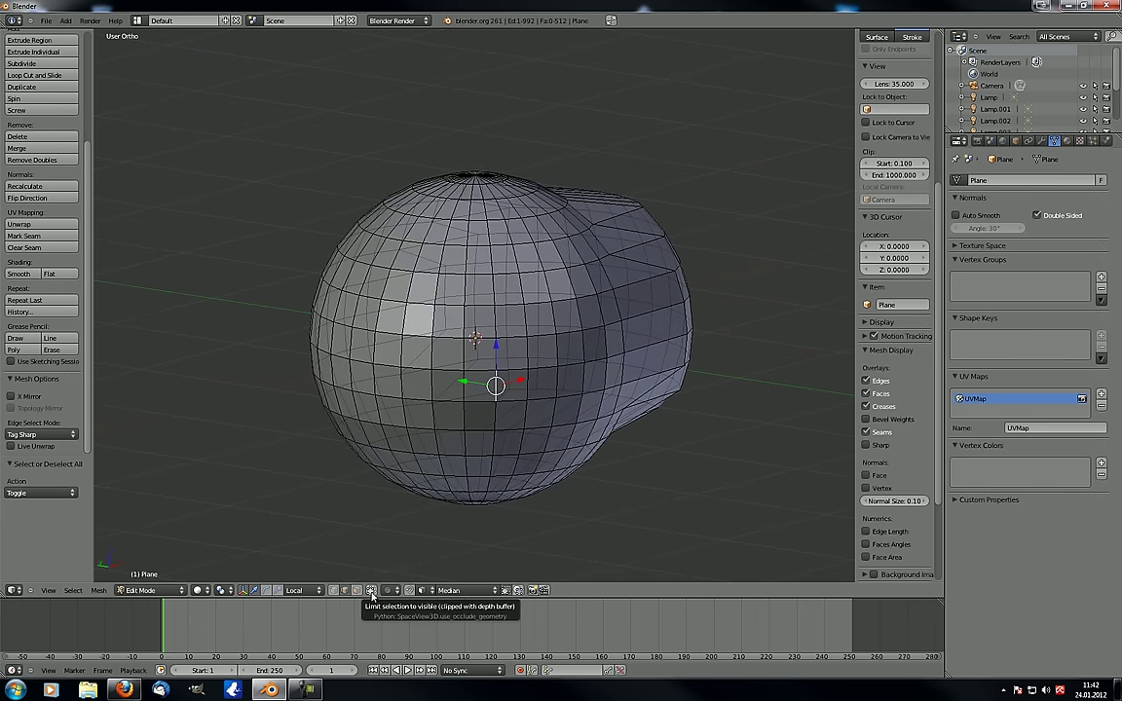
click(371, 592)
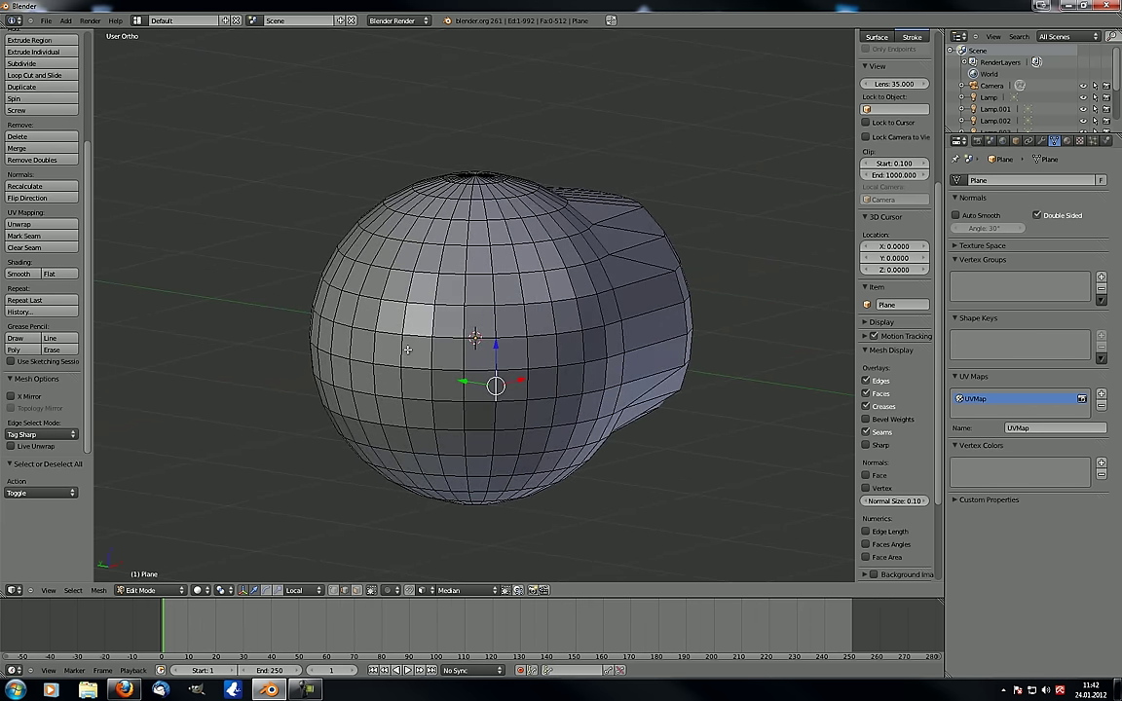
middle_drag(405, 351, 411, 343)
middle_drag(479, 405, 472, 397)
scroll(472, 397, up, 2)
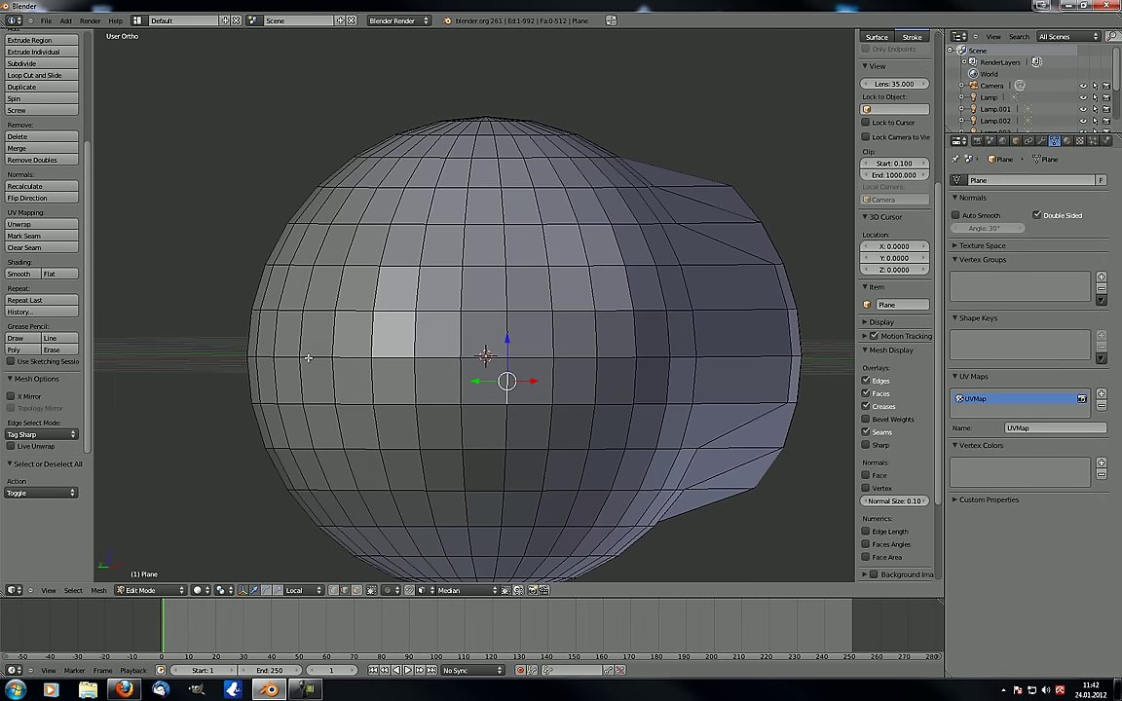
Set the edge select mode to Tag Seam and tag a shortest-path seam from the round side onto the bulge's upper edge
middle_drag(358, 315, 237, 379)
click(39, 435)
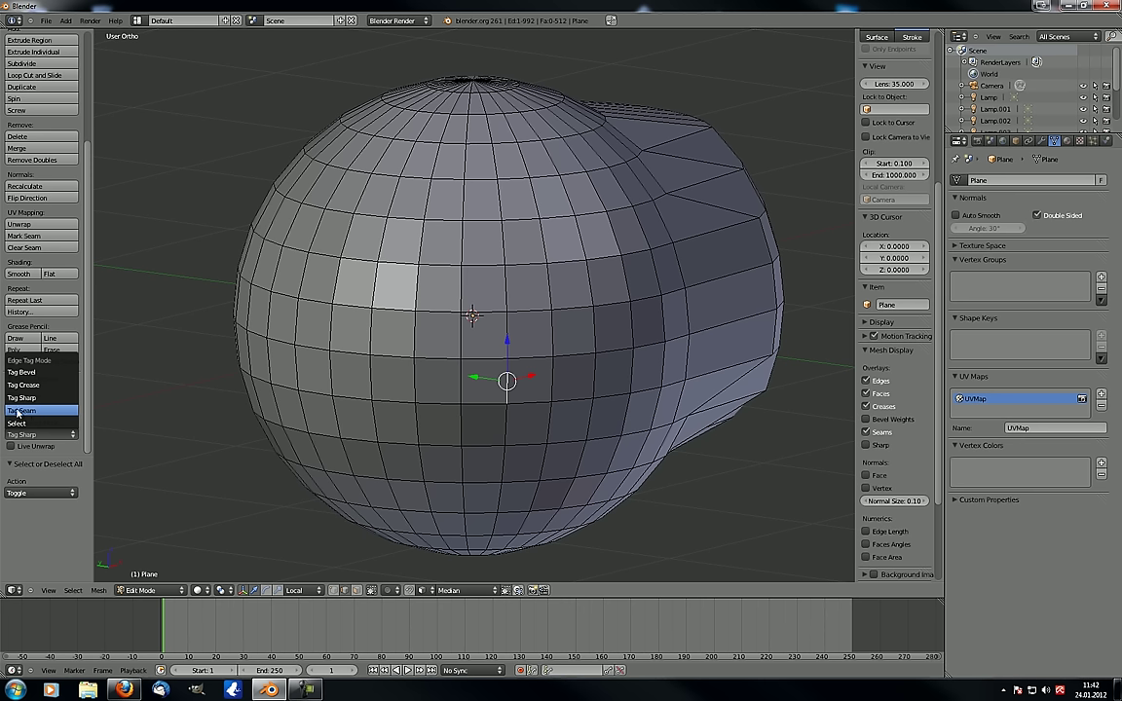
click(13, 417)
middle_drag(248, 360, 277, 359)
middle_drag(223, 243, 380, 271)
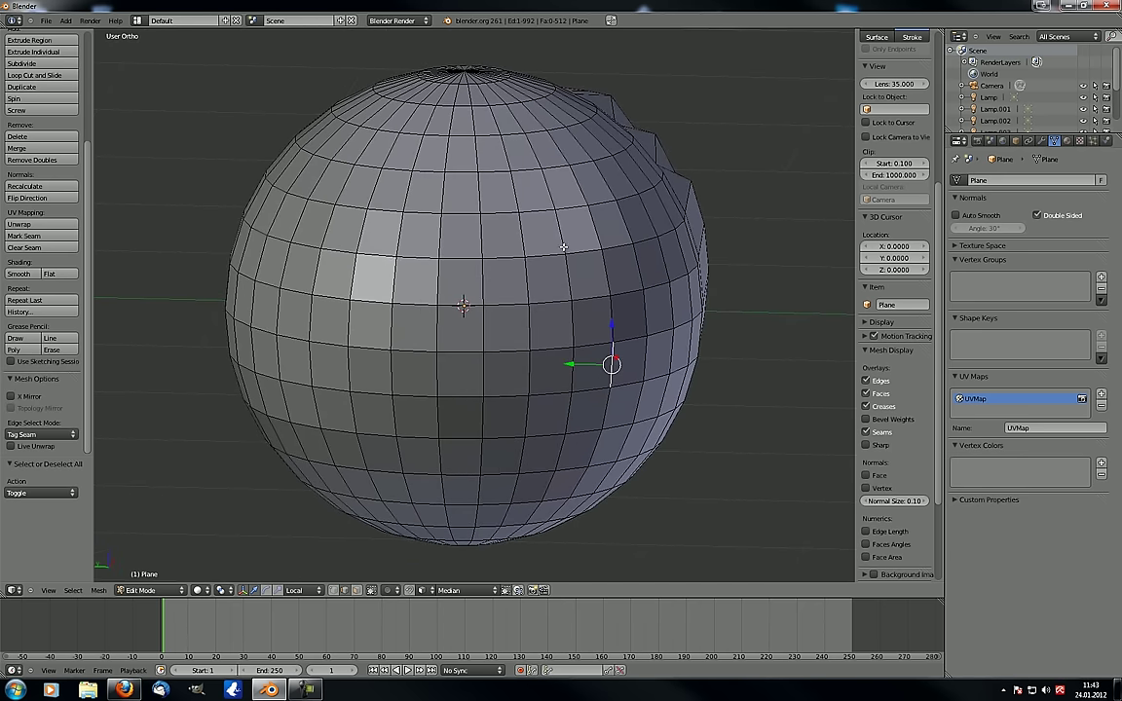
middle_drag(618, 238, 474, 266)
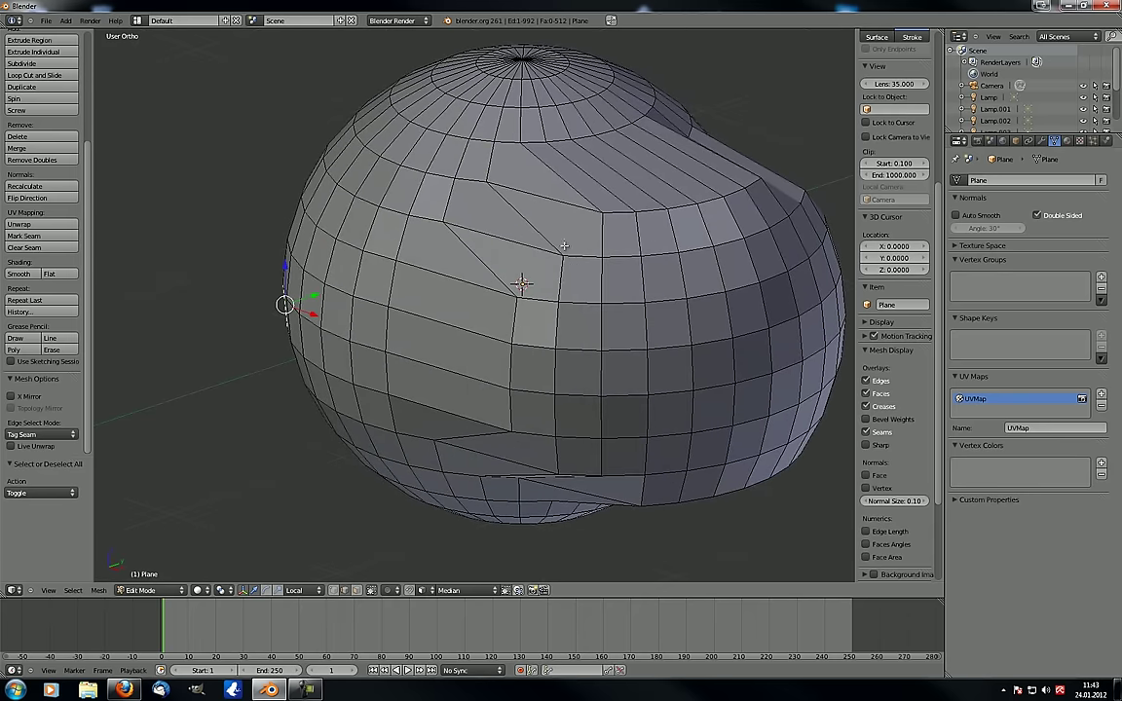
ctrl+right_click(535, 195)
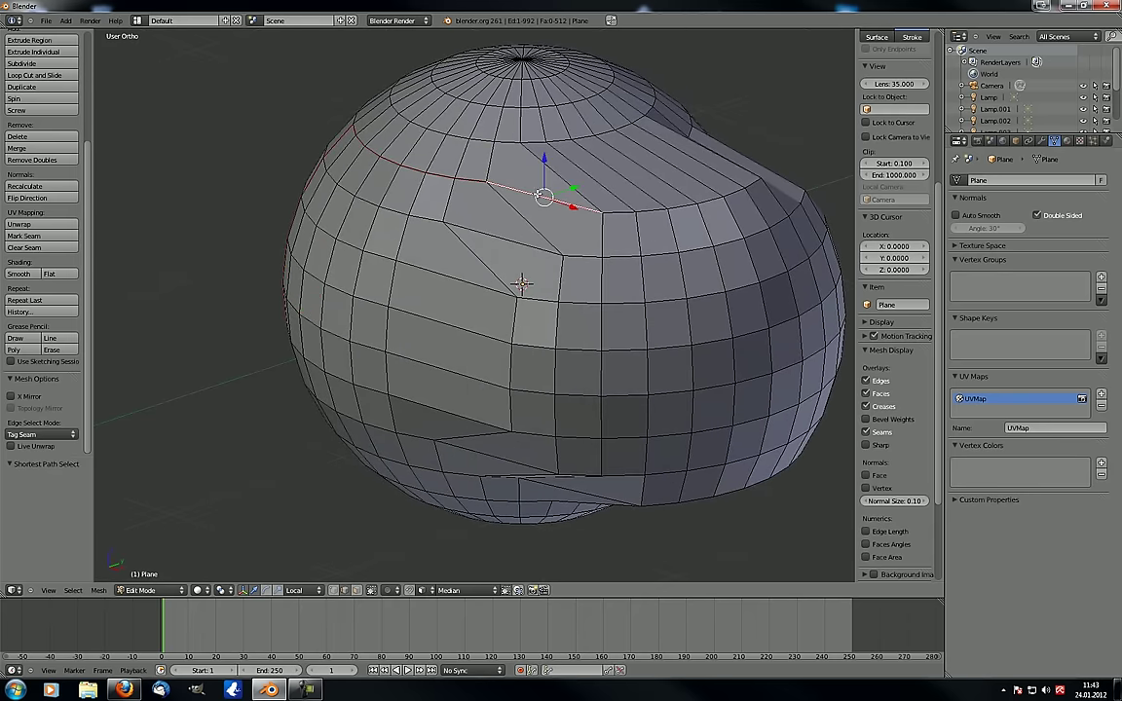
middle_drag(483, 174, 403, 331)
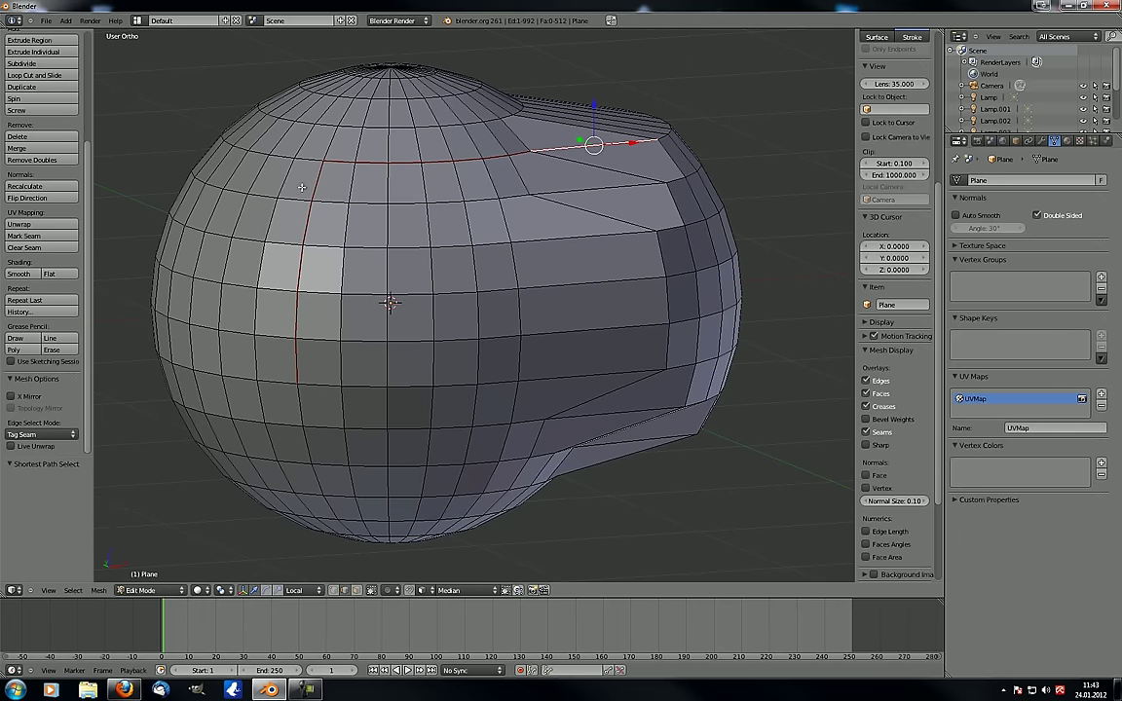
mouse_move(512, 169)
middle_down()
mouse_move(545, 164)
mouse_move(507, 180)
middle_up()
Tag connected seam paths down the bulge, back across its lower part, and up over the round side of the sphere
right_click(661, 173)
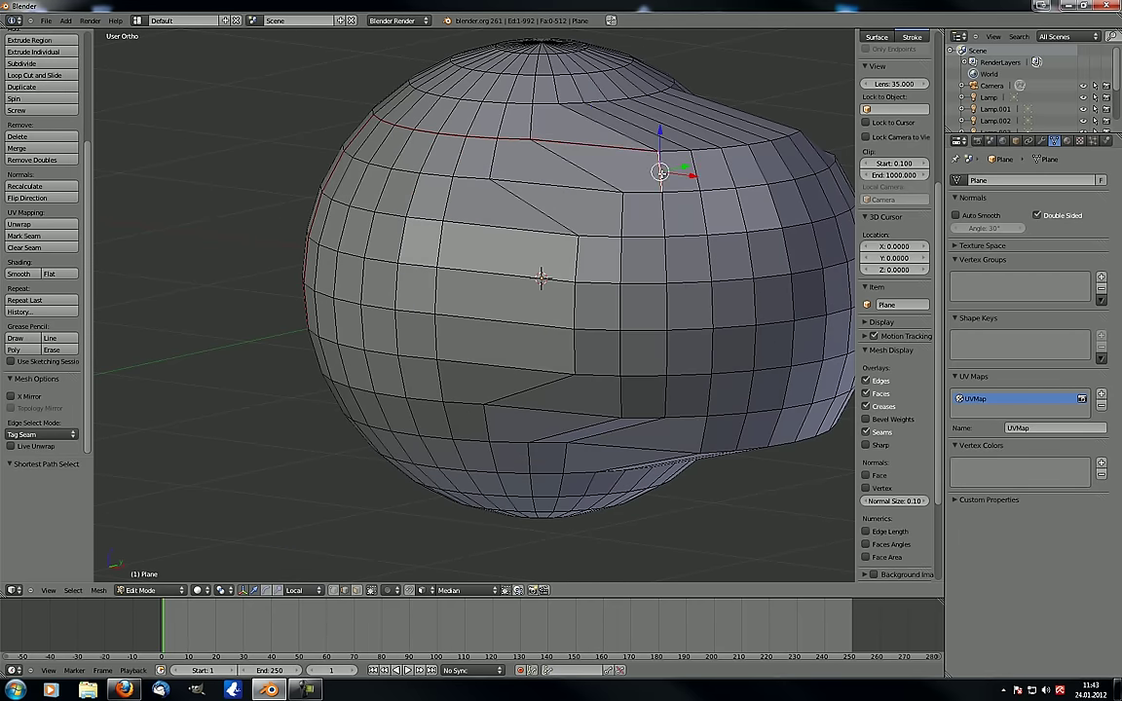
ctrl+right_click(665, 307)
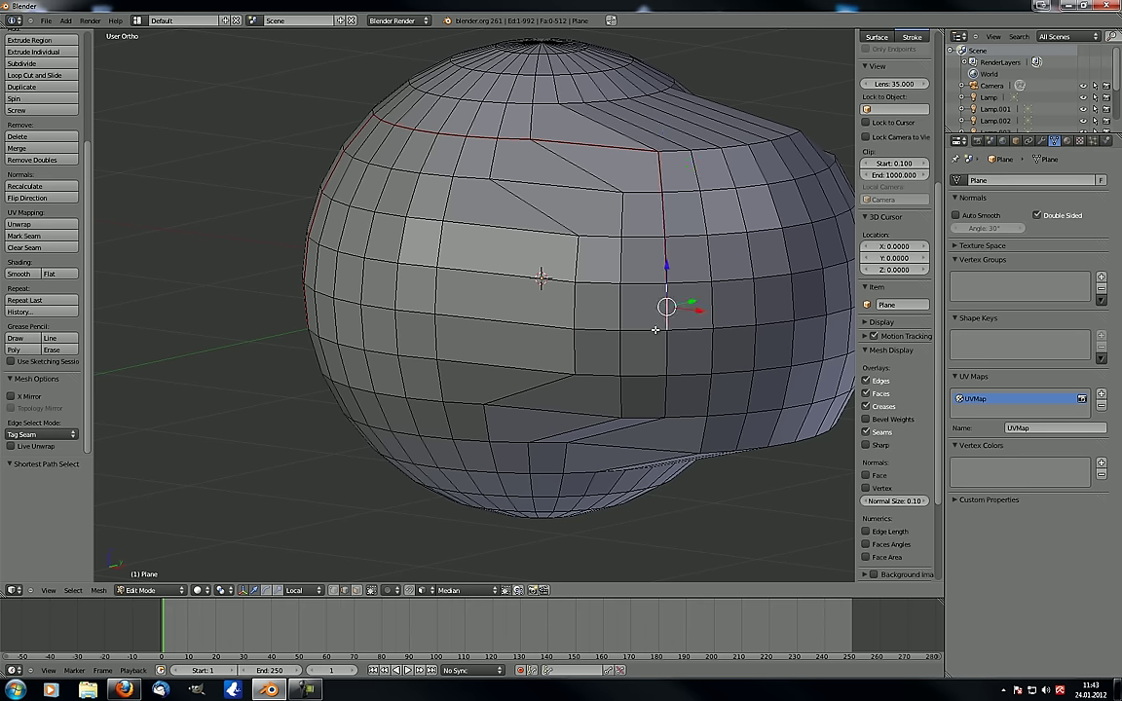
ctrl+right_click(623, 357)
ctrl+right_click(620, 397)
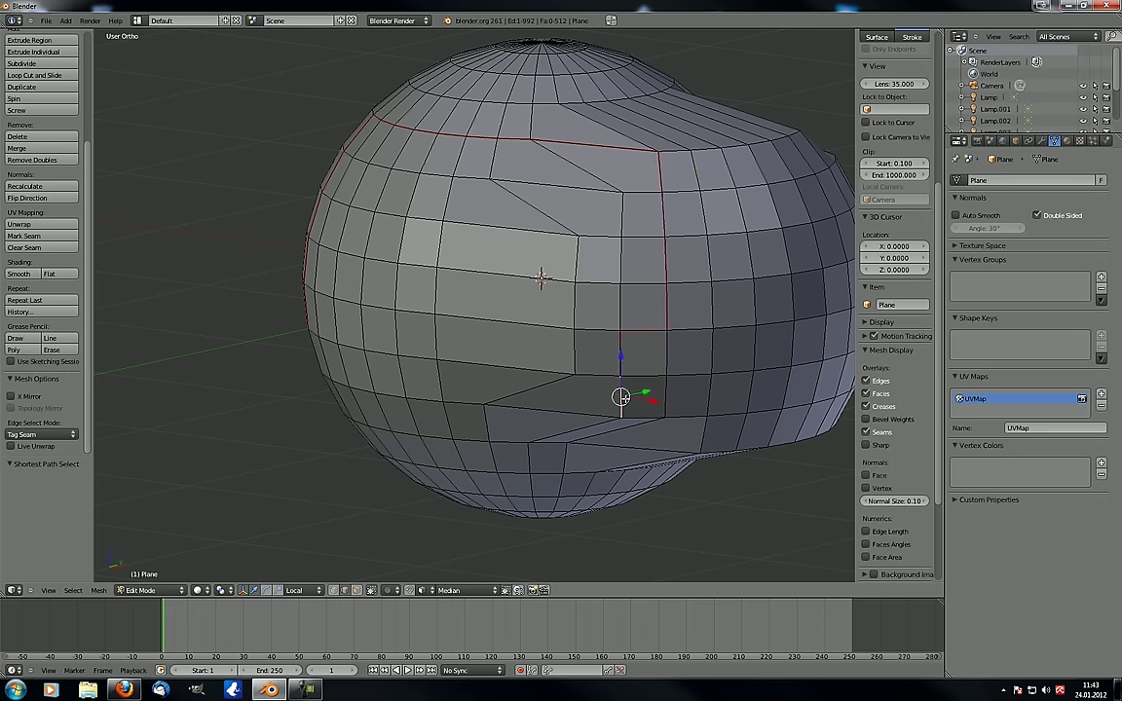
ctrl+right_click(461, 401)
middle_drag(295, 353, 351, 328)
ctrl+right_click(332, 316)
ctrl+right_click(319, 201)
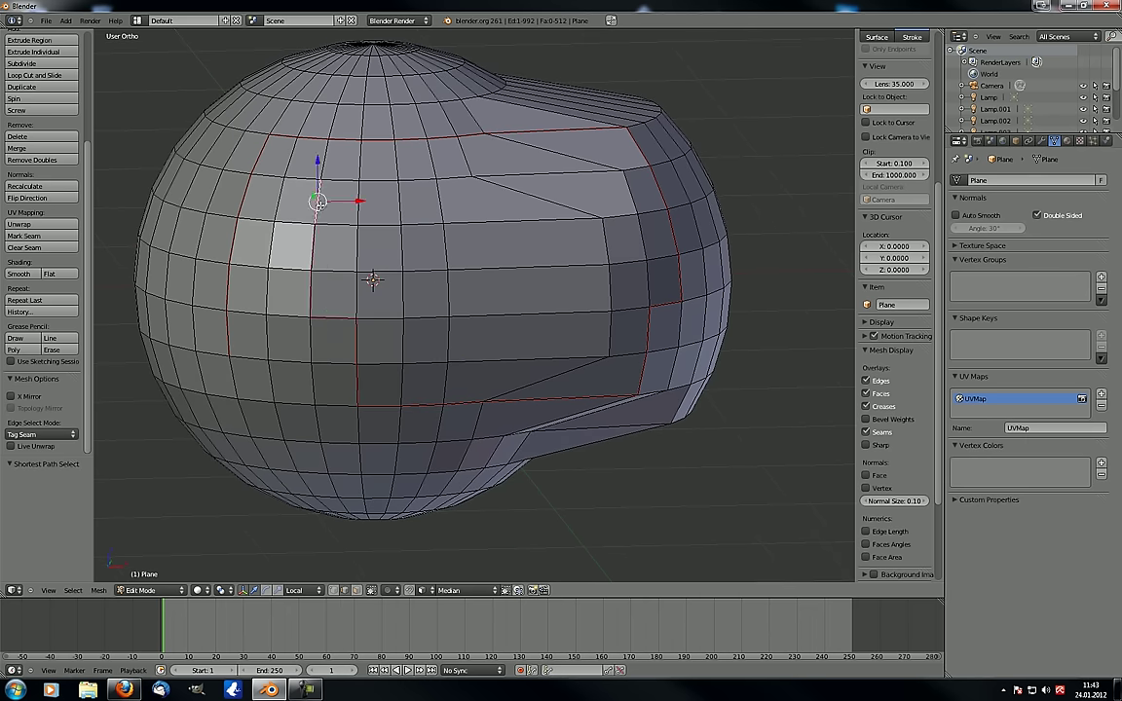
ctrl+right_click(440, 204)
Tag further seam paths from an edge near the sphere's middle across to the bulge and back, and deselect the mesh
right_click(403, 296)
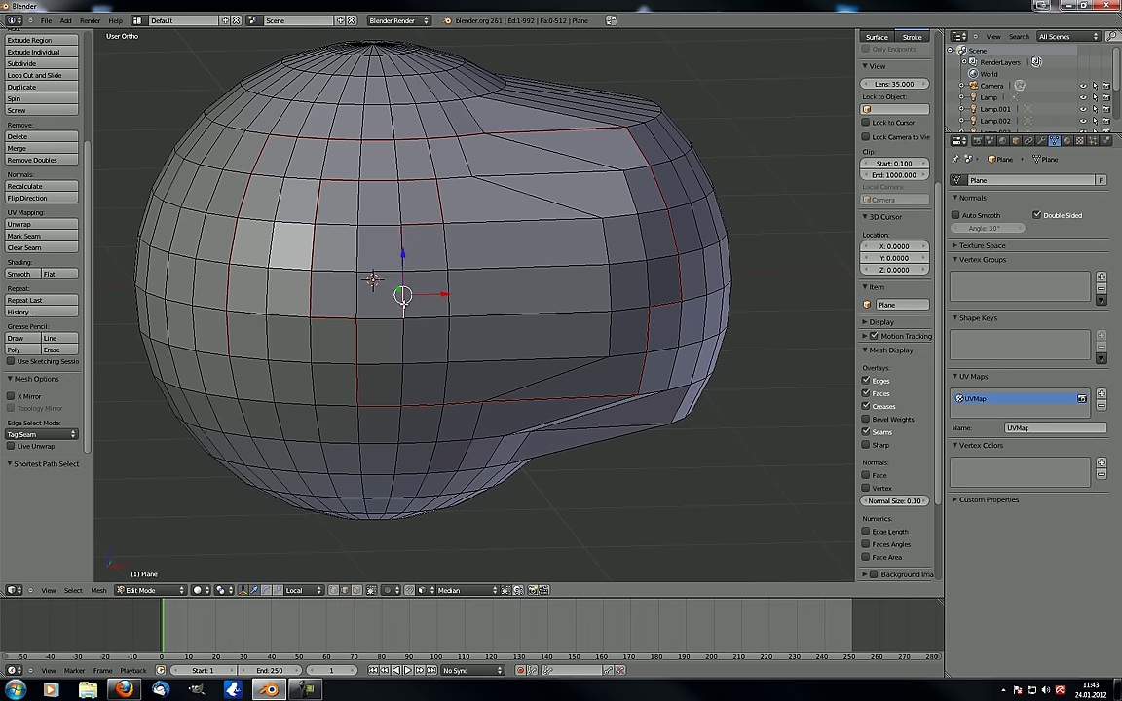
ctrl+right_click(618, 310)
ctrl+right_click(643, 274)
ctrl+right_click(638, 244)
ctrl+right_click(604, 246)
ctrl+right_click(552, 213)
middle_drag(553, 285, 375, 375)
key(a)
scroll(473, 295, down, 3)
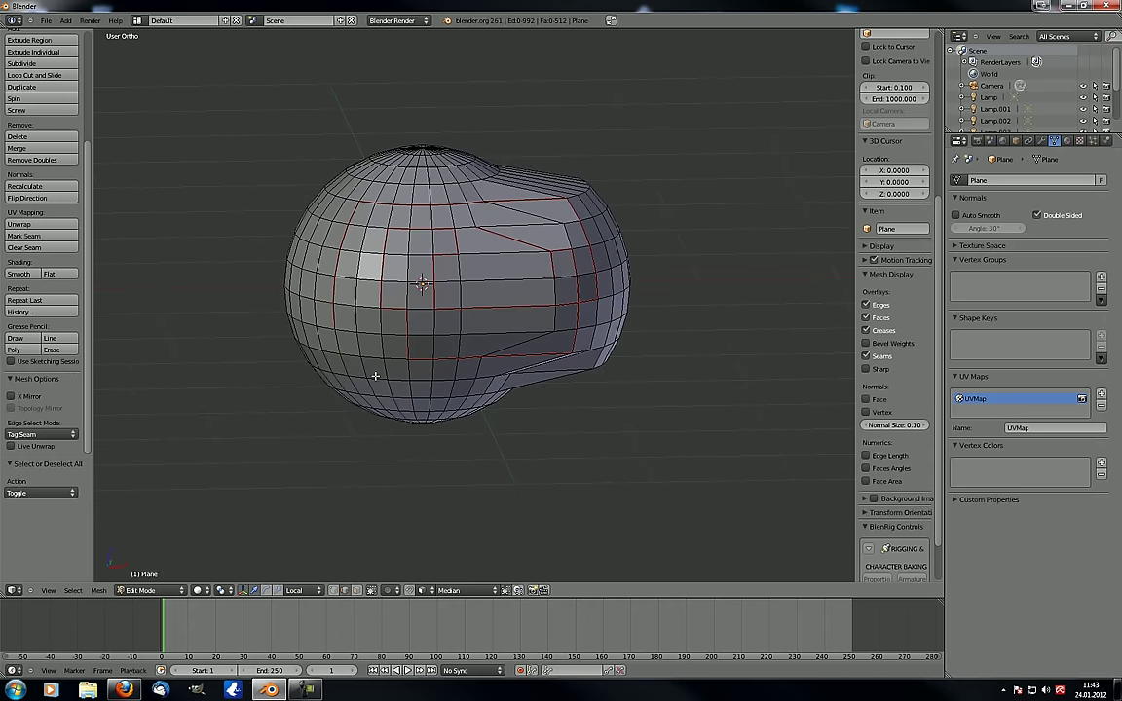
Change the edge select mode to Tag Crease
click(69, 432)
click(39, 357)
mouse_move(424, 269)
middle_down()
mouse_move(401, 288)
mouse_move(488, 293)
mouse_move(452, 296)
mouse_move(388, 265)
mouse_move(414, 272)
middle_up()
scroll(455, 298, up, 4)
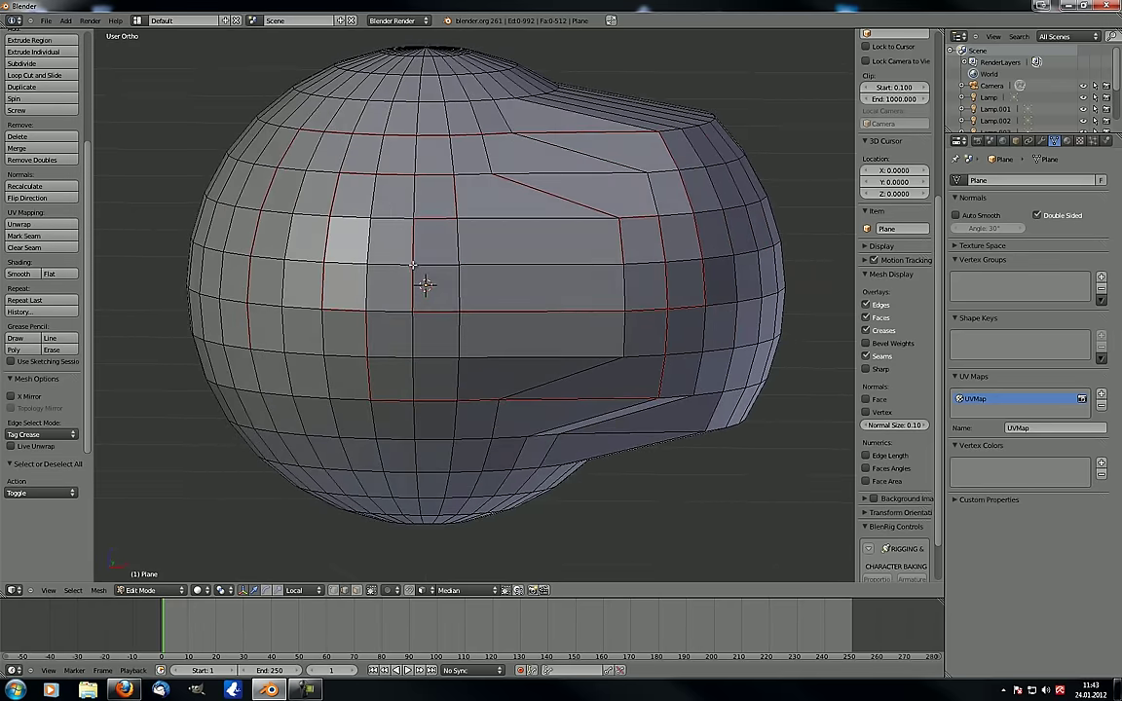
Leave Edit Mode and return the deformed sphere to Object Mode
scroll(411, 270, down, 3)
middle_drag(411, 270, 277, 292)
key(Tab)
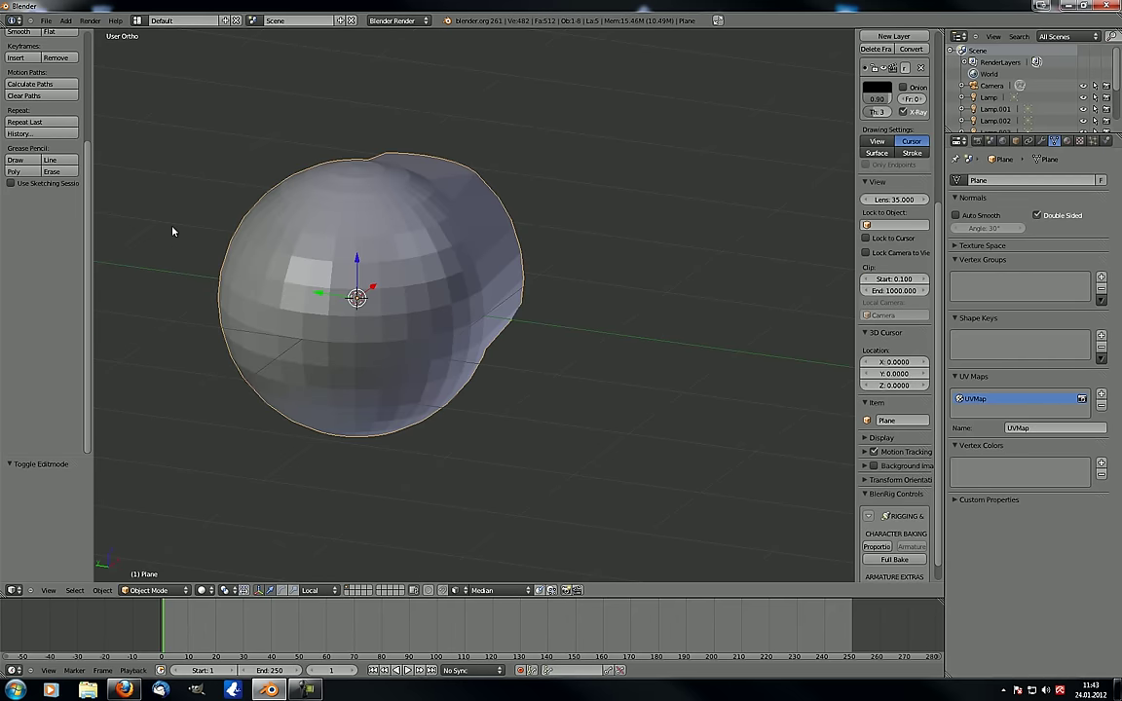
scroll(86, 186, up, 1)
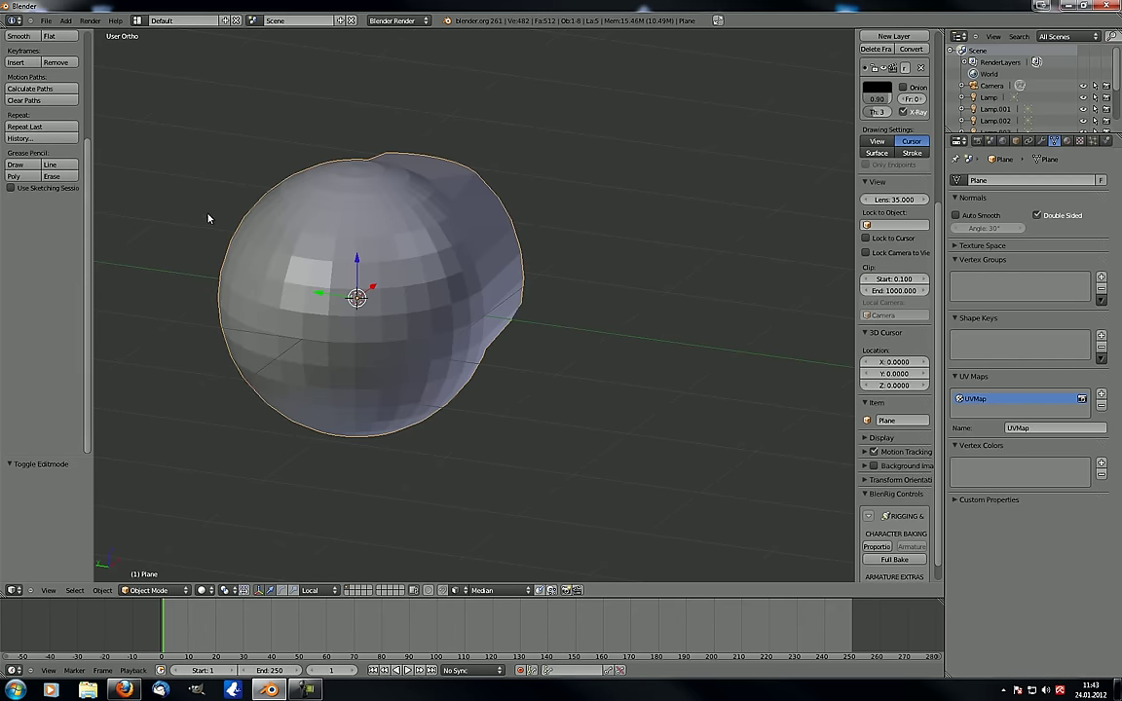
mouse_move(395, 271)
middle_down()
mouse_move(319, 264)
mouse_move(461, 283)
mouse_move(381, 260)
middle_up()
scroll(319, 264, down, 2)
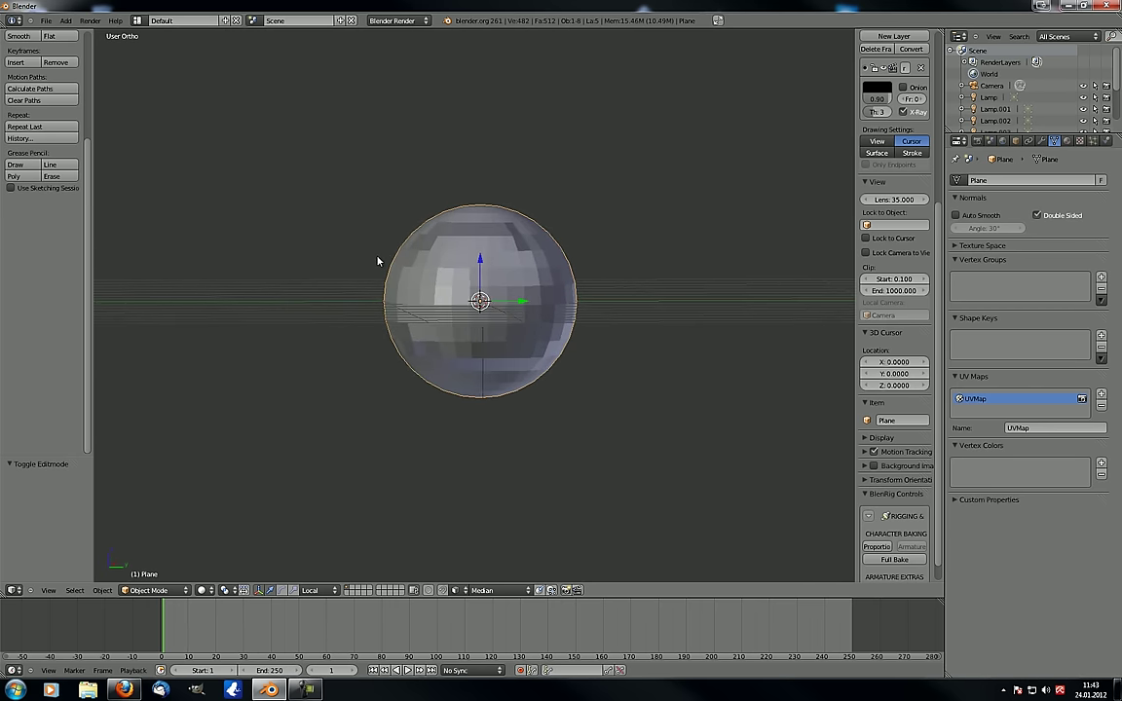
scroll(378, 260, up, 2)
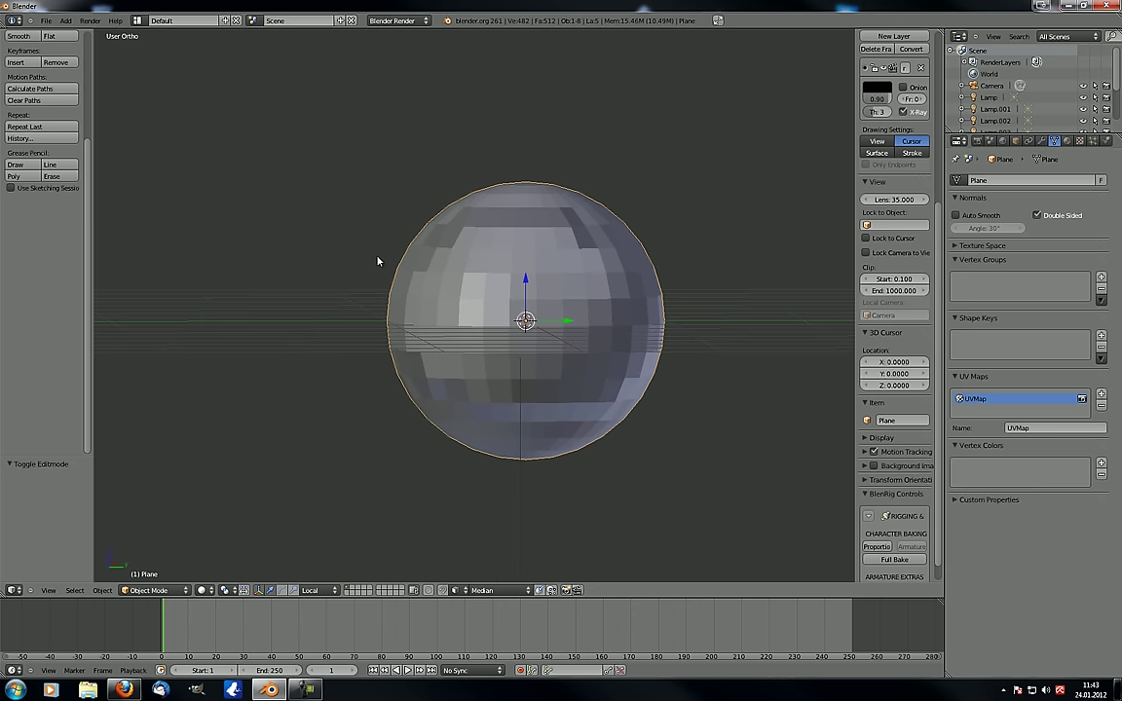
shift+middle_drag(395, 283, 319, 263)
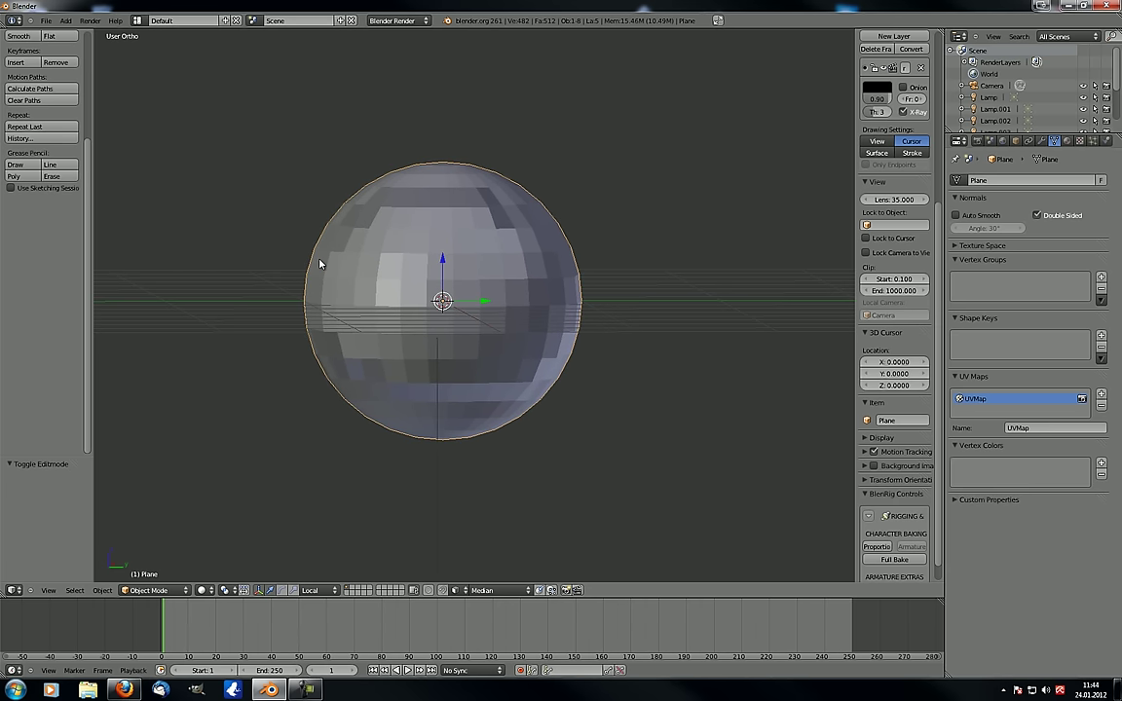
Return the deformed sphere to Edit Mode, review its Mesh Options, and close this Blender session
scroll(218, 255, up, 3)
scroll(89, 269, up, 4)
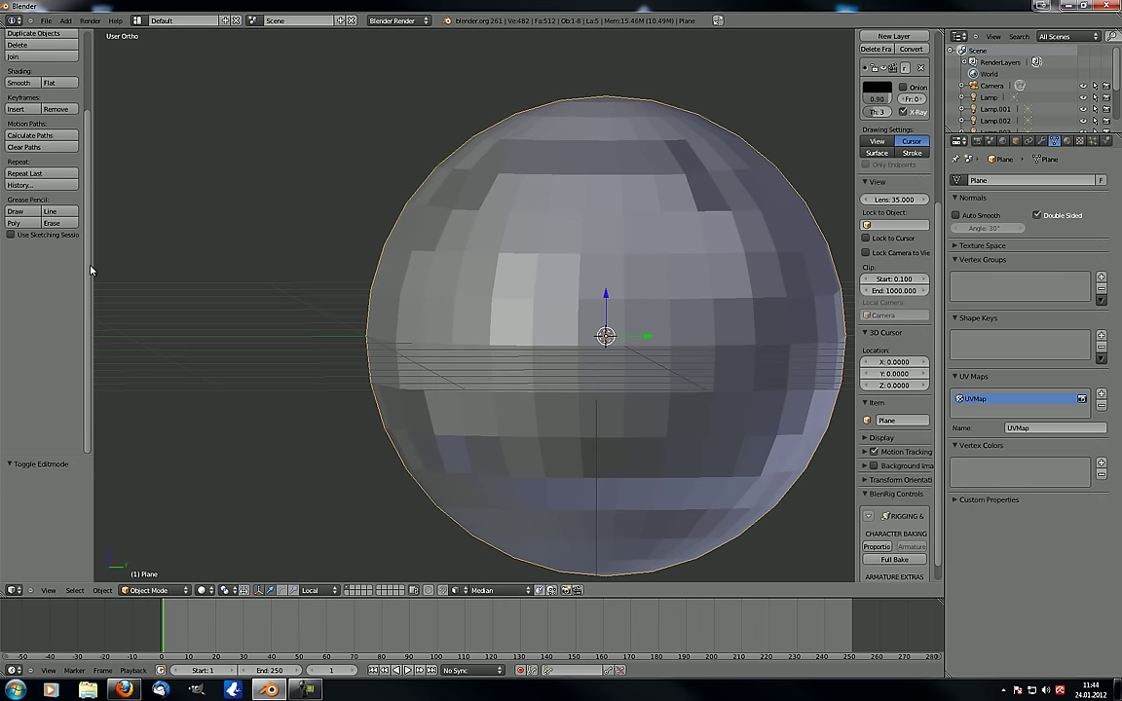
middle_drag(278, 279, 346, 286)
scroll(346, 284, down, 4)
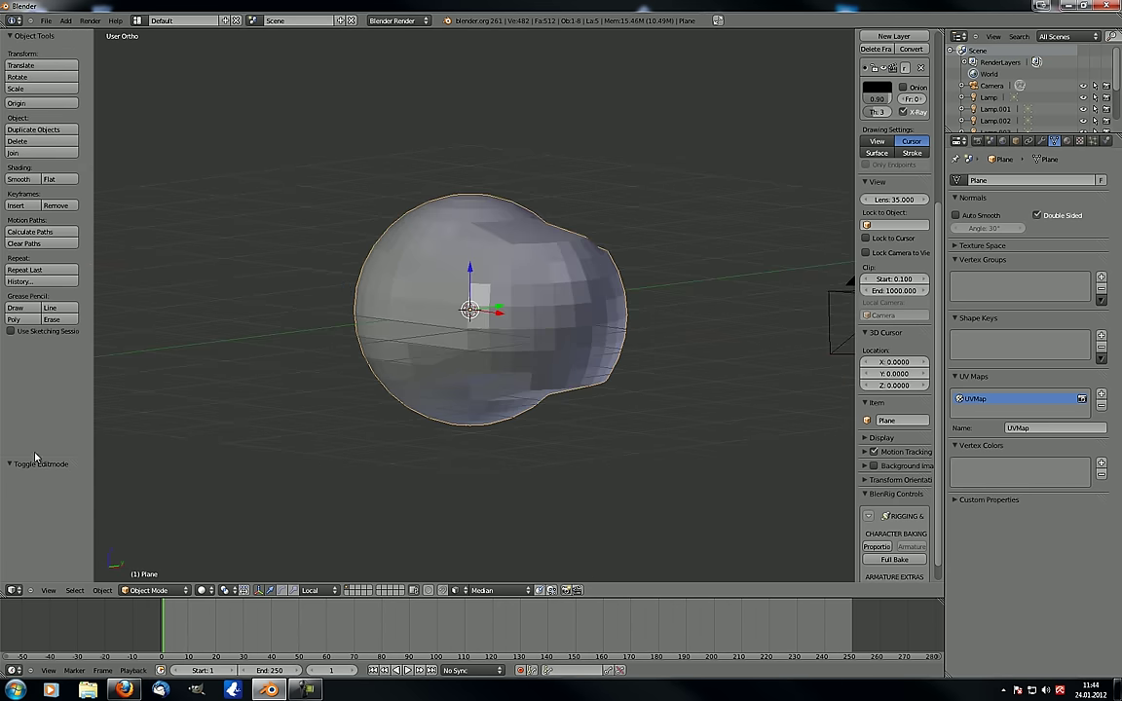
key(Tab)
scroll(50, 390, down, 5)
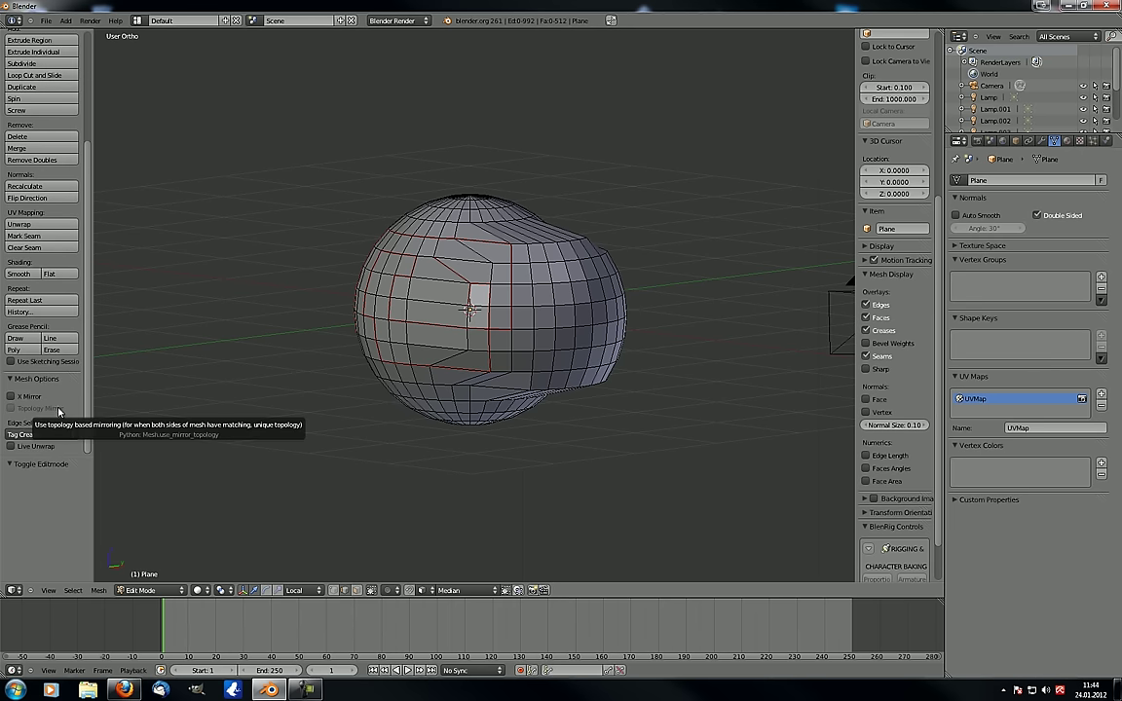
scroll(411, 294, down, 4)
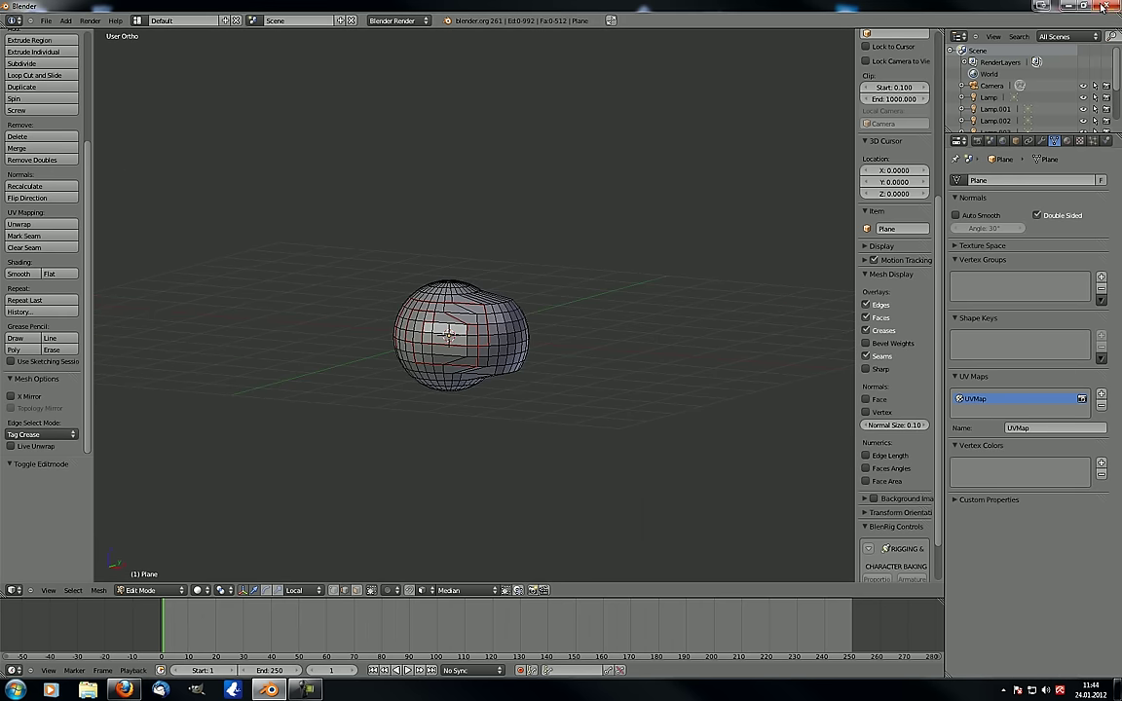
click(1108, 7)
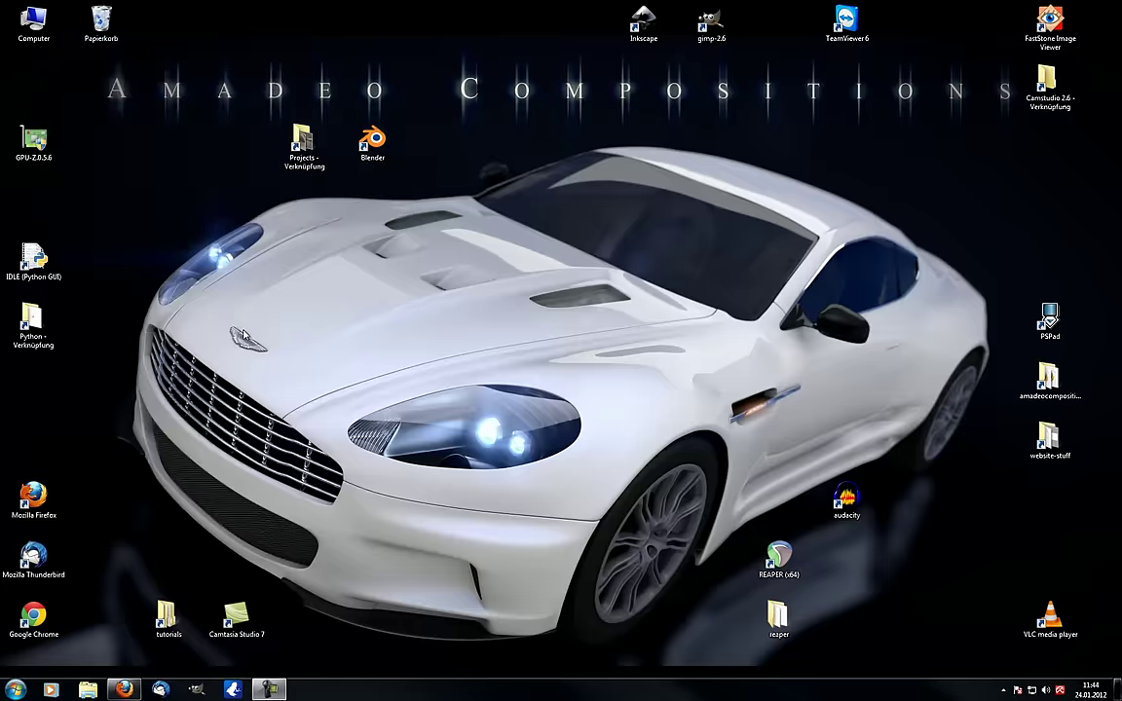
Open the tutorials folder from the desktop and browse to D:\Programme\Cat B\Blender Foundation\Projects\Character
double_click(167, 615)
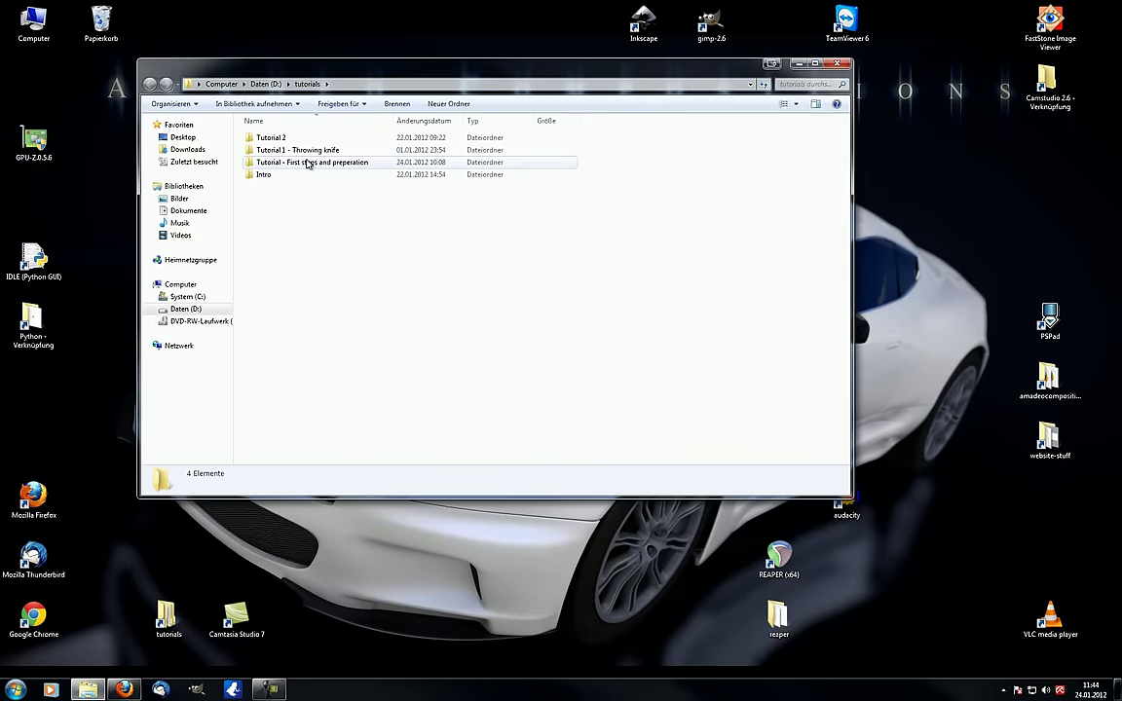
click(267, 85)
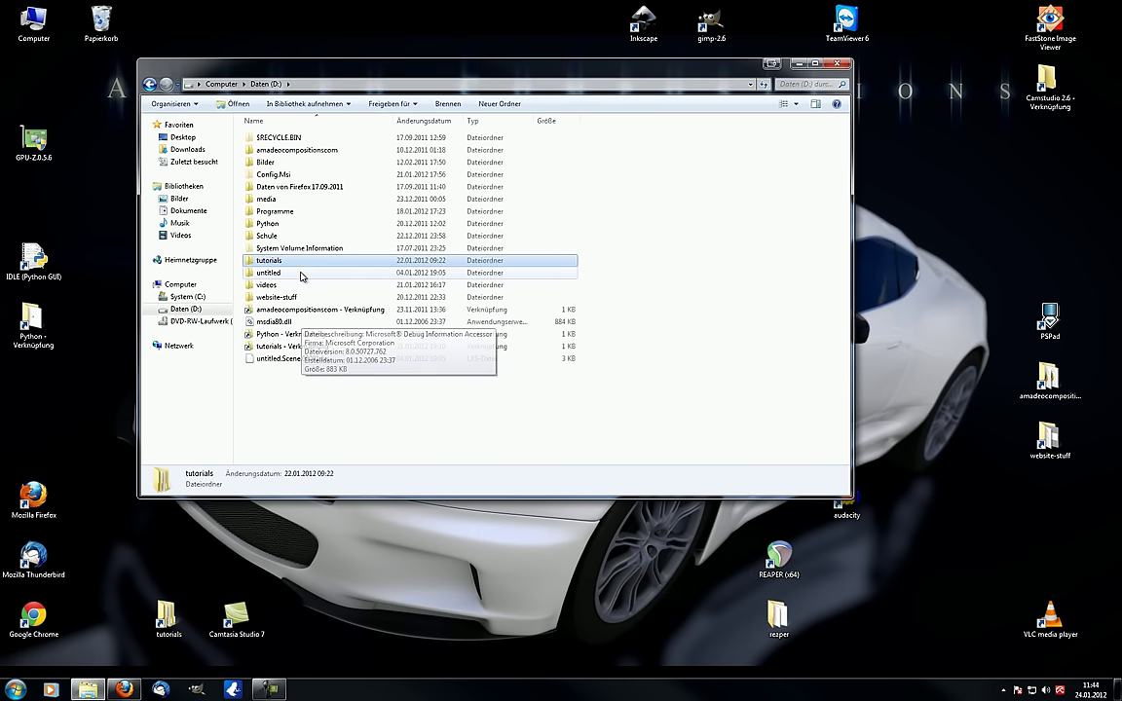
double_click(282, 212)
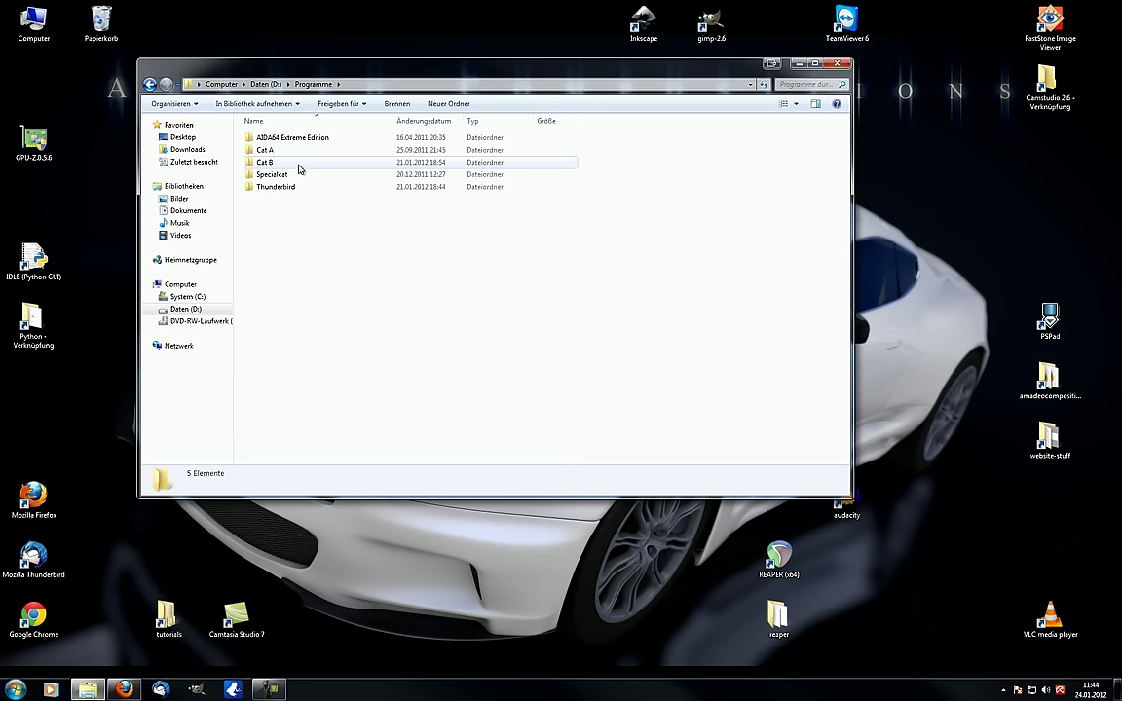
double_click(294, 168)
double_click(293, 211)
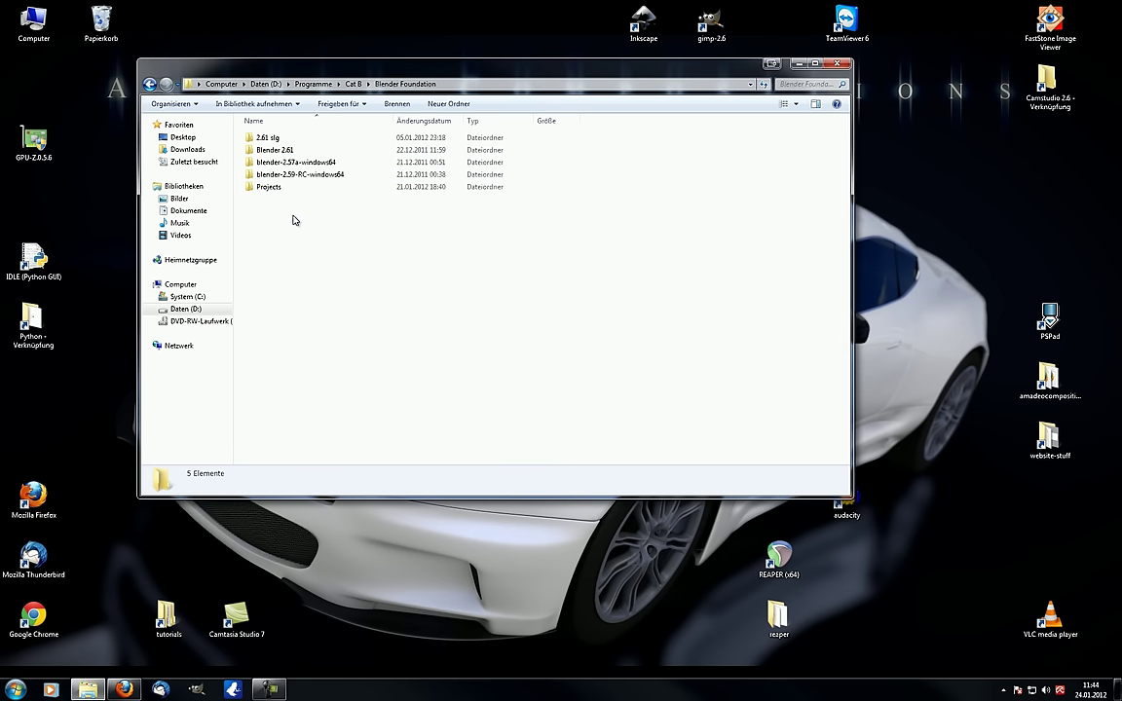
double_click(294, 190)
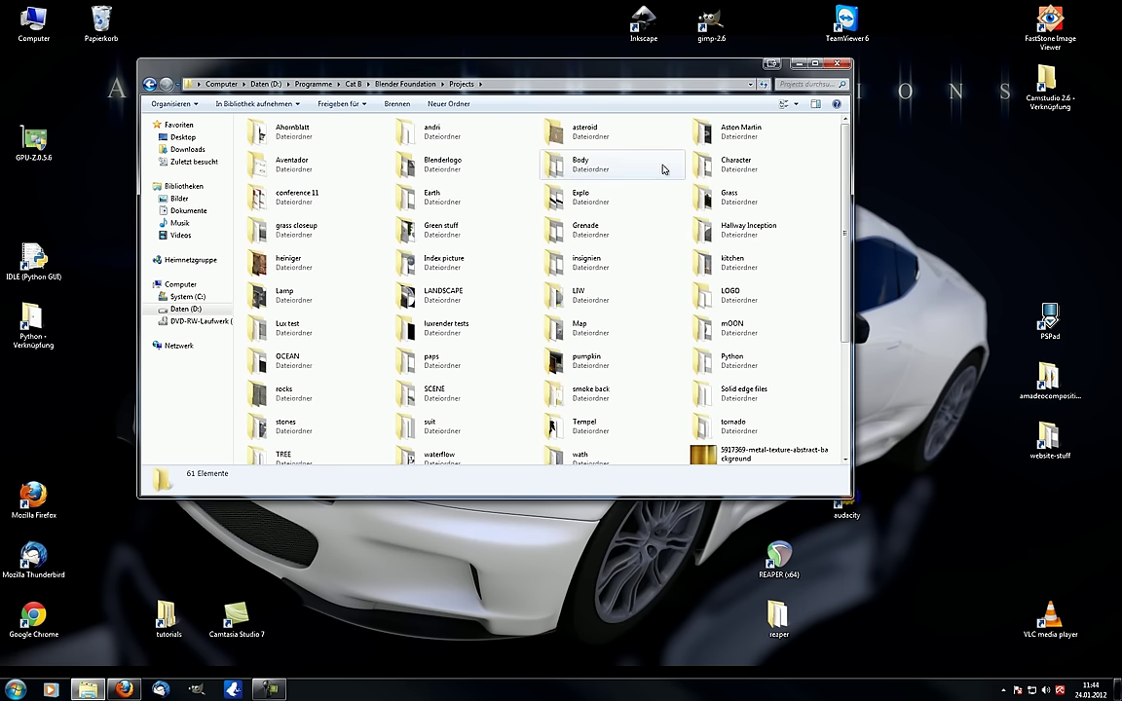
double_click(693, 166)
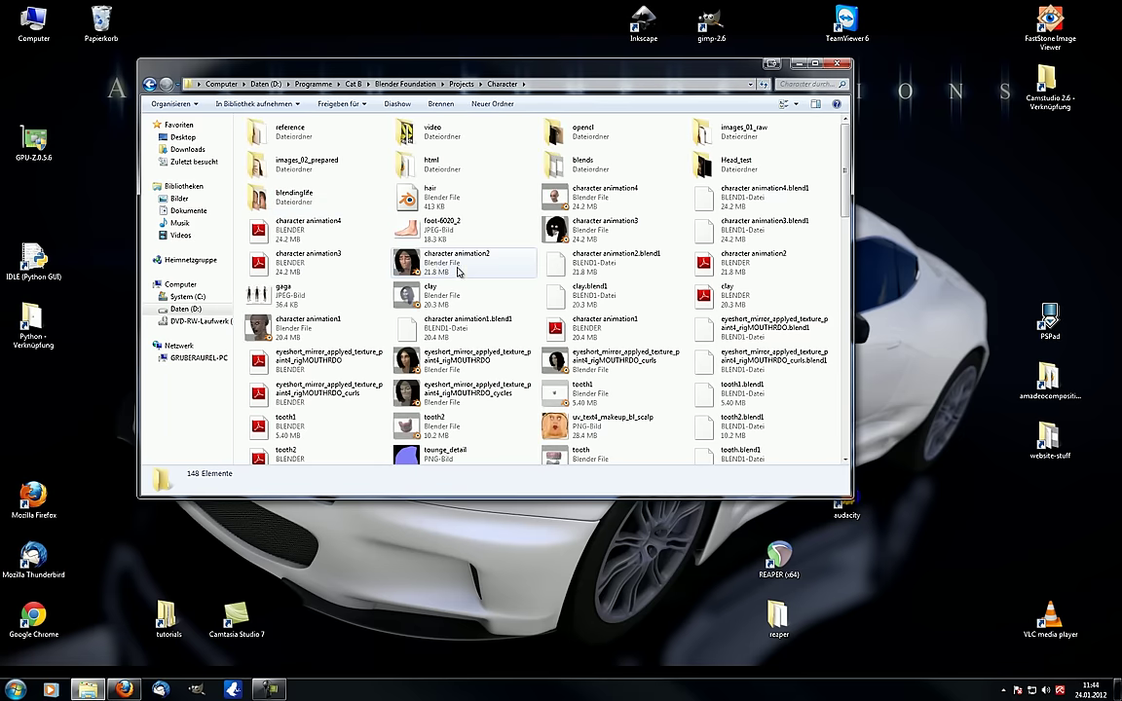
Open the Blender file "character animation4" from the Character folder
scroll(533, 257, down, 10)
scroll(533, 258, up, 10)
double_click(614, 202)
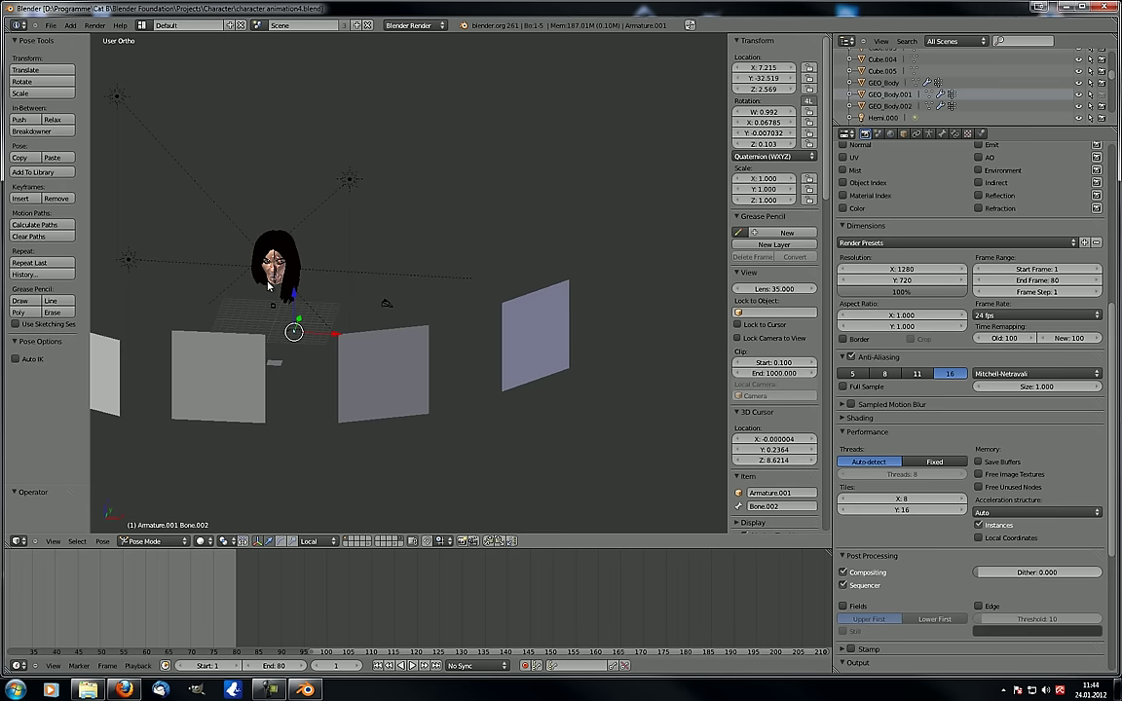
Hide the four flat planes standing around the character's head
middle_drag(244, 255, 476, 329)
right_click(228, 347)
key(h)
right_click(475, 327)
key(h)
right_click(144, 326)
key(h)
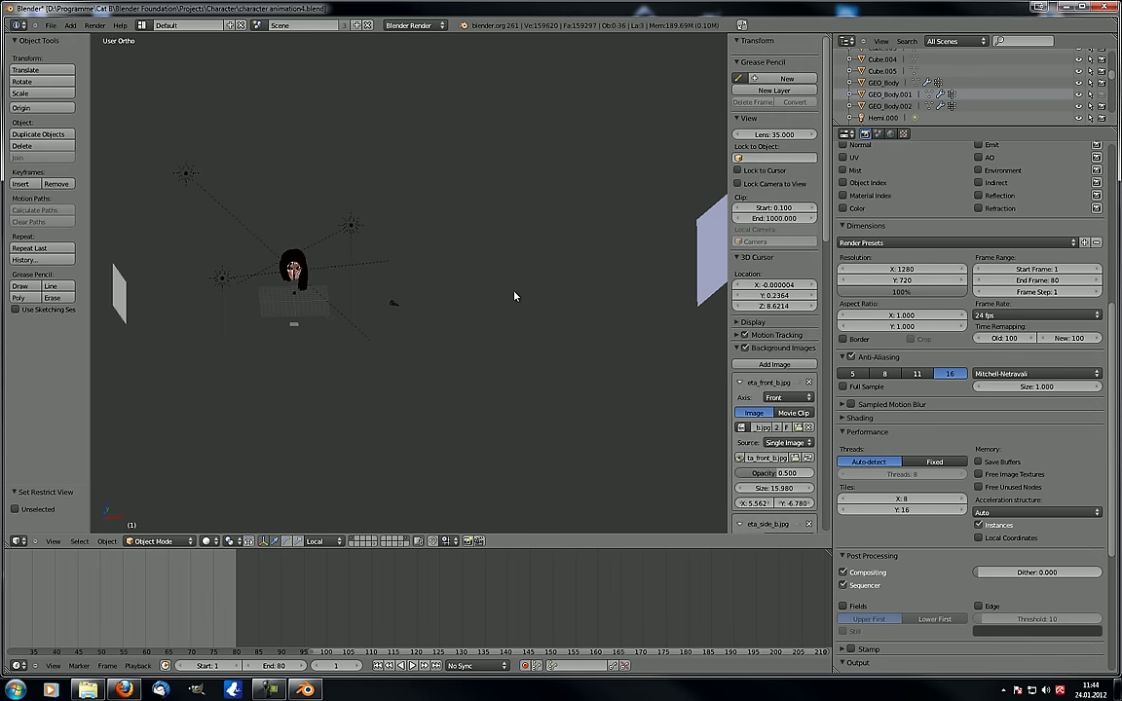
right_click(127, 291)
key(h)
Select the head mesh in front view and set its MAD, EYES WIDE OPEN and mouth wide open shape keys to 0
scroll(280, 285, up, 1)
key(KP_1)
scroll(293, 368, up, 6)
scroll(358, 443, up, 7)
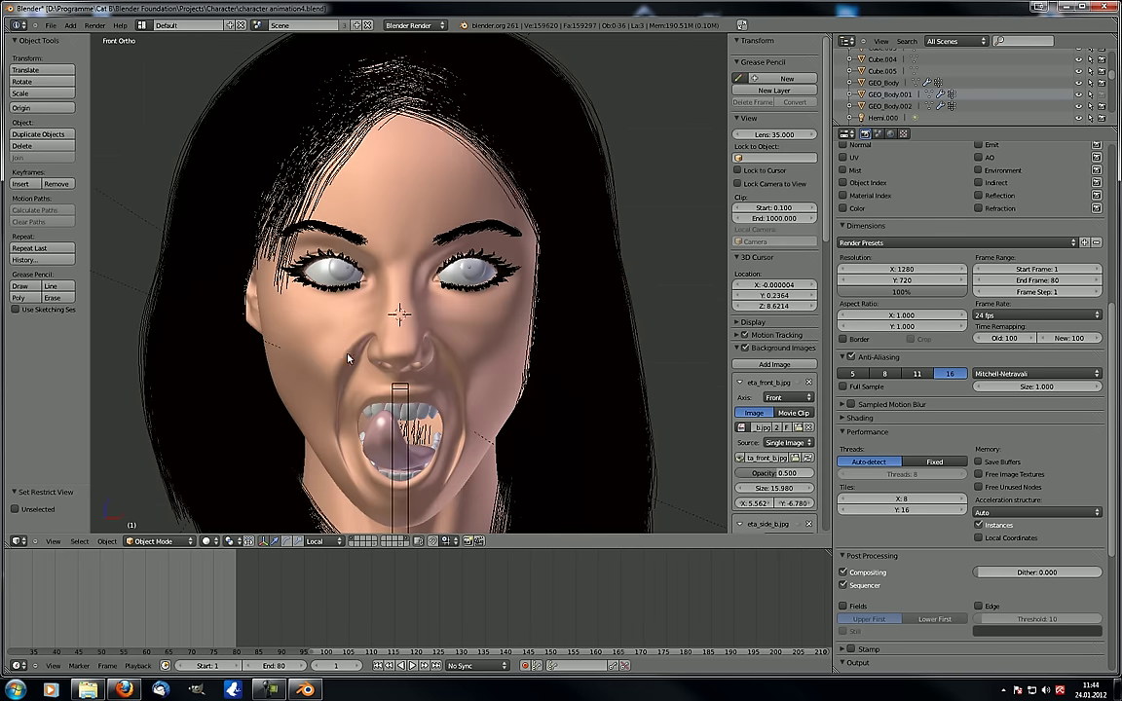
right_click(285, 294)
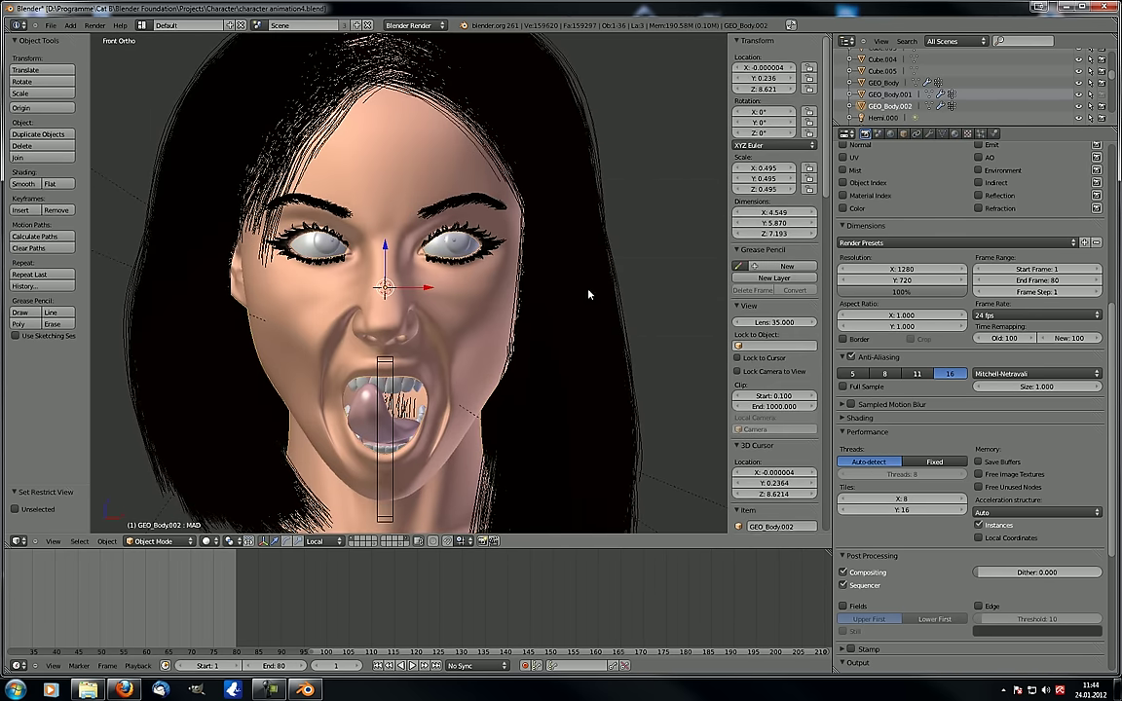
click(943, 135)
click(1041, 388)
text(0)
key(Return)
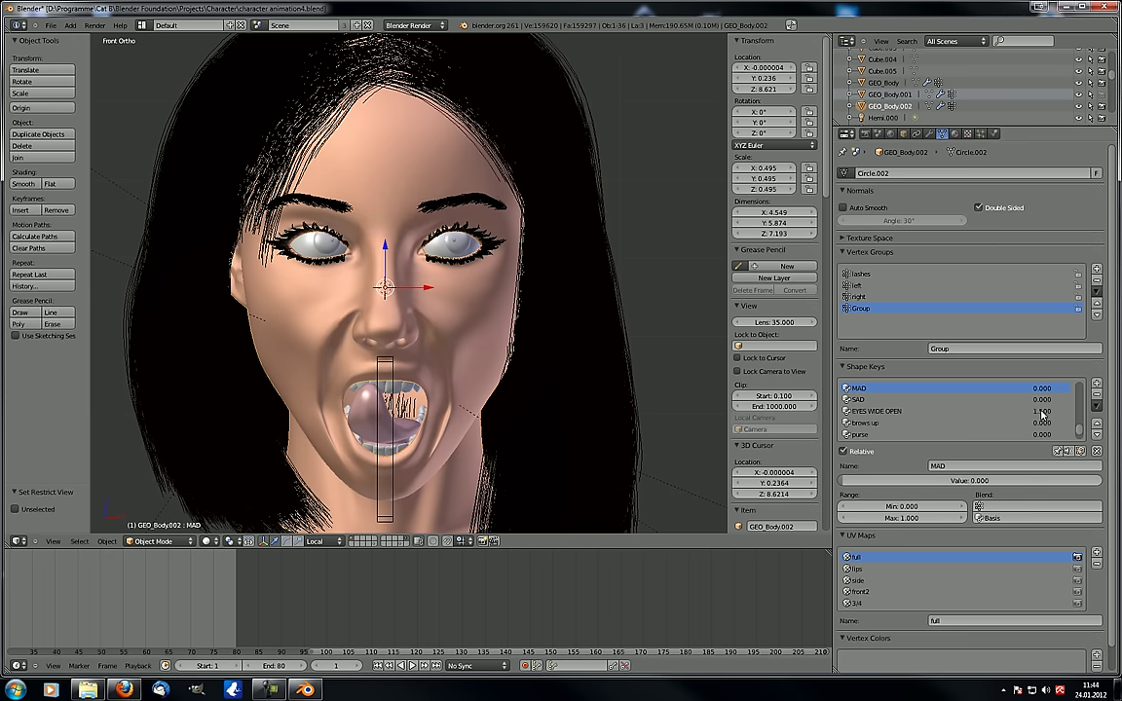
scroll(1045, 419, down, 2)
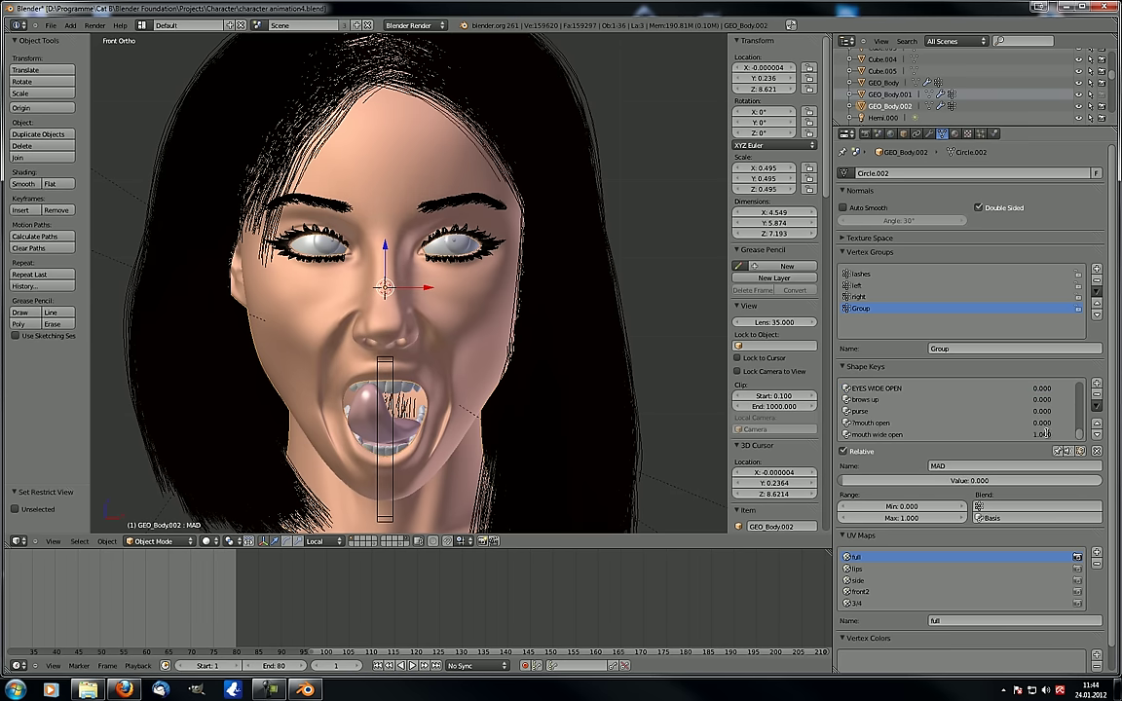
scroll(1048, 437, down, 3)
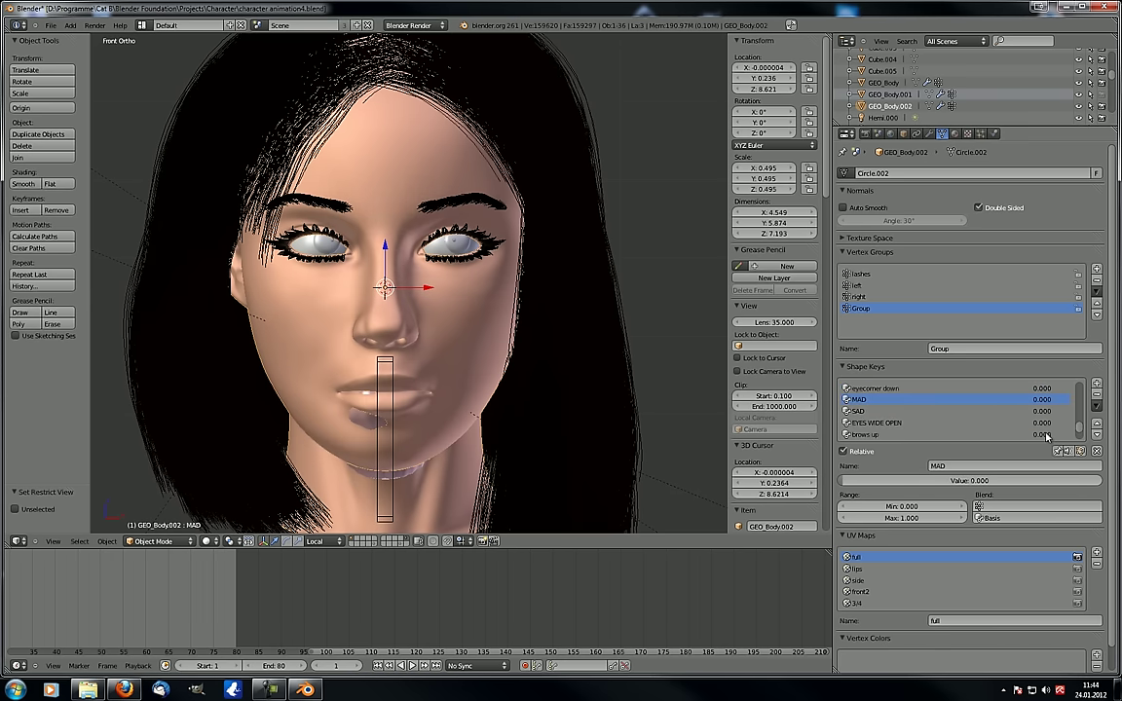
scroll(1051, 435, up, 6)
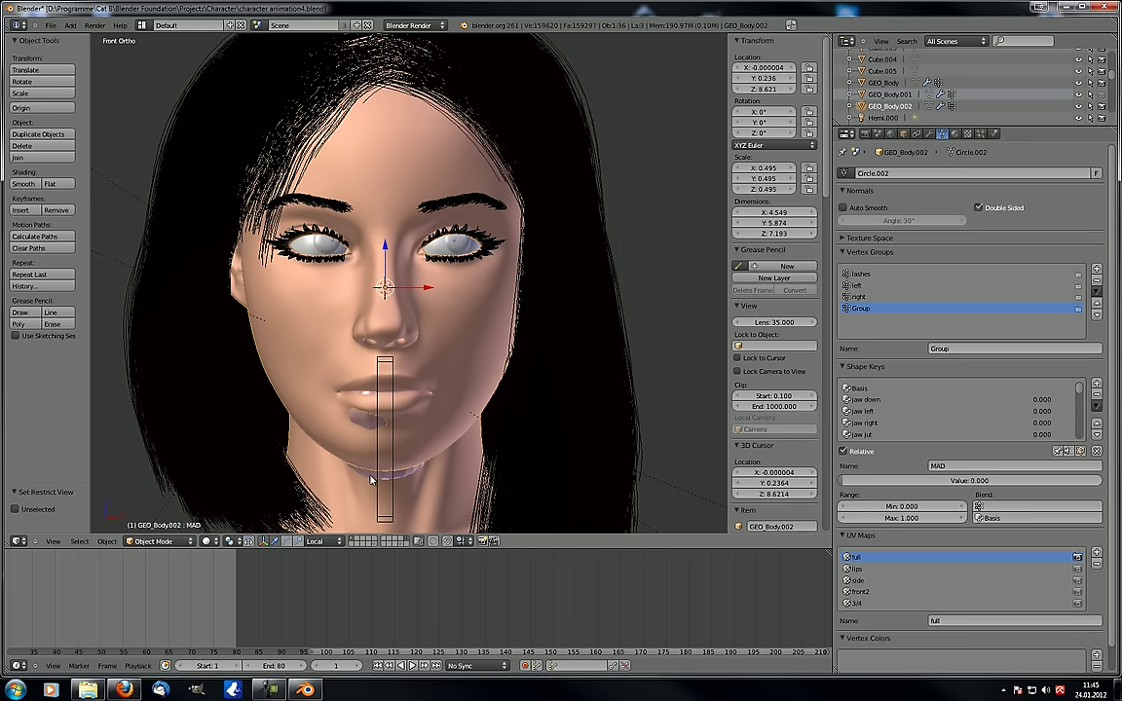
Select the chin bone's box control below the neck and clear its pose location, rotation and scale
scroll(365, 476, down, 3)
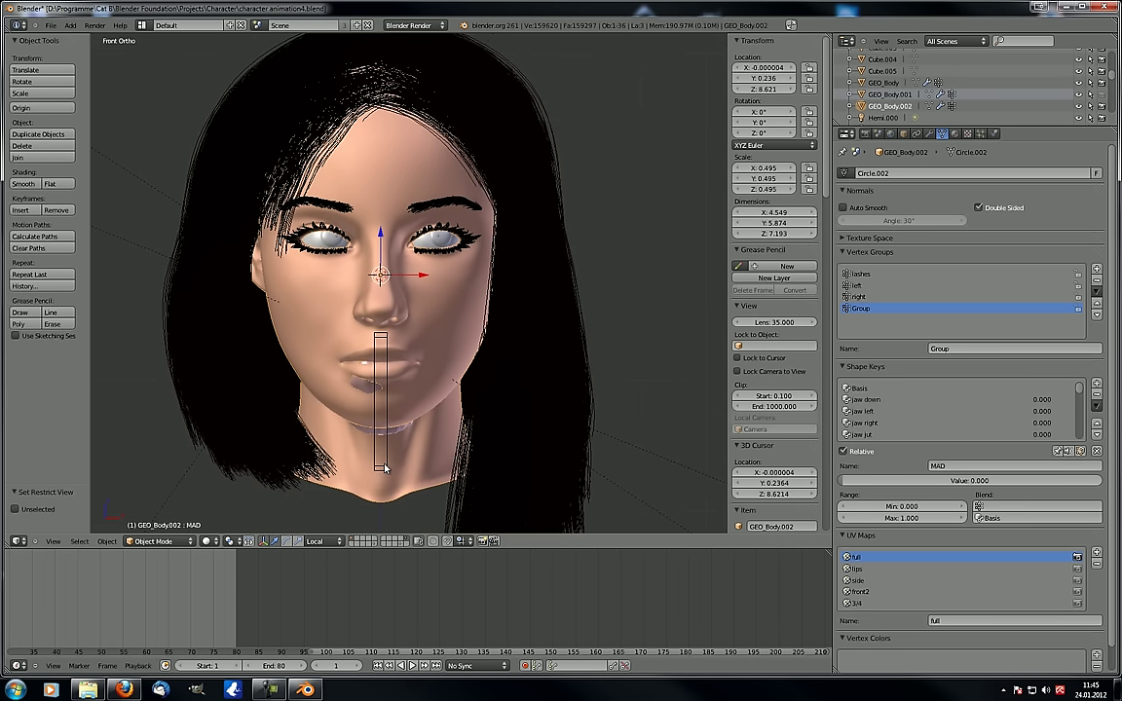
shift+scroll(383, 468, down, 5)
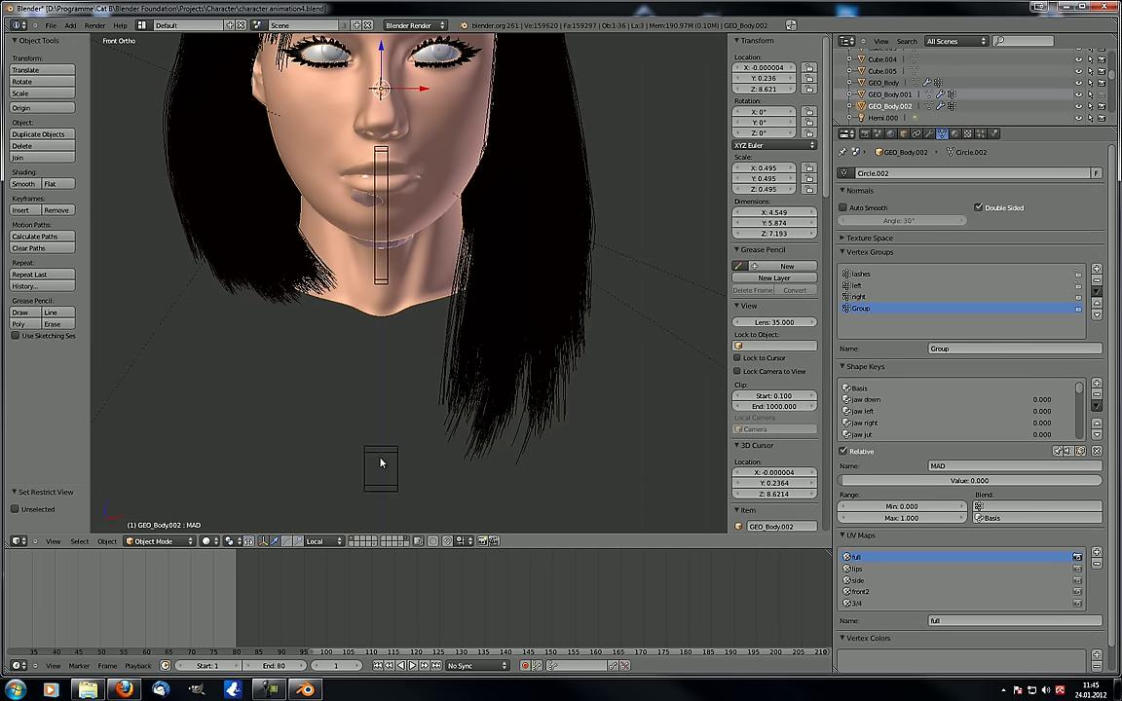
right_click(381, 464)
key(alt+g)
key(alt+r)
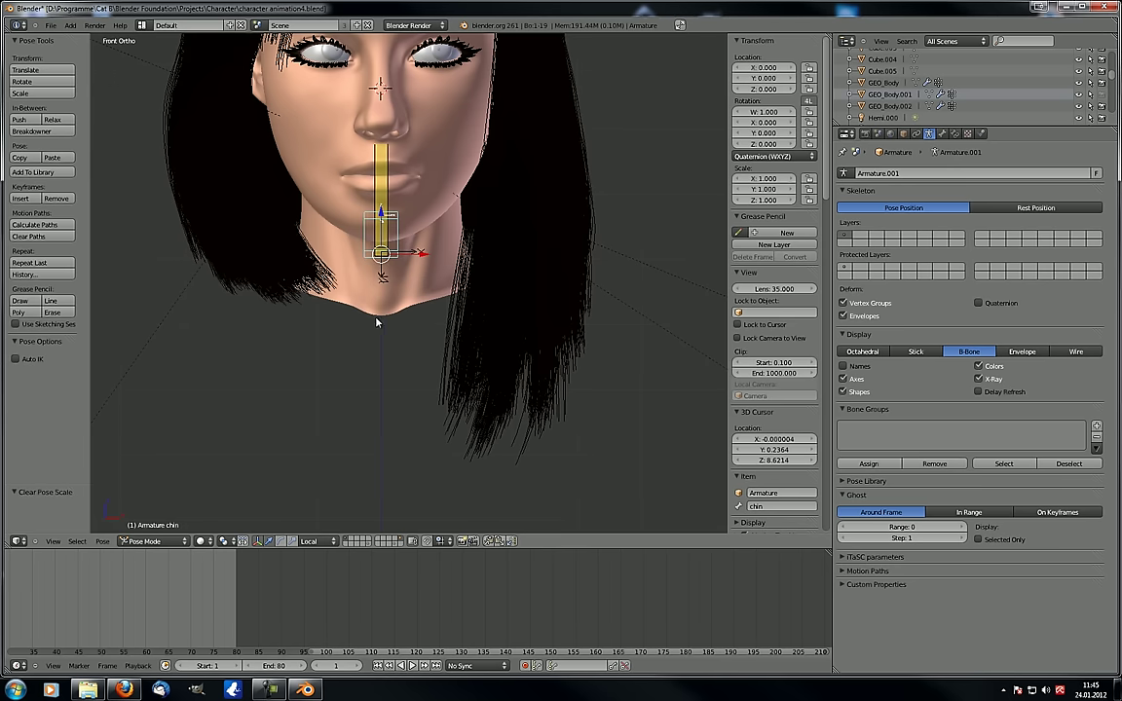
Open the head mesh in Edit Mode, make Basis the active shape key, and deselect all vertices
middle_drag(331, 245, 444, 309)
right_click(353, 259)
right_click(332, 230)
ctrl+middle_drag(444, 309, 422, 272)
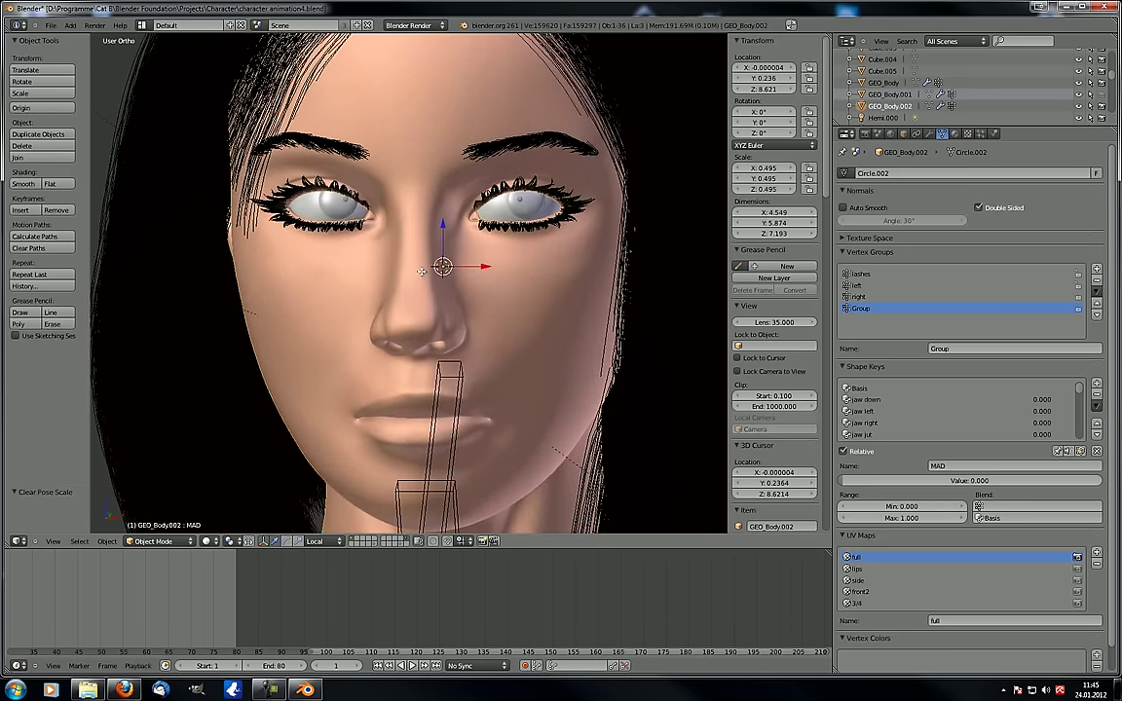
key(Tab)
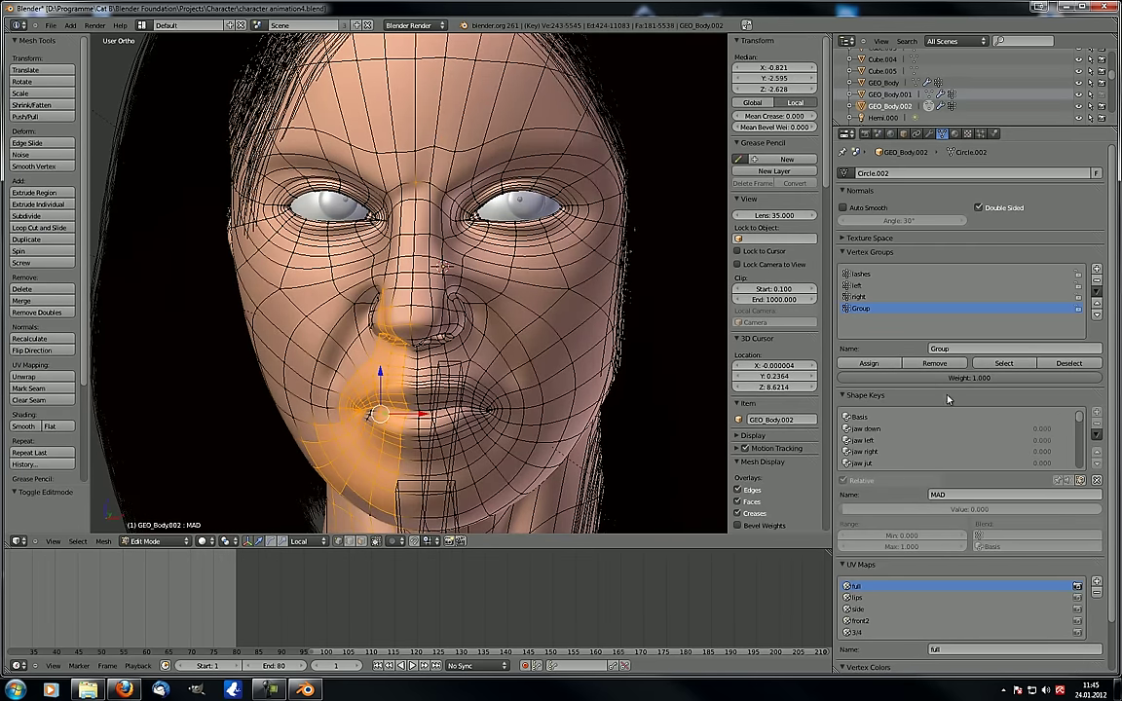
click(900, 418)
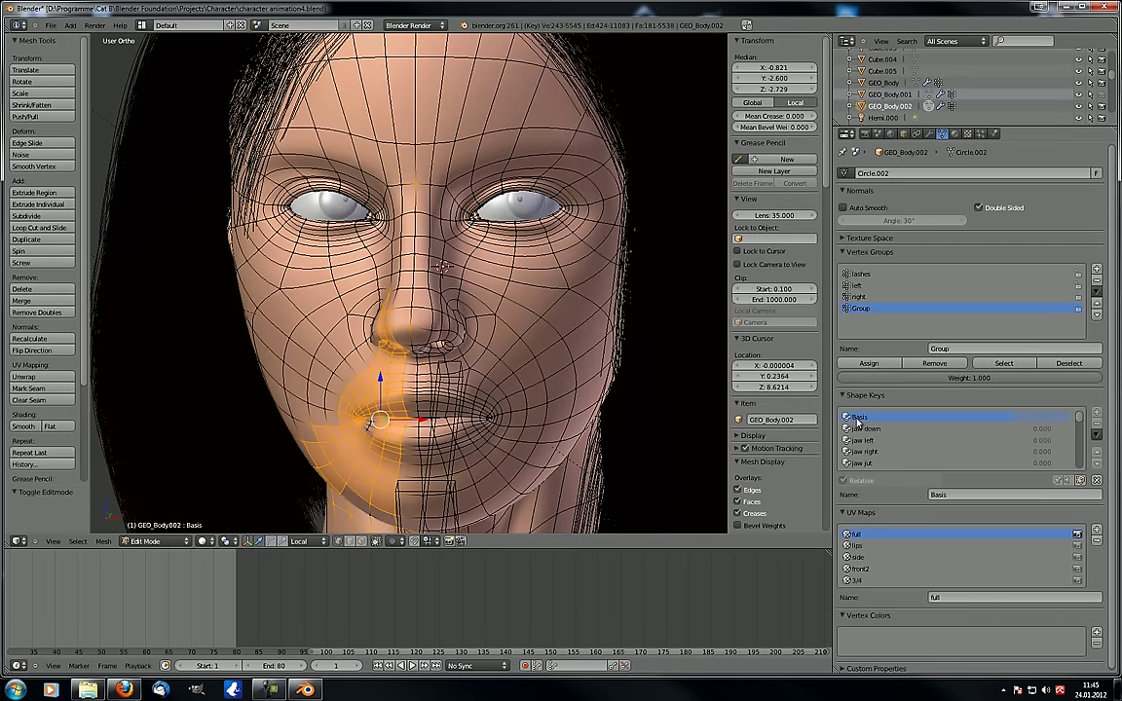
middle_drag(378, 350, 421, 284)
key(a)
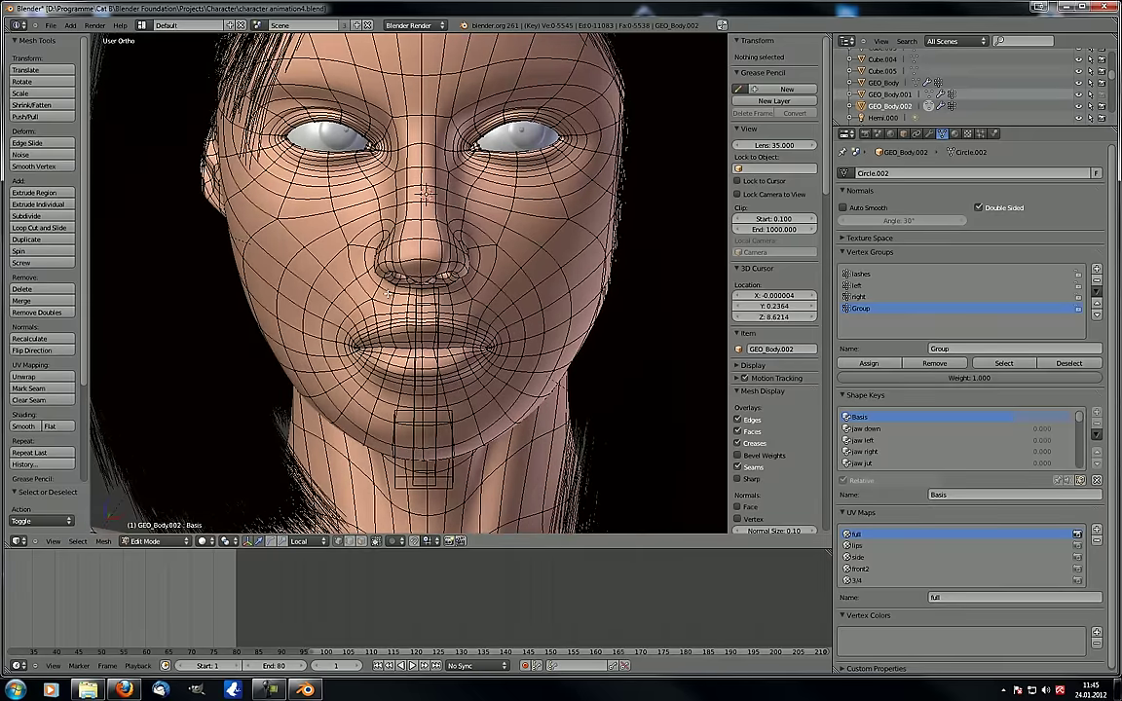
Select a cheek vertex below the character's left eye and try moving it with X Mirror on and Topology Mirror off
scroll(39, 302, down, 5)
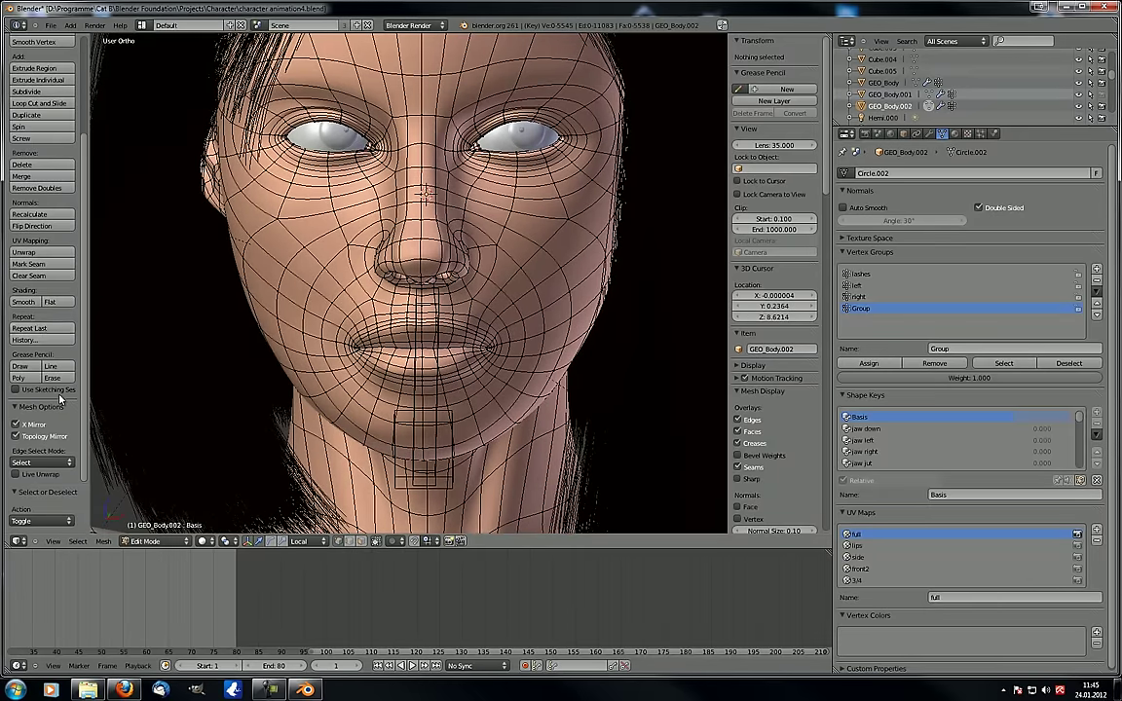
right_click(570, 219)
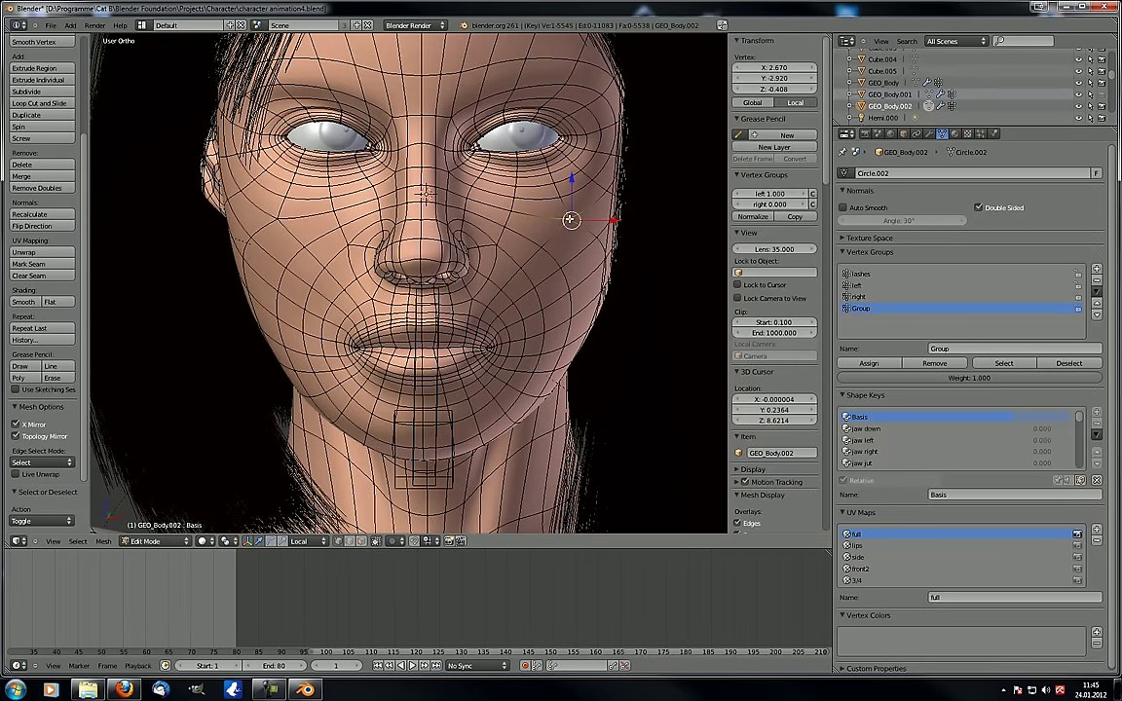
click(16, 424)
click(15, 425)
key(g)
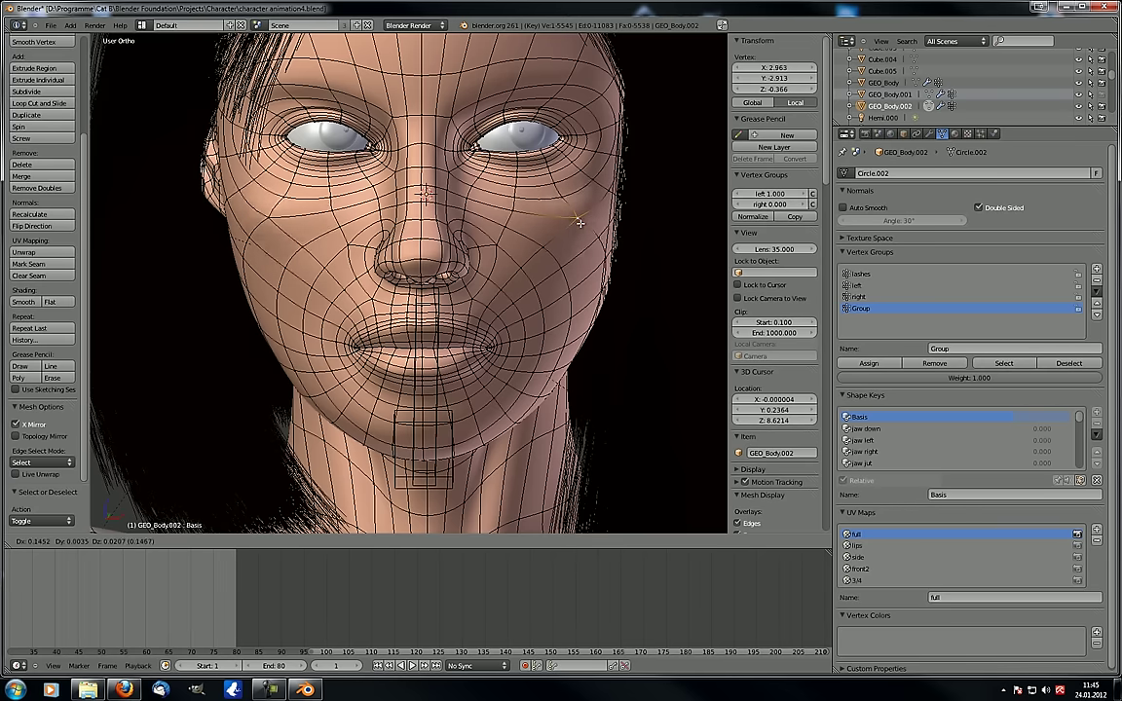
click(571, 221)
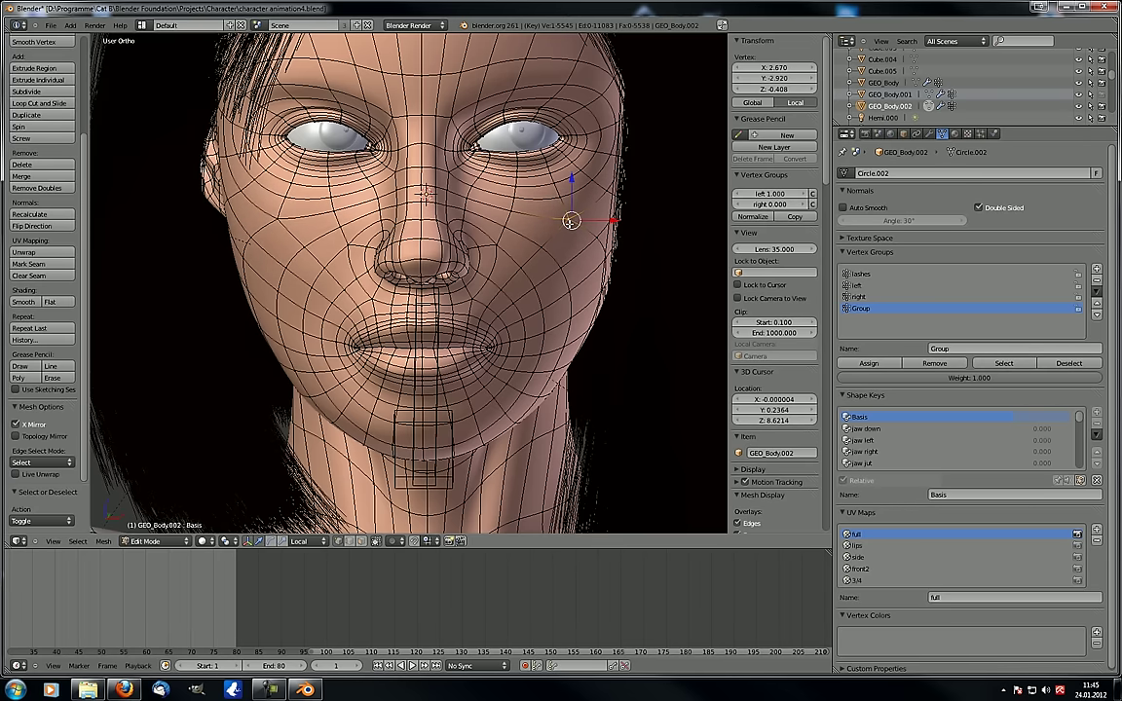
Turn off X Mirror and move the selected cheek vertex outward by about 0.233 along X
click(16, 425)
key(g)
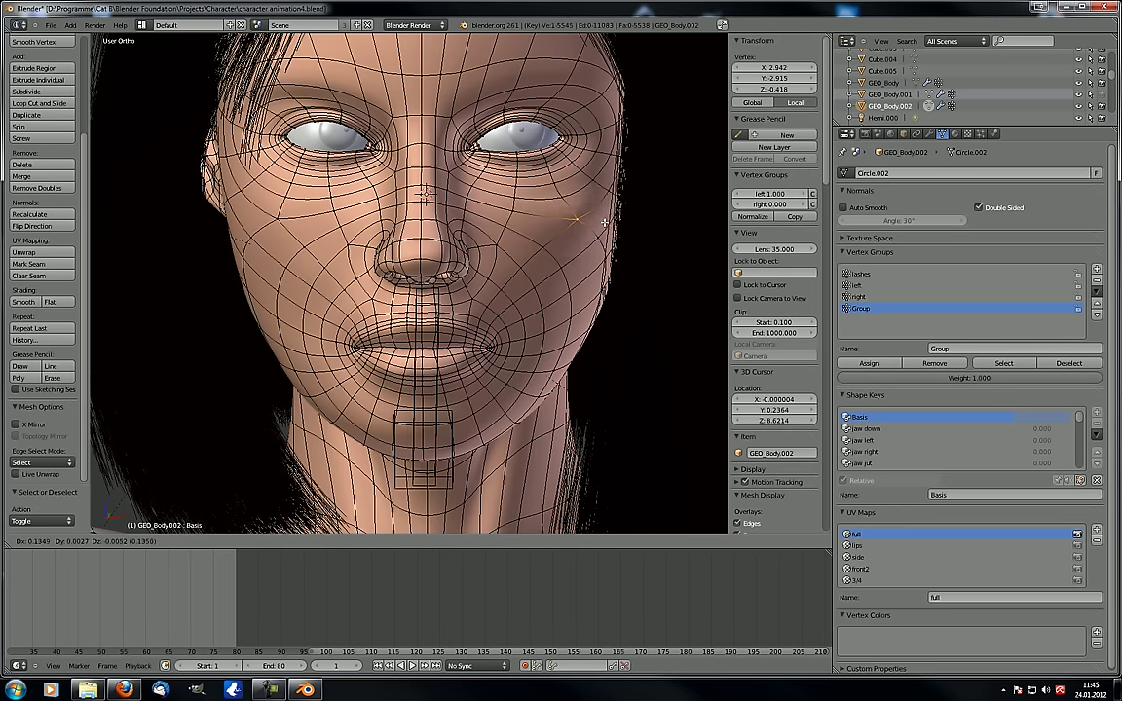
click(605, 222)
Turn X Mirror back on without Topology Mirror and try moving the cheek vertex inward
click(17, 425)
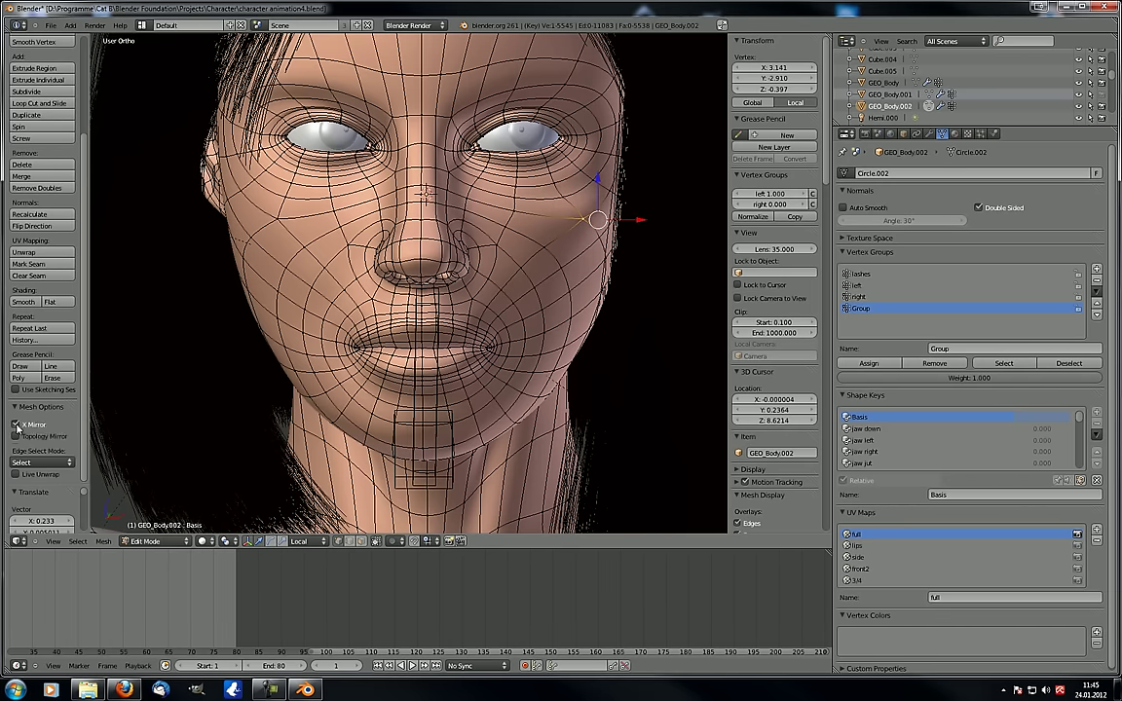
key(g)
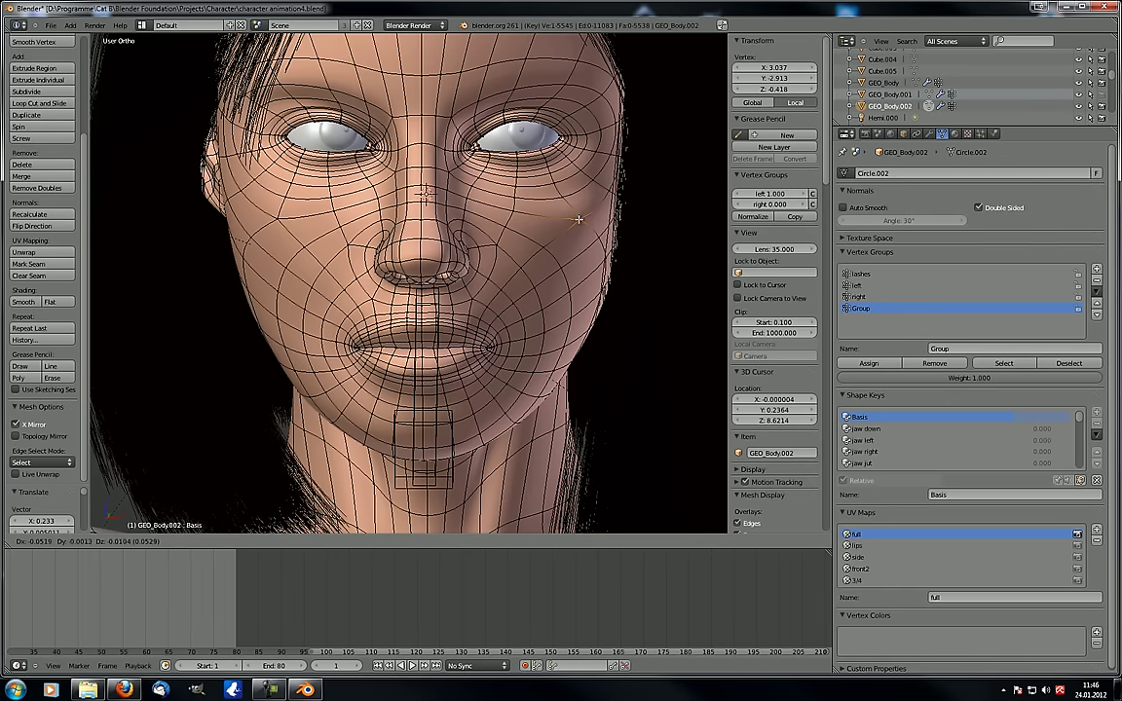
key(Escape)
Enable Topology Mirror alongside X Mirror and try moving the cheek vertex again
click(36, 441)
key(g)
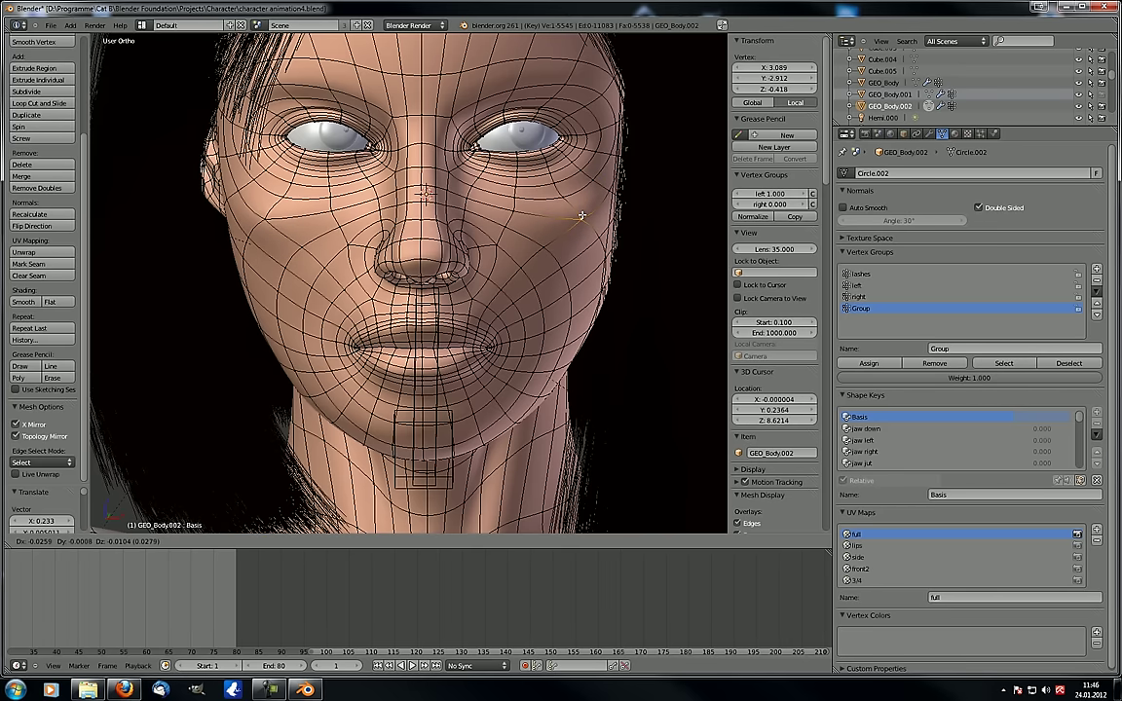
click(597, 220)
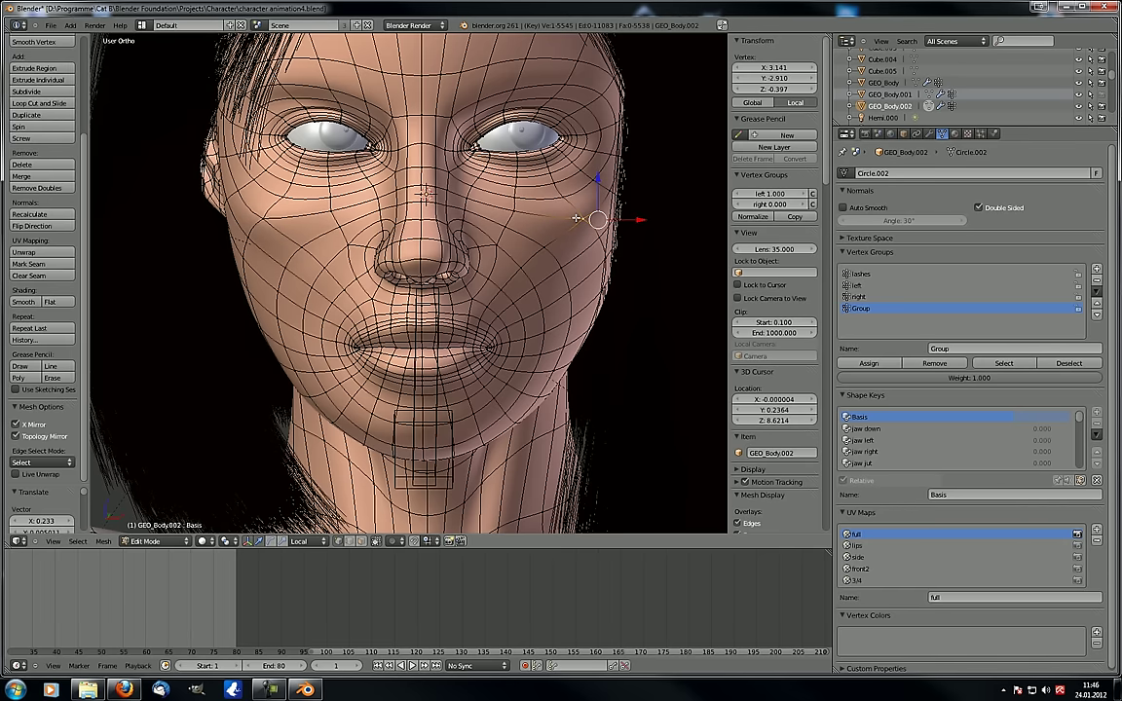
Undo the last cheek vertex move and deselect everything on the character mesh
click(16, 438)
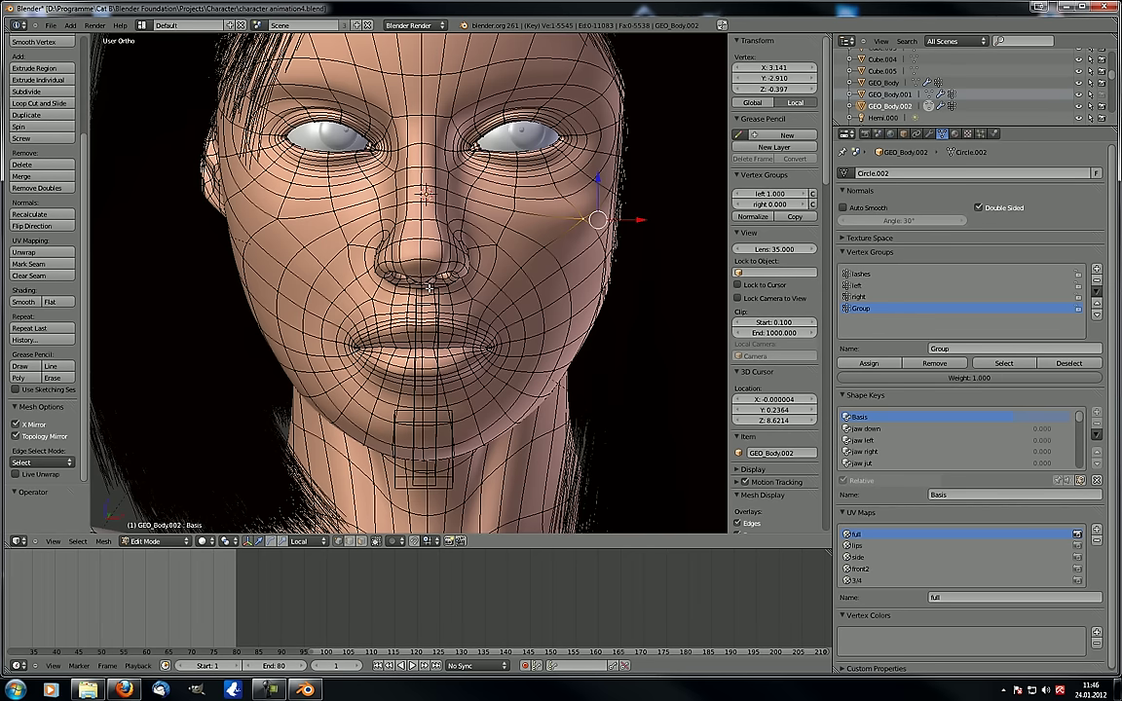
key(ctrl+z)
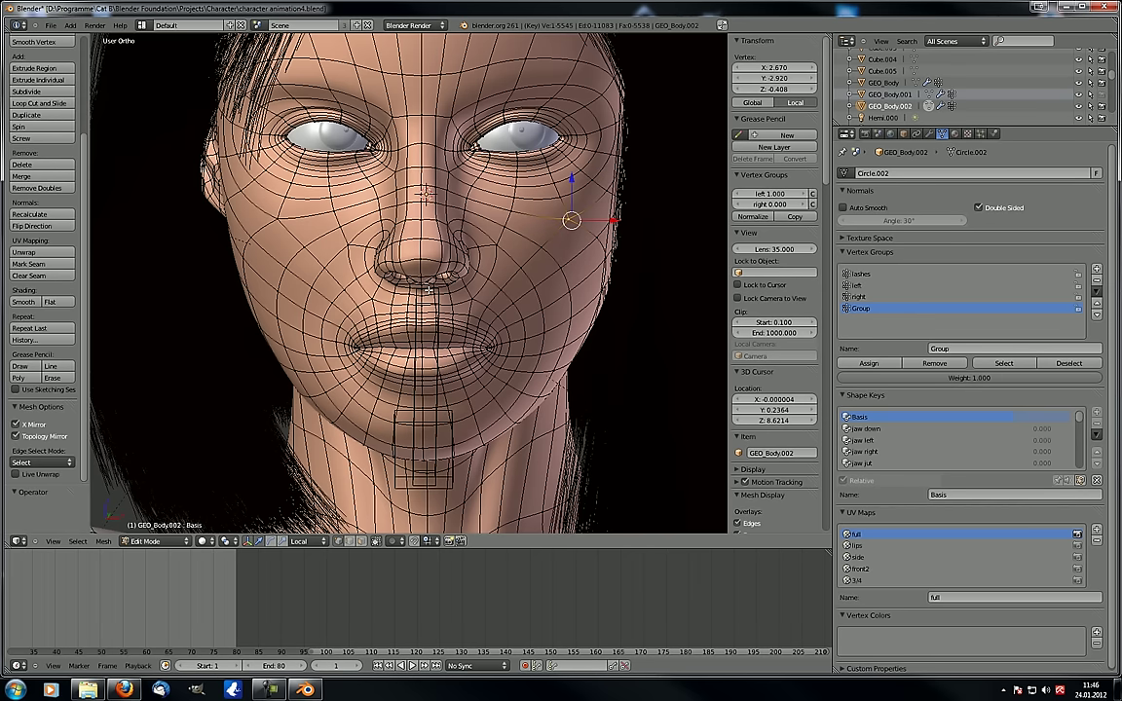
scroll(429, 290, down, 3)
key(a)
scroll(428, 234, down, 8)
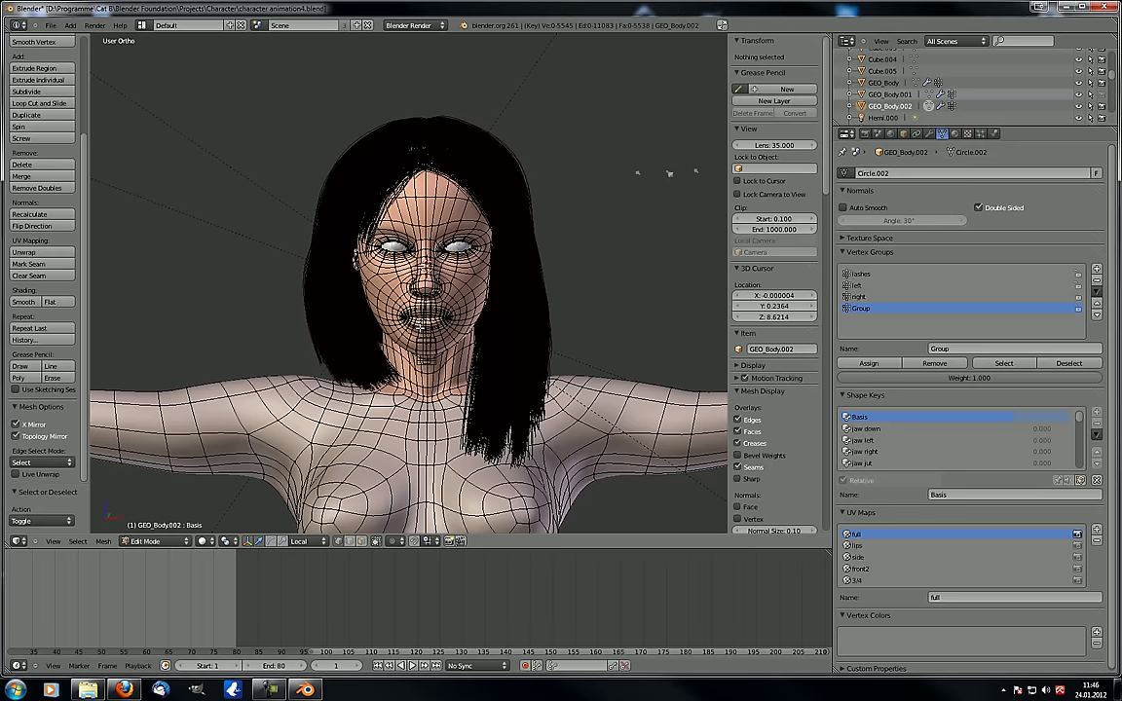
middle_drag(566, 176, 393, 350)
scroll(322, 361, down, 5)
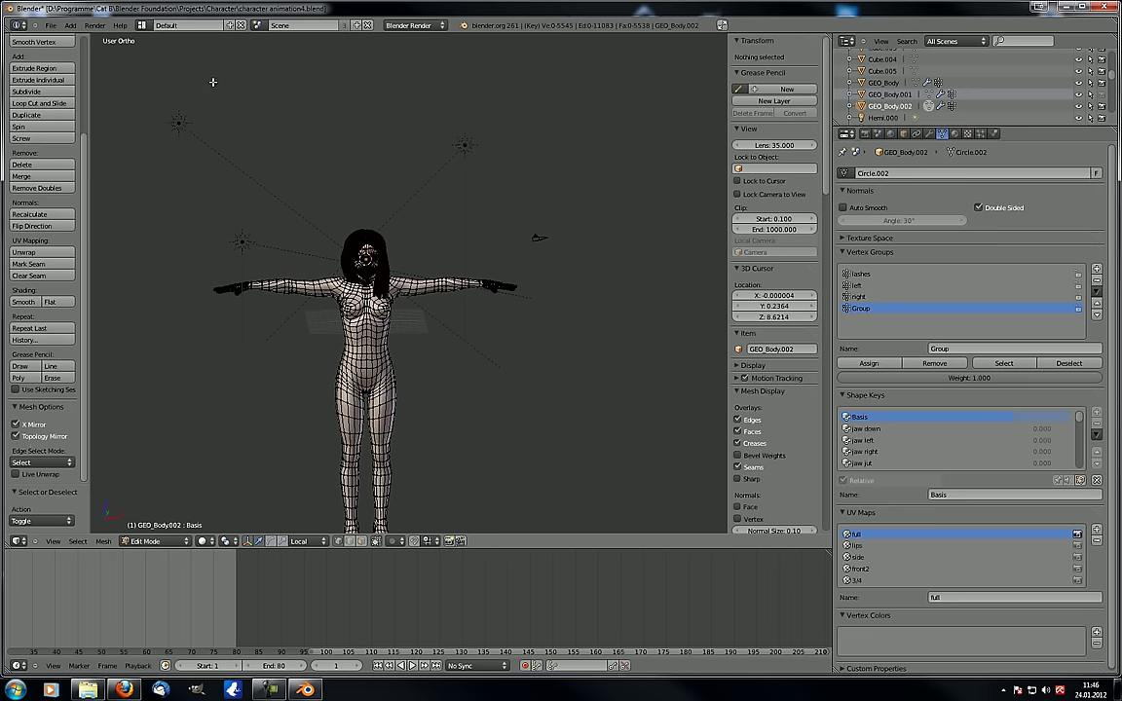
Close Blender and the file browser window showing the Character project folder
click(1096, 7)
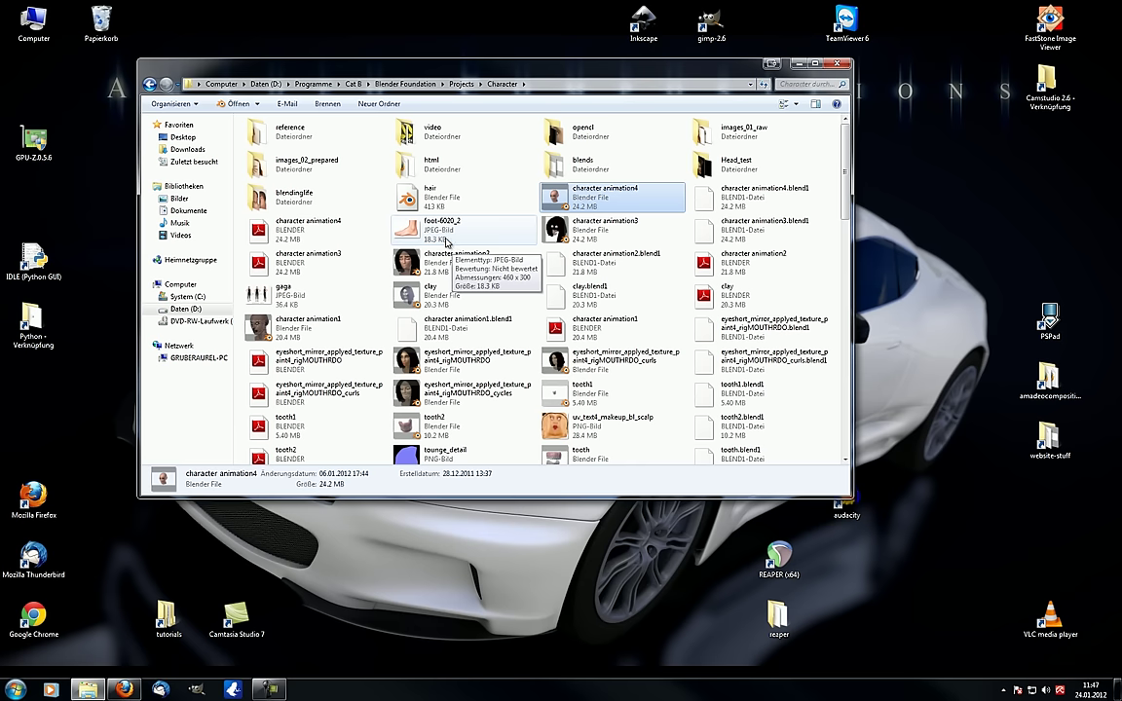
click(837, 66)
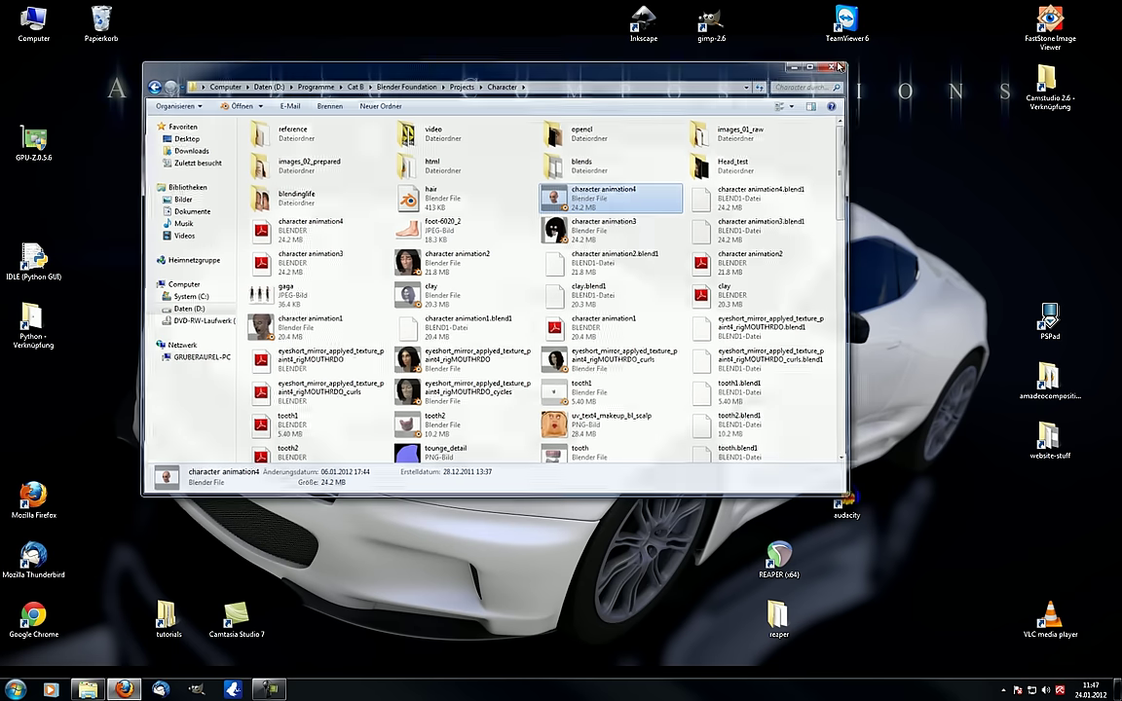